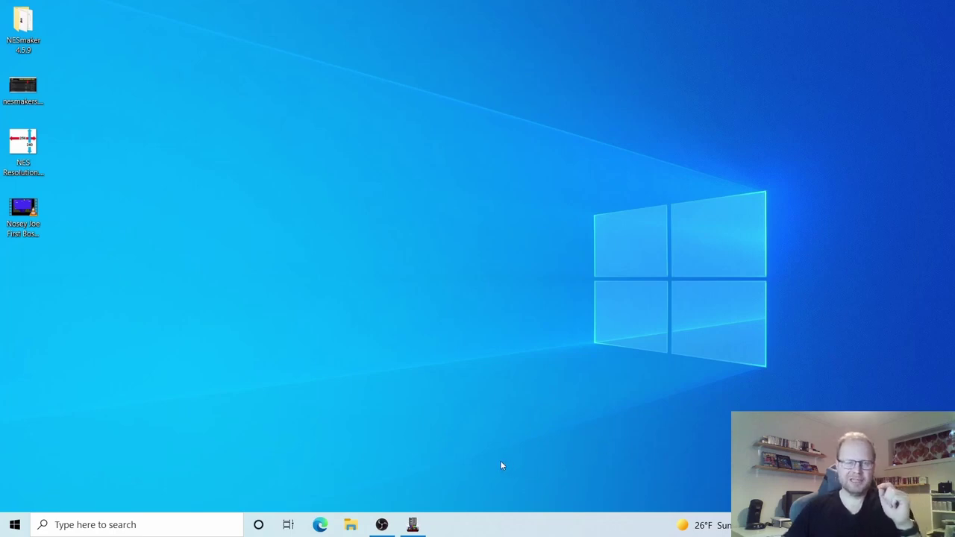
Step: Switch to NES Maker and open the first screen of the overworld map
click(413, 526)
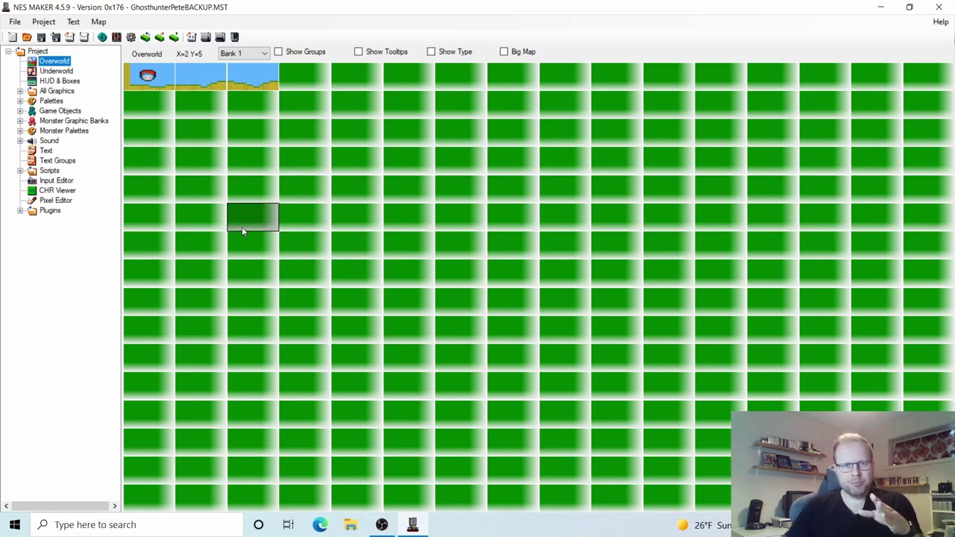
double_click(147, 76)
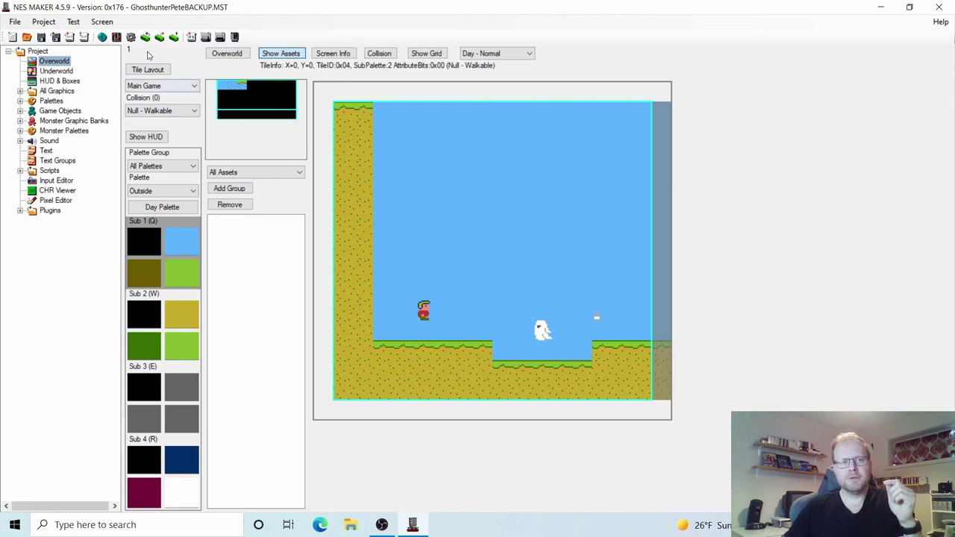
Step: Review the bitmap files assigned to the Bank 0 monster tilesets in the project settings
click(131, 37)
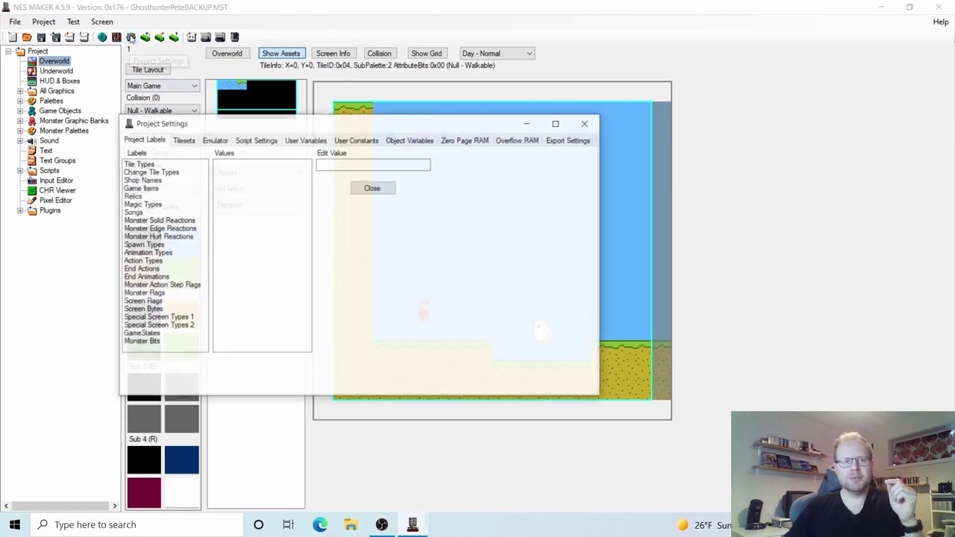
click(184, 140)
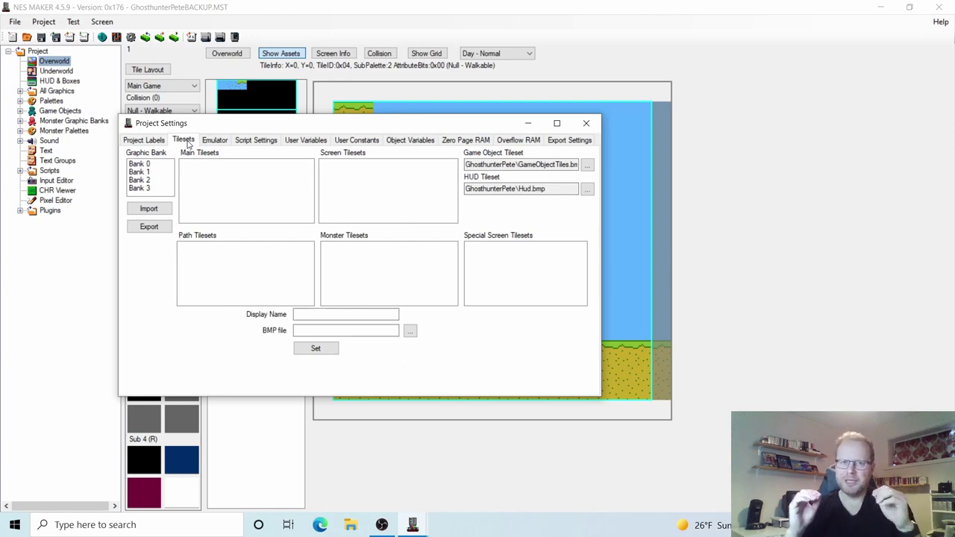
click(147, 164)
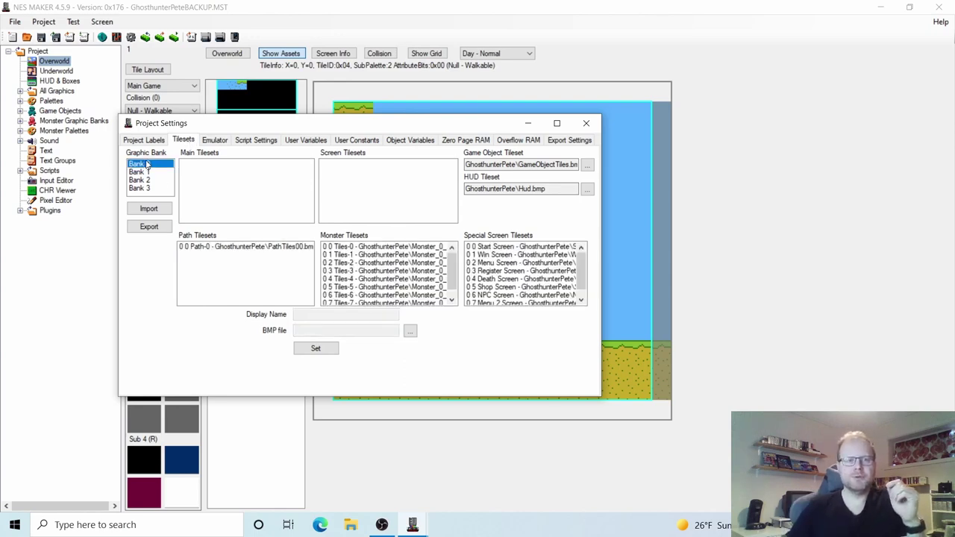
click(374, 255)
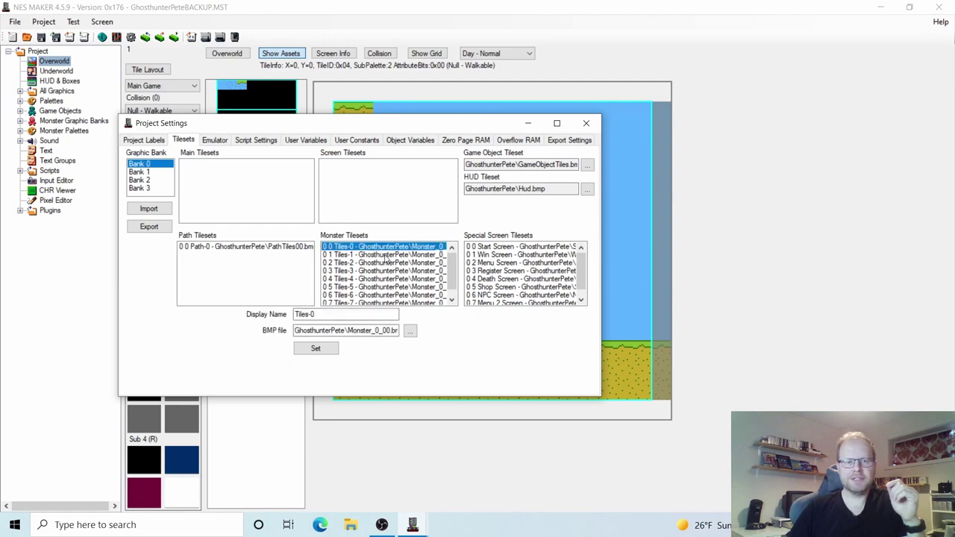
click(388, 262)
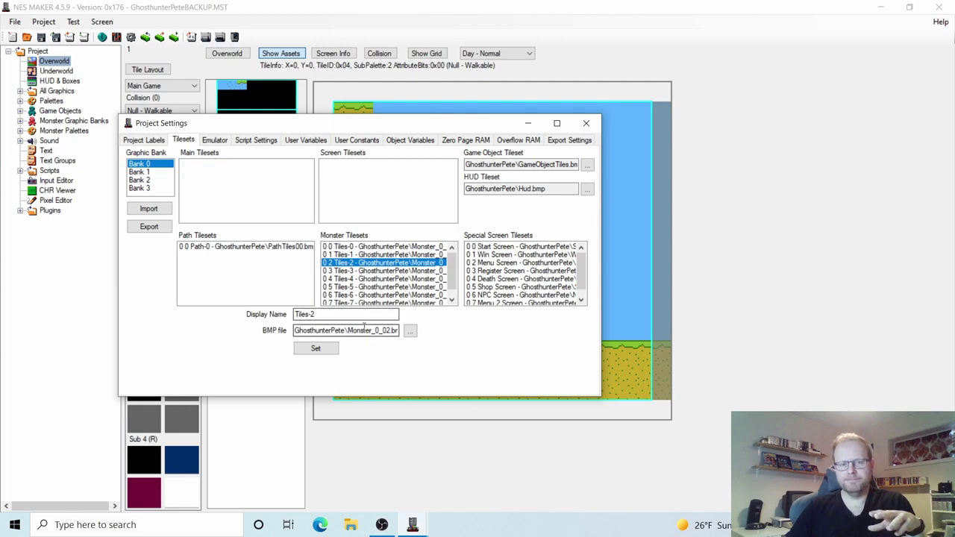
click(365, 271)
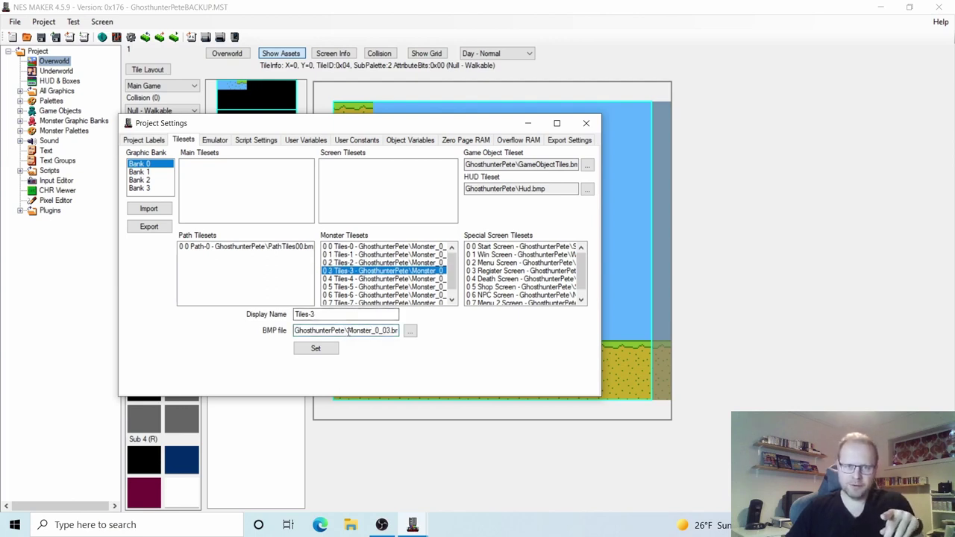
Step: Browse the GhosthunterPeteBACKUP graphics folder for a Tiles-3 bitmap without choosing one, and close the project settings
click(412, 330)
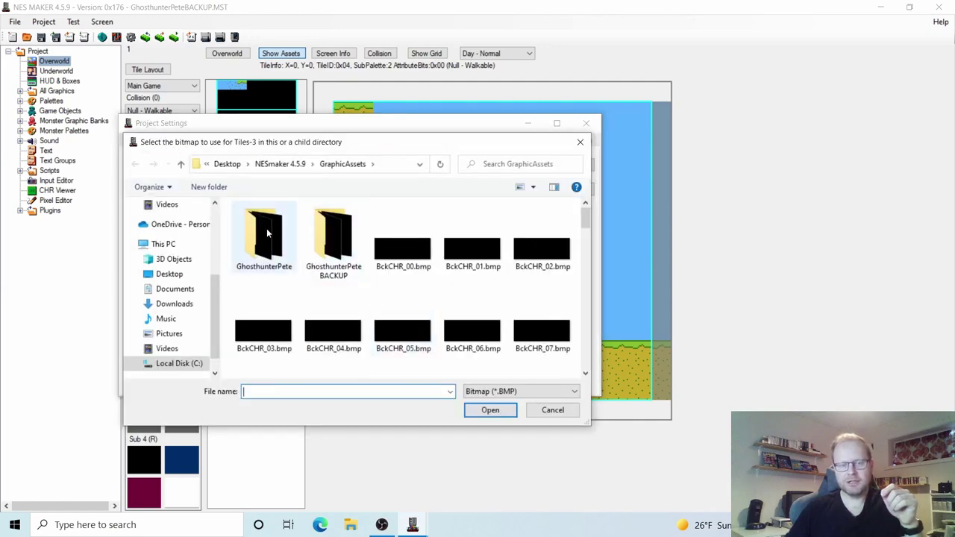
click(326, 234)
double_click(338, 238)
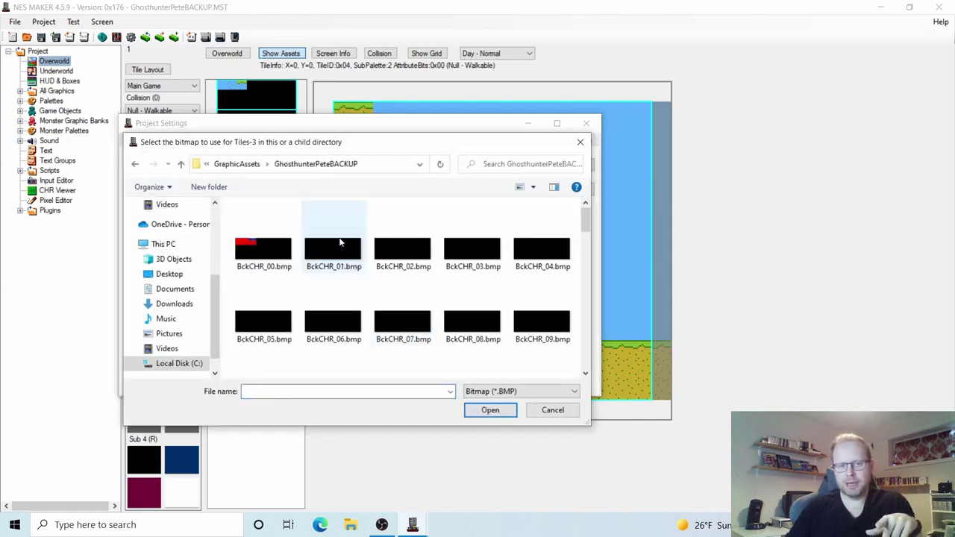
scroll(408, 281, down, 2)
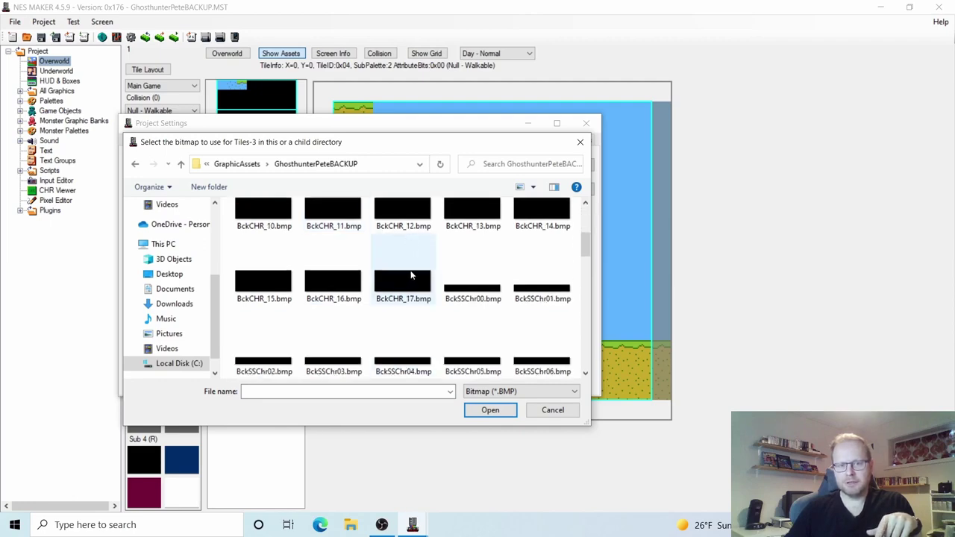
click(553, 410)
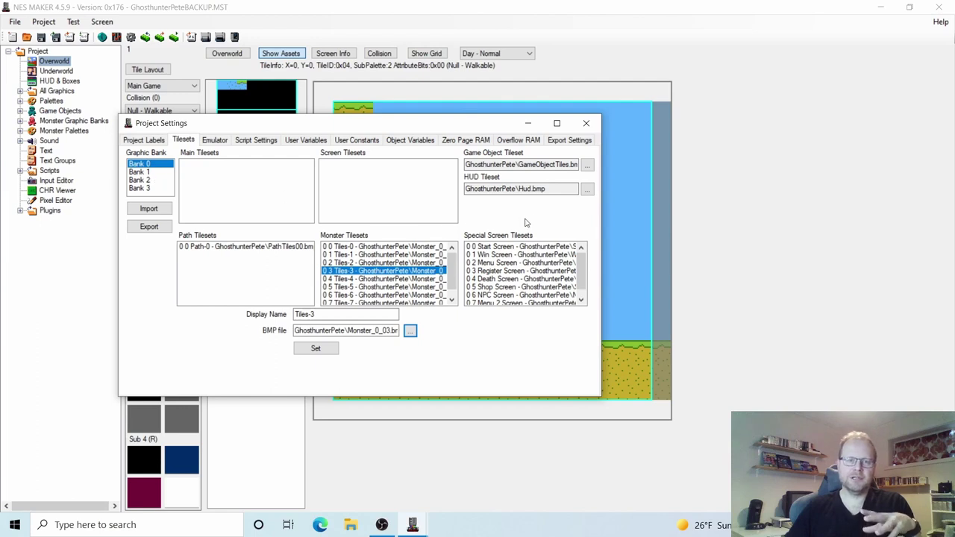
click(537, 166)
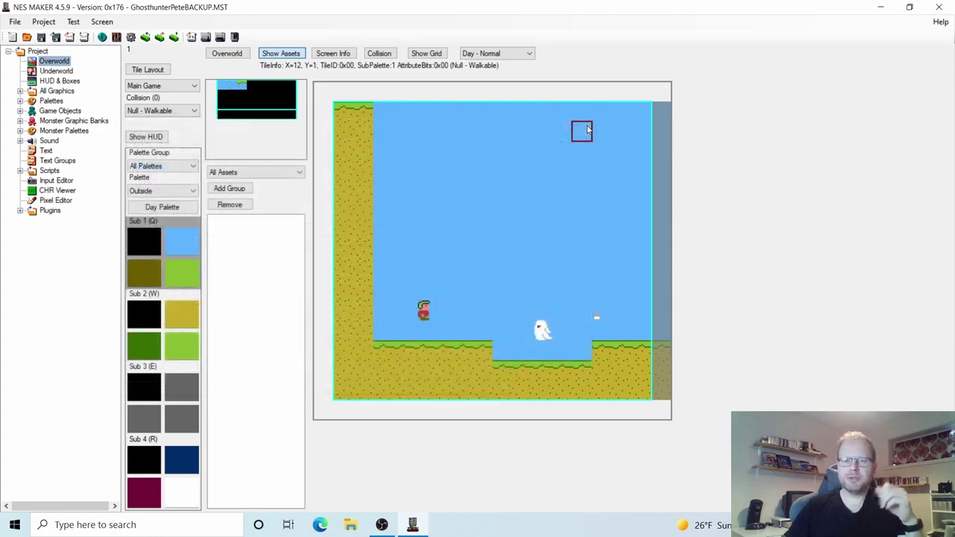
click(586, 124)
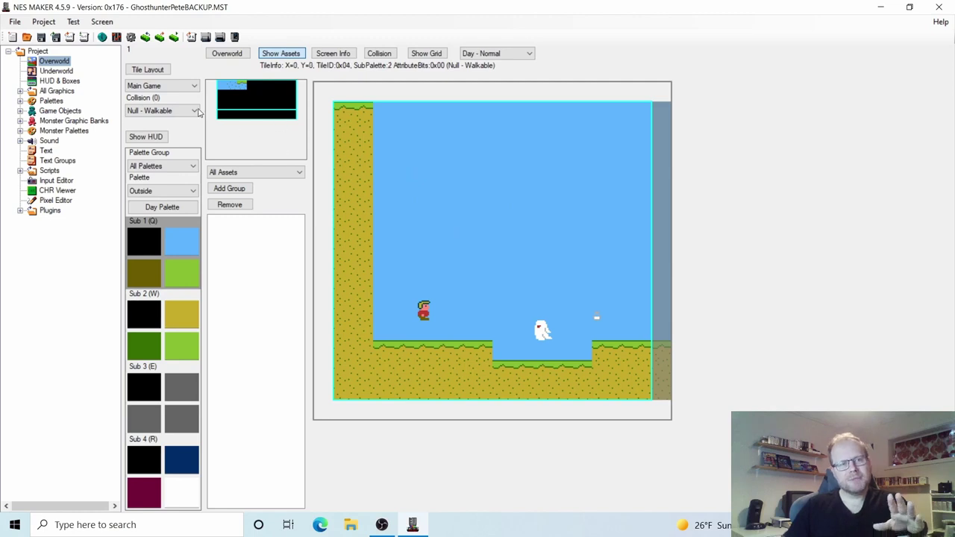
Step: Load the GhosthunterPete.MST project and show its overworld map
click(27, 37)
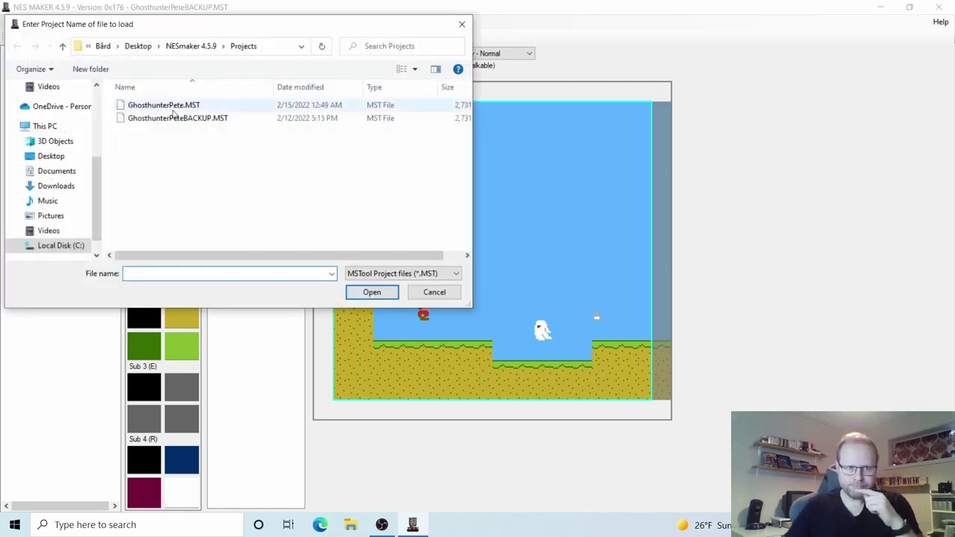
click(183, 105)
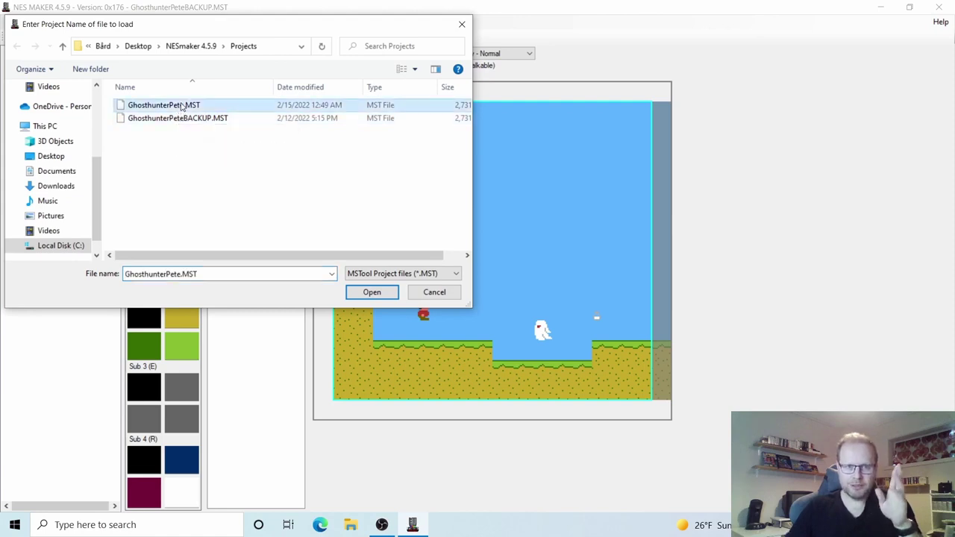
click(365, 294)
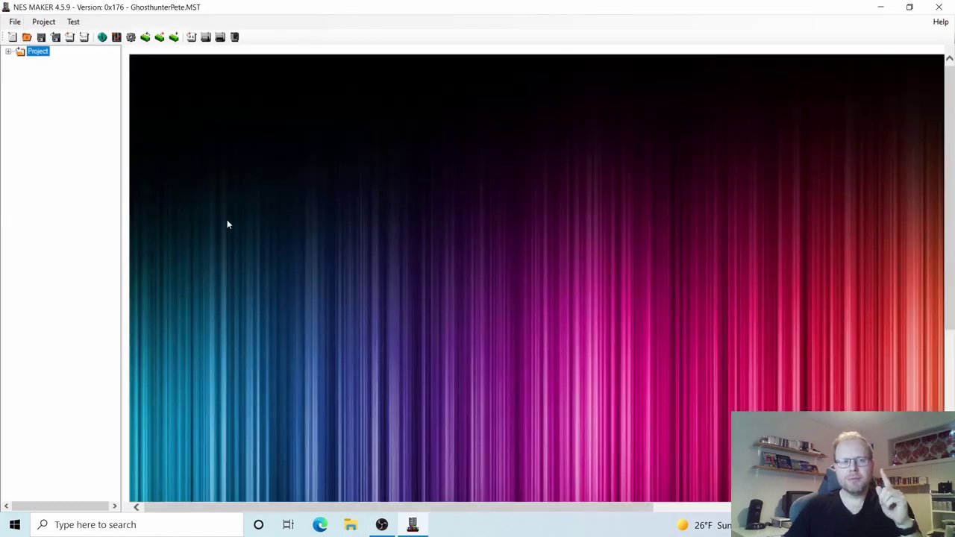
click(8, 52)
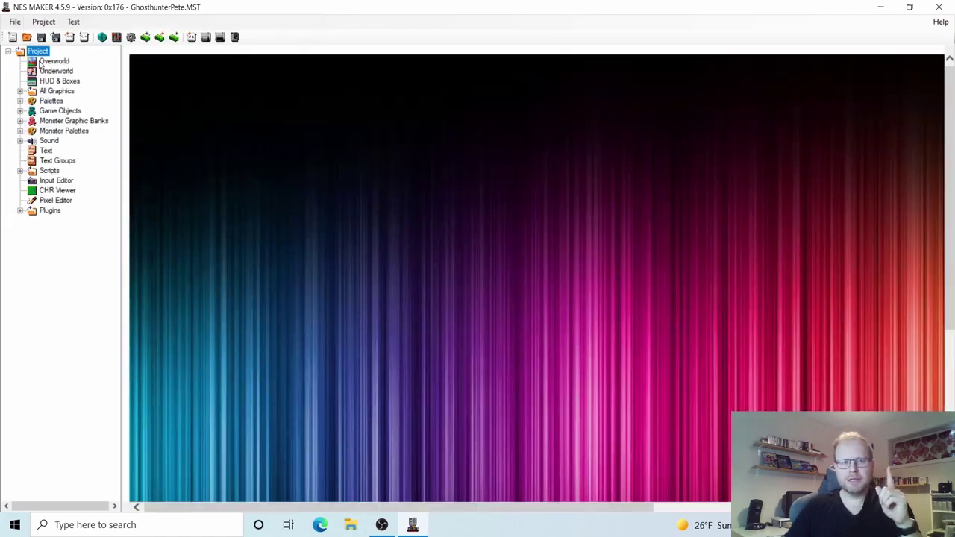
click(57, 63)
Step: Review the script settings for the sprite HUD, player hurt and Edge Reaction 1 scripts, and close the project settings
click(131, 36)
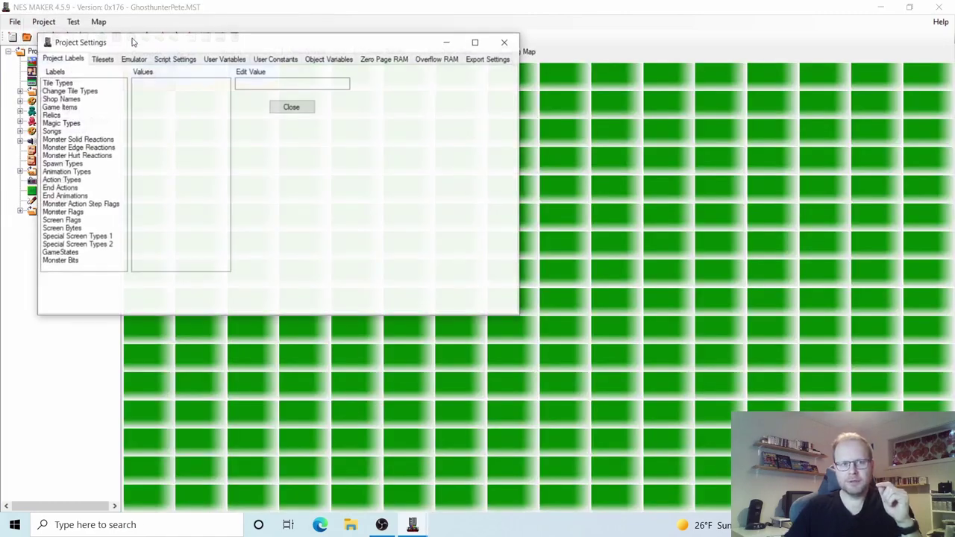
click(175, 59)
click(475, 42)
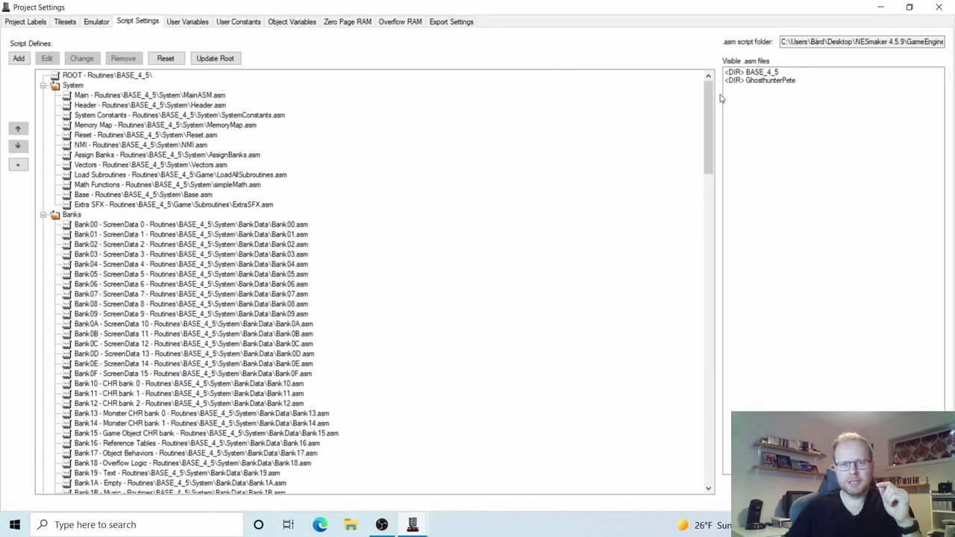
drag(710, 97, 706, 325)
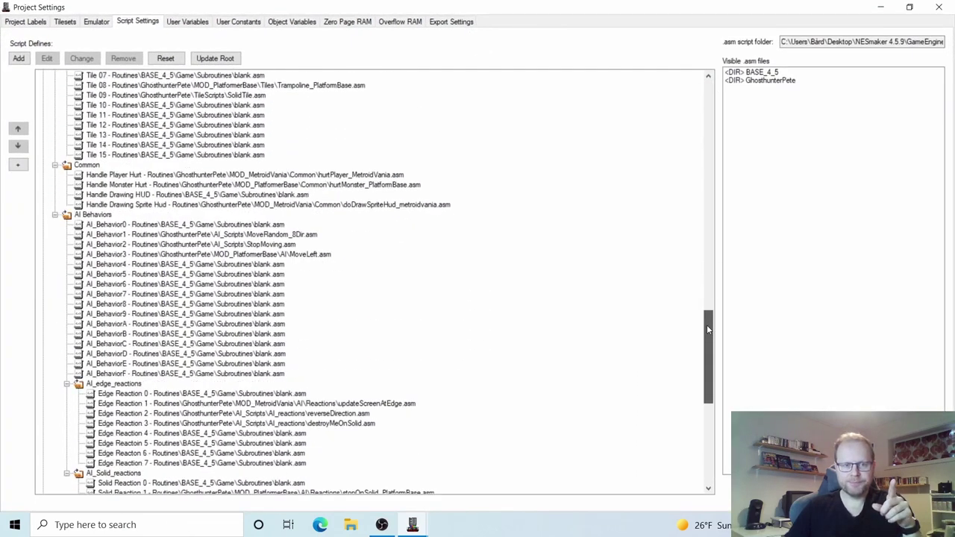
click(243, 205)
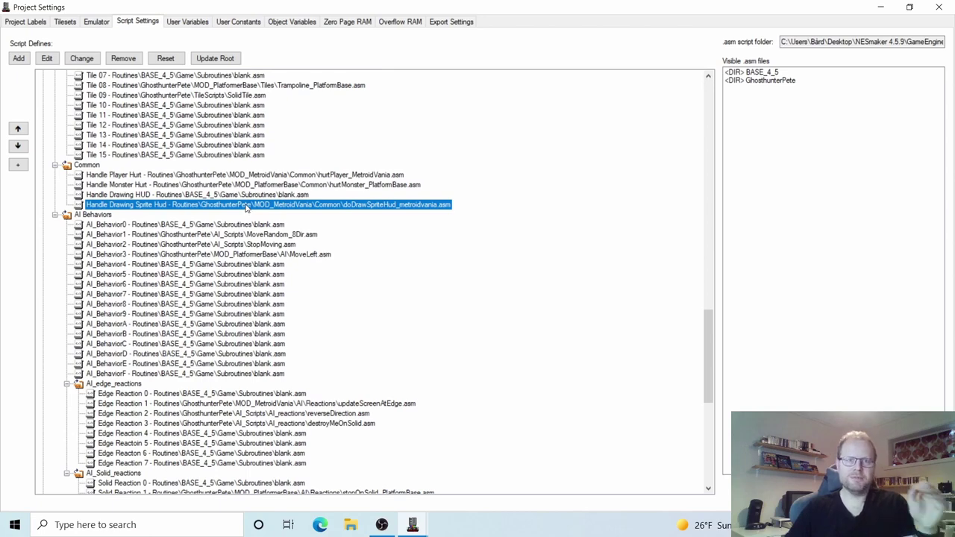
click(231, 176)
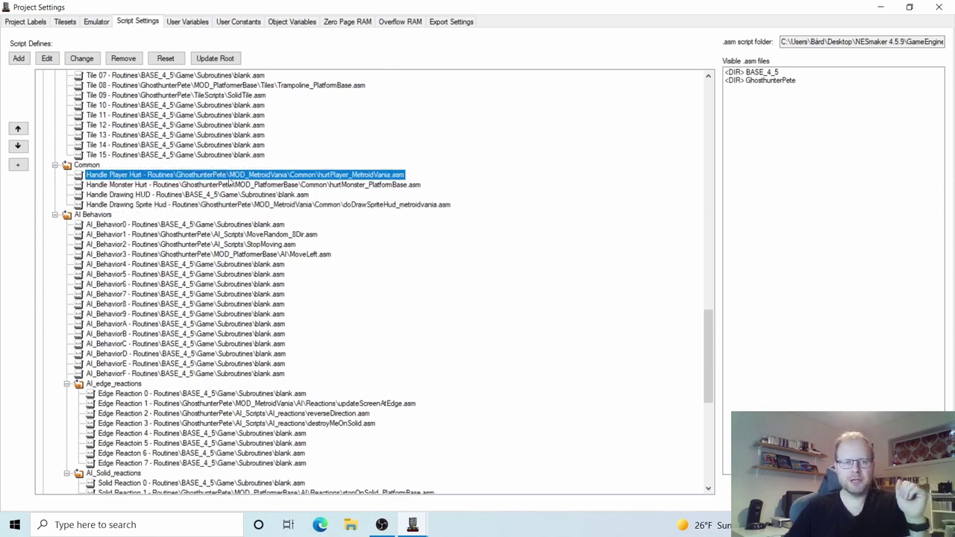
scroll(269, 260, down, 4)
click(273, 284)
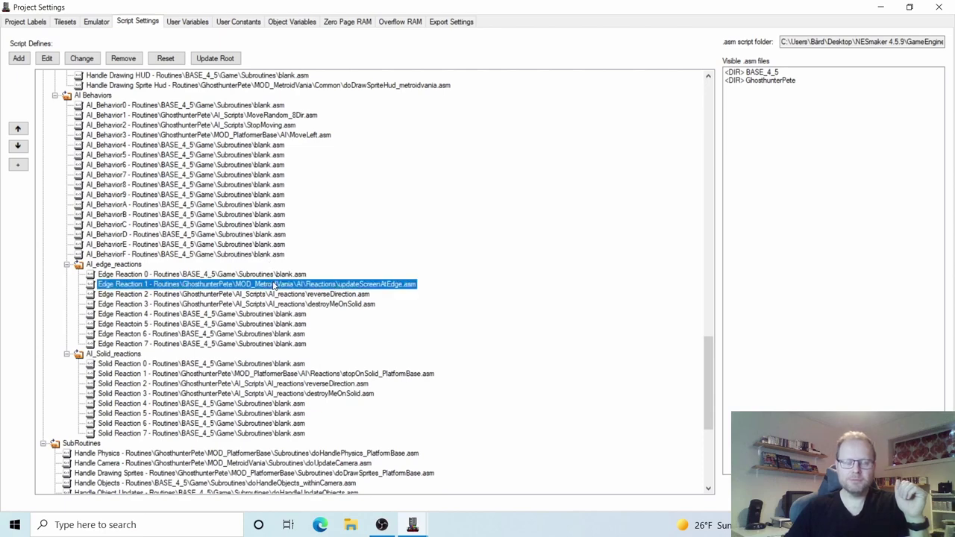
click(938, 7)
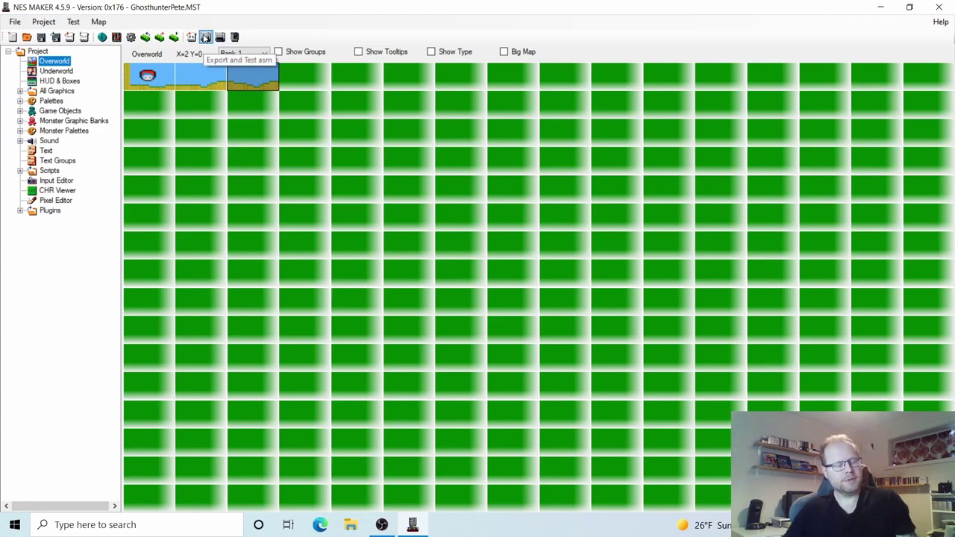
Step: Export and test the game, walk and jump the player into the ghost to try the health HUD, and close the emulator
click(205, 37)
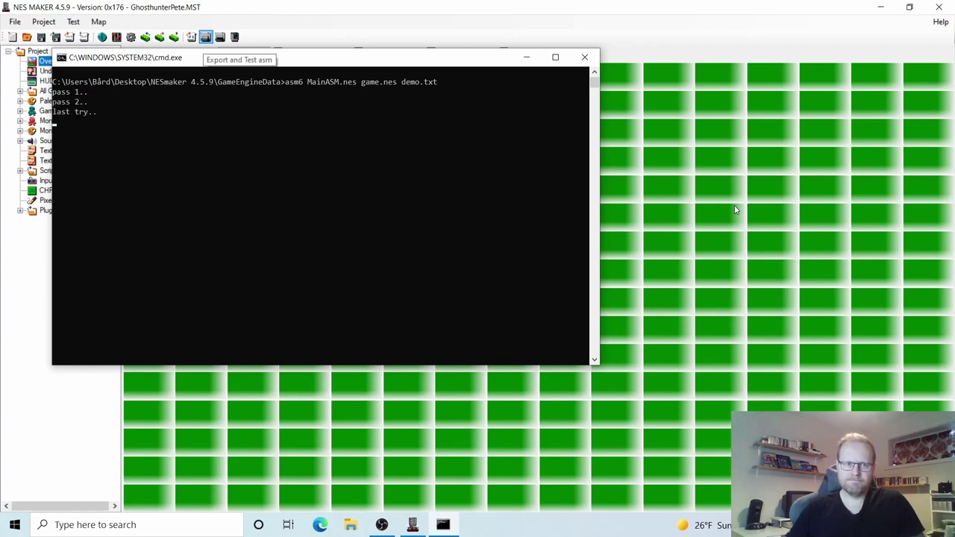
key(Return)
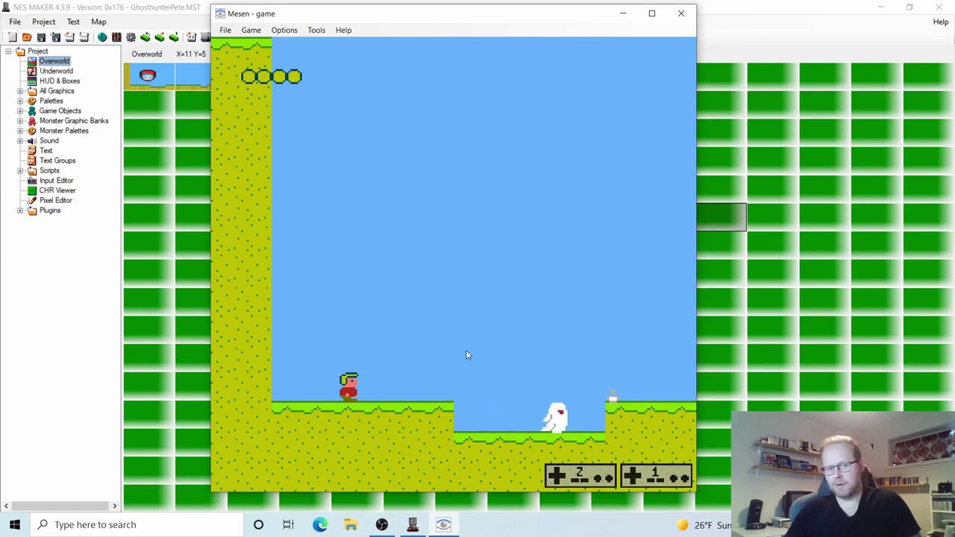
key(Right)
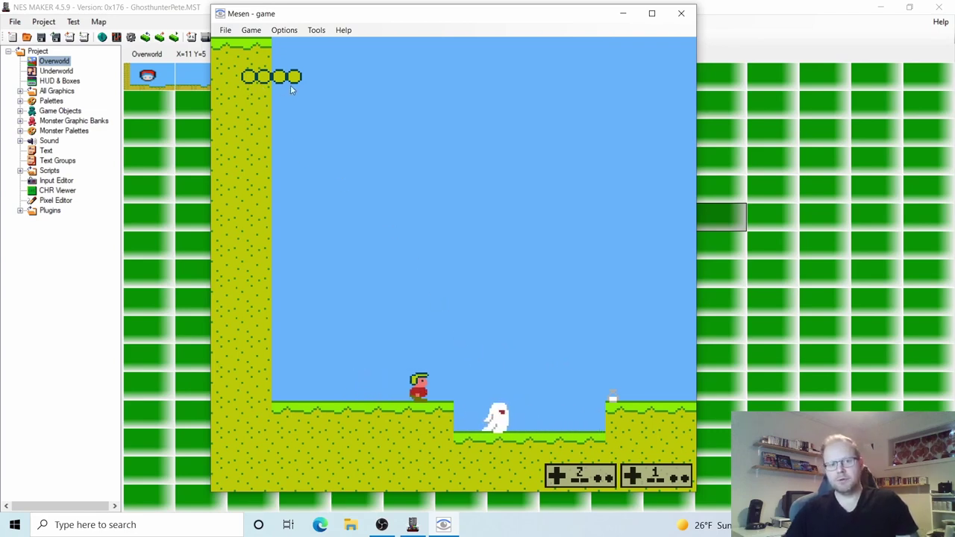
key(Right)
key(s)
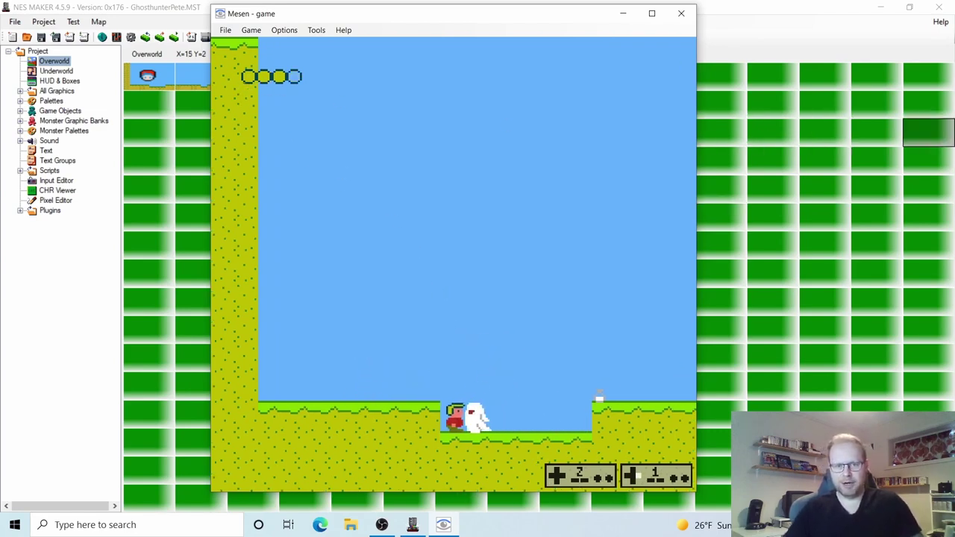
key(s)
key(s)
key(Right)
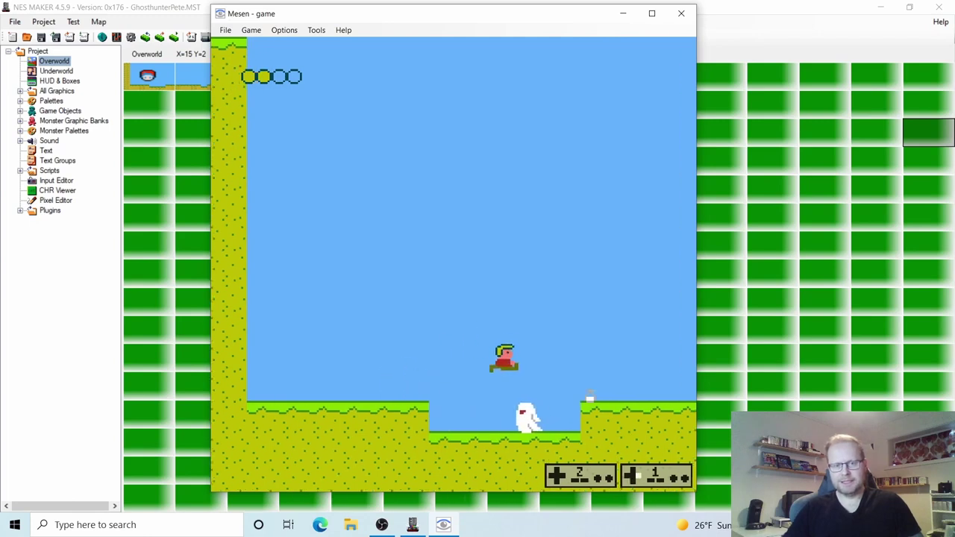
key(Right)
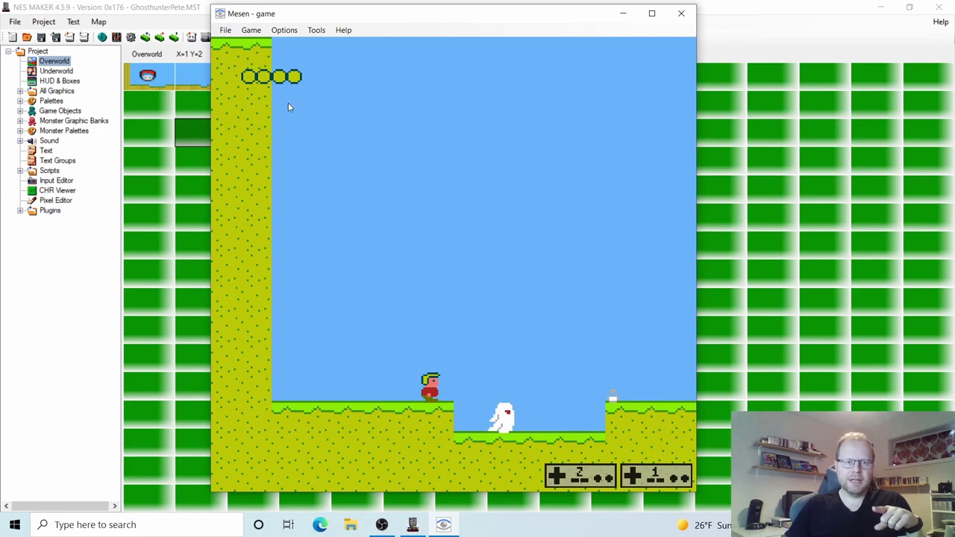
click(681, 14)
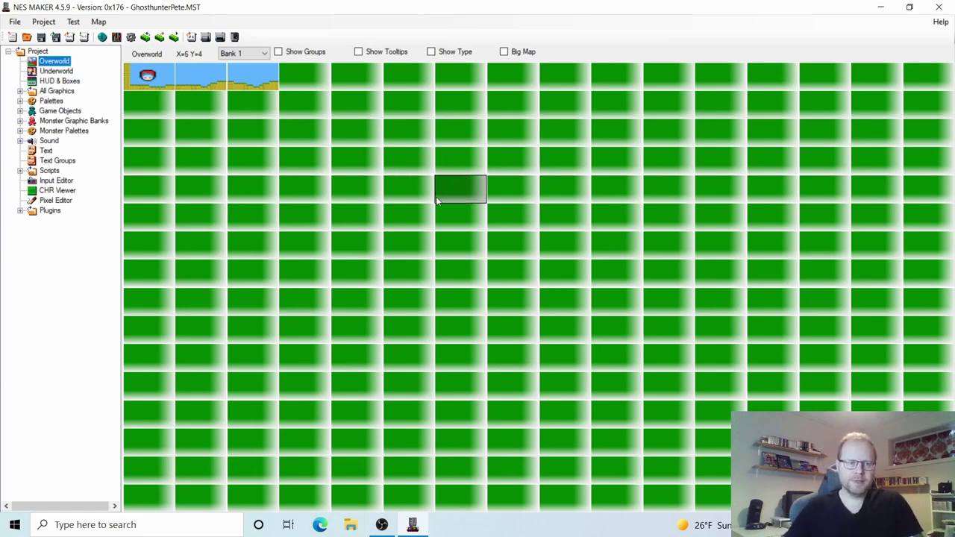
Step: Load GameObjectTiles.bmp from the GhosthunterPete graphics folder into the Pixel Editor
click(55, 200)
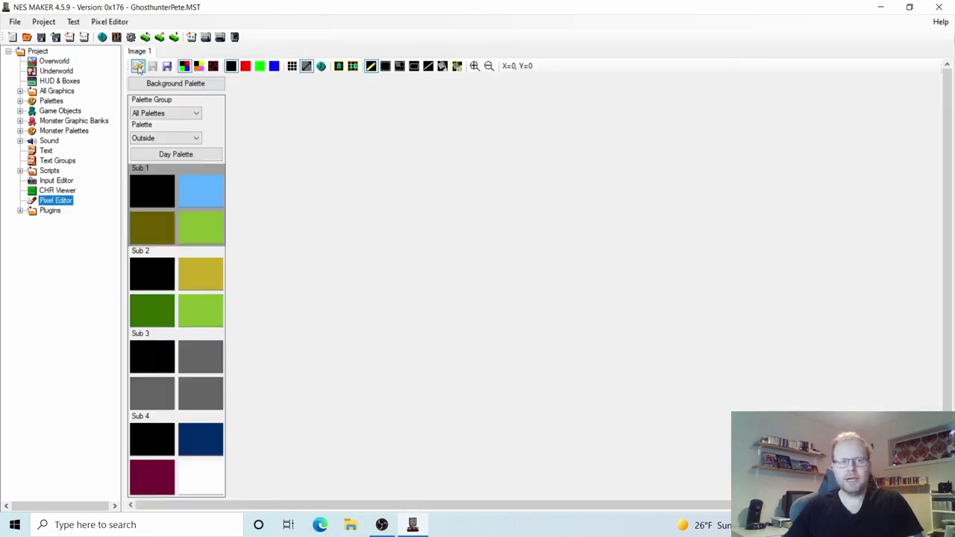
click(137, 66)
click(307, 195)
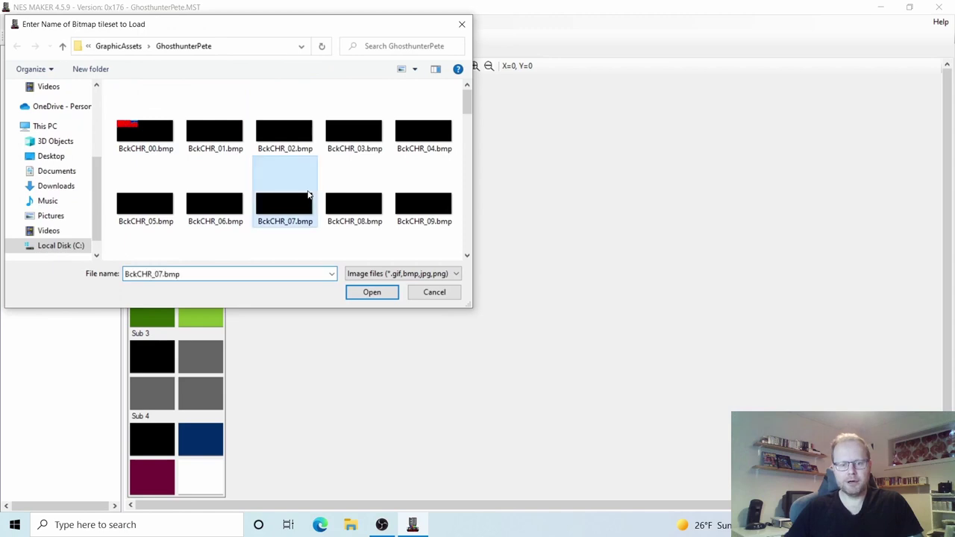
scroll(351, 179, down, 5)
click(414, 131)
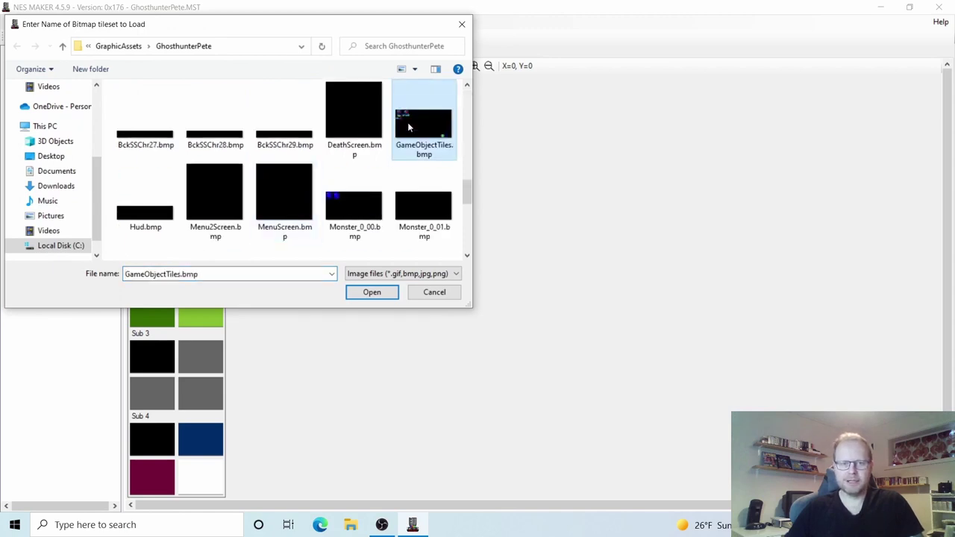
click(379, 291)
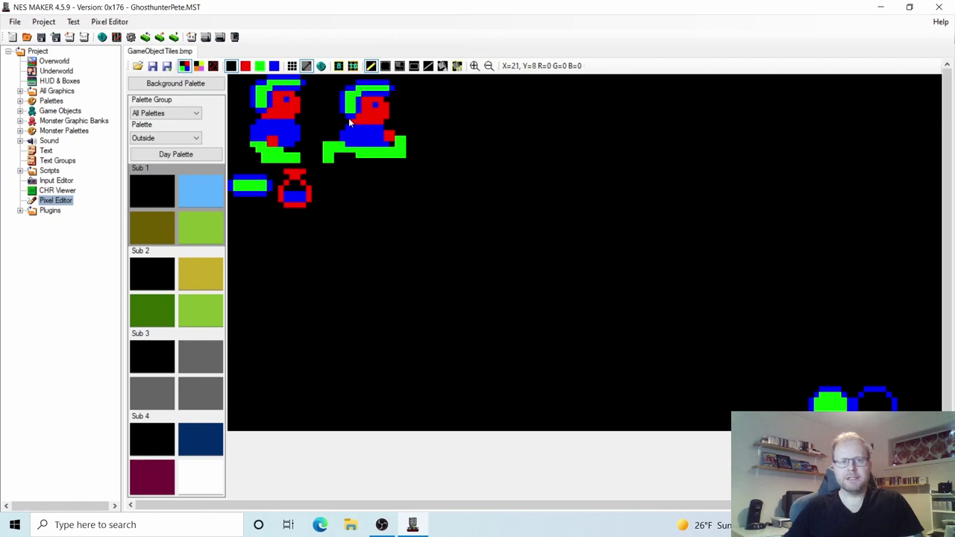
Step: Show the 8-pixel tile grid and display the tiles in translated monster palette colours, with sub-palette 2 set to PlayerPal2
click(338, 67)
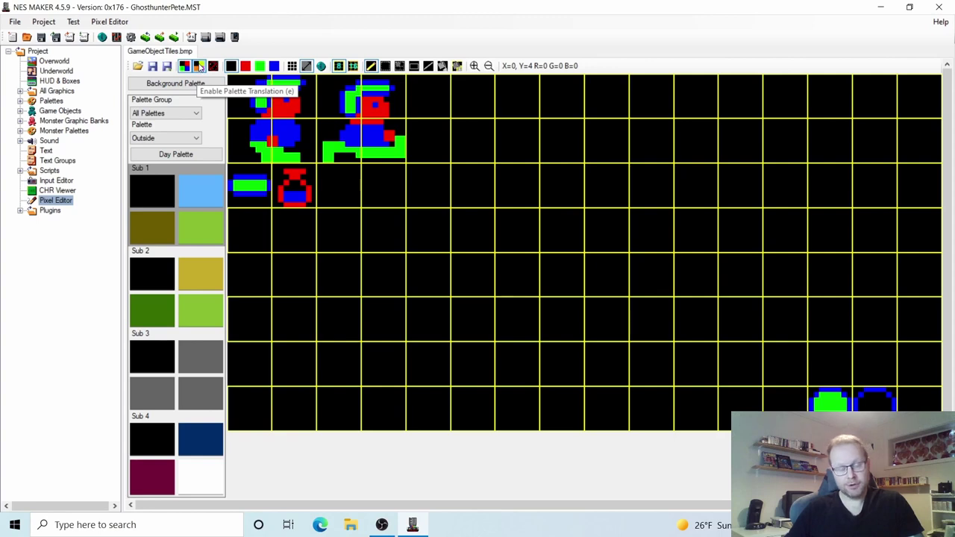
click(200, 68)
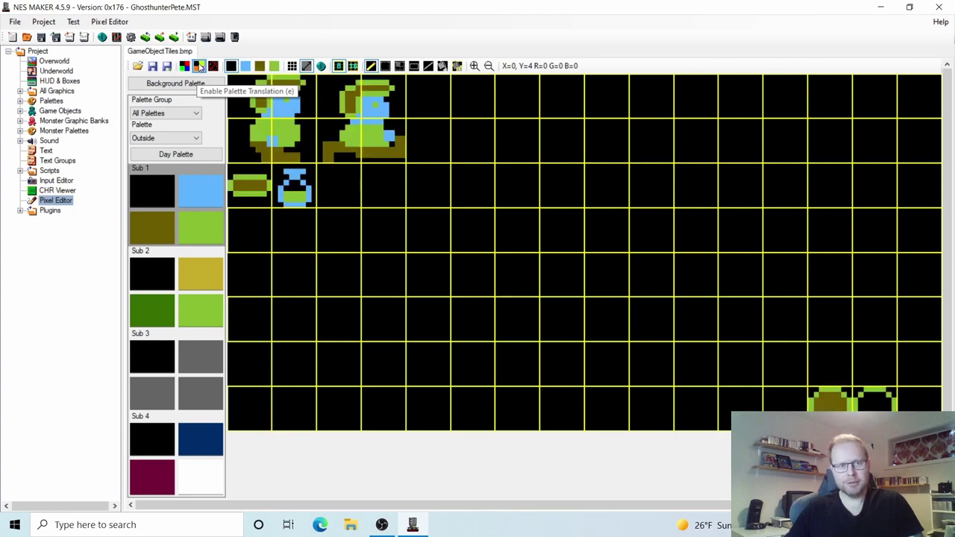
click(160, 84)
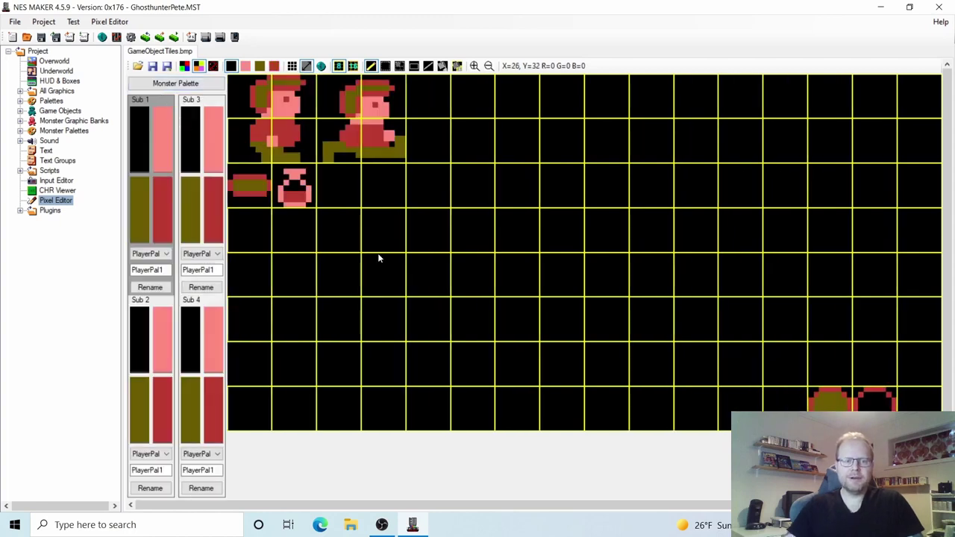
click(157, 457)
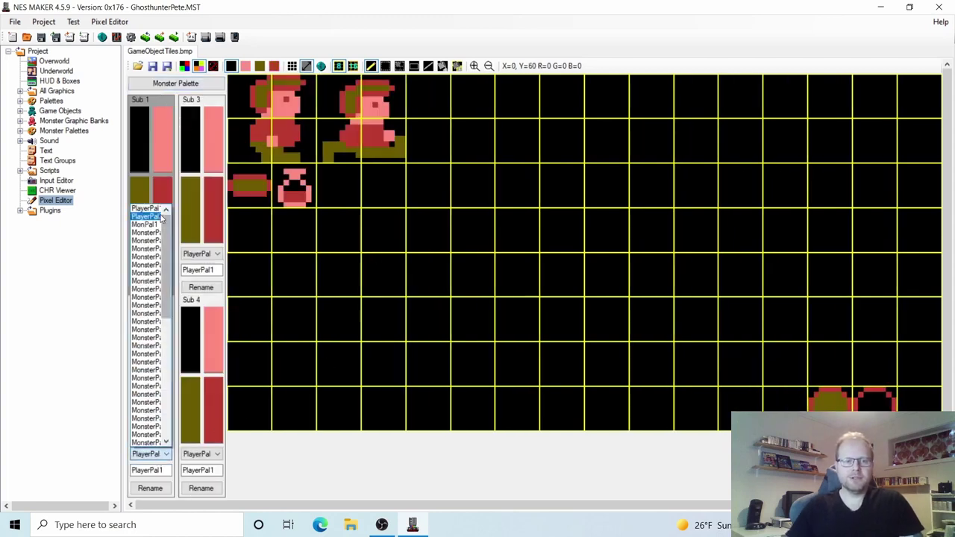
click(157, 218)
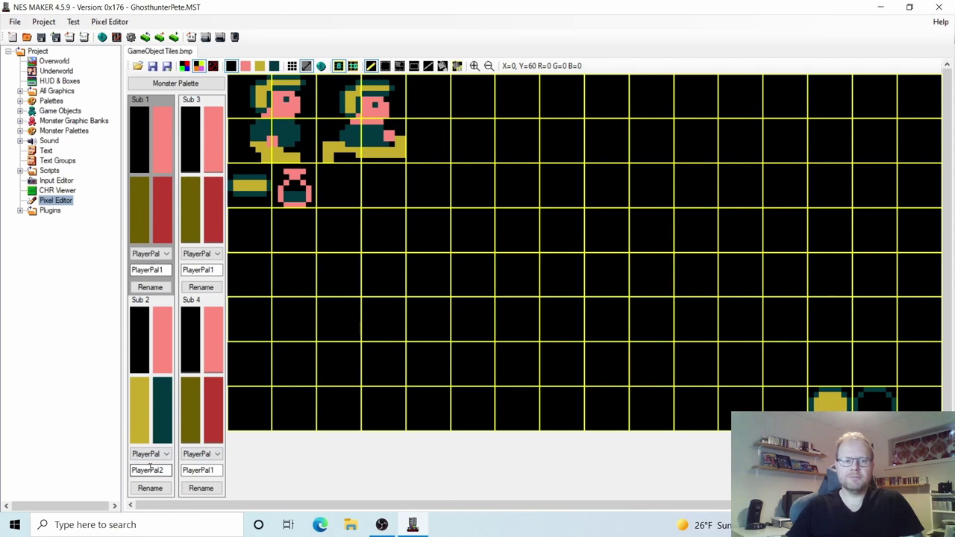
click(143, 425)
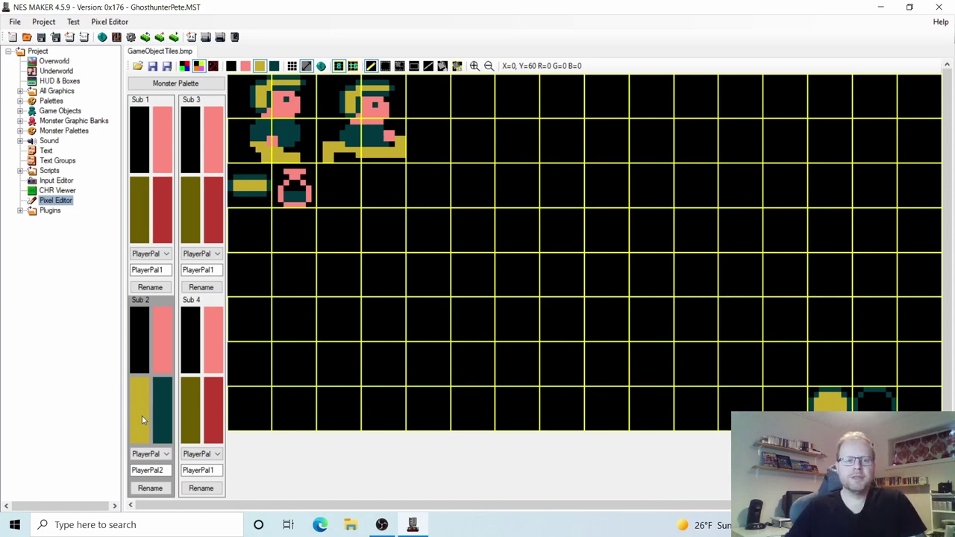
click(161, 412)
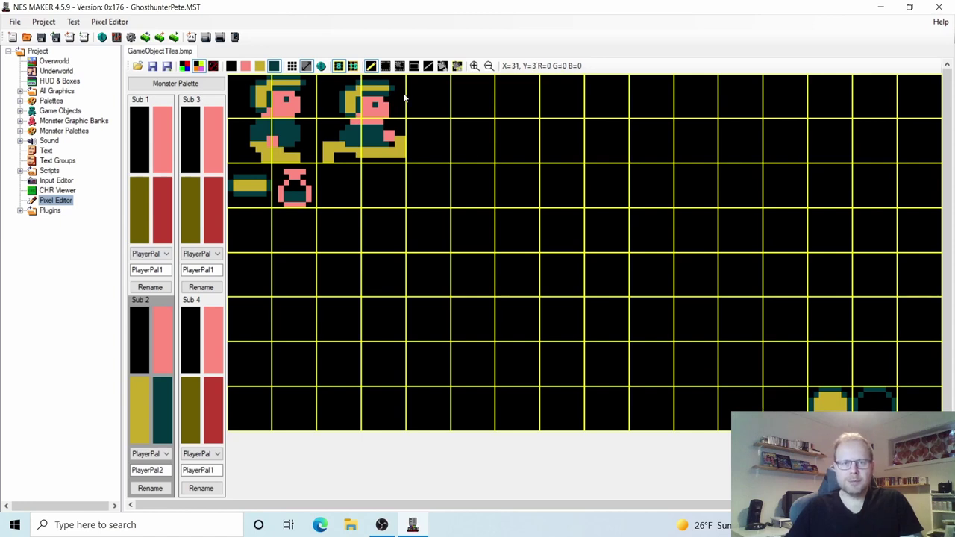
Step: Copy the empty circle tile in the last row into the blank tile just before the filled yellow circle
click(400, 67)
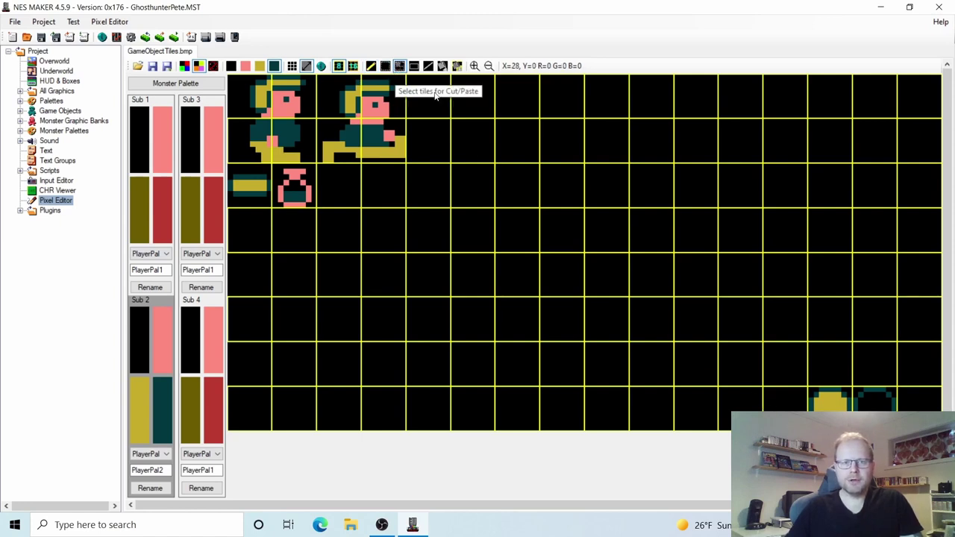
click(871, 401)
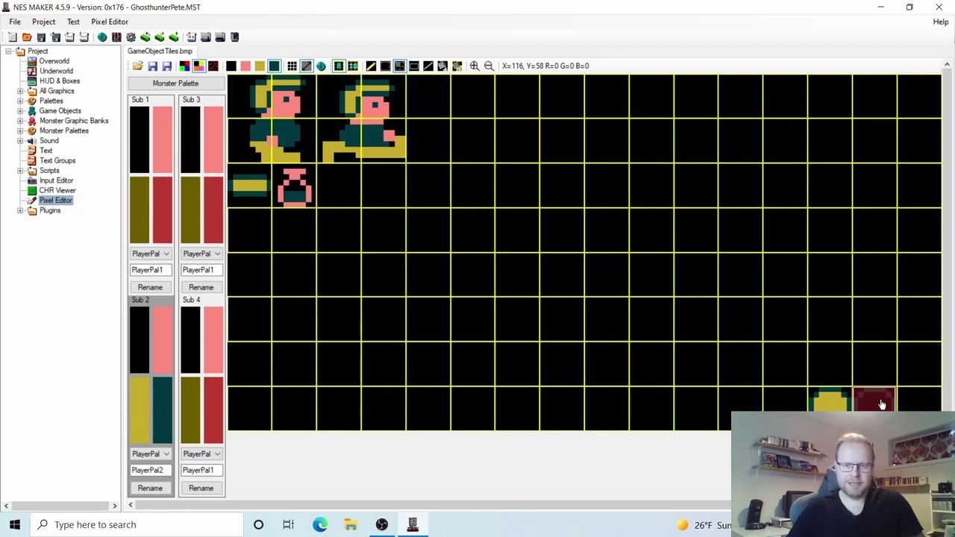
key(ctrl+z)
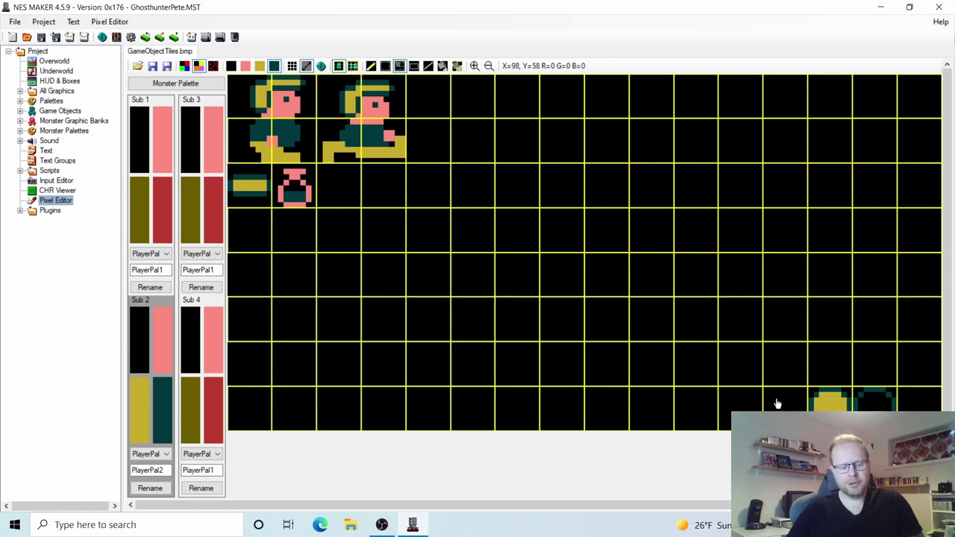
key(ctrl+v)
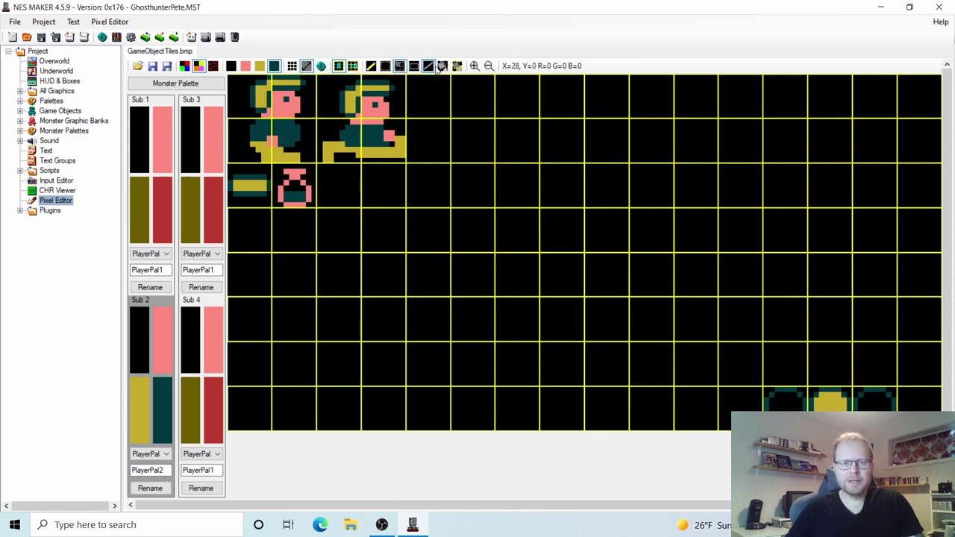
Step: Fill the inside of the copied circle tile with the pink colour of sub-palette 2, pixel by pixel
click(371, 66)
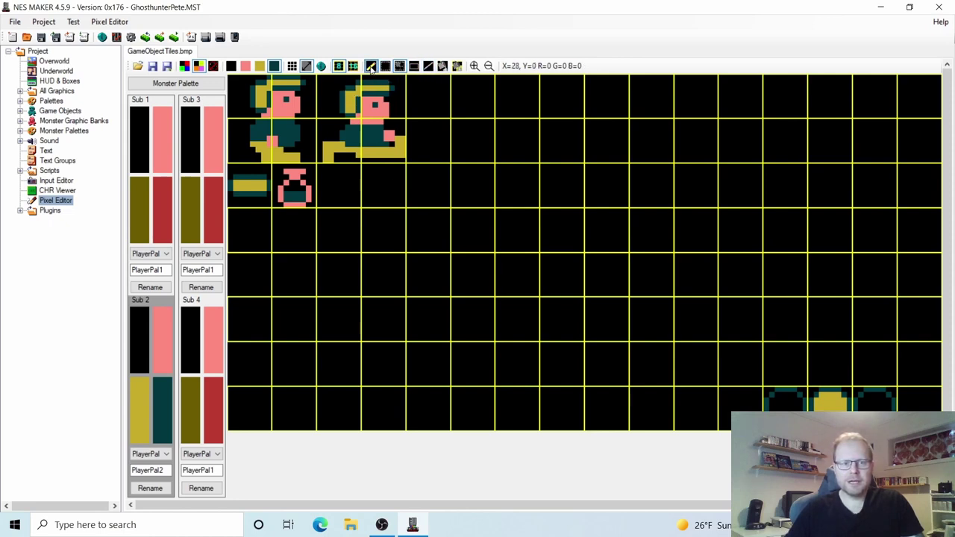
click(158, 356)
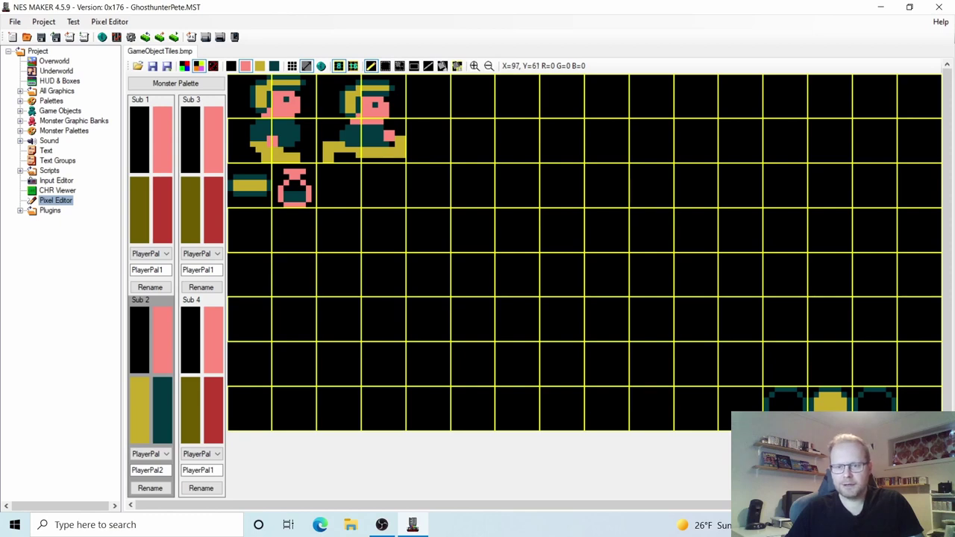
click(777, 413)
drag(772, 411, 802, 404)
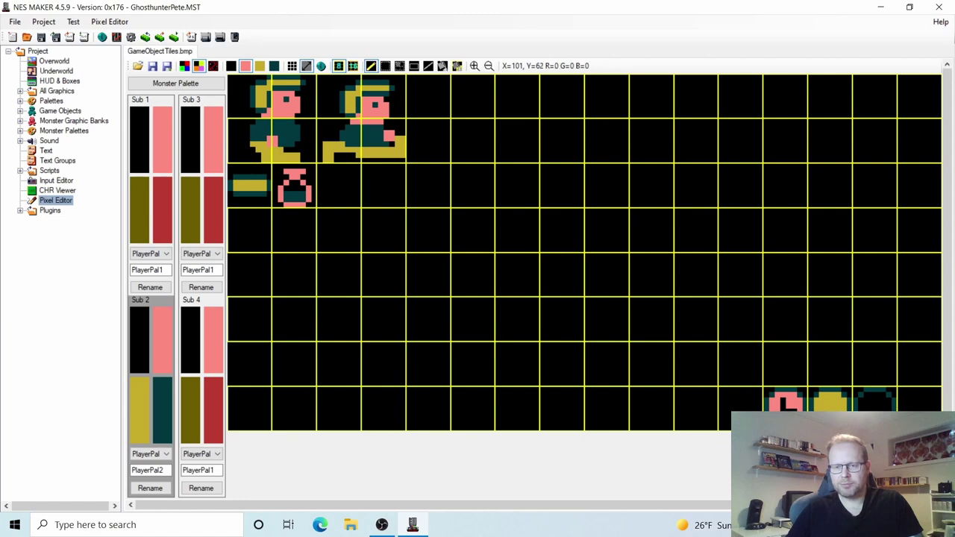
click(788, 408)
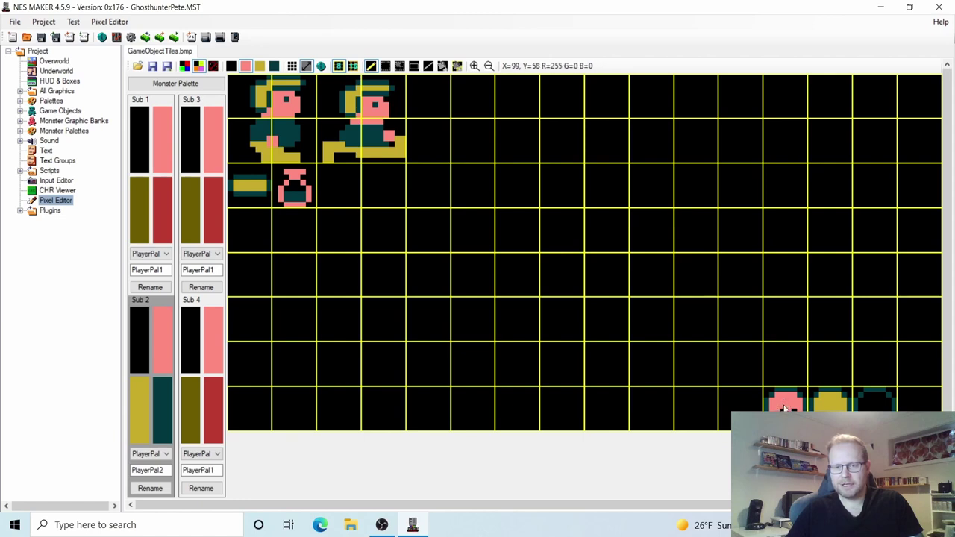
click(784, 408)
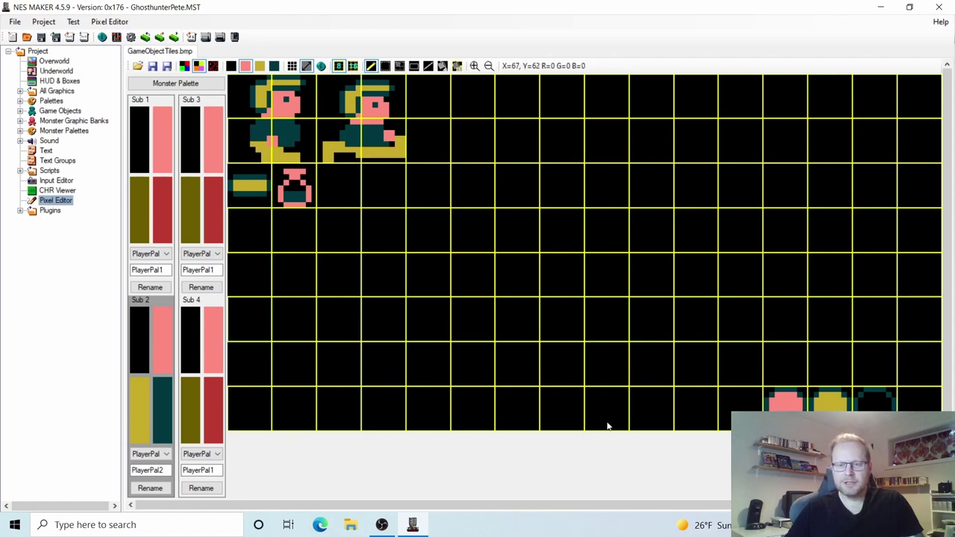
Step: Draw dark teal eyes and a mouth on the pink circle tile and add yellow hair along its upper edge
click(158, 410)
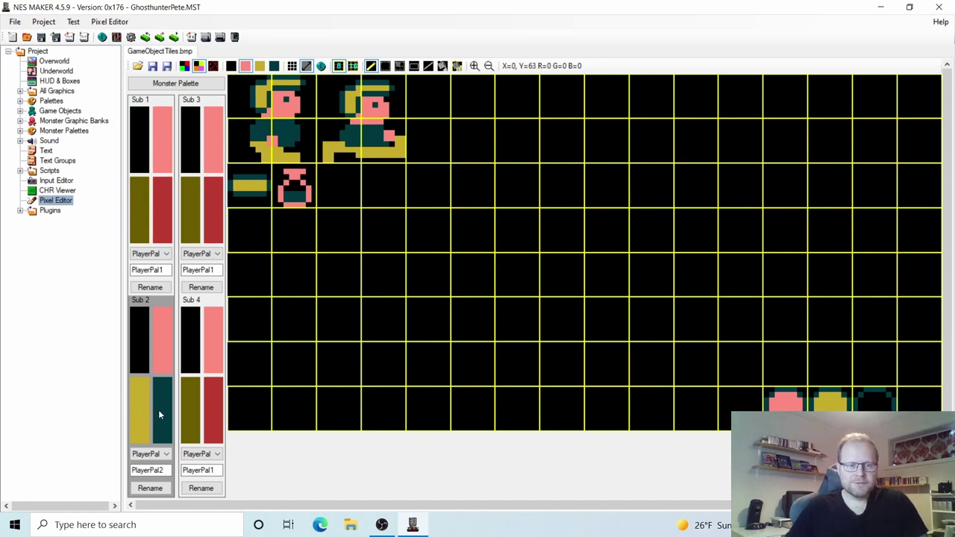
click(780, 408)
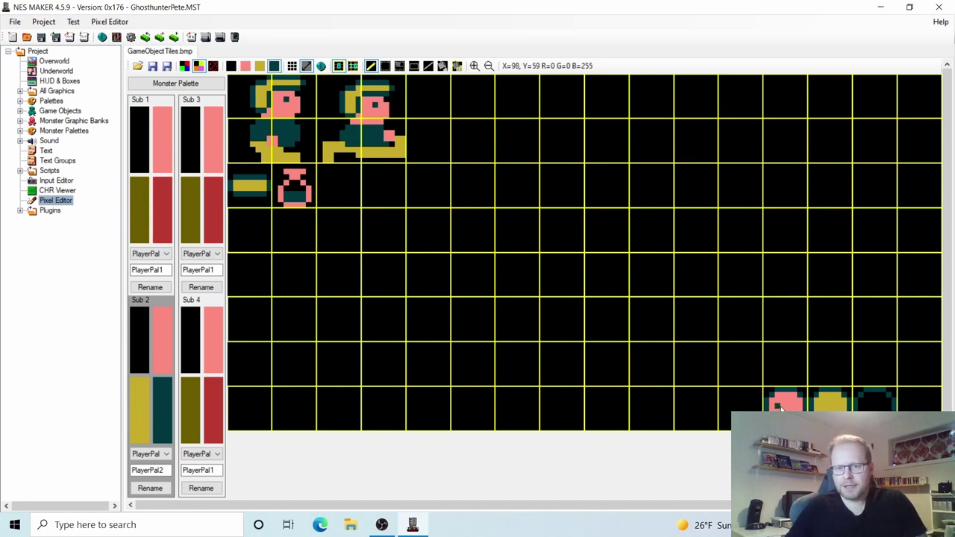
click(795, 408)
key(3)
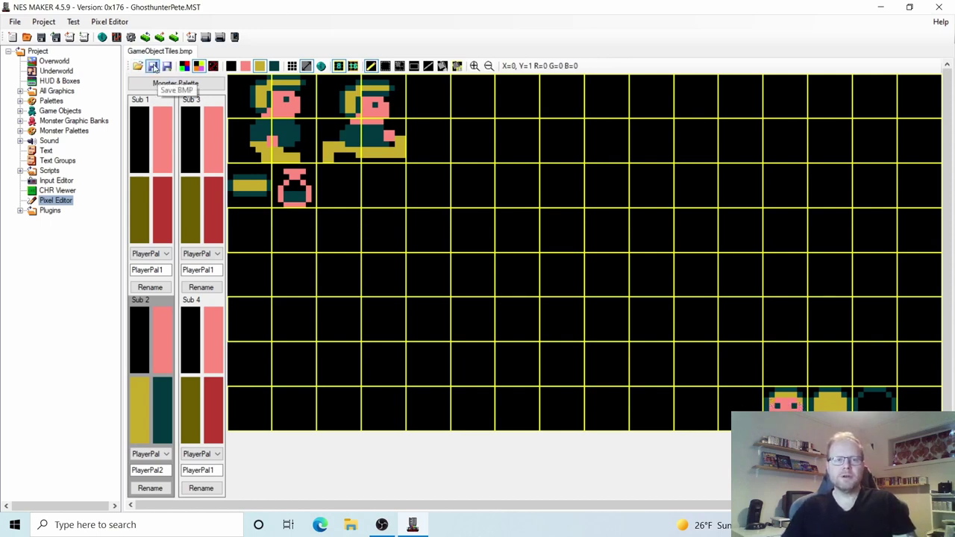
Step: Shrink and reposition the editor window to view the complete face tile beside the two circle tiles, and maximize it again
click(909, 7)
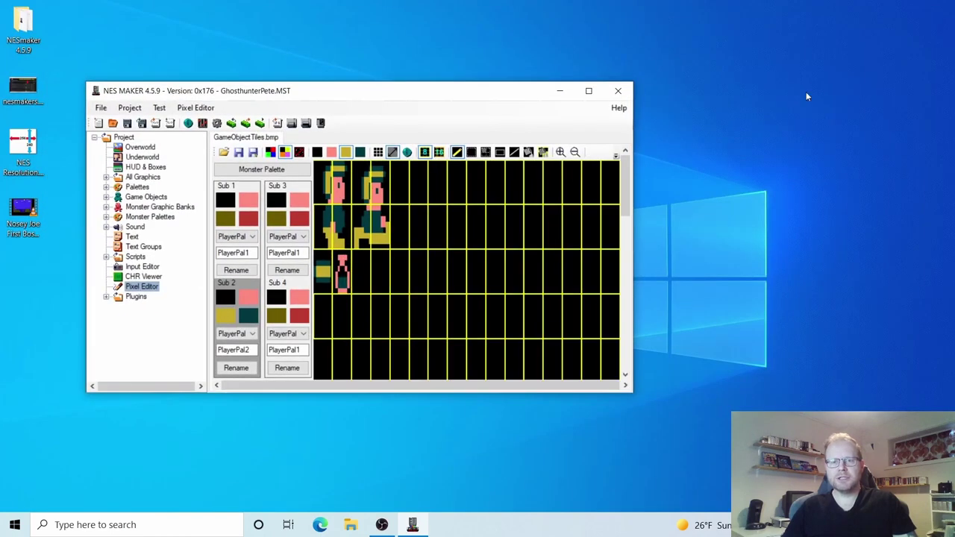
drag(531, 91, 321, 26)
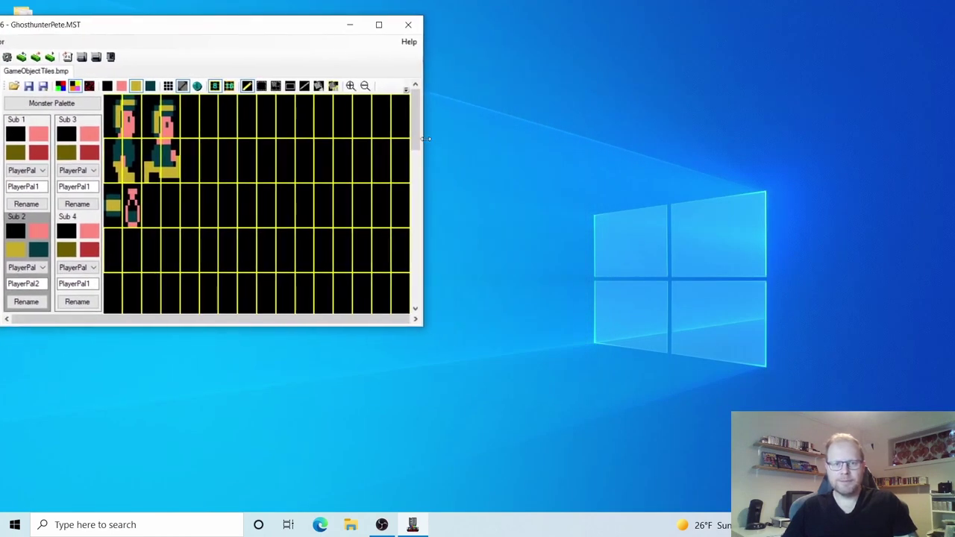
drag(425, 139, 525, 138)
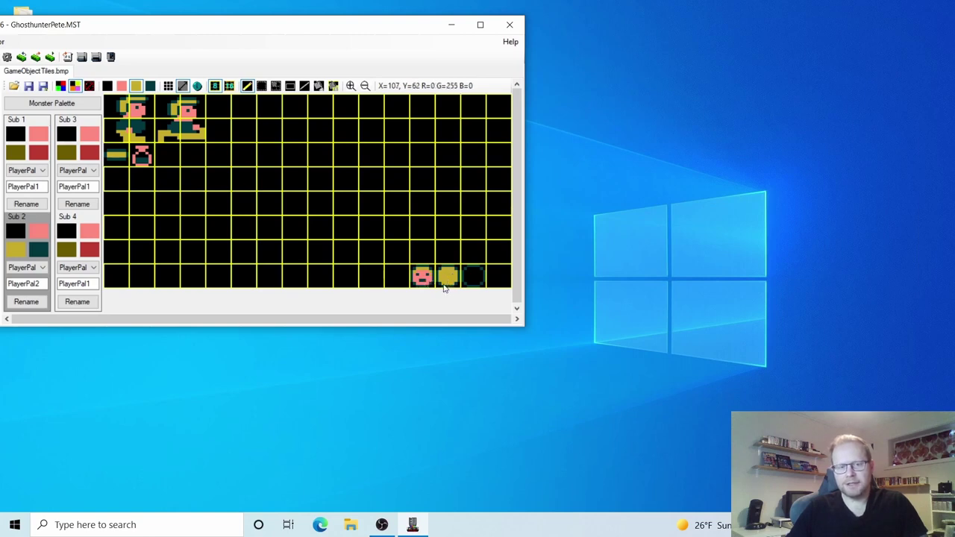
click(480, 27)
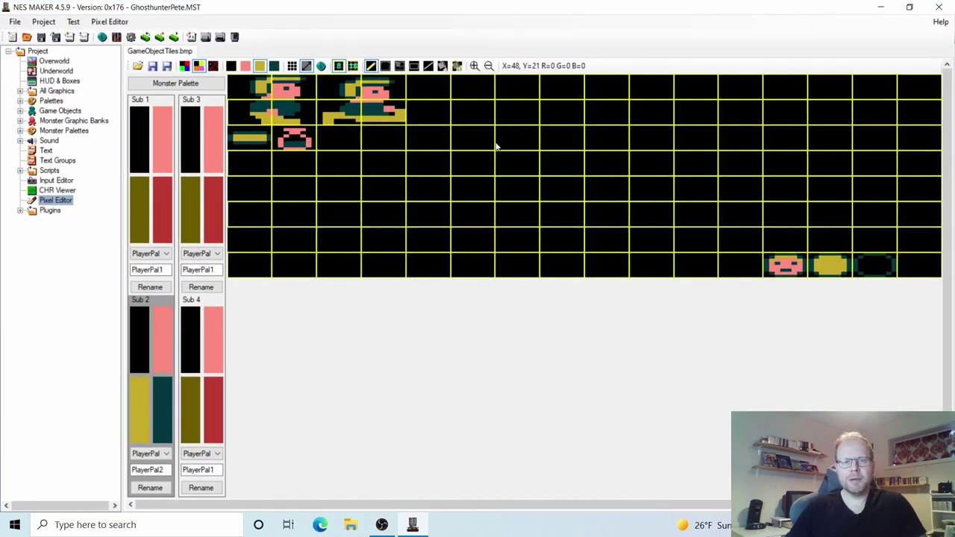
click(908, 7)
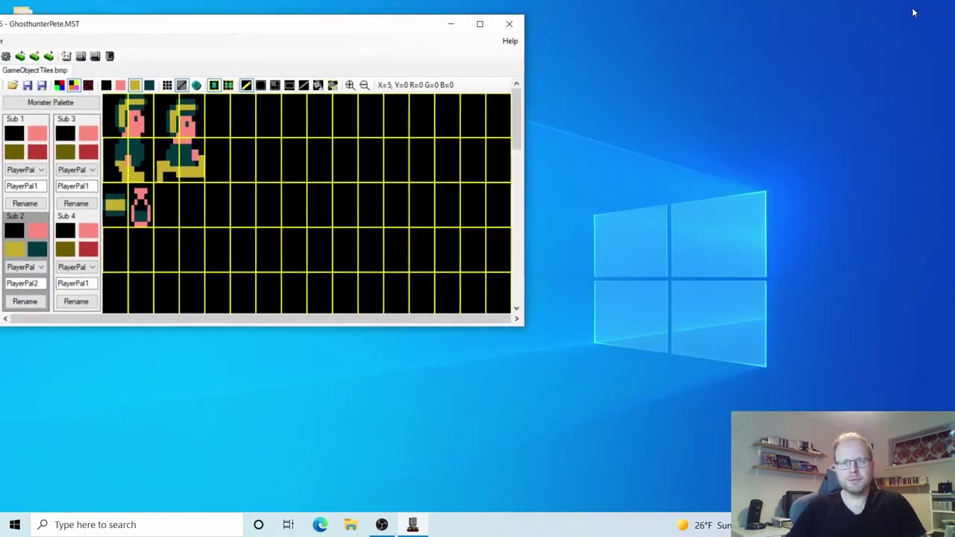
click(480, 25)
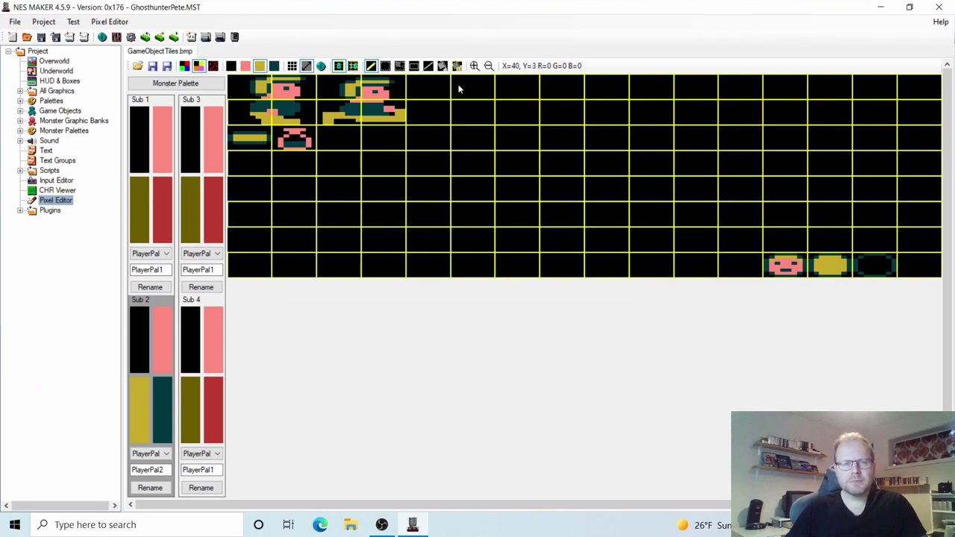
Step: Restore the tile sheet's square pixel proportions and save the GameObjectTiles.bmp bitmap
click(306, 66)
click(306, 67)
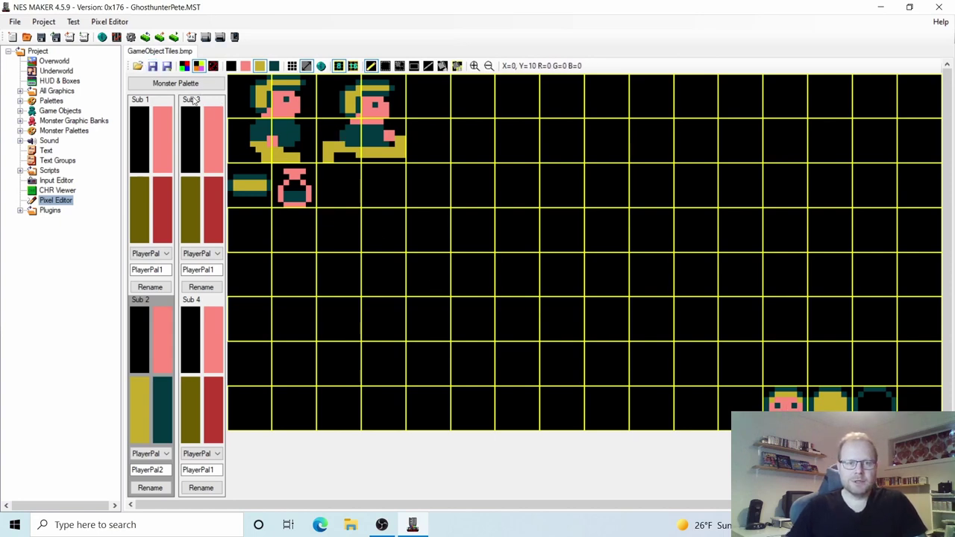
click(151, 67)
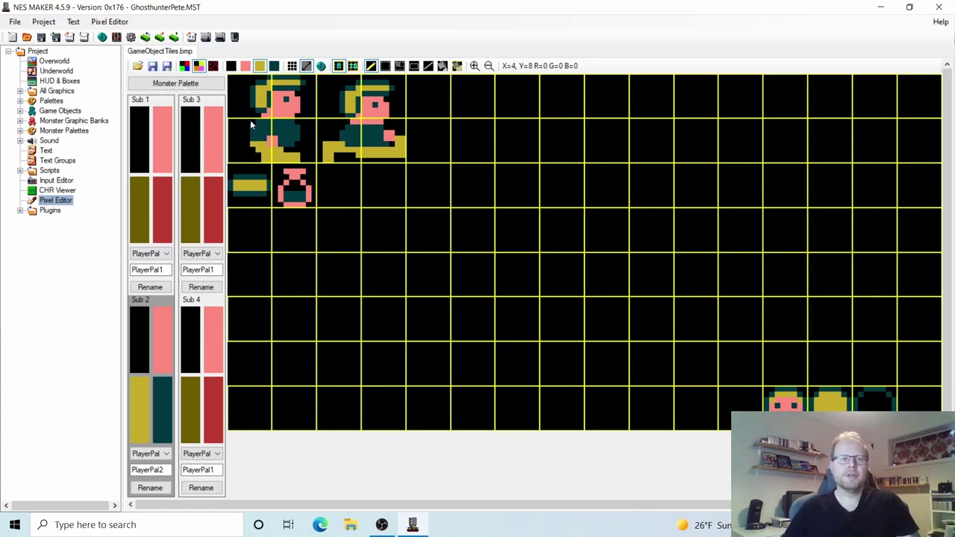
Step: Open the Handle Drawing Sprite Hud script, doDrawSpriteHud_metroidvania.asm, for editing from the project's script settings
click(130, 38)
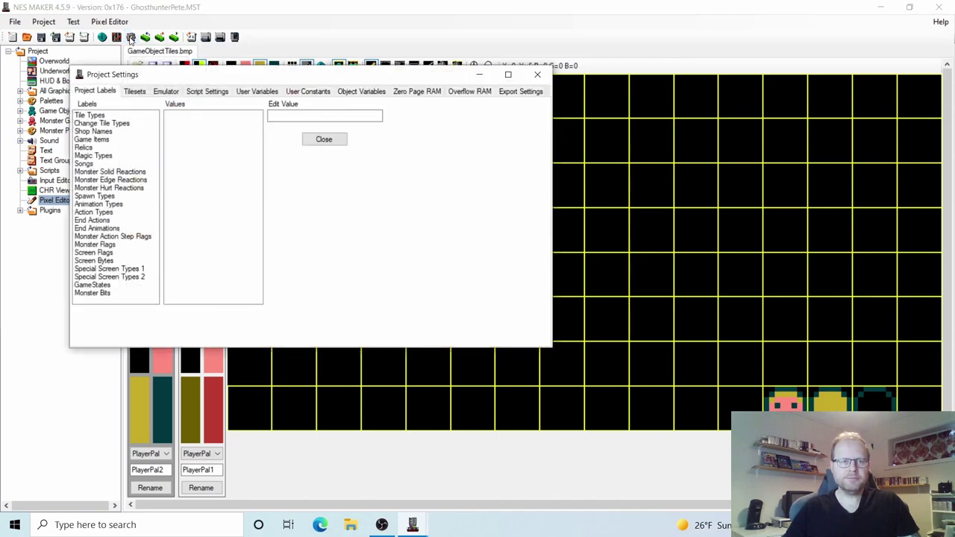
click(223, 91)
click(508, 78)
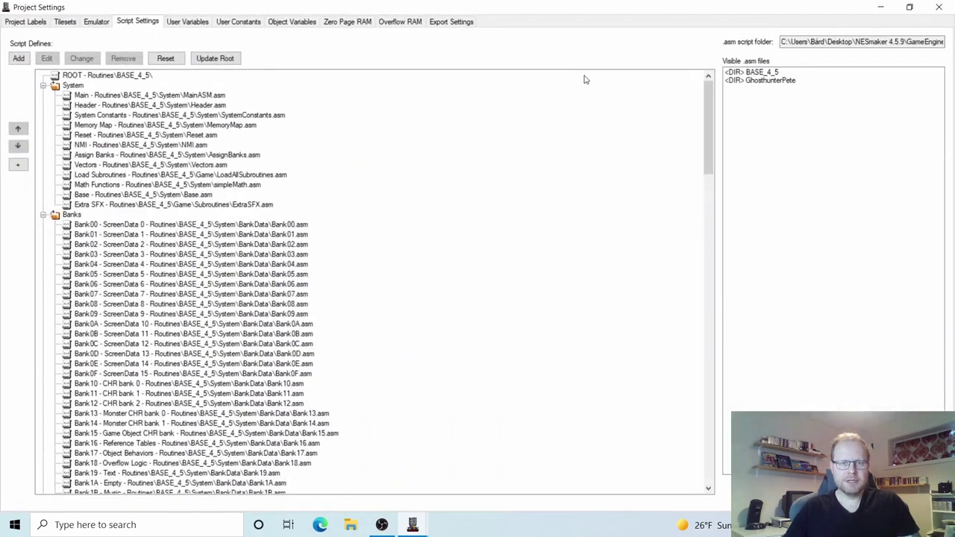
drag(710, 101, 715, 306)
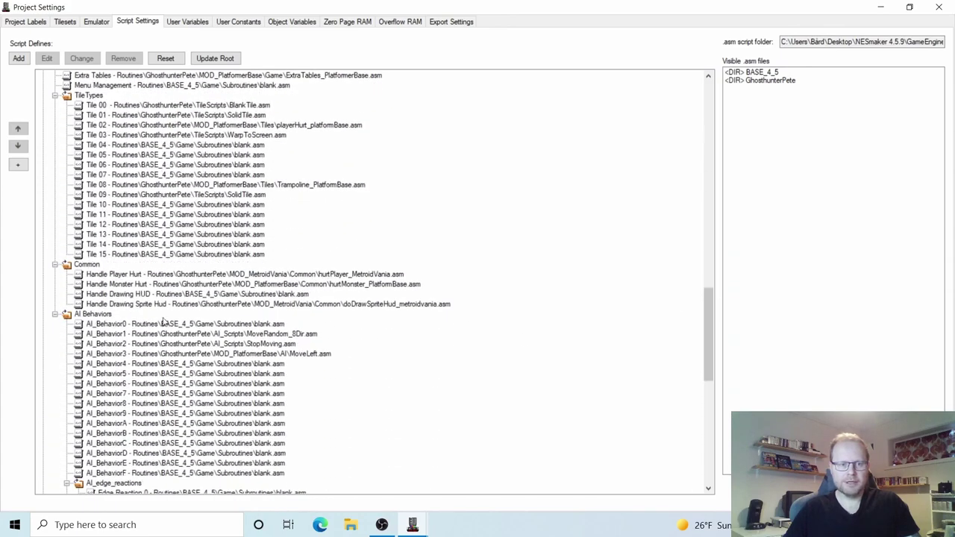
click(136, 305)
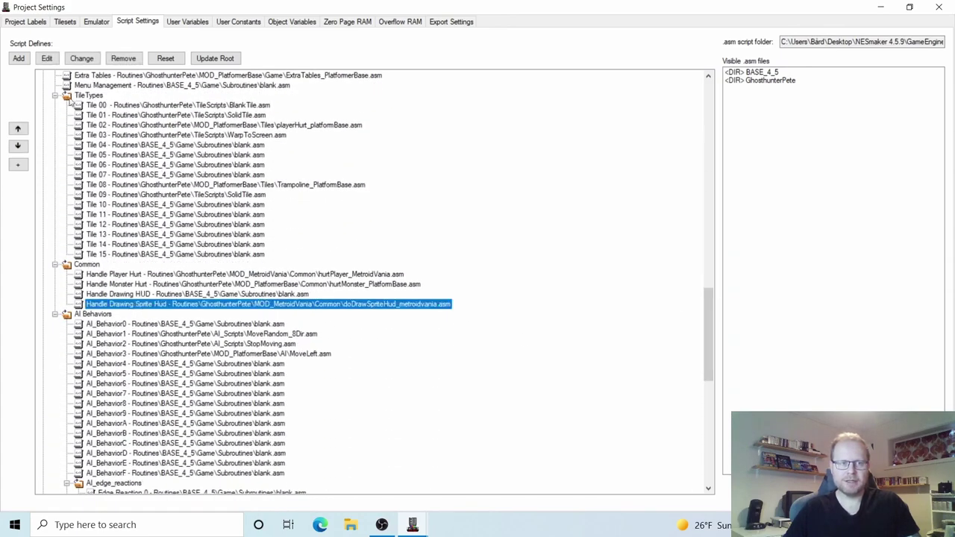
click(49, 59)
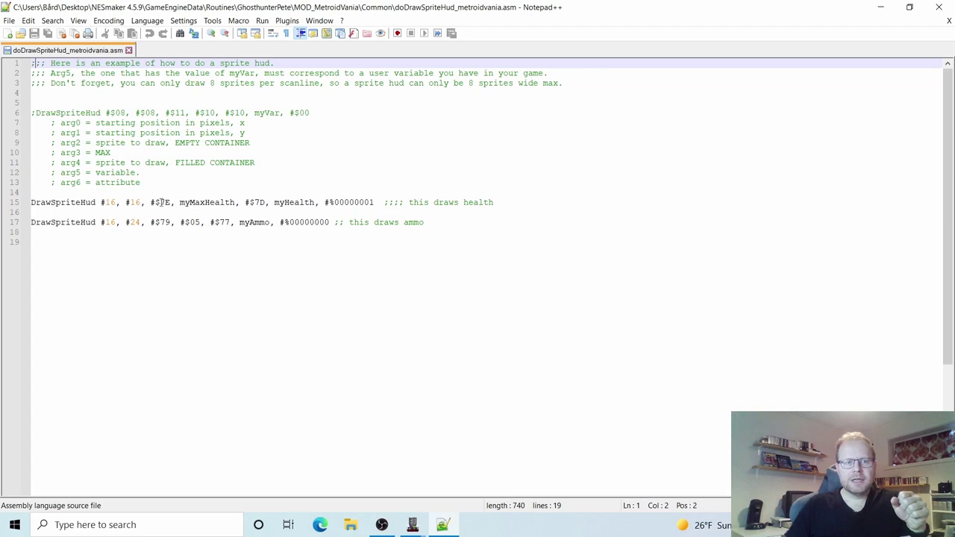
Step: Change the comment on the second DrawSpriteHud line of the script to "this draws lives"
drag(33, 202, 519, 202)
click(519, 202)
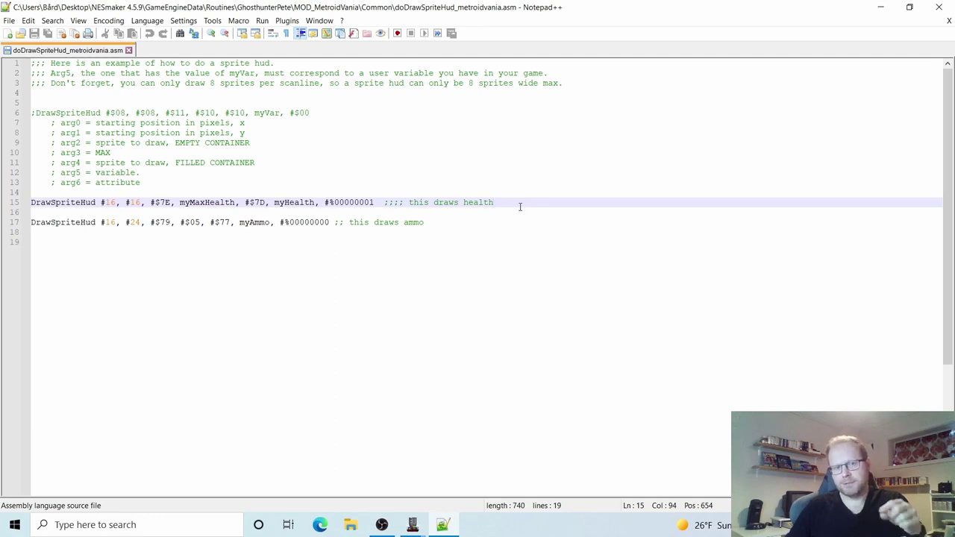
drag(347, 222, 427, 224)
click(436, 223)
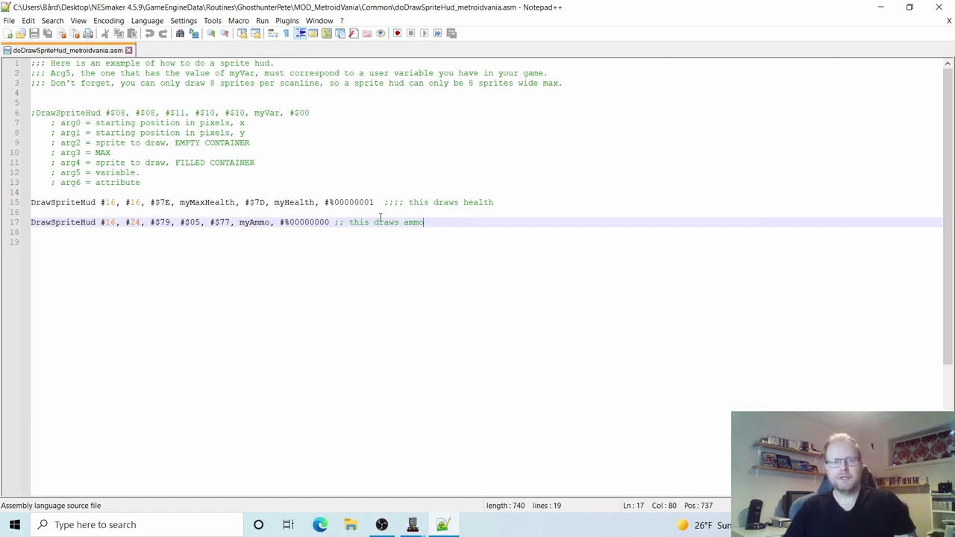
click(404, 222)
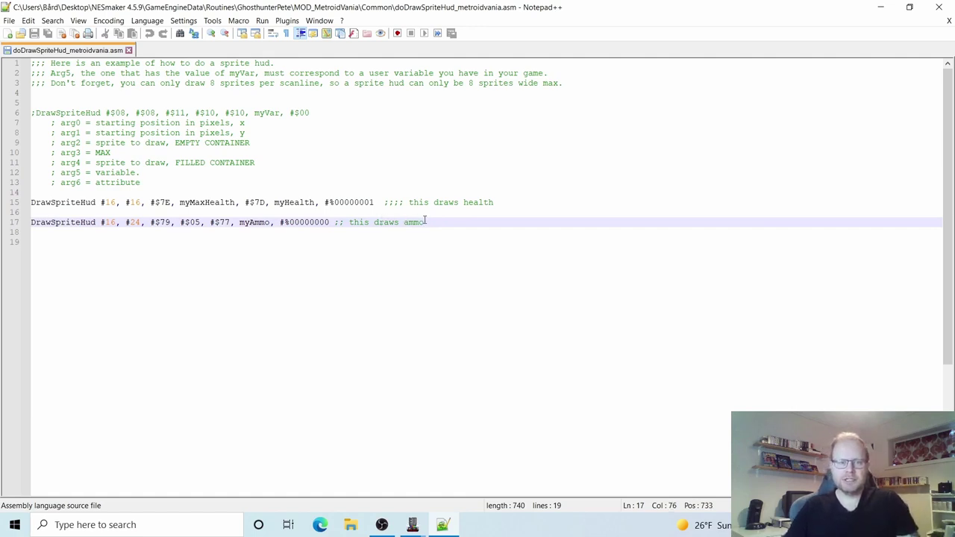
click(438, 222)
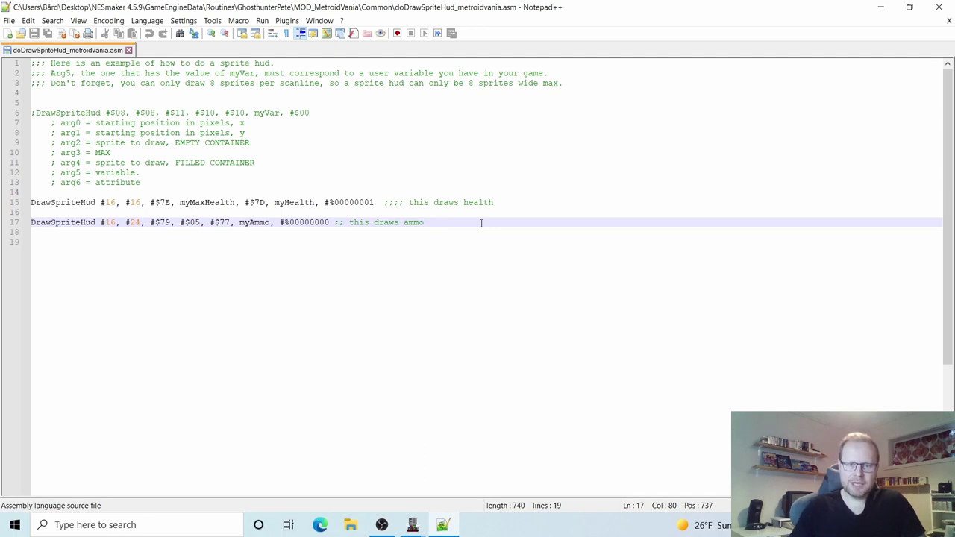
key(BackSpace)
key(BackSpace)
key(BackSpace)
key(BackSpace)
text(lives)
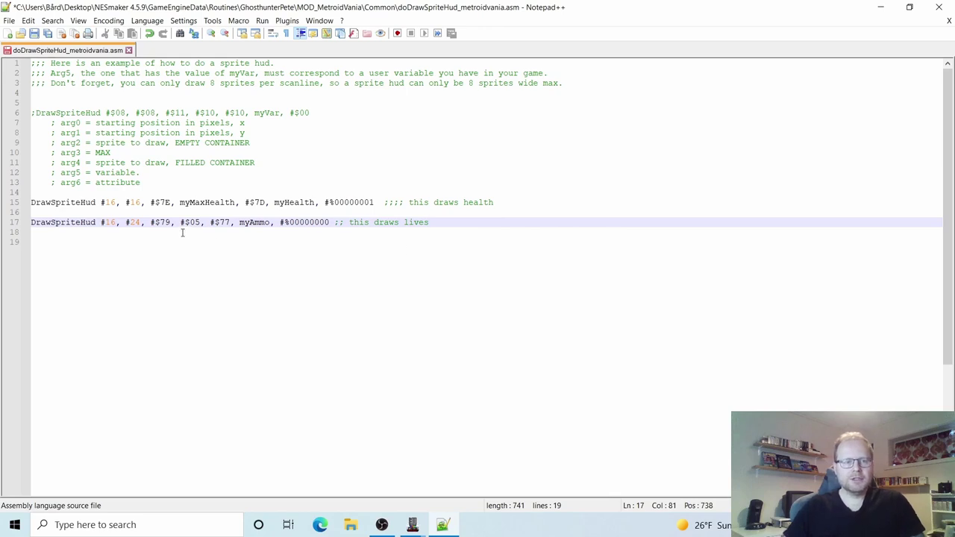
Step: Examine the x and y starting position arguments of the DrawSpriteHud line that draws lives
click(117, 223)
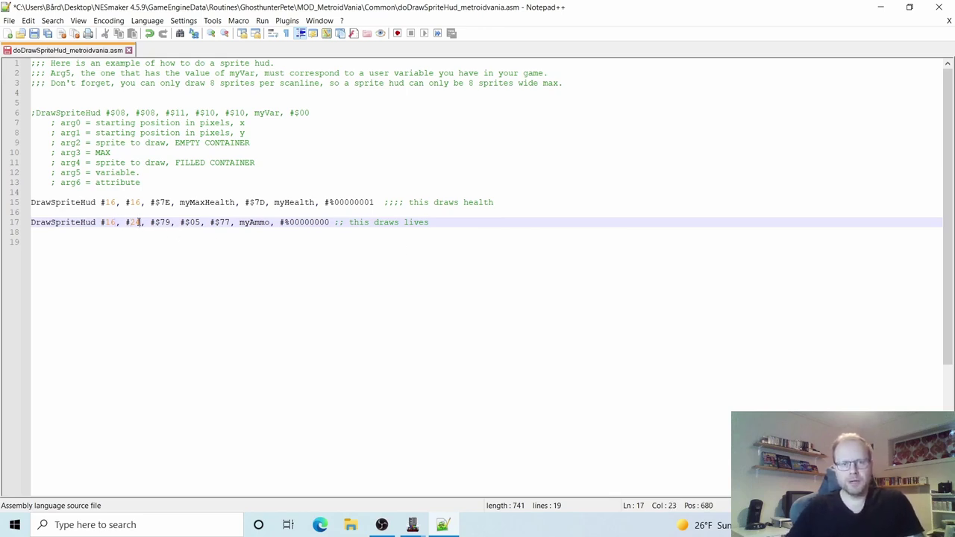
click(112, 222)
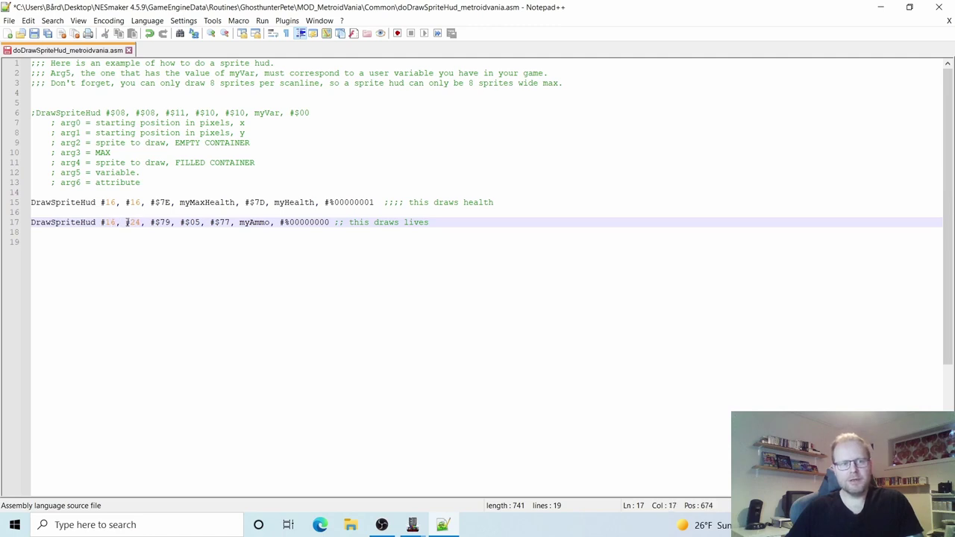
click(131, 222)
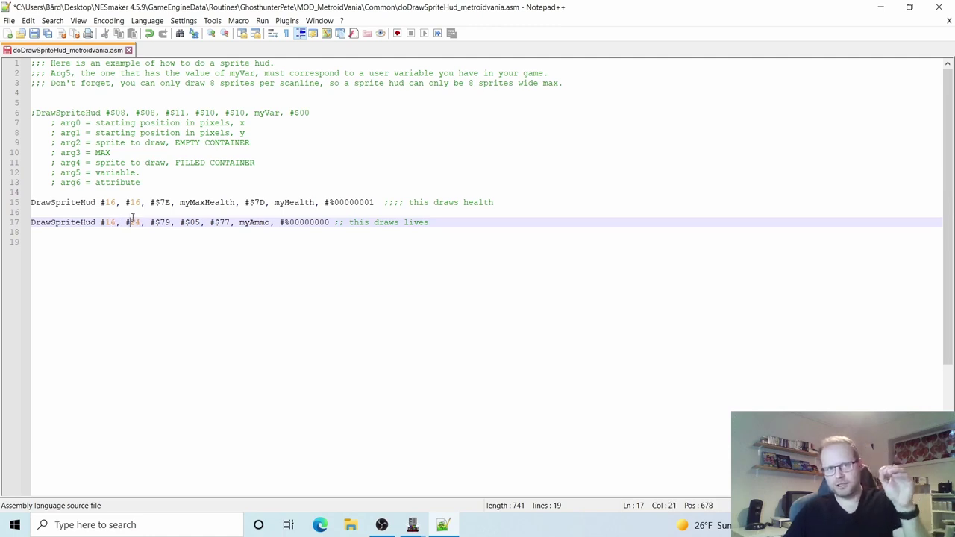
click(110, 223)
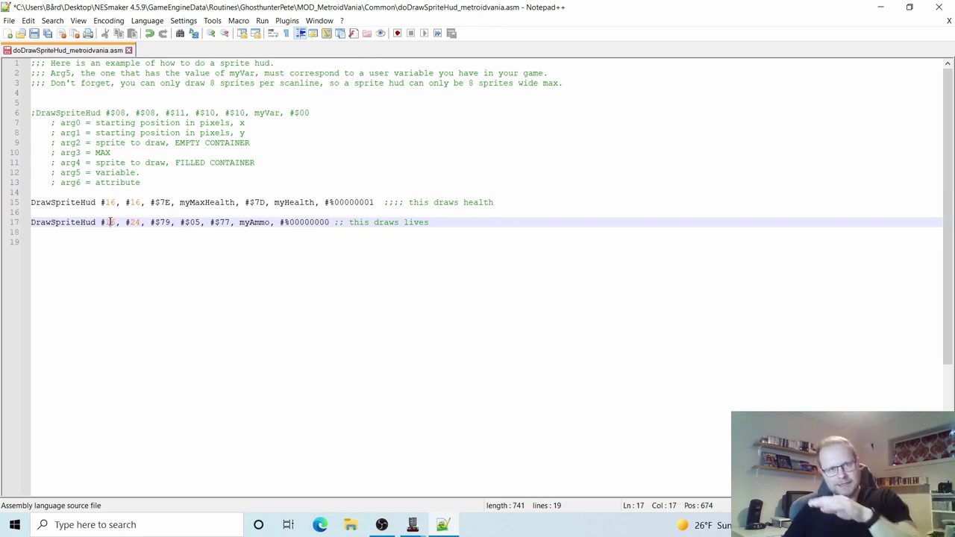
click(135, 216)
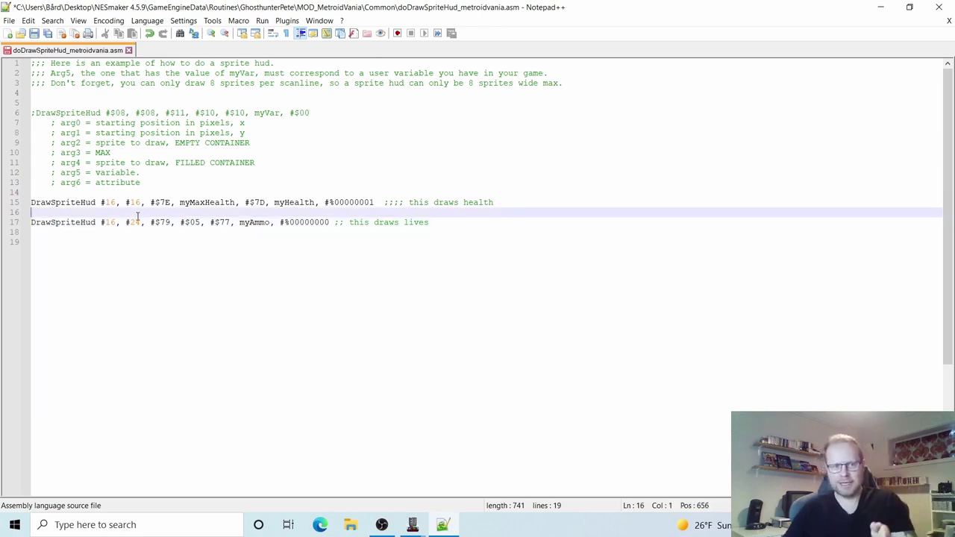
click(136, 223)
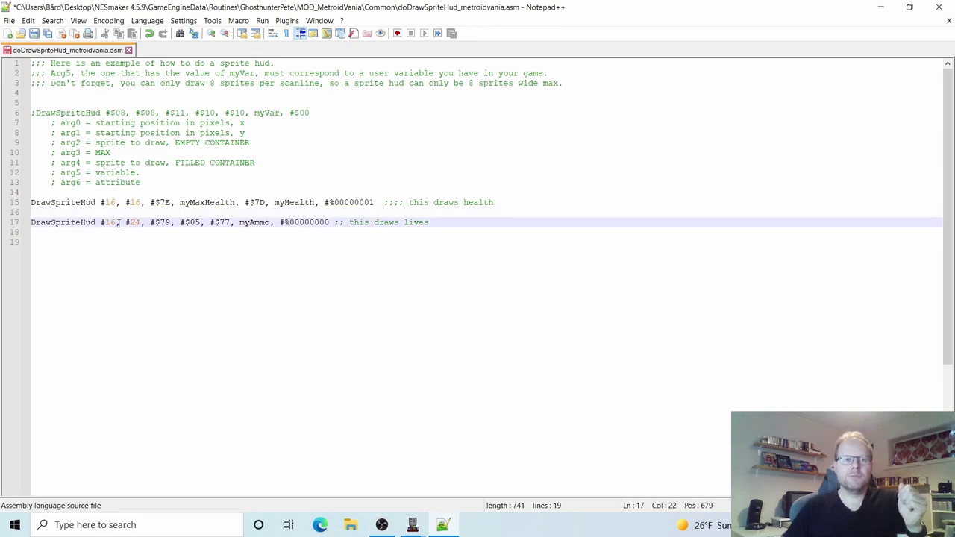
click(116, 222)
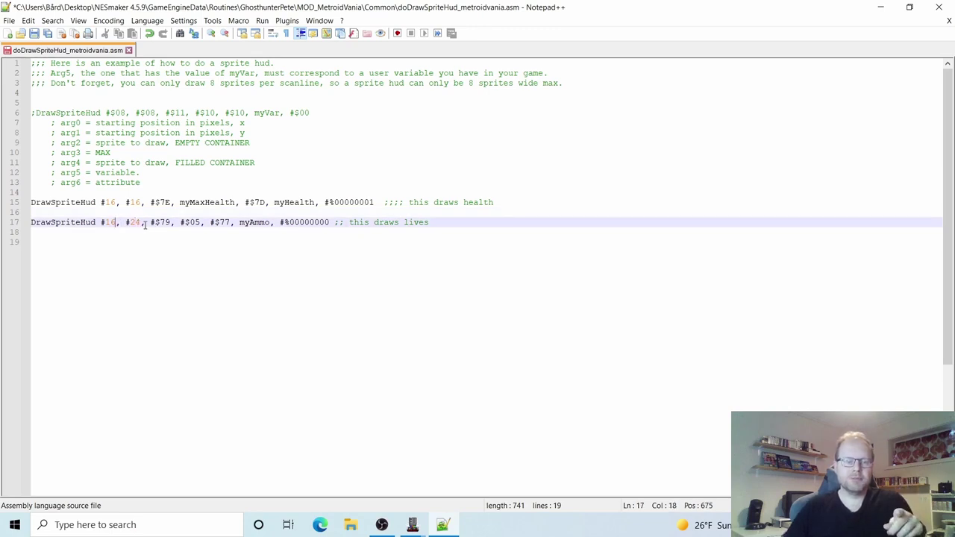
Step: Close the Project Settings window and view the NES Resolution.bmp image on the desktop for the screen dimensions
click(889, 7)
click(890, 8)
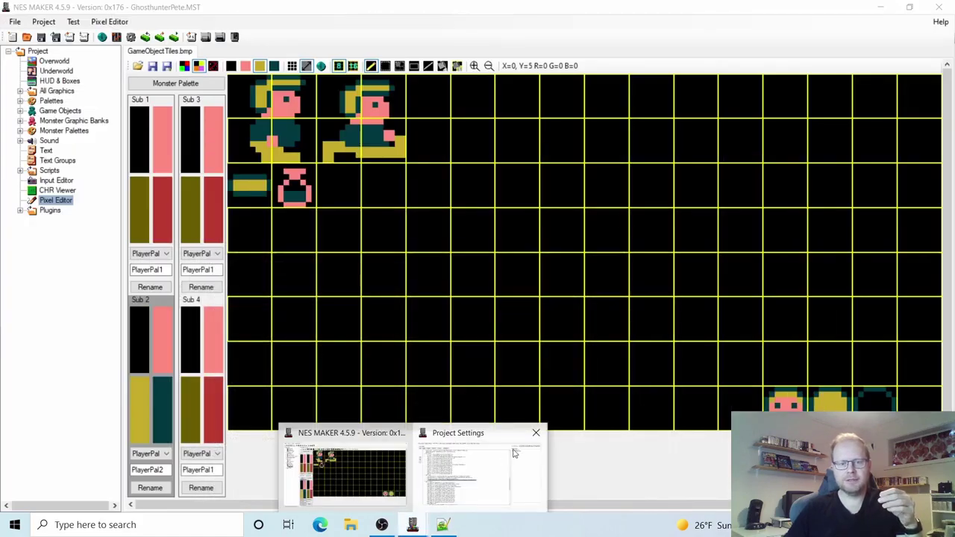
click(533, 433)
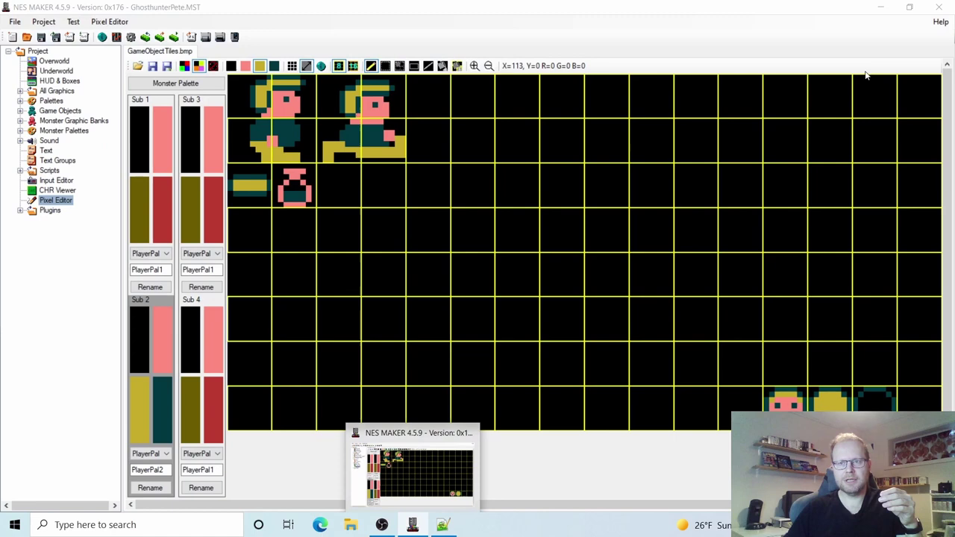
click(881, 7)
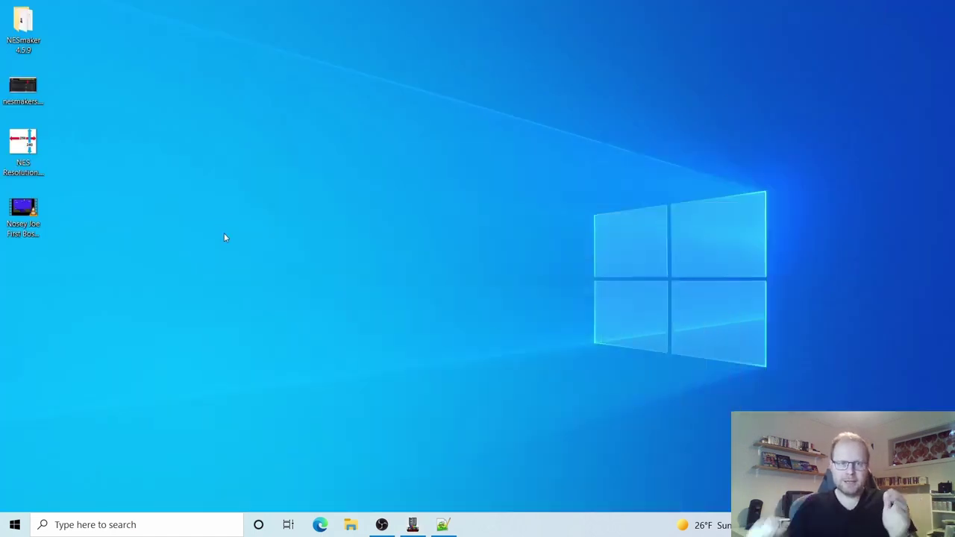
double_click(22, 145)
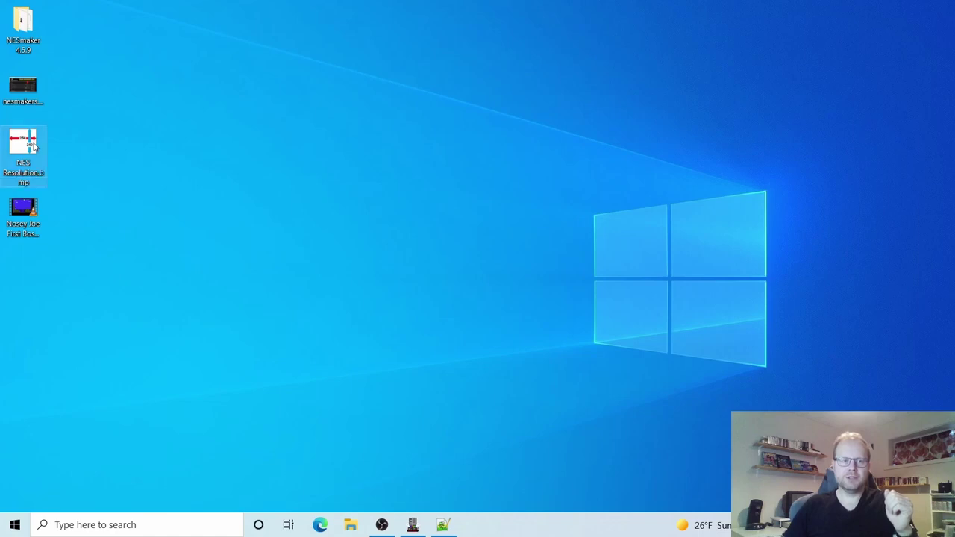
scroll(610, 237, up, 2)
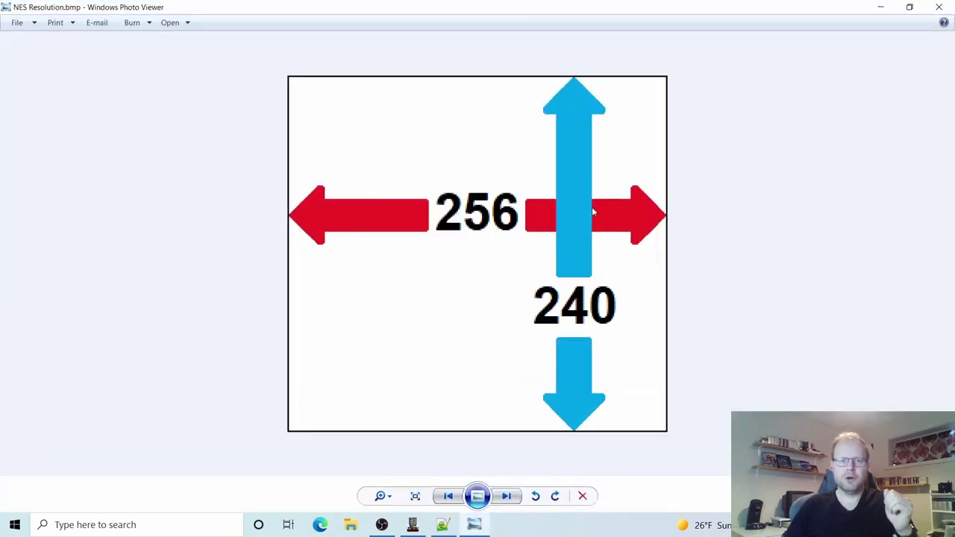
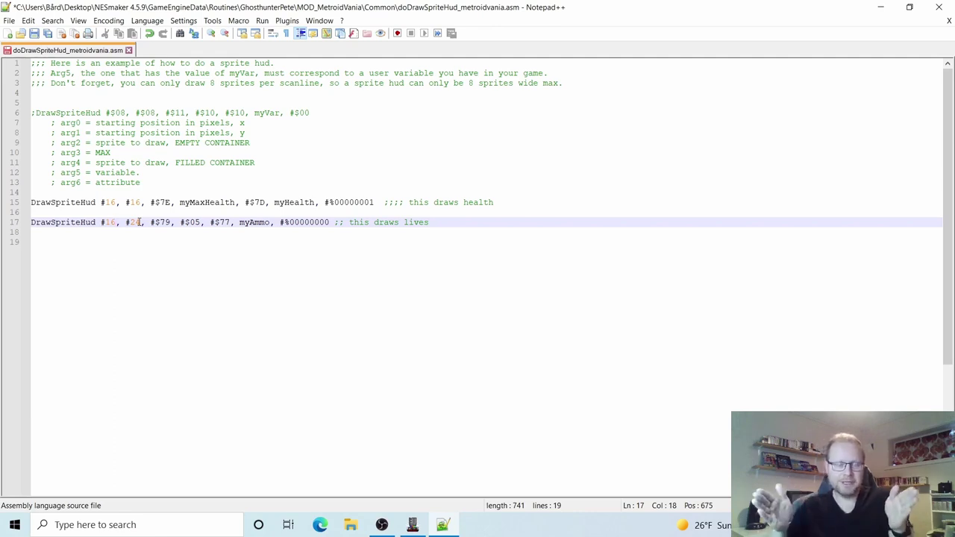
Step: Compare the starting y position arguments of the lives and health DrawSpriteHud lines in the script
click(139, 222)
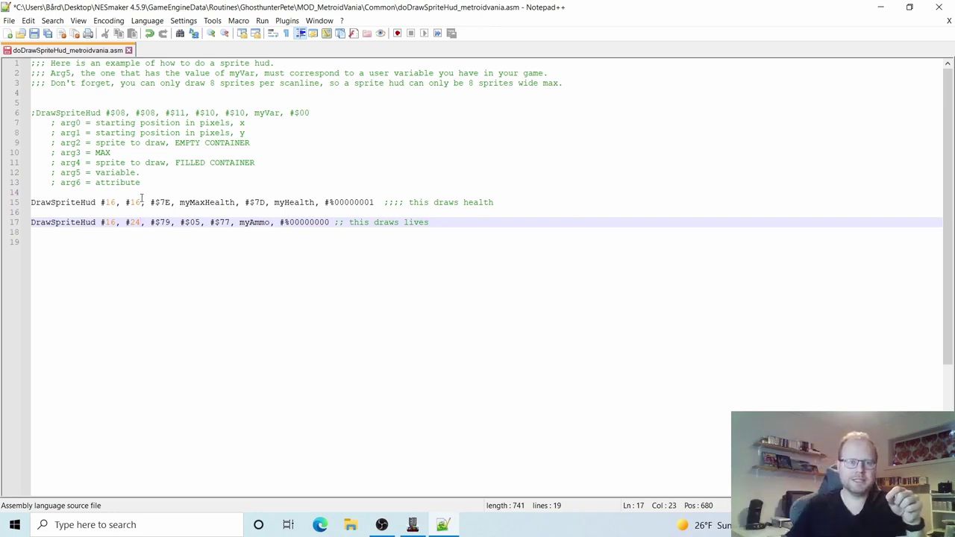
click(142, 203)
key(BackSpace)
text(8)
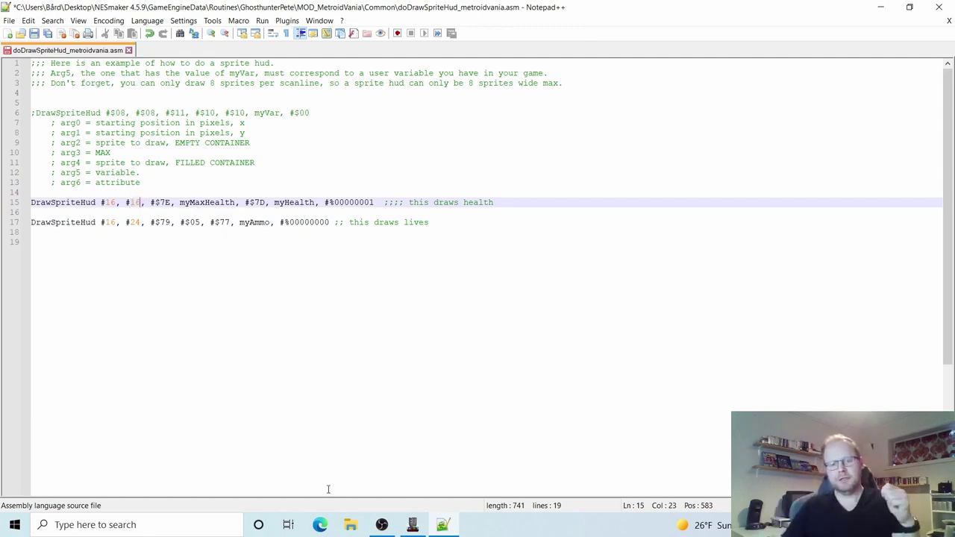
Step: Switch to NES Maker, reload GameObjectTiles.bmp in the pixel editor to view the tile size, and return to the script
click(412, 524)
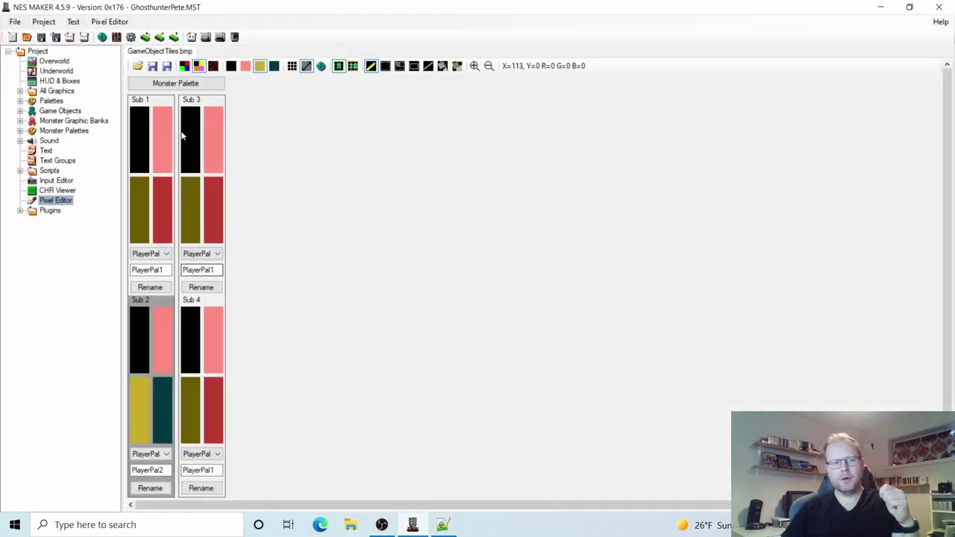
click(137, 65)
click(420, 206)
key(g)
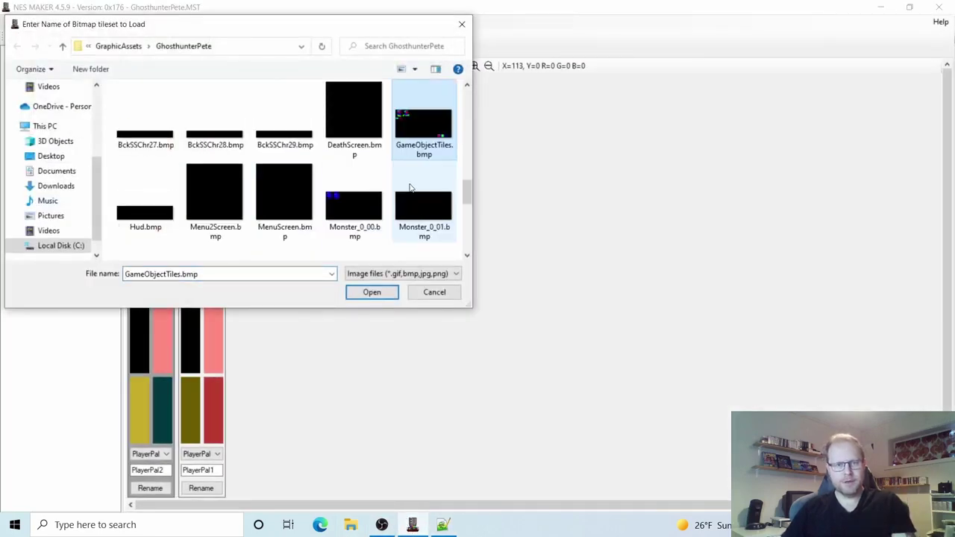
click(363, 291)
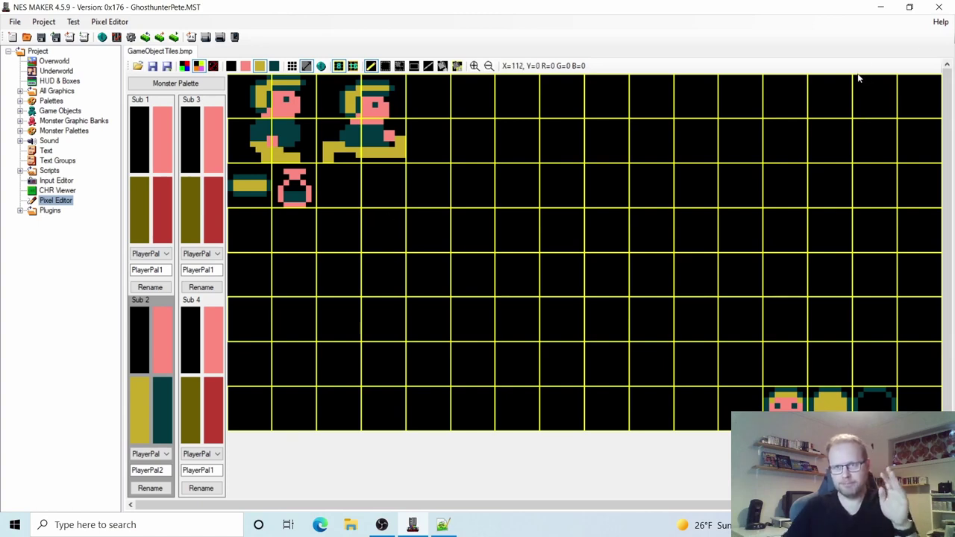
click(881, 7)
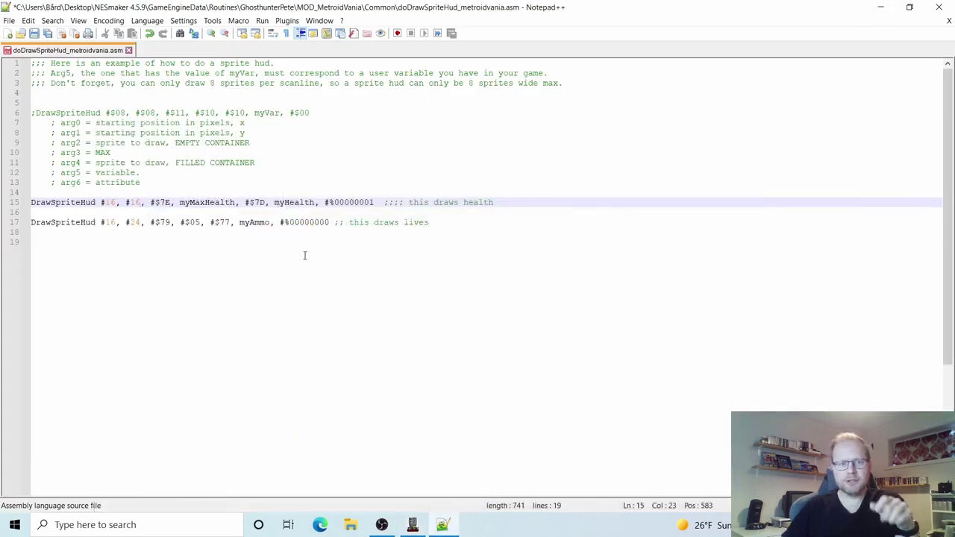
Step: Check the maximum and empty-container arguments of the lives line against the argument descriptions in the script comments
click(193, 221)
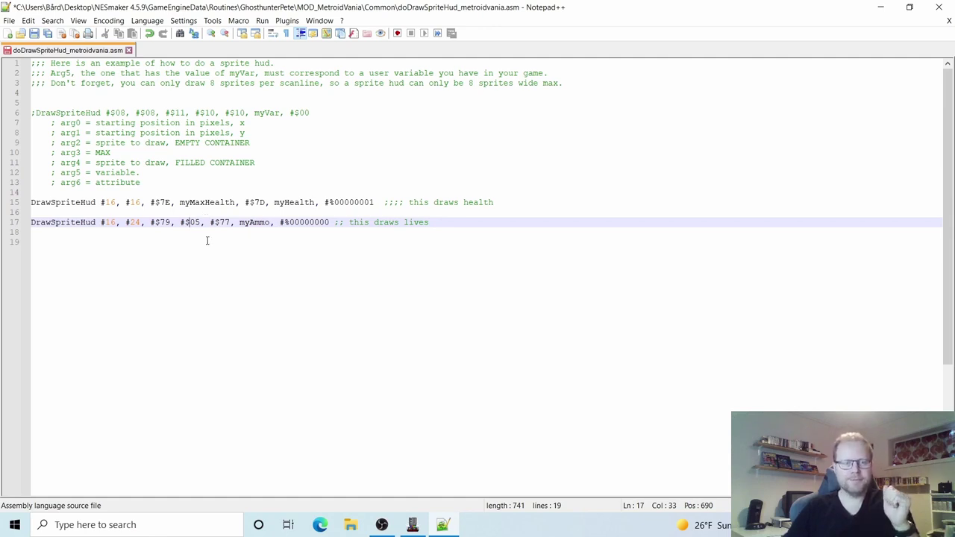
click(164, 221)
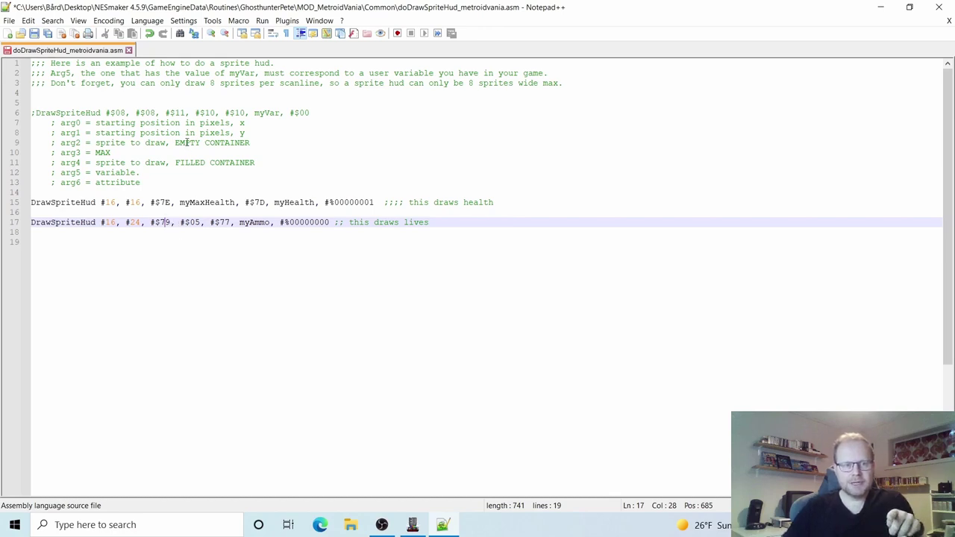
click(186, 142)
click(165, 222)
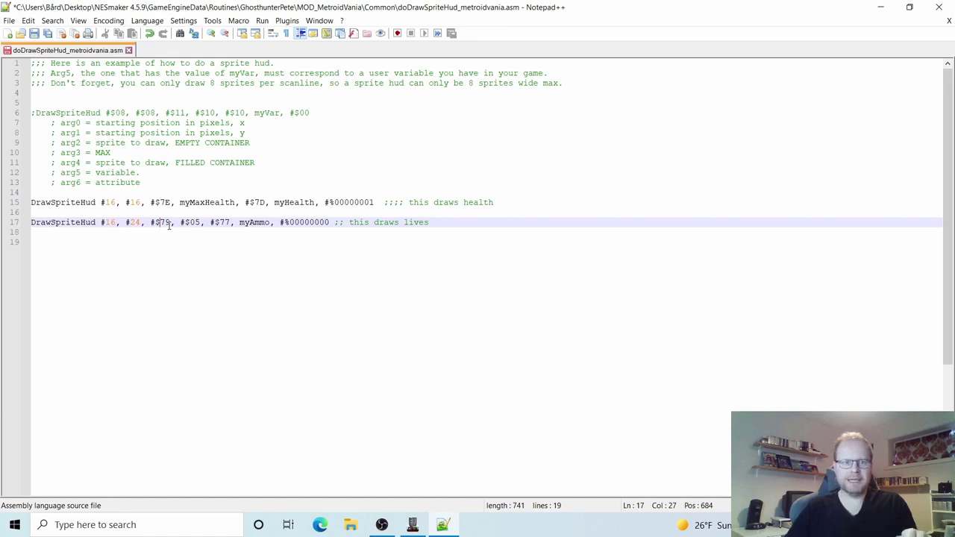
Step: Load GameObjectTiles.bmp again in NES Maker to look up the HUD tile positions, and go back to the script
click(413, 525)
click(138, 67)
click(311, 196)
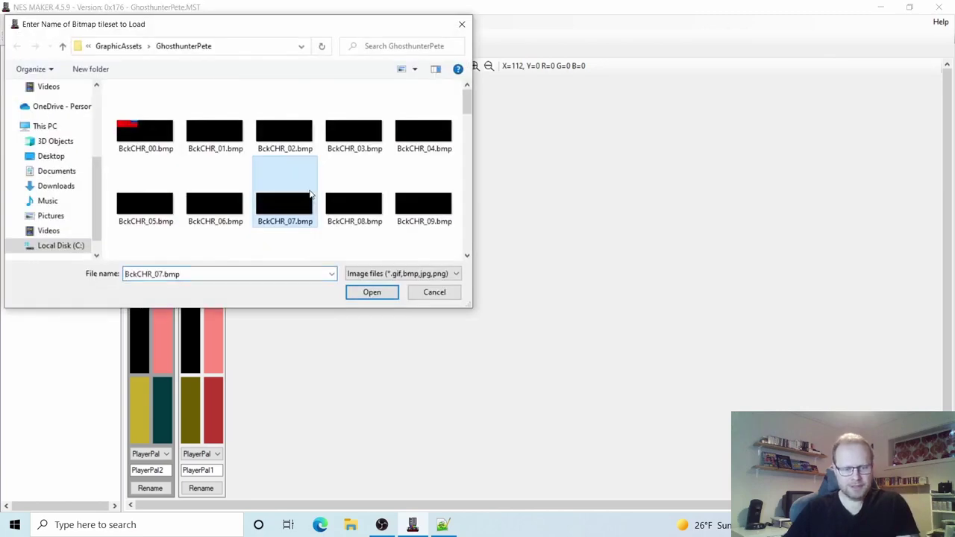
key(g)
click(367, 292)
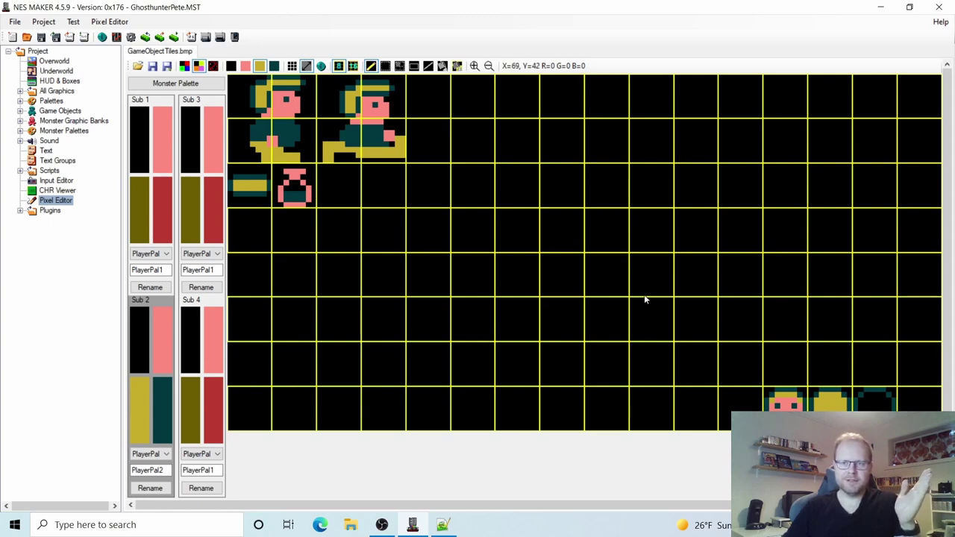
click(880, 7)
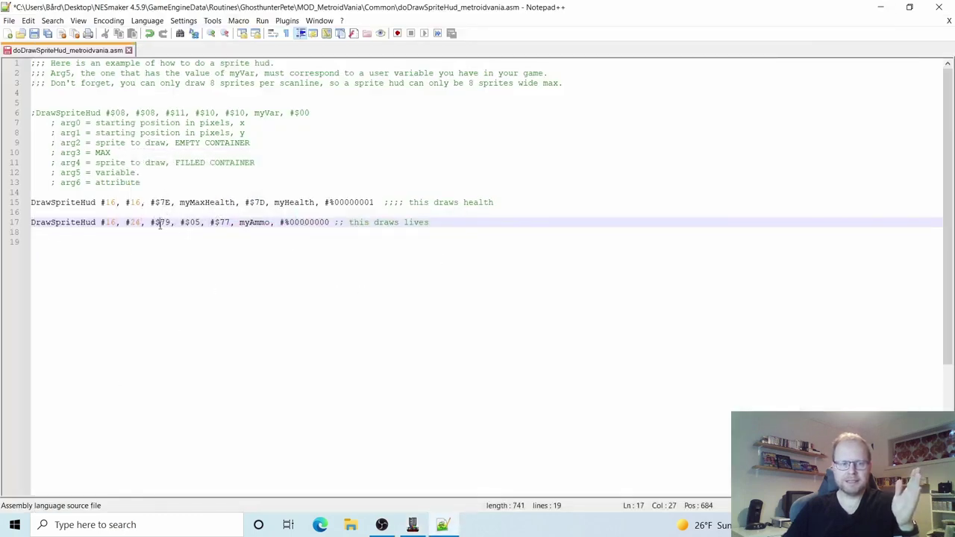
Step: Place the cursor after the empty-container value of the lives line and convert decimal 127 to hexadecimal in Calculator
drag(156, 224, 160, 228)
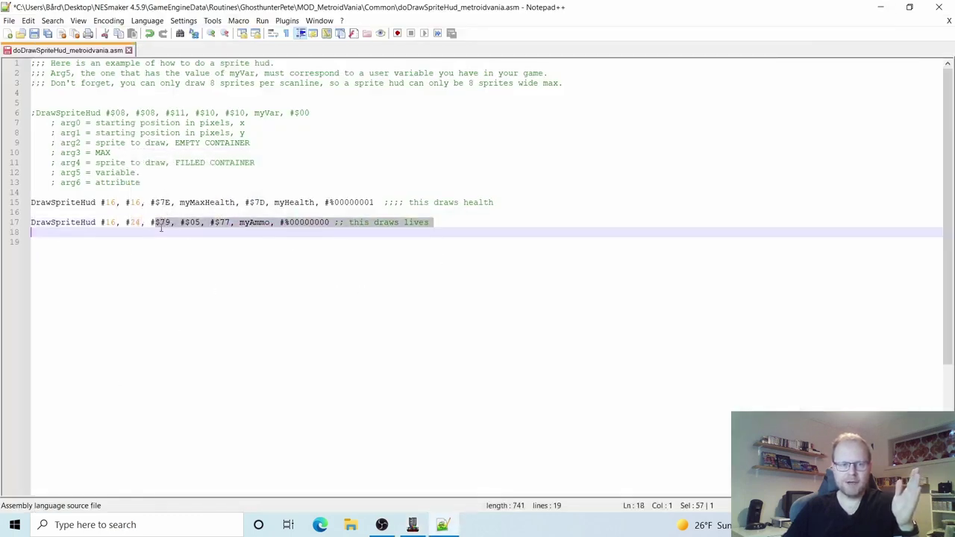
click(158, 222)
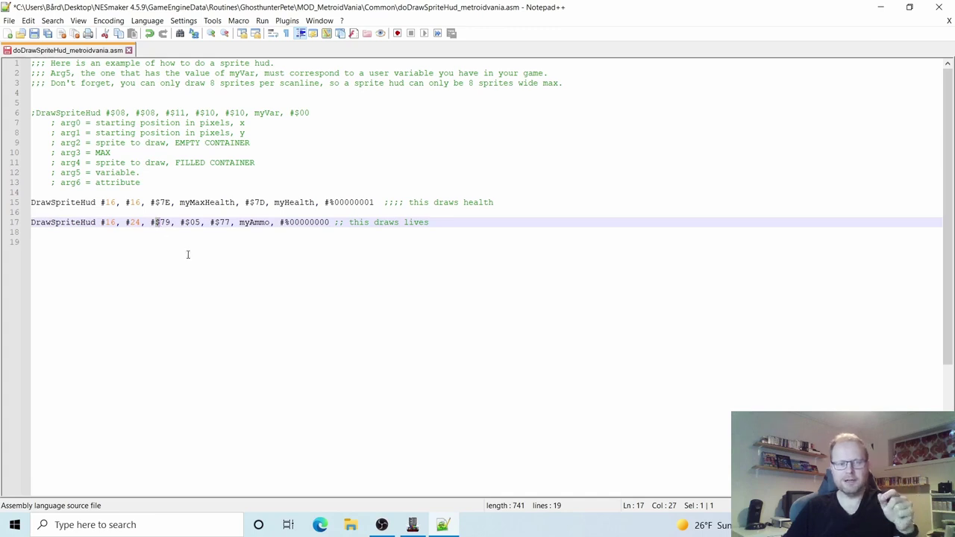
click(171, 221)
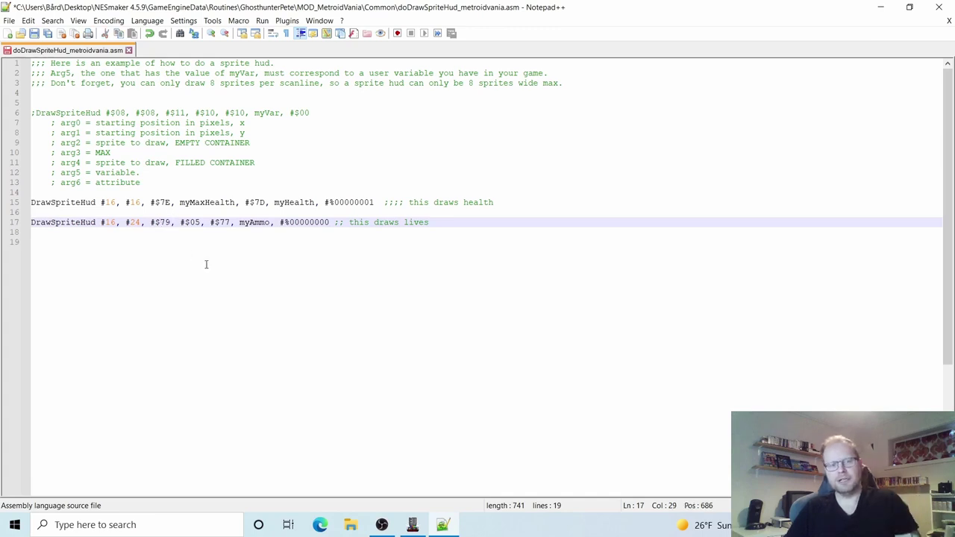
click(12, 526)
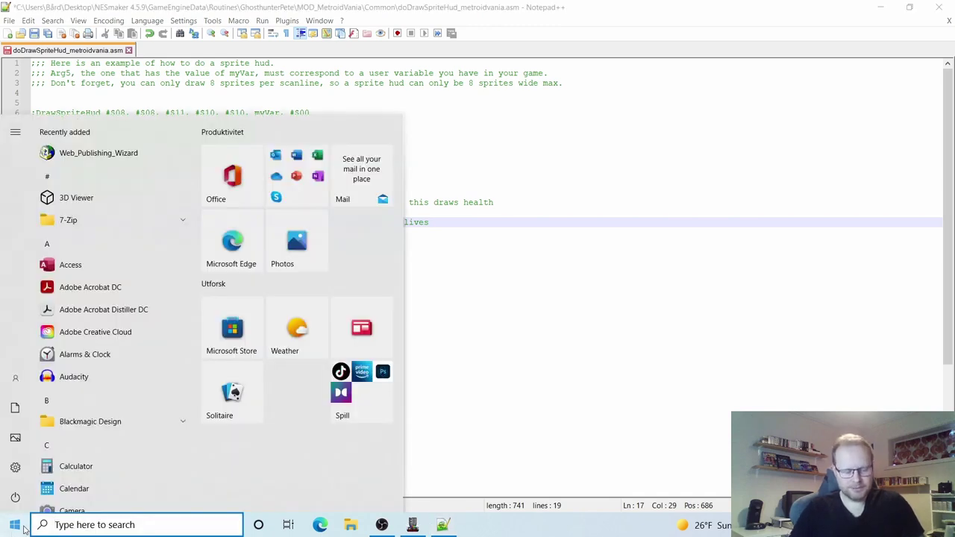
text(calc)
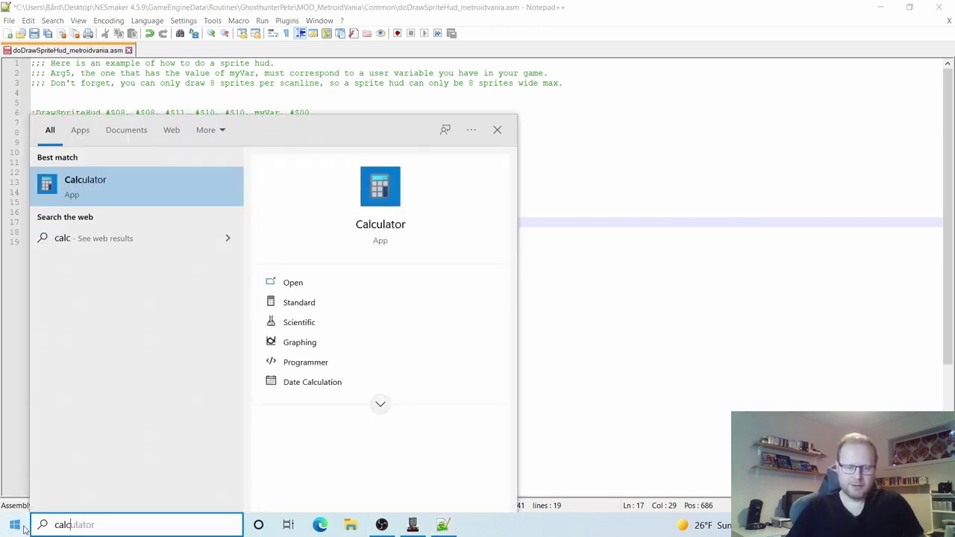
key(Return)
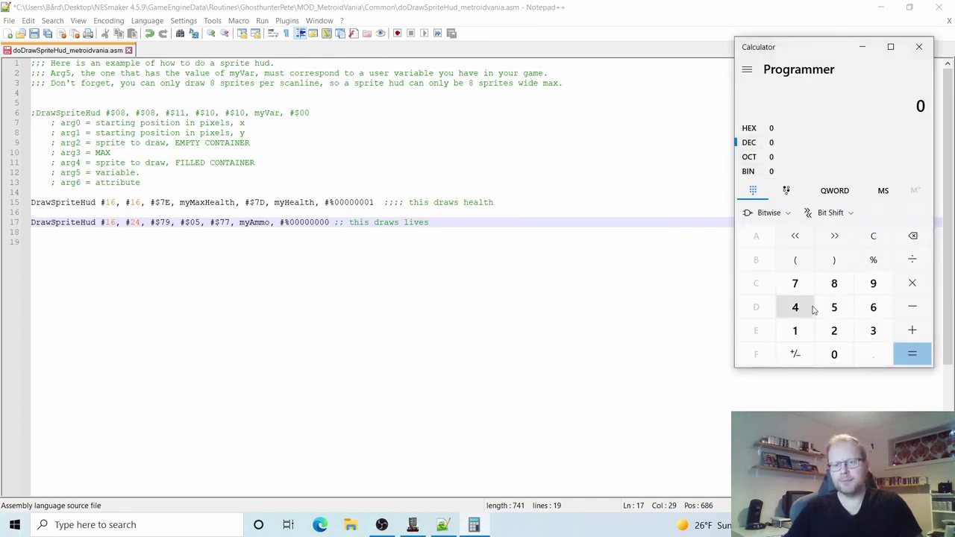
click(796, 333)
click(834, 331)
click(796, 284)
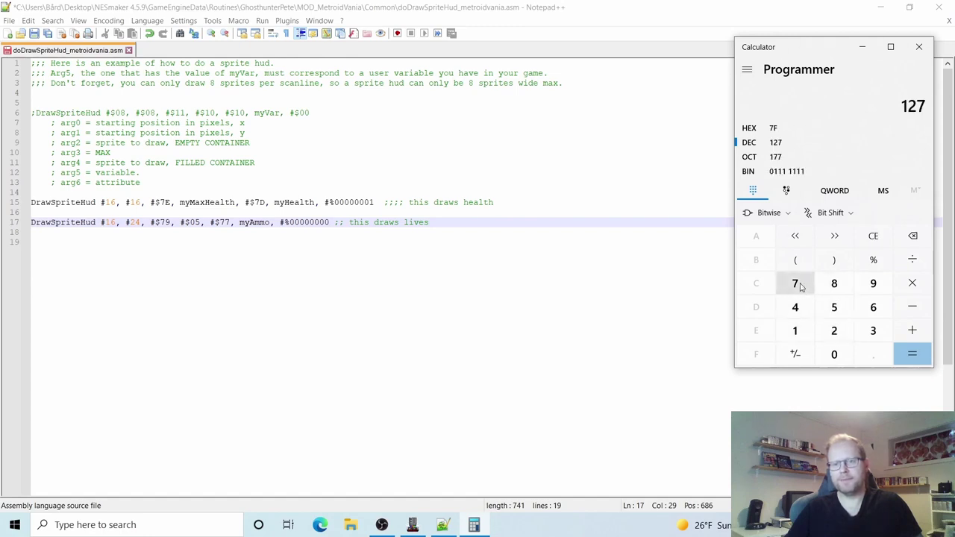
click(773, 130)
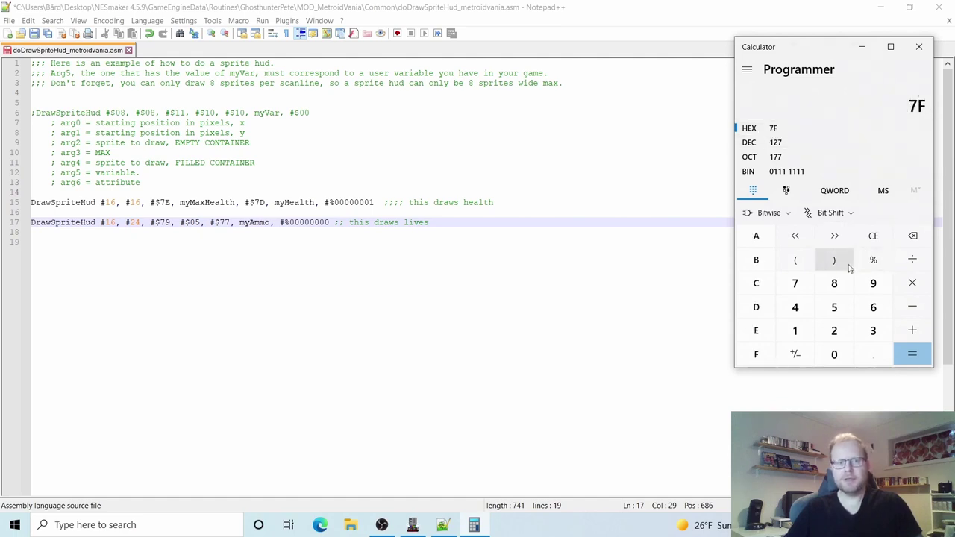
Step: Close Calculator and set the empty-container sprite argument of the lives DrawSpriteHud line to #$7F
click(919, 46)
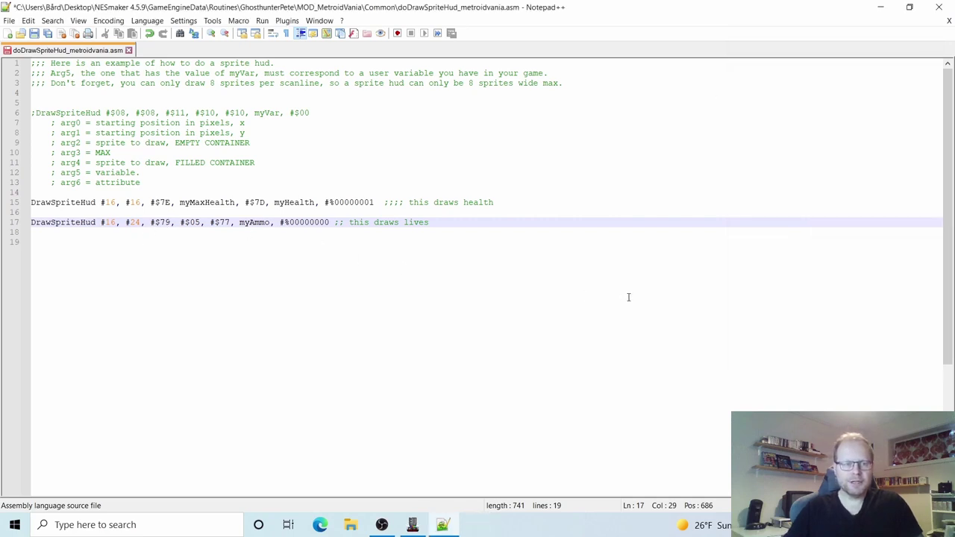
key(BackSpace)
text(F)
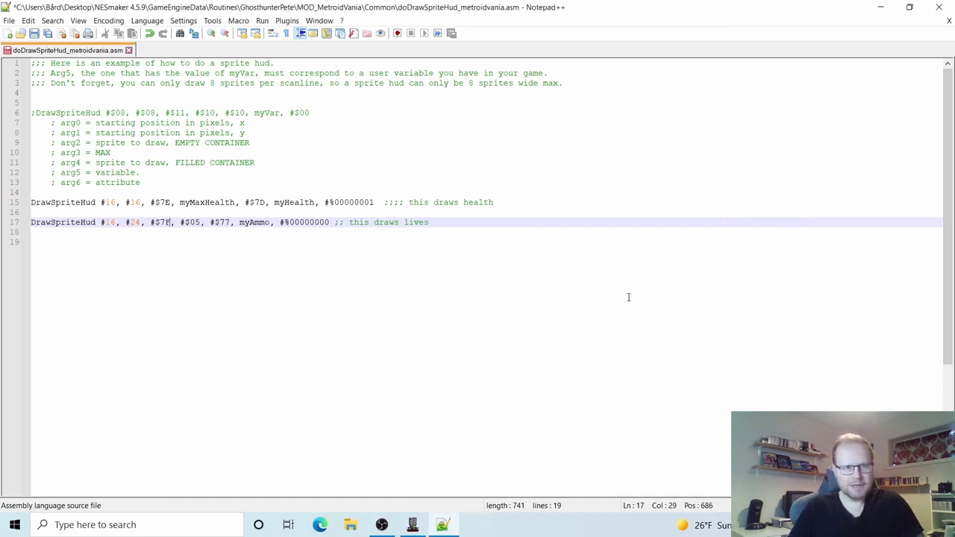
Step: Check the arg2 and arg3 descriptions in the comments and set the maximum argument of the lives line to #$03
click(224, 142)
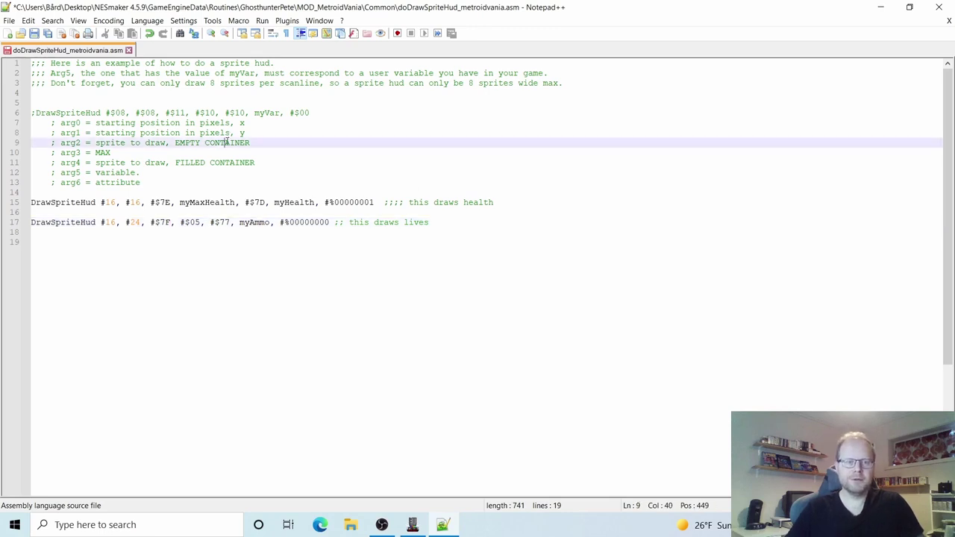
click(125, 152)
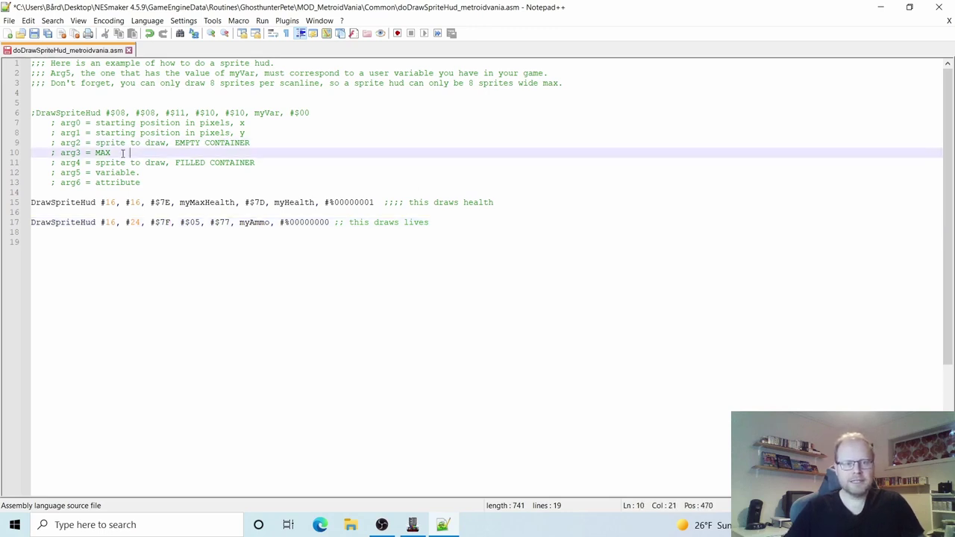
click(195, 222)
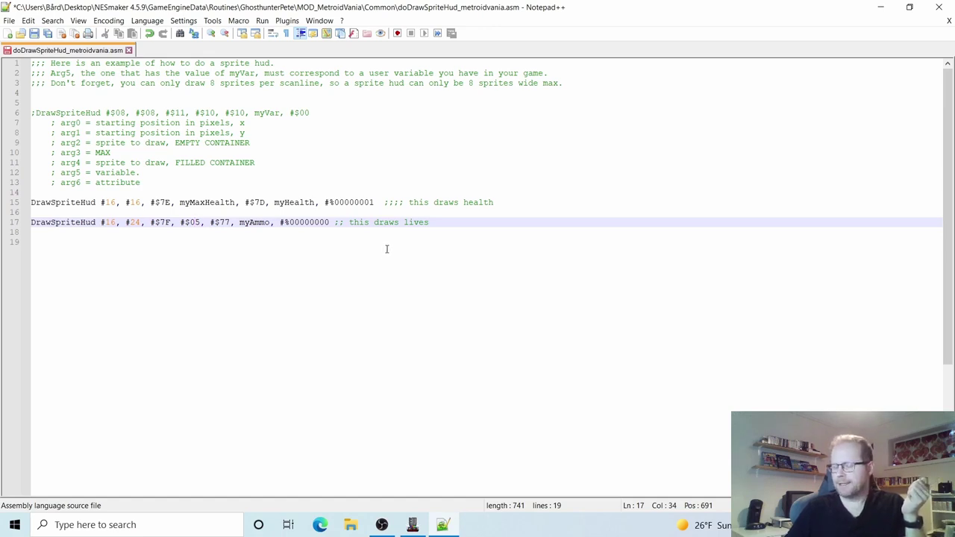
key(shift+Right)
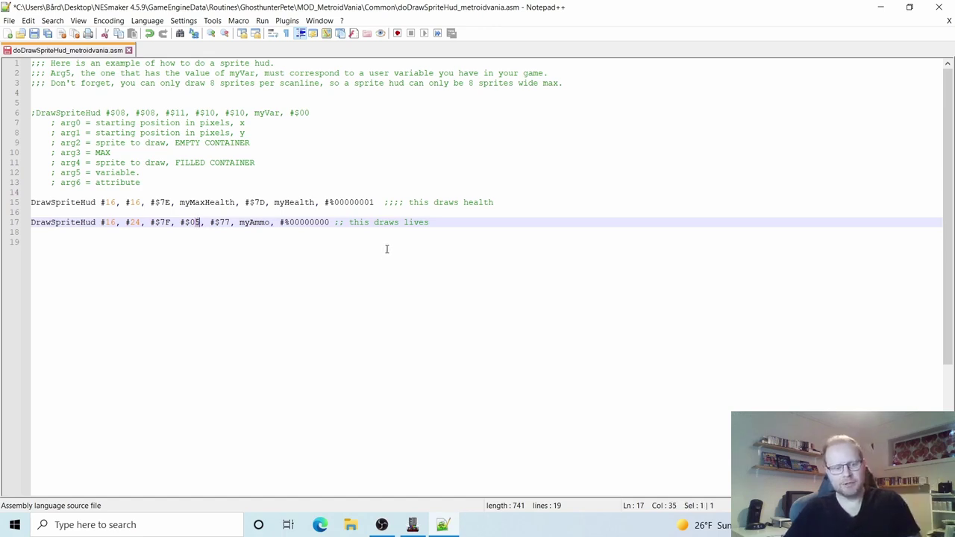
text(3)
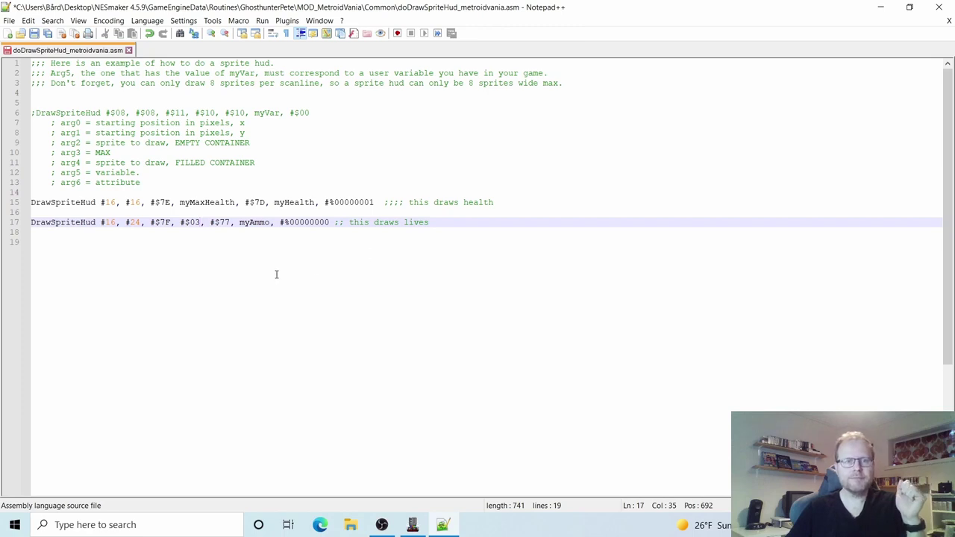
Step: Check the filled-container argument, load GameObjectTiles.bmp in NES Maker's pixel editor to look up the face tile's position, and return to the script
click(211, 162)
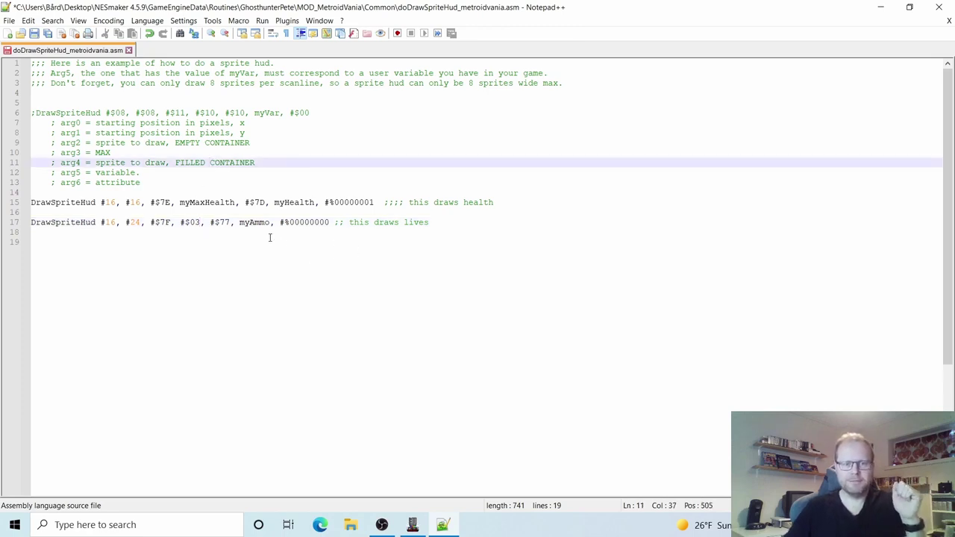
click(230, 222)
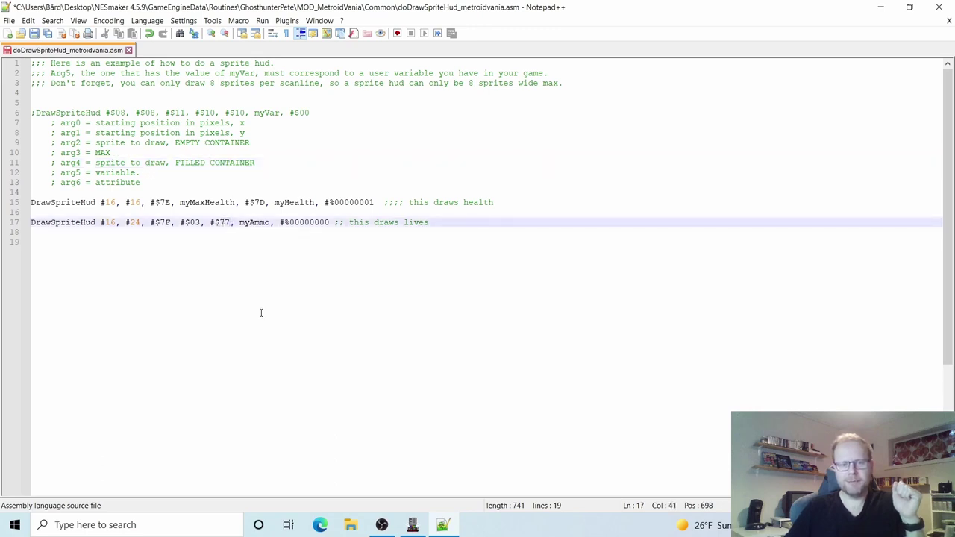
mouse_move(409, 528)
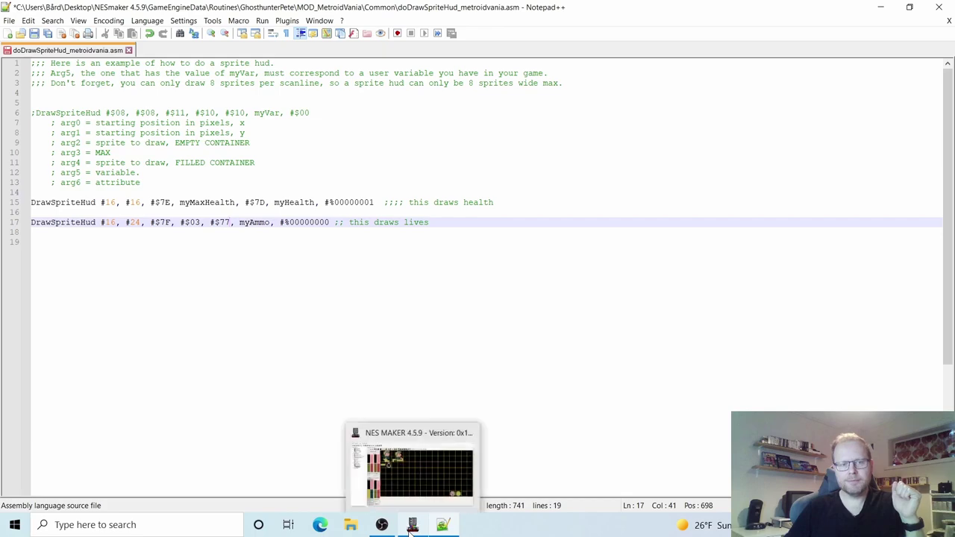
click(413, 470)
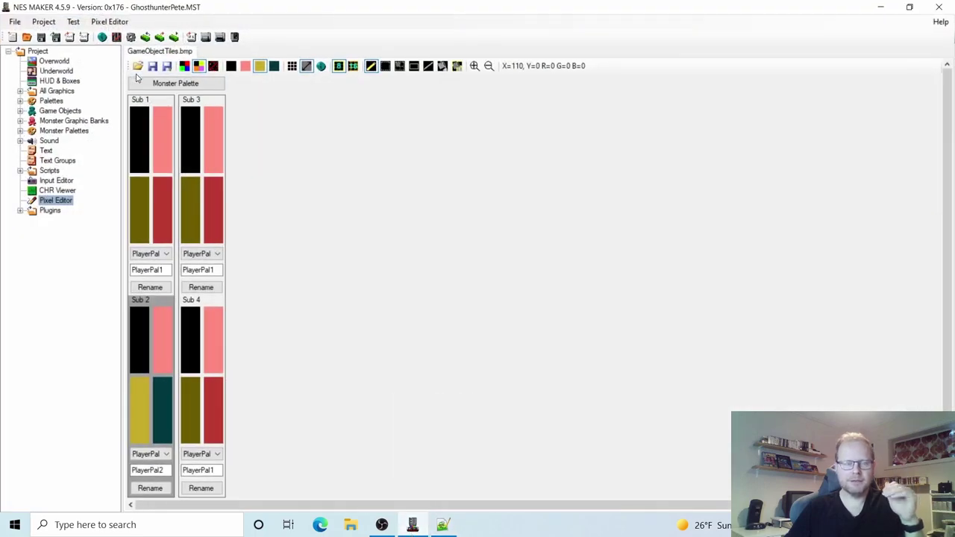
click(137, 70)
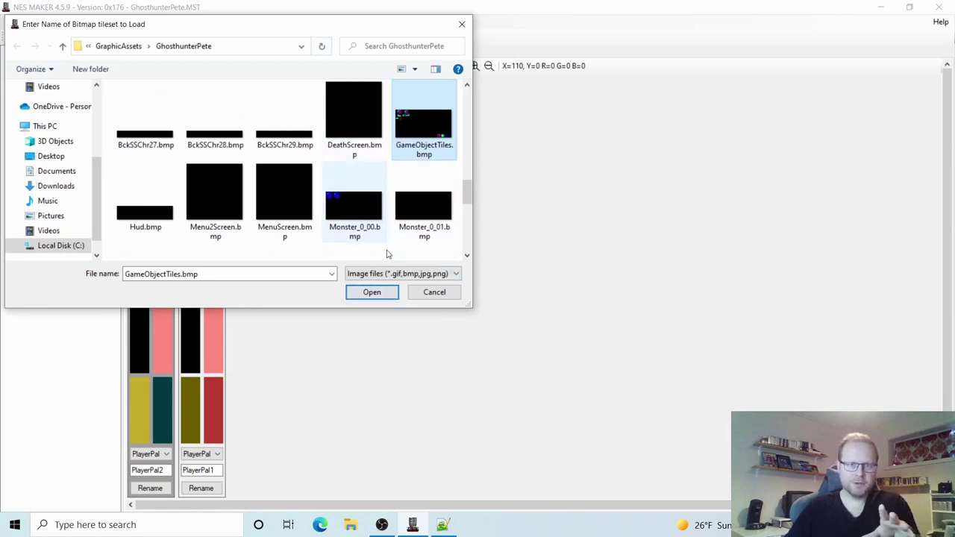
click(382, 293)
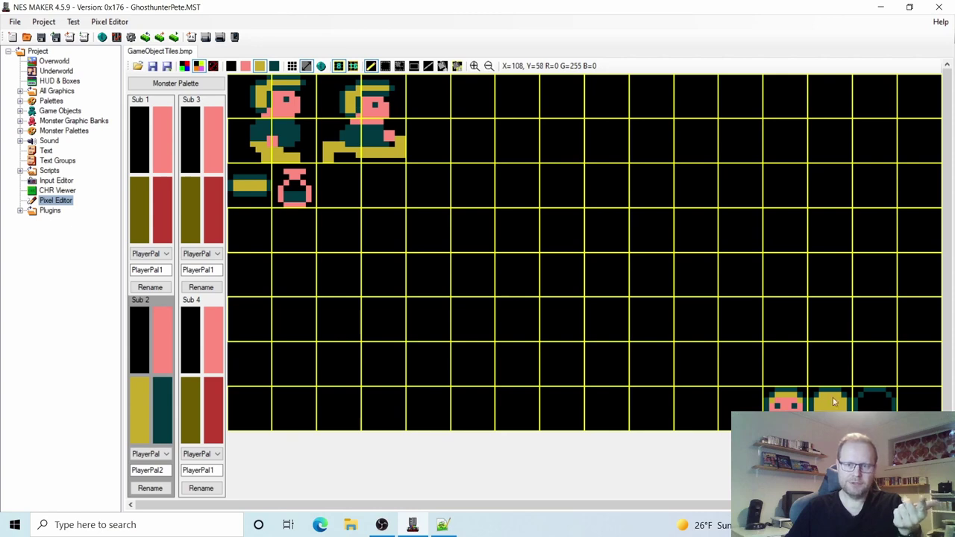
click(880, 7)
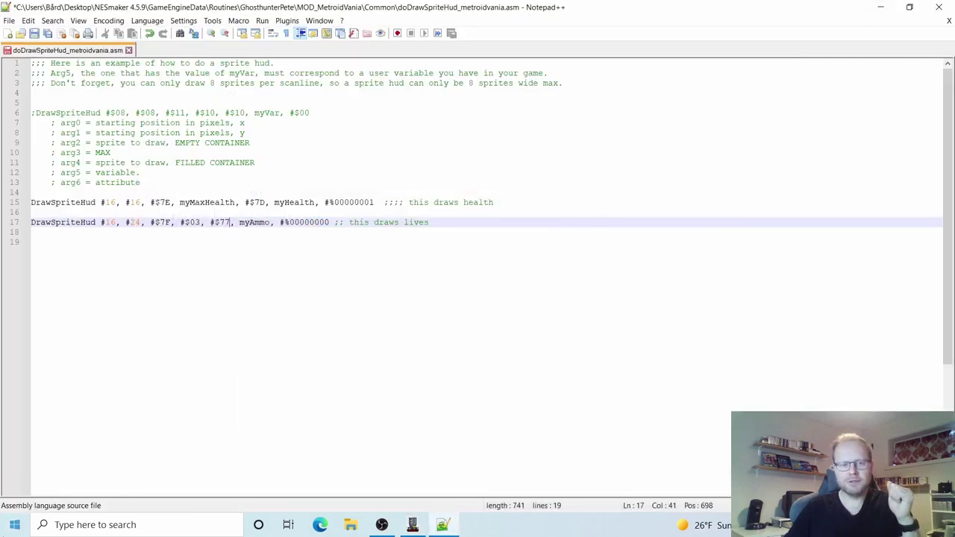
Step: Open Calculator and convert decimal 124 to hexadecimal
click(8, 528)
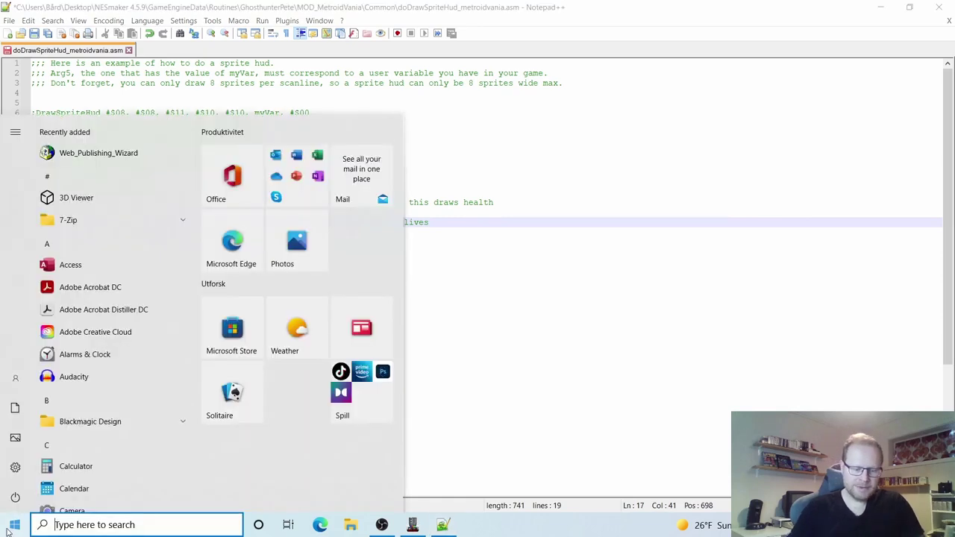
text(calc)
key(Return)
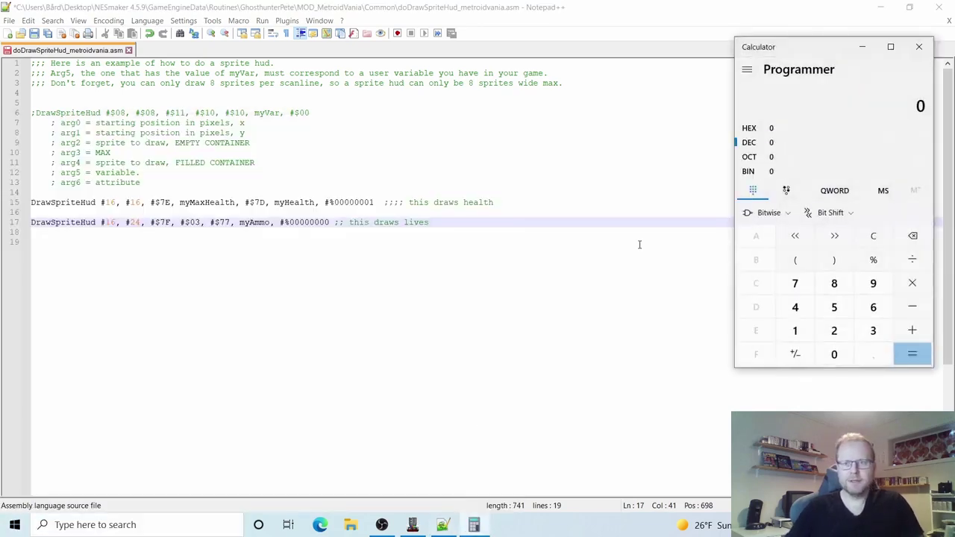
click(808, 331)
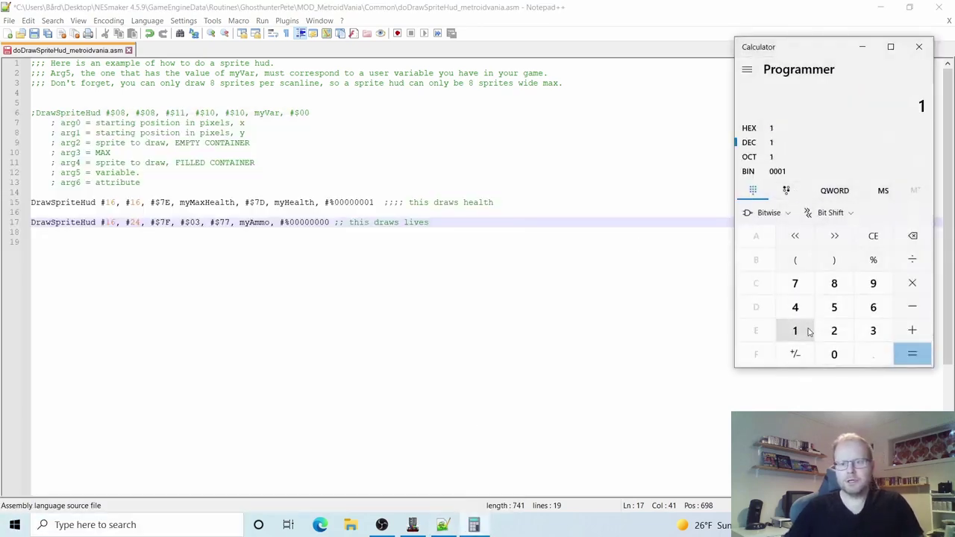
click(834, 331)
click(802, 308)
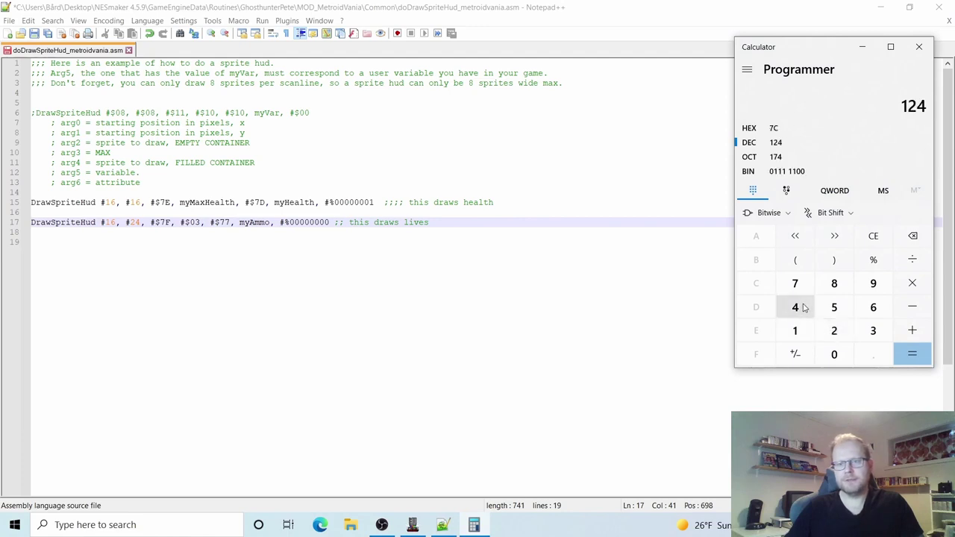
click(782, 129)
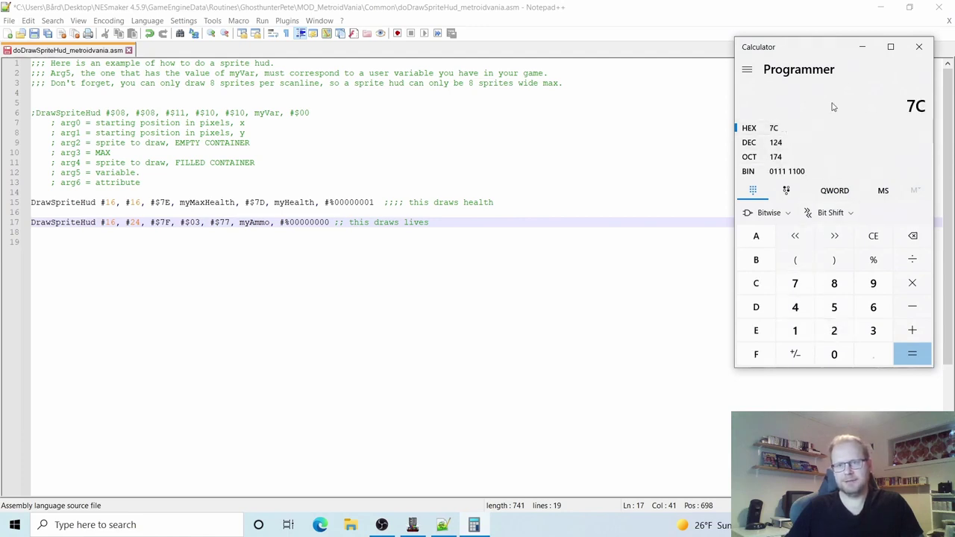
Step: Close Calculator and set the filled-container sprite argument of the lives DrawSpriteHud line to #$7C
click(918, 46)
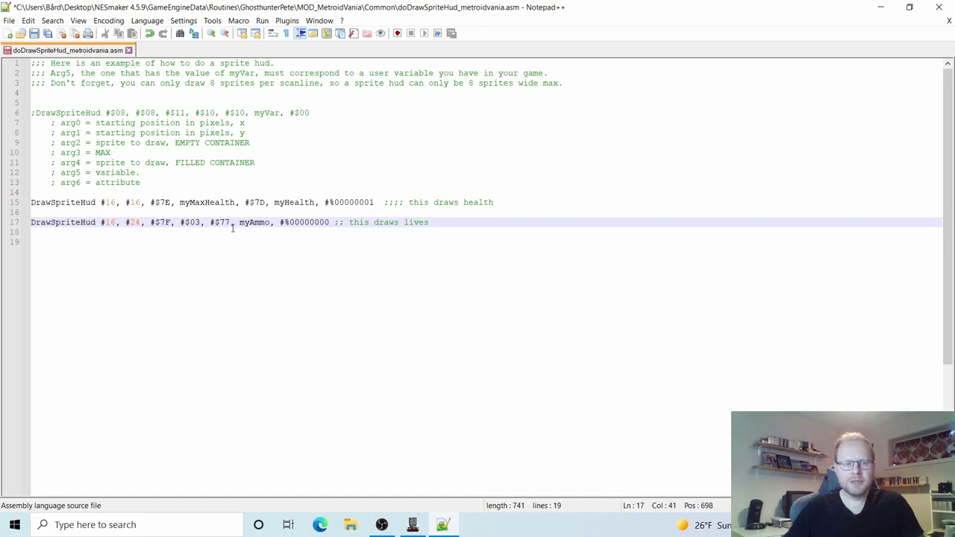
key(BackSpace)
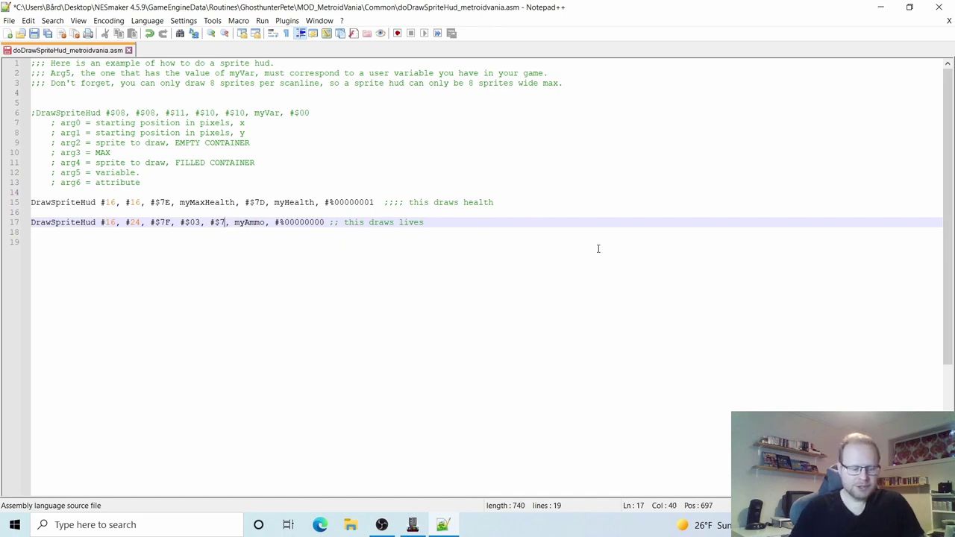
text(C)
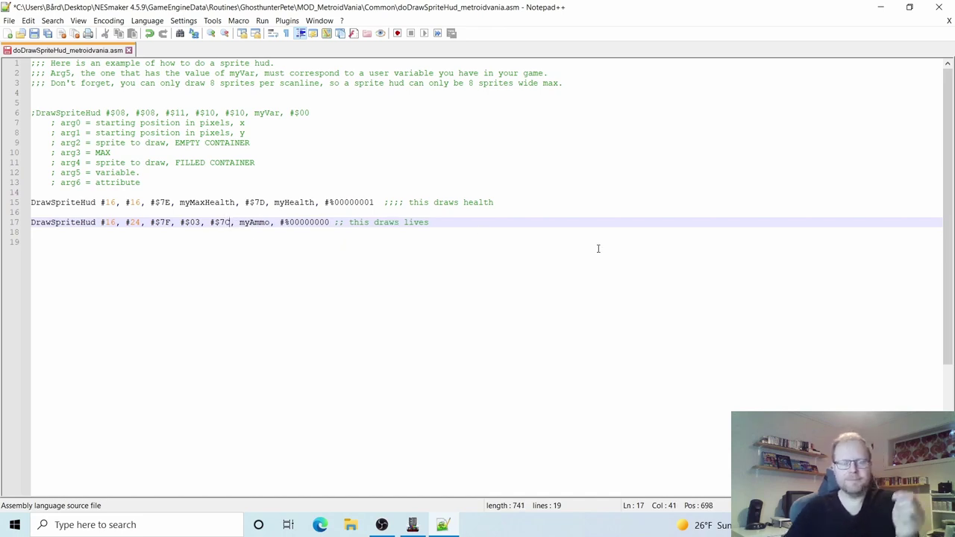
Step: Compare the arg4 and arg5 descriptions in the comments with the myAmmo variable argument of the lives line
click(195, 163)
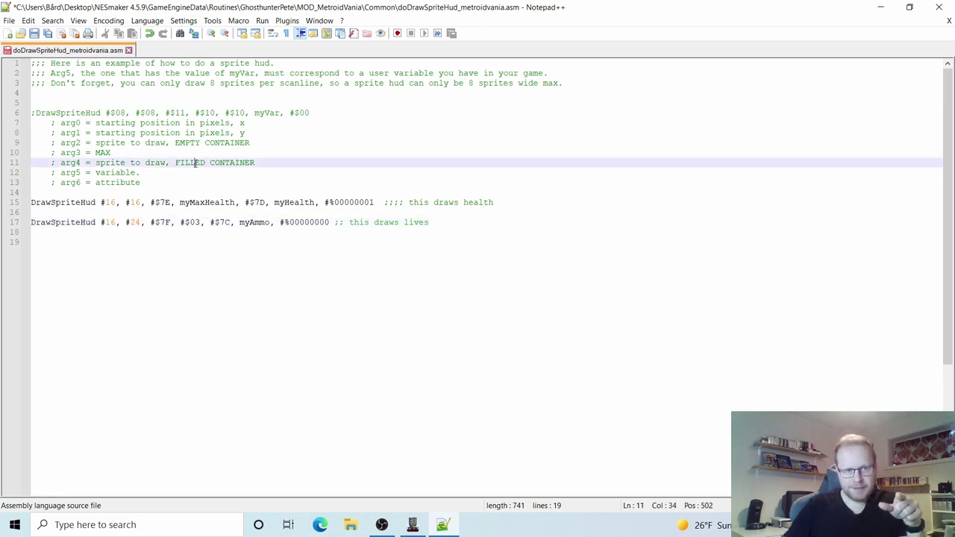
click(171, 176)
click(246, 224)
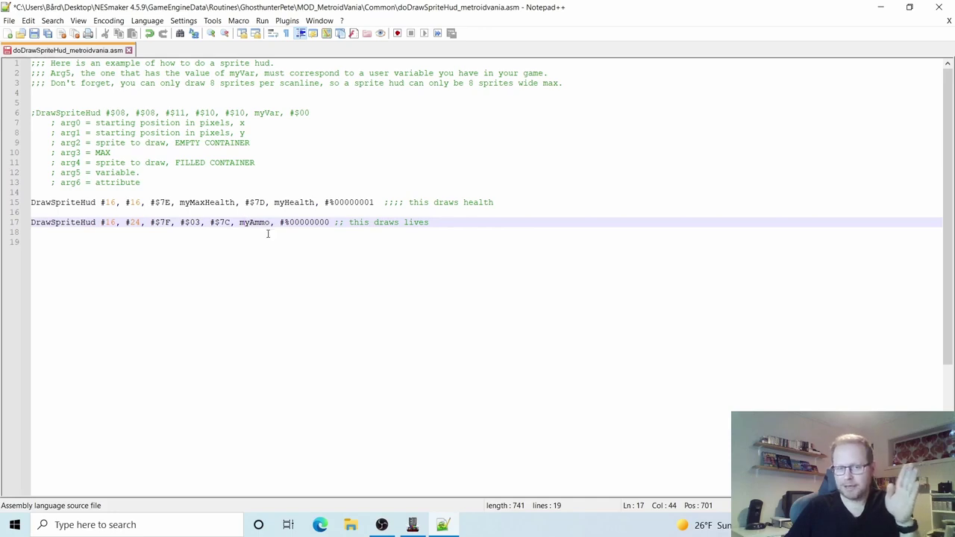
Step: Switch to NES Maker, open the Project Settings for a brief look, and close them again
click(412, 528)
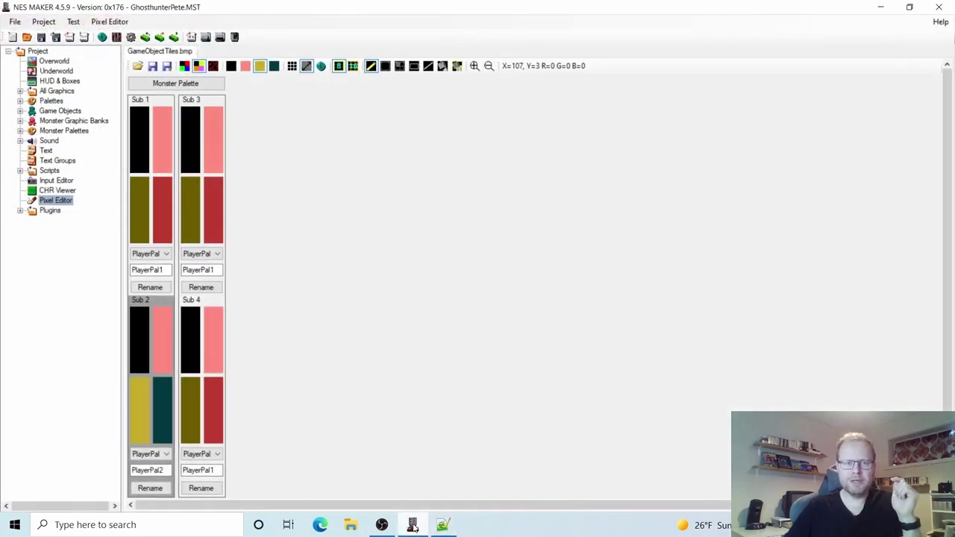
click(131, 37)
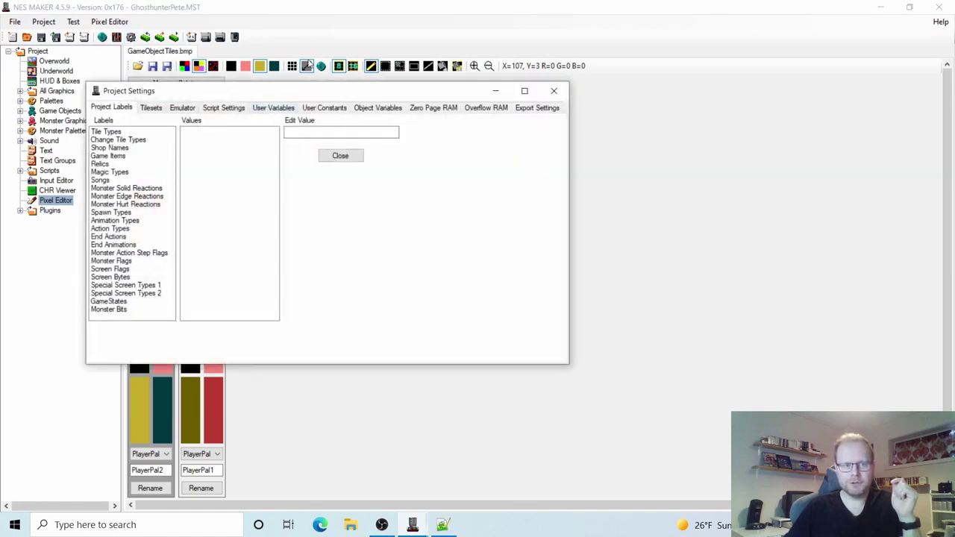
click(557, 90)
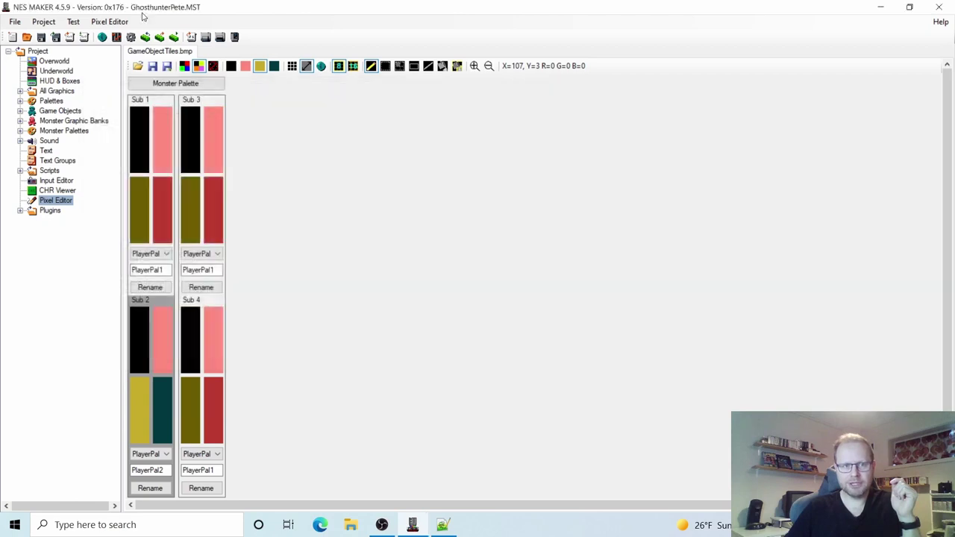
Step: Look up the exact name of the lives variable in the project's user variables and close the Project Settings
click(130, 37)
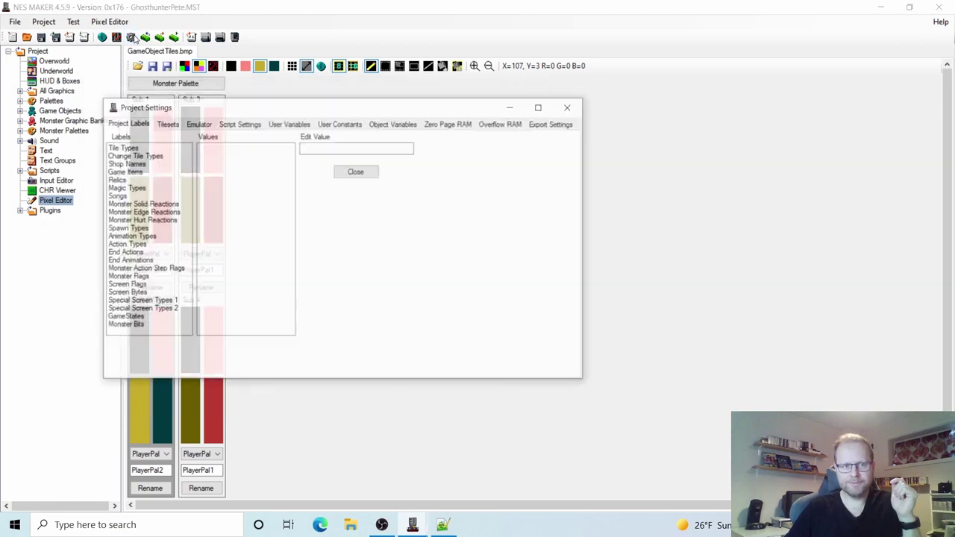
click(249, 124)
click(292, 124)
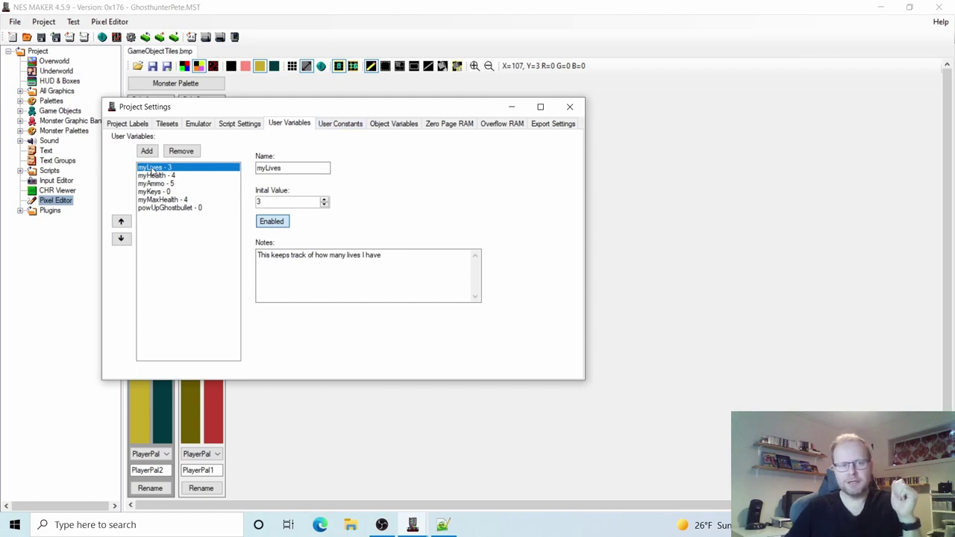
double_click(303, 165)
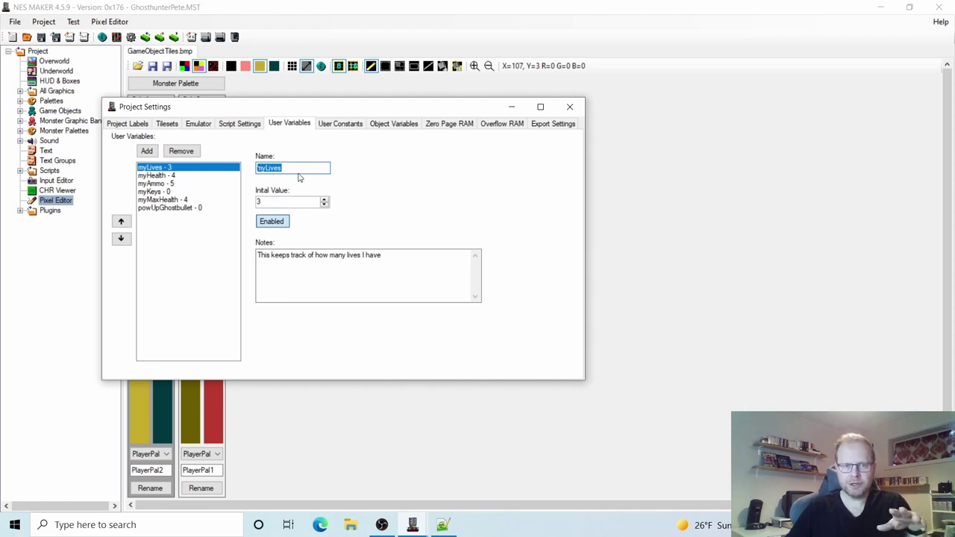
click(570, 107)
Step: Switch to Notepad++ and replace myAmmo with myLives as the variable argument of the lives DrawSpriteHud line
click(442, 525)
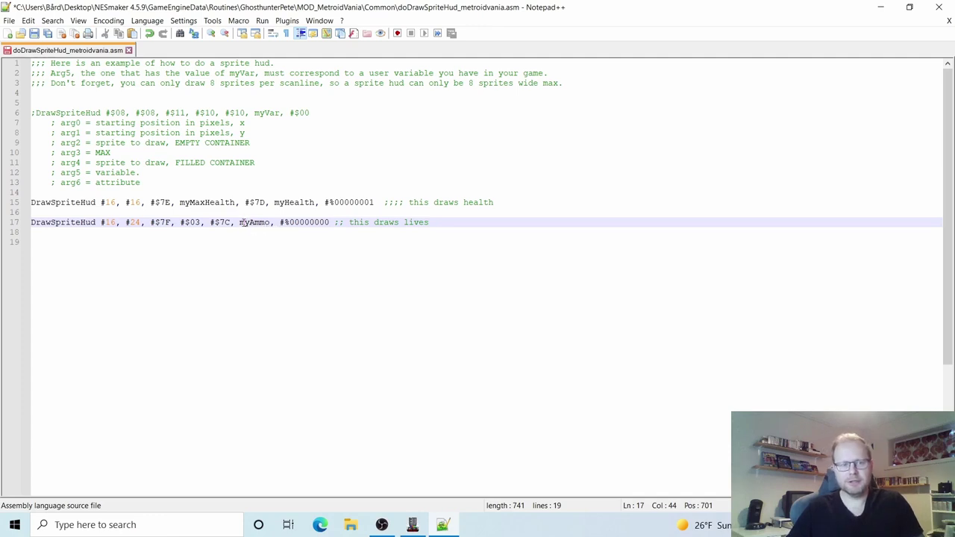
drag(239, 221, 270, 219)
key(BackSpace)
text(myLives)
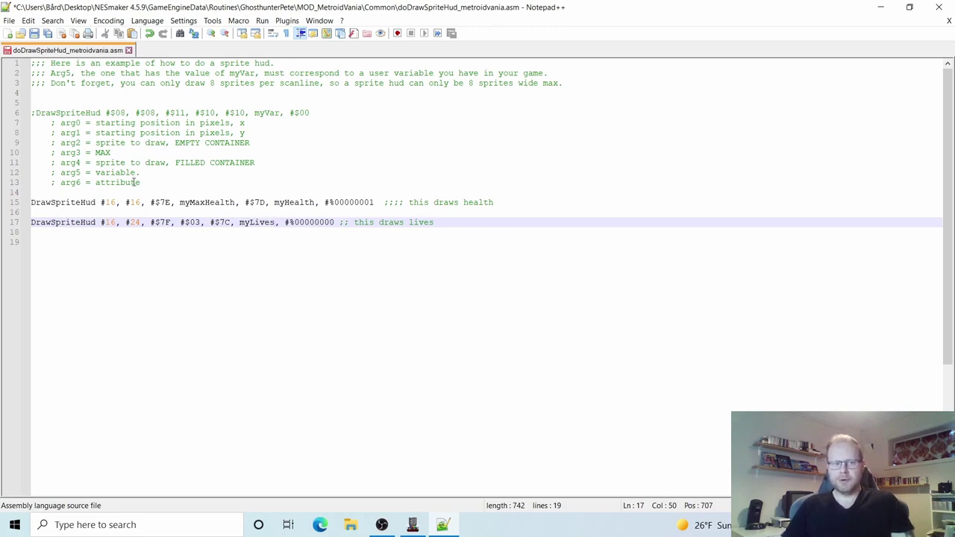
Step: Switch to NES Maker and examine the Day Monsters sub-palettes in the screen details of the first Overworld screen
click(333, 222)
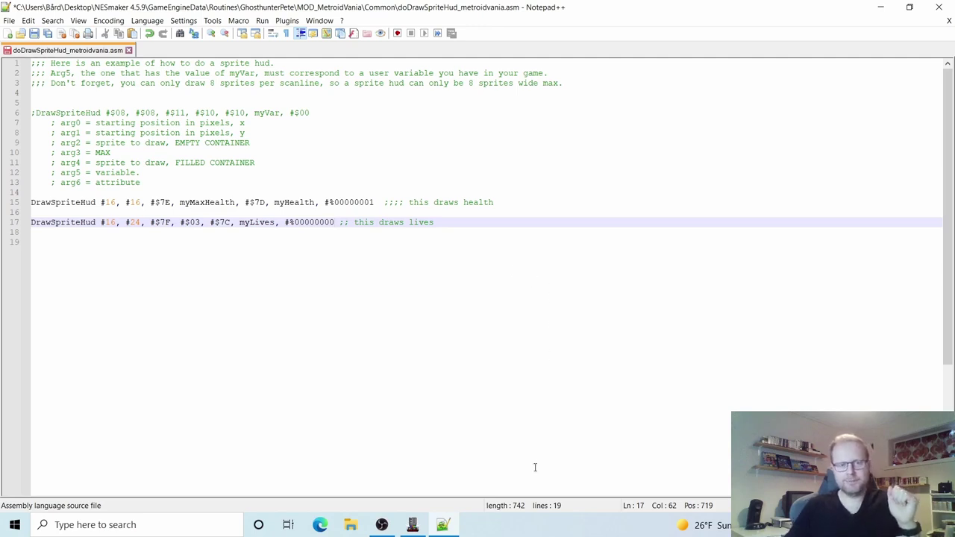
click(413, 525)
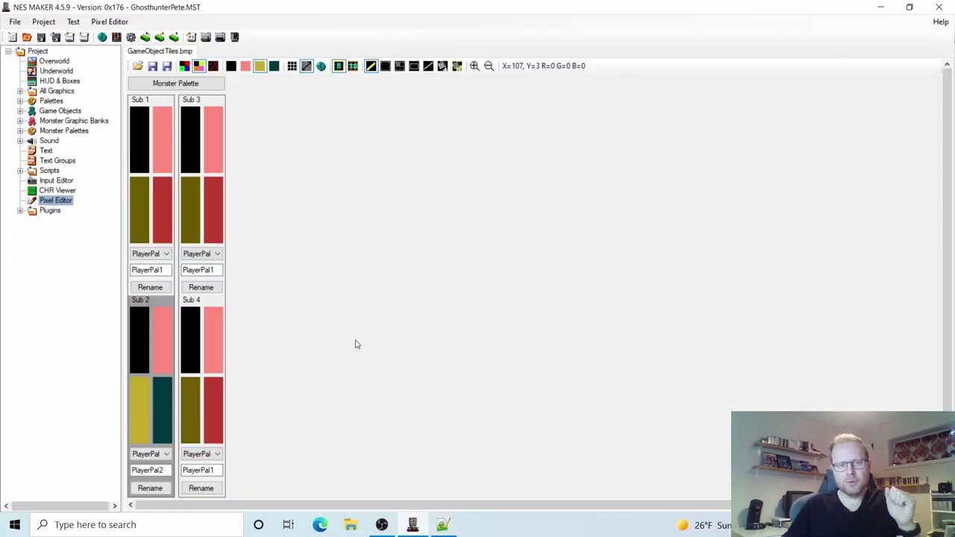
click(53, 62)
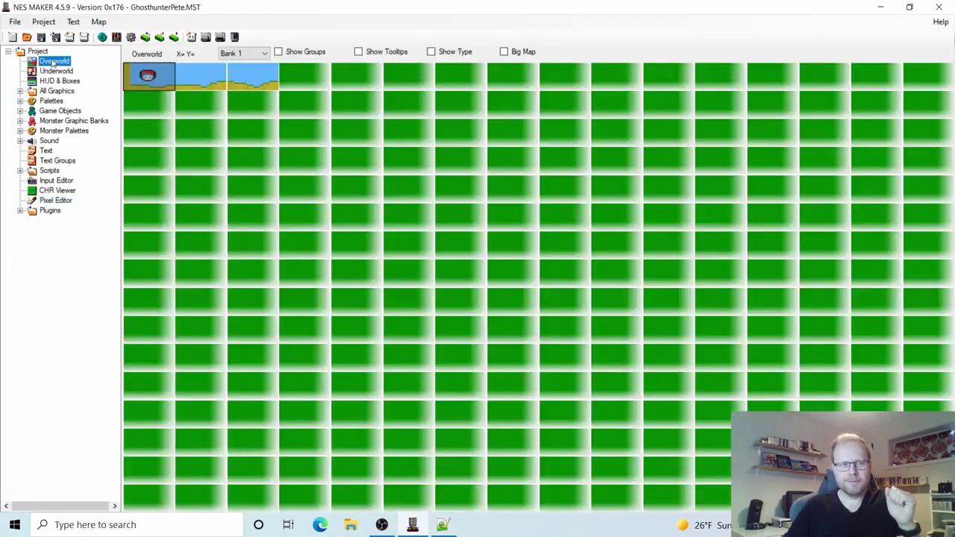
double_click(148, 75)
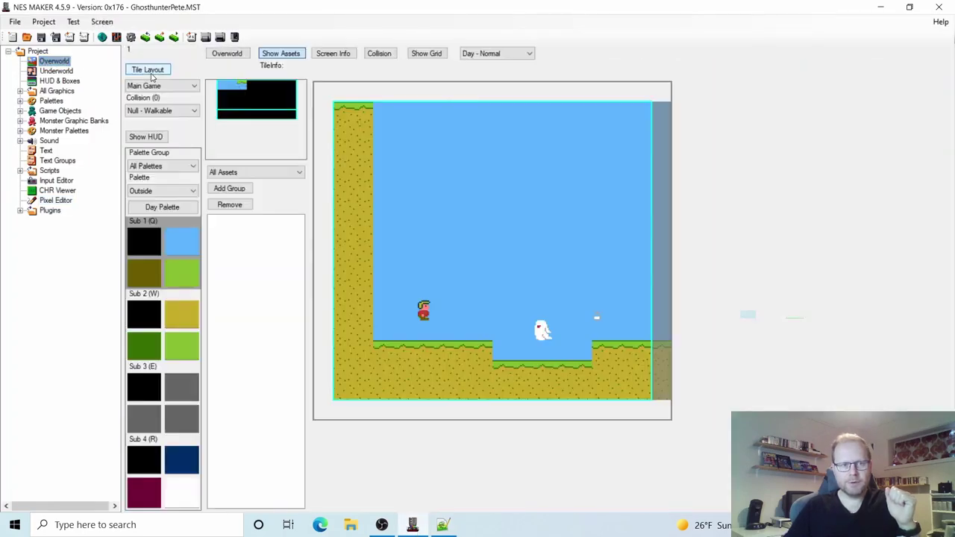
click(335, 54)
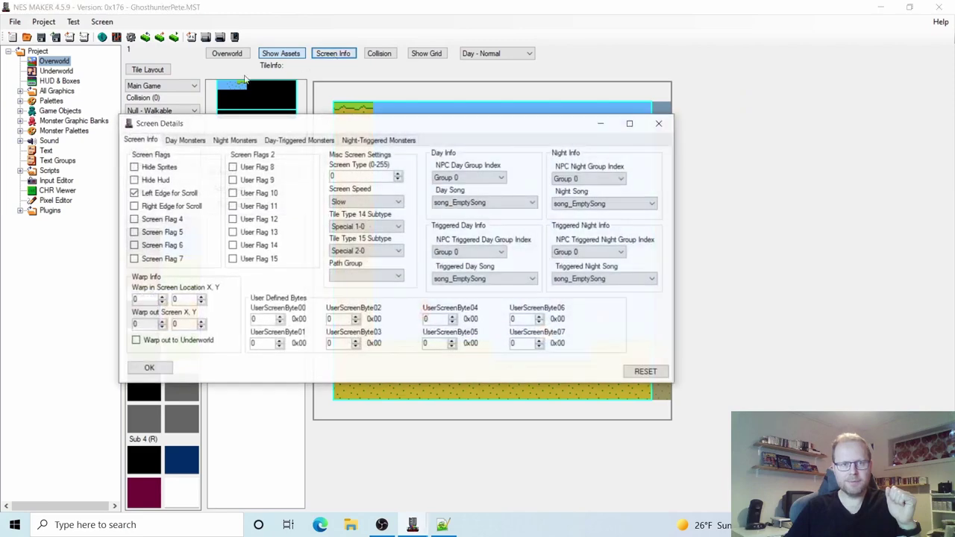
click(183, 140)
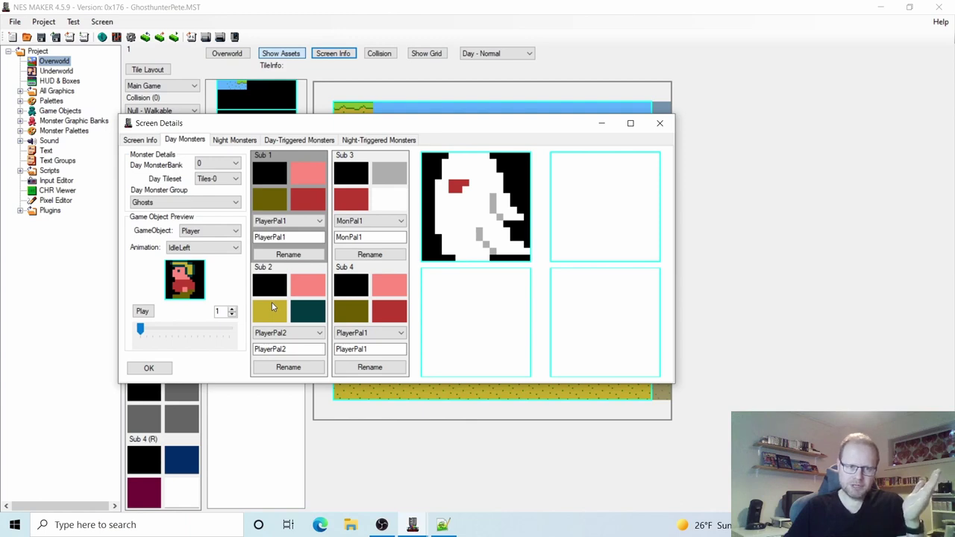
click(148, 368)
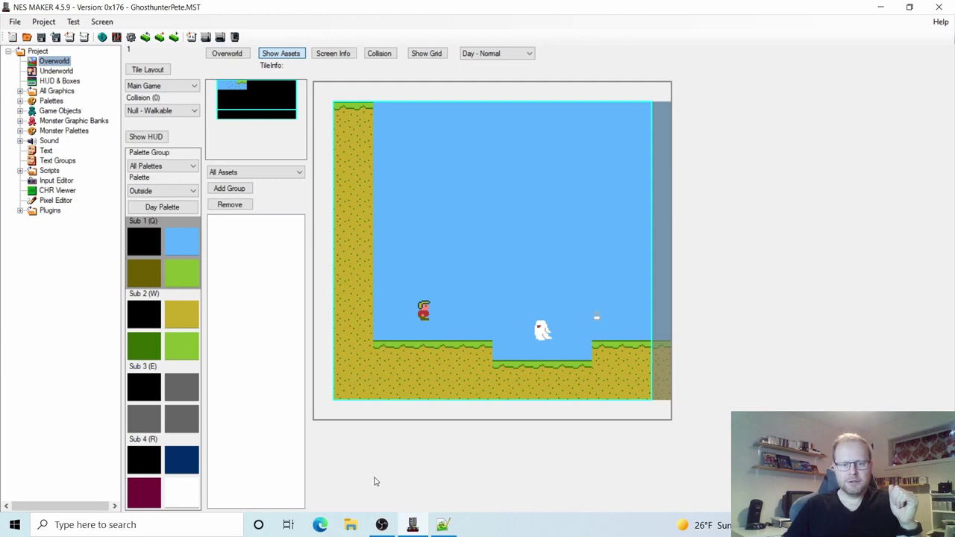
Step: Switch to Notepad++ and set the attribute argument of the lives DrawSpriteHud line to #%00000001
click(442, 525)
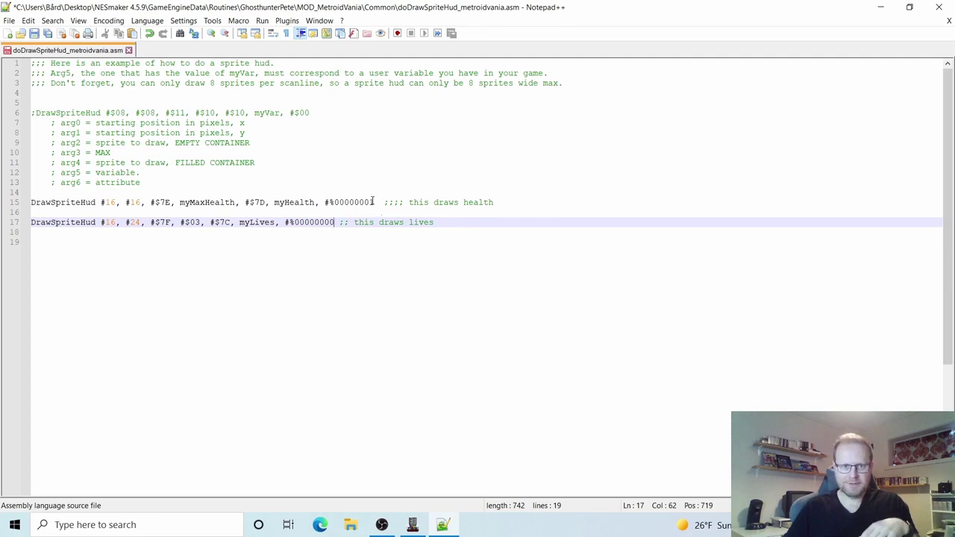
click(376, 202)
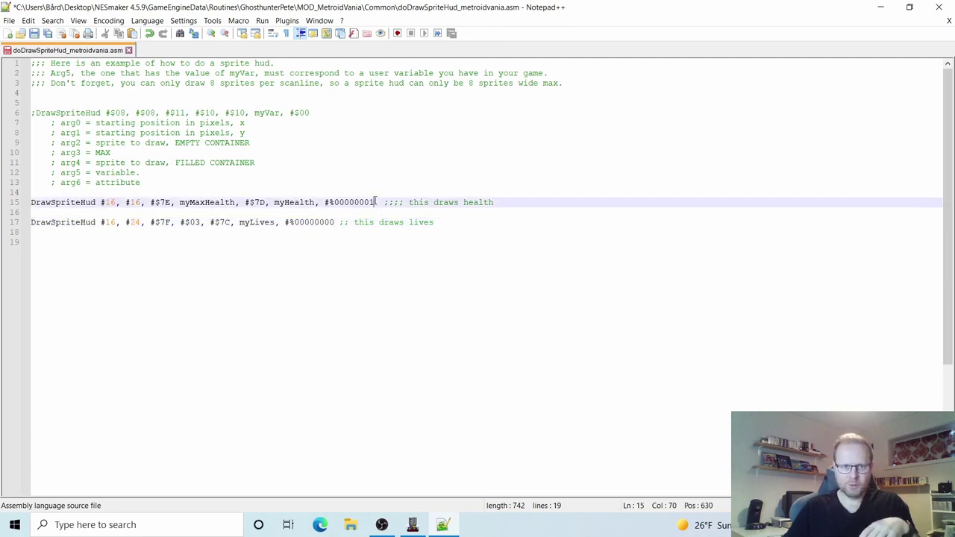
click(335, 221)
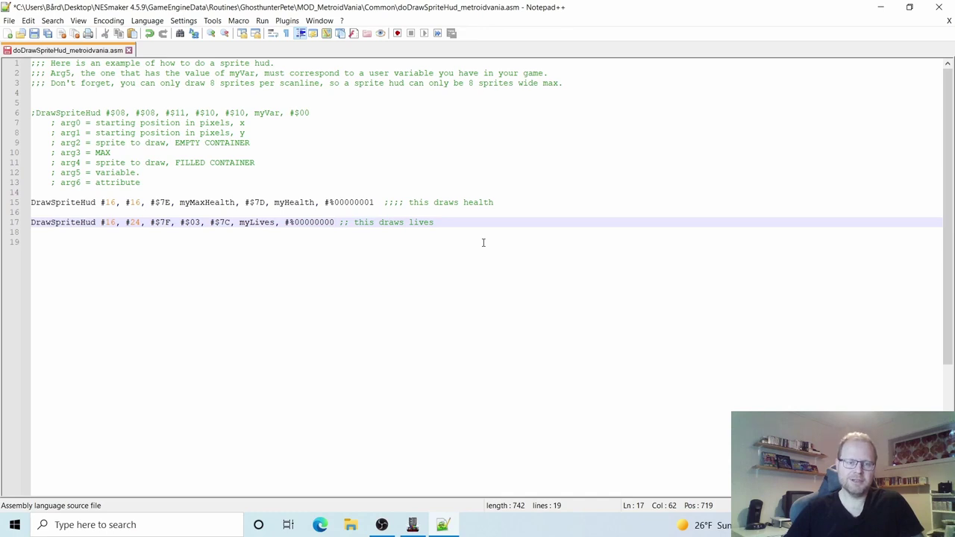
key(shift+Left)
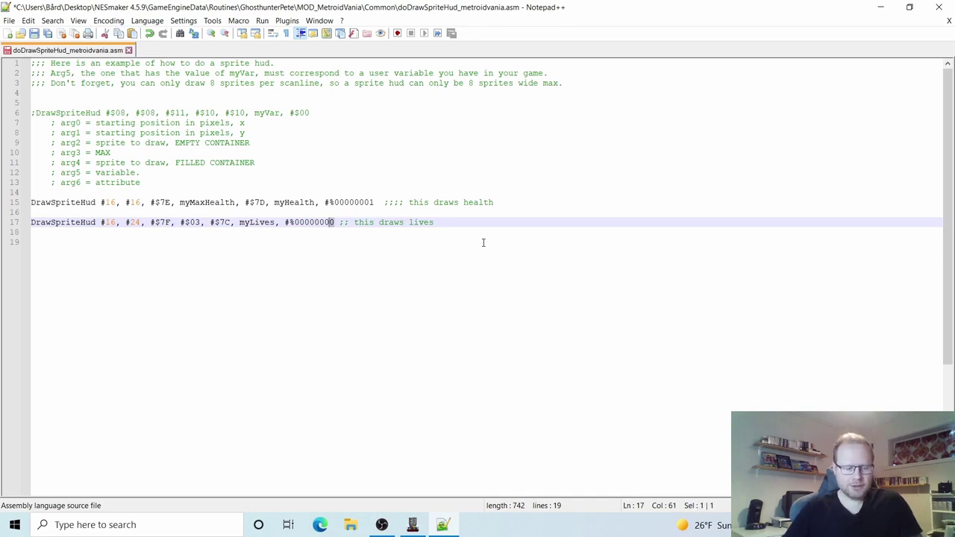
text(1)
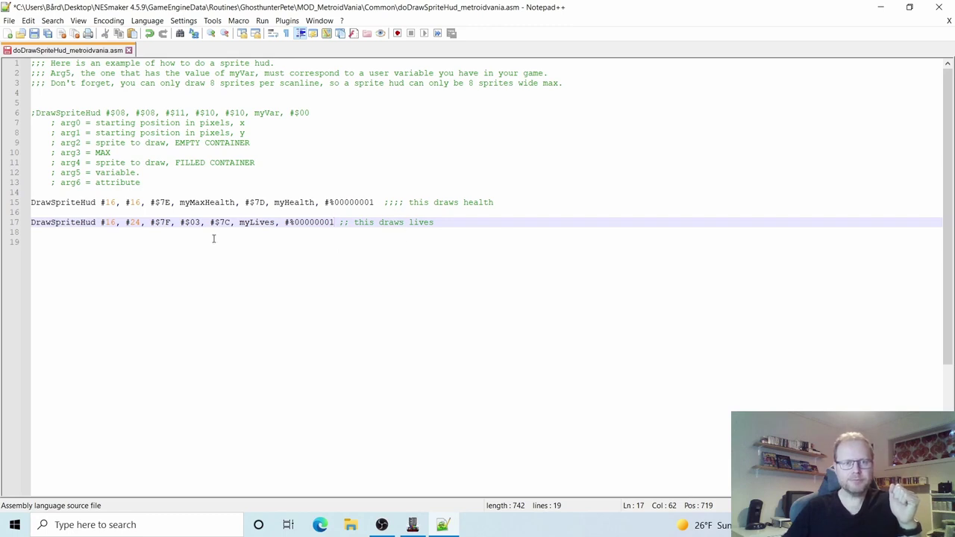
Step: Review each argument of the lives DrawSpriteHud line and save the sprite HUD script
click(109, 222)
click(135, 222)
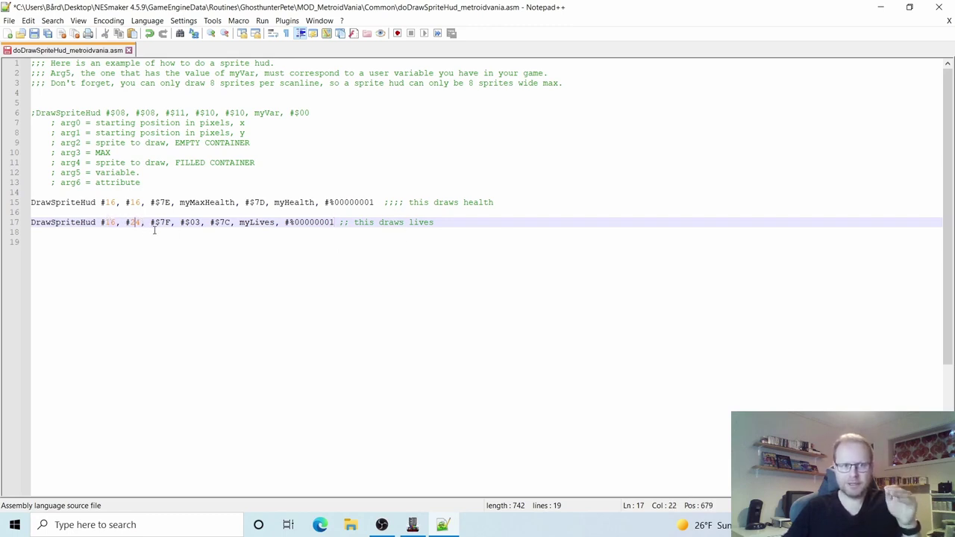
click(164, 222)
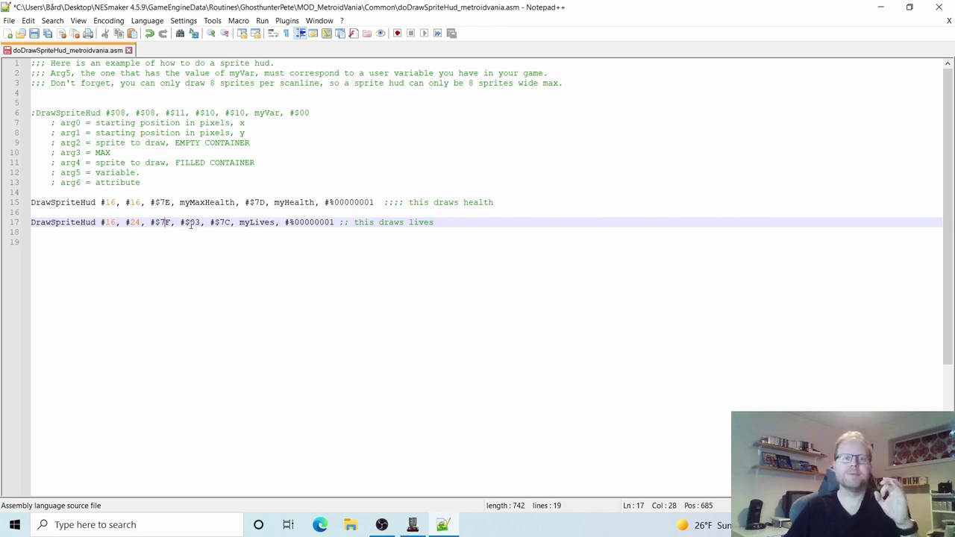
click(197, 223)
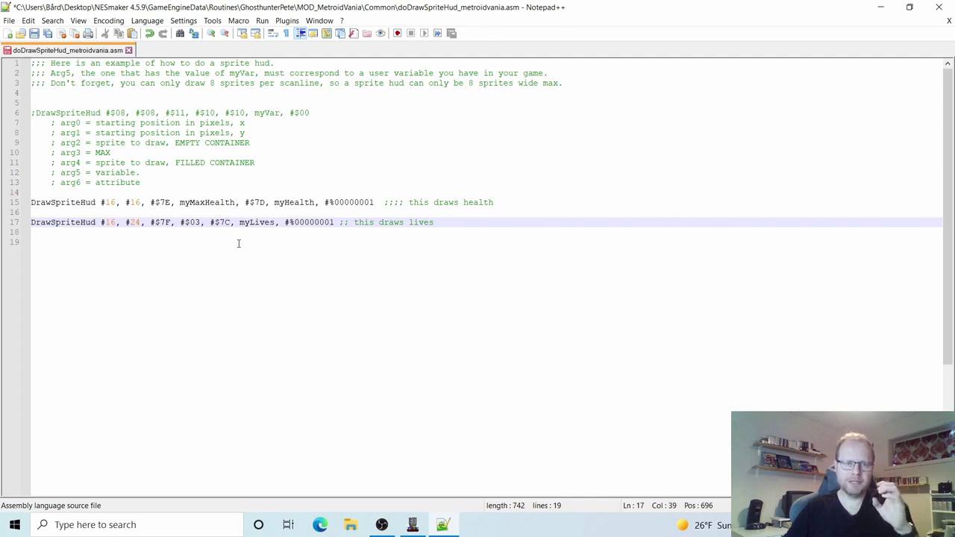
click(259, 222)
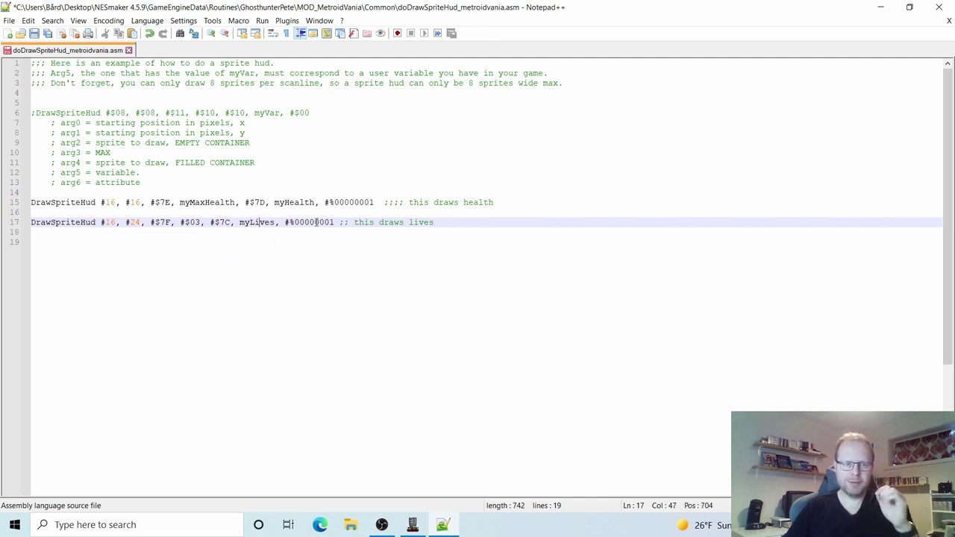
click(326, 222)
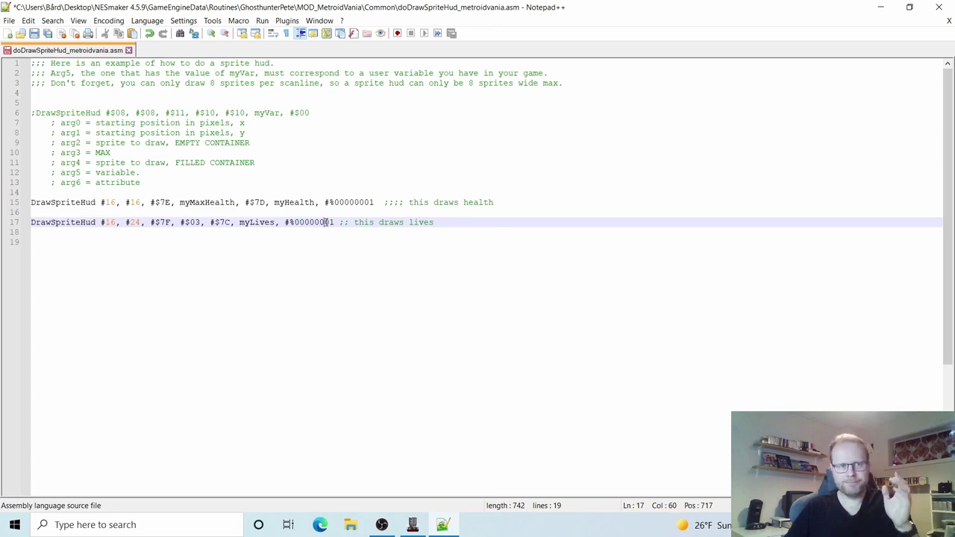
click(34, 34)
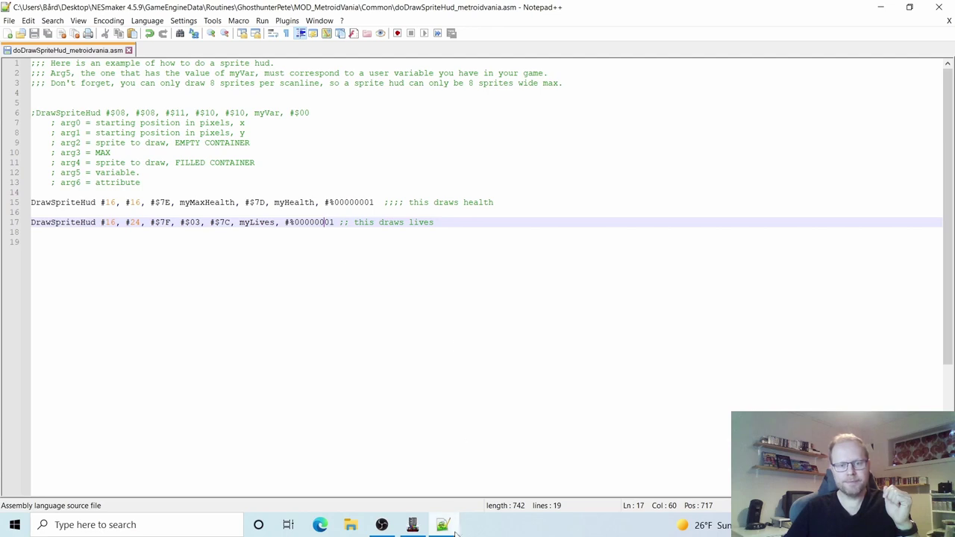
Step: Switch to NES Maker, export and assemble the game, and launch it in the emulator
click(416, 525)
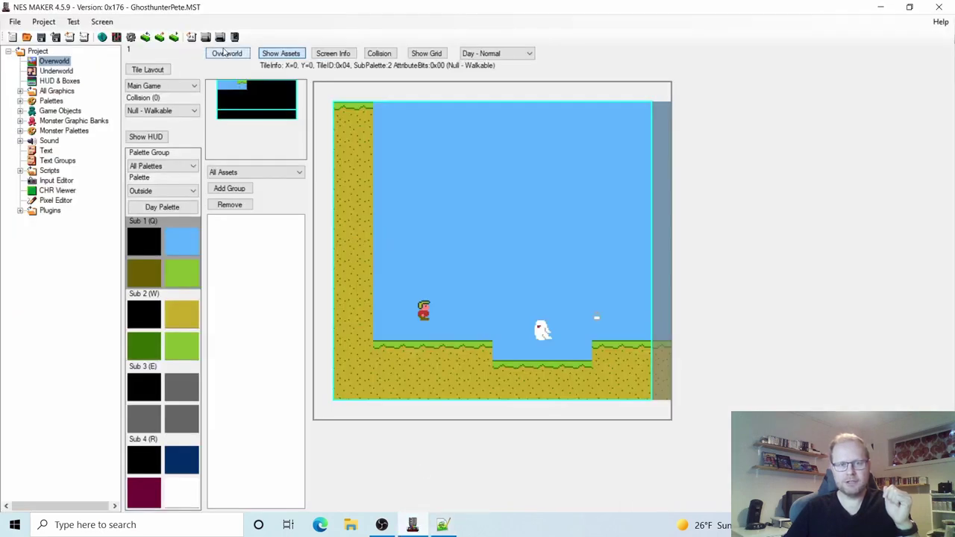
click(196, 38)
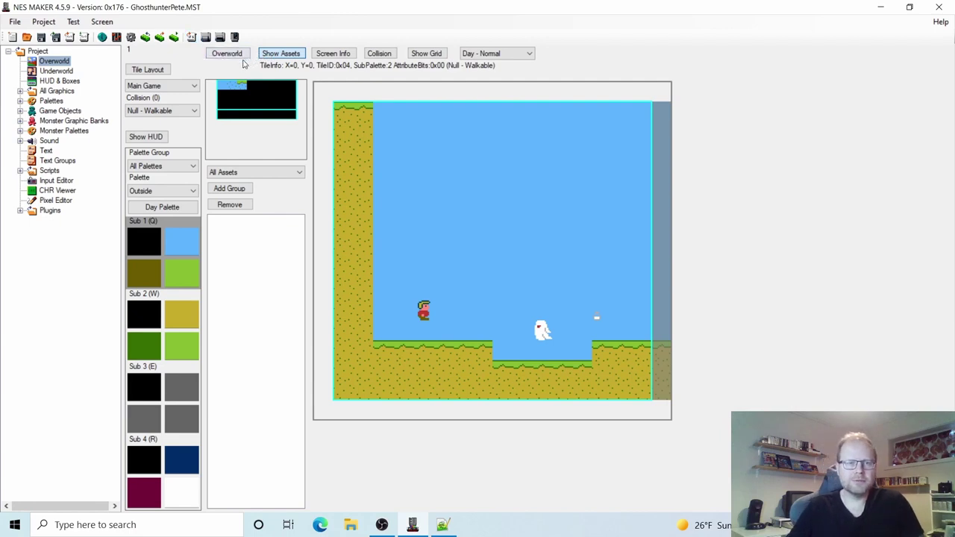
click(205, 40)
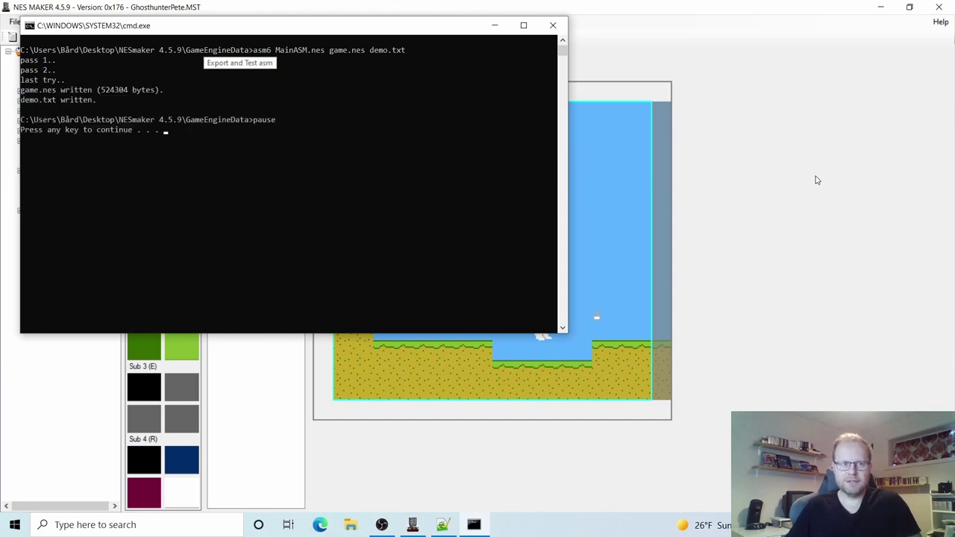
key(Return)
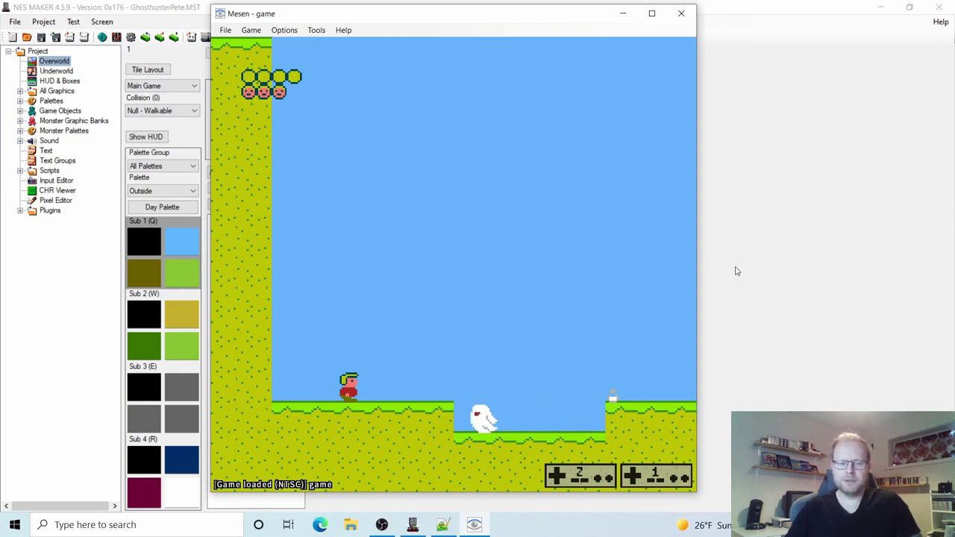
Step: Play-test the game by running the player into the ghost to check the health and lives HUD, and close the emulator
key(Right)
key(s)
key(Right)
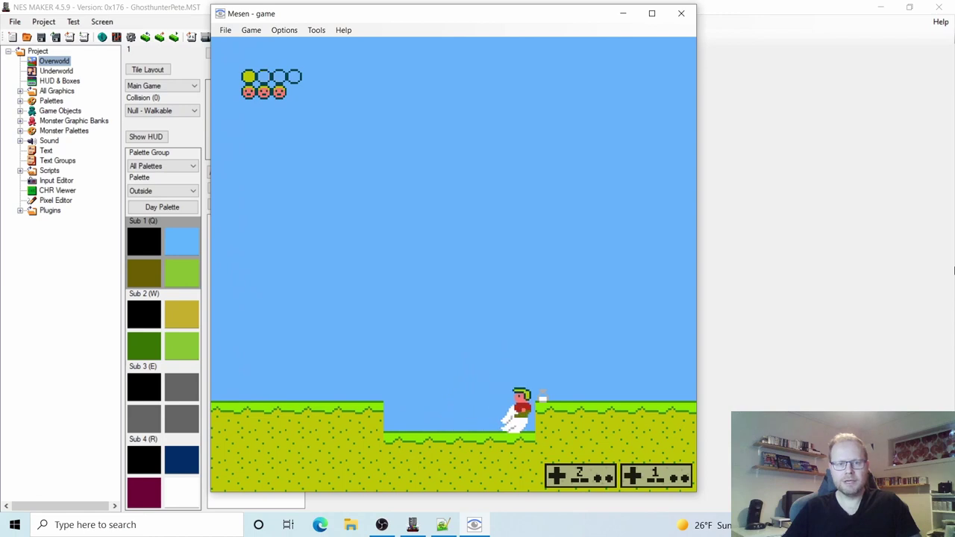
key(Left)
key(s)
key(Right)
key(Left)
key(Left)
key(s)
key(Right)
key(s)
key(s)
key(Left)
key(s)
key(Right)
key(Left)
key(s)
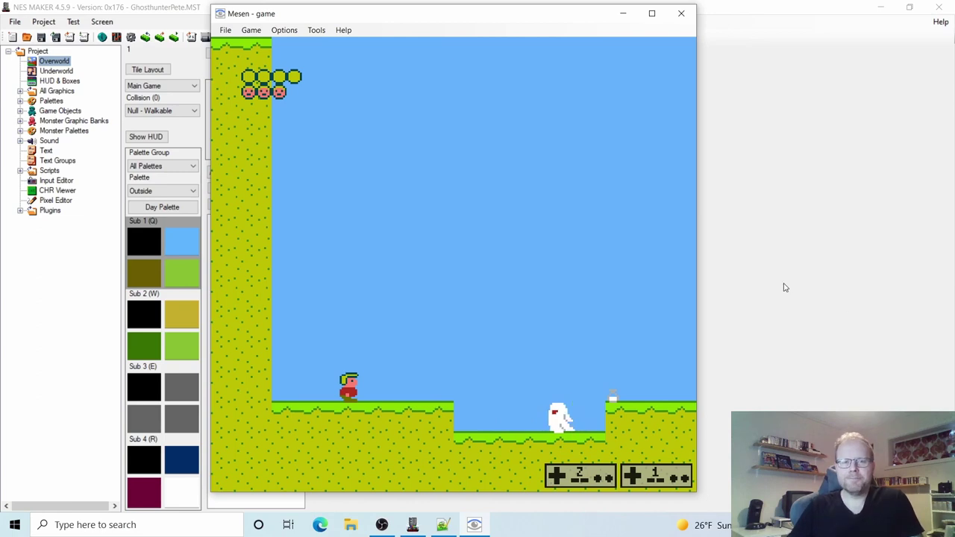
click(681, 15)
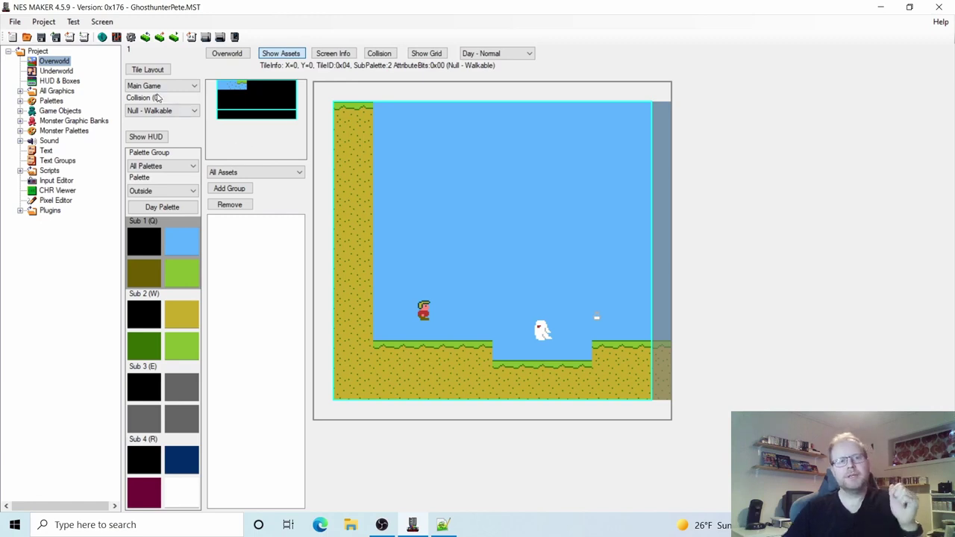
Step: Open the Handle Player Hurt script, hurtPlayer_MetroidVania.asm, for editing from the Common group of the project's script settings
click(131, 38)
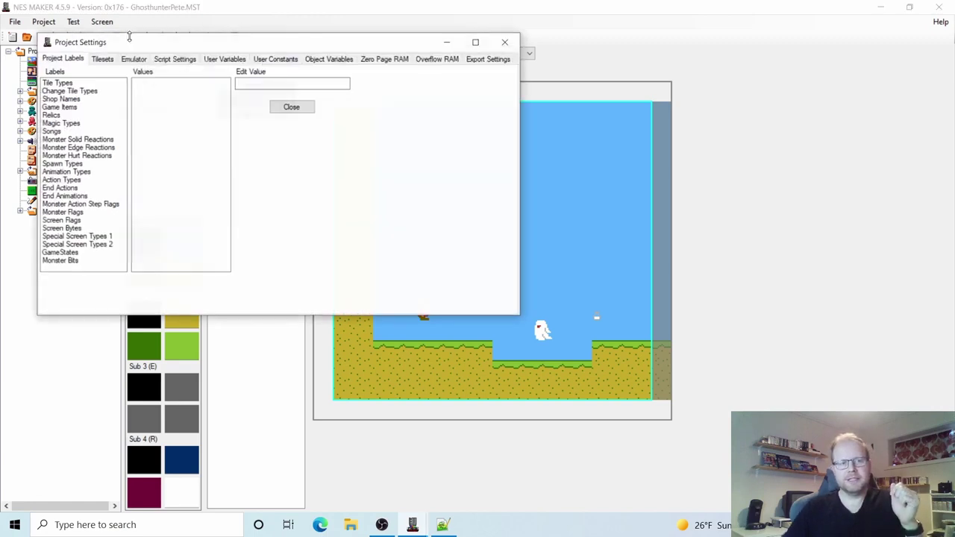
click(184, 59)
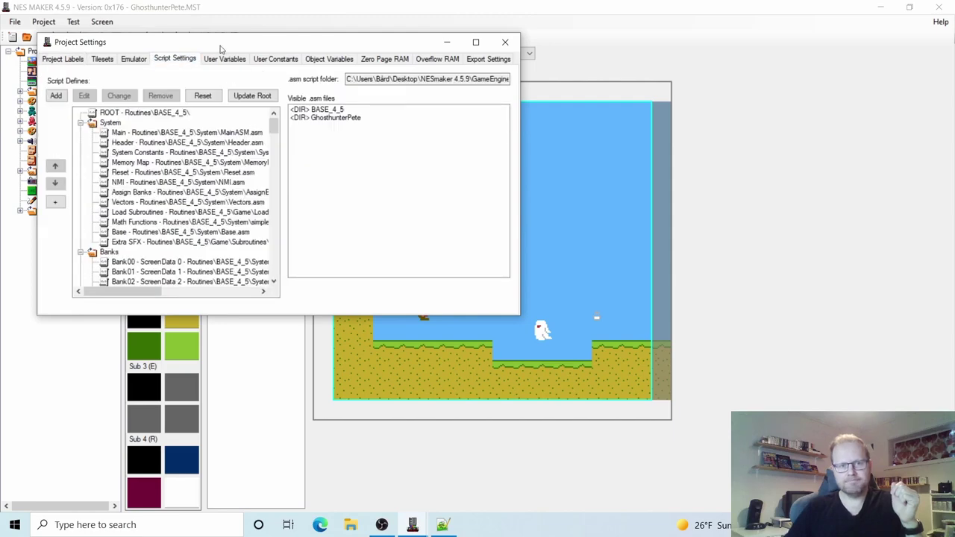
click(475, 42)
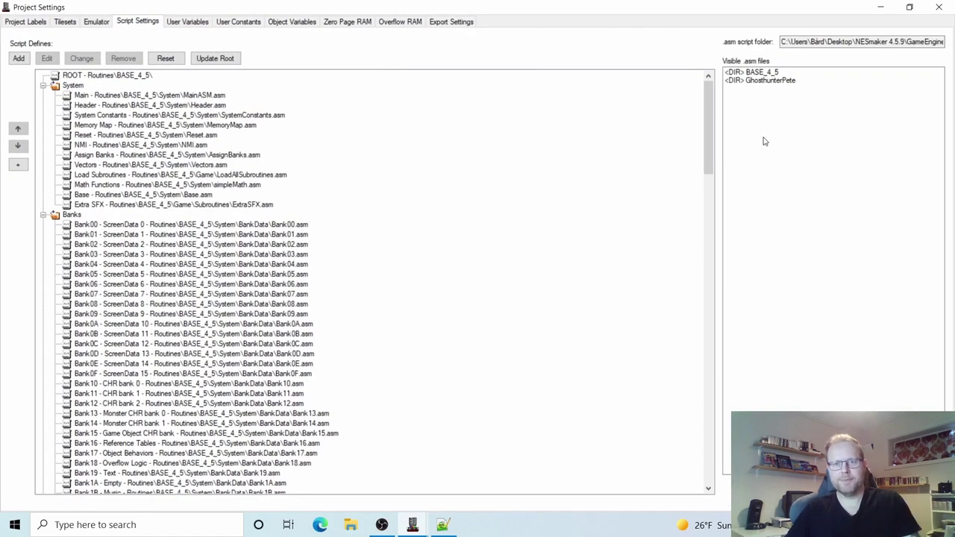
drag(706, 93, 627, 318)
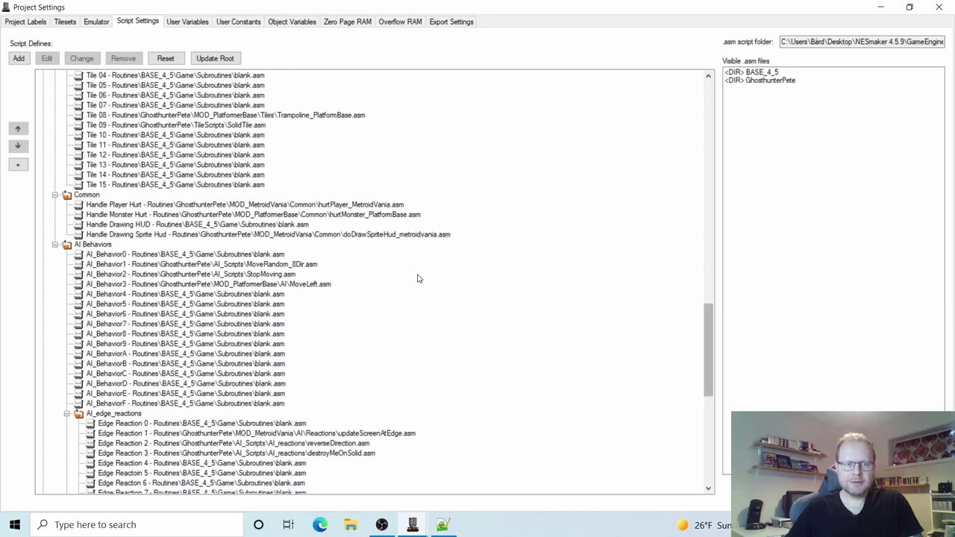
click(100, 195)
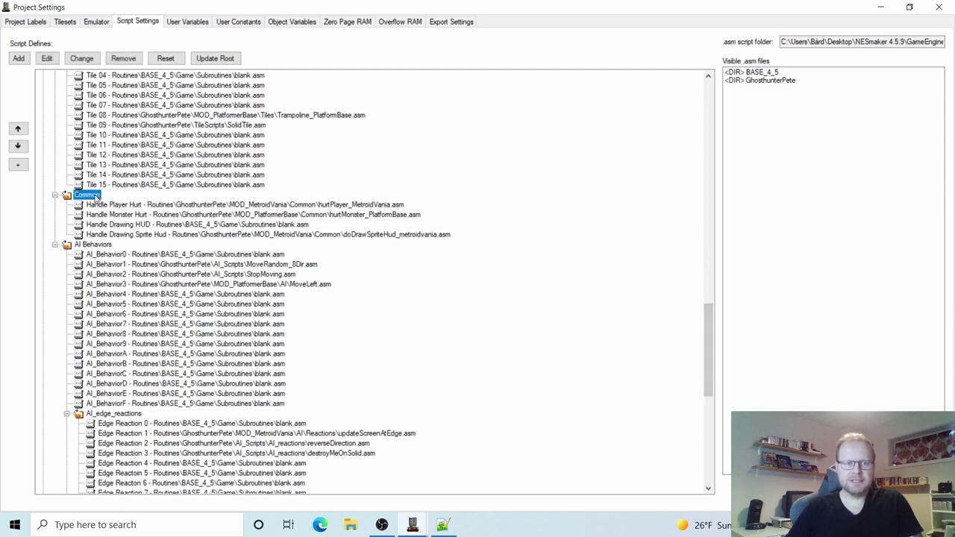
click(139, 206)
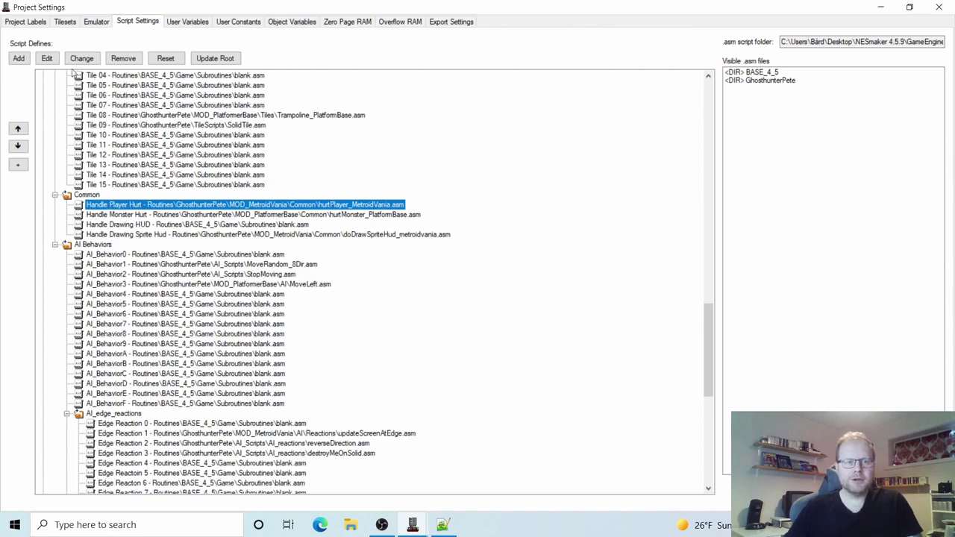
click(47, 60)
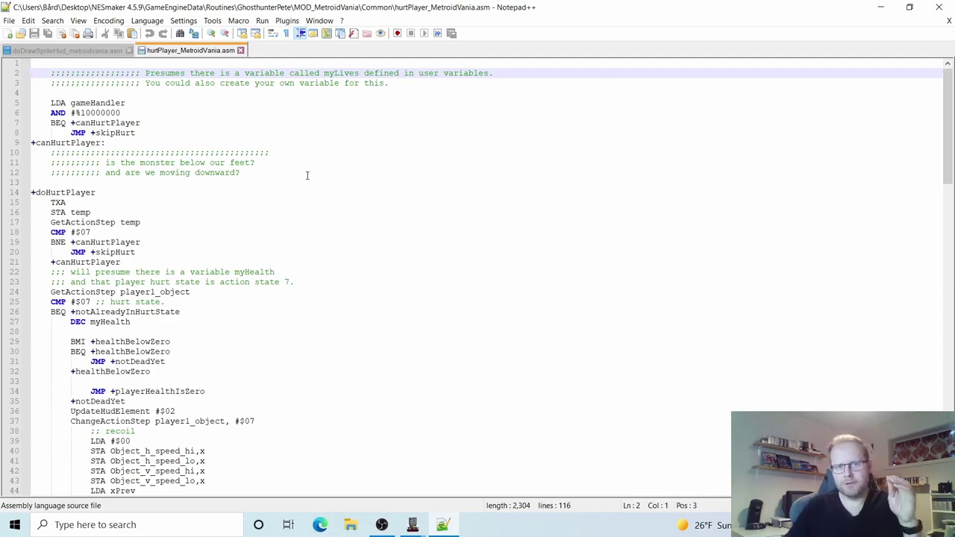
Step: Skim the whole player hurt script and examine the action step 7 check under doHurtPlayer
scroll(258, 152, down, 20)
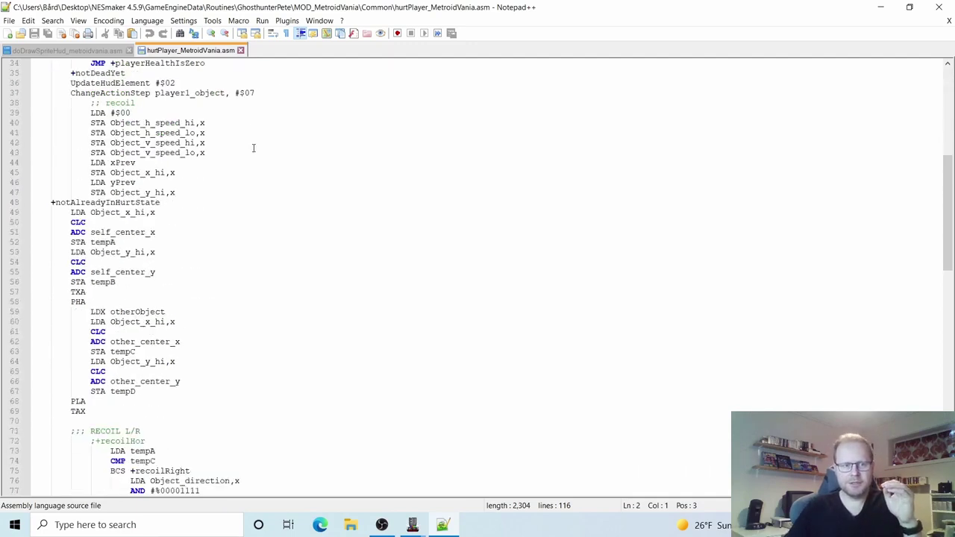
scroll(254, 149, down, 6)
scroll(256, 152, up, 19)
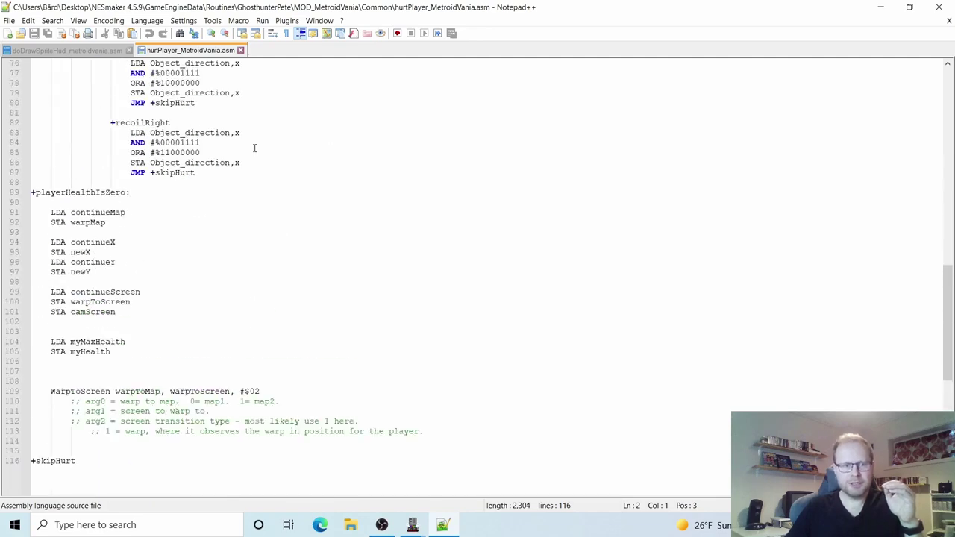
scroll(257, 160, up, 9)
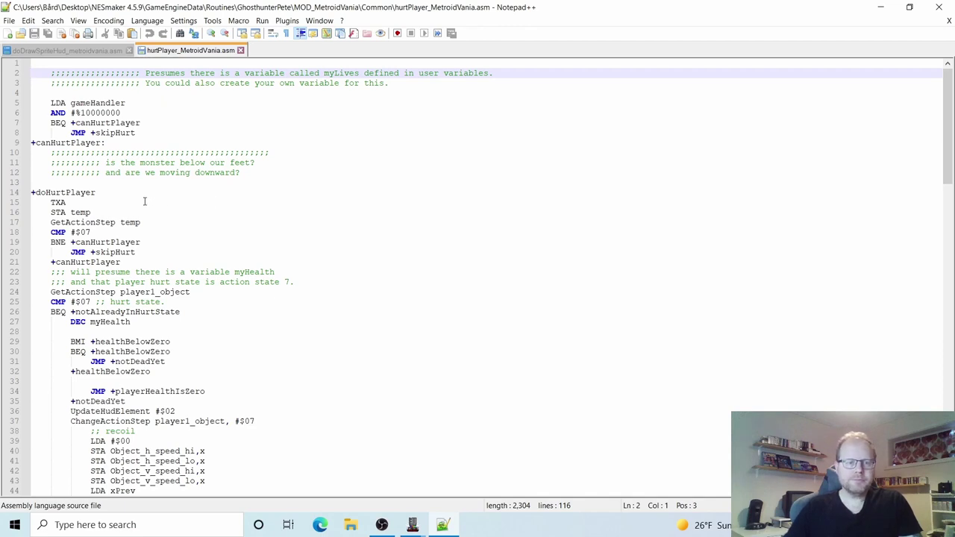
scroll(170, 215, down, 1)
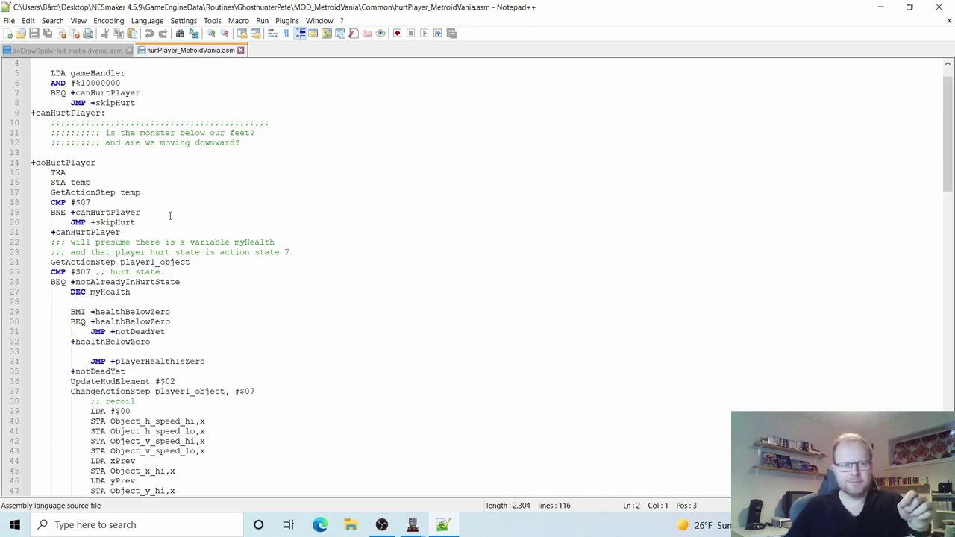
click(146, 203)
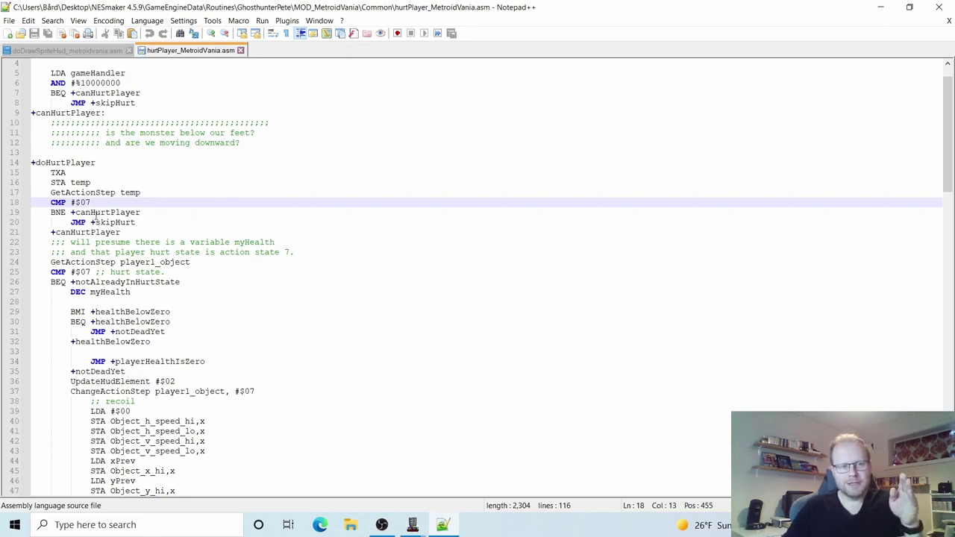
click(121, 232)
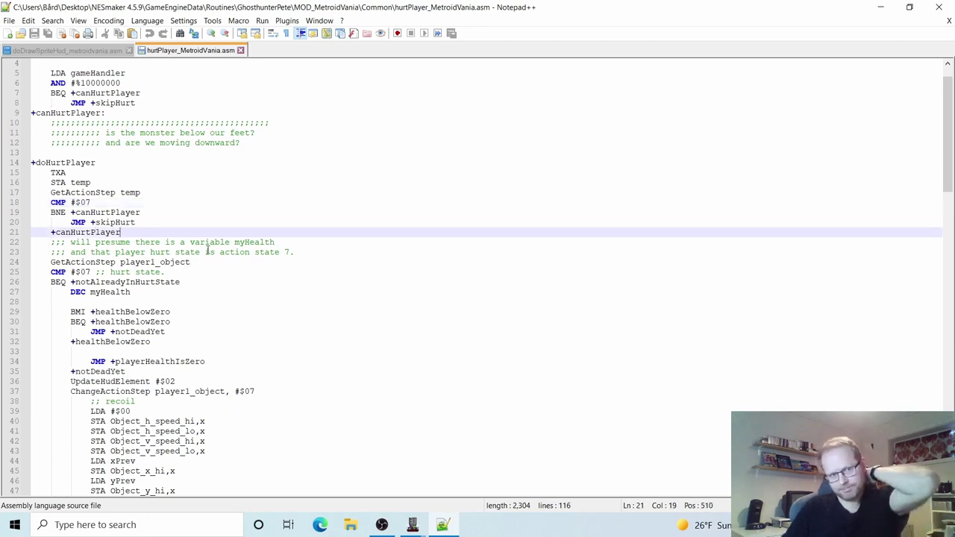
Step: Examine the DEC myHealth line and the healthBelowZero and notDeadYet branches that follow it
scroll(207, 250, down, 2)
scroll(208, 249, down, 2)
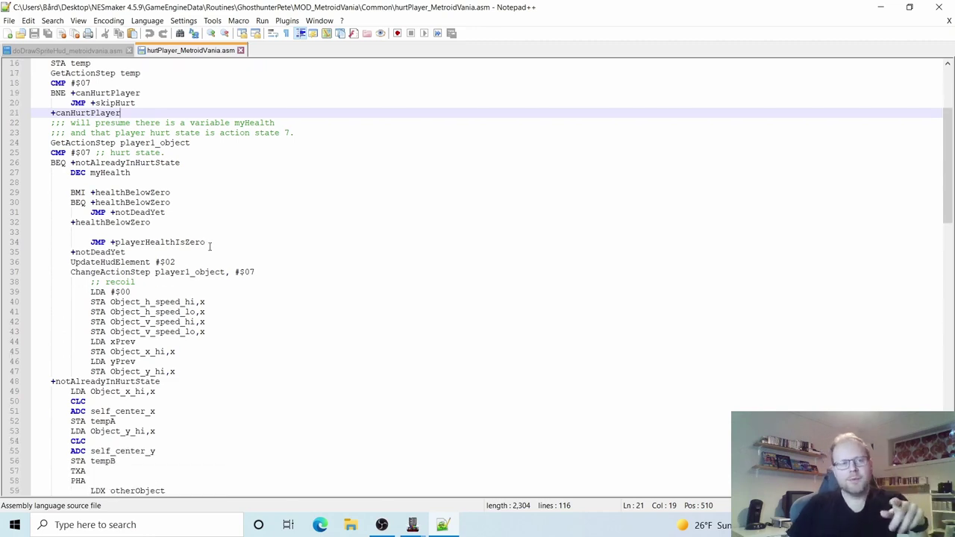
click(87, 172)
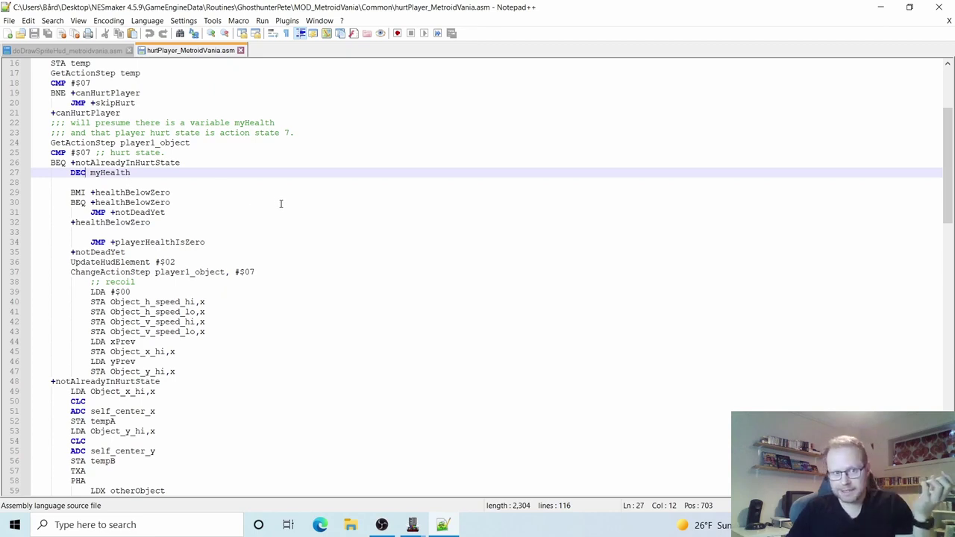
click(145, 179)
click(142, 174)
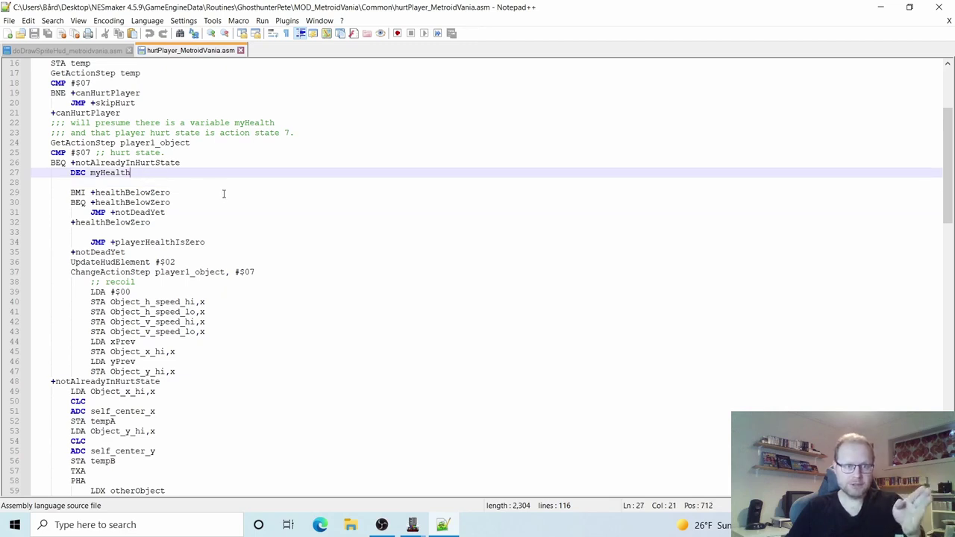
scroll(209, 208, down, 1)
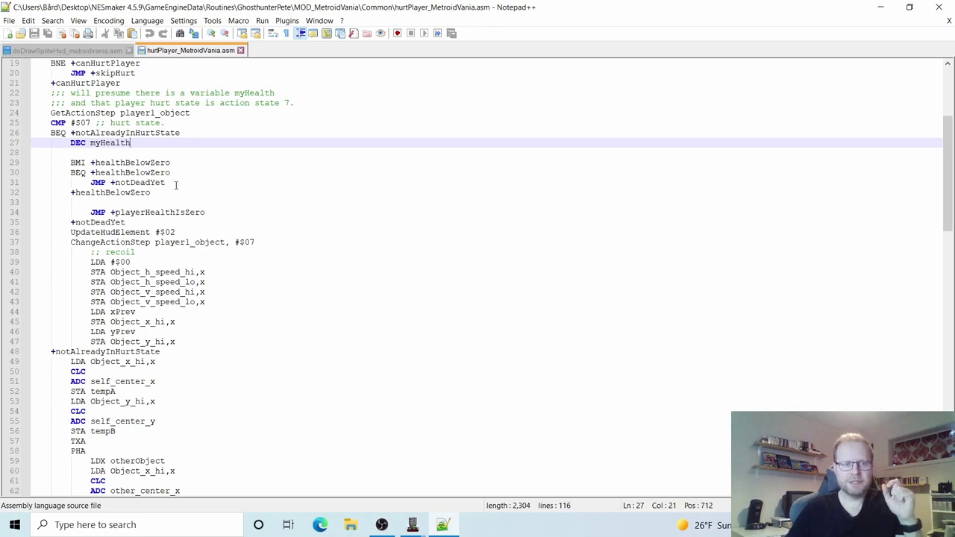
click(173, 181)
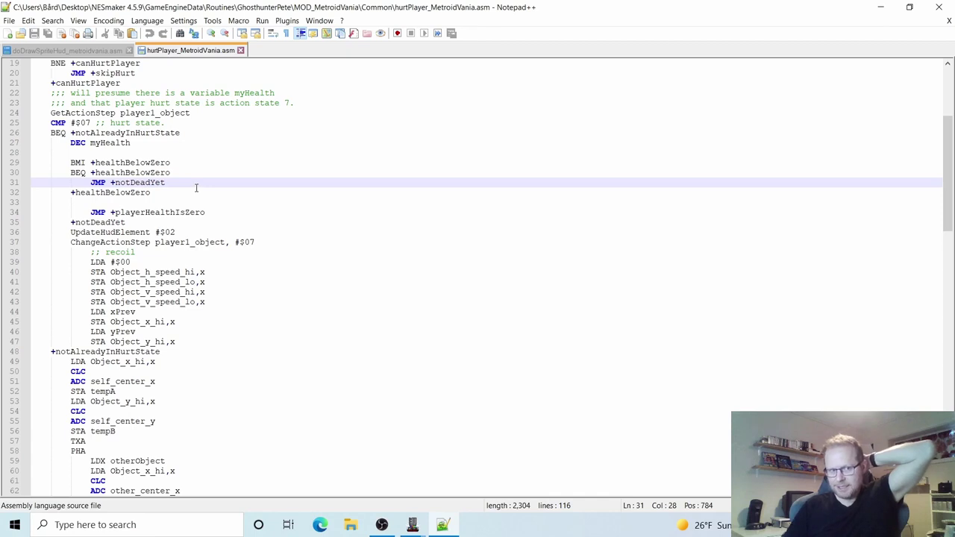
Step: Examine the recoil code and the playerHealthIsZero routine, including its continue position, health reset and screen warp
scroll(194, 190, down, 3)
scroll(196, 186, down, 4)
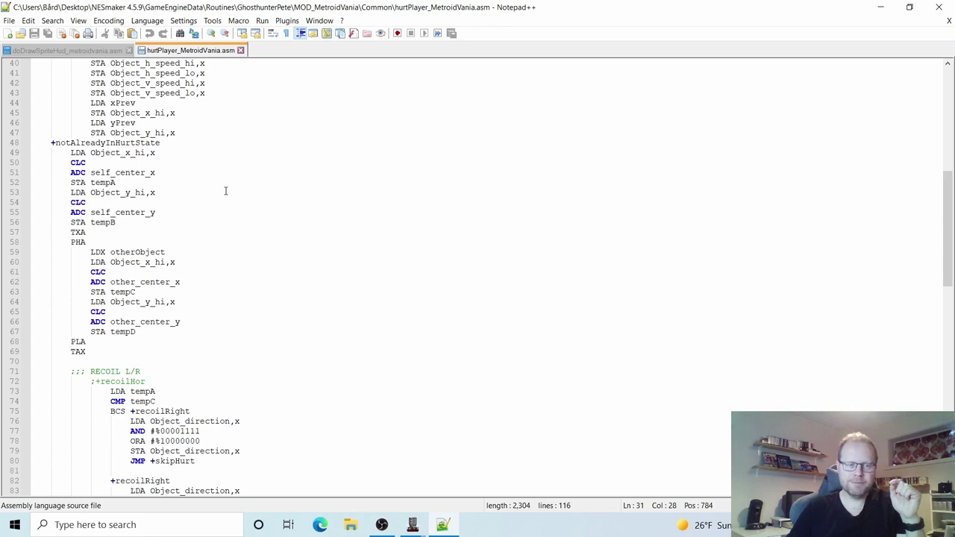
scroll(226, 191, down, 2)
scroll(231, 191, down, 2)
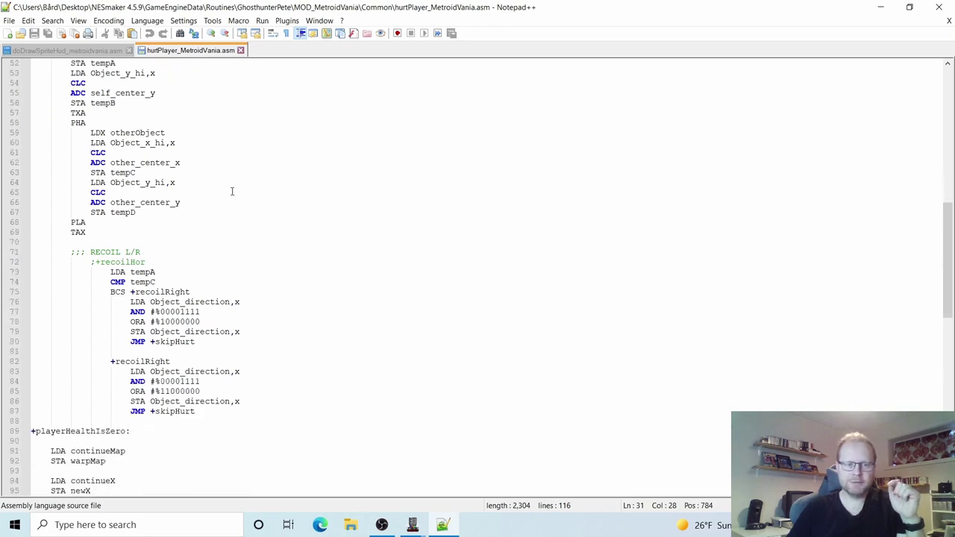
scroll(231, 191, down, 3)
scroll(231, 191, down, 3)
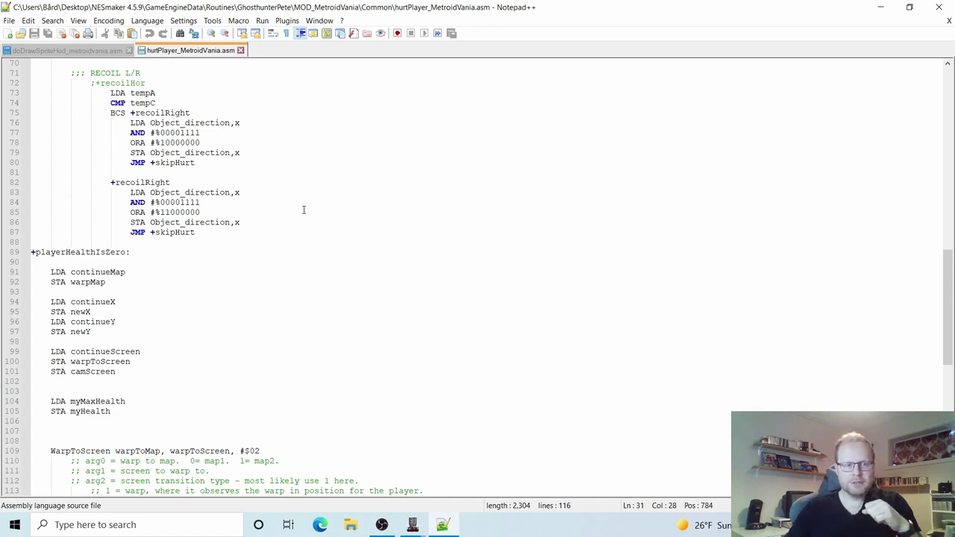
scroll(303, 210, down, 1)
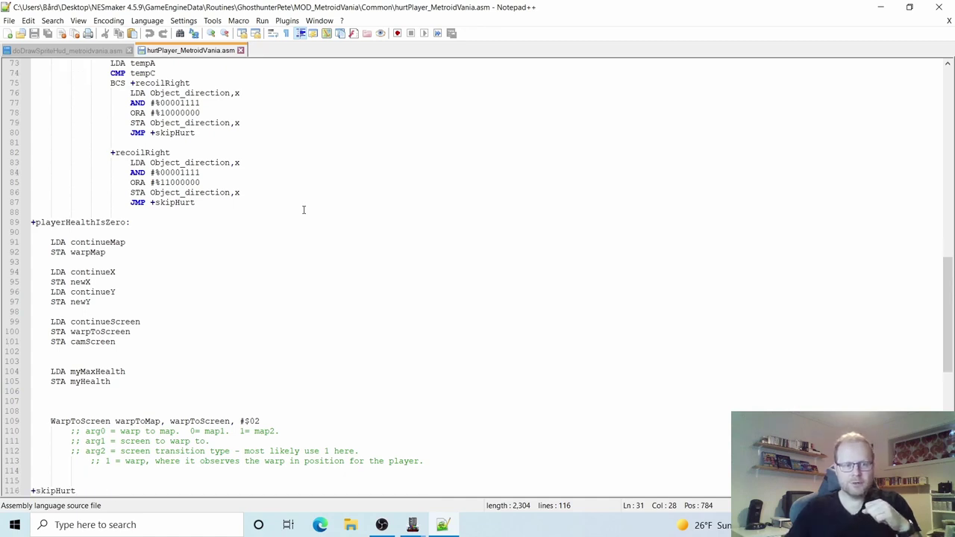
click(136, 223)
scroll(272, 272, up, 20)
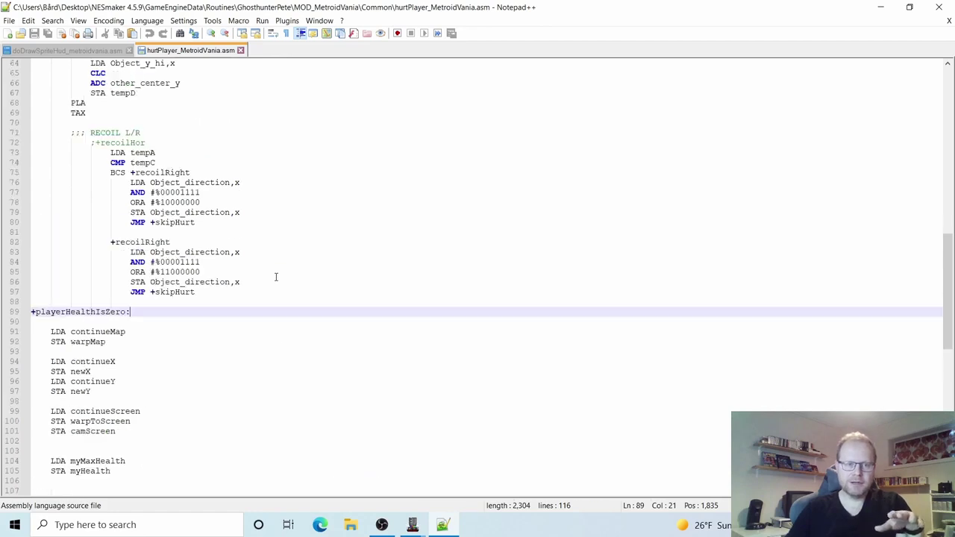
scroll(273, 273, down, 10)
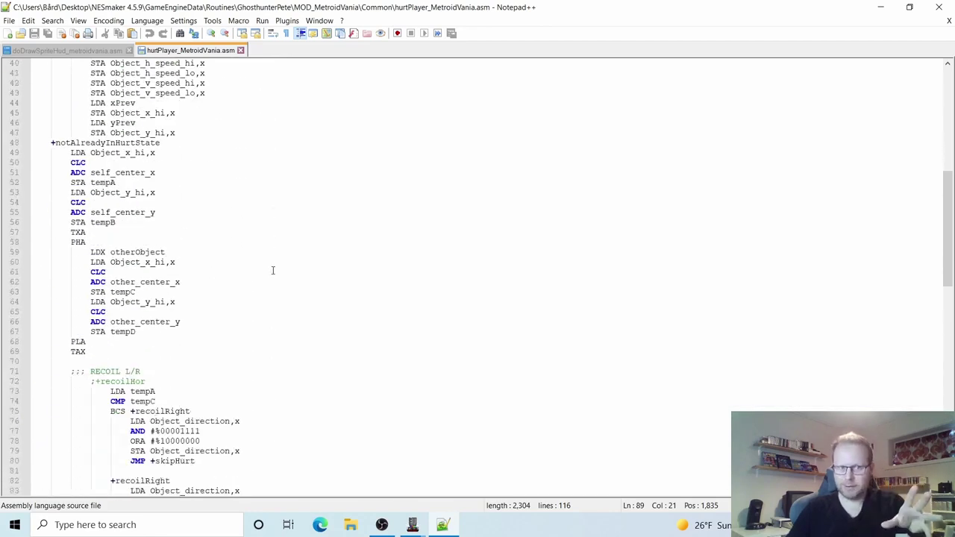
scroll(273, 271, down, 6)
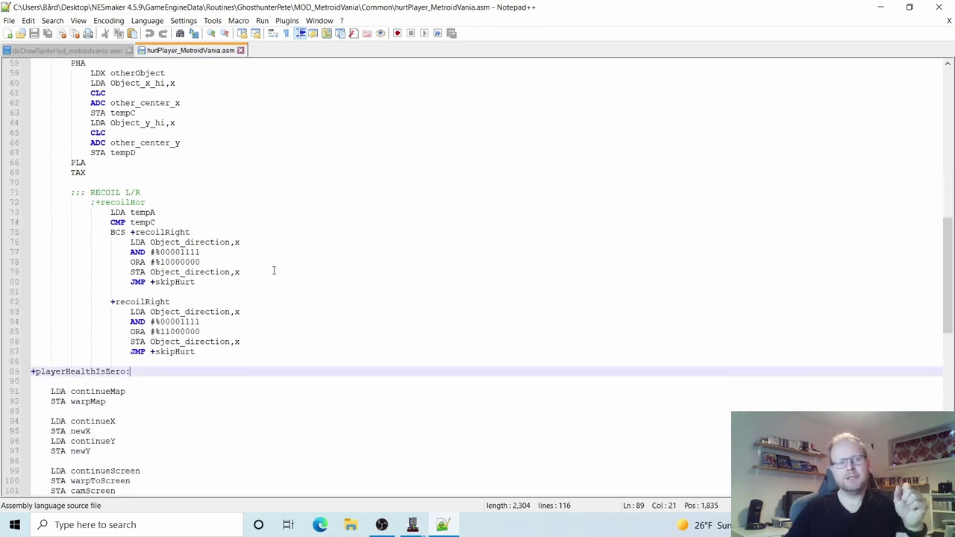
scroll(310, 284, down, 3)
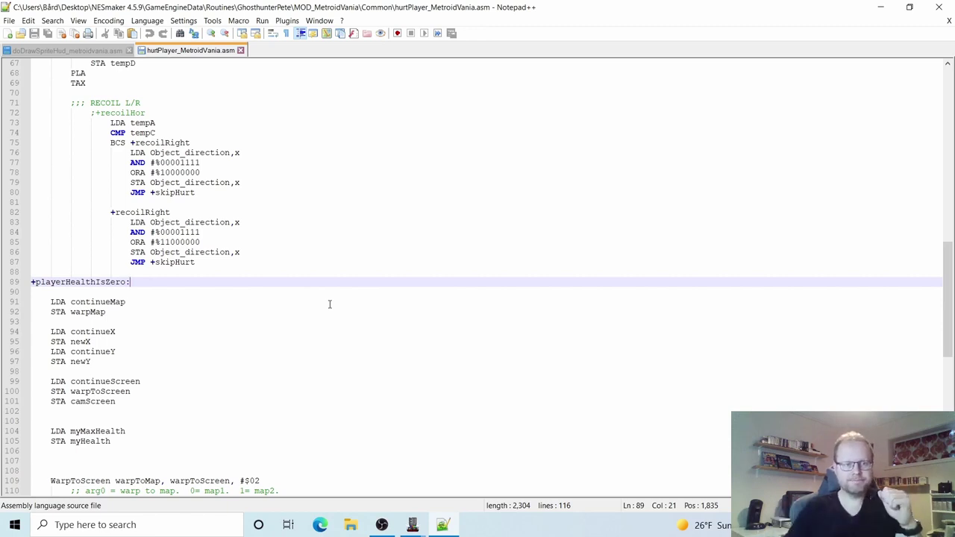
scroll(329, 304, down, 1)
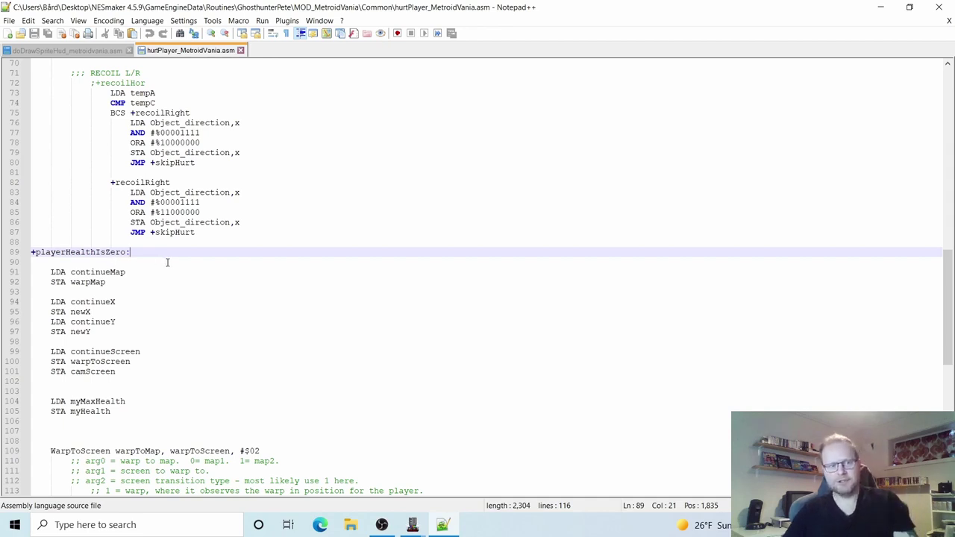
scroll(176, 381, down, 2)
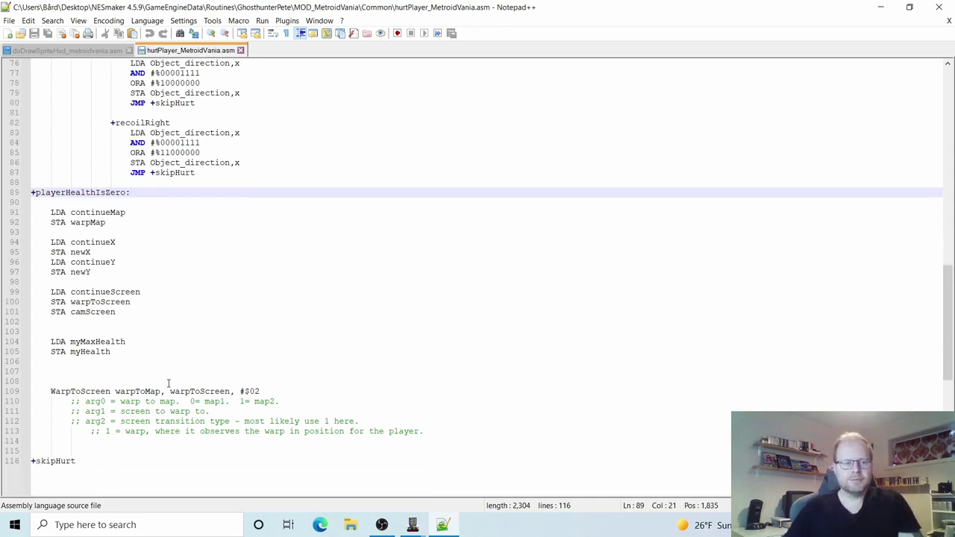
Step: Add the line DEC myLives in the playerHealthIsZero routine, between STA myHealth and the WarpToScreen call
click(138, 366)
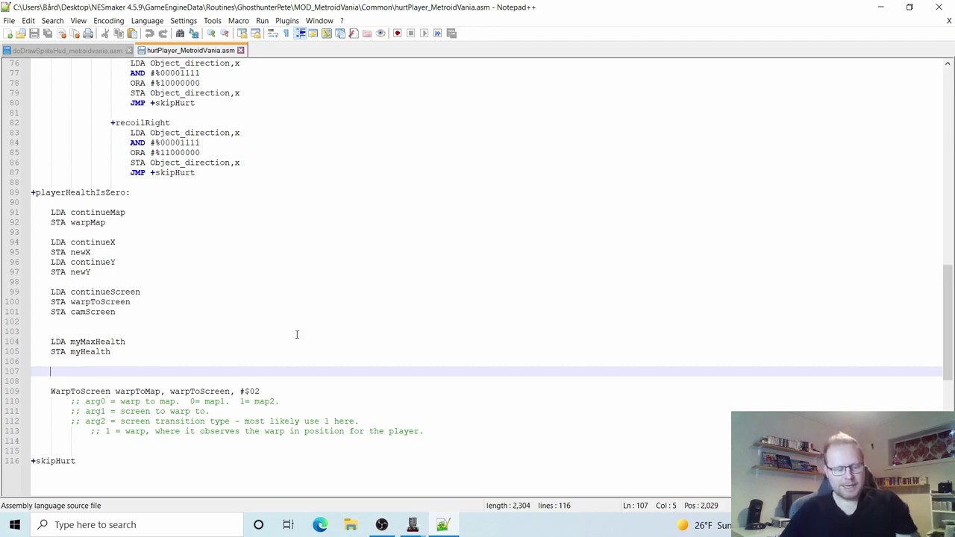
scroll(296, 335, up, 20)
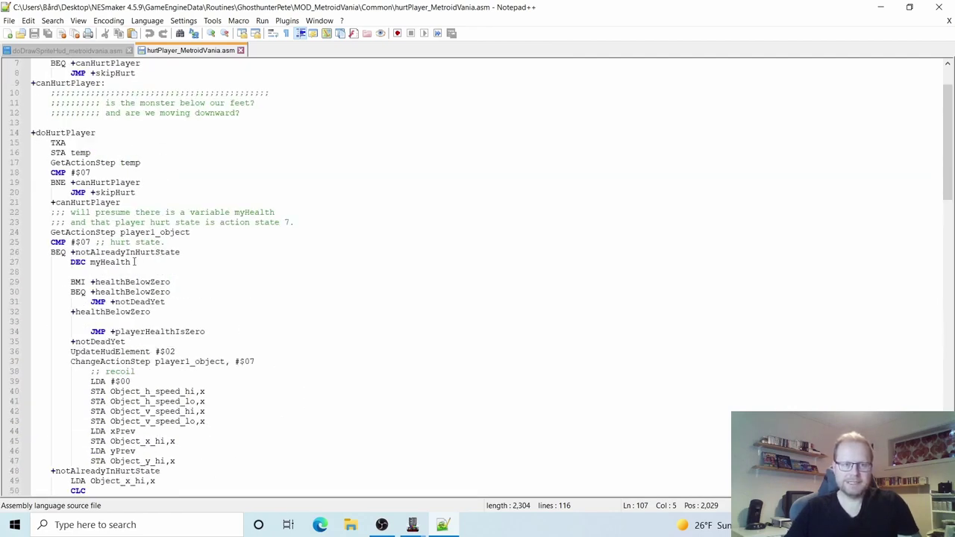
scroll(196, 272, down, 18)
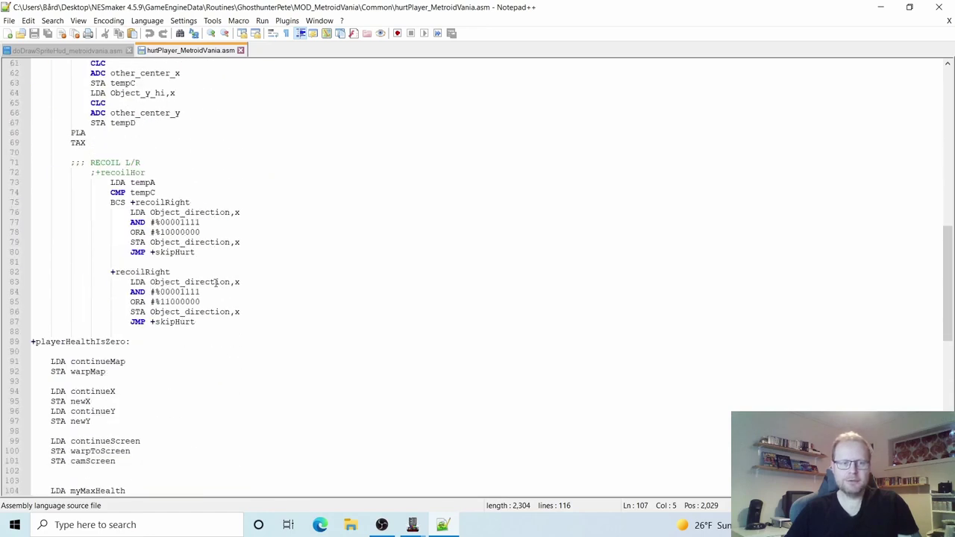
scroll(217, 282, down, 5)
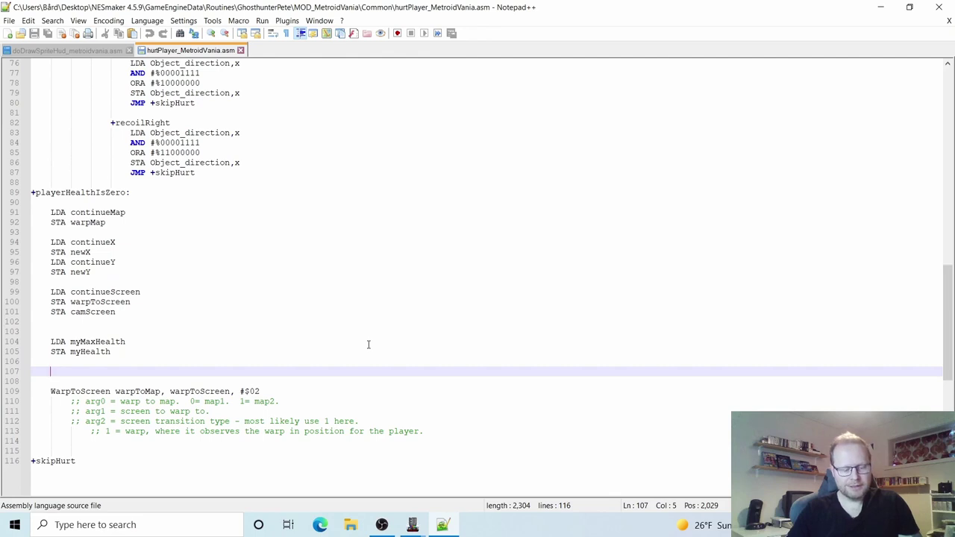
text(DEC)
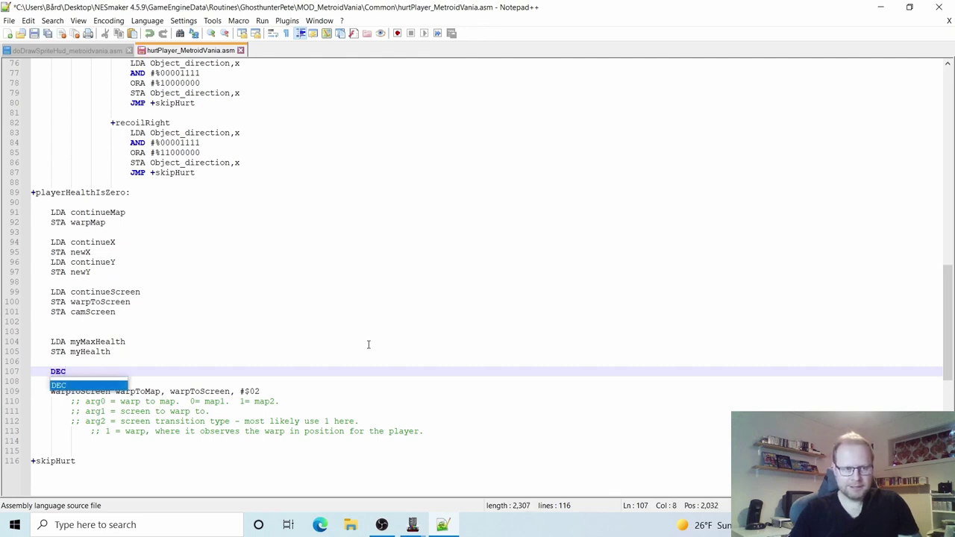
text( my)
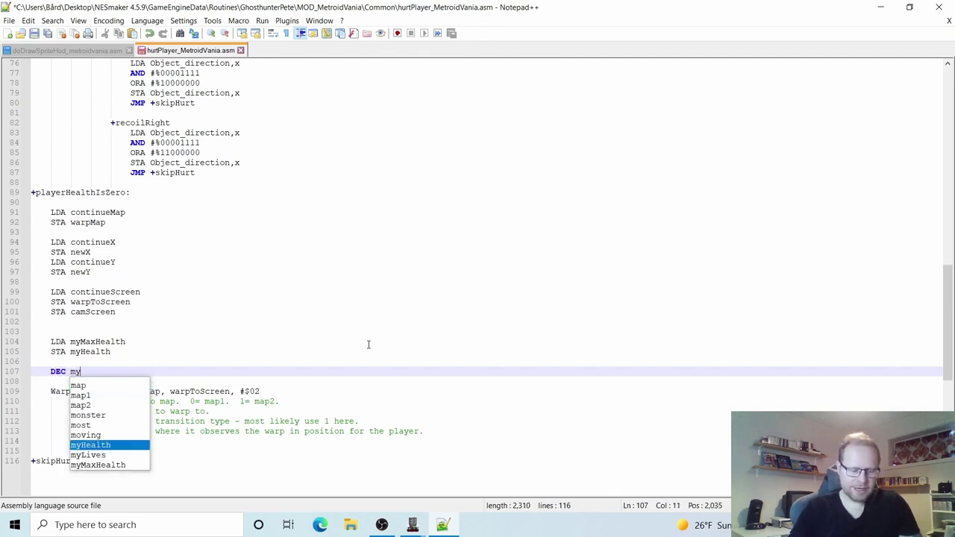
text(Lives)
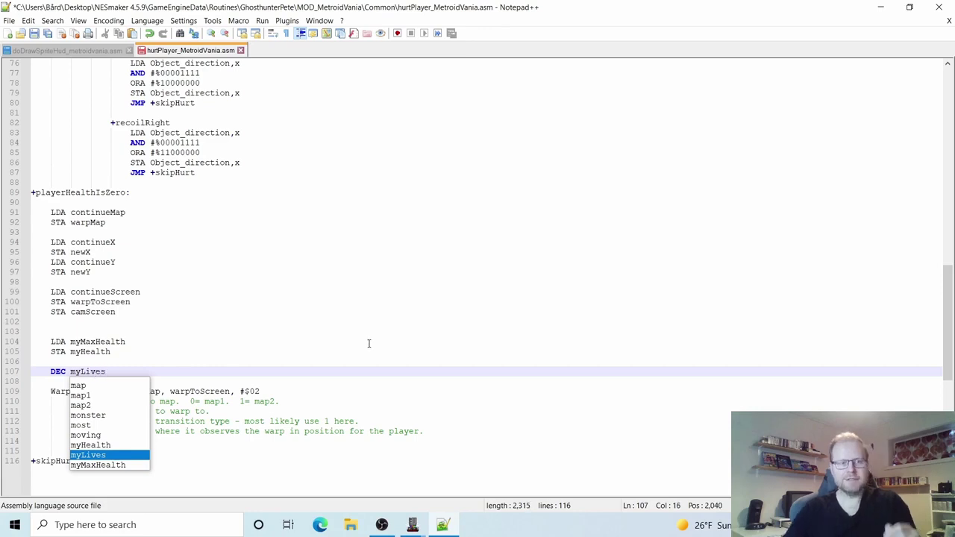
Step: Examine the edited hurt script from the notAlreadyInHurtState code to the new DEC myLives line in the playerHealthIsZero routine
click(368, 342)
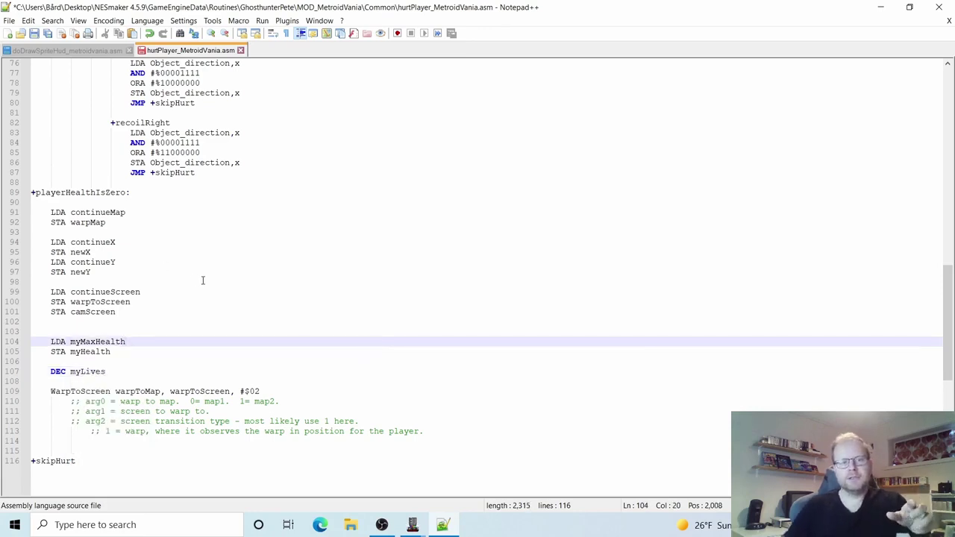
scroll(199, 281, up, 14)
scroll(199, 280, up, 4)
scroll(206, 279, down, 7)
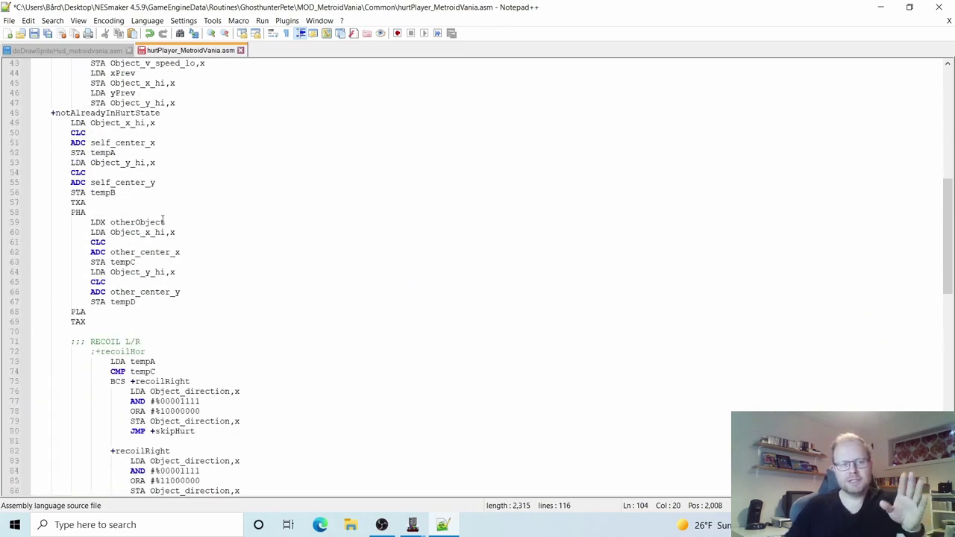
scroll(162, 216, down, 7)
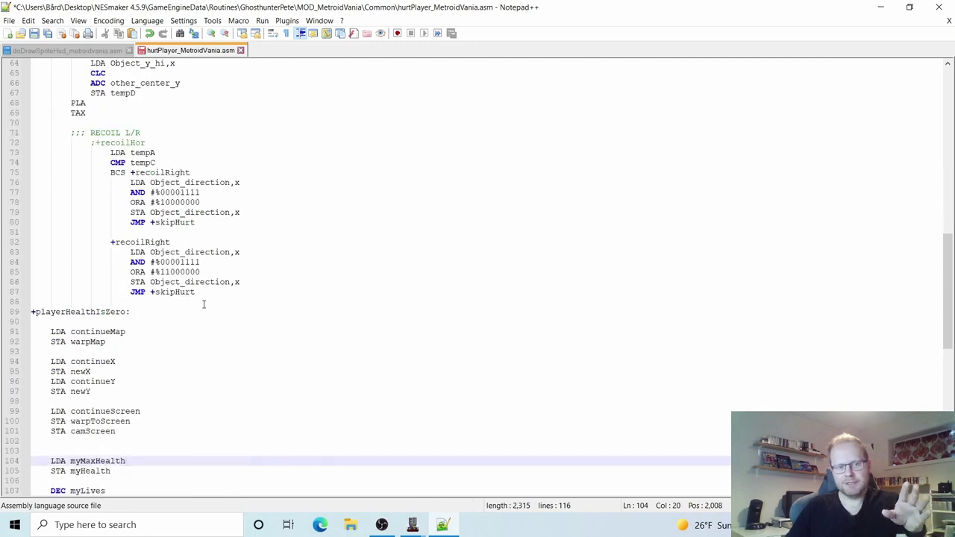
click(148, 313)
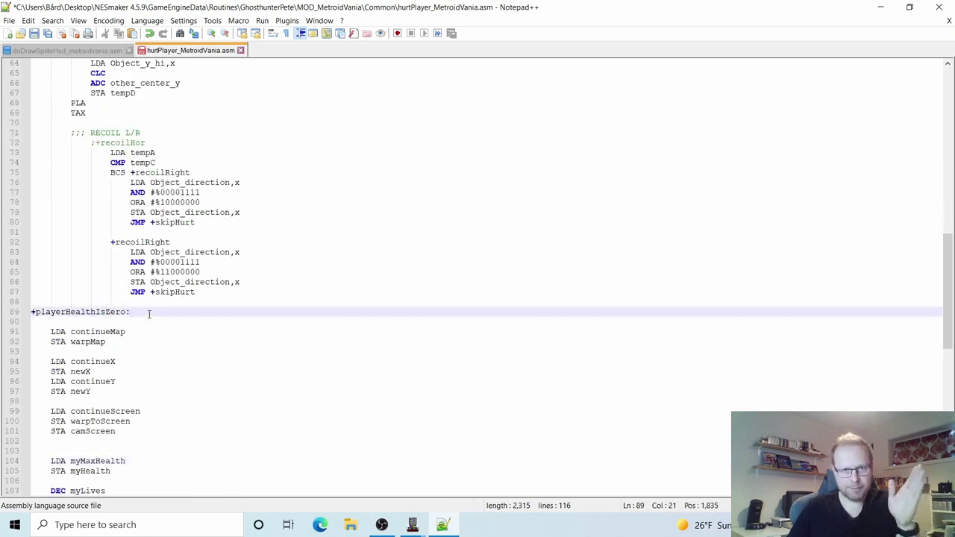
scroll(149, 313, down, 5)
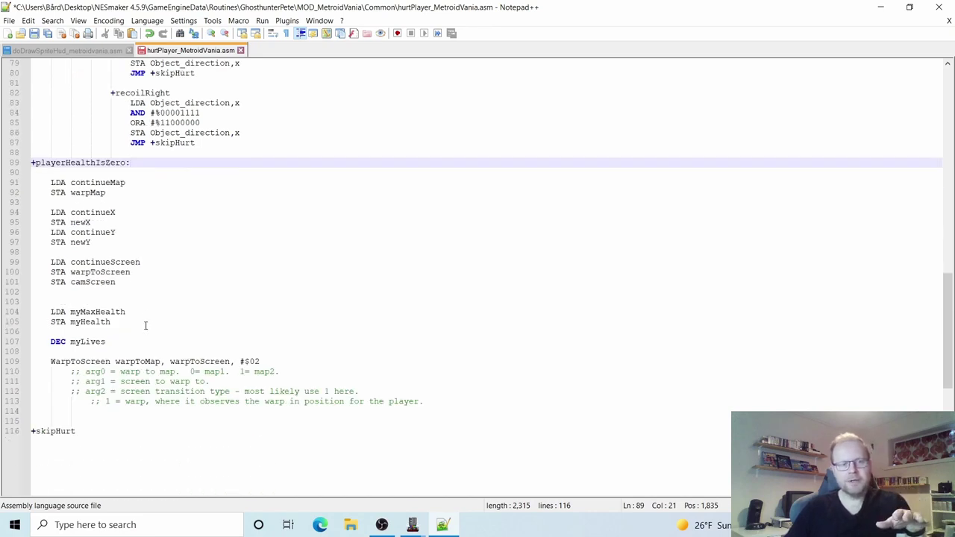
click(119, 341)
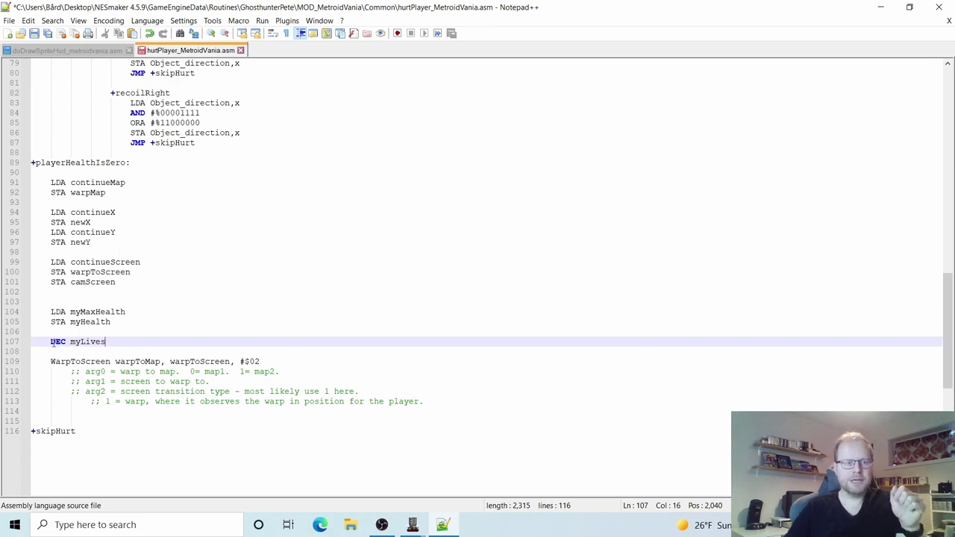
drag(133, 343, 44, 344)
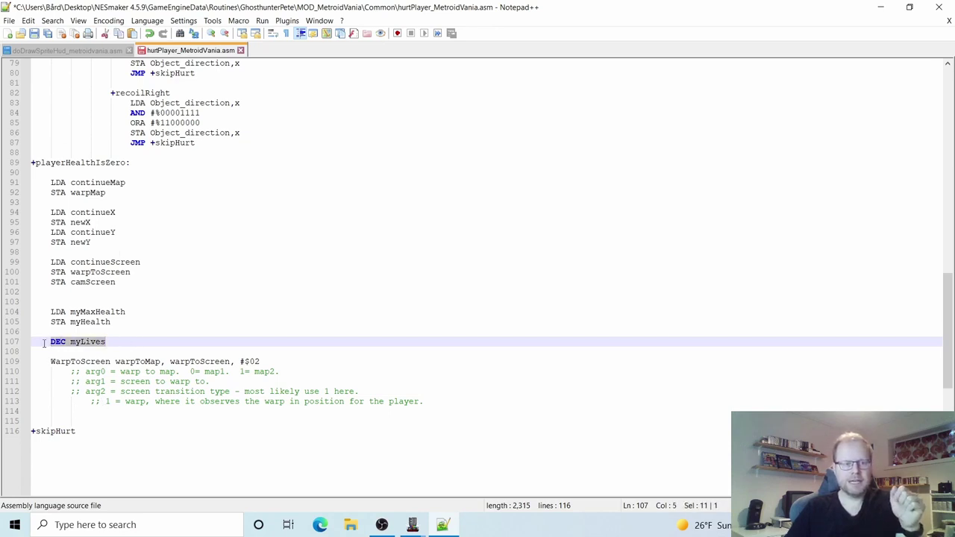
click(165, 340)
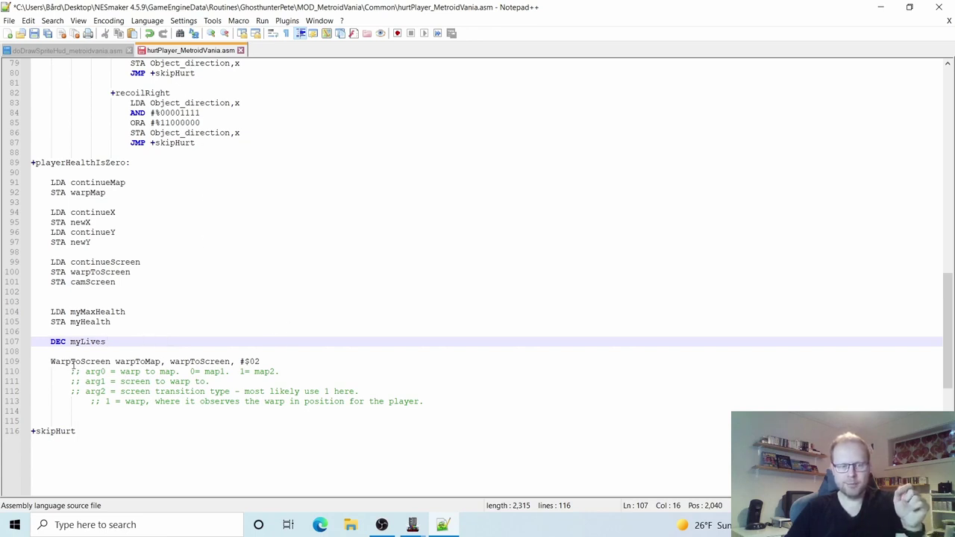
click(137, 330)
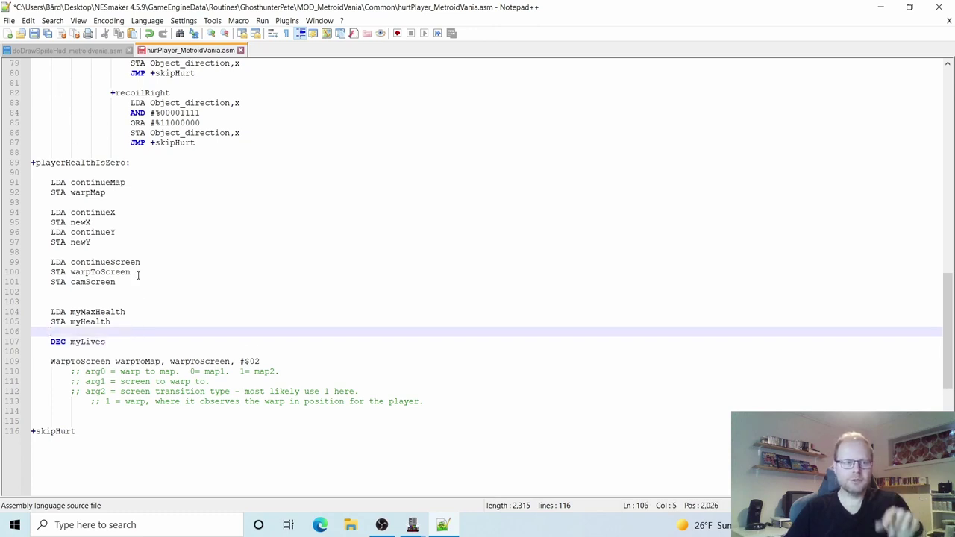
Step: Save the player hurt script, close the Project Settings window and switch to the main NES MAKER window
click(37, 35)
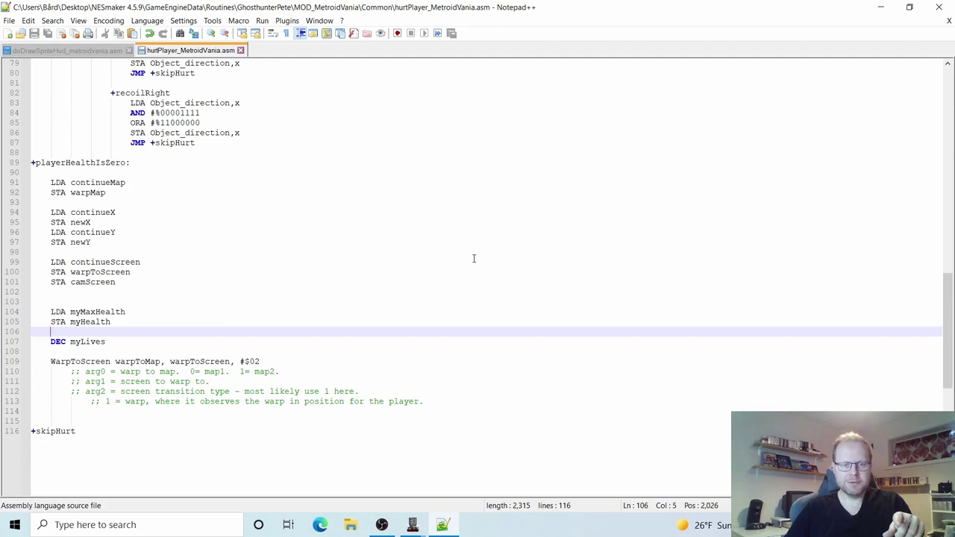
mouse_move(420, 529)
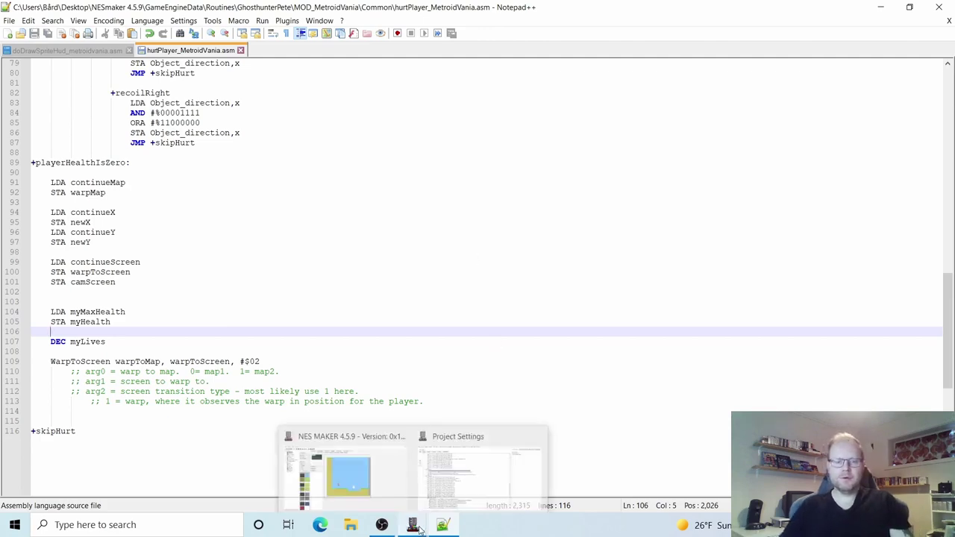
click(534, 434)
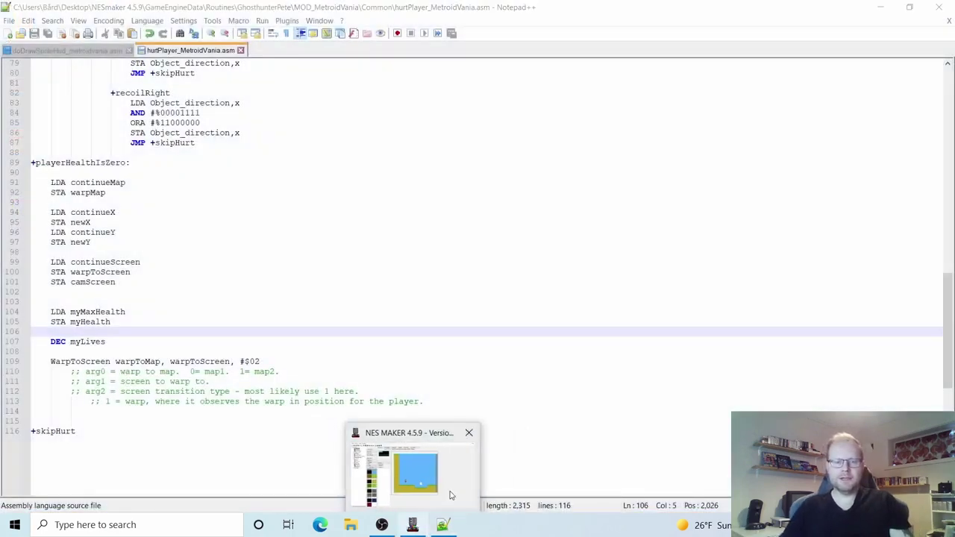
click(440, 476)
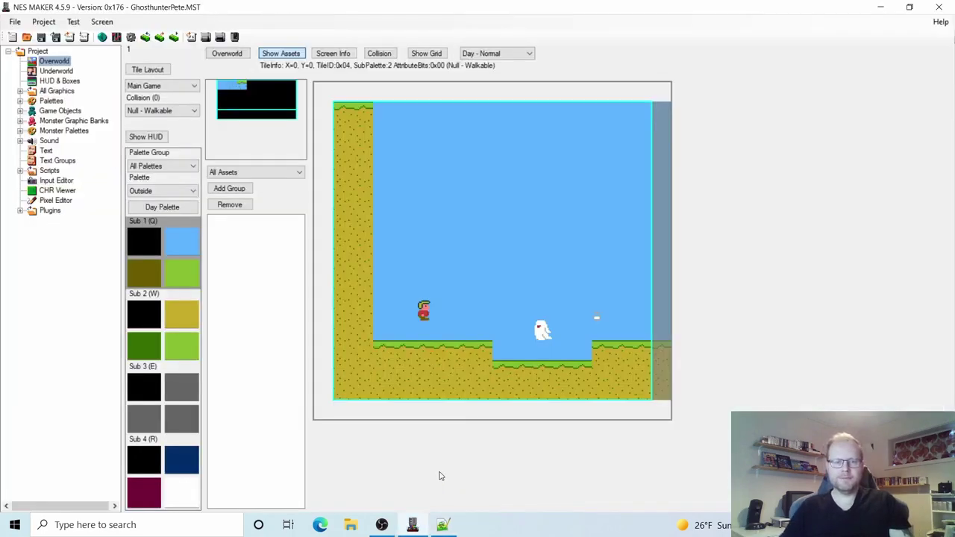
Step: Export and test the game, running the player into the ghost until the health is used up
click(206, 40)
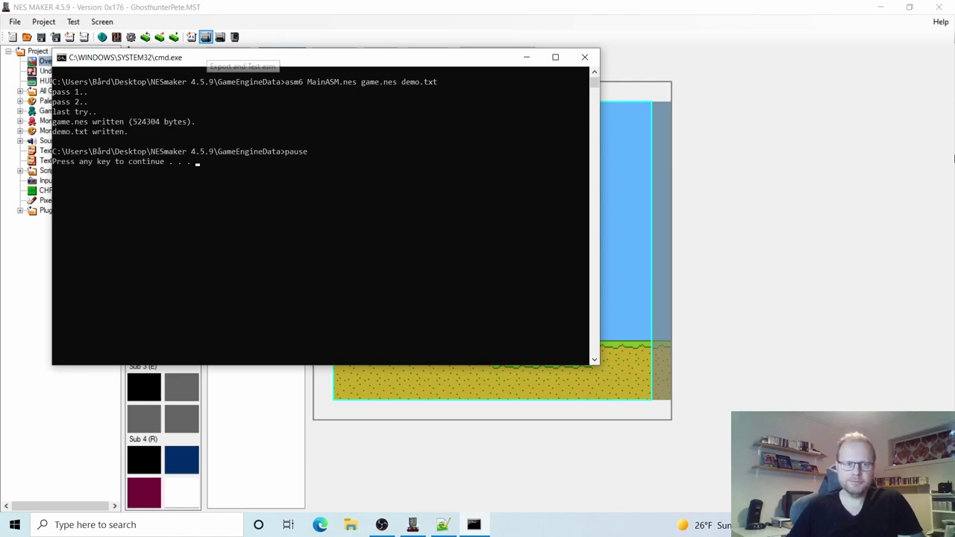
key(Return)
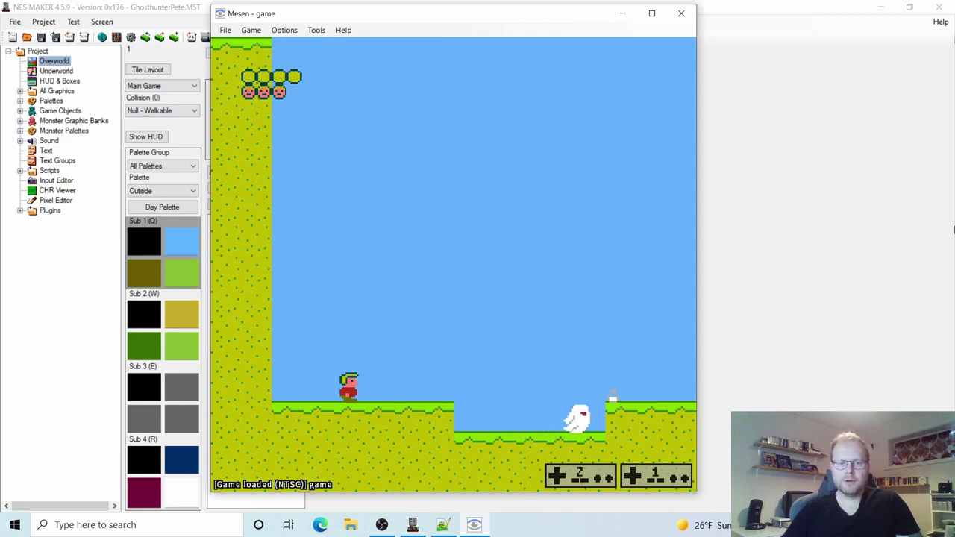
key(Right)
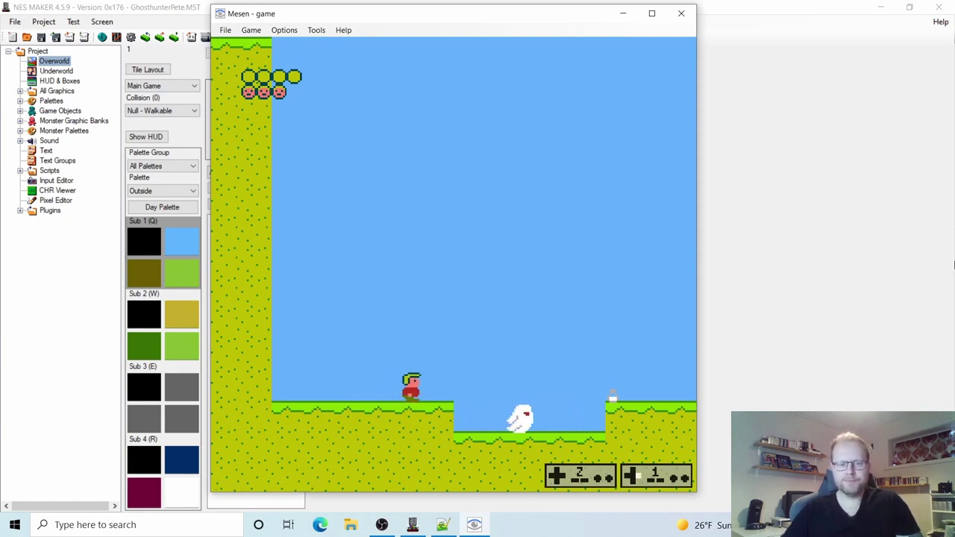
key(Left)
key(s)
key(Right)
key(s)
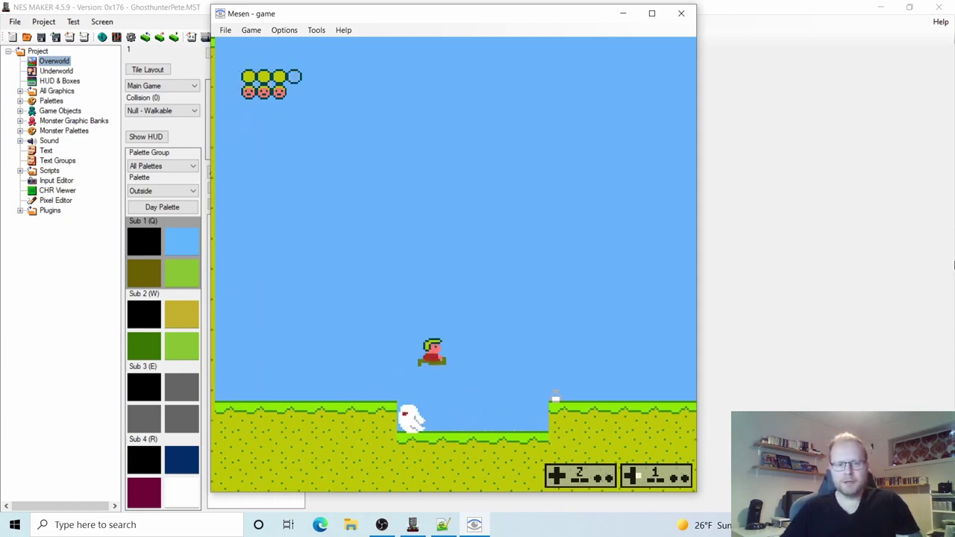
key(Left)
key(s)
key(Right)
key(s)
key(Left)
key(s)
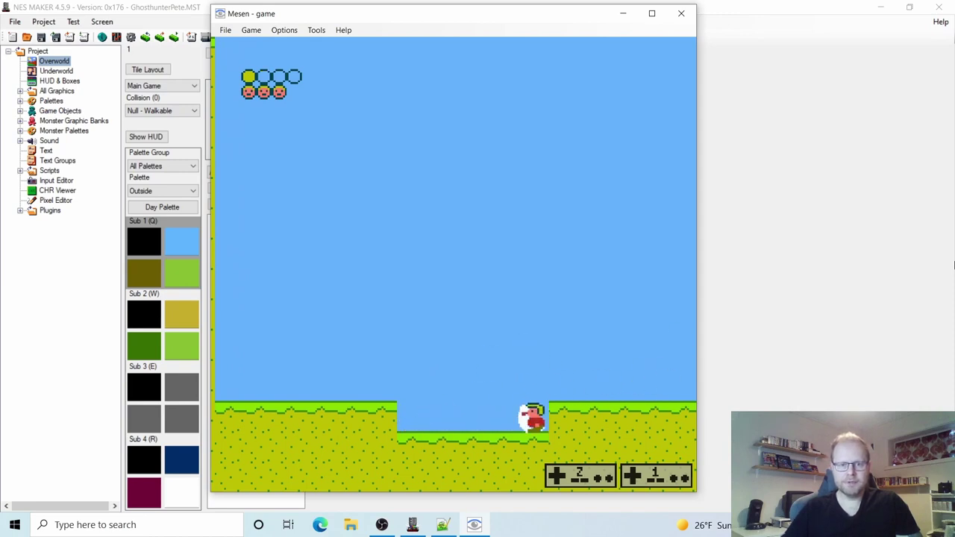
key(Left)
key(s)
key(s)
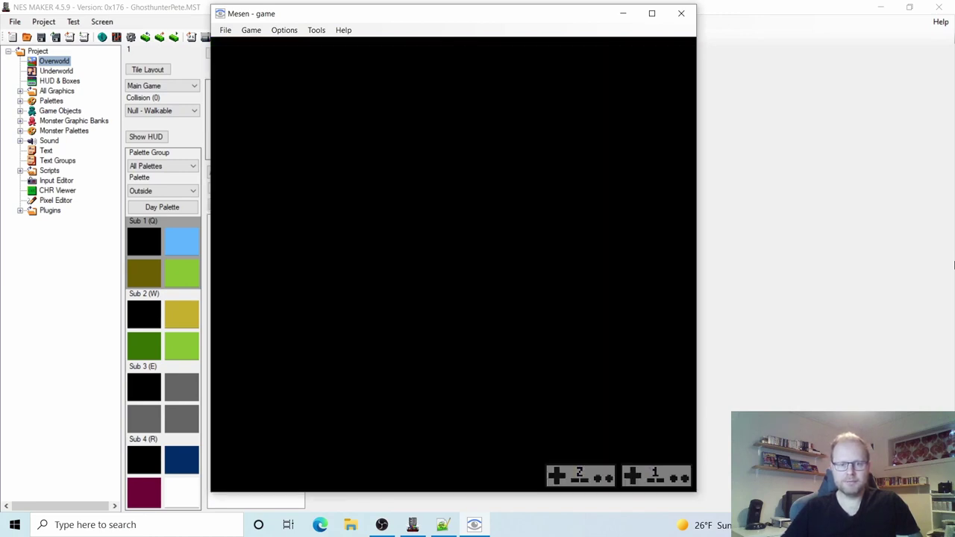
Step: Drain the player's health against the ghost a second time to check the life subtraction
key(Right)
key(s)
key(s)
key(Left)
key(s)
key(Right)
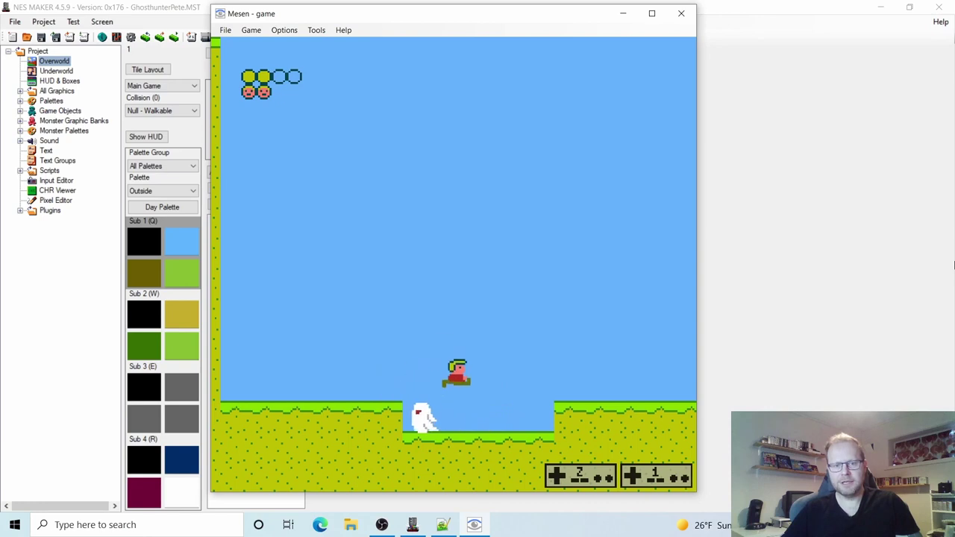
key(s)
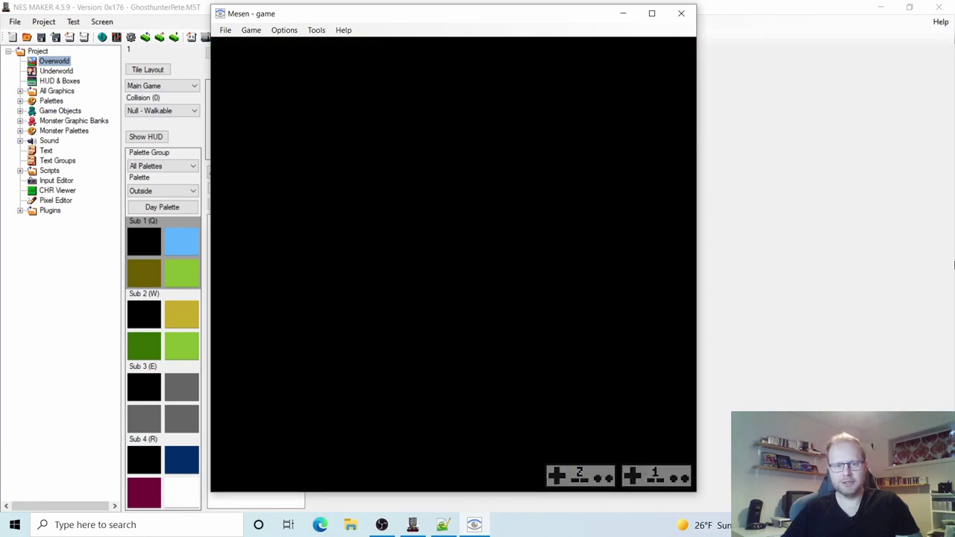
Step: Use up the player's last displayed life by jumping into the ghost until the health is gone
key(Right)
key(s)
key(Left)
key(s)
key(Right)
key(s)
key(Right)
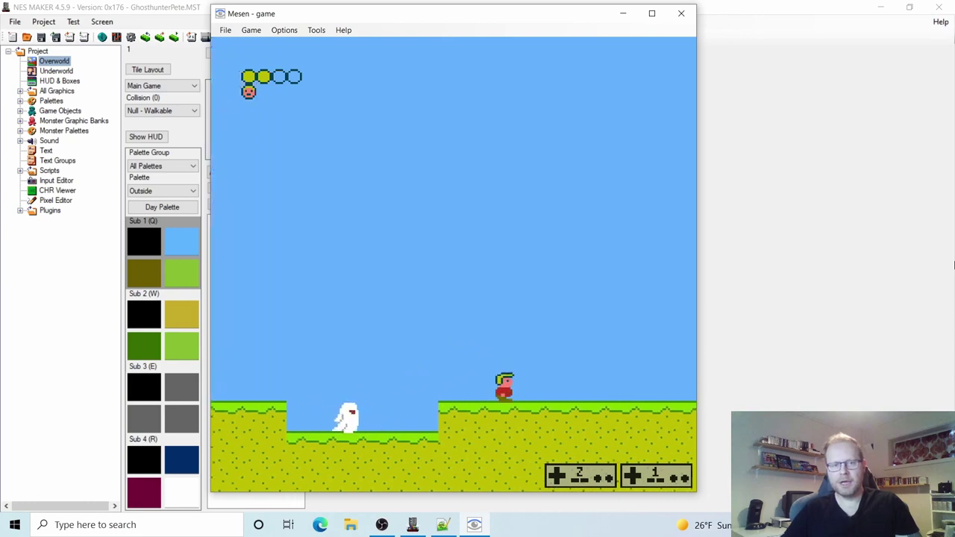
key(Left)
key(s)
key(Left)
key(s)
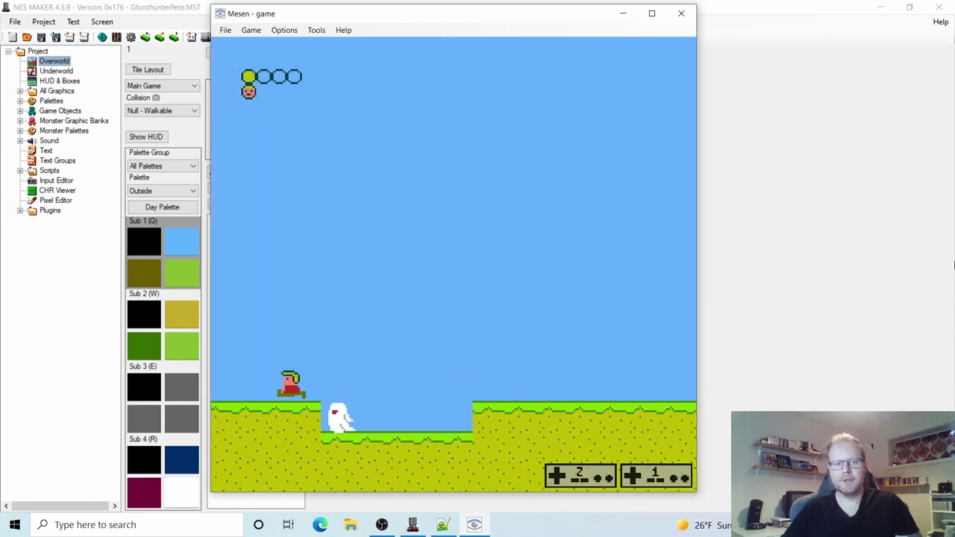
key(Right)
key(s)
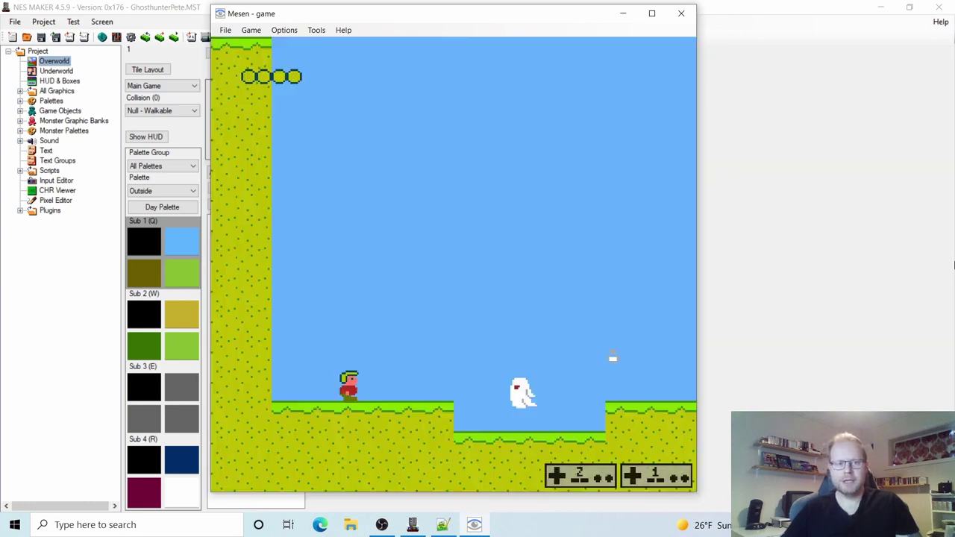
Step: Keep taking ghost hits with no life icons left to test the behaviour, and close the emulator
key(Right)
key(s)
key(Left)
key(s)
key(Right)
key(s)
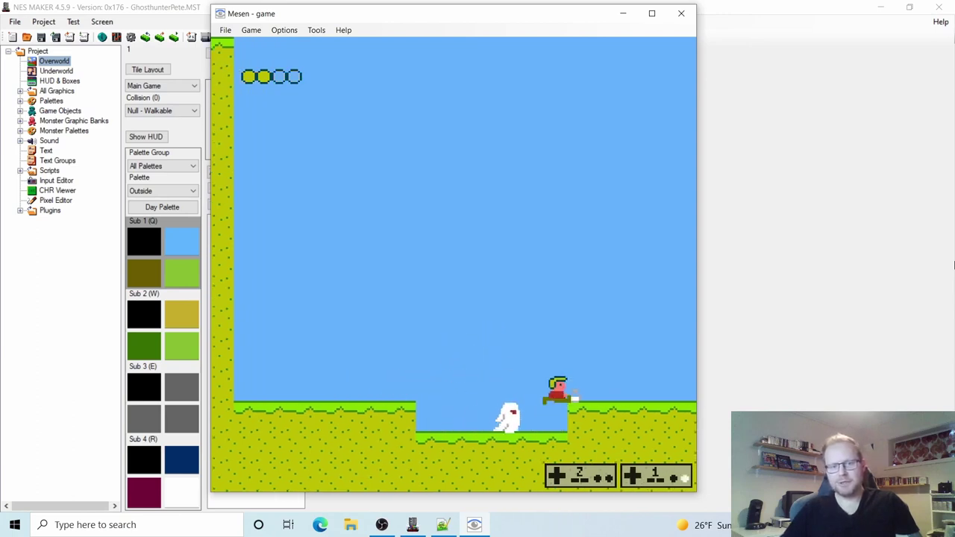
key(Left)
key(s)
key(Right)
key(s)
key(Left)
key(Right)
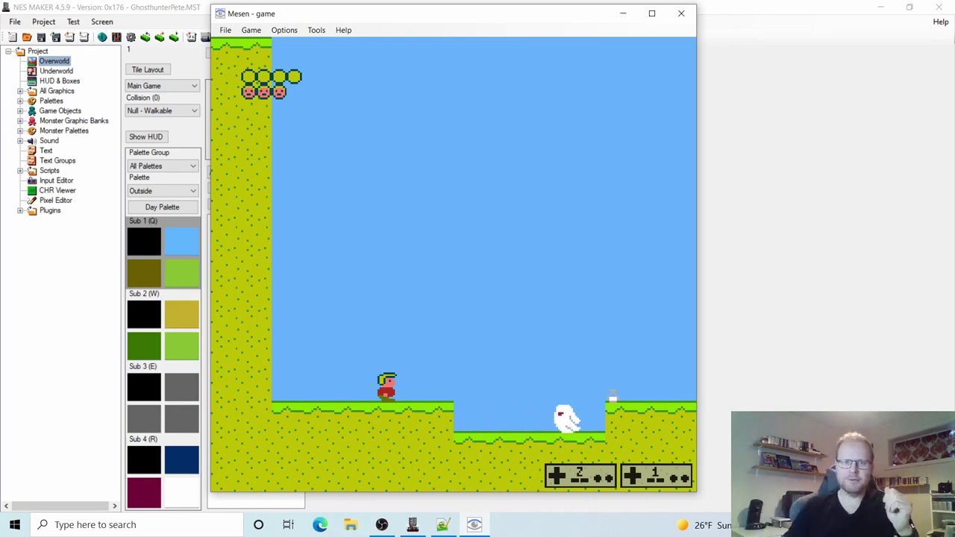
click(683, 13)
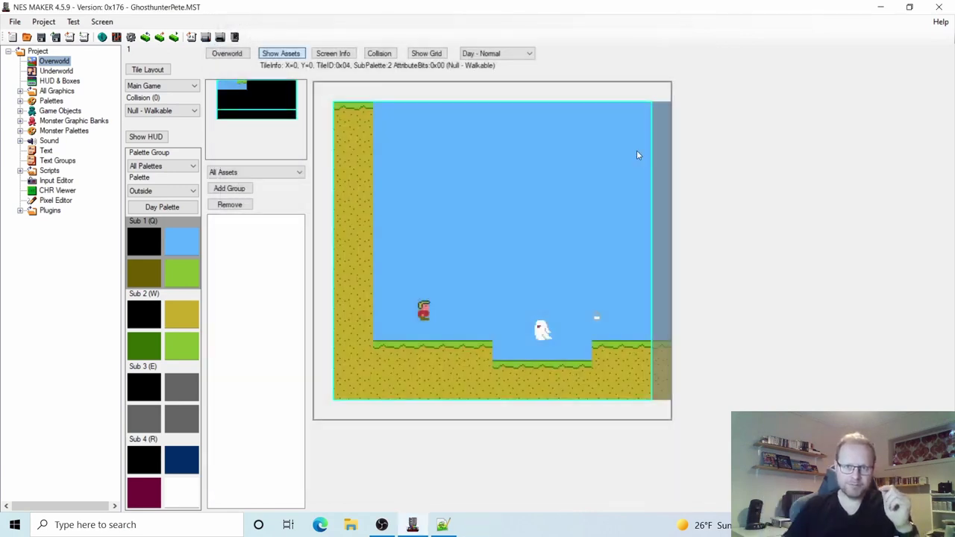
Step: Switch to Notepad++, close the hurtPlayer_MetroidVania.asm and doDrawSpriteHud_metroidvania.asm scripts, and minimize the editor
click(443, 525)
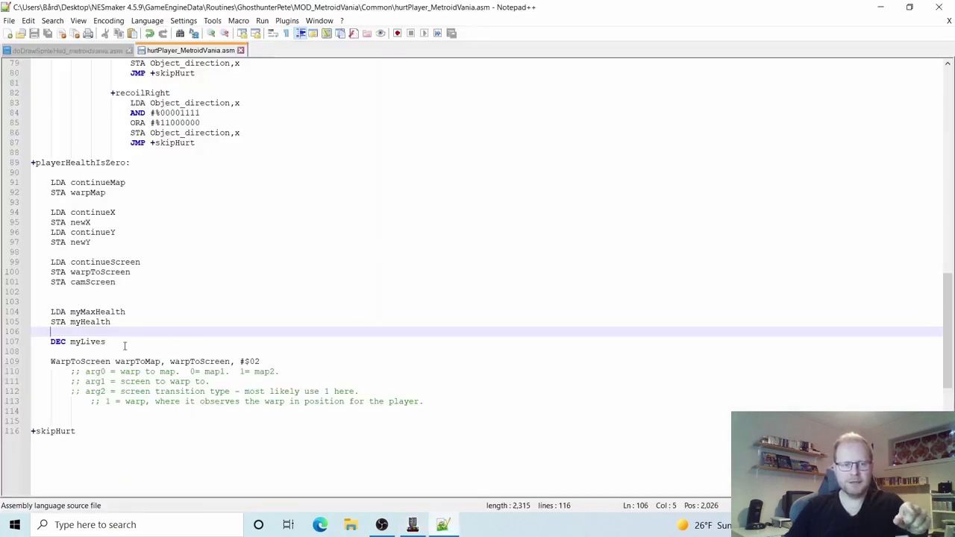
click(115, 343)
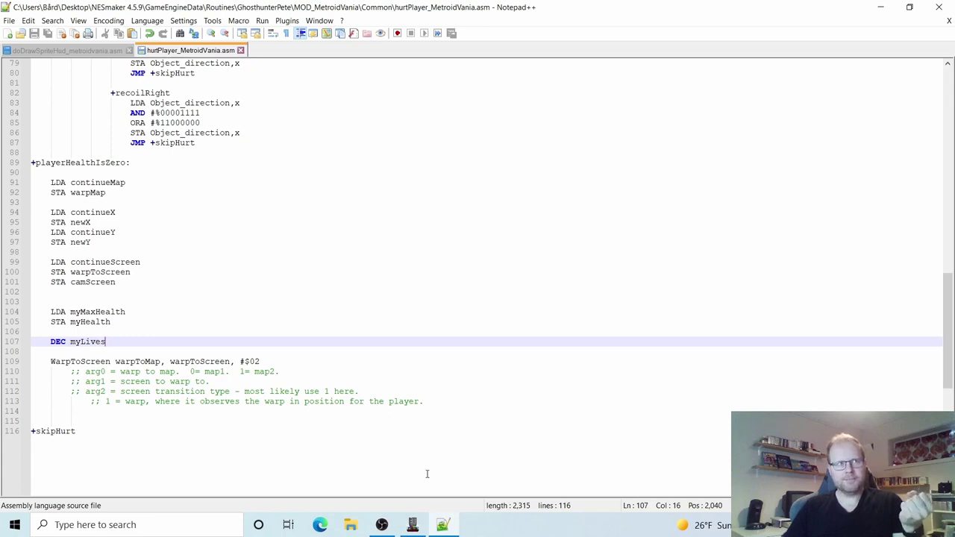
click(240, 50)
click(128, 50)
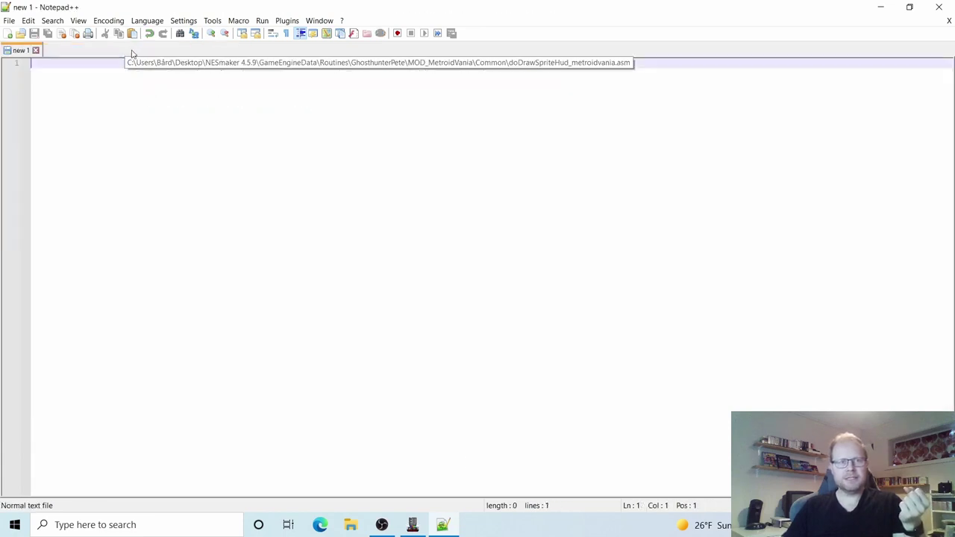
click(880, 7)
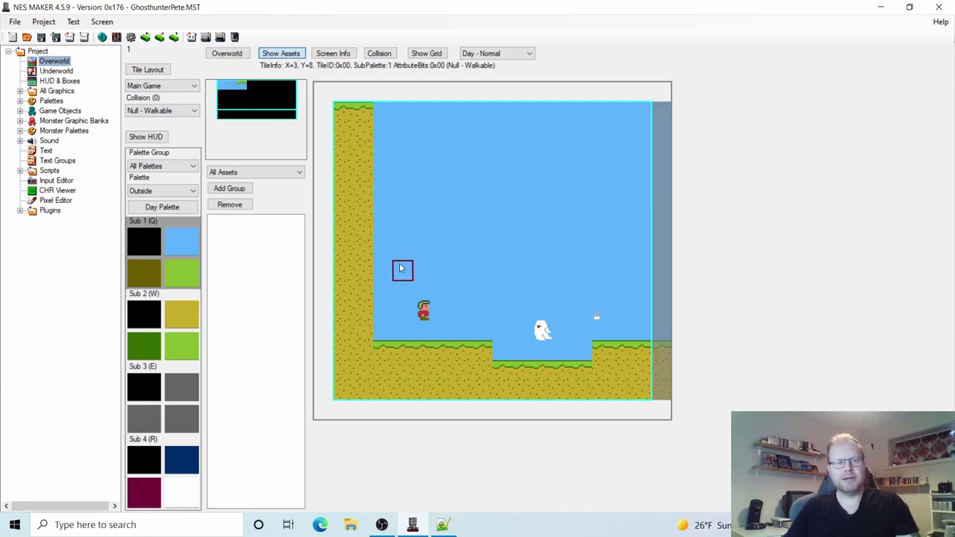
Step: Load the tileset bitmap BckCHR_00.bmp from the GhosthunterPete graphic assets into the Pixel Editor
click(58, 203)
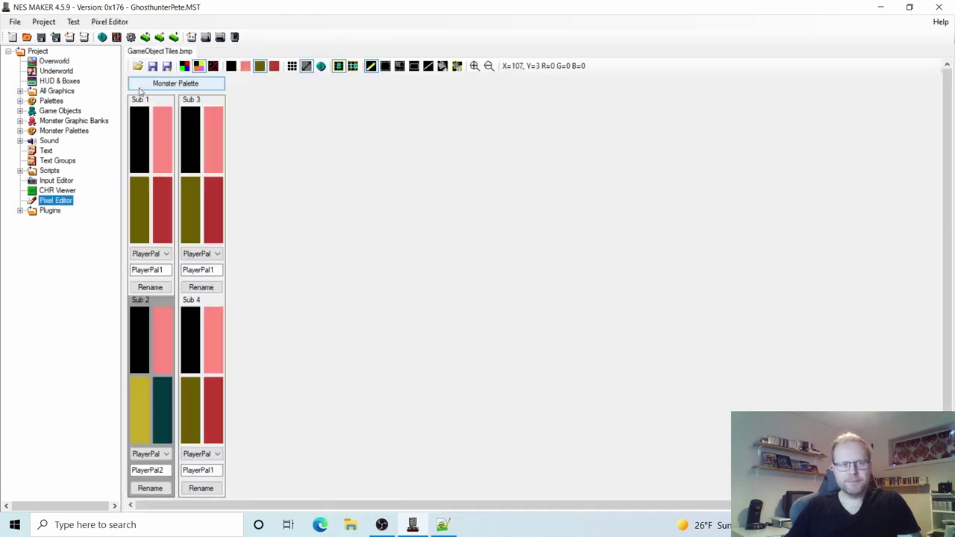
click(138, 66)
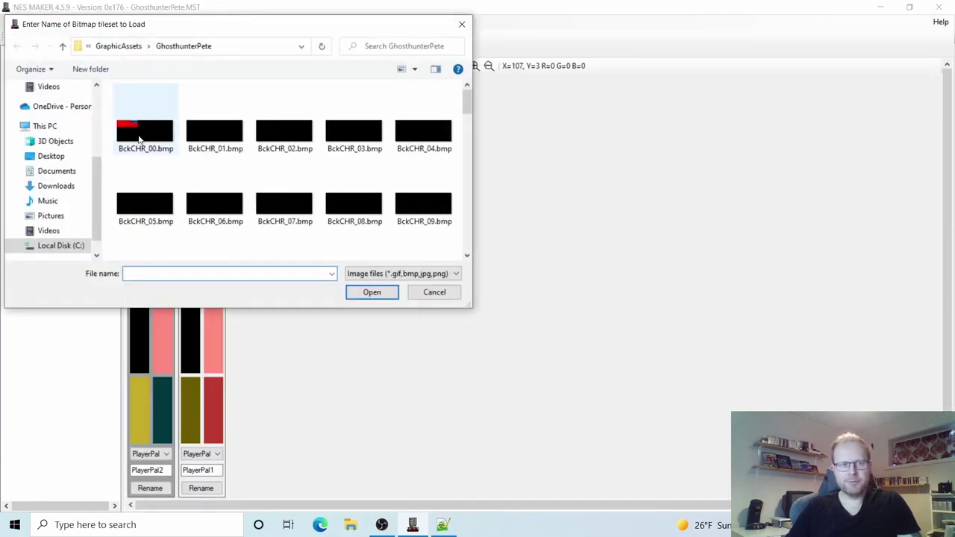
click(142, 131)
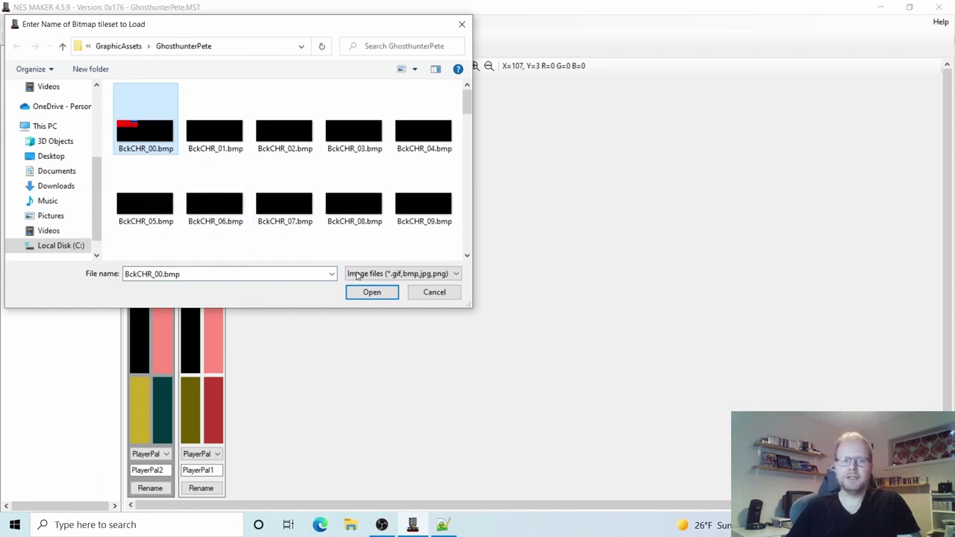
click(390, 295)
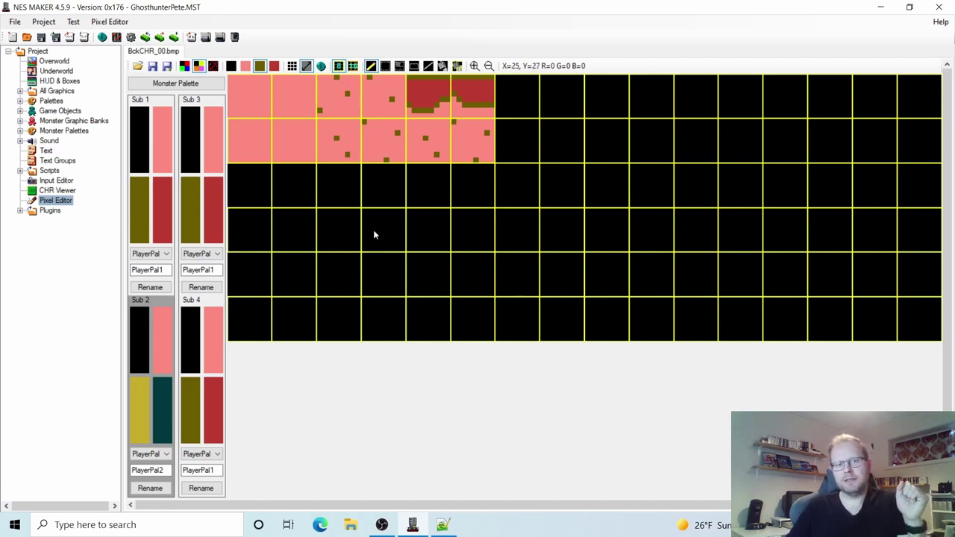
Step: Replace the 8x8 tile grid with the 16x16 one and preview the tileset in background sub-palettes 2 and 3
click(338, 67)
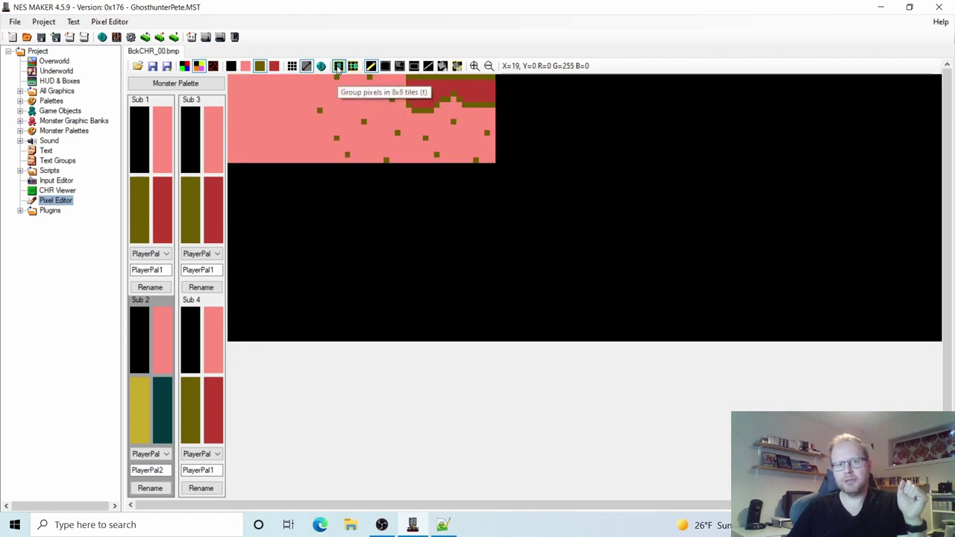
click(353, 68)
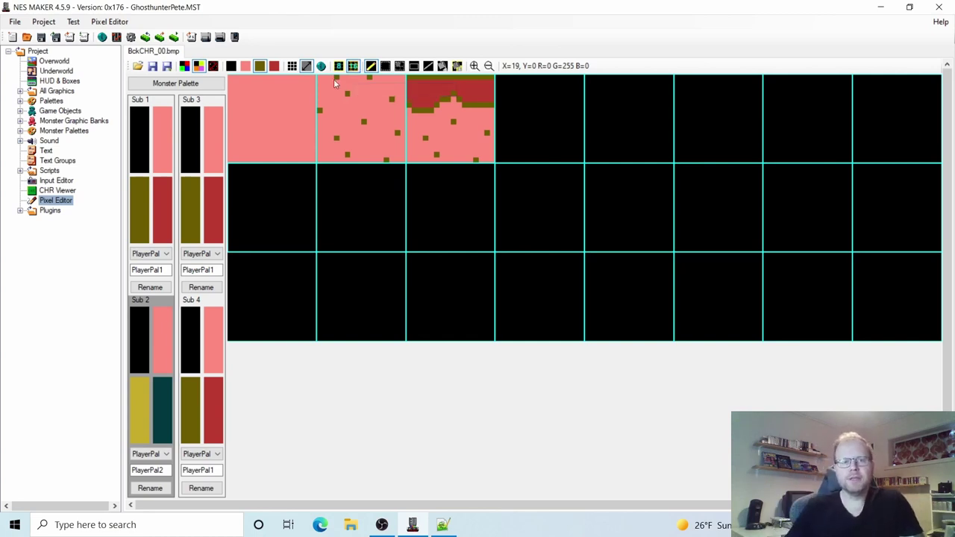
click(170, 85)
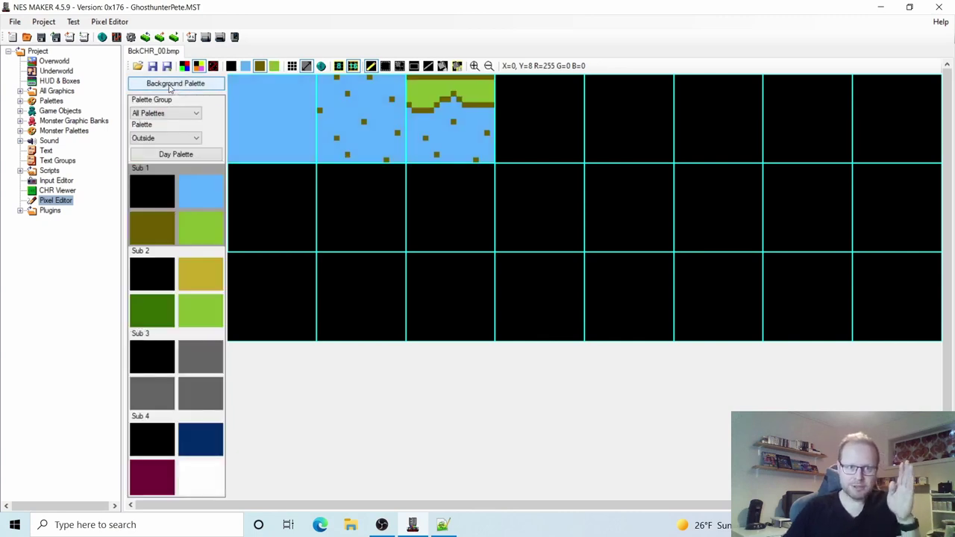
click(191, 270)
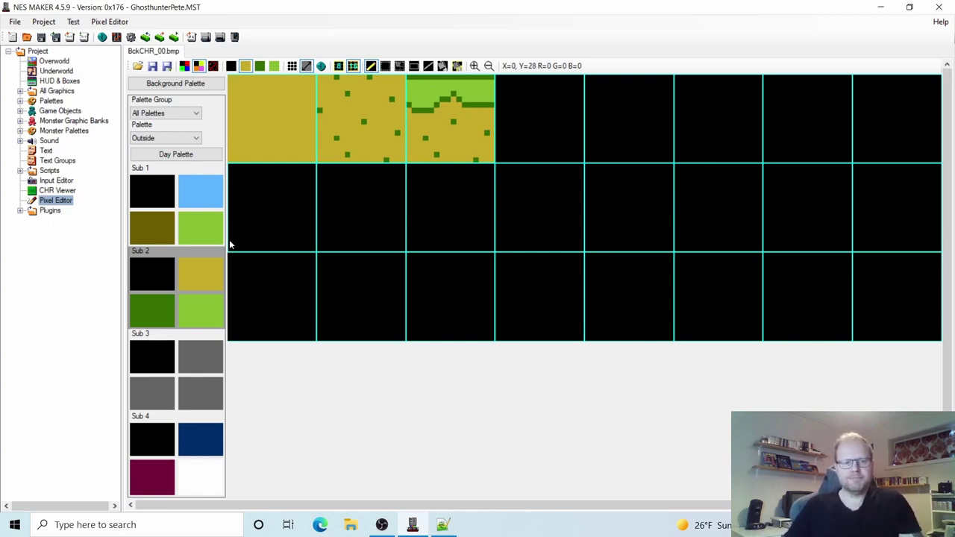
click(195, 361)
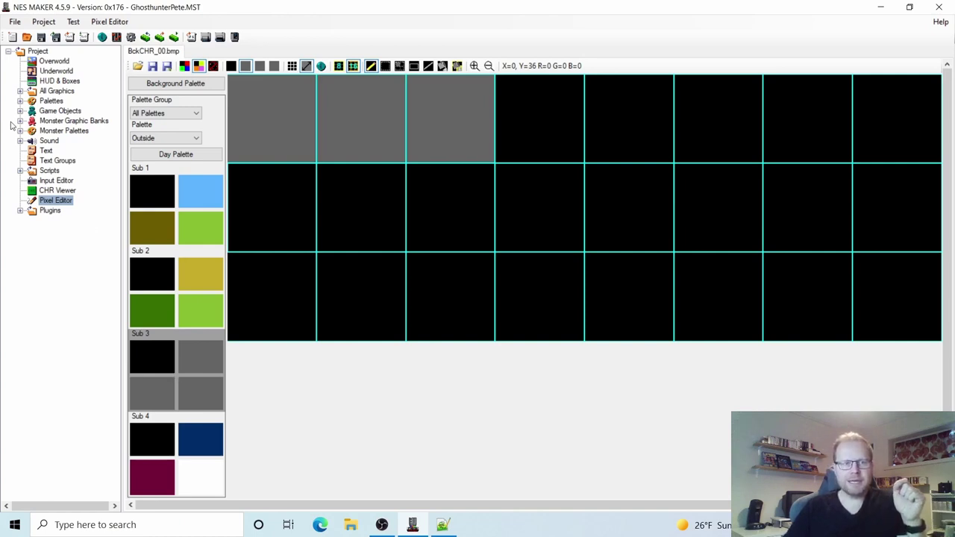
click(20, 101)
click(31, 121)
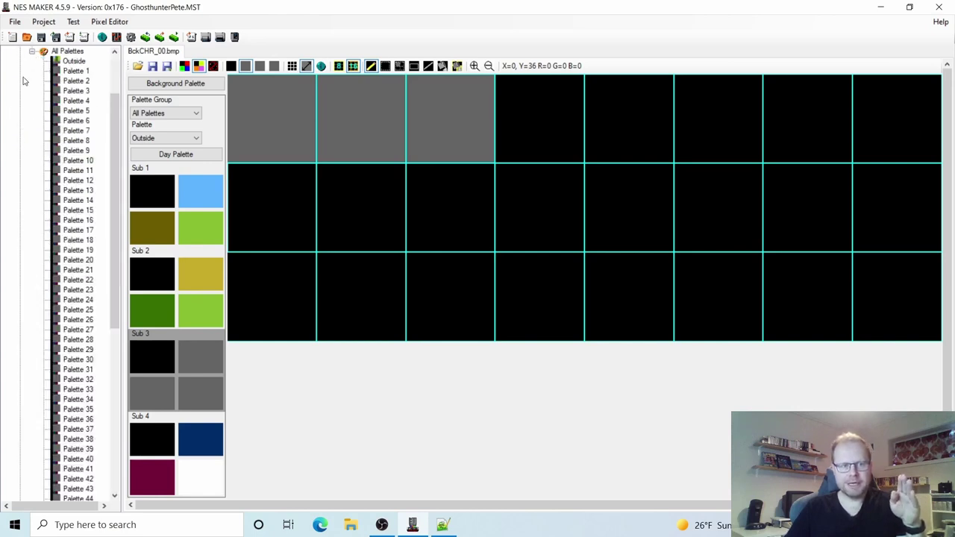
click(31, 51)
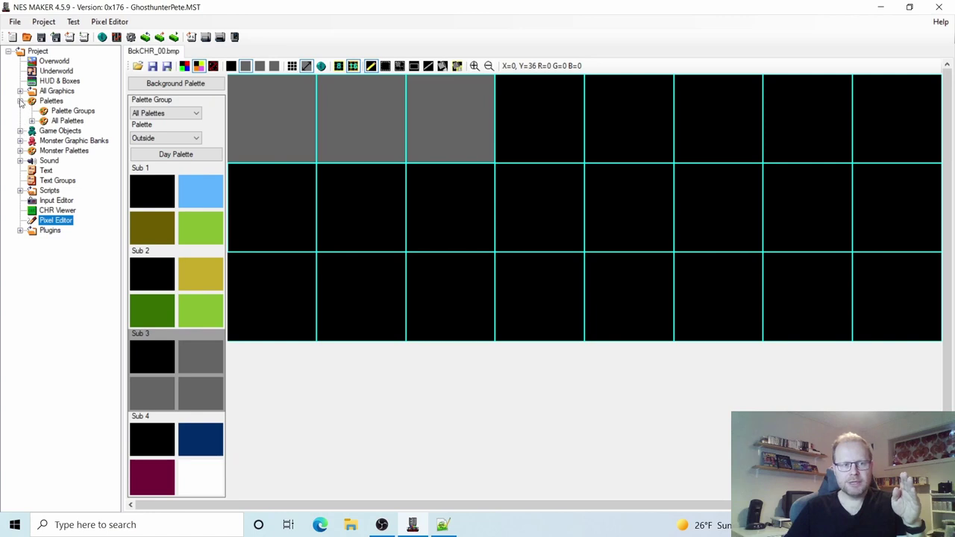
click(20, 101)
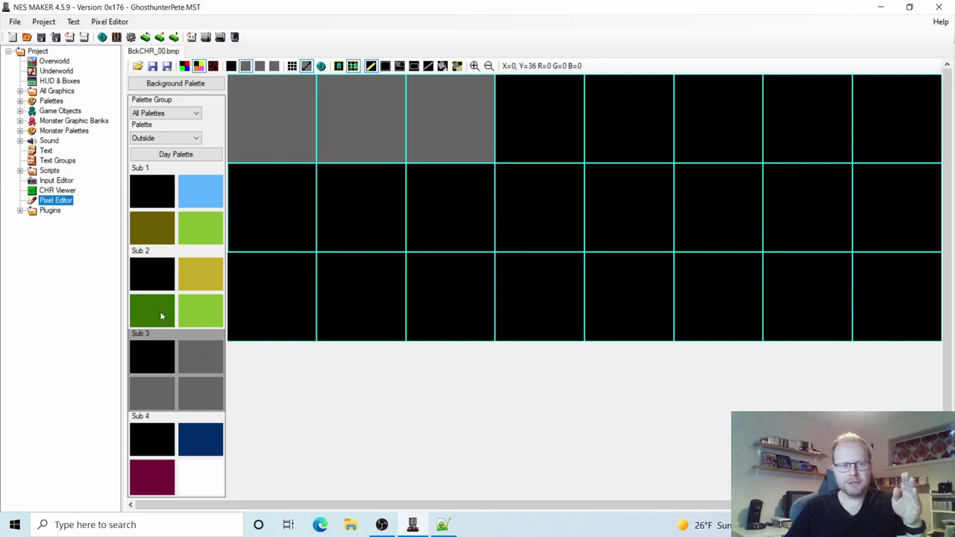
Step: Set the three grey colours of the Outside palette's Sub 3 to light blue 21, white 30 and light grey 10
click(198, 359)
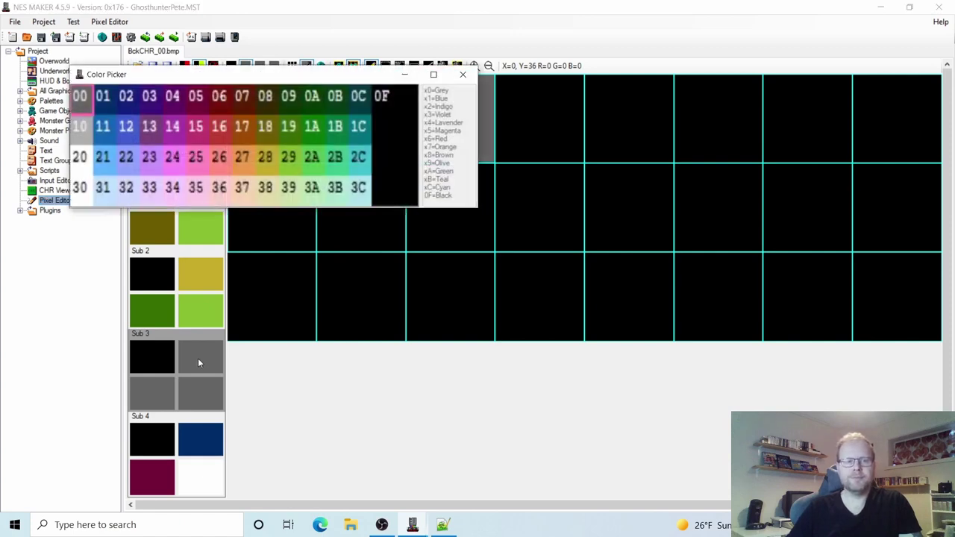
drag(113, 79, 315, 107)
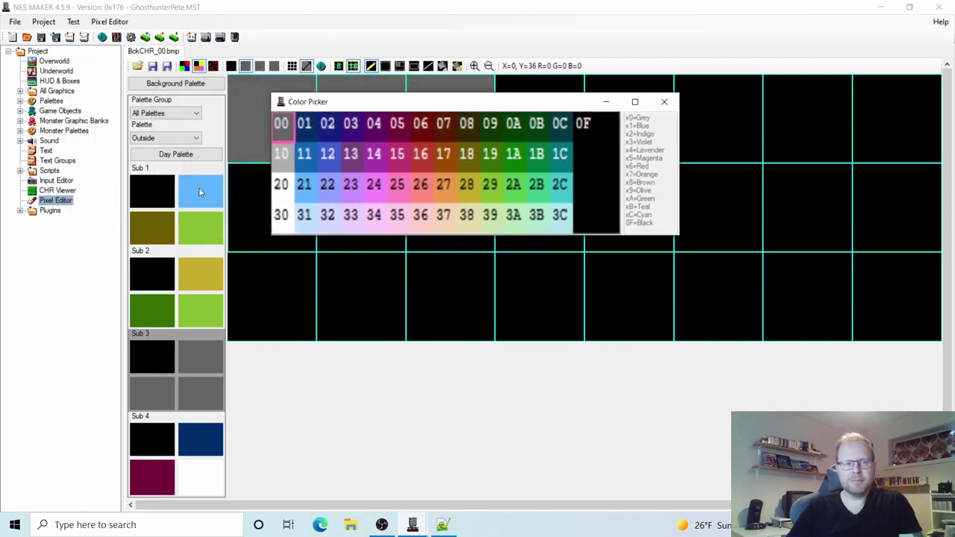
click(306, 183)
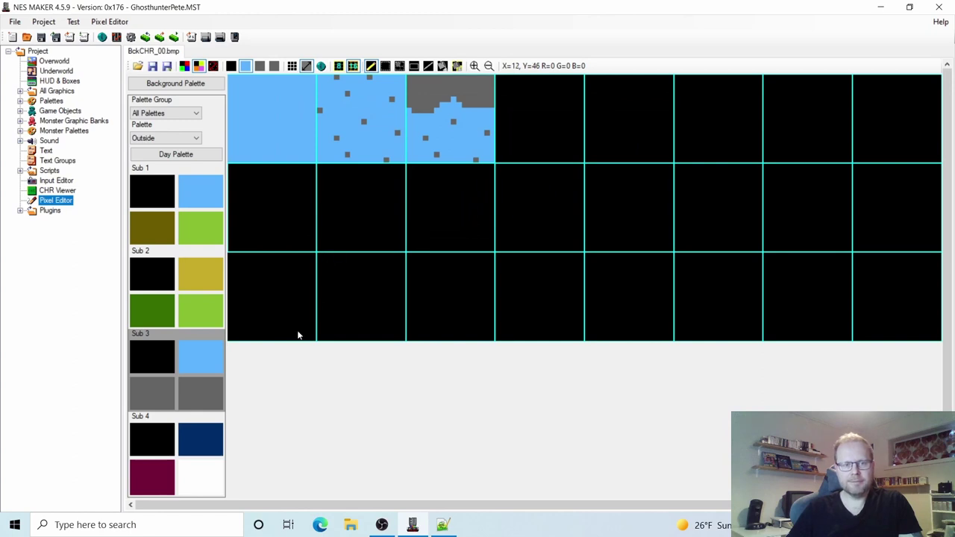
click(151, 392)
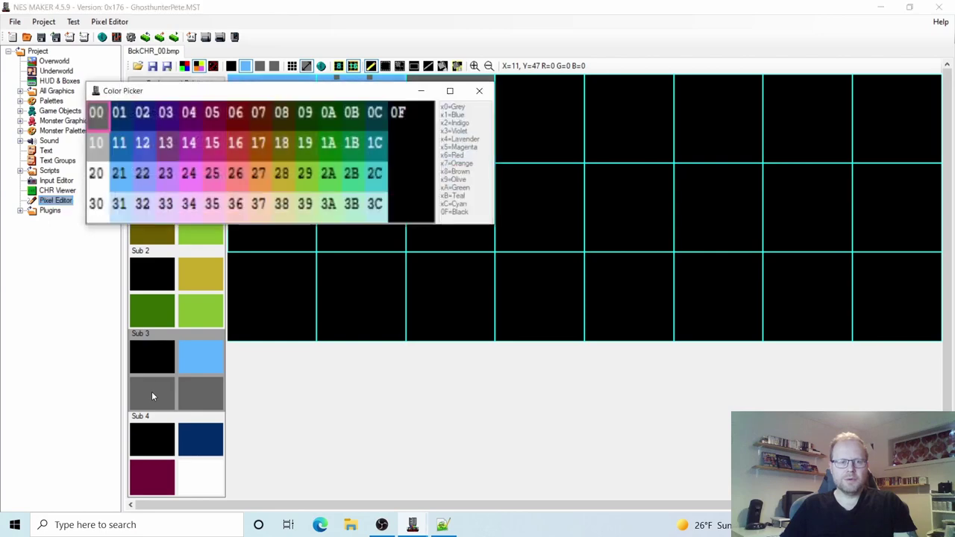
click(104, 211)
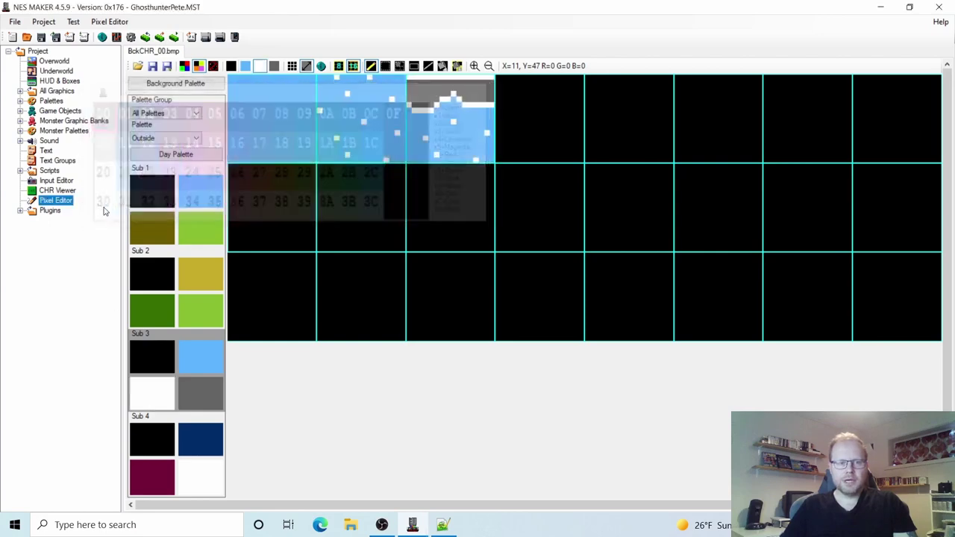
click(205, 392)
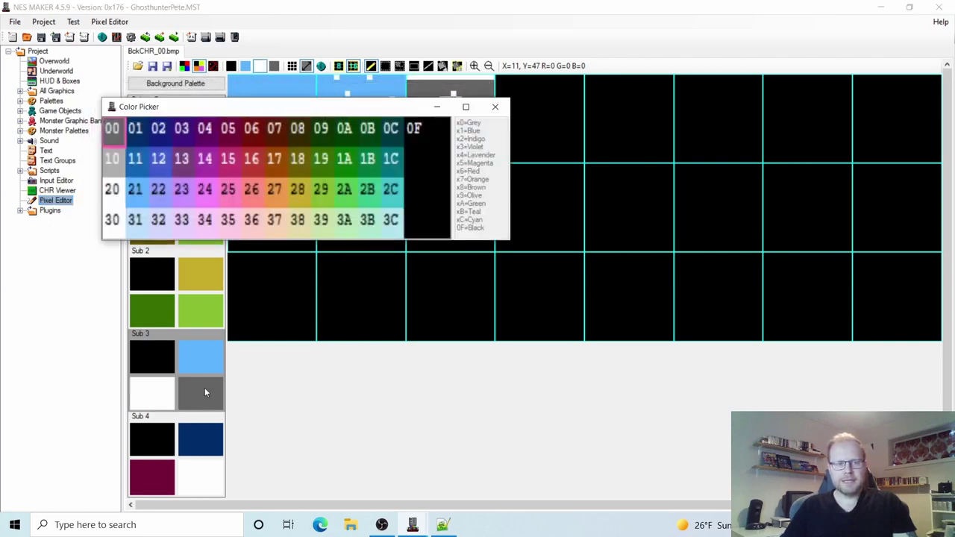
click(113, 160)
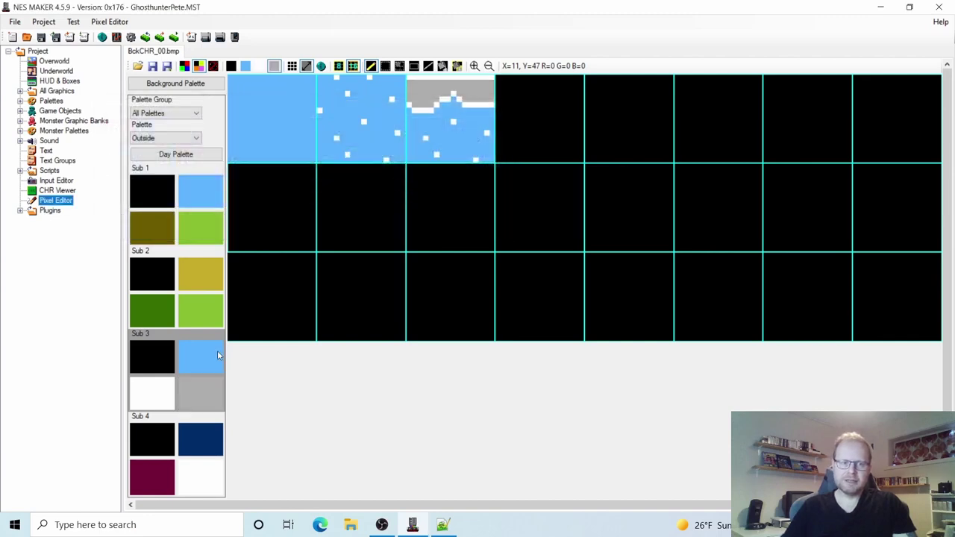
Step: Tile-fill the two empty 16x16 tiles beside the grass-edge tile with the light blue of Sub 3
click(210, 369)
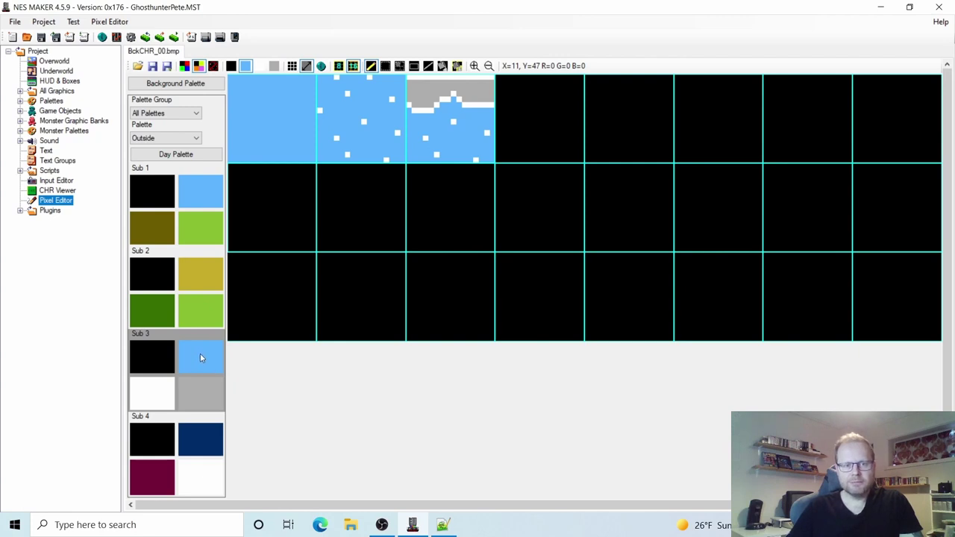
click(458, 65)
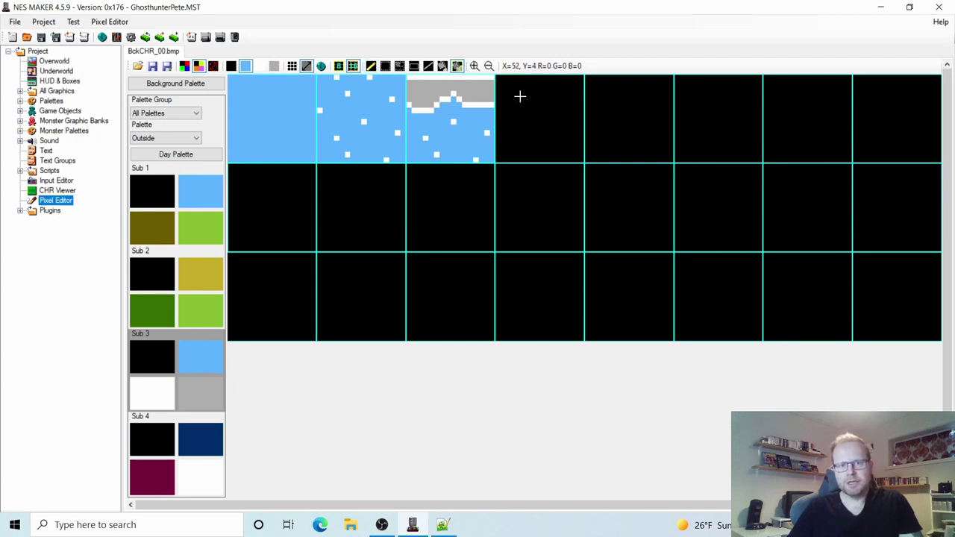
click(522, 93)
click(558, 93)
click(554, 136)
click(514, 142)
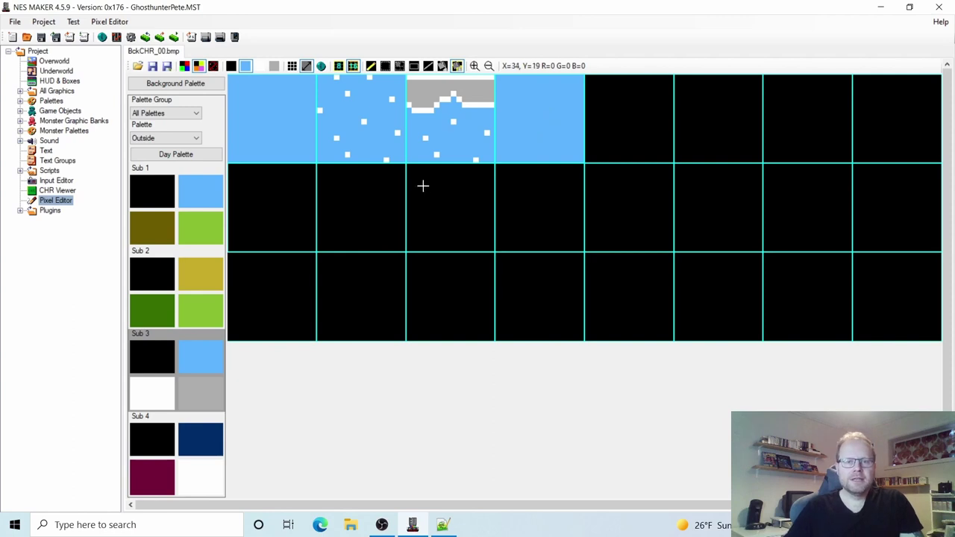
click(606, 91)
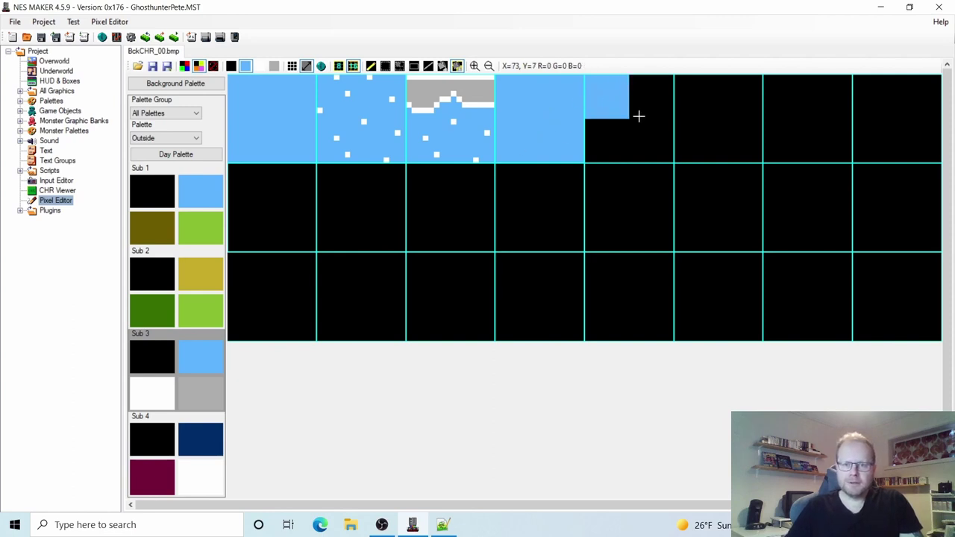
click(638, 112)
click(640, 137)
click(601, 137)
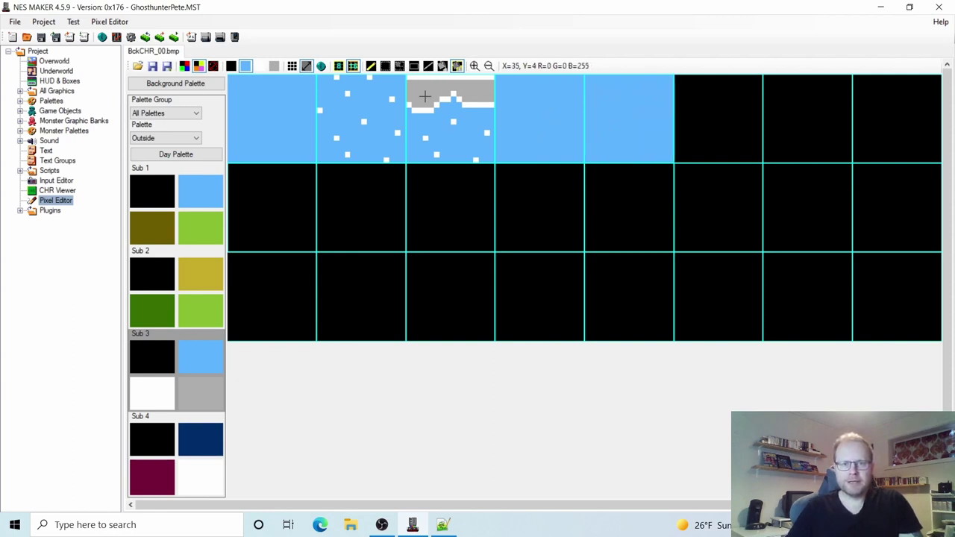
Step: Draw a white cloud outline with the Pencil tool across the two blue tiles, correcting stray pixels with light blue
click(372, 67)
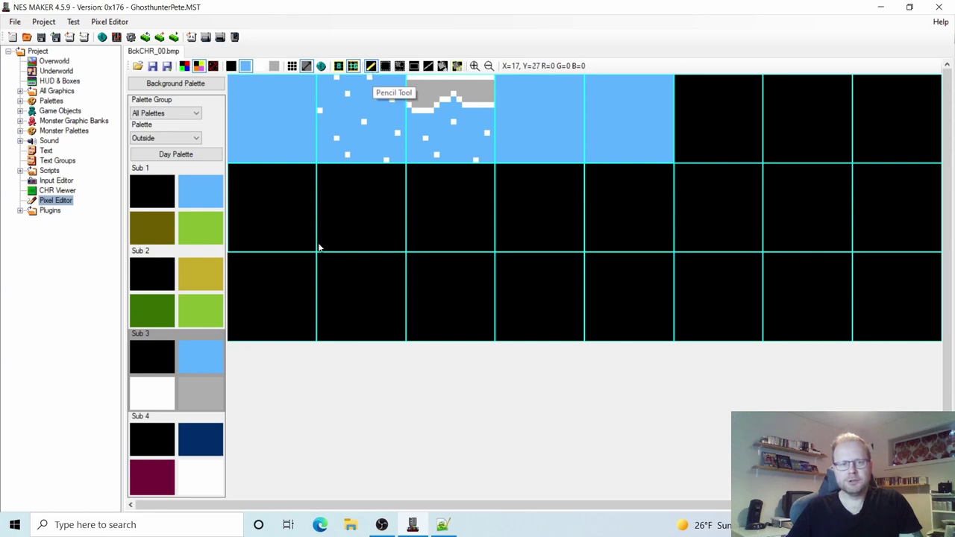
click(154, 398)
mouse_move(607, 144)
mouse_down()
mouse_move(506, 136)
mouse_move(527, 104)
mouse_move(558, 118)
mouse_move(560, 88)
mouse_move(625, 115)
mouse_move(645, 104)
mouse_move(648, 142)
mouse_move(513, 134)
mouse_move(523, 143)
mouse_move(514, 122)
mouse_move(569, 117)
mouse_move(561, 112)
mouse_move(569, 94)
mouse_move(565, 101)
mouse_move(584, 95)
mouse_move(537, 127)
mouse_move(507, 123)
mouse_up()
click(188, 346)
mouse_move(627, 109)
mouse_down()
mouse_move(544, 107)
mouse_move(548, 129)
mouse_up()
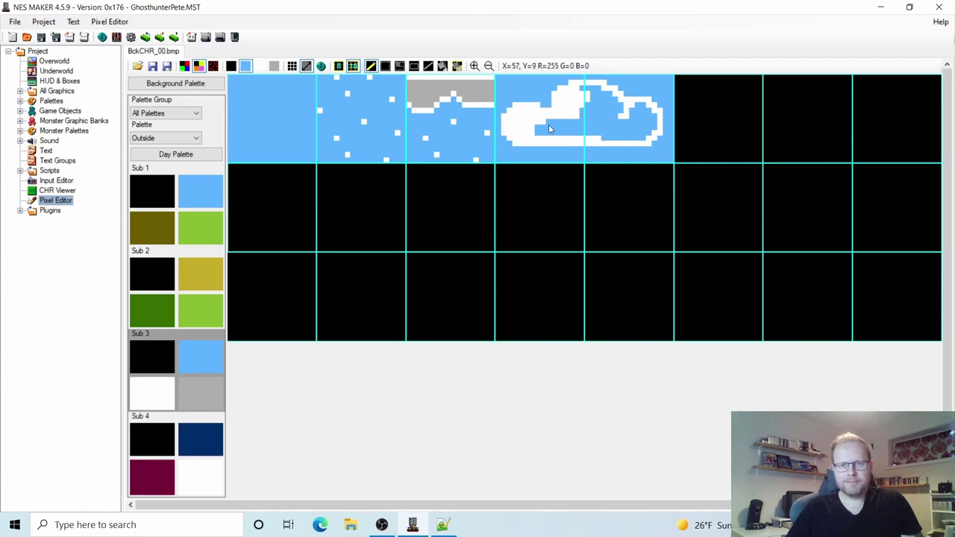
Step: Fill the inside of the cloud with white
click(170, 397)
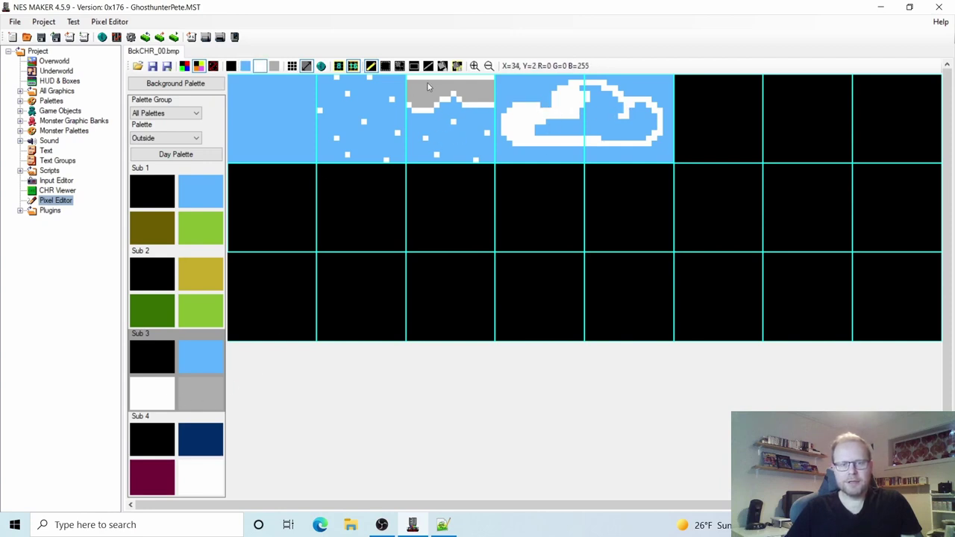
click(414, 67)
drag(530, 113, 650, 139)
mouse_move(580, 88)
mouse_down()
mouse_move(613, 142)
mouse_move(649, 141)
mouse_move(613, 106)
mouse_move(607, 113)
mouse_move(639, 111)
mouse_move(656, 138)
mouse_up()
Step: Shade the cloud's right-hand edges and underside with light grey pixels and touch up the shading in white
click(371, 67)
click(201, 398)
click(606, 86)
mouse_move(609, 94)
mouse_down()
mouse_move(609, 114)
mouse_move(615, 94)
mouse_up()
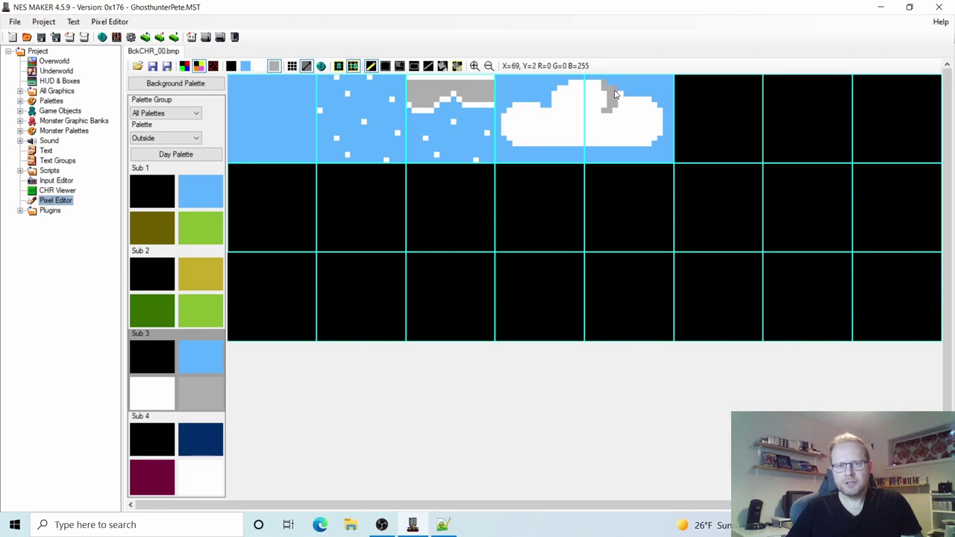
mouse_move(663, 123)
mouse_down()
mouse_move(638, 142)
mouse_move(564, 141)
mouse_up()
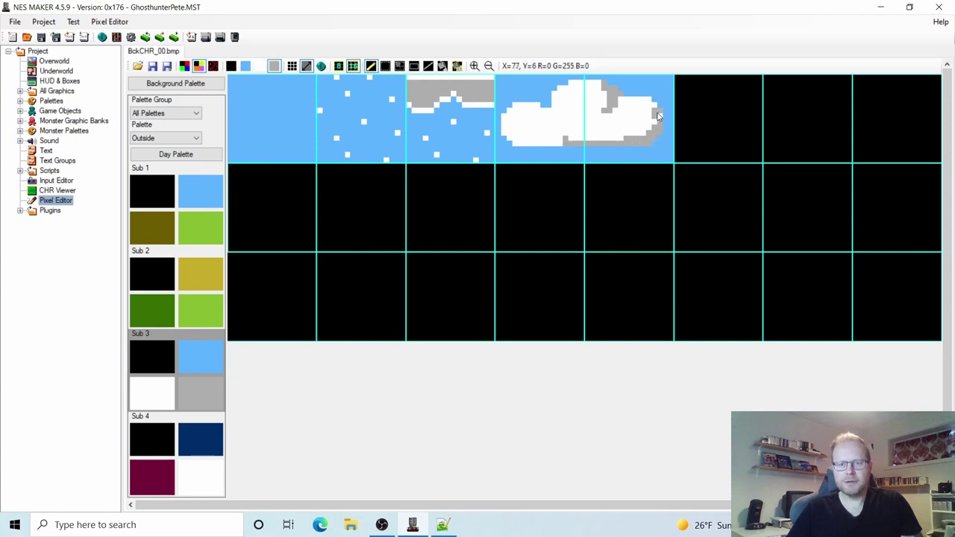
click(159, 396)
drag(653, 116, 654, 110)
click(566, 138)
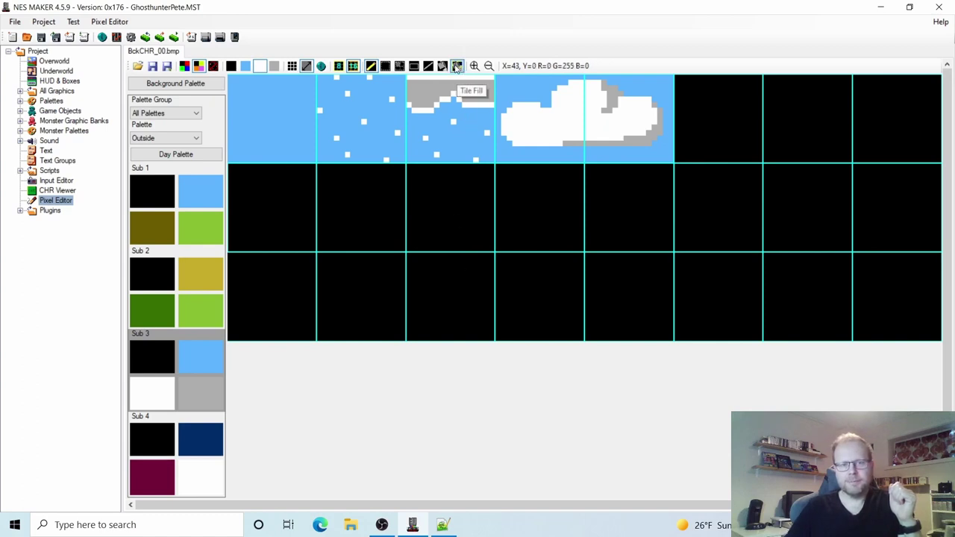
Step: Fill the two tiles beside the cloud with Sub 1 light blue and draw a light green triangular peak outline across them
click(197, 191)
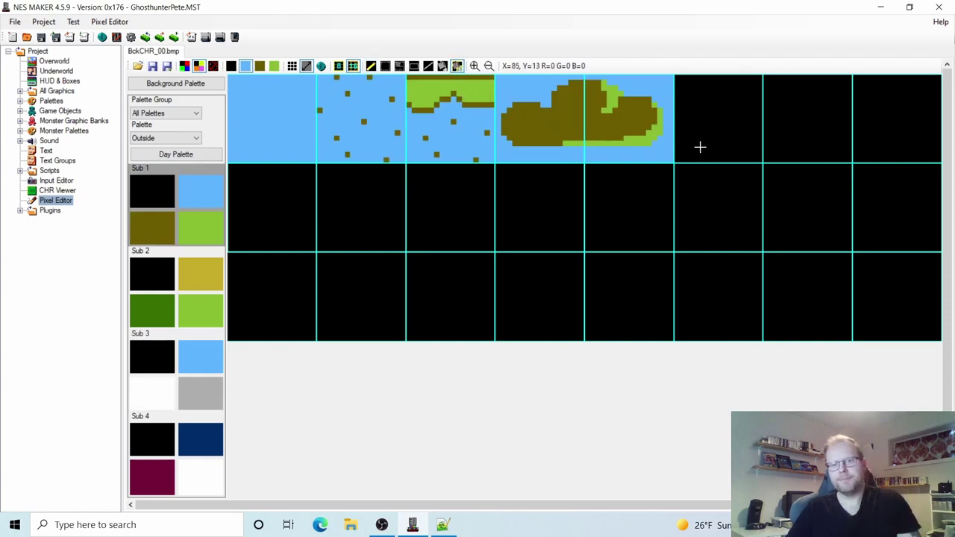
mouse_move(699, 147)
mouse_down()
mouse_move(699, 112)
mouse_move(731, 109)
mouse_move(774, 139)
mouse_move(784, 113)
mouse_move(838, 98)
mouse_move(831, 136)
mouse_up()
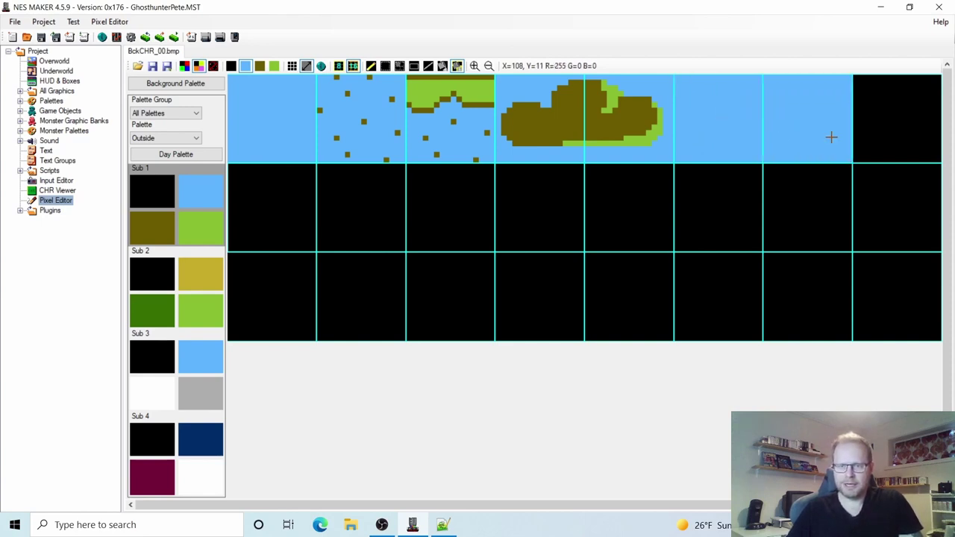
click(428, 67)
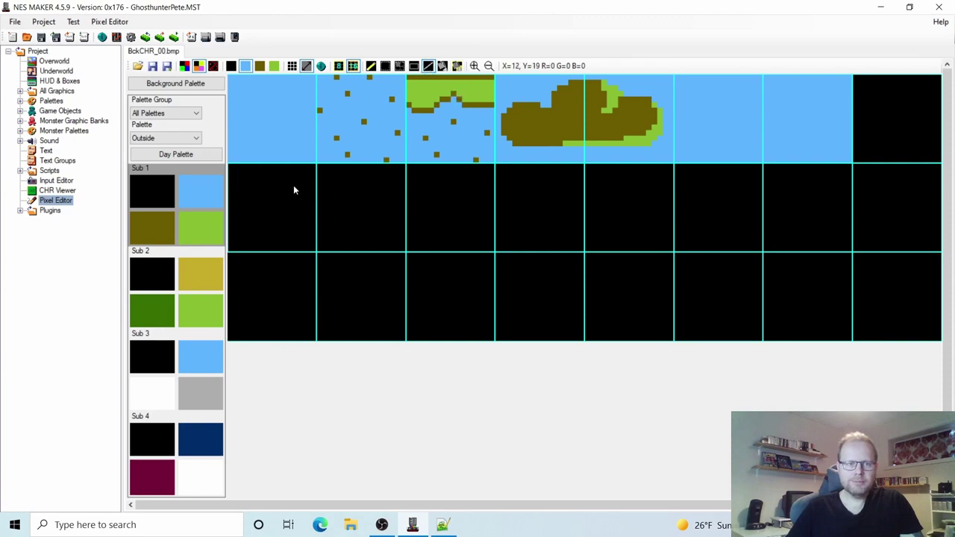
click(192, 233)
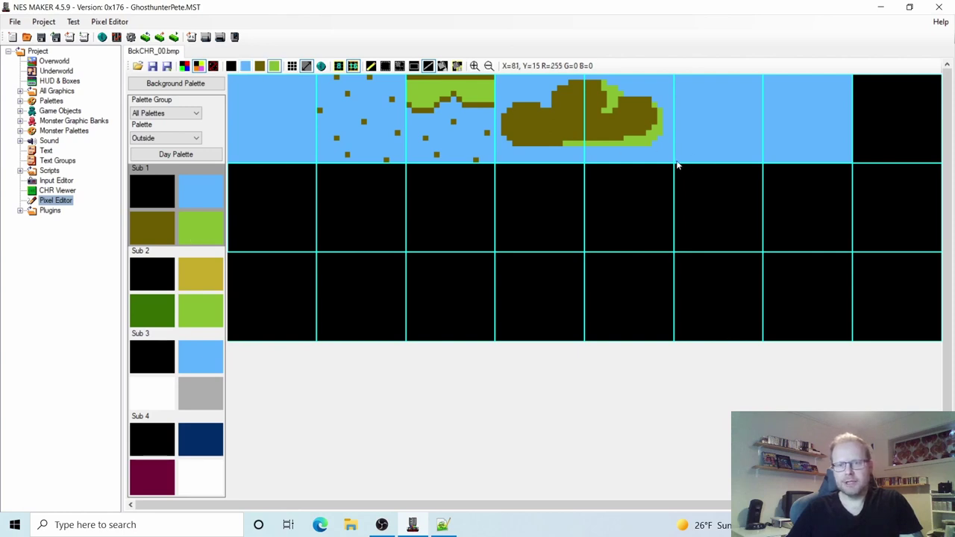
drag(678, 159, 849, 162)
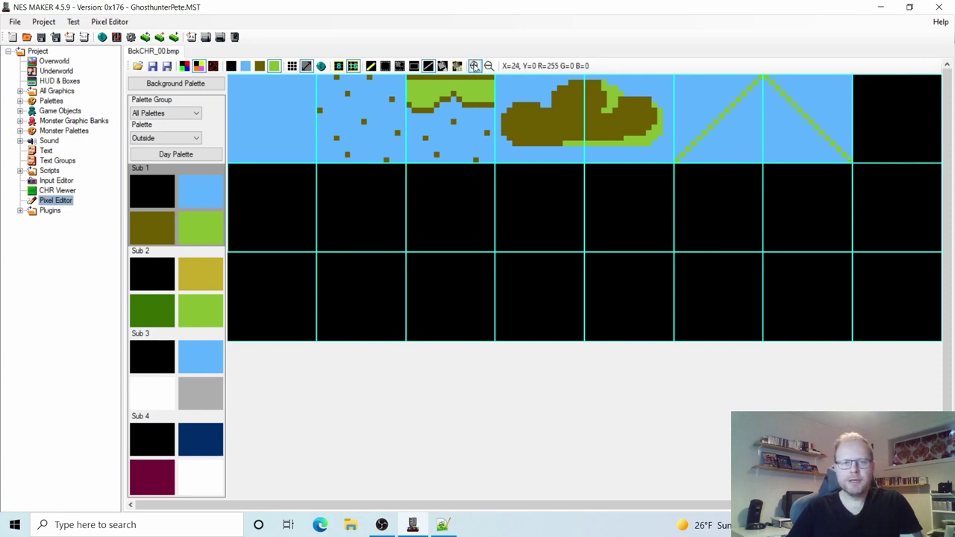
Step: Fill the mountain's left half and the lower inner block of its right half with Sub 1 brown, using Tile Fill and the Pencil
click(458, 66)
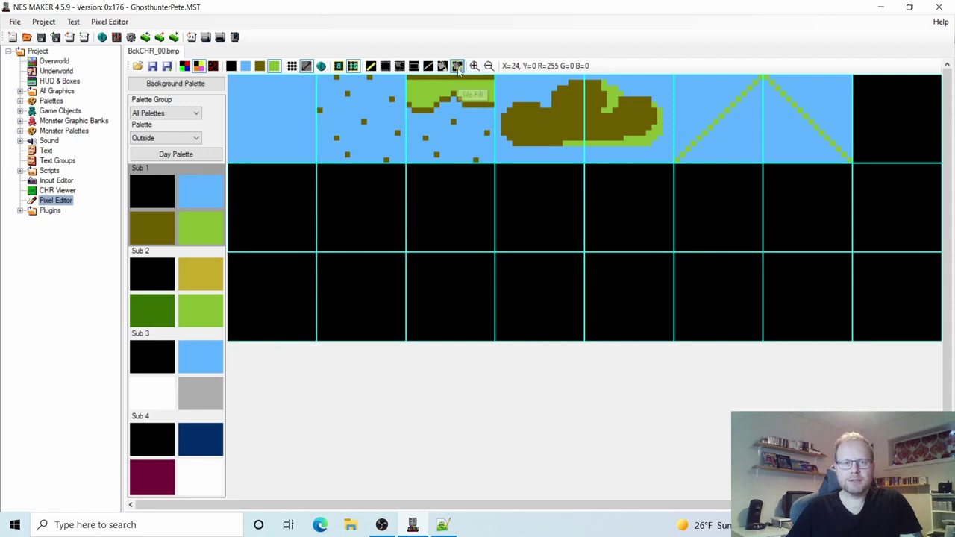
click(159, 235)
click(731, 140)
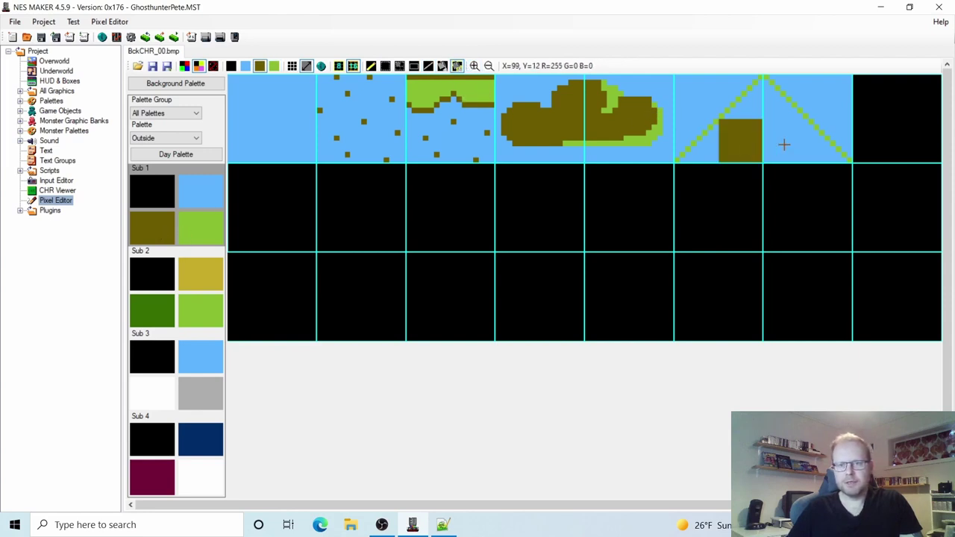
click(783, 144)
click(371, 67)
mouse_move(683, 167)
mouse_down()
mouse_move(715, 129)
mouse_move(715, 151)
mouse_move(694, 162)
mouse_up()
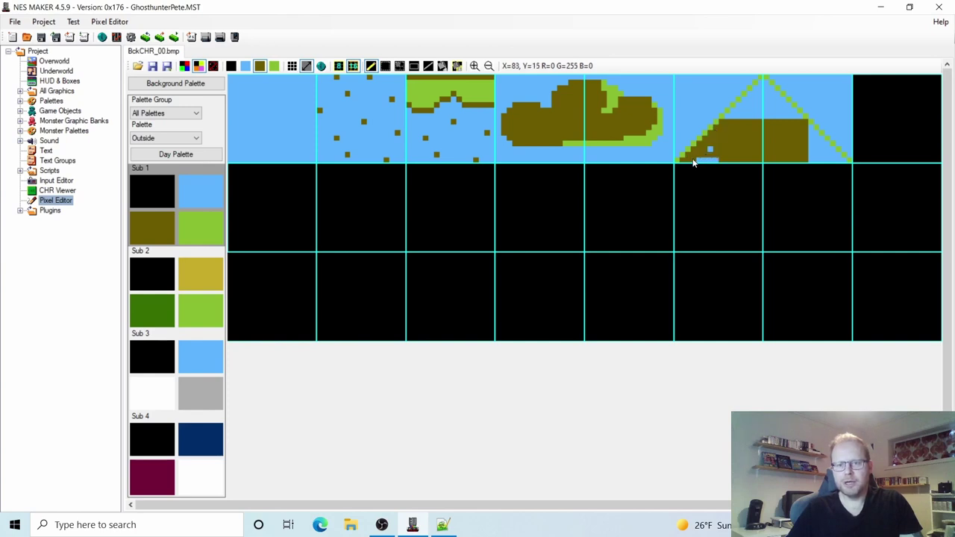
click(710, 149)
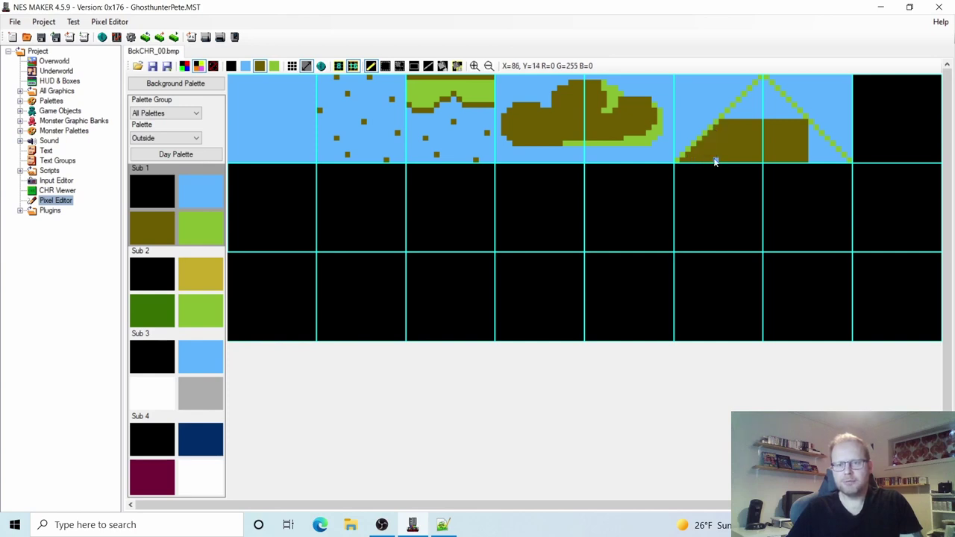
click(739, 112)
click(741, 107)
mouse_move(744, 107)
mouse_down()
mouse_move(760, 84)
mouse_move(761, 124)
mouse_move(758, 97)
mouse_up()
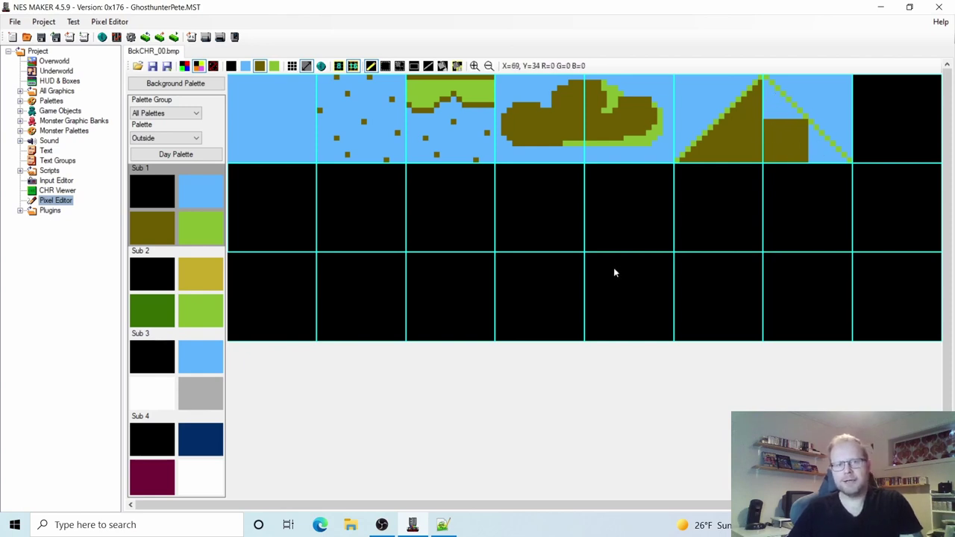
Step: Copy the finished left mountain tile and paste it over the right mountain tile
click(399, 67)
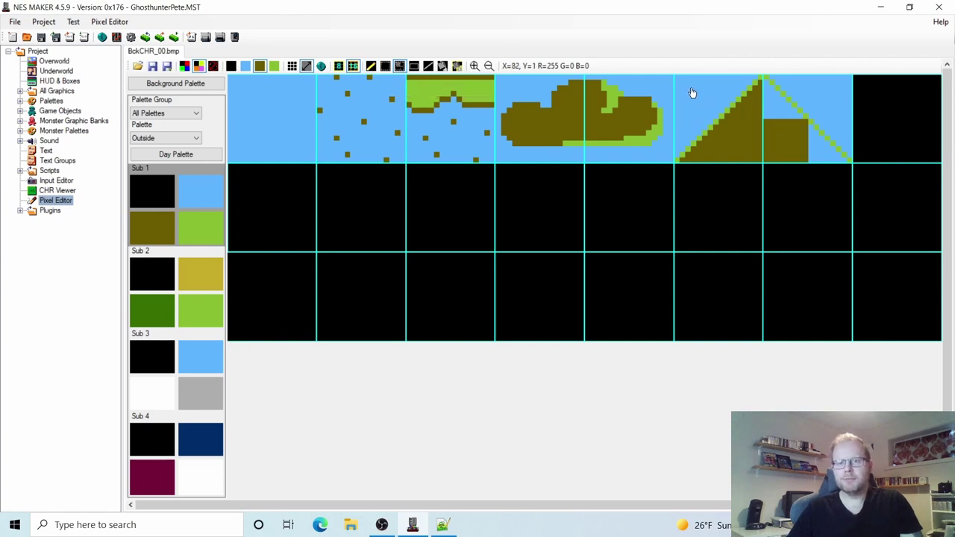
click(710, 118)
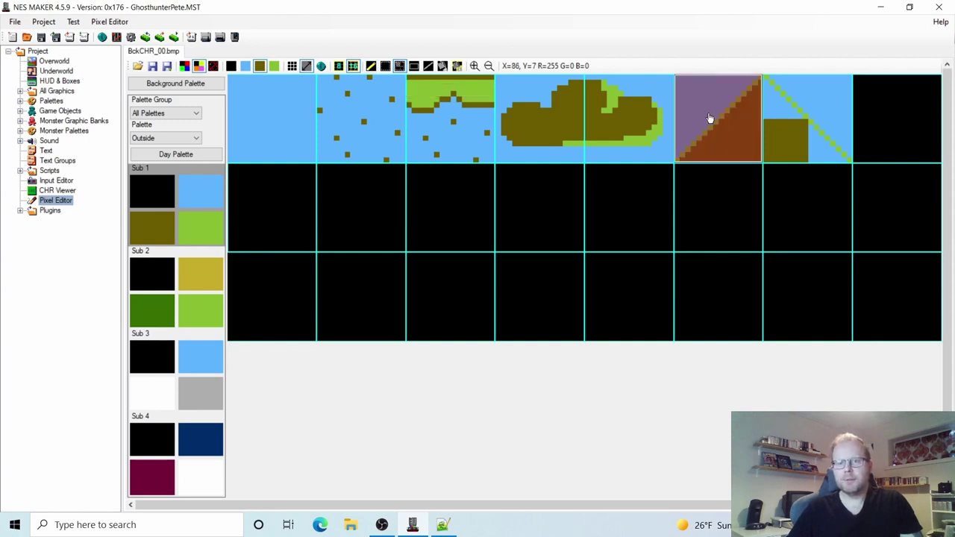
click(725, 161)
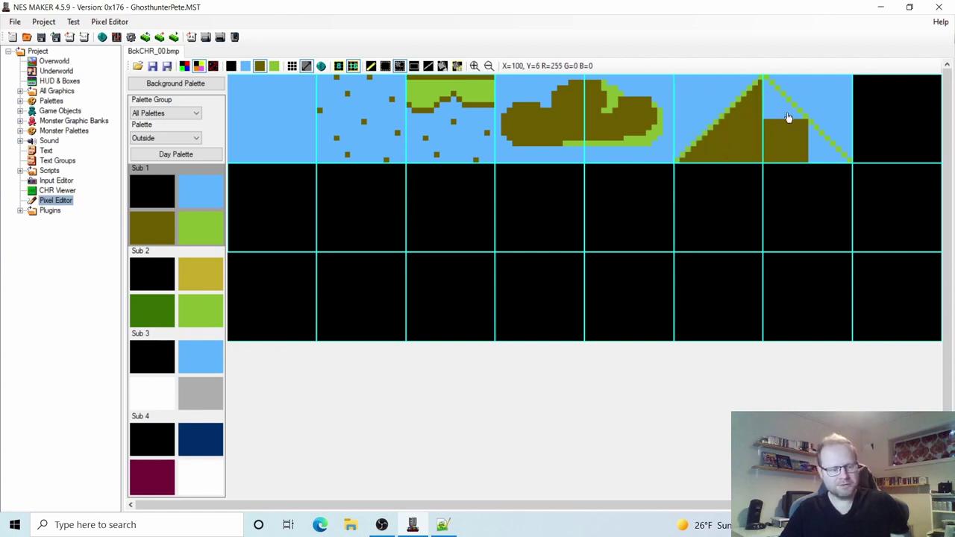
key(ctrl+v)
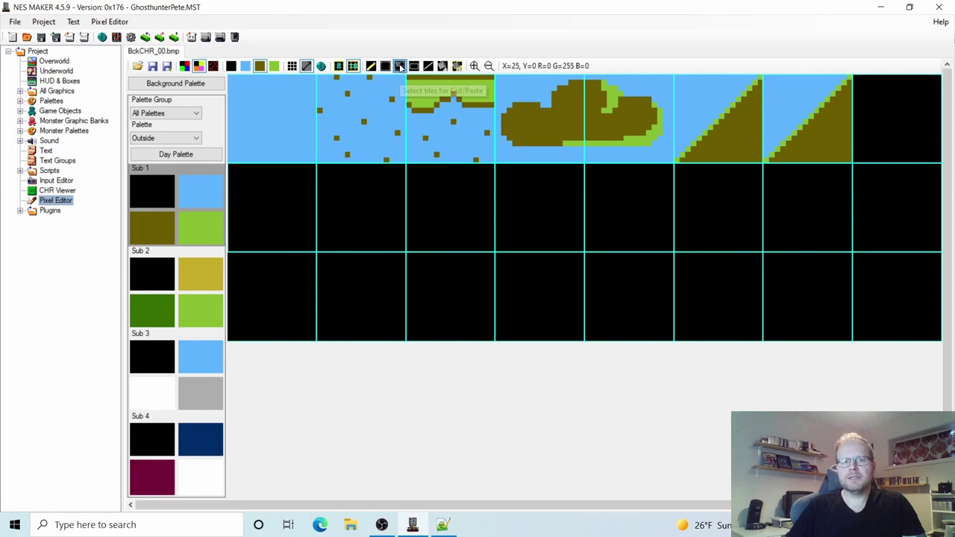
Step: Flip the pasted mountain tile horizontally to form the right slope, and clear the tile selection
click(783, 97)
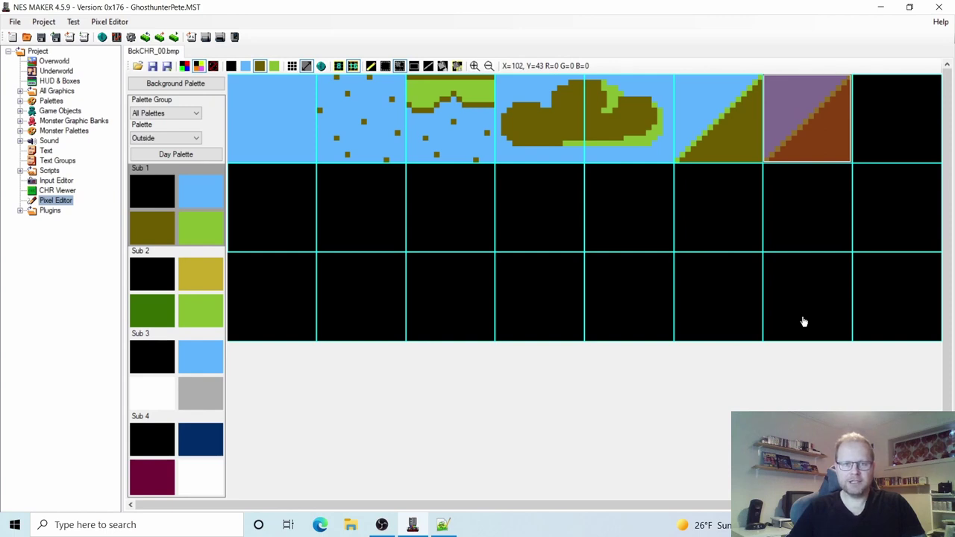
key(h)
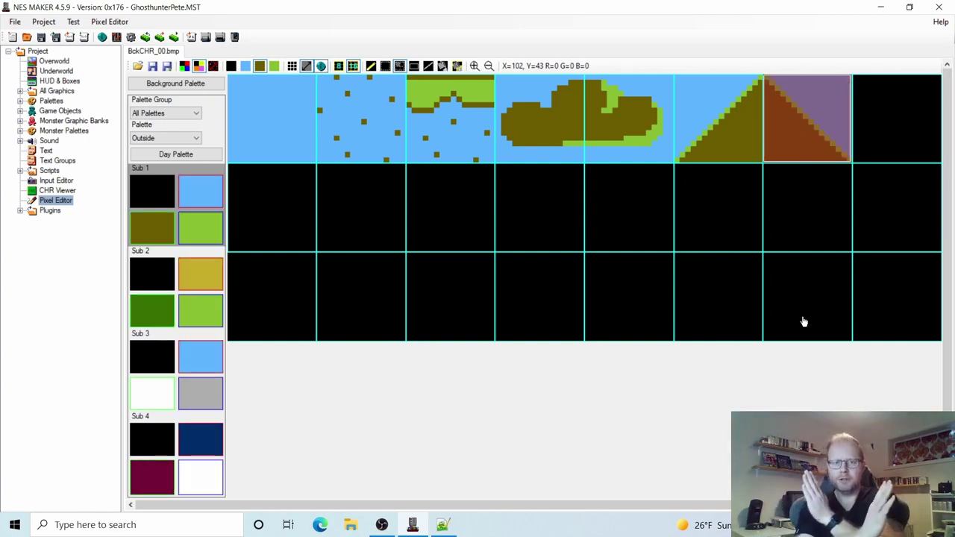
click(371, 66)
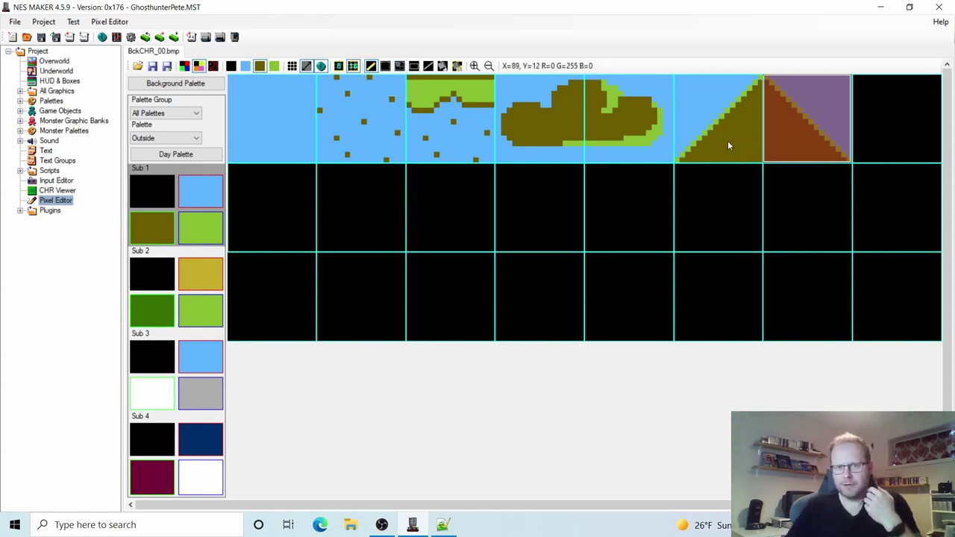
click(399, 192)
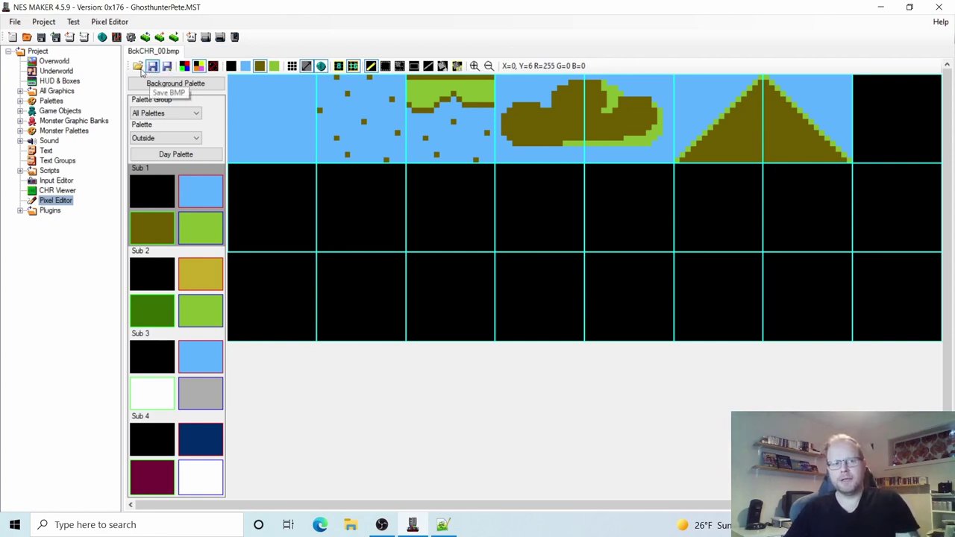
Step: Try other sub-palettes on dirt tiles in the overworld's left wall and restore the original dirt tiles
click(60, 63)
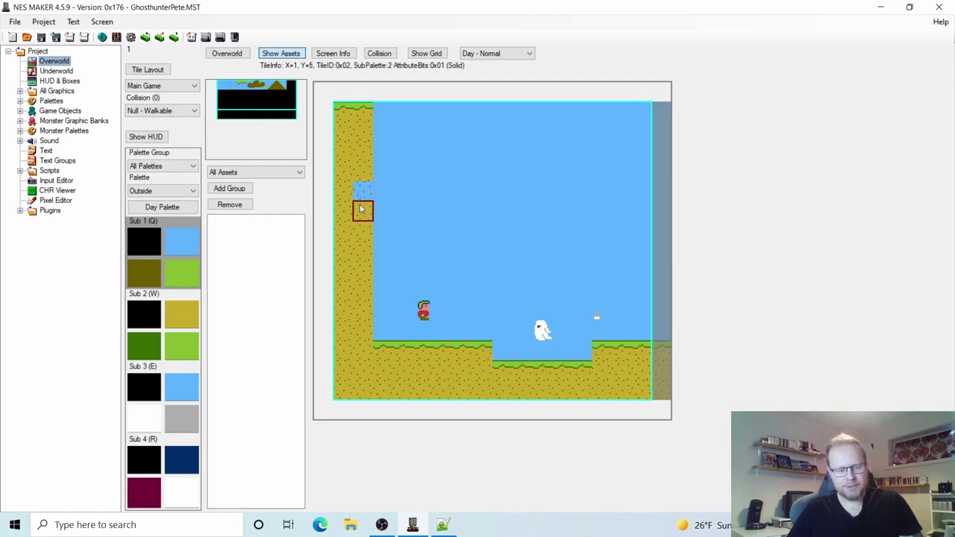
click(365, 252)
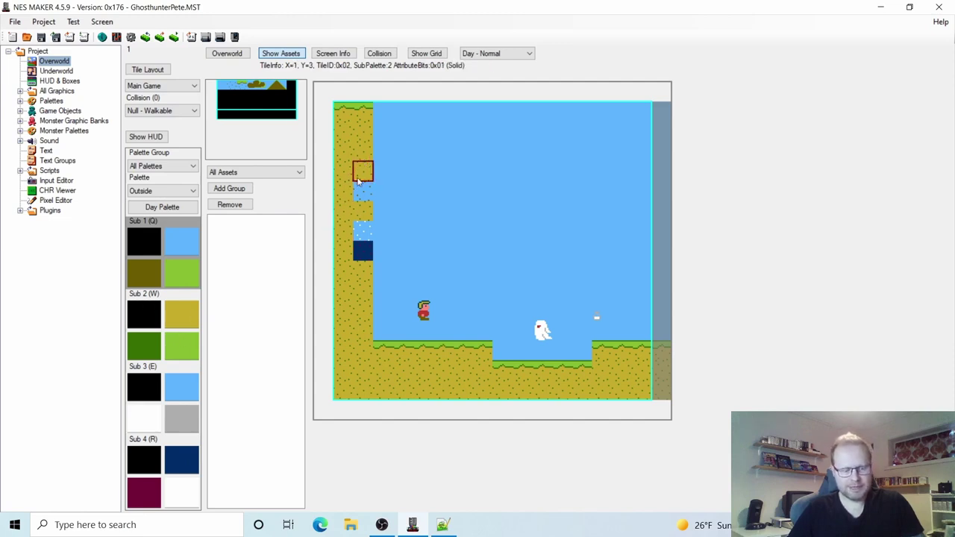
drag(358, 185, 360, 258)
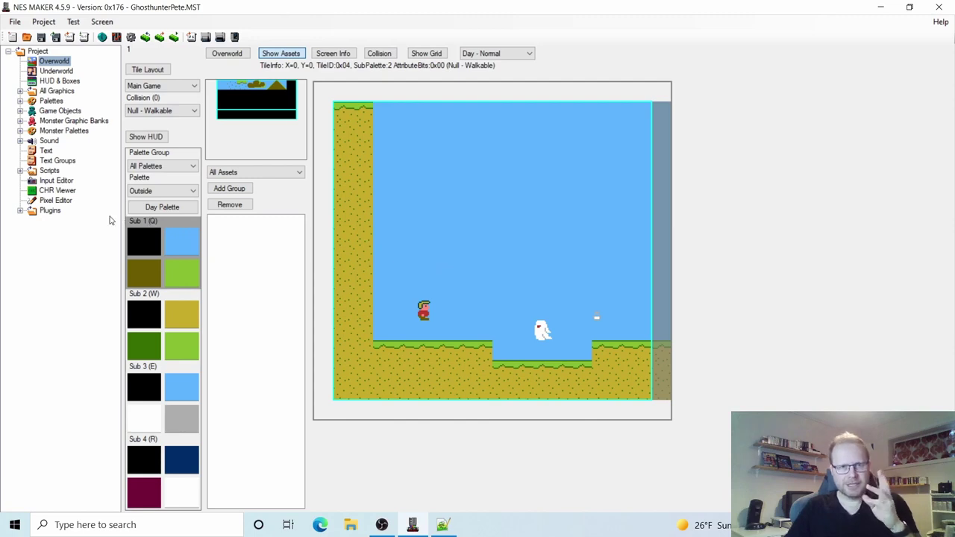
Step: Load the Hud.bmp tileset from the GhosthunterPete graphic assets into the Pixel Editor
click(52, 201)
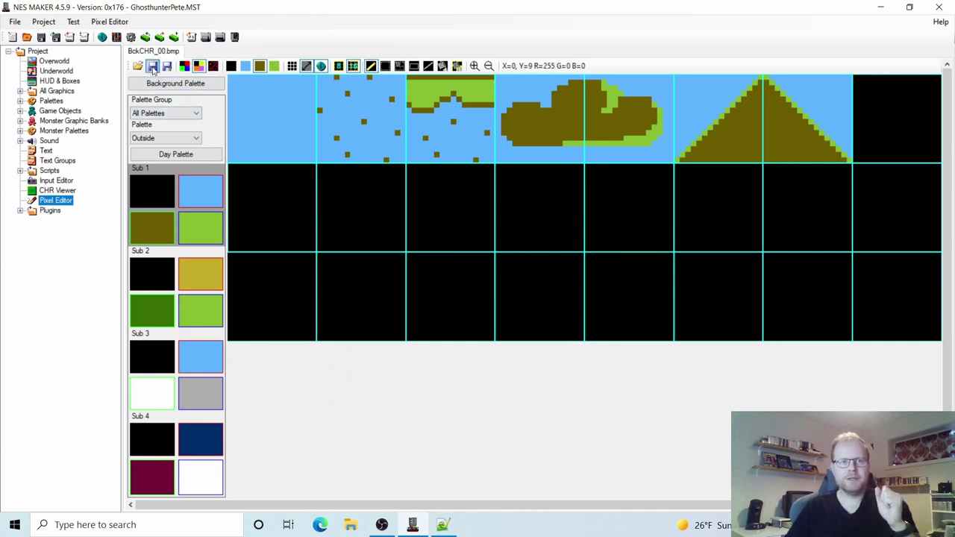
click(137, 66)
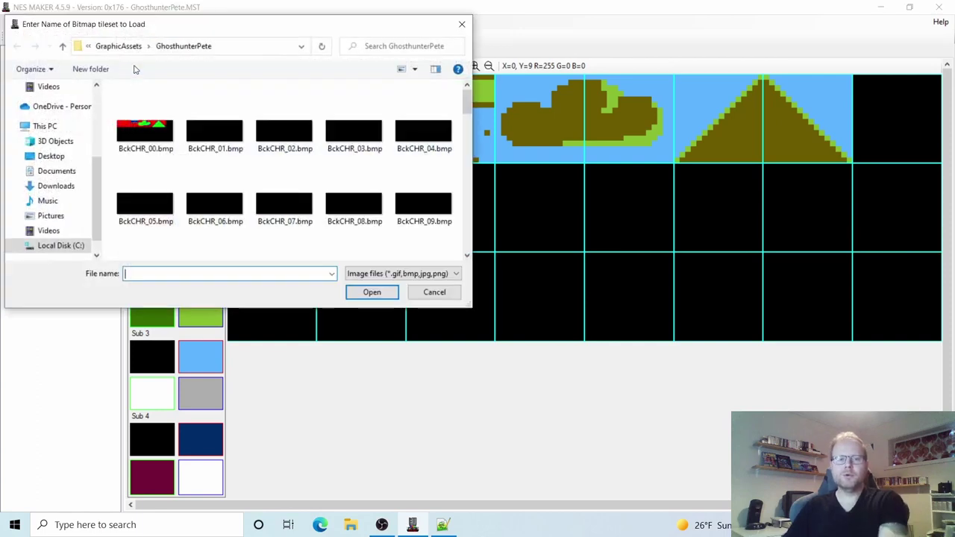
click(337, 131)
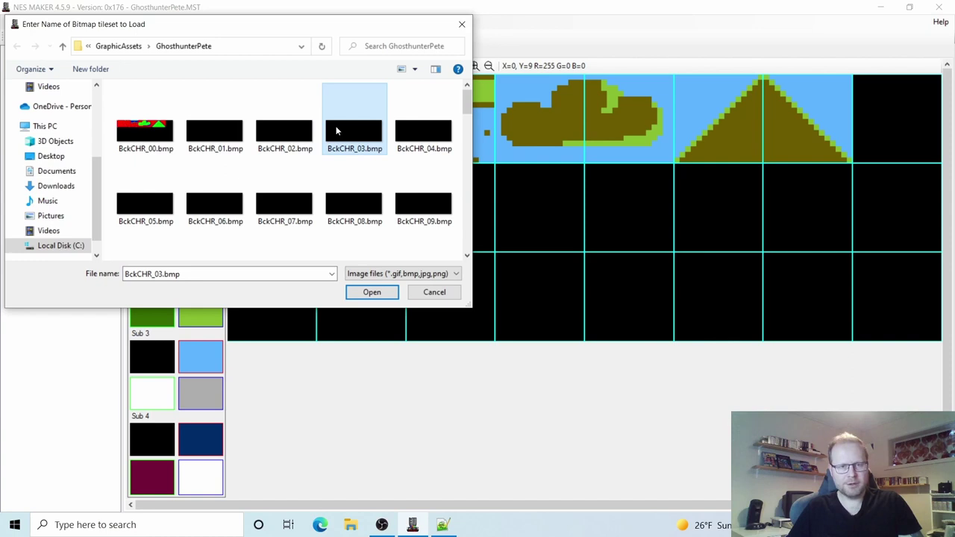
key(h)
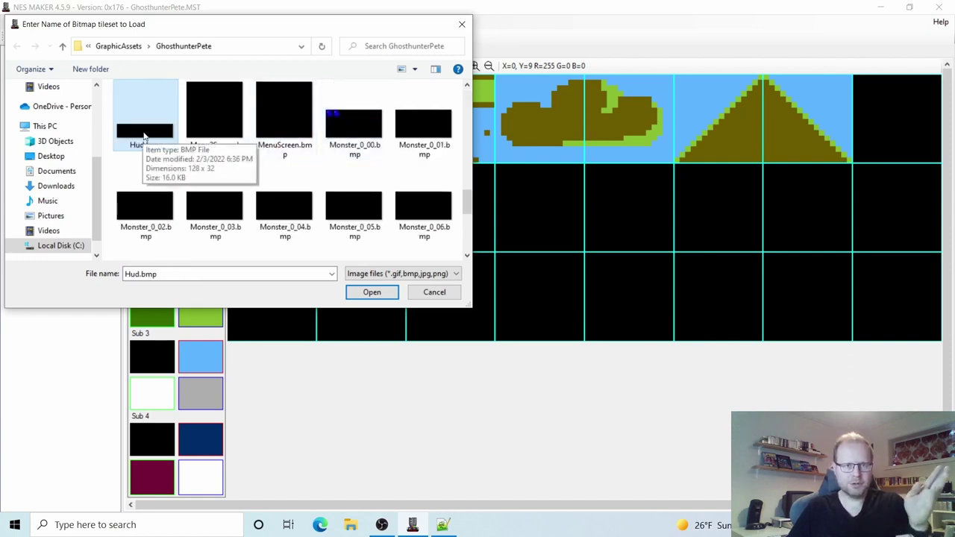
click(371, 292)
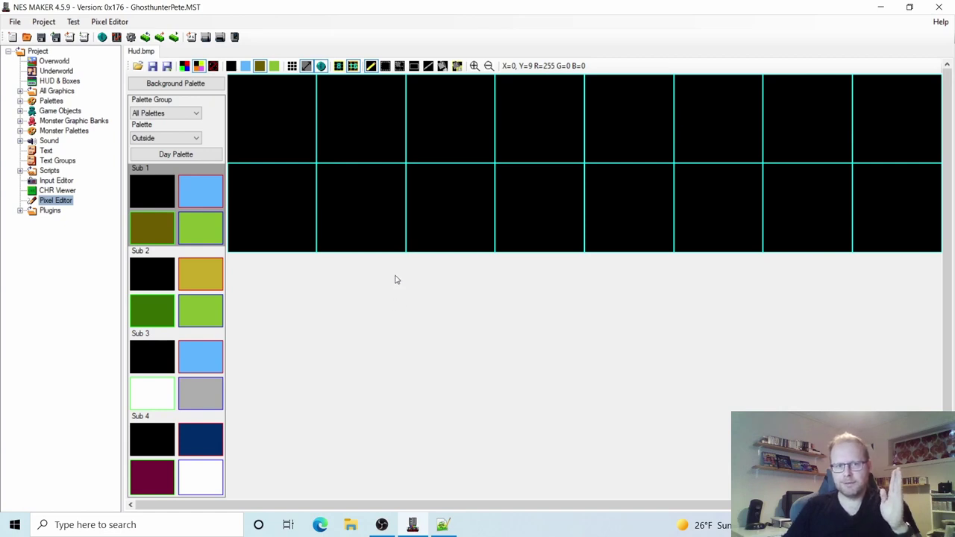
Step: Switch to 8x8 tile grouping and fill tiles 13 to 15 of the HUD tileset's last row with light blue, light green and brown
click(354, 66)
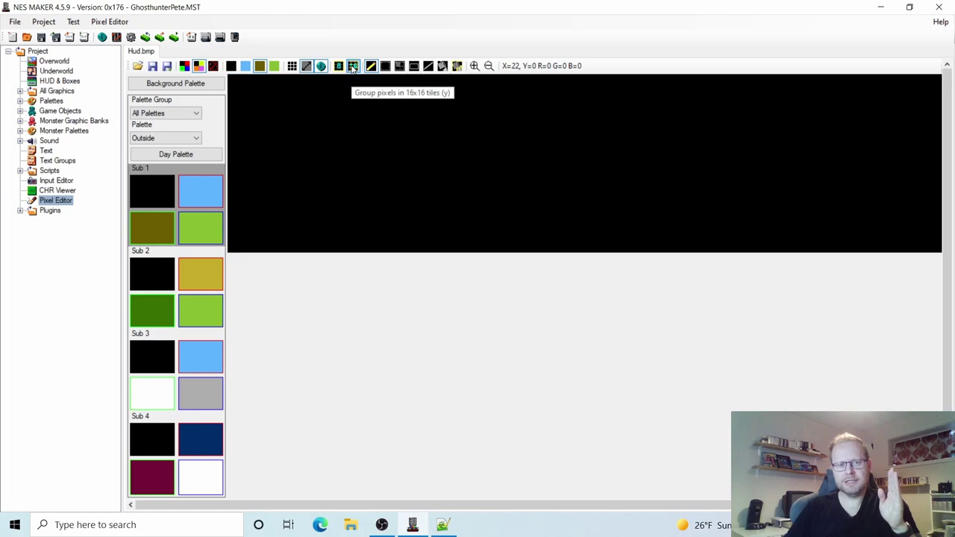
click(340, 67)
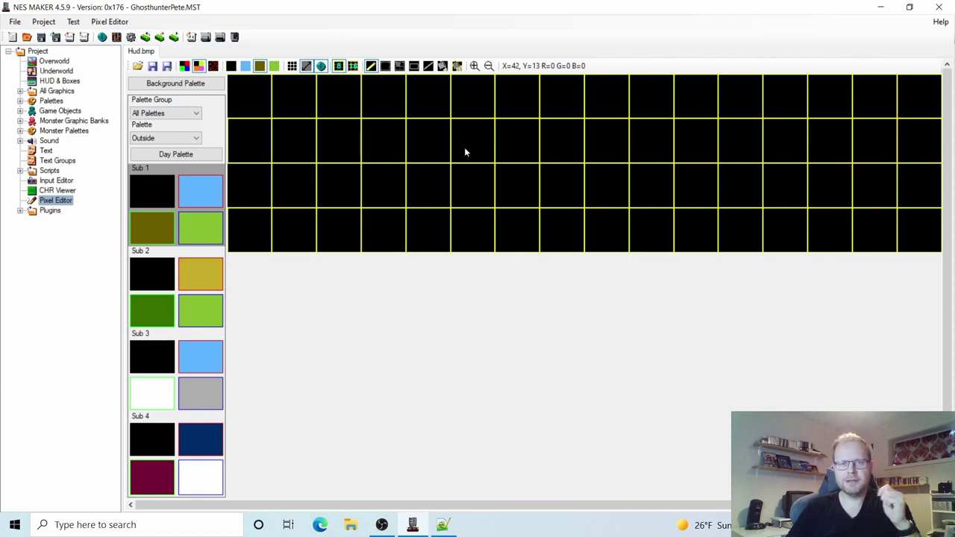
click(457, 68)
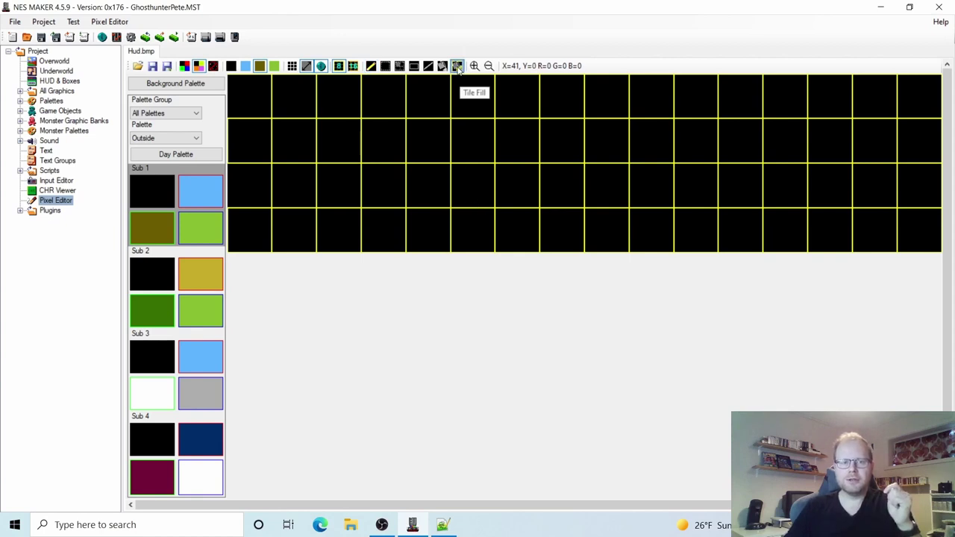
click(196, 198)
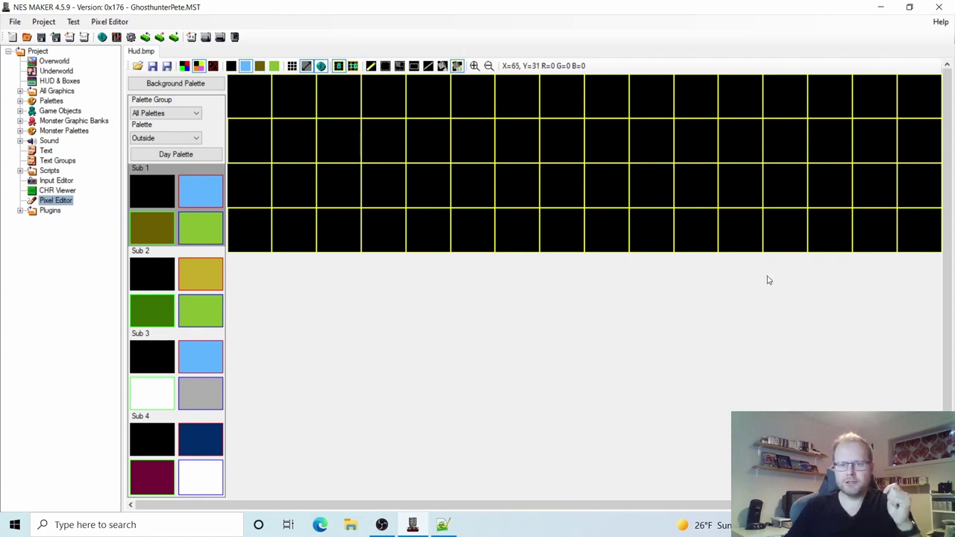
click(786, 229)
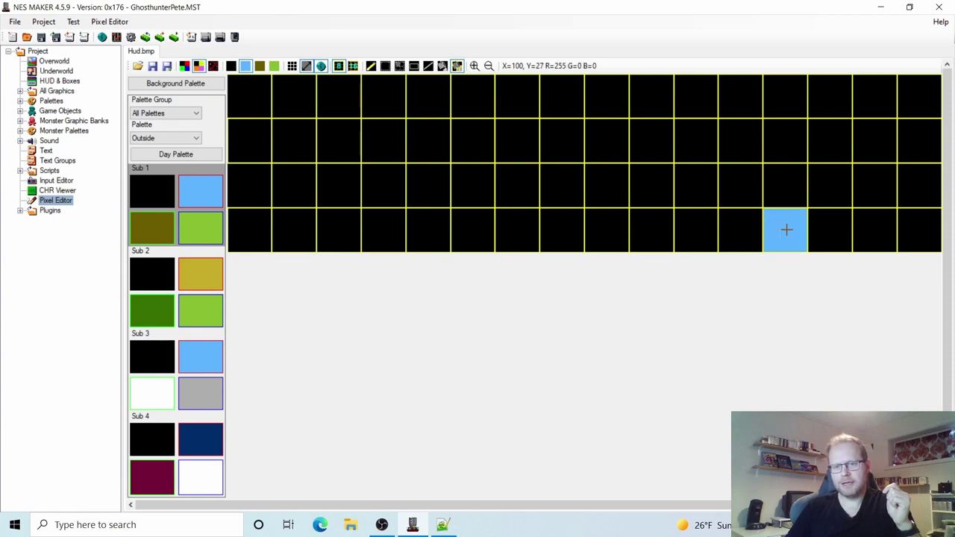
click(199, 231)
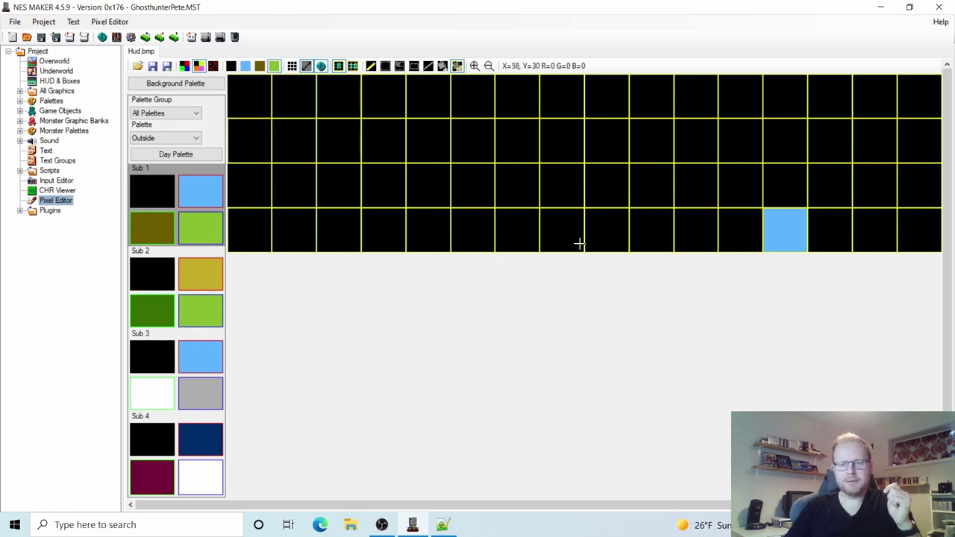
click(828, 226)
click(145, 226)
click(880, 225)
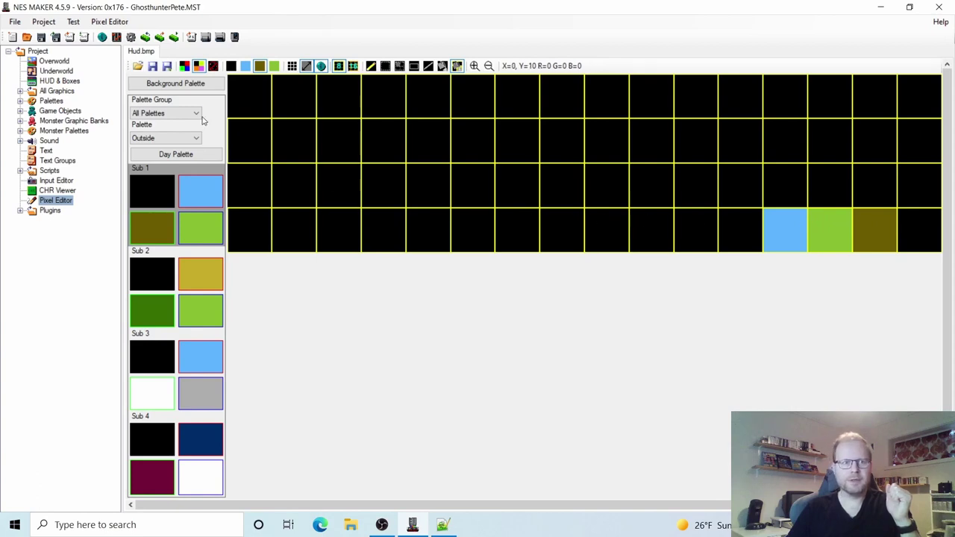
Step: Place a row of black, light green and brown tiles in the middle of the overworld screen's sky using Sub 1
click(55, 62)
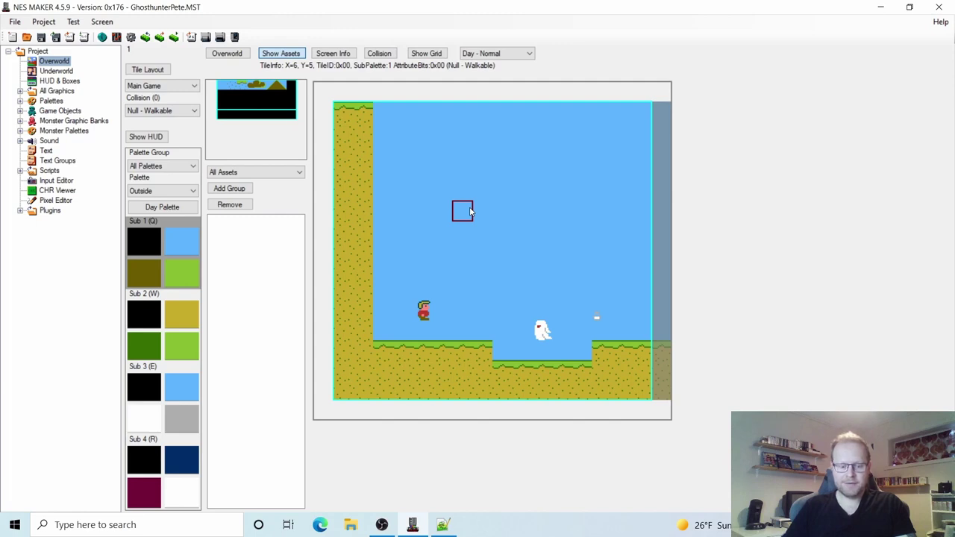
click(481, 210)
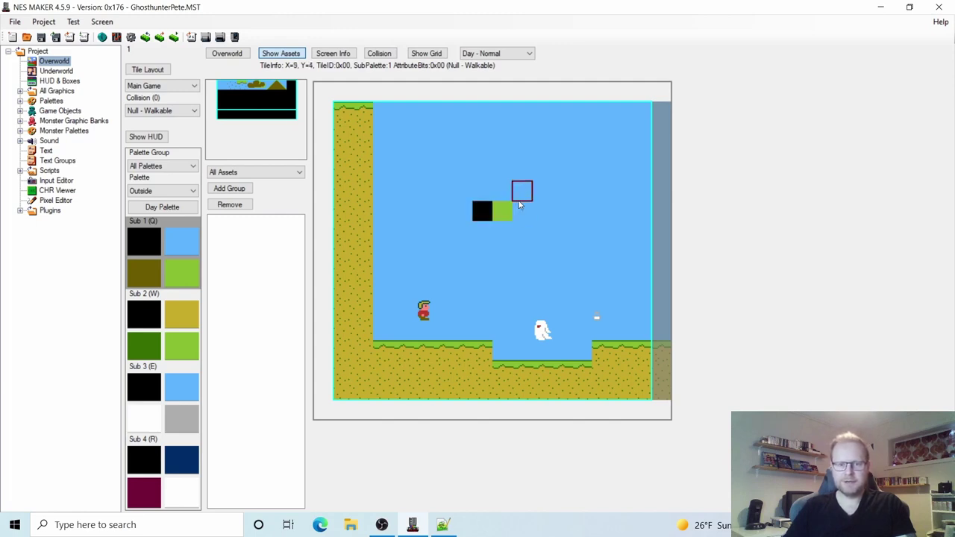
click(522, 211)
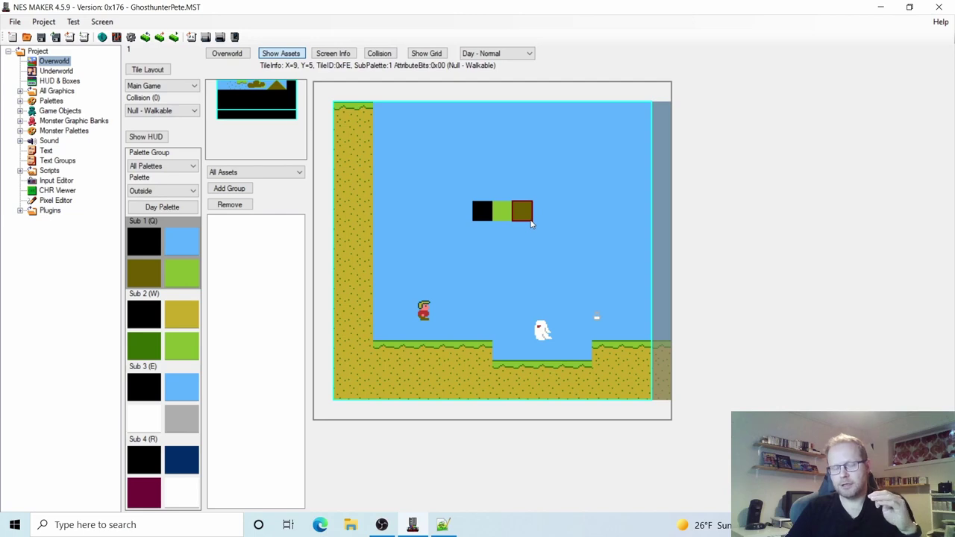
Step: Place a second row of black, white and dark magenta tiles below the first one using Sub 4
click(184, 321)
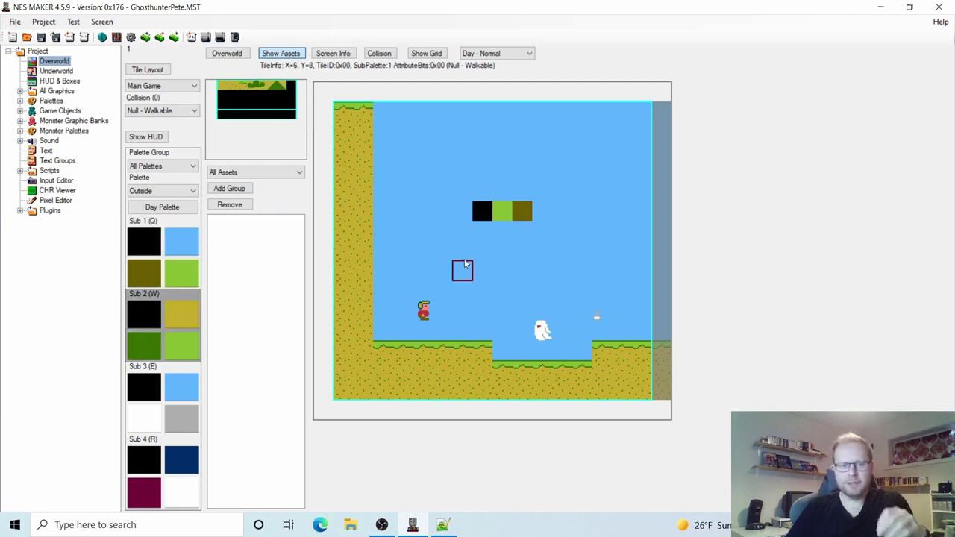
click(181, 468)
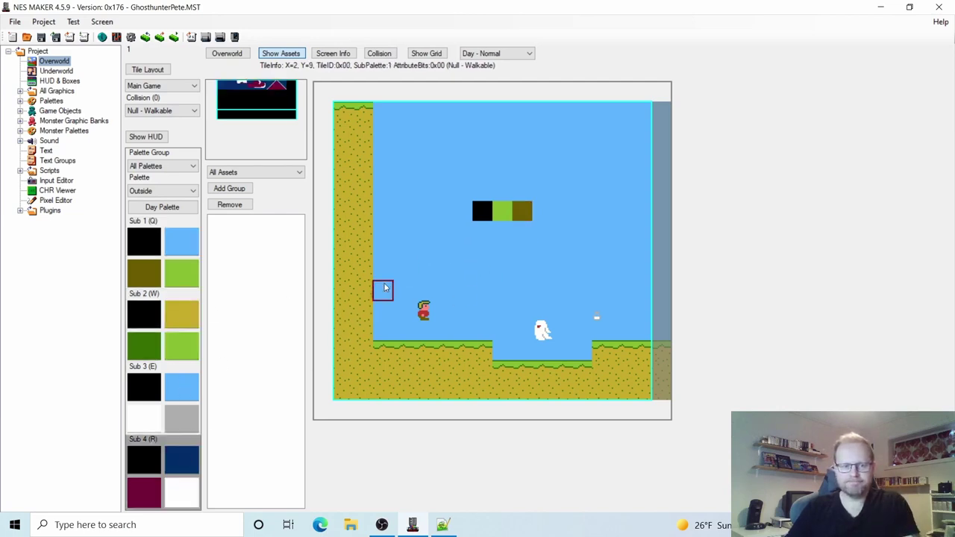
click(501, 254)
click(523, 252)
click(542, 252)
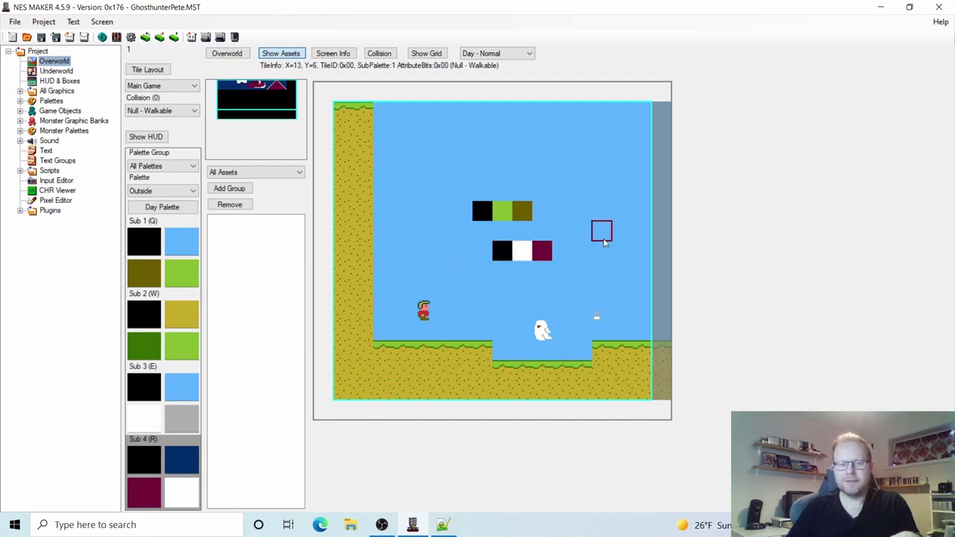
Step: Cover the two rows of coloured test tiles in the overworld screen's sky with Sub 1 light blue
click(181, 389)
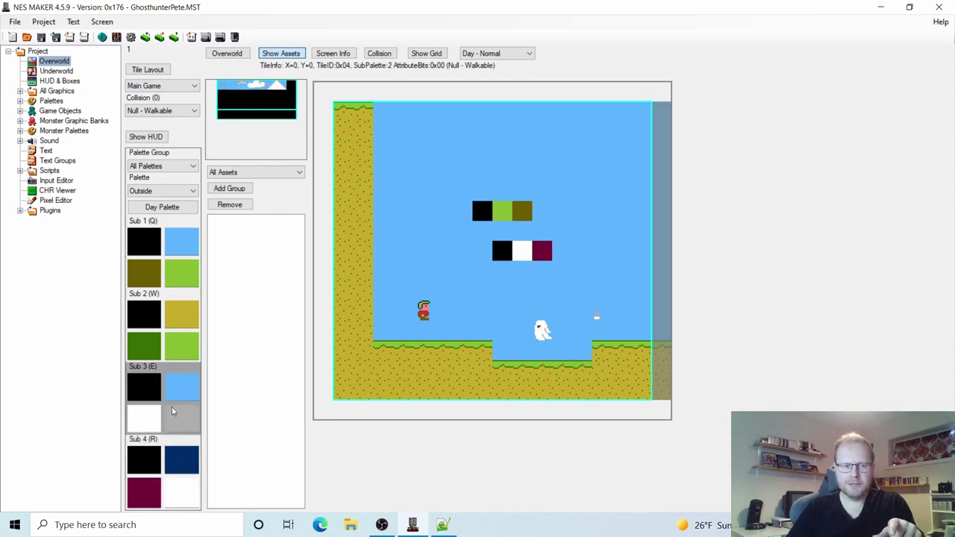
click(154, 312)
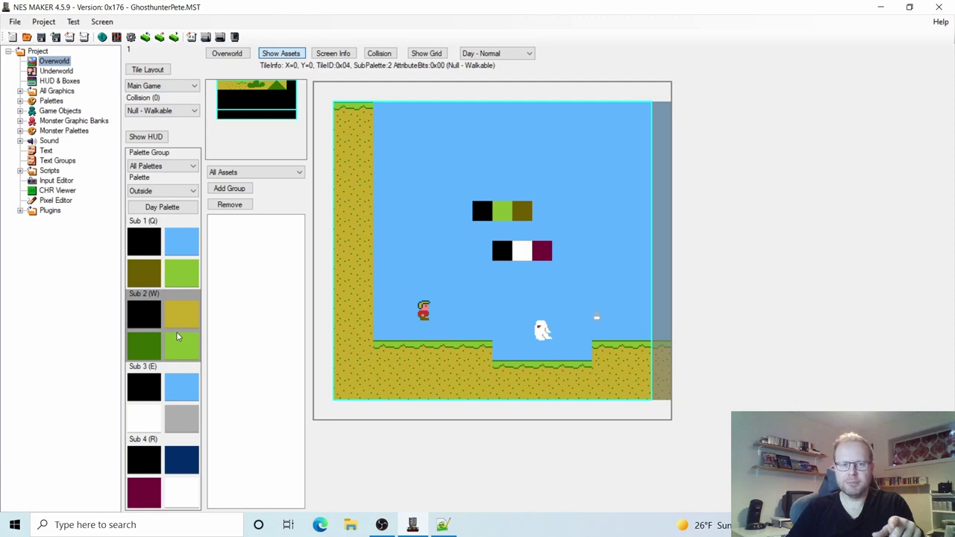
click(179, 248)
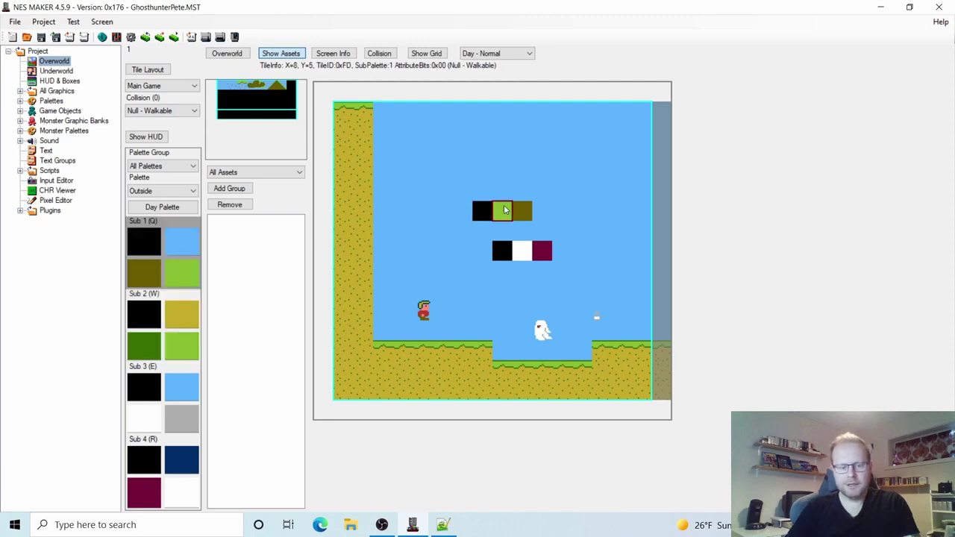
mouse_move(503, 211)
mouse_down()
mouse_move(482, 211)
mouse_move(502, 251)
mouse_move(546, 230)
mouse_up()
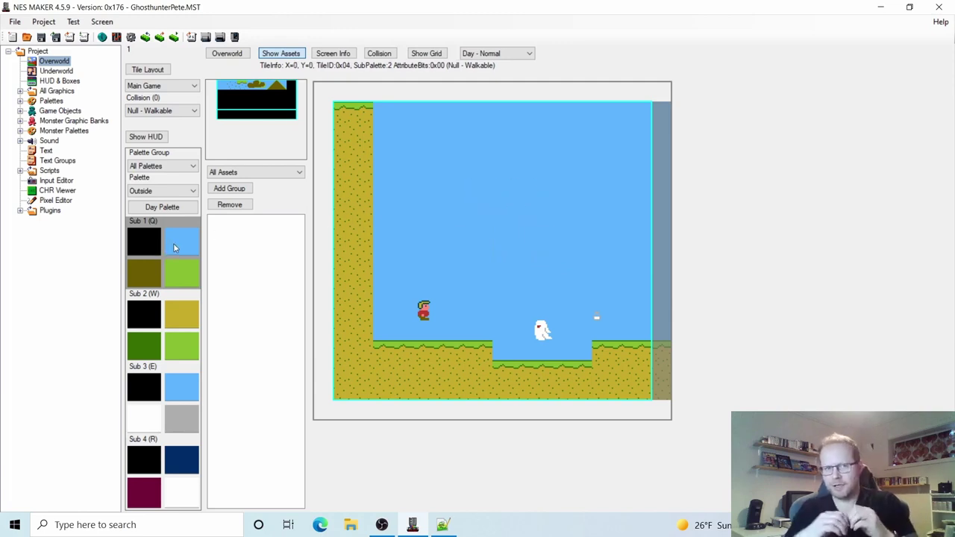
Step: Check the HUD tileset in the Pixel Editor, and place two Sub 3 clouds in the upper sky of the first overworld screen
click(45, 201)
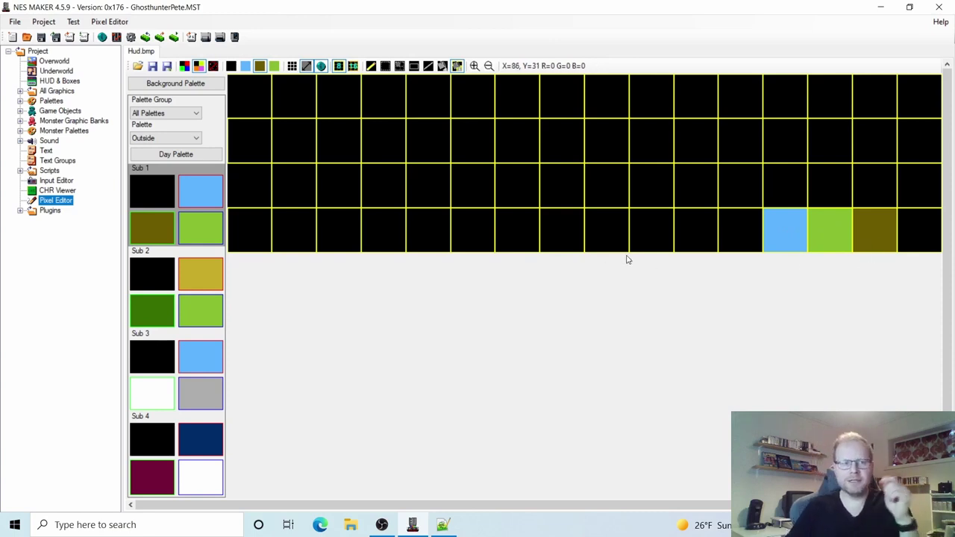
click(54, 62)
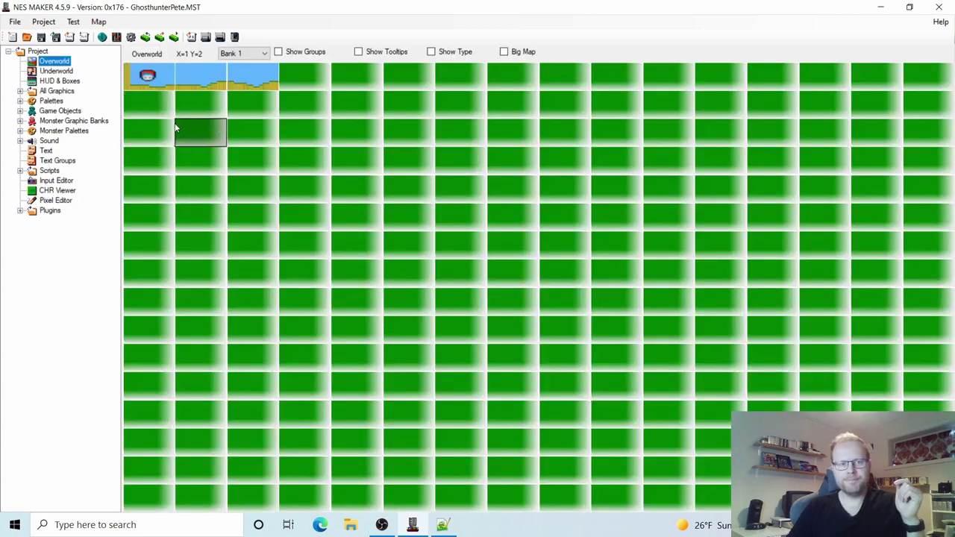
double_click(166, 80)
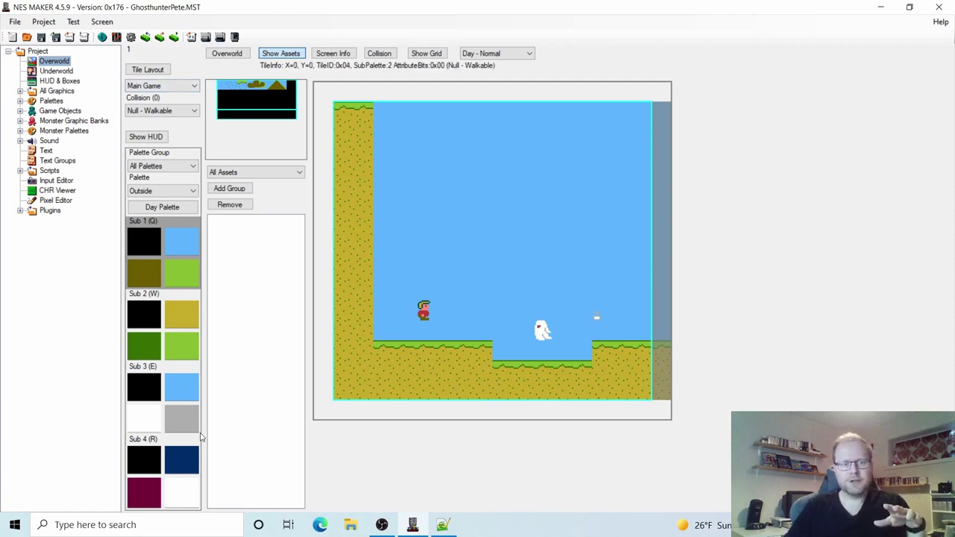
click(152, 425)
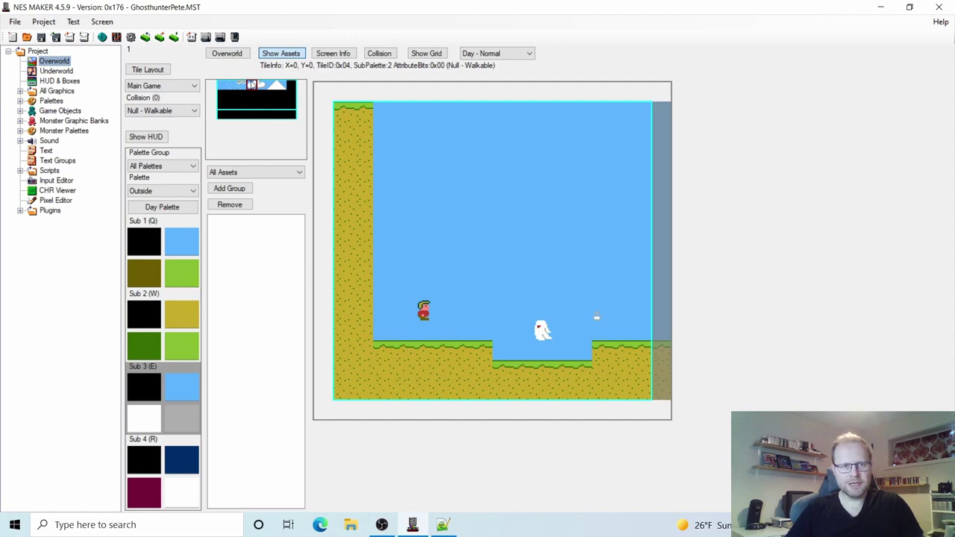
click(261, 86)
click(436, 133)
click(597, 151)
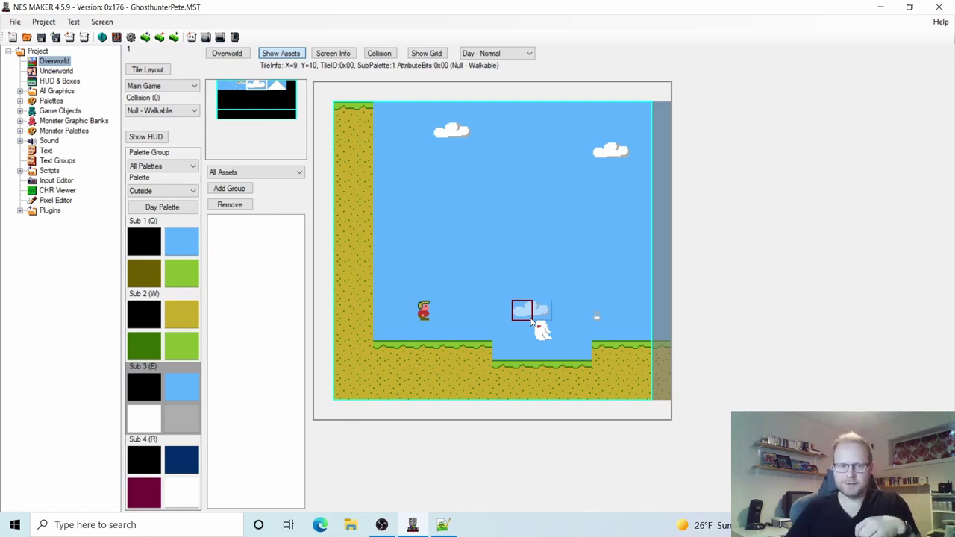
Step: Place three clouds across the upper sky of the second overworld screen using Sub 3
key(Right)
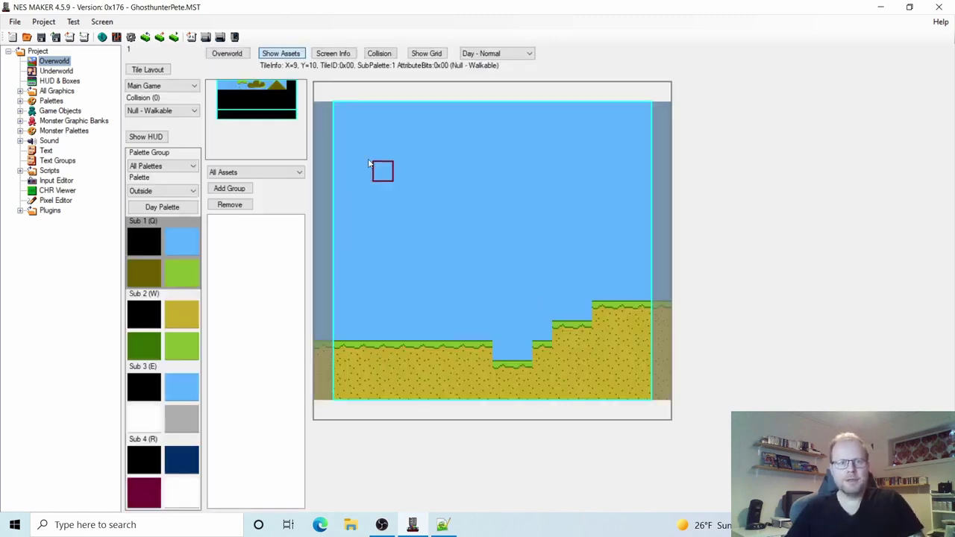
click(155, 420)
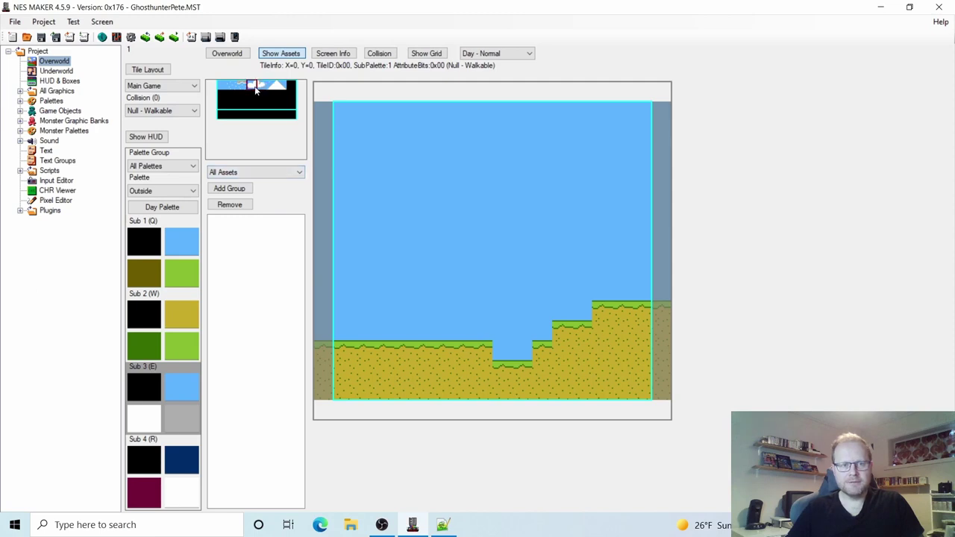
click(375, 150)
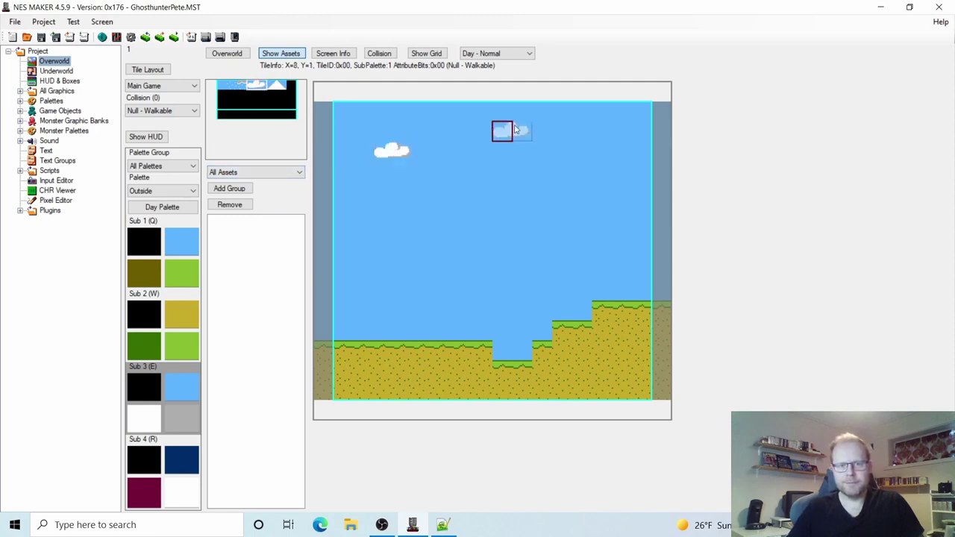
click(534, 128)
click(614, 148)
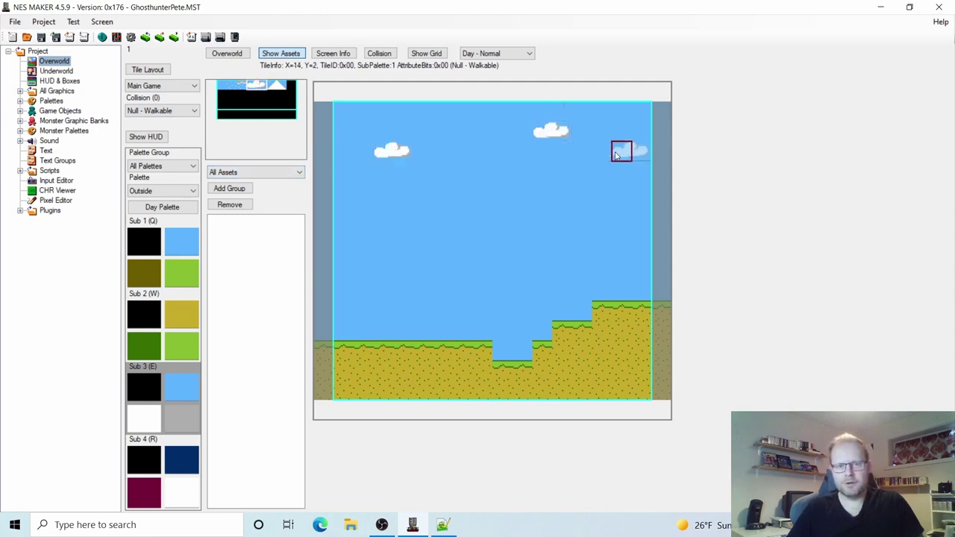
right_click(546, 213)
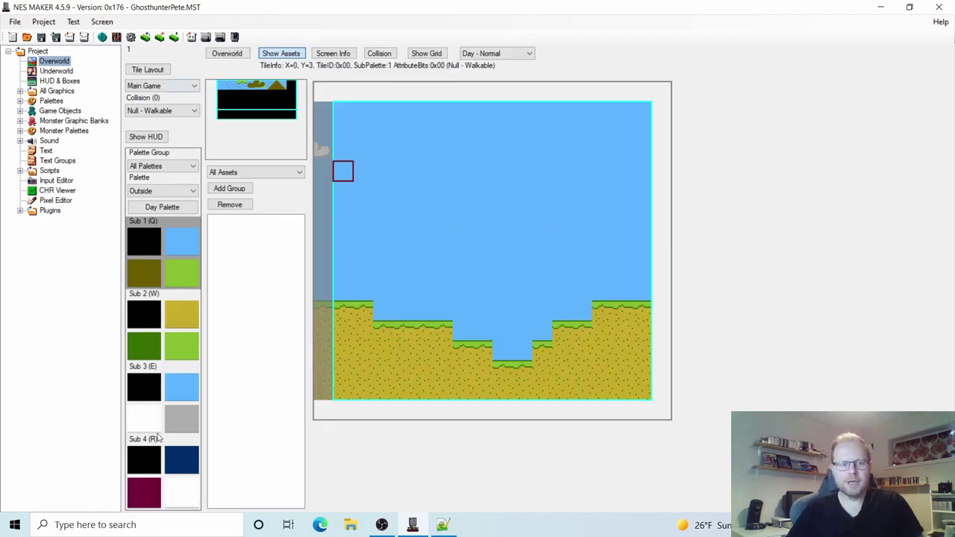
Step: Place two clouds in the upper sky of the third overworld screen using Sub 3, and return to the overworld map
click(149, 429)
click(253, 89)
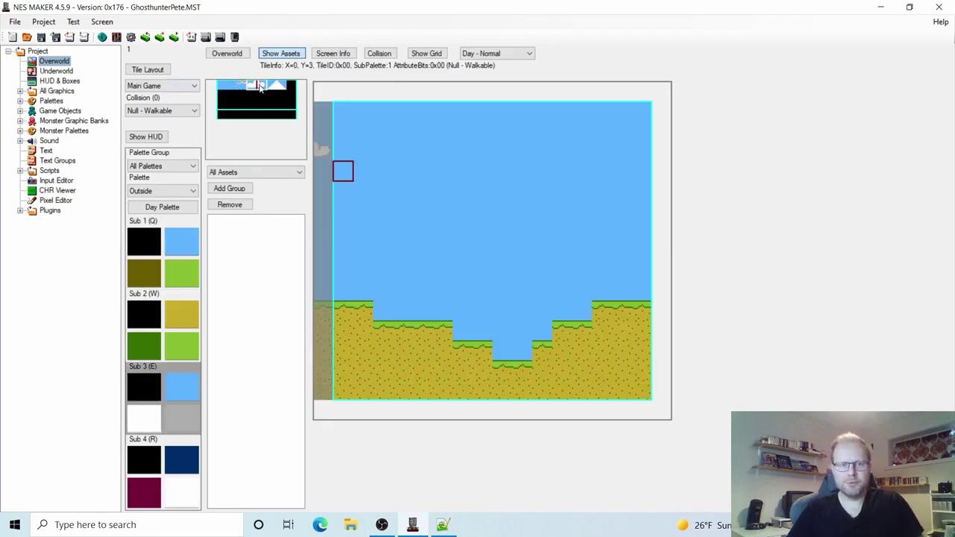
click(418, 134)
click(559, 152)
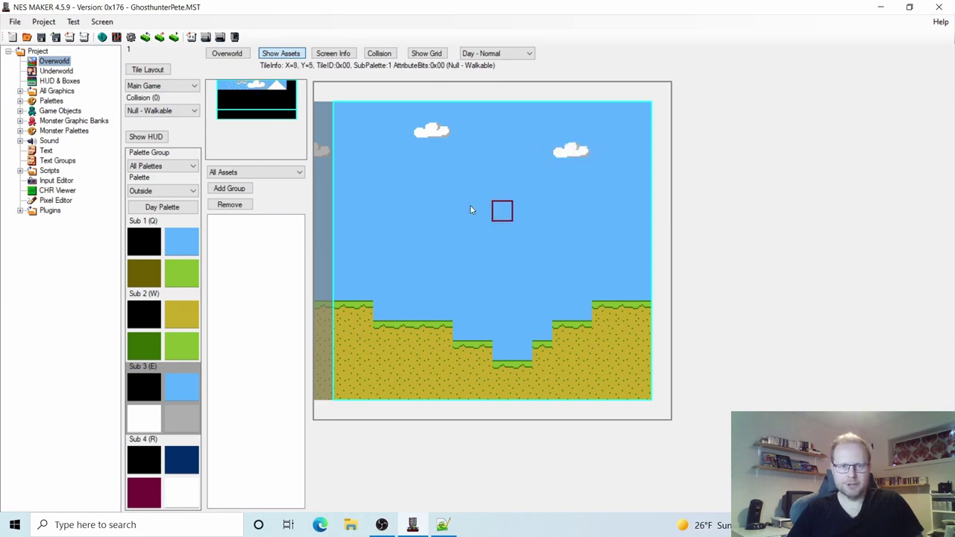
click(218, 55)
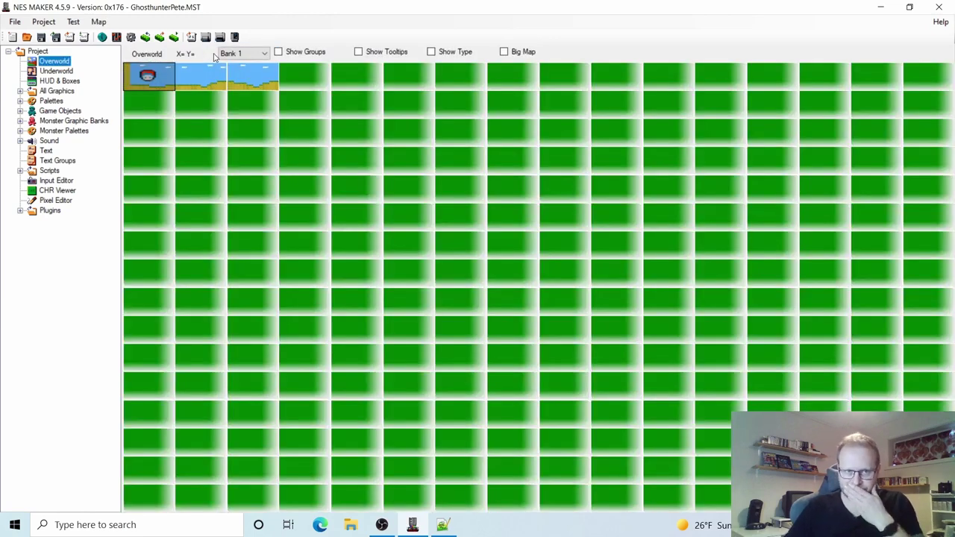
Step: Build a mountain's rising slope from four diagonal tiles above the ground on the first overworld screen using Sub 1
double_click(166, 79)
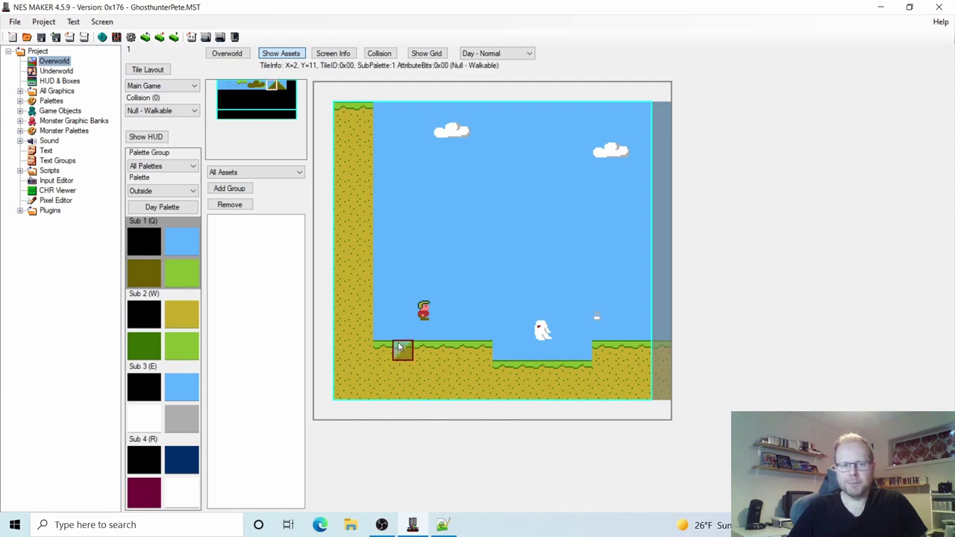
click(420, 325)
click(441, 306)
click(462, 288)
click(474, 280)
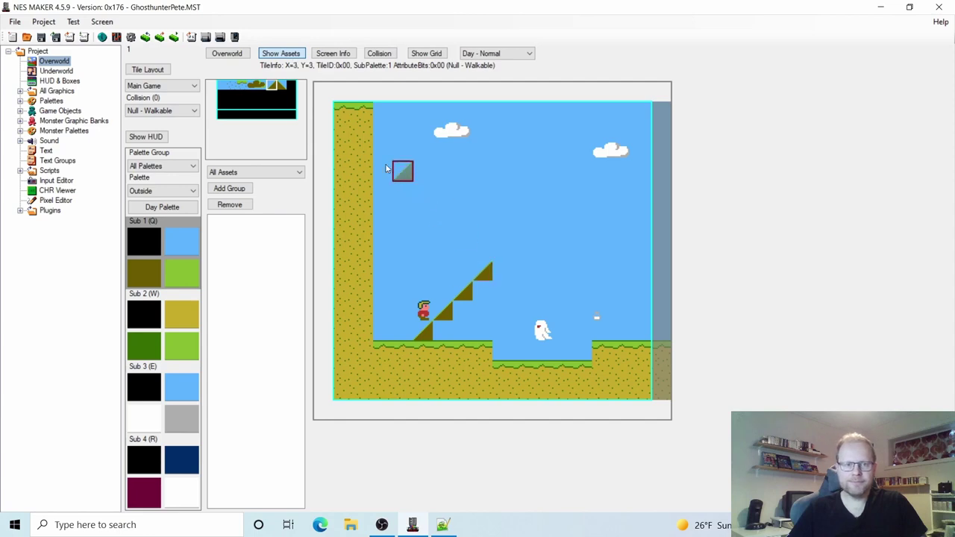
Step: Complete the first screen's mountain outline with five descending slope tiles running from the peak into the pit
click(283, 84)
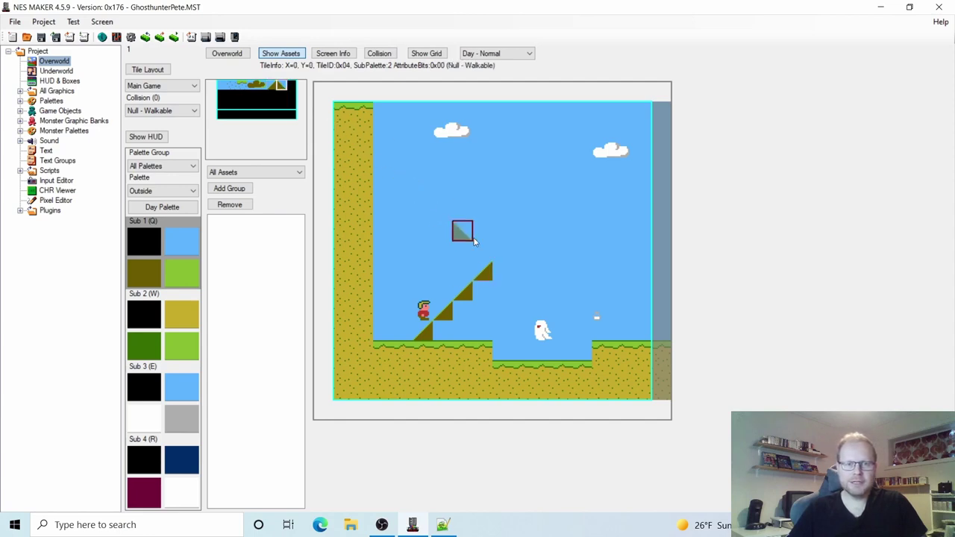
click(502, 271)
click(520, 292)
click(540, 313)
click(561, 331)
click(581, 352)
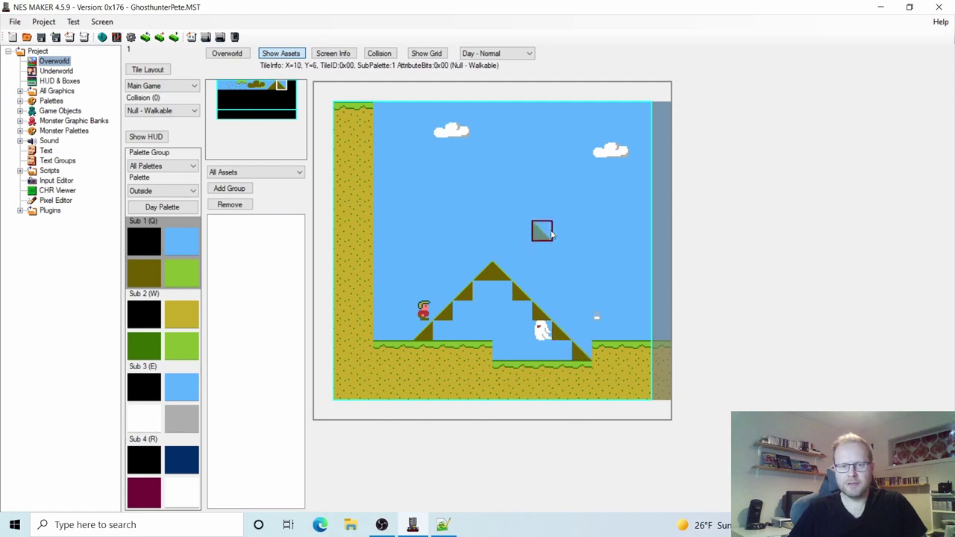
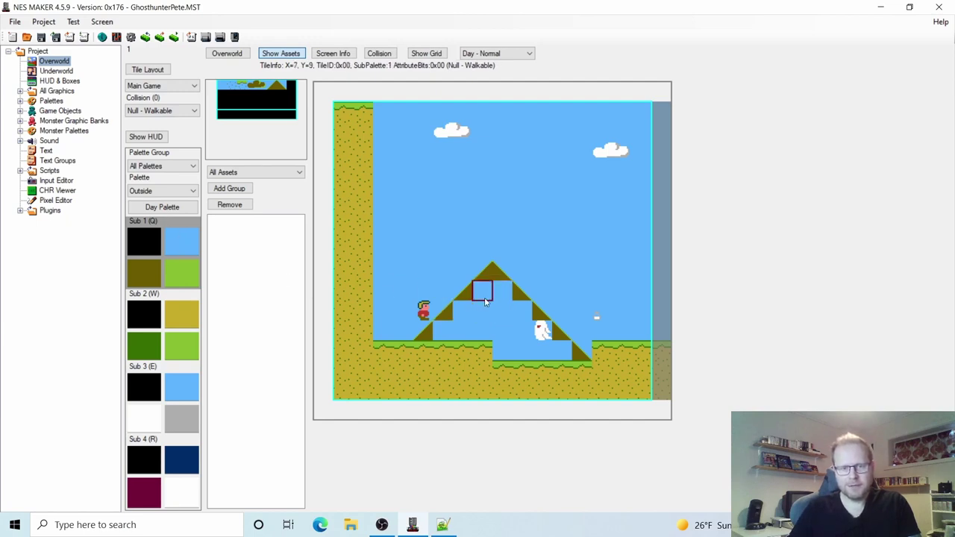
Step: Fill the inside of the first screen's mountain with solid brown Sub 1 tiles
click(485, 300)
click(485, 297)
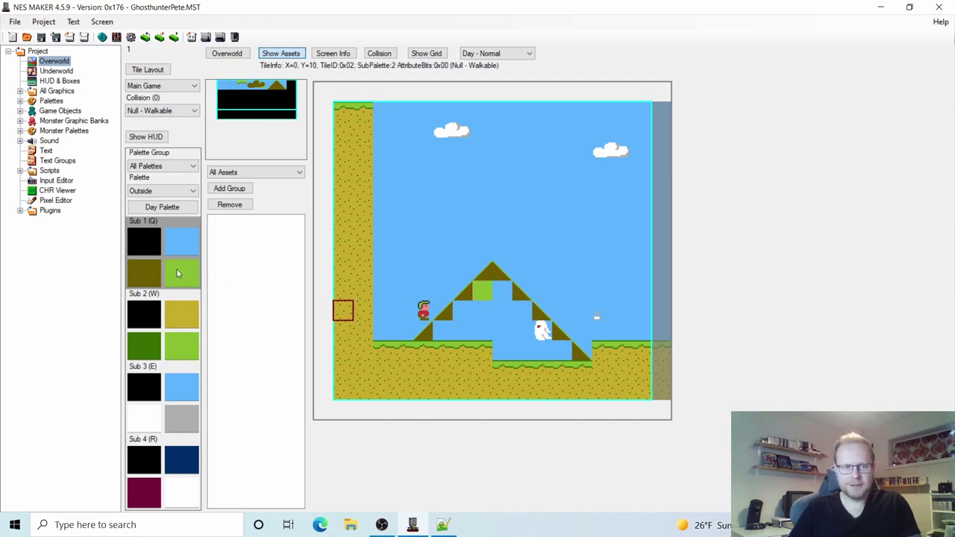
click(476, 292)
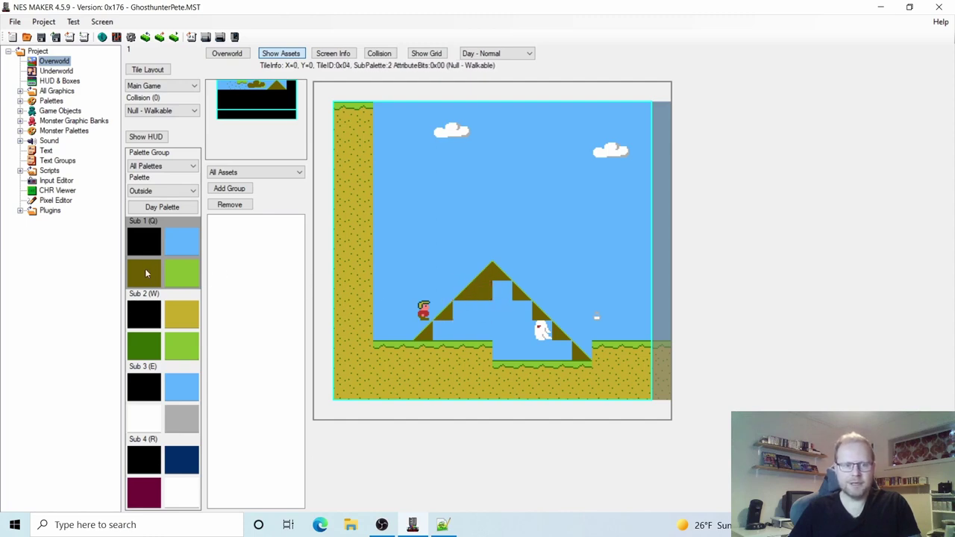
mouse_move(511, 293)
mouse_down()
mouse_move(451, 336)
mouse_move(503, 328)
mouse_move(518, 313)
mouse_move(506, 340)
mouse_move(542, 351)
mouse_move(542, 332)
mouse_move(561, 346)
mouse_up()
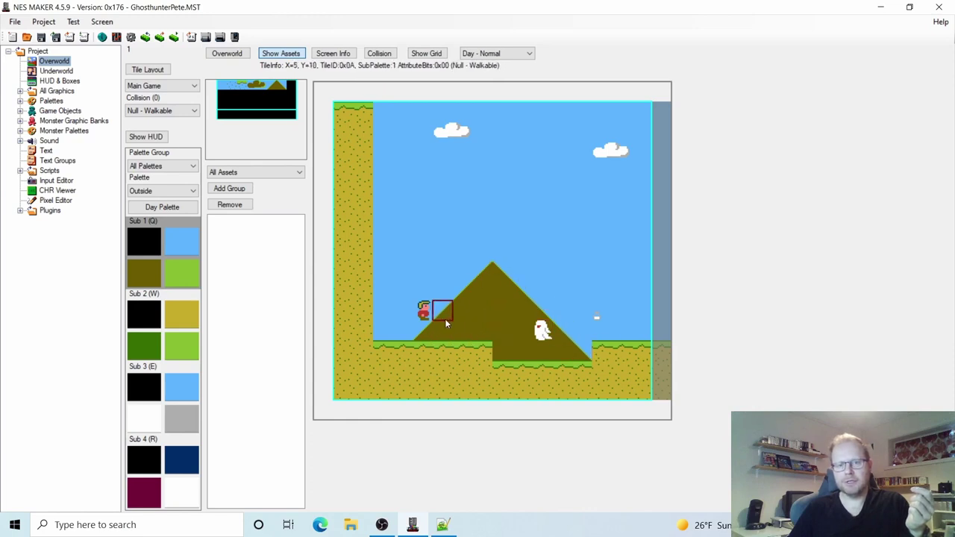
Step: Outline a mountain on the second overworld screen with three rising and four descending slope tiles using Sub 1
key(Right)
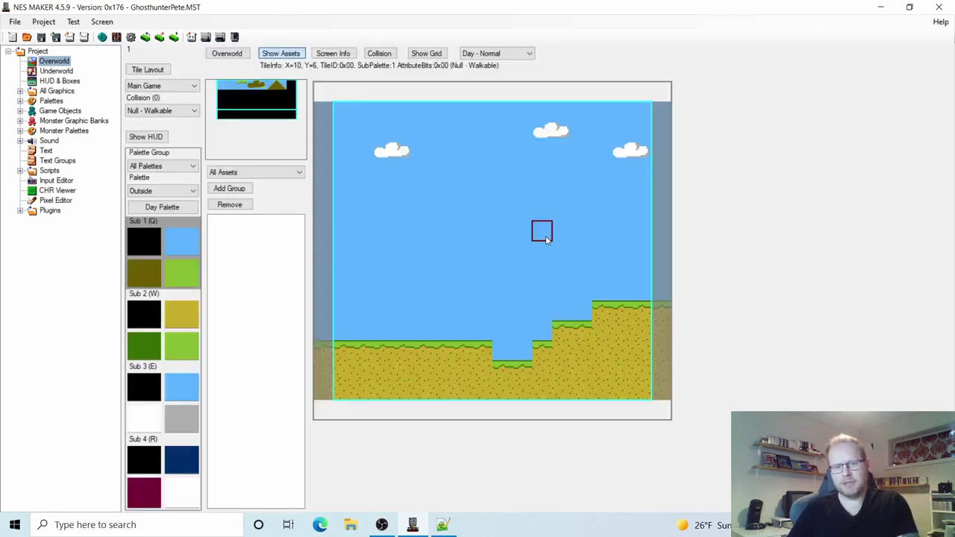
click(276, 88)
click(403, 331)
click(423, 311)
click(441, 292)
click(442, 293)
click(281, 86)
click(462, 291)
click(482, 310)
click(520, 350)
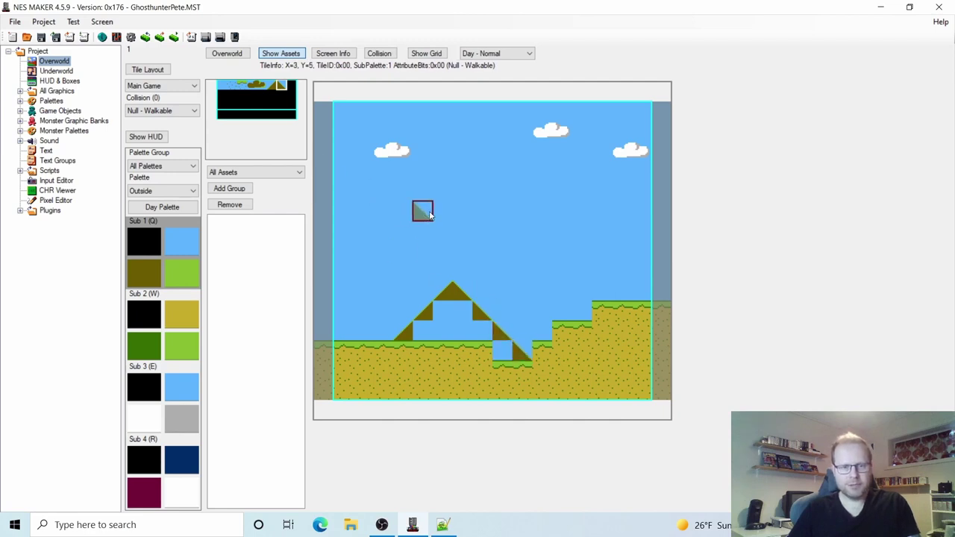
key(Escape)
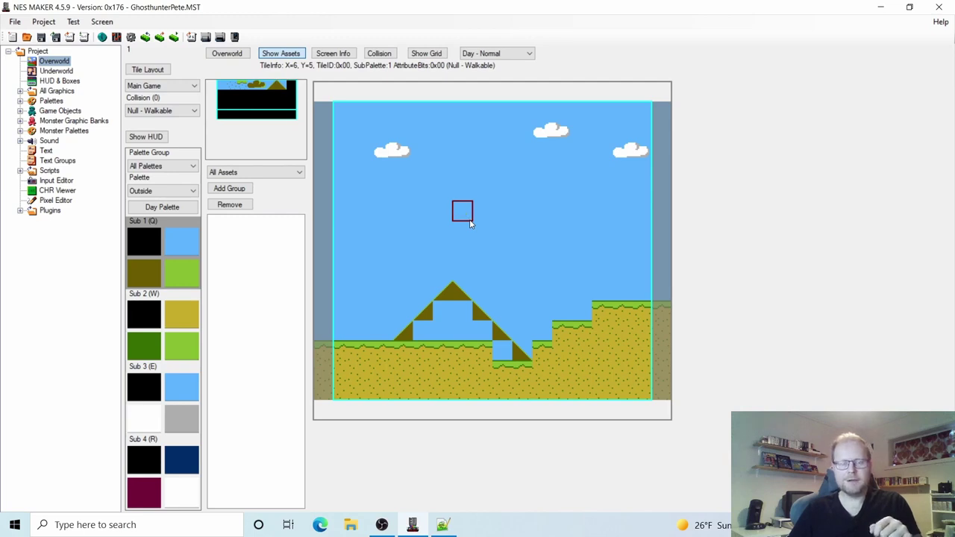
Step: Fill the inside of the second screen's mountain, including the part in the pit, with solid brown tiles
click(437, 315)
click(458, 312)
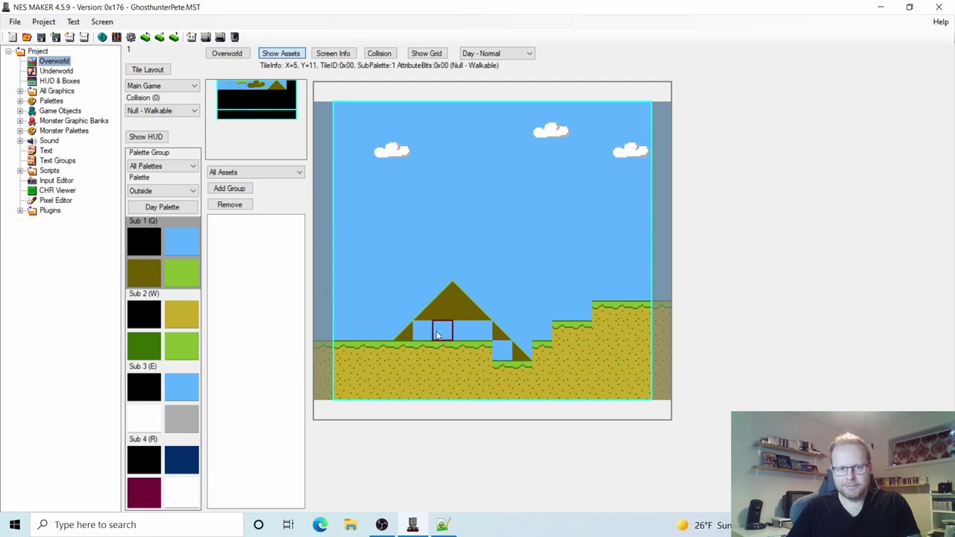
click(421, 331)
click(458, 336)
click(442, 331)
click(476, 330)
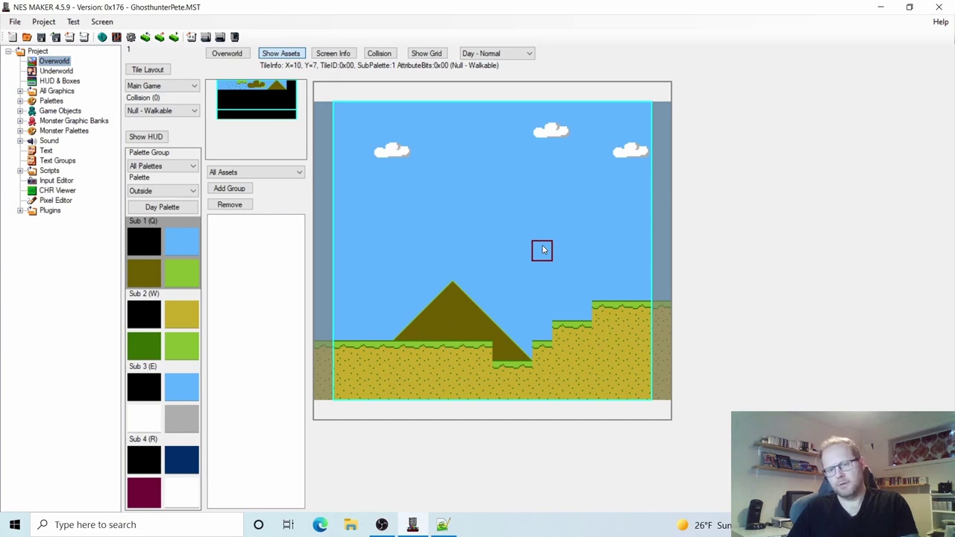
Step: Outline a mountain on the third overworld screen with two rising and four descending slope tiles using Sub 1
key(ctrl+Right)
click(272, 88)
click(420, 306)
click(441, 290)
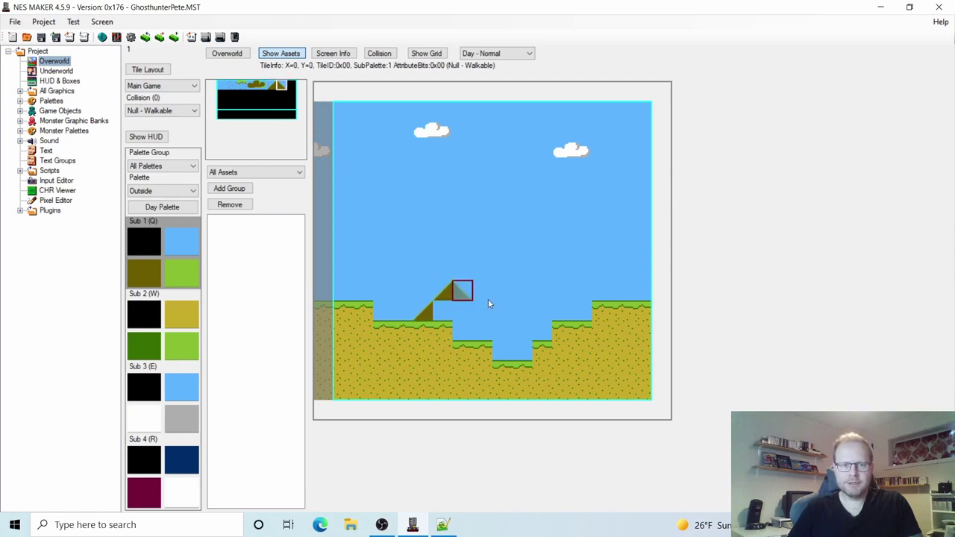
click(467, 293)
click(502, 334)
click(522, 352)
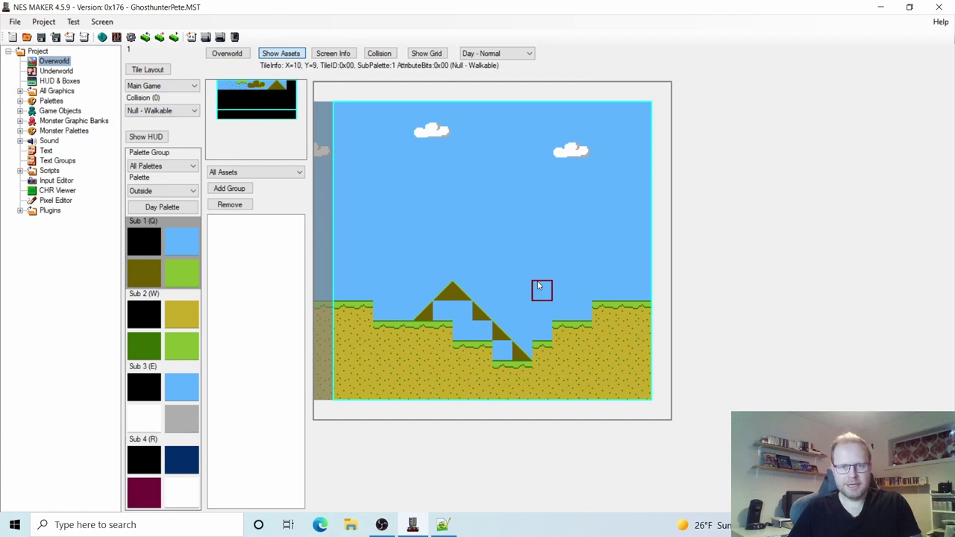
Step: Fill the inside of the third screen's mountain with solid brown tiles, and go back to the second screen
click(449, 315)
click(461, 311)
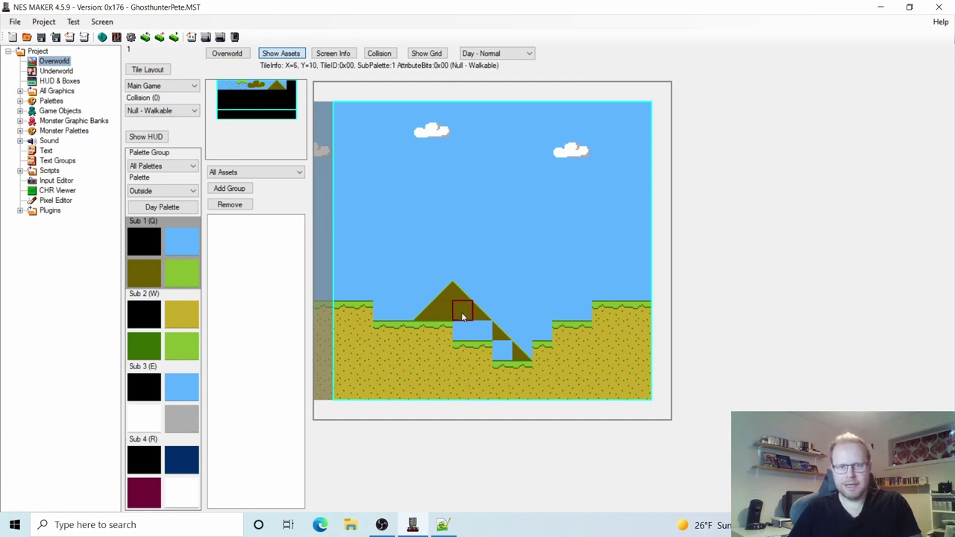
click(502, 351)
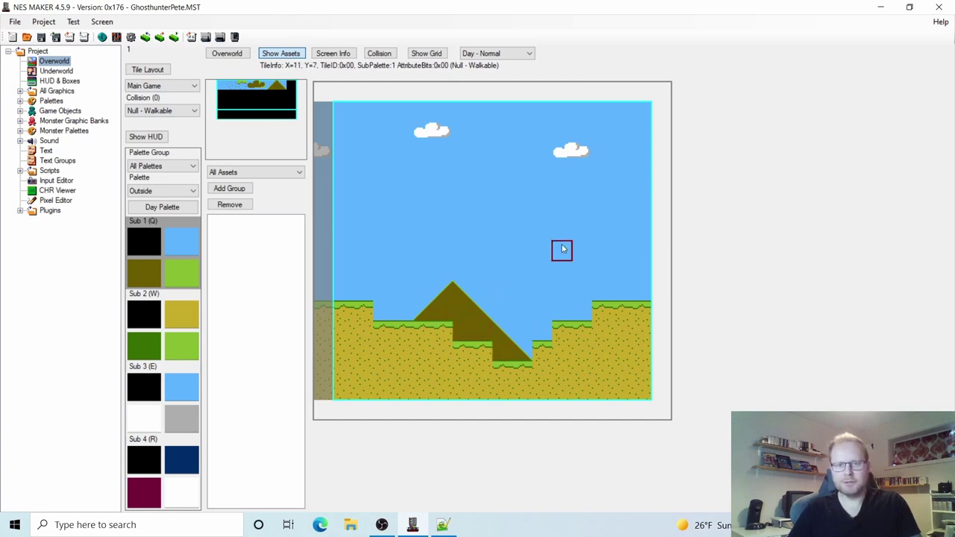
key(Left)
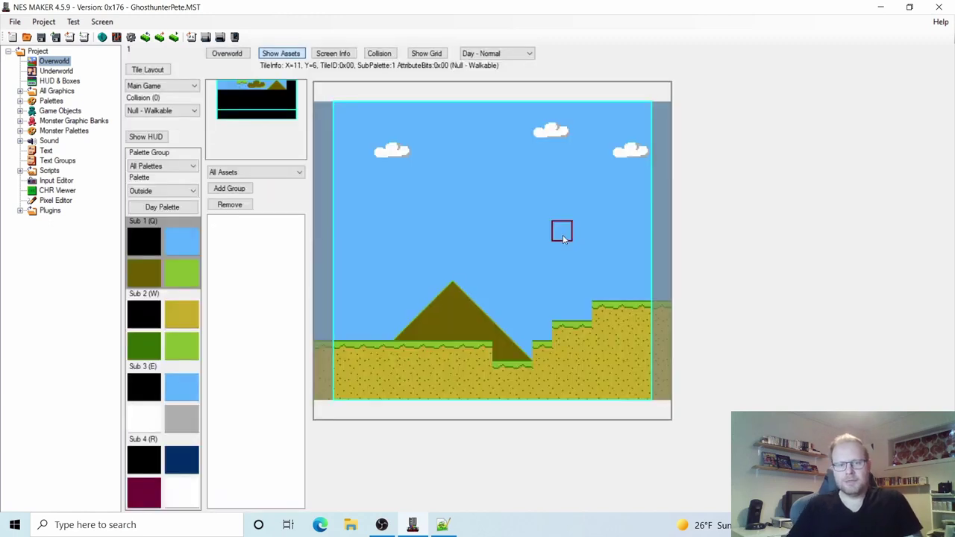
Step: Copy the second overworld screen into the two empty cells after the third screen on the overworld map
key(Left)
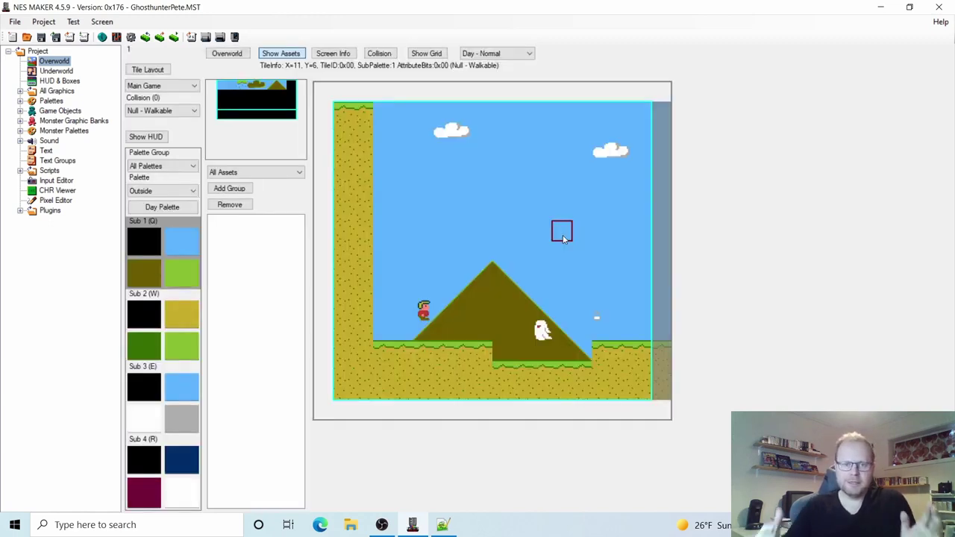
click(237, 56)
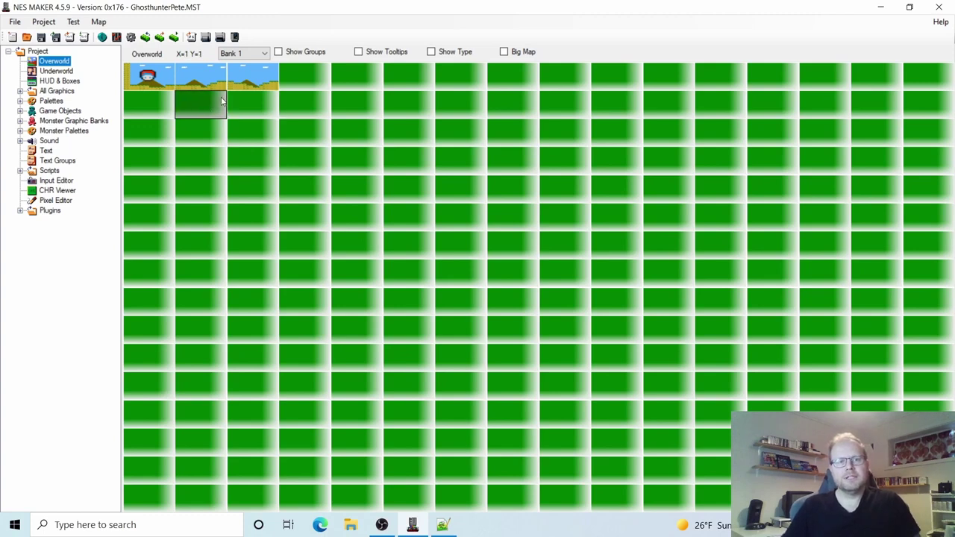
click(206, 80)
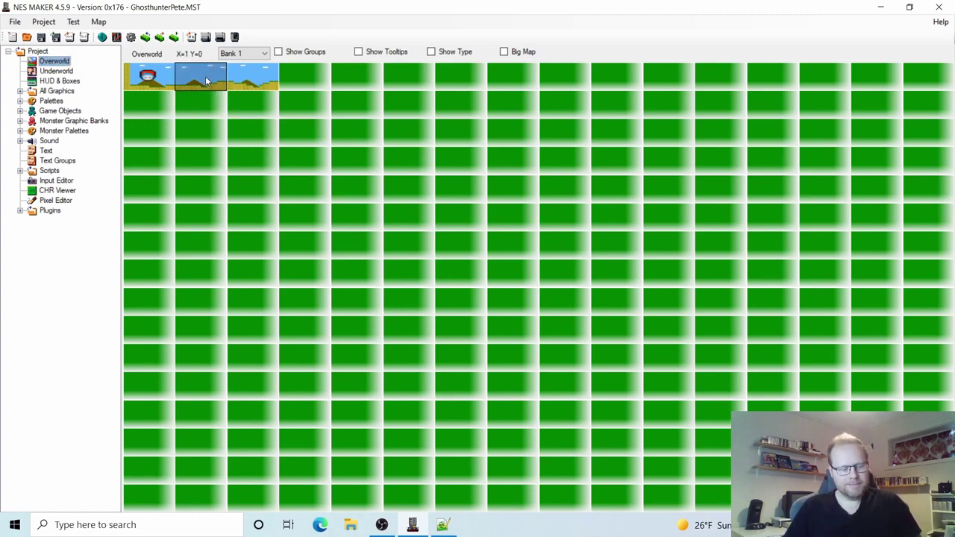
click(306, 79)
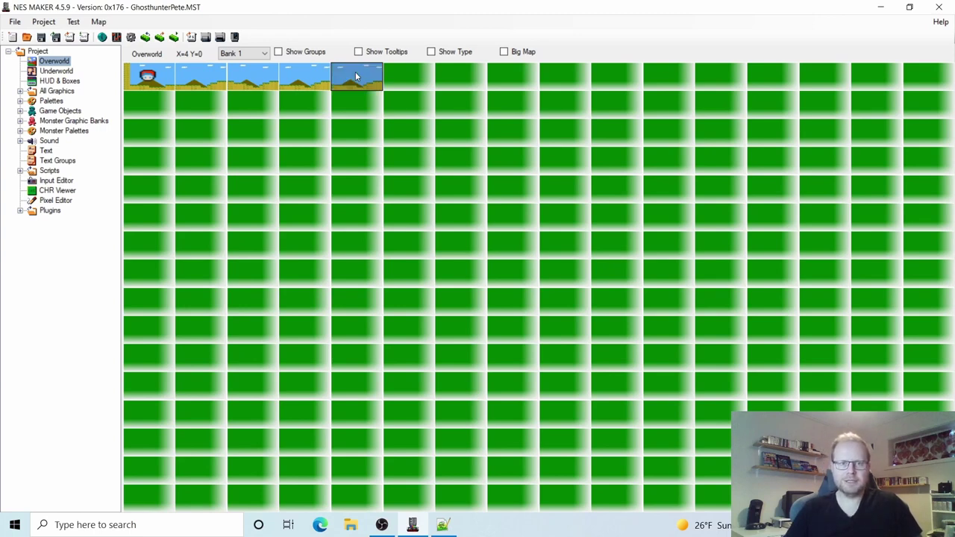
Step: On the fourth overworld screen, raise the first three ground columns by placing a copy of the grass-topped ground two tiles higher
double_click(302, 84)
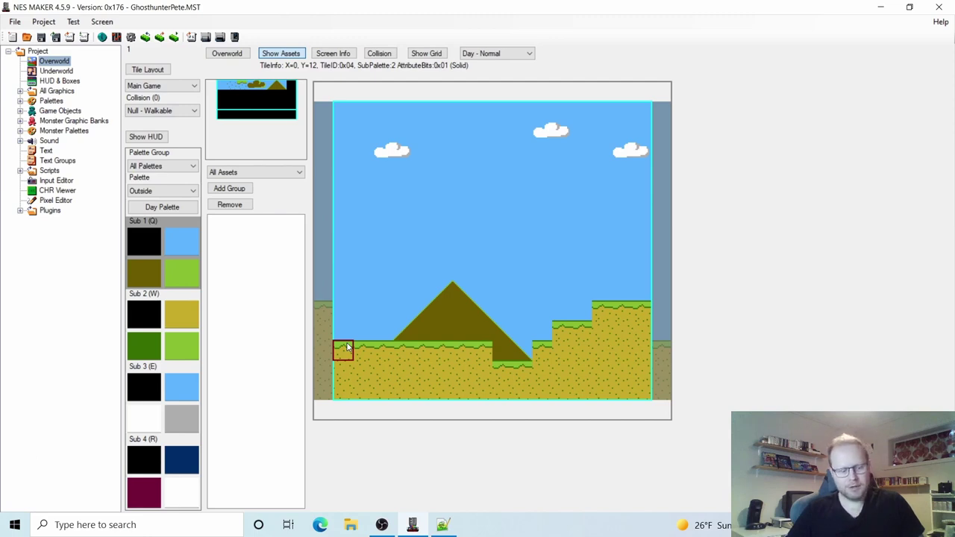
drag(347, 348, 379, 372)
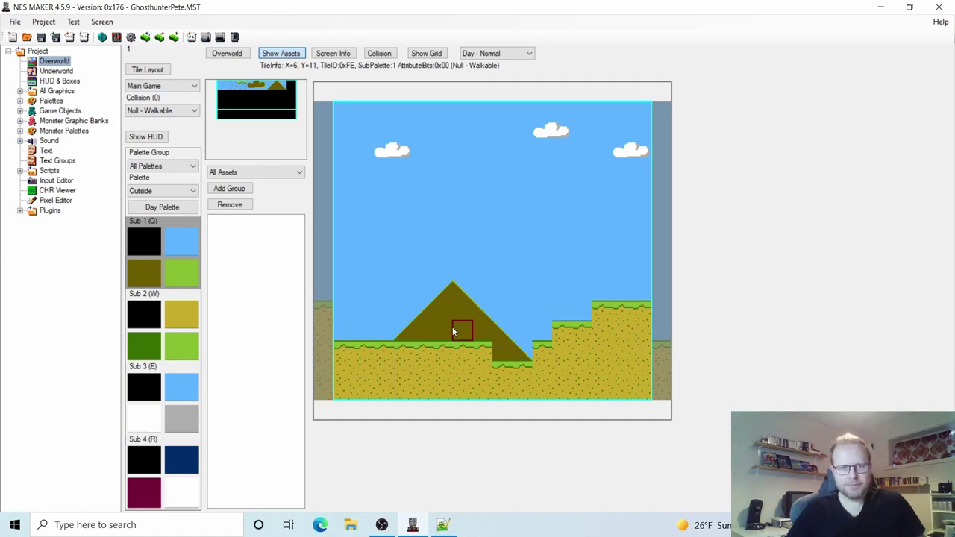
click(343, 315)
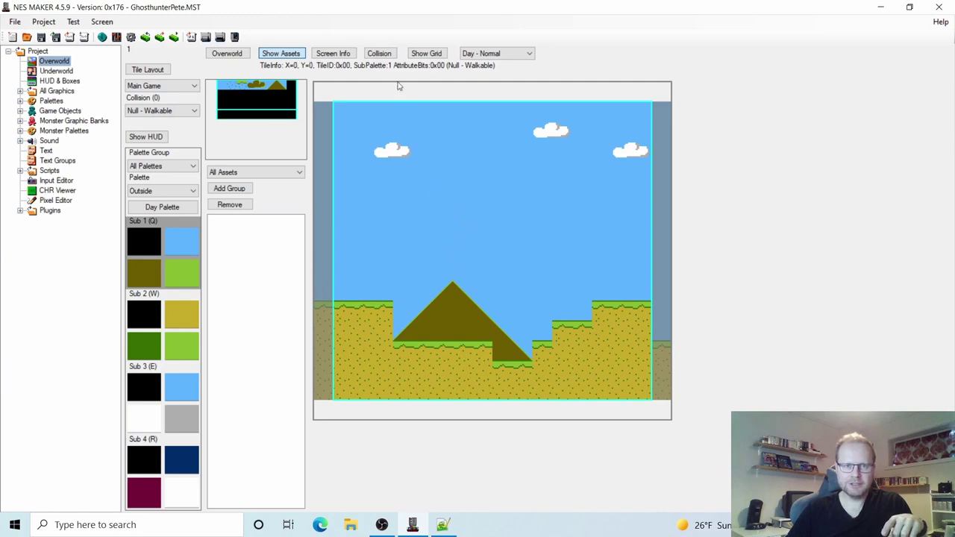
Step: Set the collision of the two wall tiles below the raised ledge's outer edge to Solid
click(379, 54)
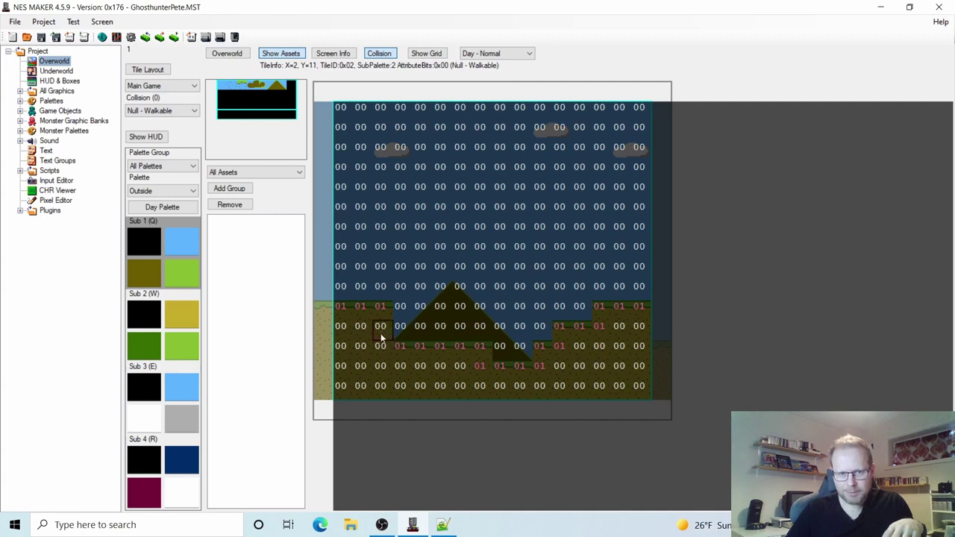
click(180, 114)
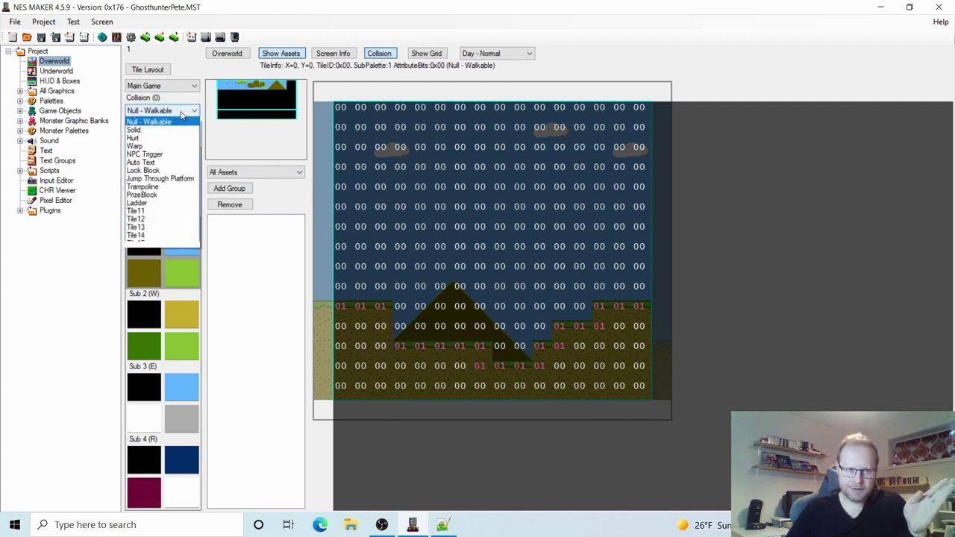
click(161, 131)
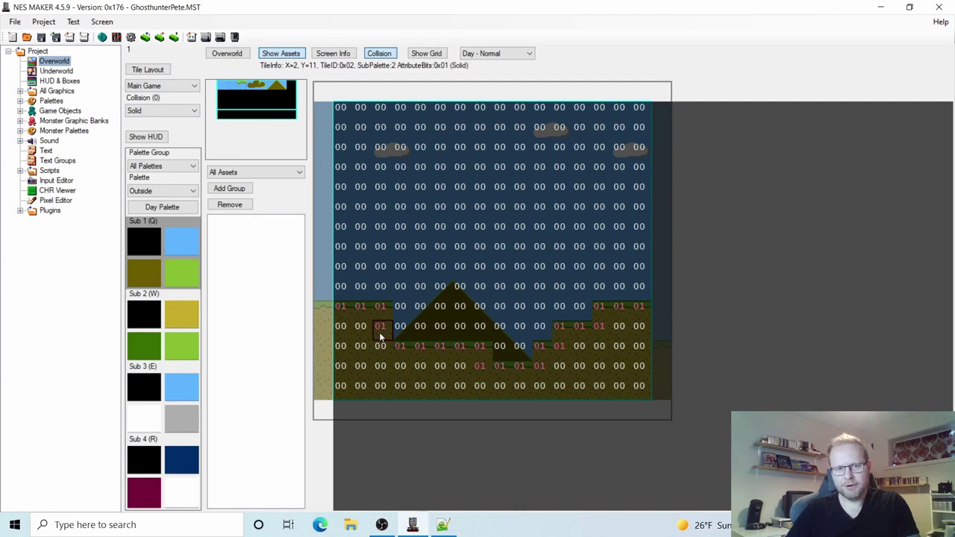
drag(380, 334, 380, 354)
click(379, 54)
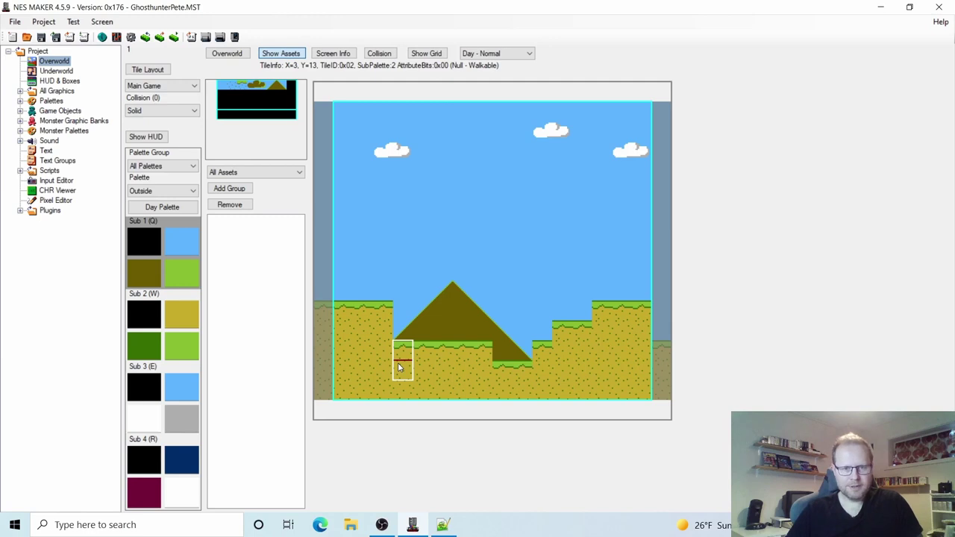
Step: Add a one-tile-wide step beside the ledge, make its lower tile Solid, and reset the neighbouring buried tile to Null - Walkable
click(395, 336)
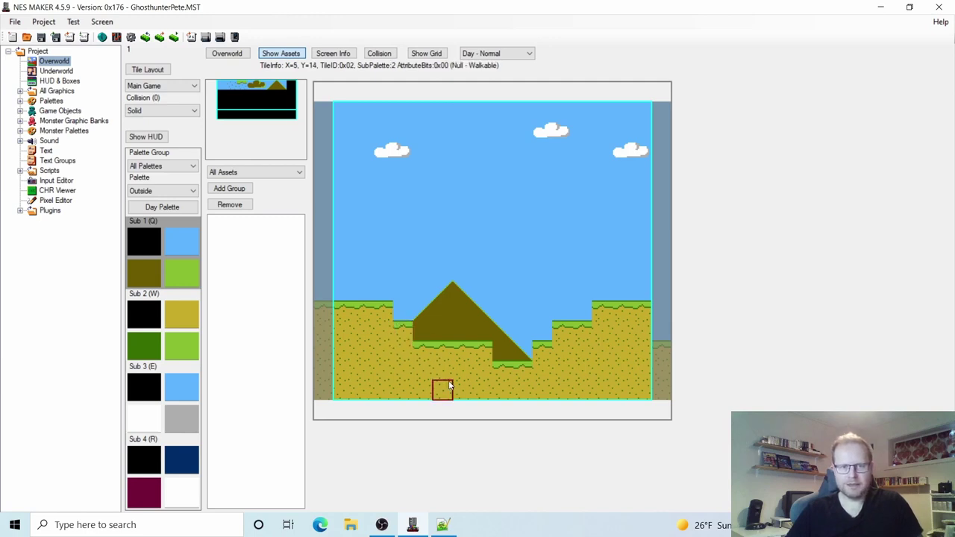
click(380, 53)
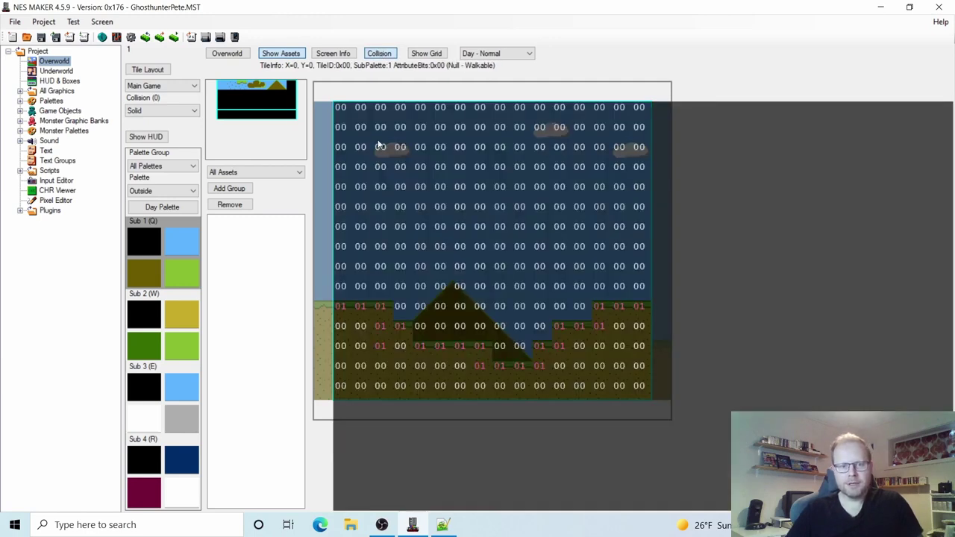
click(396, 347)
click(192, 112)
click(153, 123)
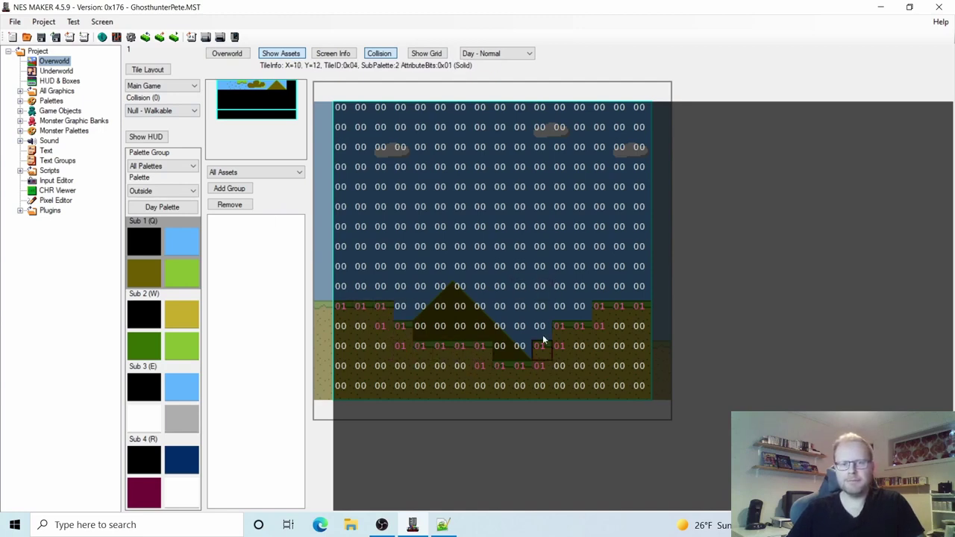
click(374, 55)
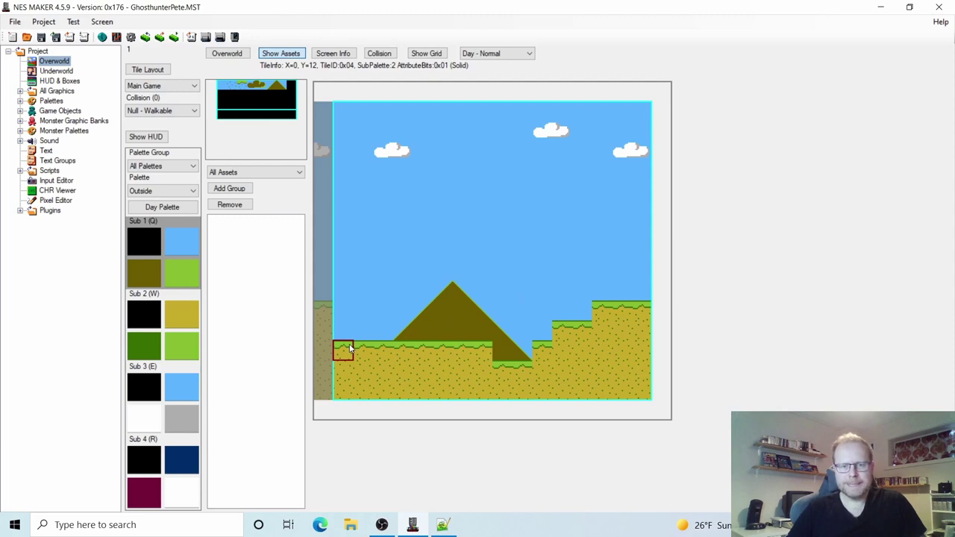
Step: On the fifth overworld screen, raise the first five ground columns by two tiles and cover the buried grass row with plain dirt using Sub 2
drag(350, 348, 387, 364)
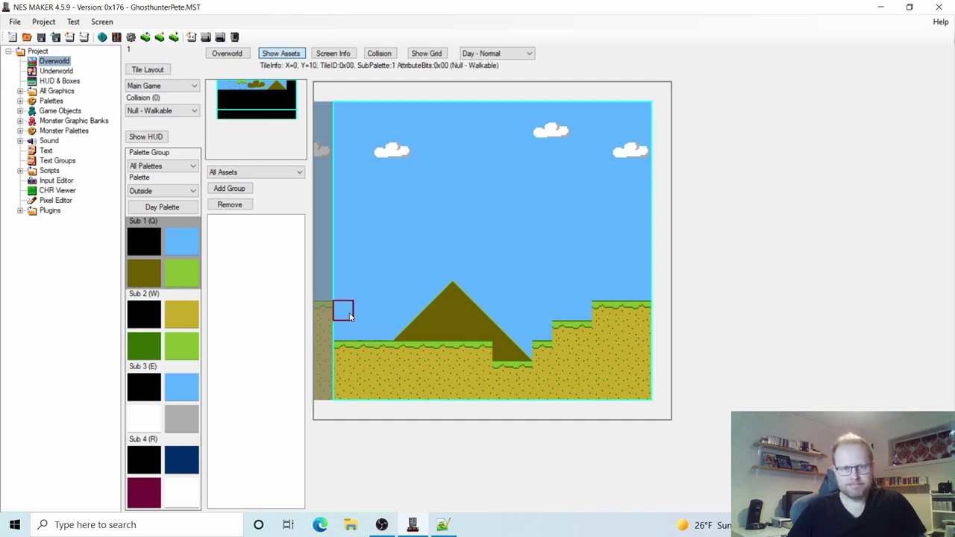
click(350, 316)
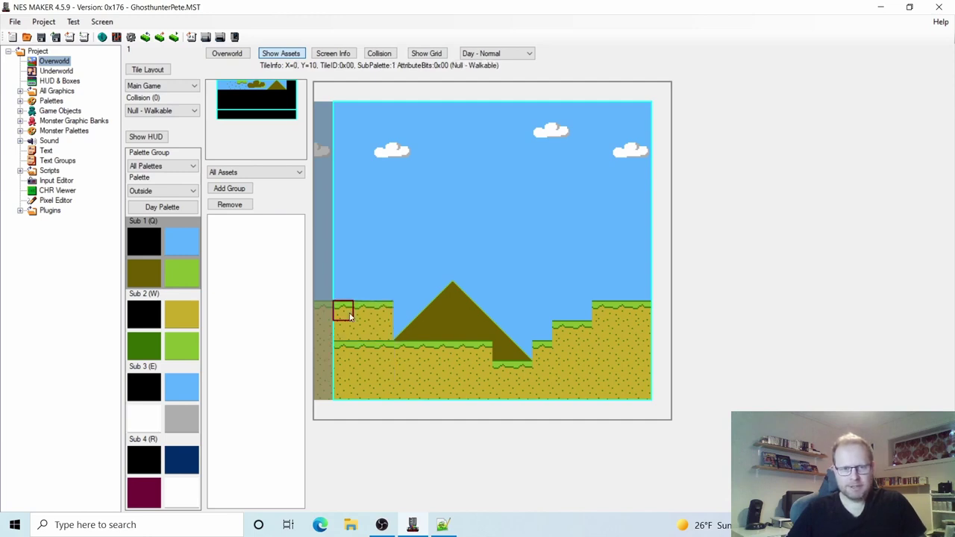
click(389, 316)
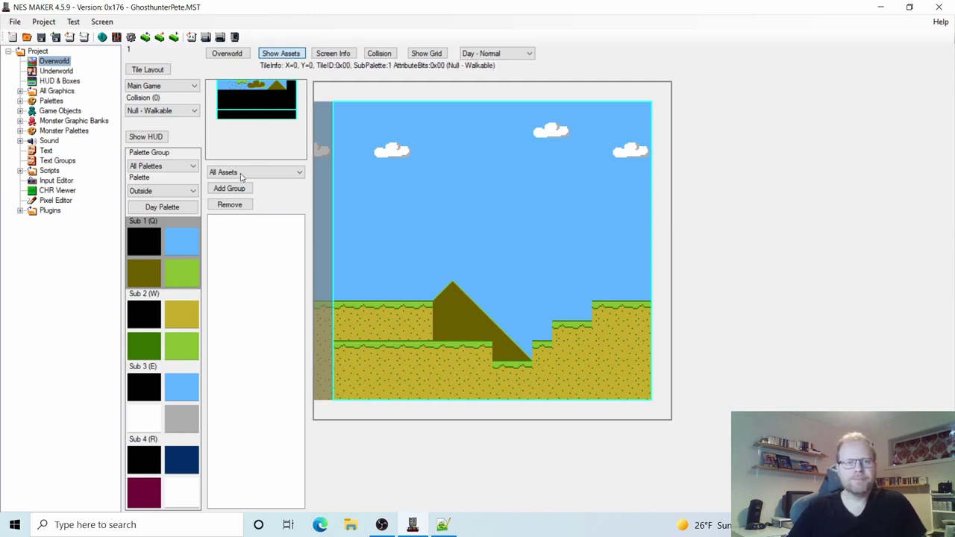
click(183, 314)
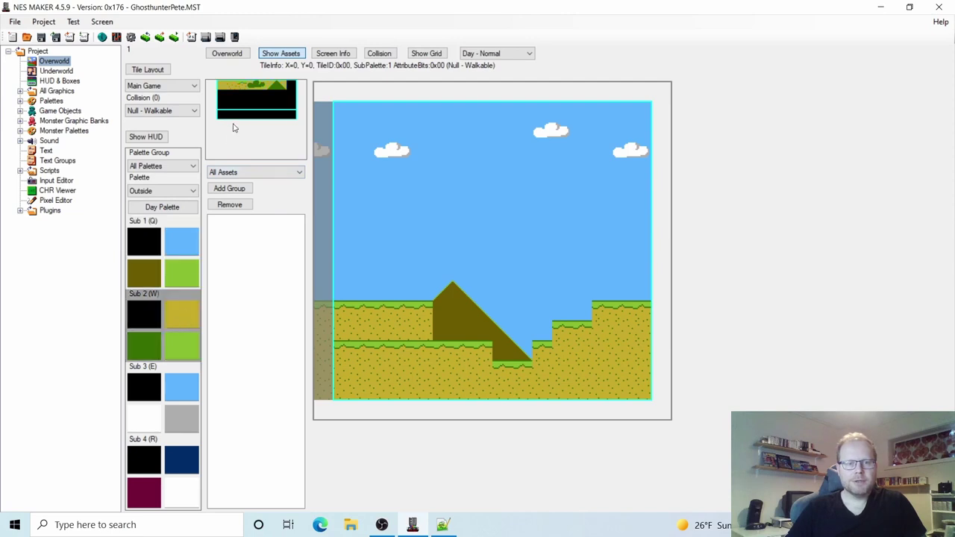
mouse_move(364, 365)
mouse_down()
mouse_move(341, 347)
mouse_move(422, 349)
mouse_up()
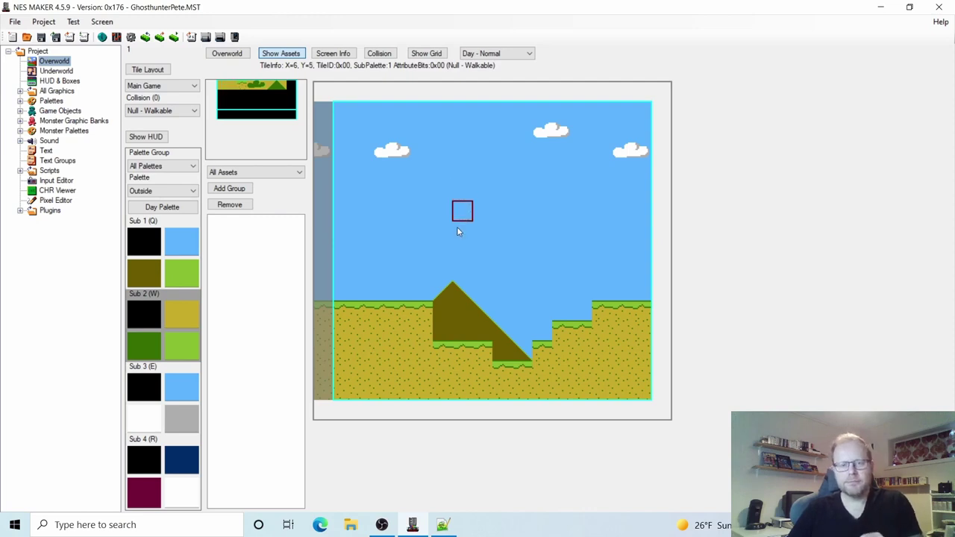
Step: Lower the fifth screen's mountain by one tile, place a Sub 1 descending slope tile in the pit, and clear the leftover pieces with sky
drag(442, 270, 451, 288)
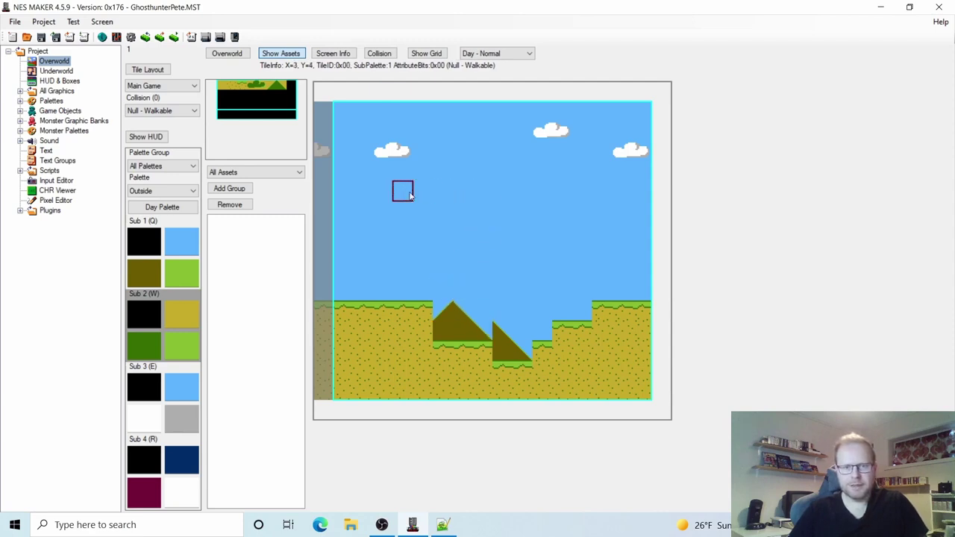
click(144, 282)
click(281, 85)
click(501, 349)
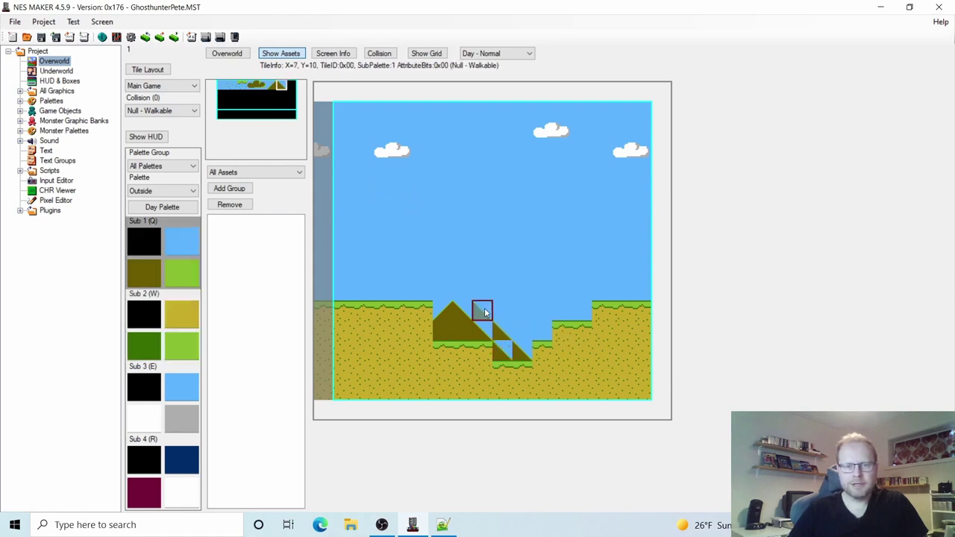
click(221, 87)
click(503, 331)
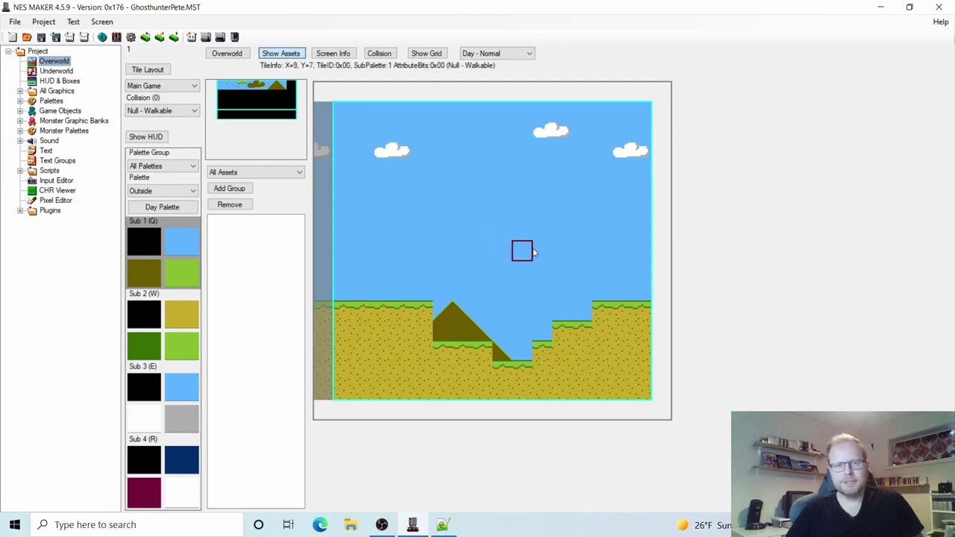
Step: Reset the fifth screen's buried ledge row to Null - Walkable, make the exposed ledge wall Solid, and return to the overworld map
click(372, 57)
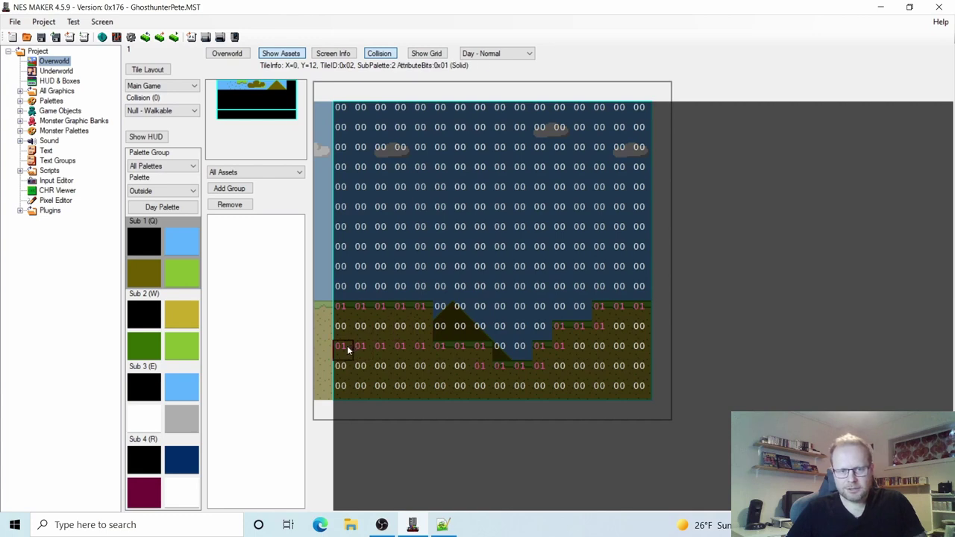
click(153, 110)
drag(339, 348, 389, 349)
click(161, 111)
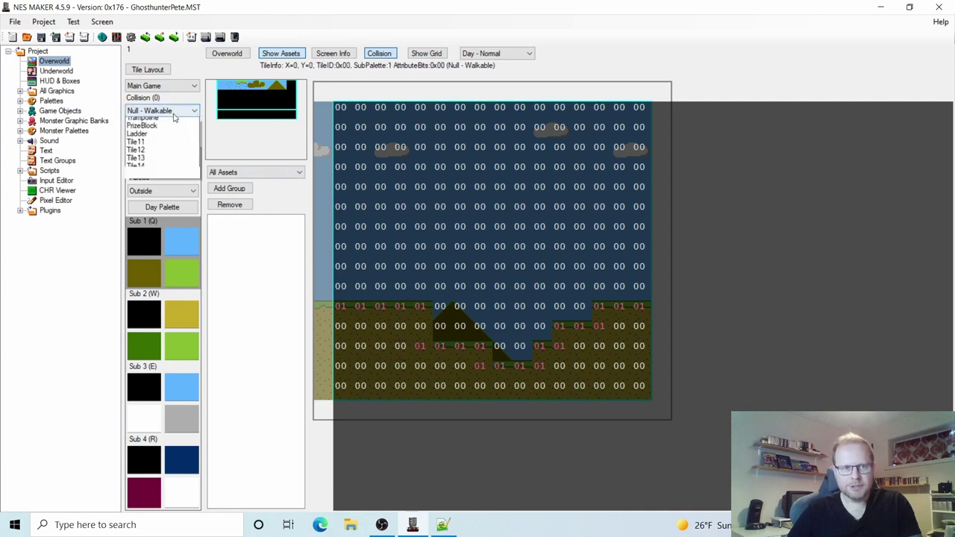
click(142, 127)
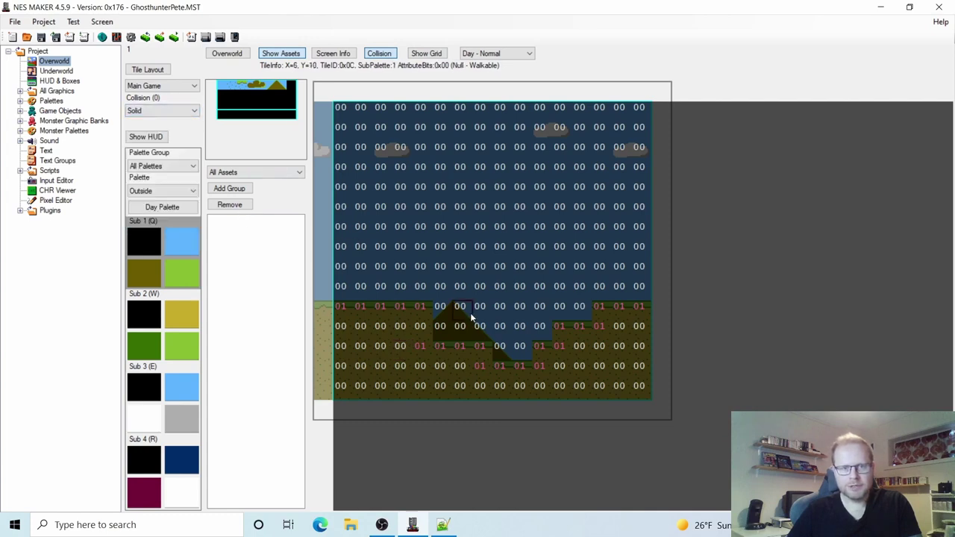
click(421, 327)
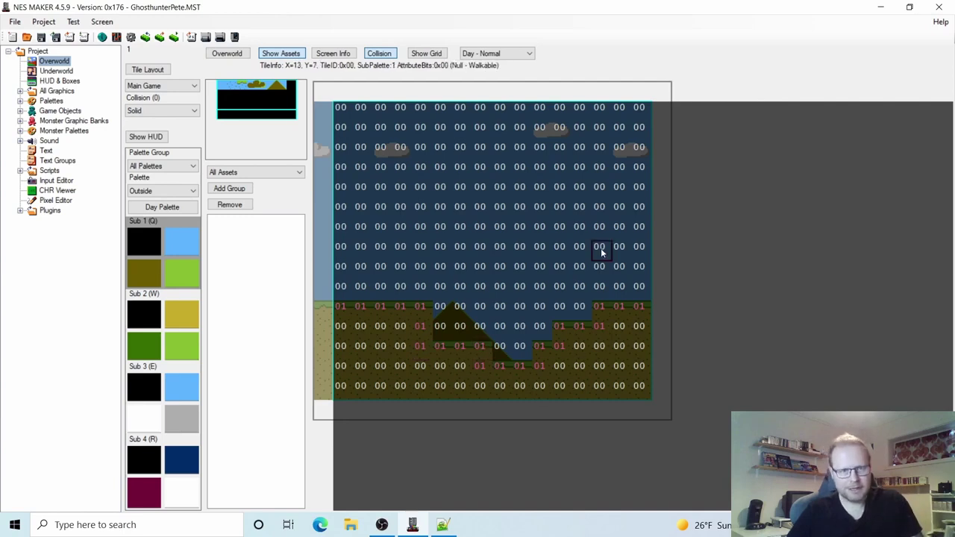
click(376, 51)
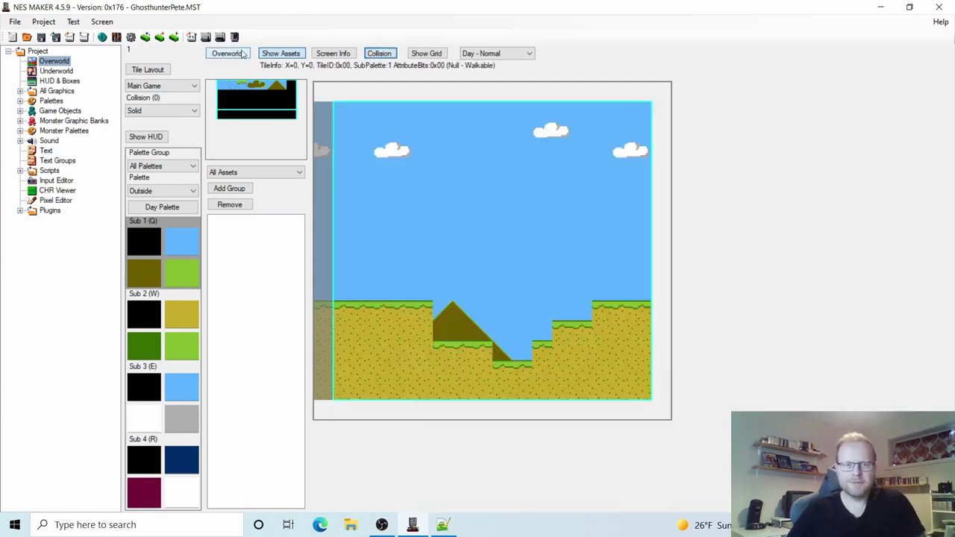
click(242, 53)
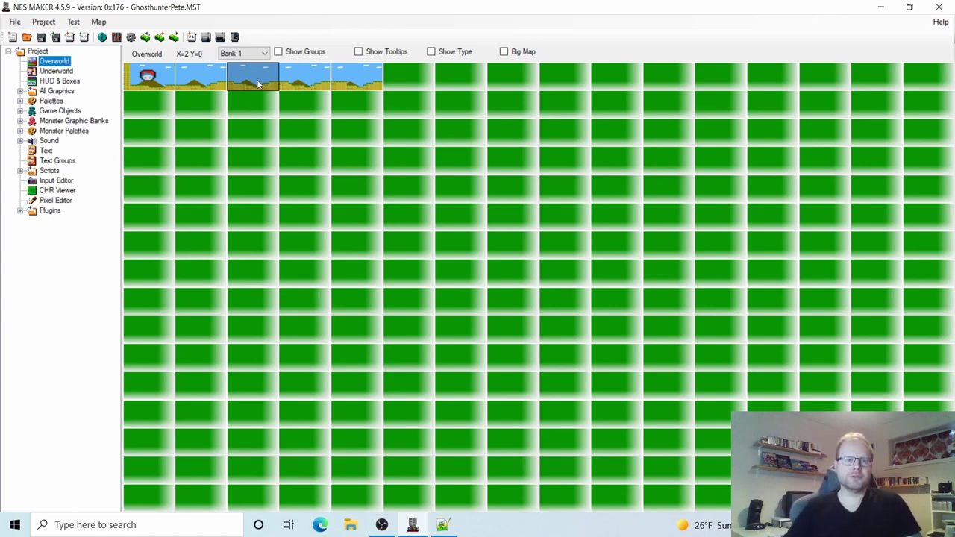
Step: Open the first overworld screen and review its scroll-edge flags in the screen details
double_click(143, 80)
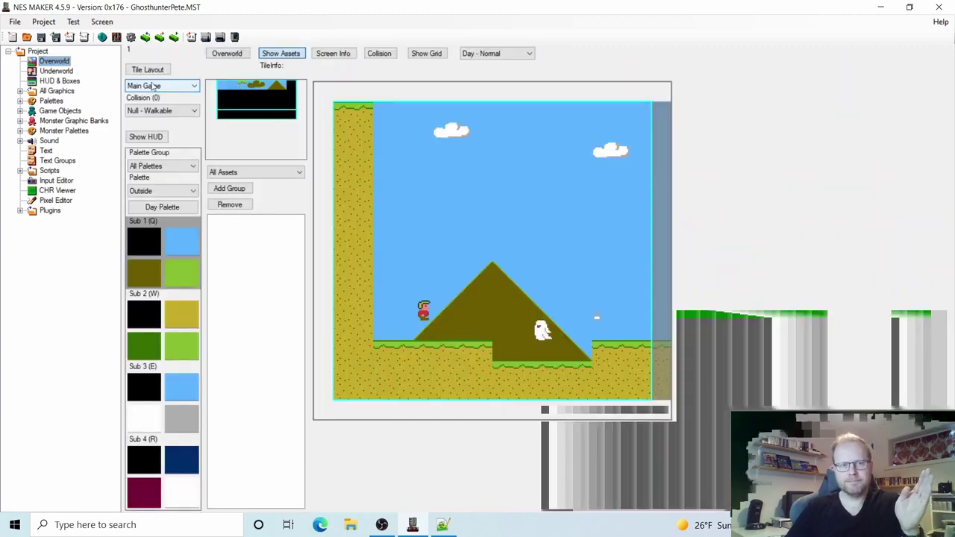
click(331, 54)
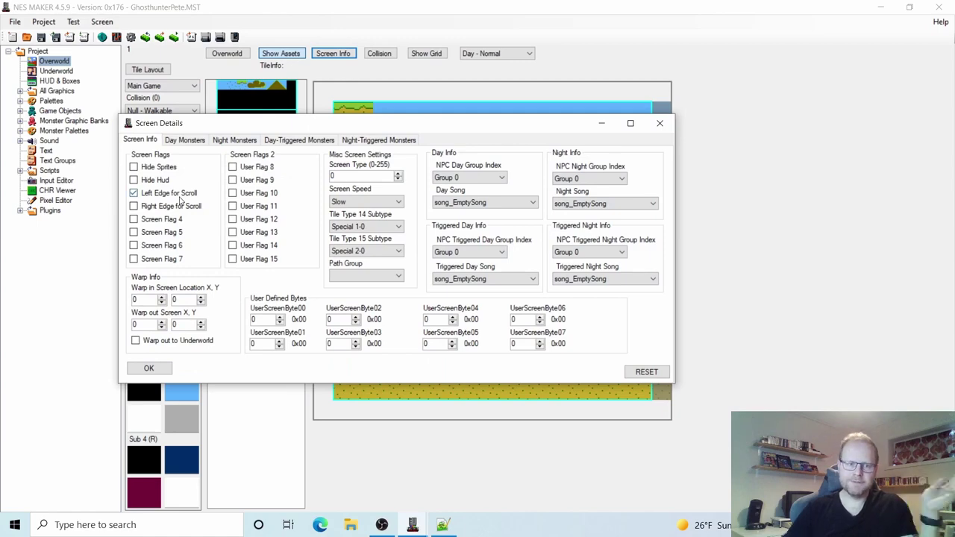
click(149, 368)
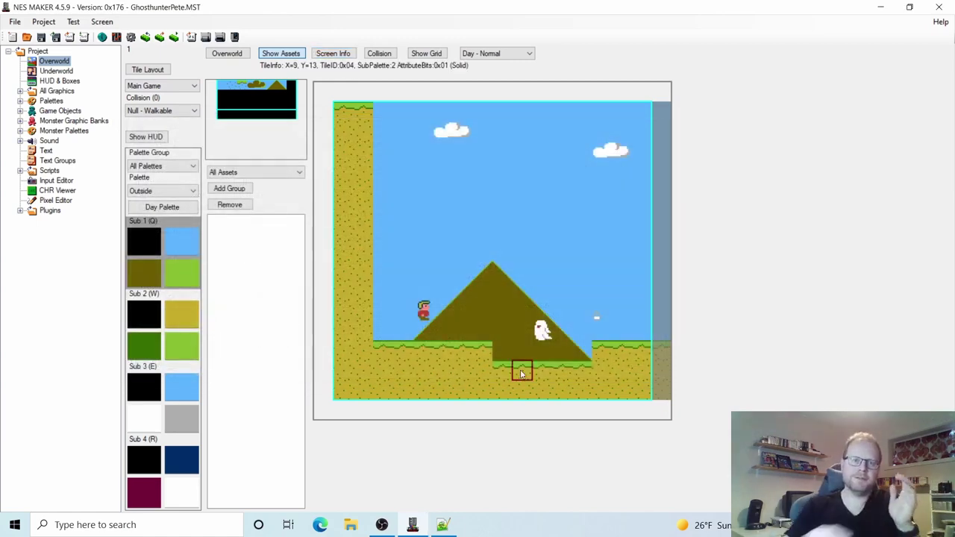
Step: Launch the game in the emulator to view the first screen, close it, and return to the overworld map
click(219, 36)
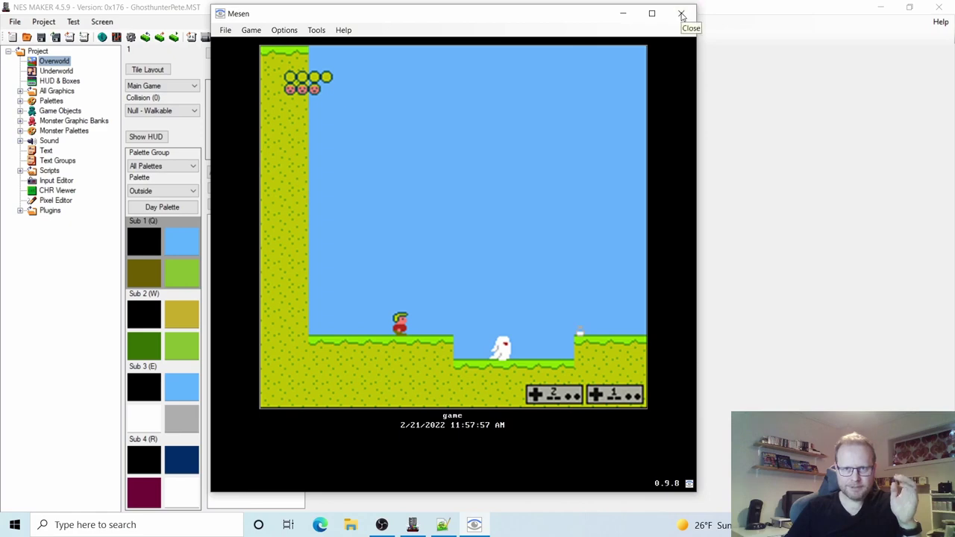
click(679, 14)
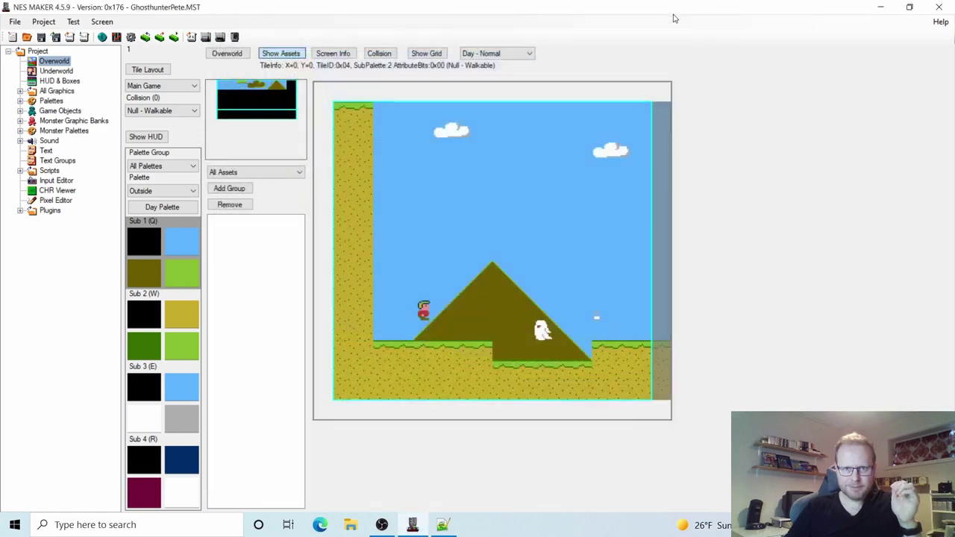
click(226, 55)
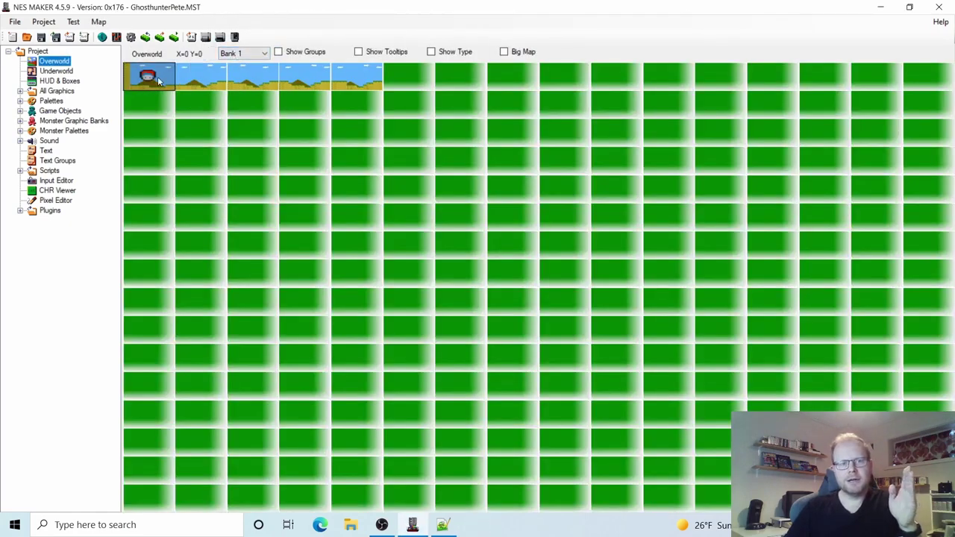
Step: Enable Right Edge for Scroll in the third overworld screen's details and return to the overworld map
click(253, 82)
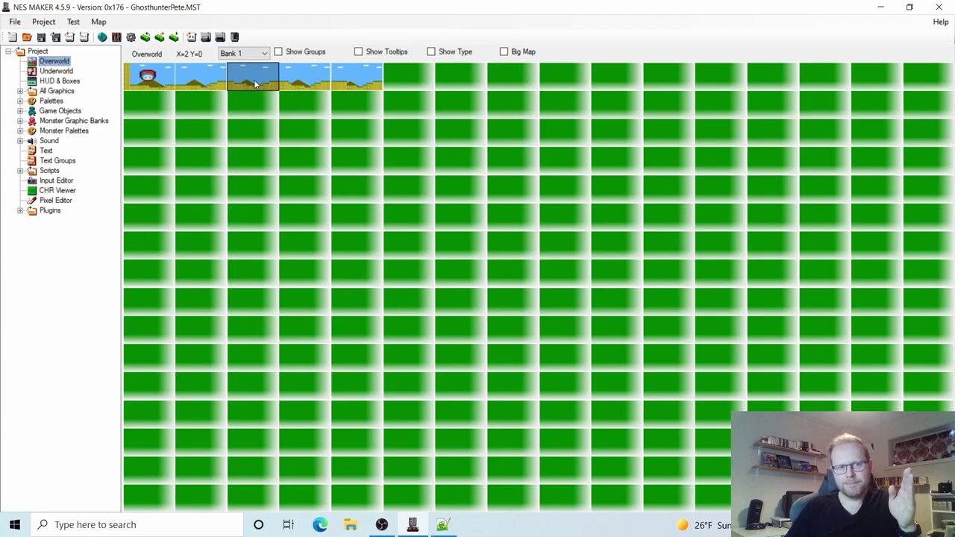
double_click(253, 82)
click(333, 53)
click(93, 112)
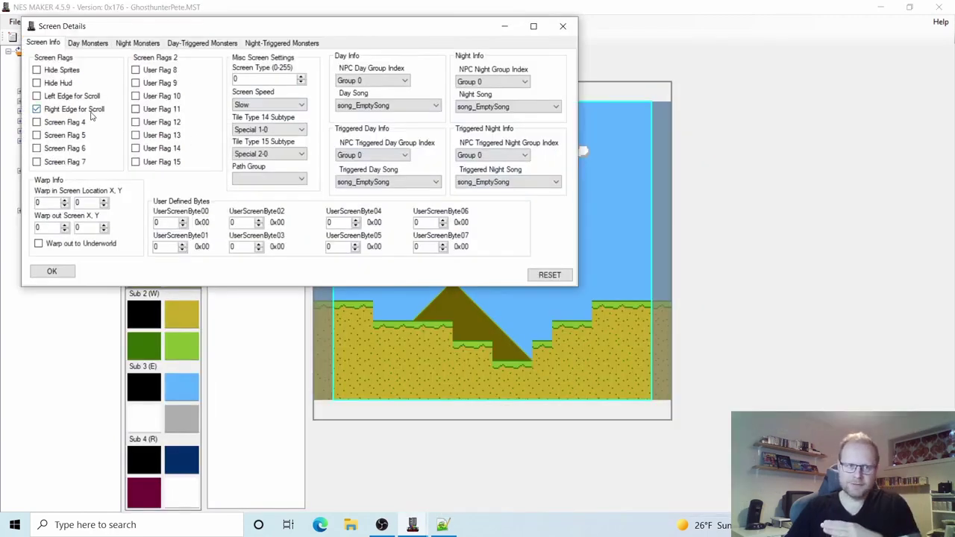
click(63, 271)
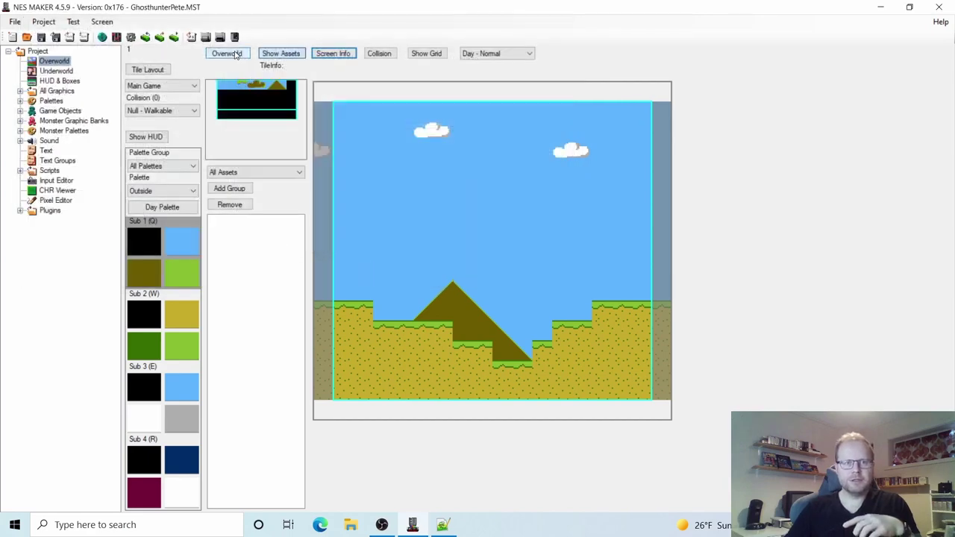
click(231, 54)
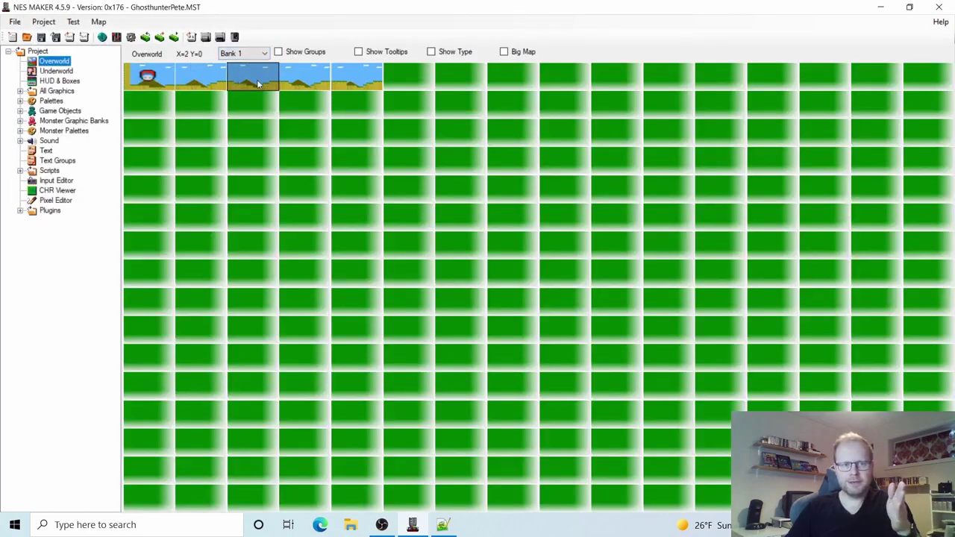
Step: Clear the third overworld screen's Right Edge for Scroll flag and go back to the overworld map
double_click(256, 79)
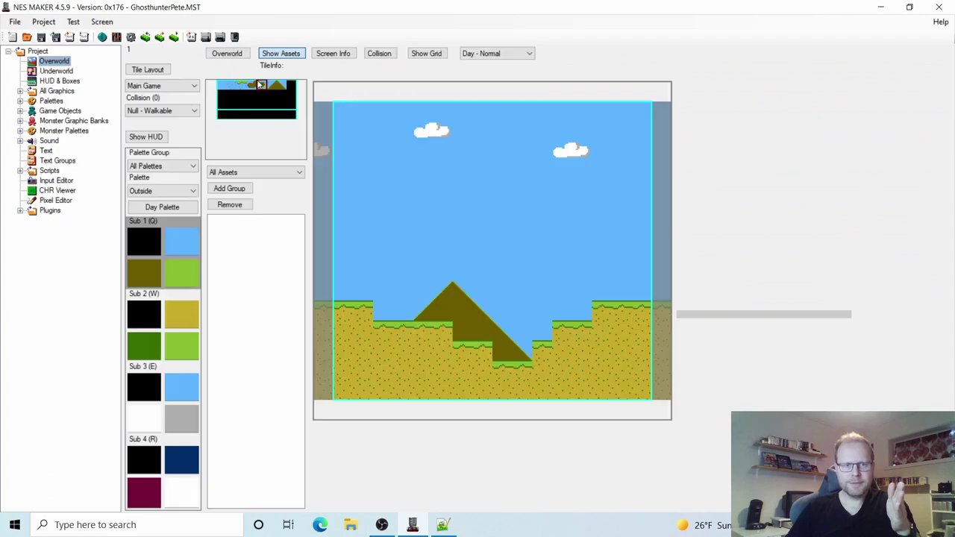
click(331, 54)
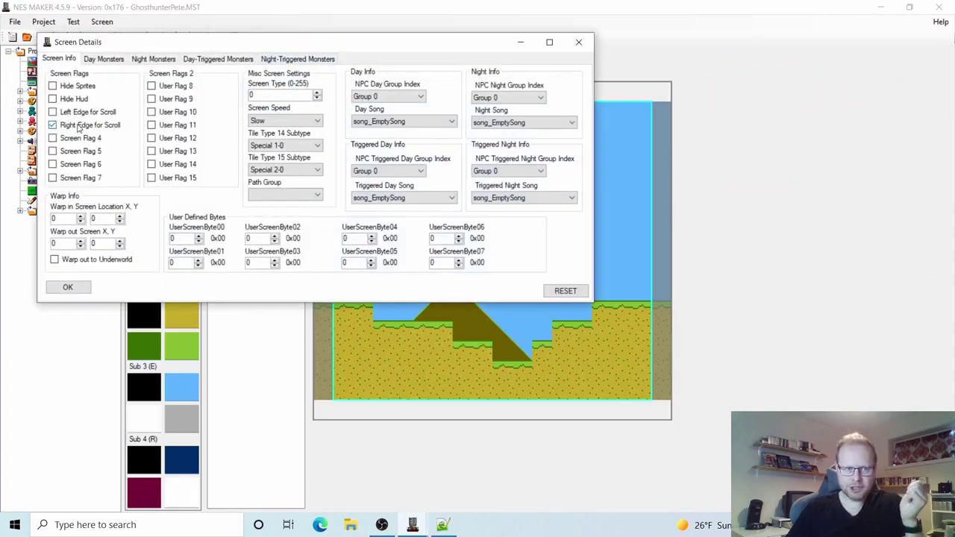
click(53, 126)
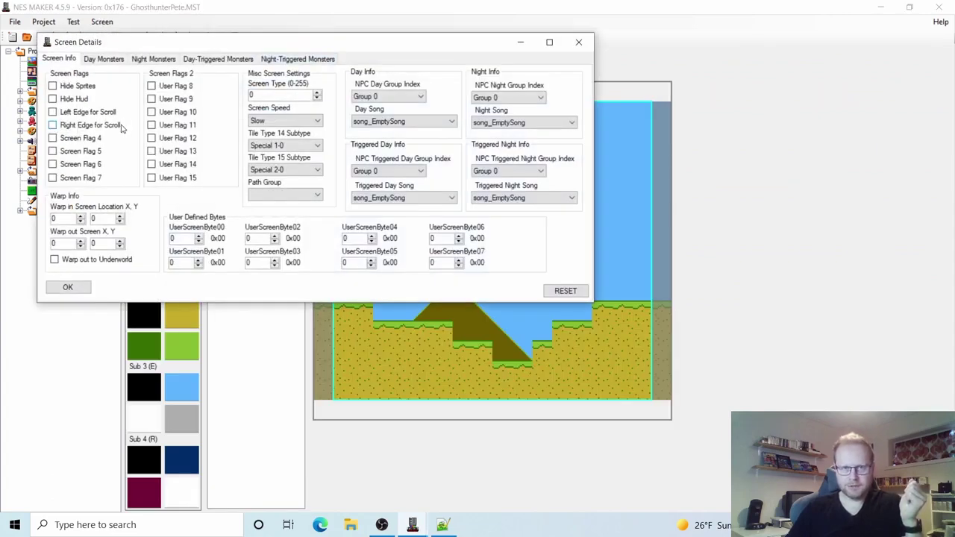
click(68, 287)
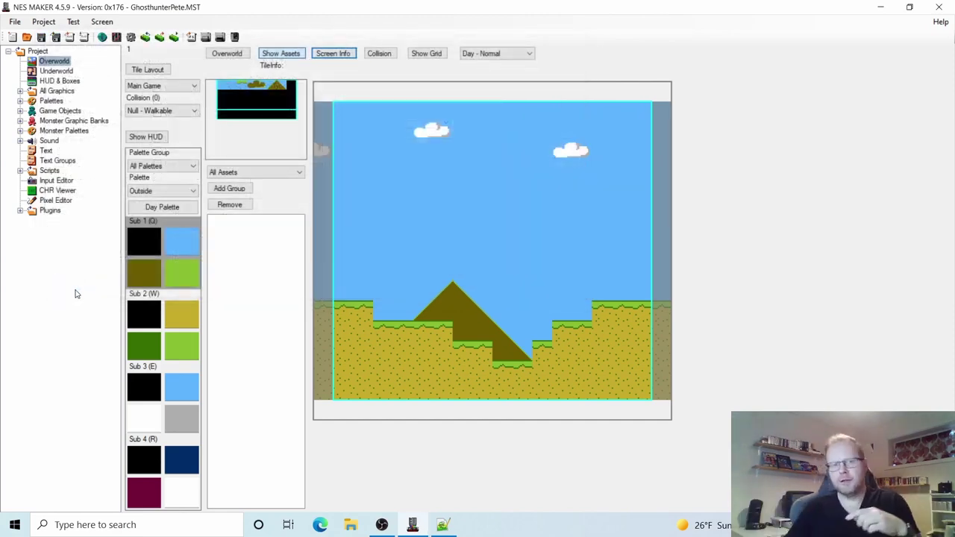
click(227, 53)
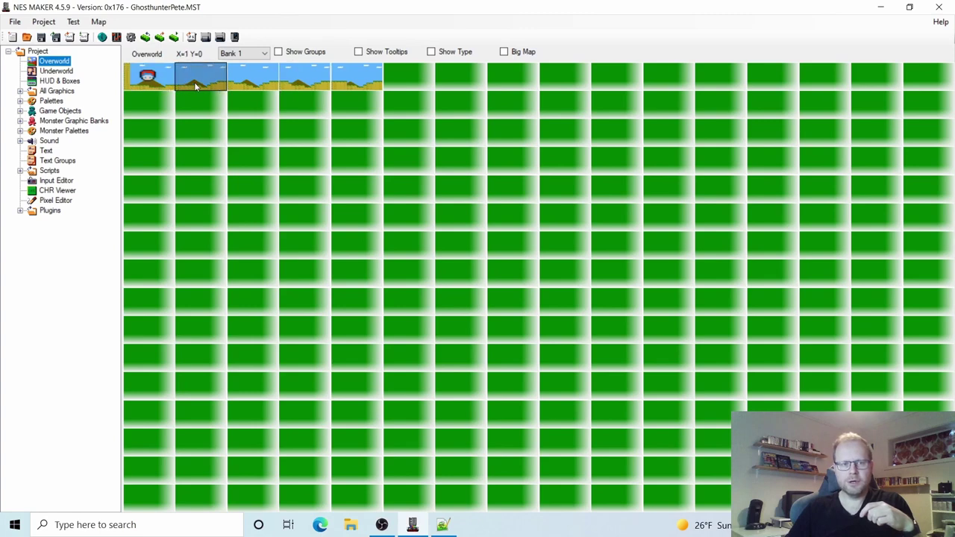
Step: Check the fifth overworld screen's scroll-edge flags in its screen details, then return to the overworld map
double_click(367, 86)
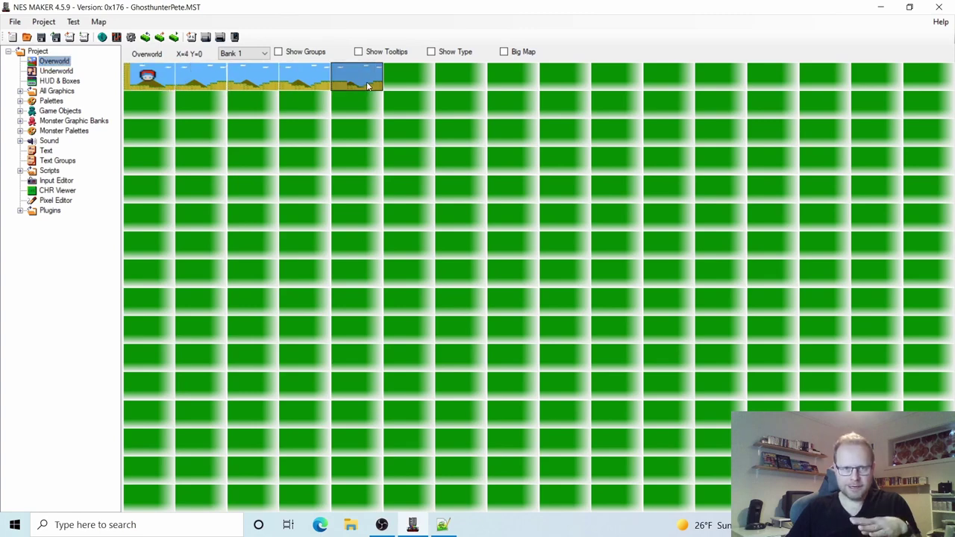
click(333, 53)
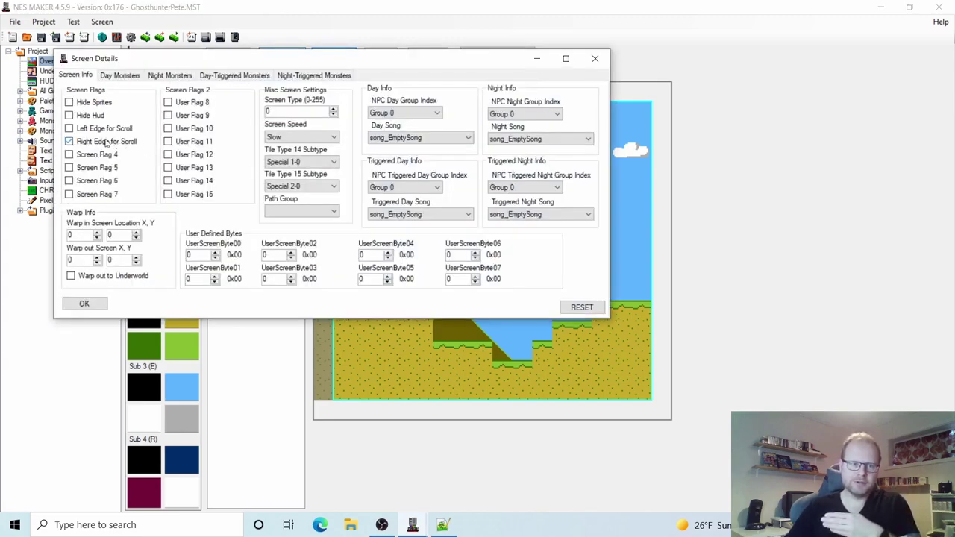
click(84, 306)
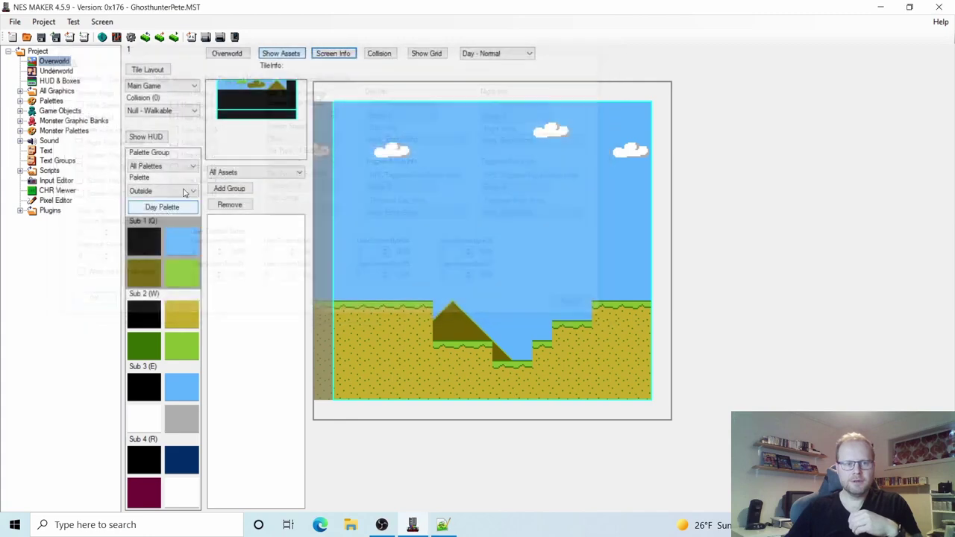
click(227, 55)
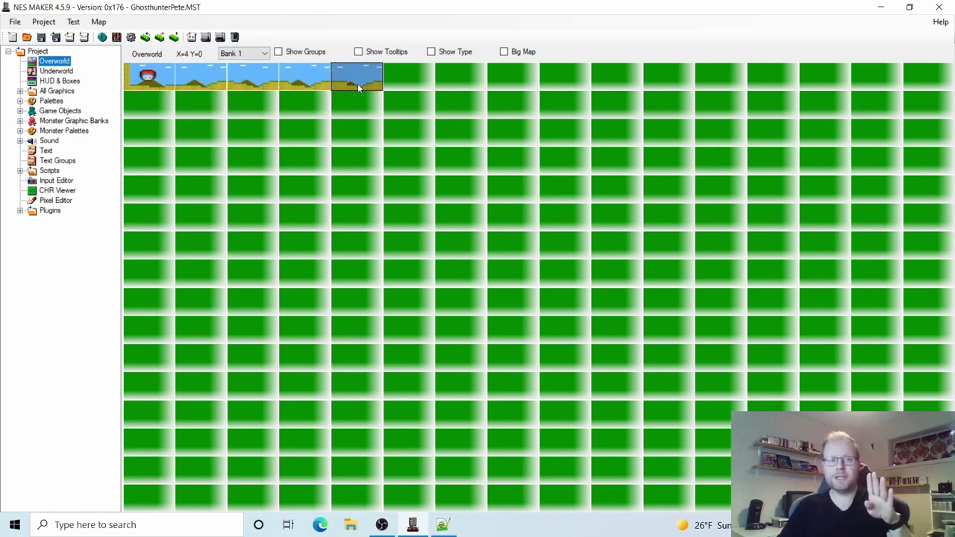
Step: Review the first overworld screen's scroll flags and day monster settings, then return to the overworld map
double_click(156, 76)
click(333, 54)
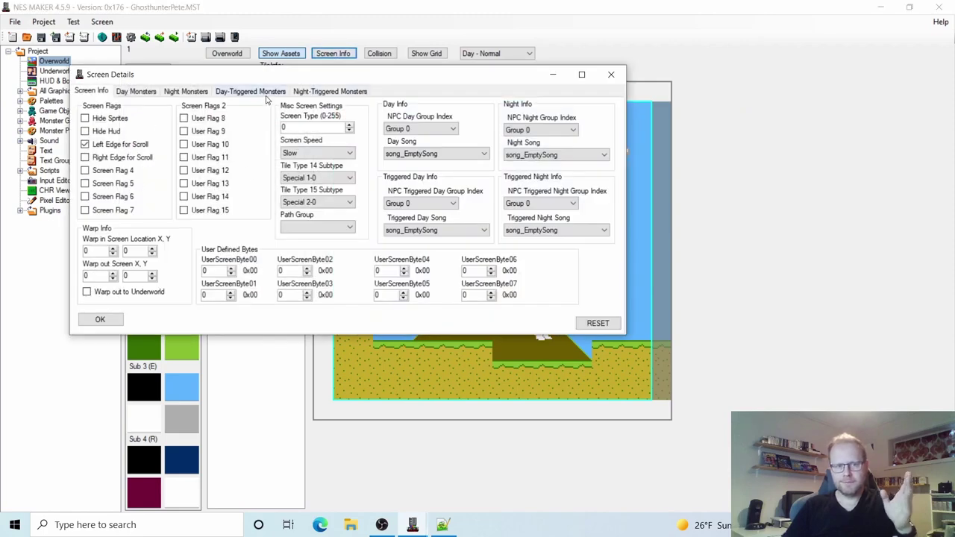
click(148, 92)
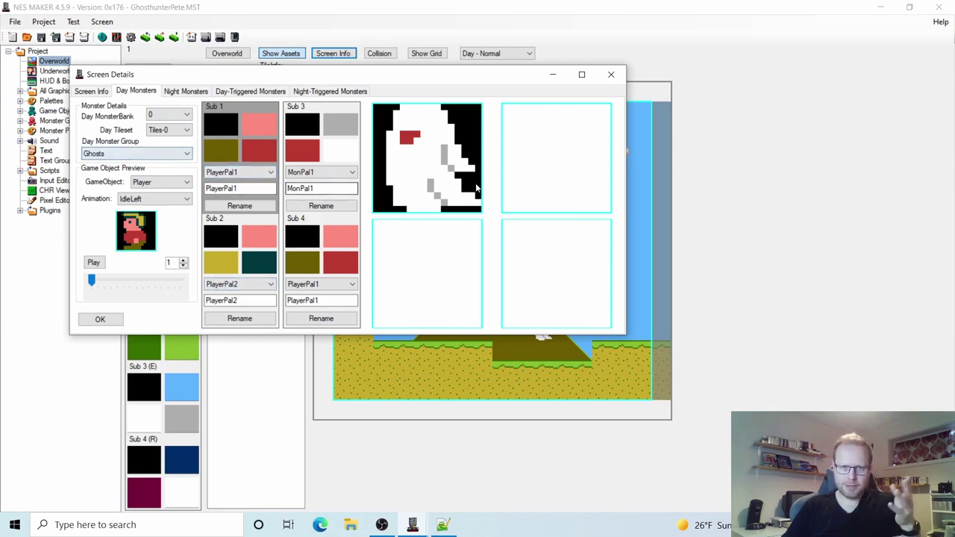
click(99, 319)
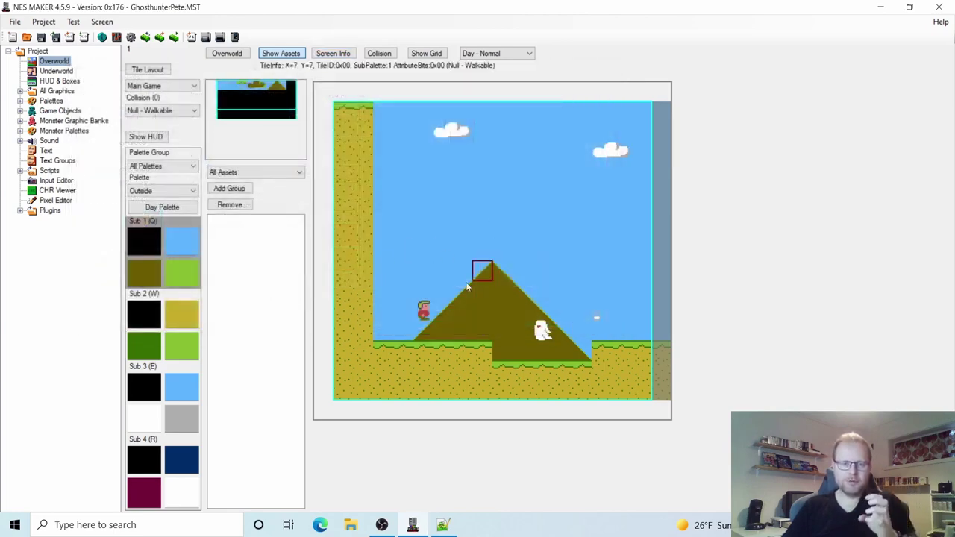
click(227, 53)
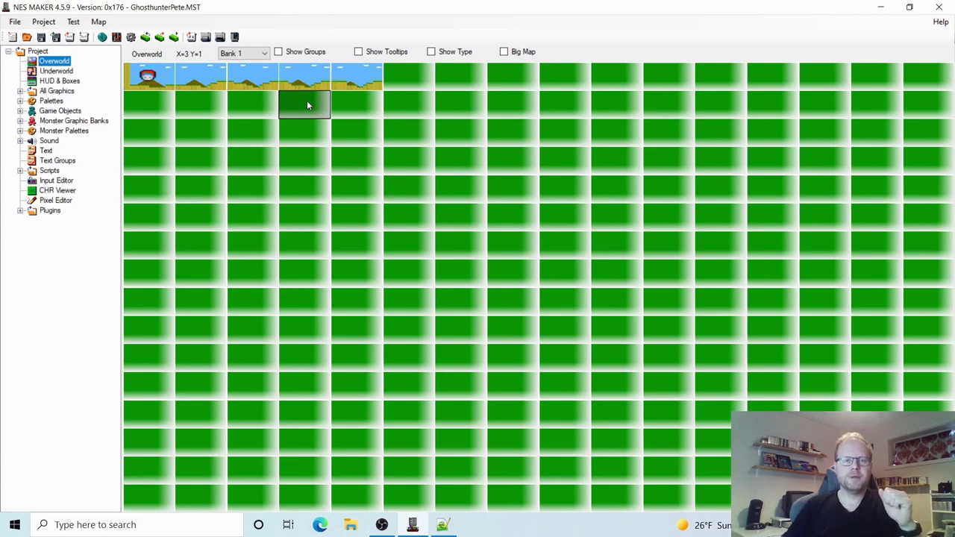
Step: Reopen the fifth screen's details to look at its scroll-edge flags and return to the overworld map
double_click(356, 78)
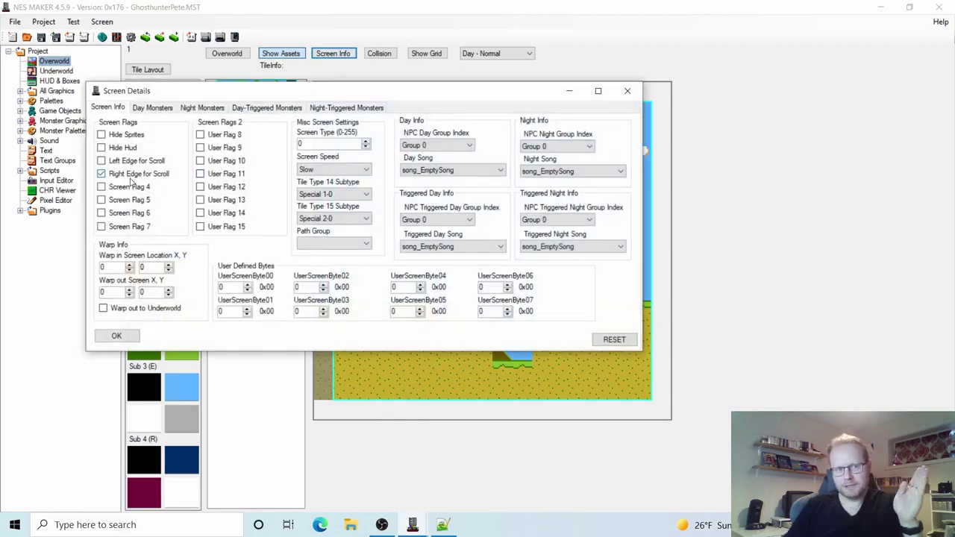
click(117, 336)
click(243, 57)
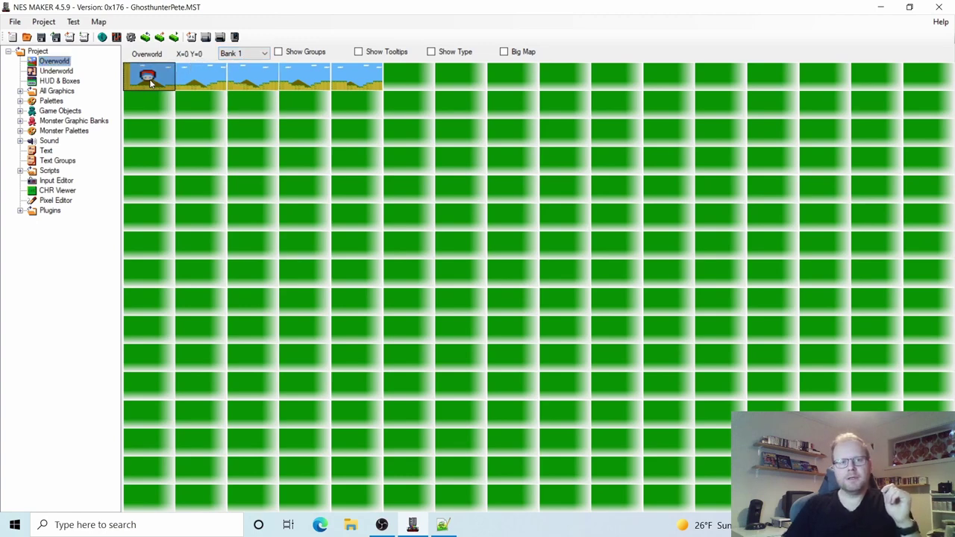
Step: Look up the day monster group and sub-palettes used by the first overworld screen, then return to the map
double_click(149, 82)
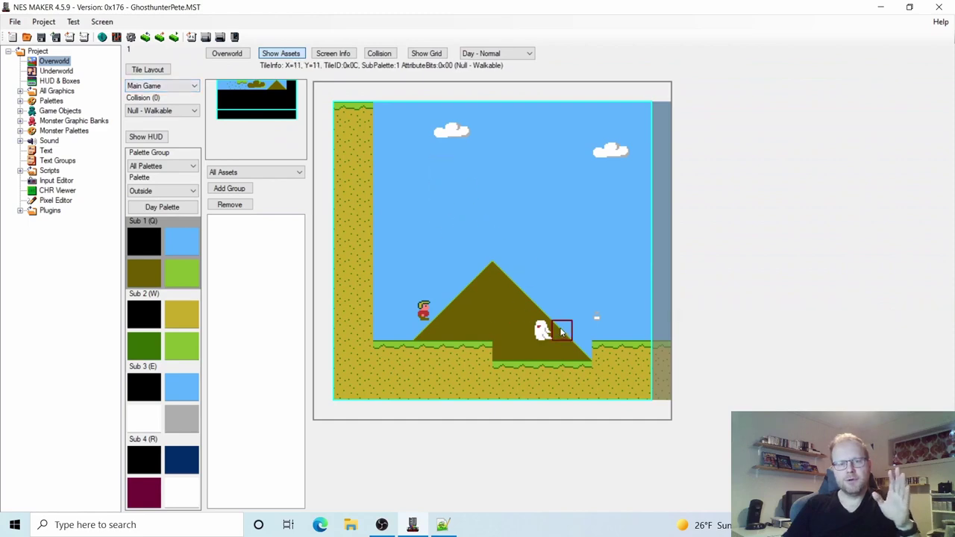
click(333, 52)
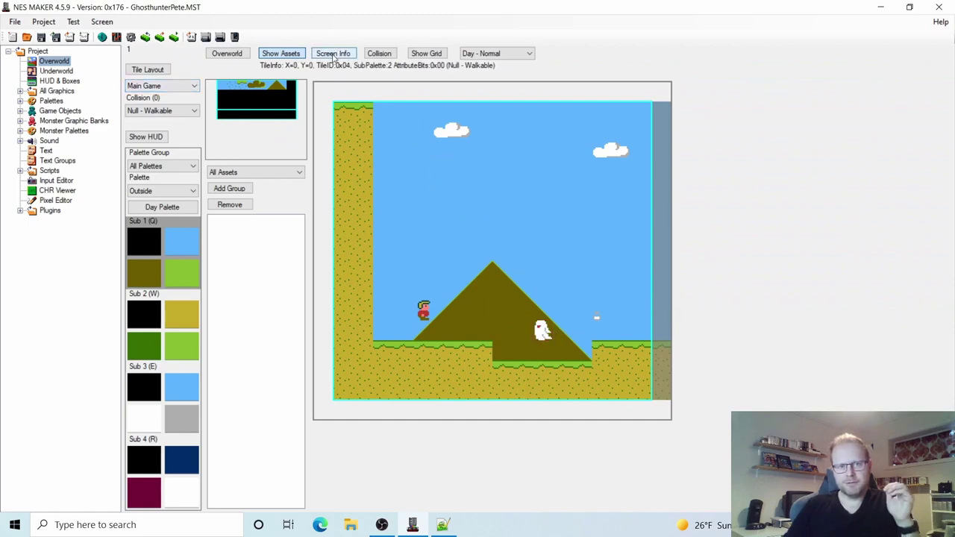
click(166, 124)
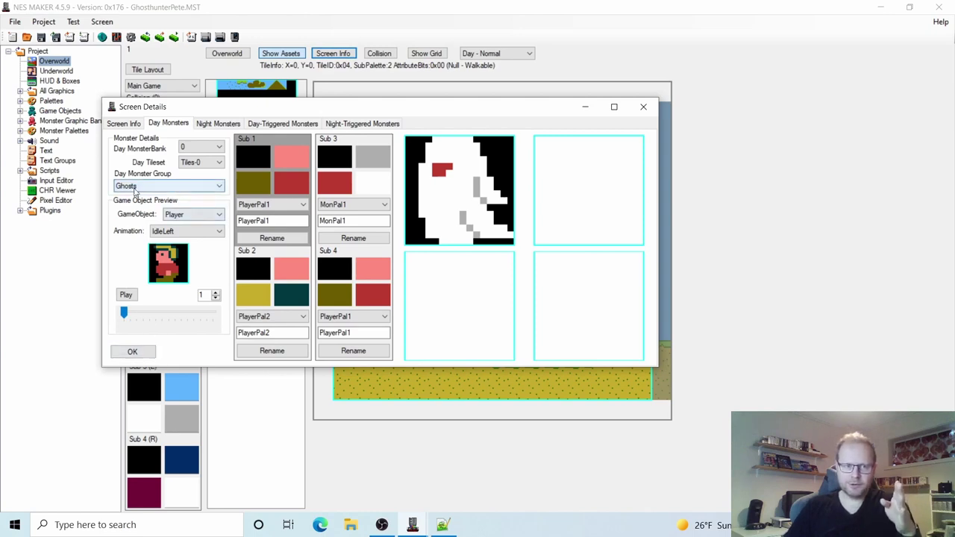
click(133, 351)
click(238, 54)
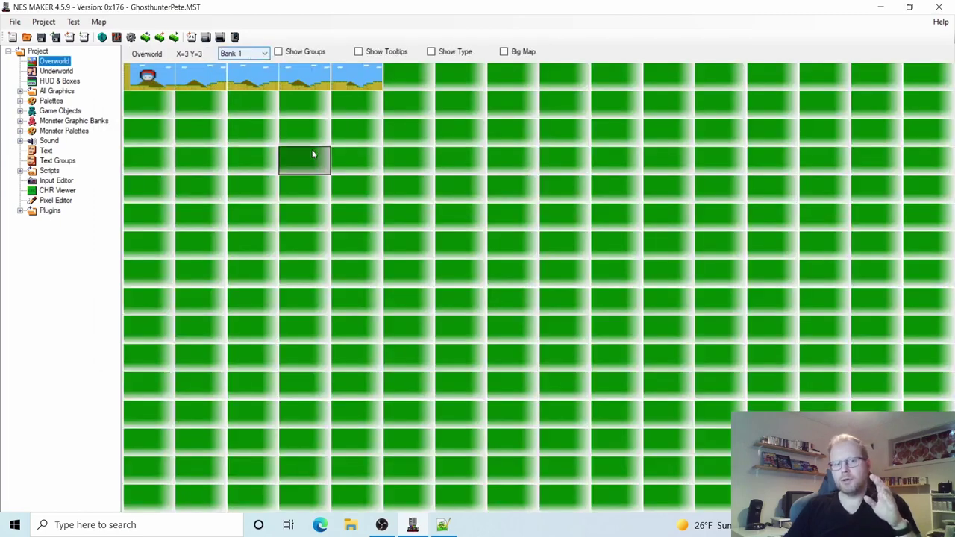
Step: Set the second overworld screen's Day Monster Group to Ghosts
double_click(204, 75)
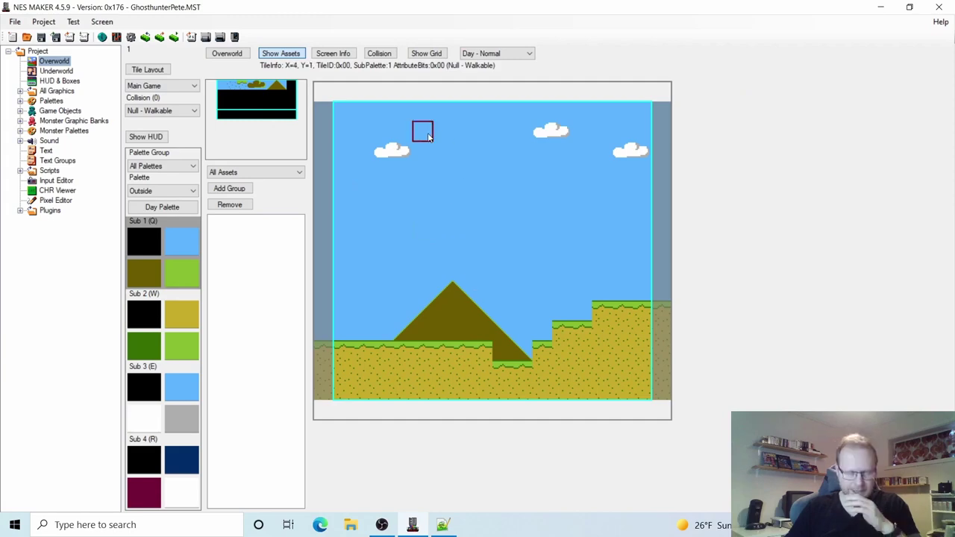
click(334, 54)
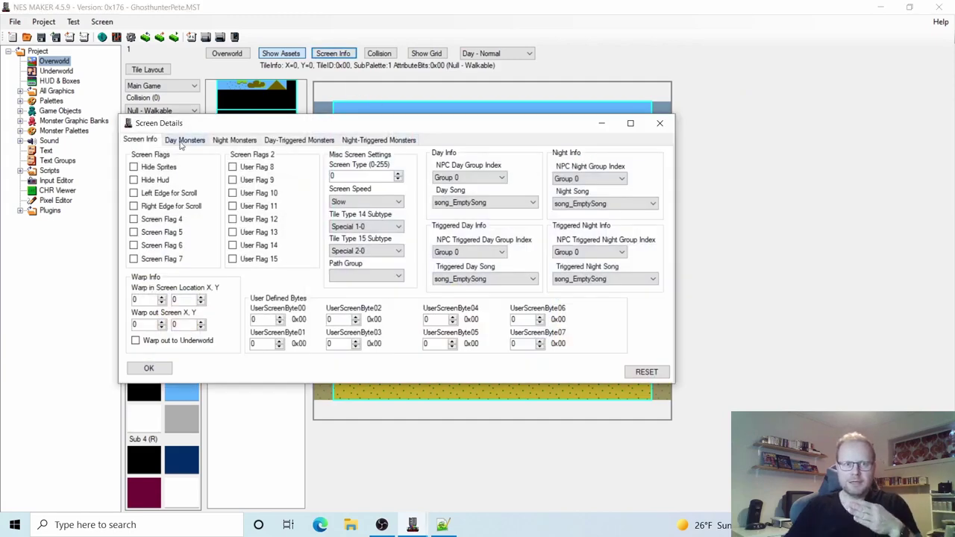
click(183, 141)
click(231, 203)
click(215, 213)
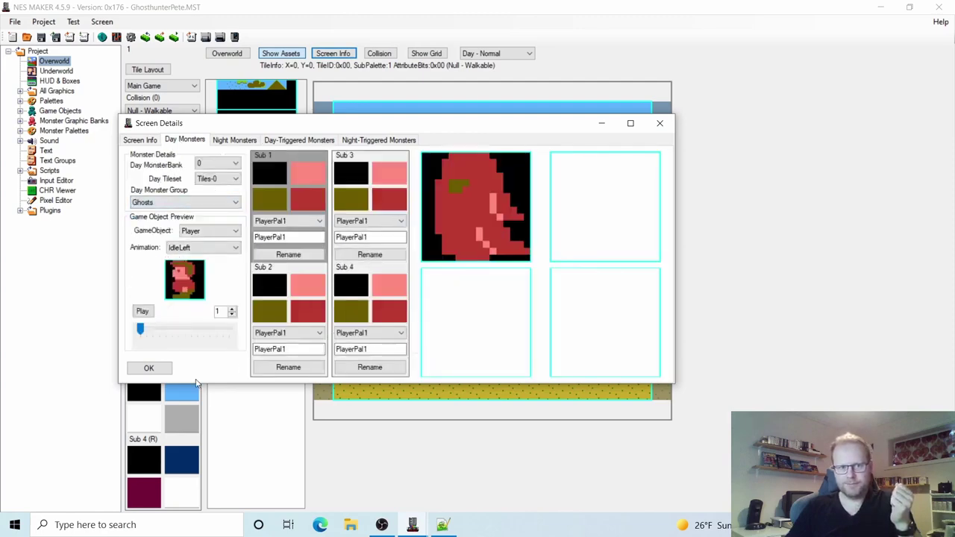
click(149, 367)
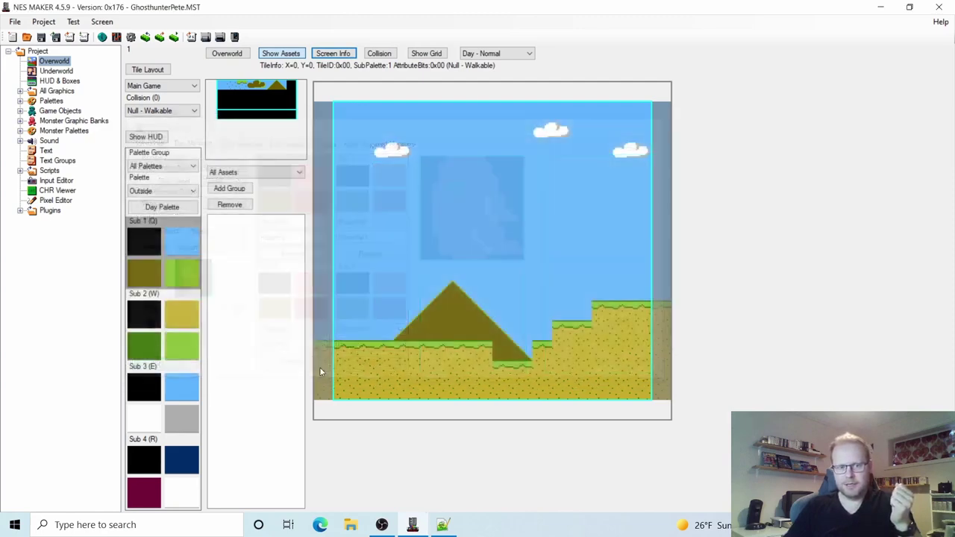
Step: Place the ghost as Monster 1 at tile X=13, Y=8, above the second screen's highest ledge
right_click(595, 282)
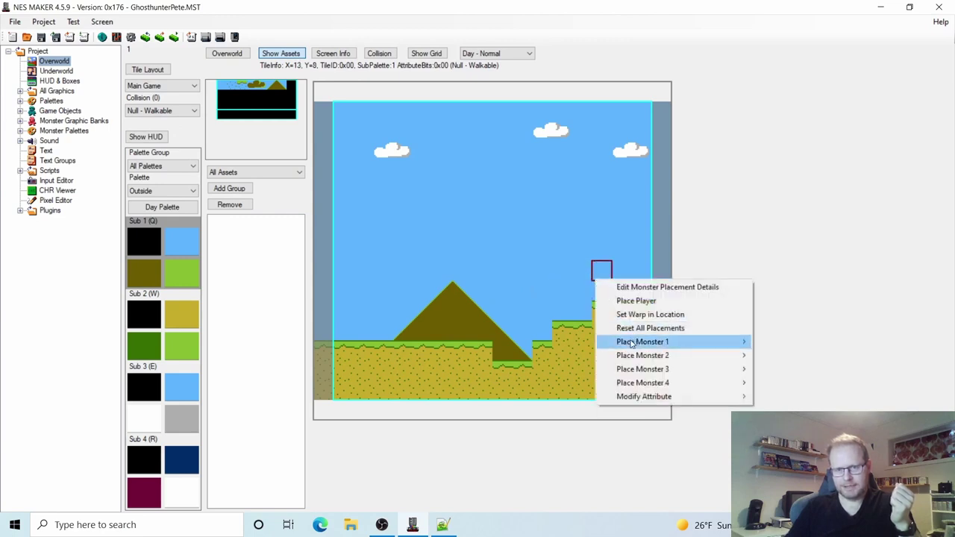
mouse_move(634, 343)
click(773, 345)
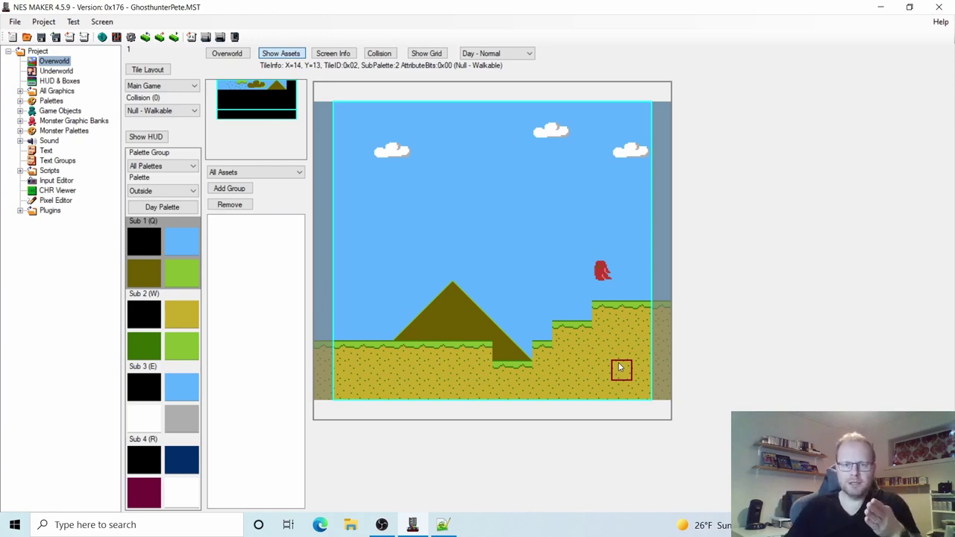
Step: Check the day monster group and sprite palettes in the current overworld screen's details
click(314, 57)
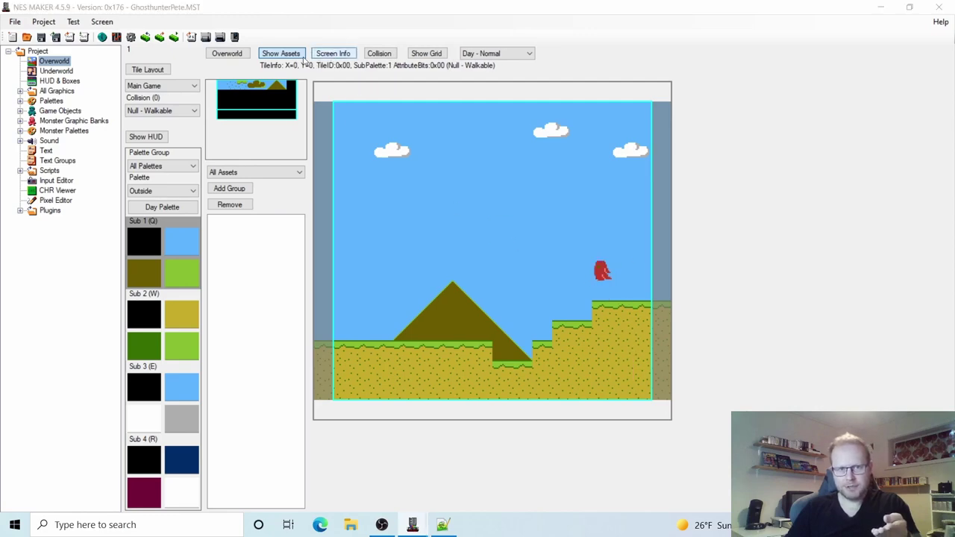
click(89, 42)
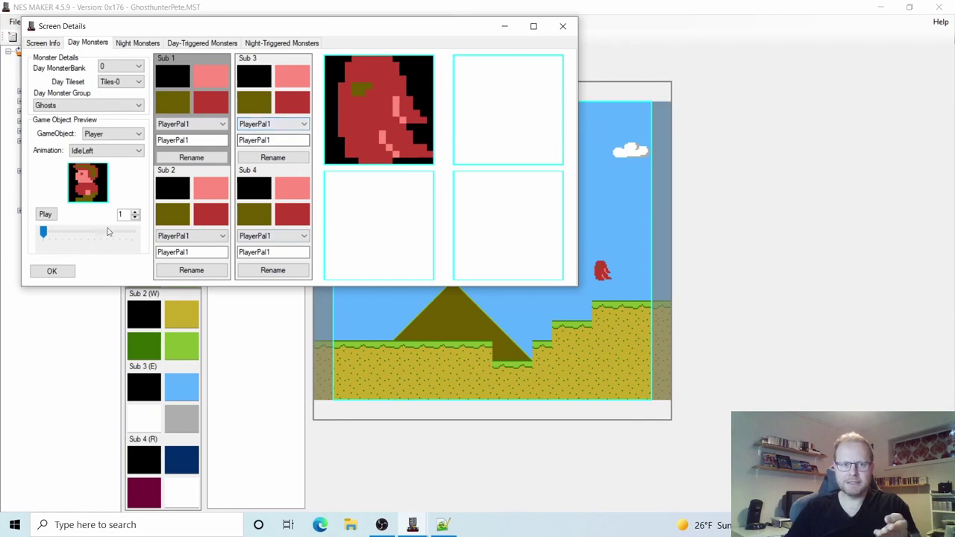
click(49, 272)
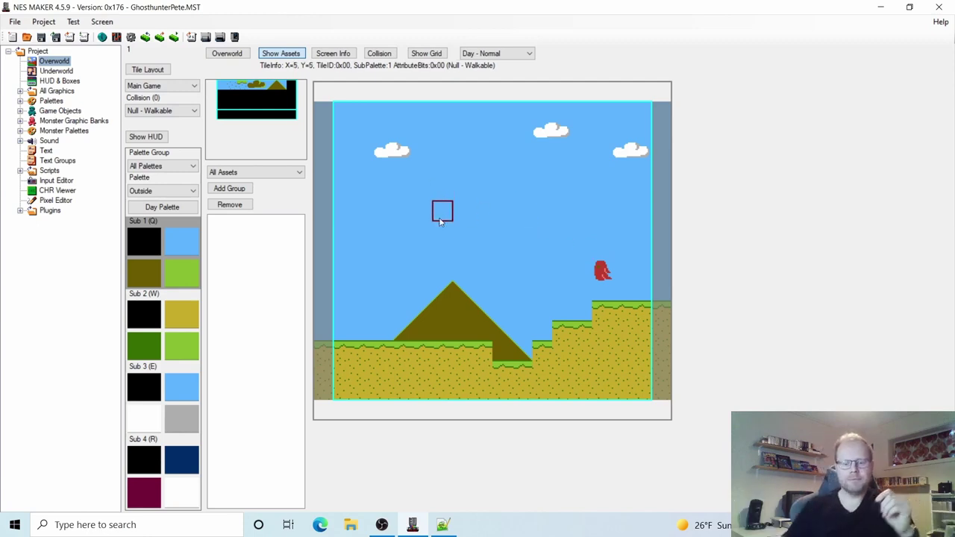
Step: Open the first overworld screen and examine its screen flags, day monster group and sprite palettes for comparison
click(230, 54)
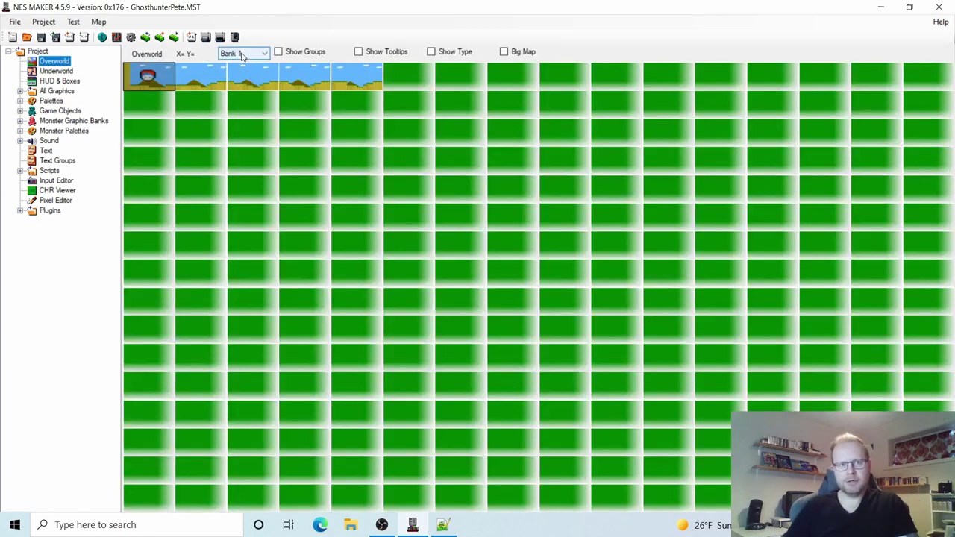
click(156, 77)
click(333, 54)
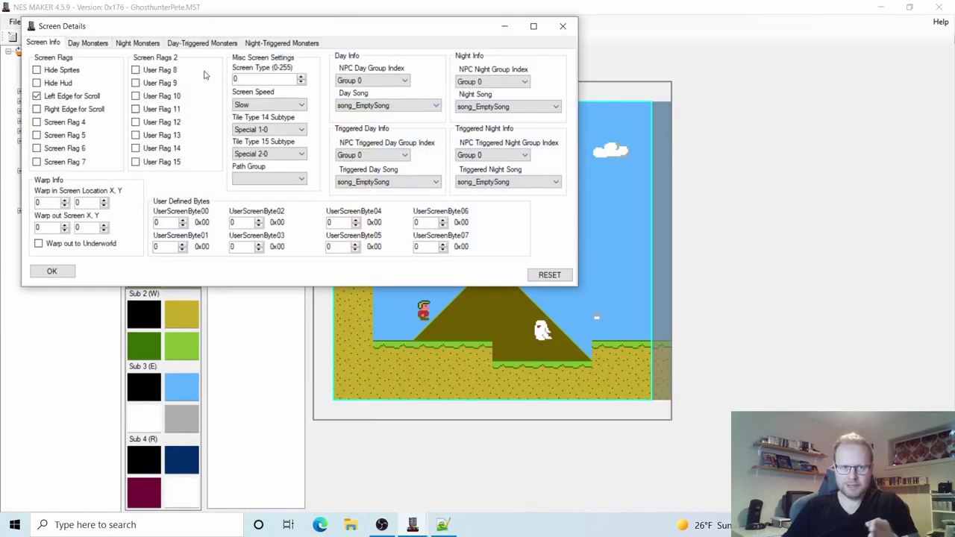
click(87, 43)
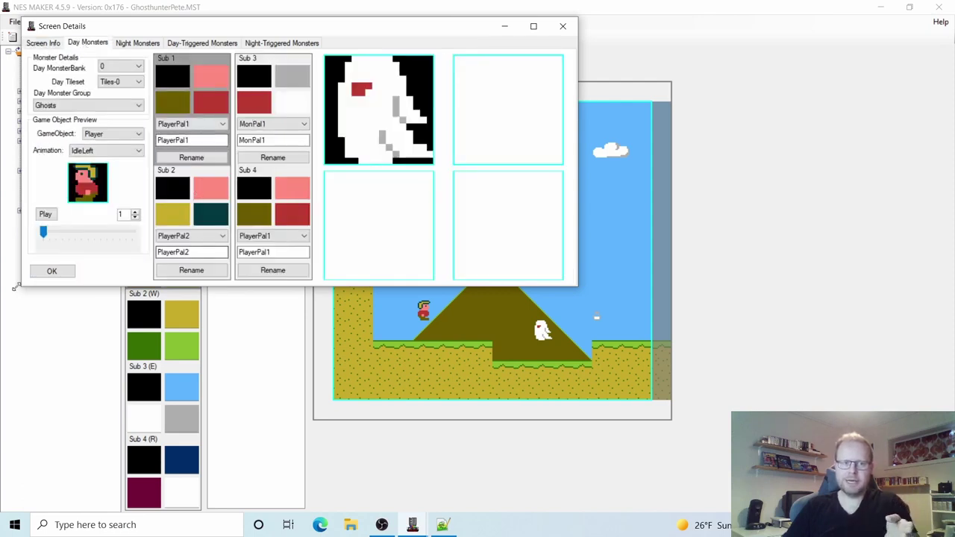
click(47, 270)
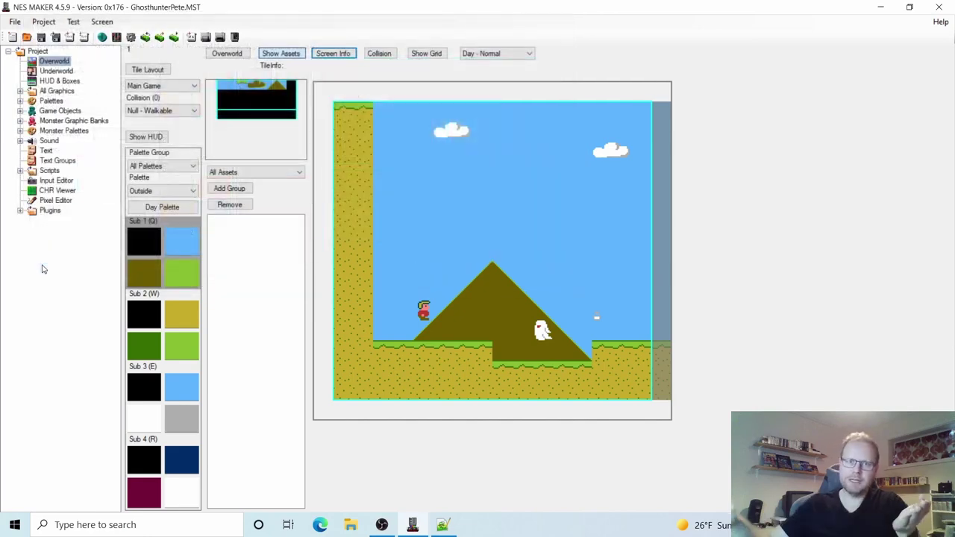
Step: Set the Day Monster Group of the third overworld screen to Ghosts
click(225, 54)
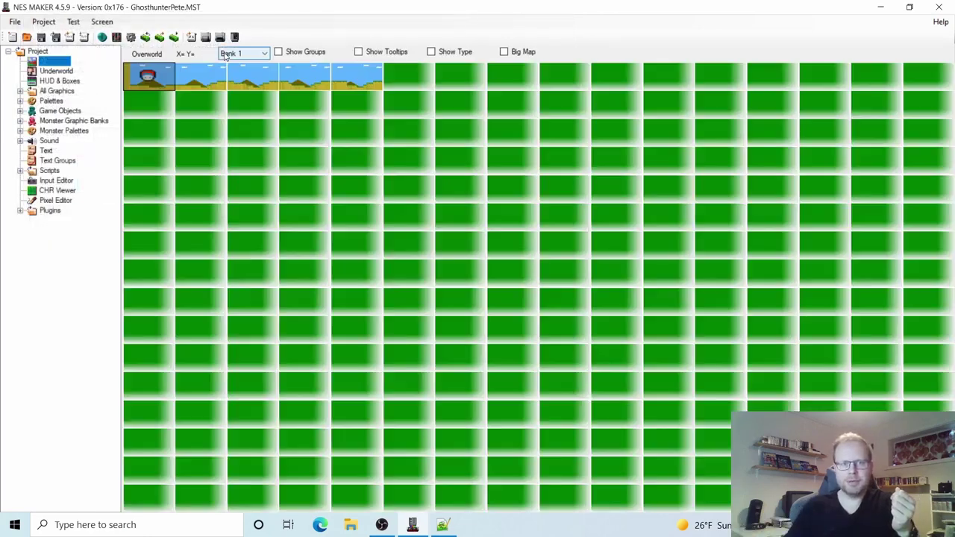
double_click(269, 75)
click(335, 54)
click(104, 59)
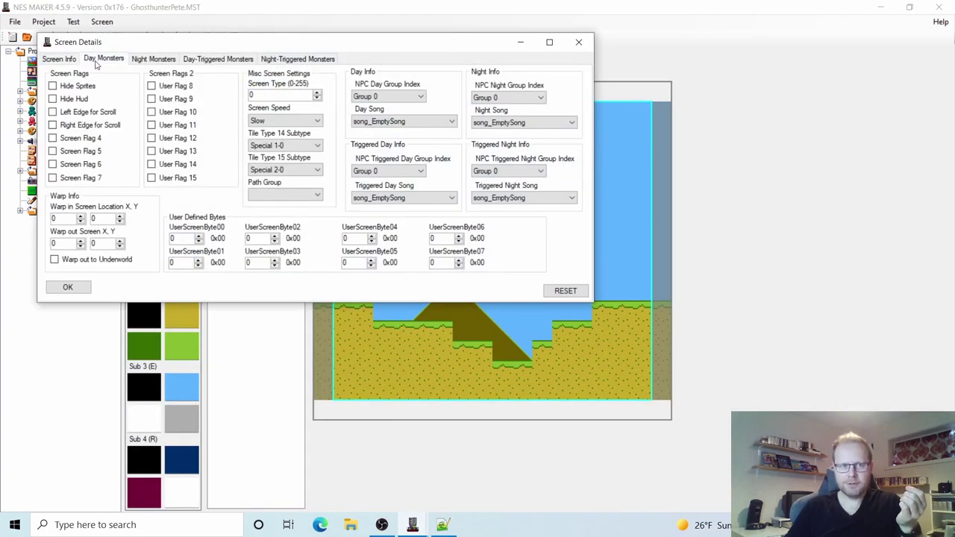
click(119, 123)
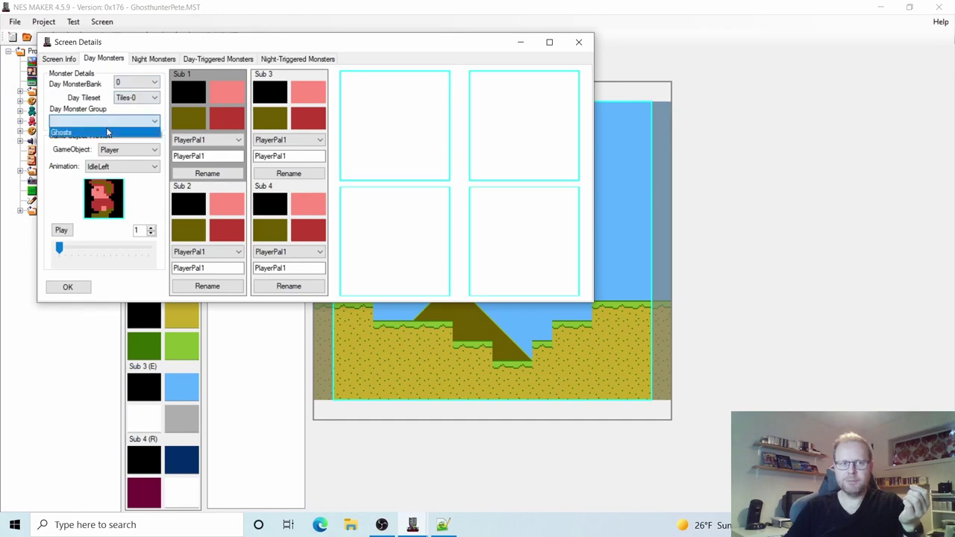
click(112, 128)
click(68, 288)
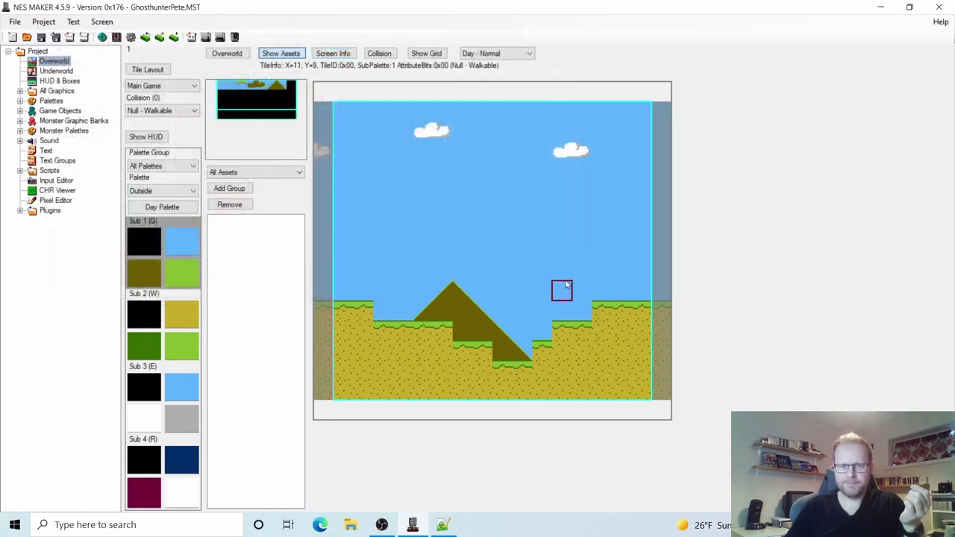
Step: Fill in the deepest pit in the third screen's ground and clear the leftover solid collision beneath it to 00
click(511, 374)
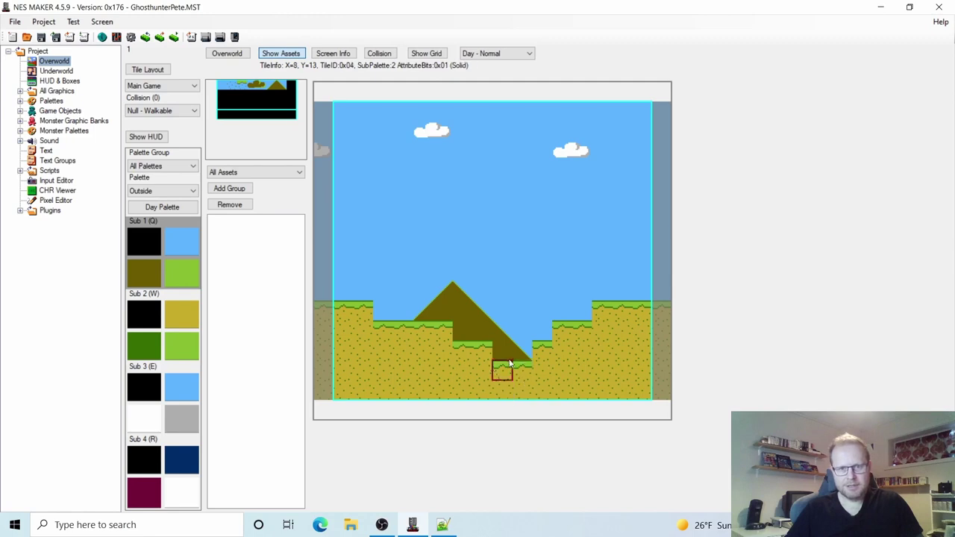
click(508, 360)
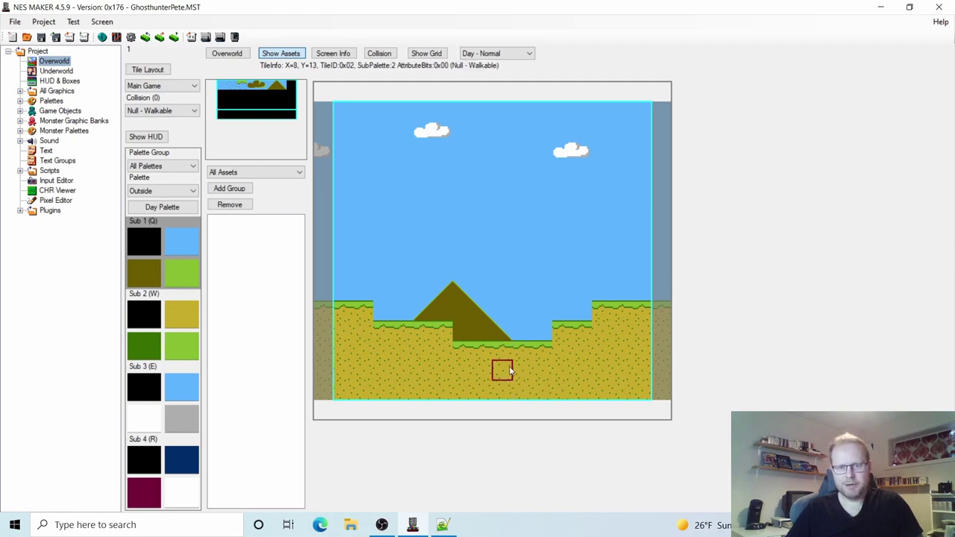
click(373, 55)
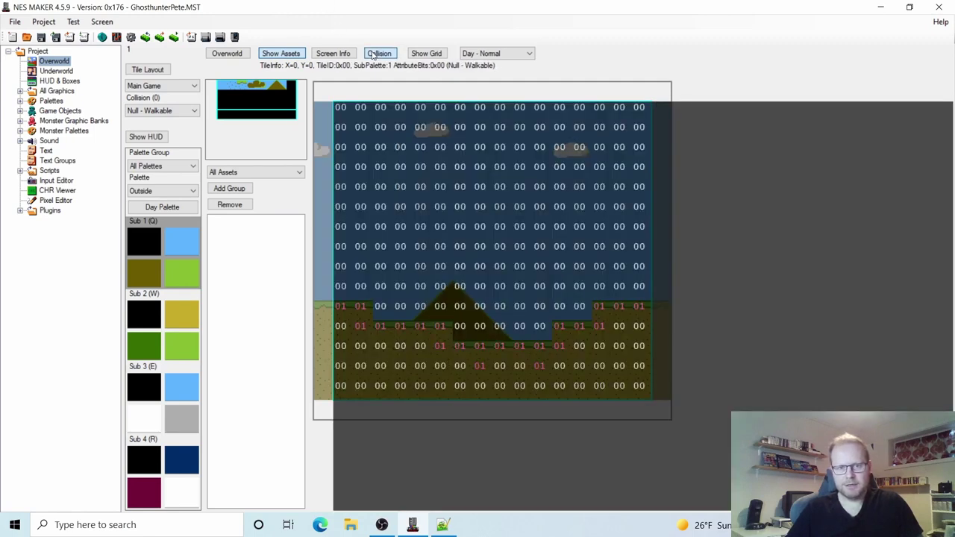
click(482, 372)
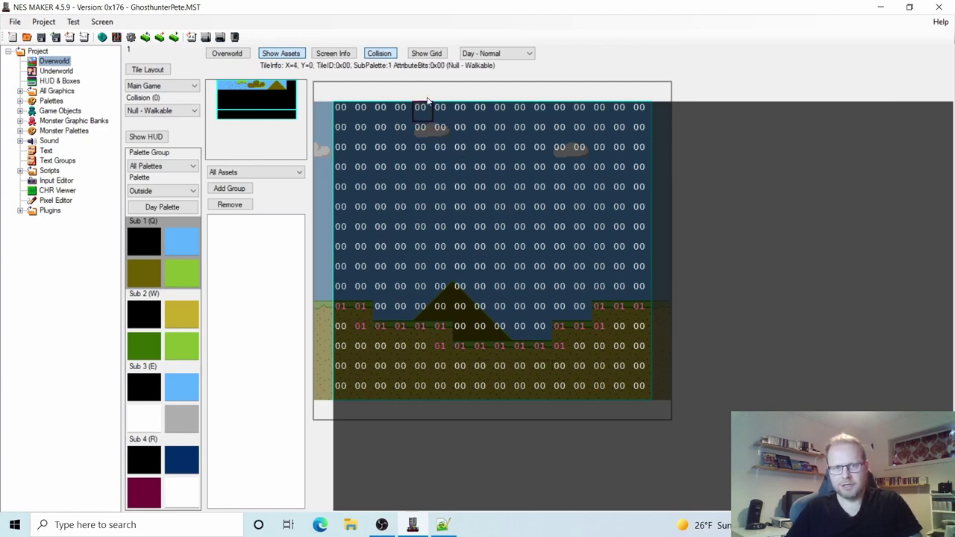
click(382, 55)
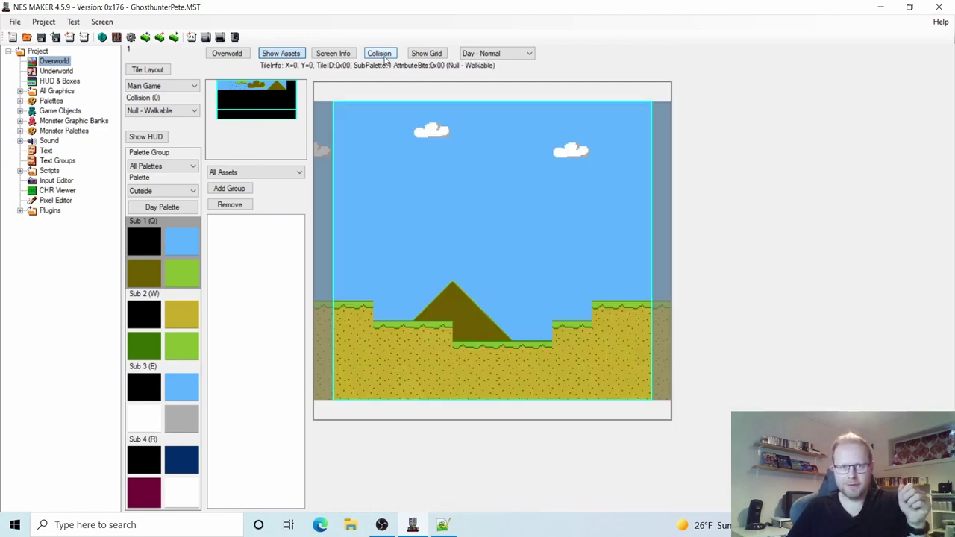
Step: Place SmallGhost as Monster 1 just above the first ground step right of the pyramid, and check the collision map
right_click(569, 294)
mouse_move(671, 355)
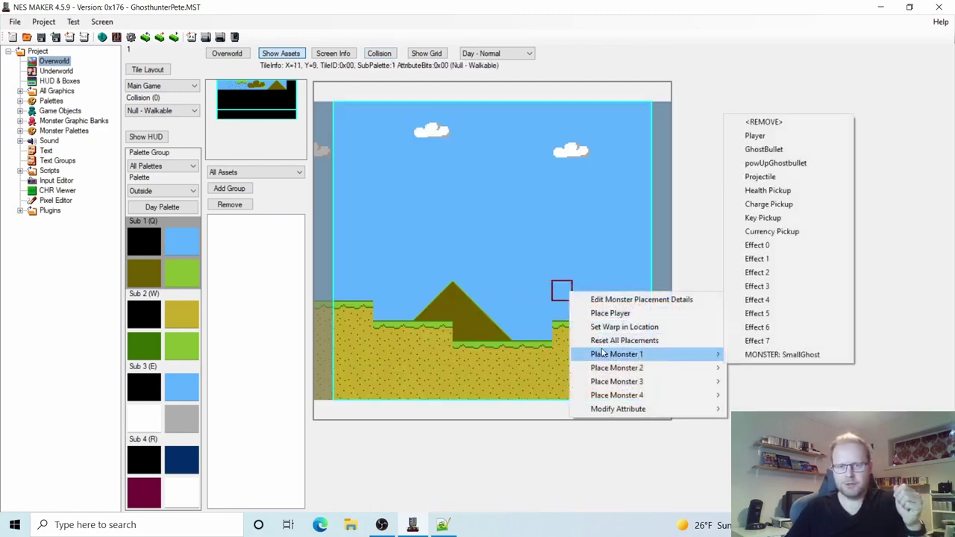
click(769, 358)
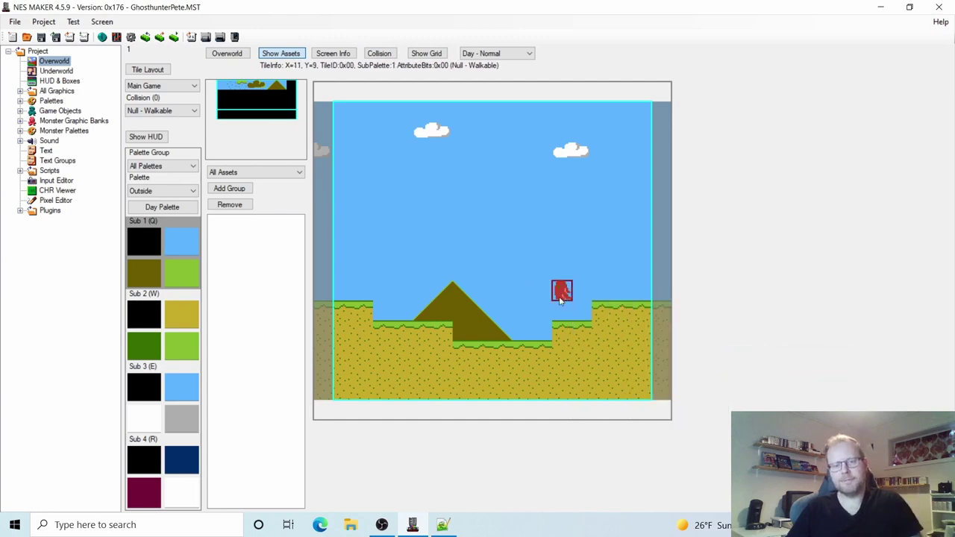
click(375, 54)
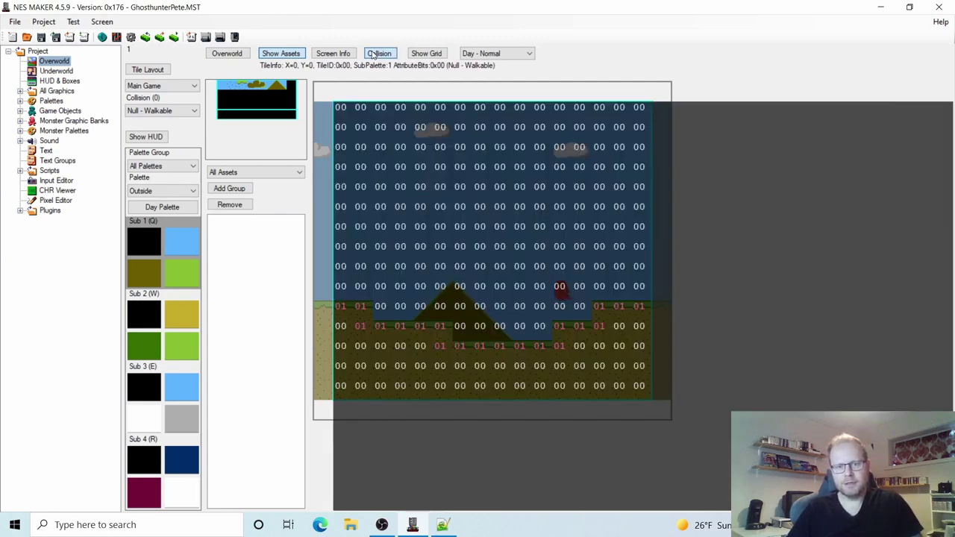
click(374, 54)
Step: On the fourth overworld screen, fill in the deepest ground pit and clear both leftover solid collision tiles beneath it to 00
click(375, 55)
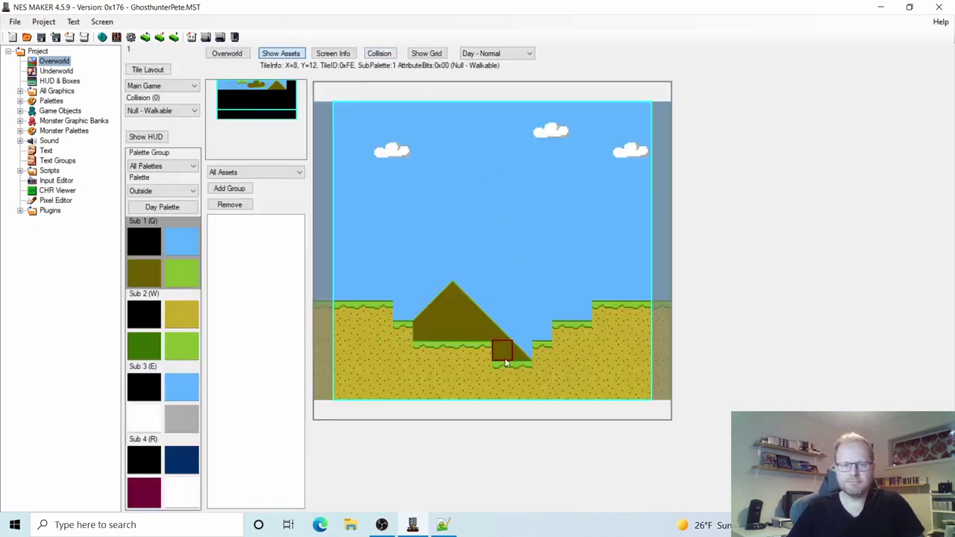
click(520, 387)
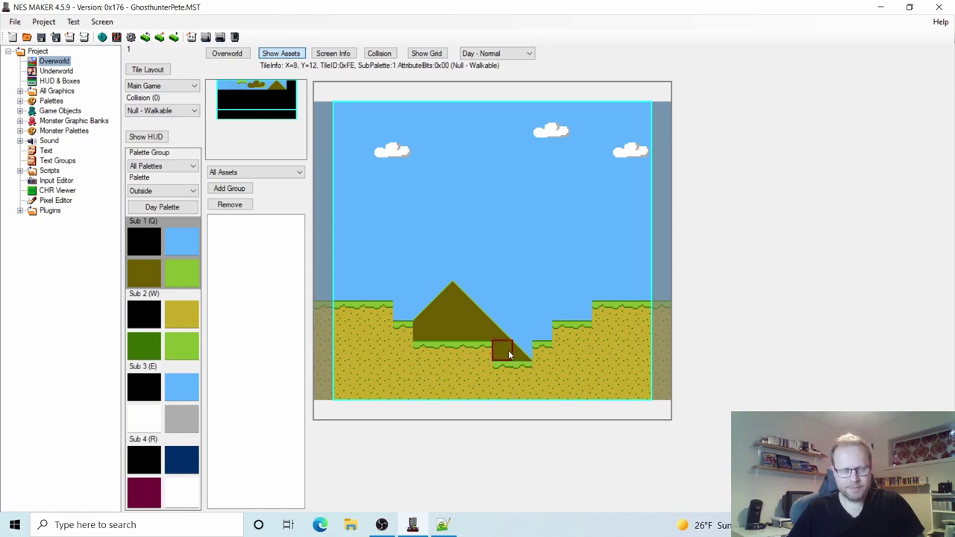
click(380, 54)
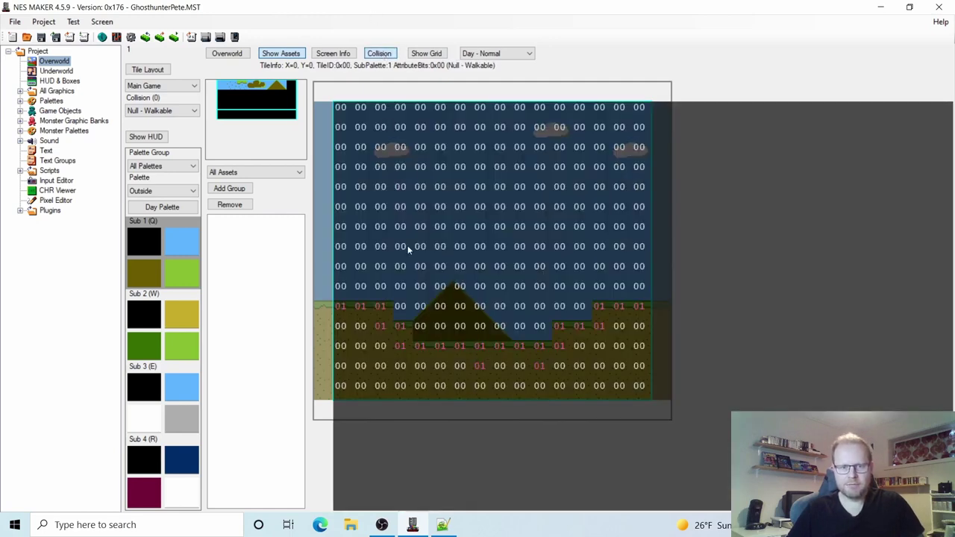
click(484, 367)
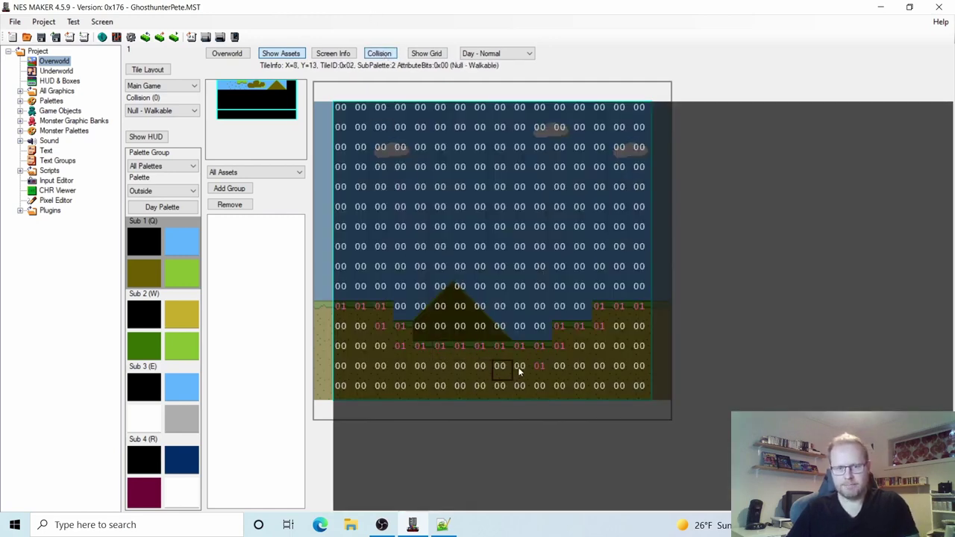
click(538, 367)
click(388, 55)
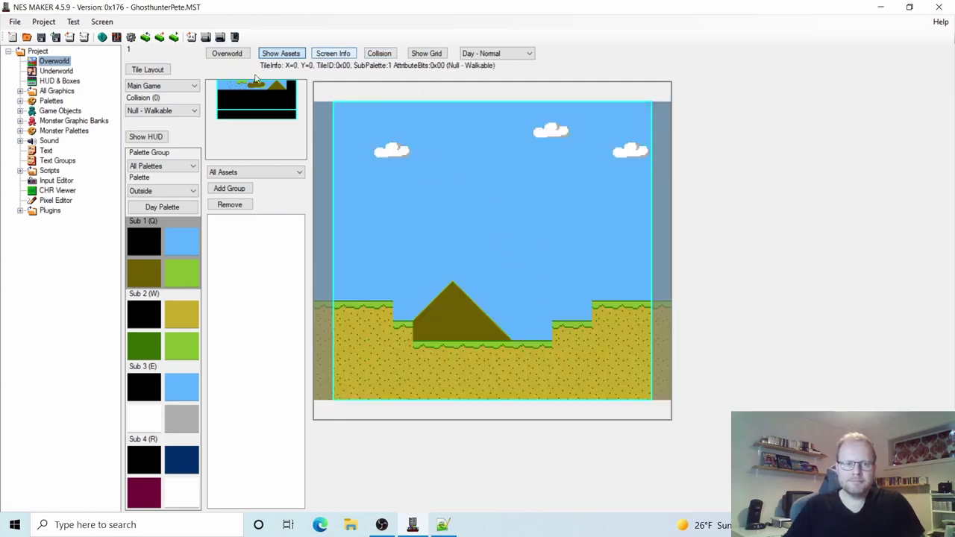
Step: Set the fourth screen's Day Monster Group to Ghosts
click(120, 75)
click(120, 137)
click(108, 148)
click(81, 303)
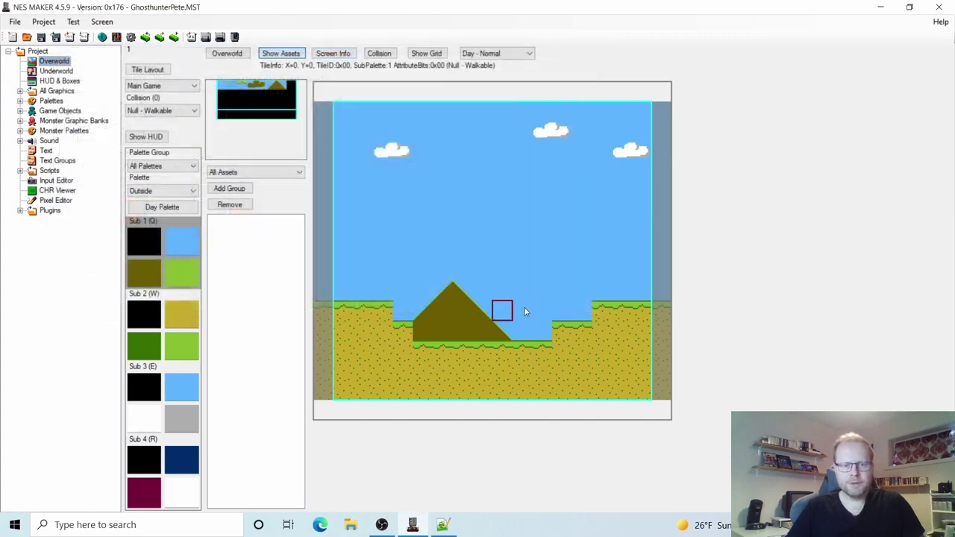
Step: Place SmallGhost as Monster 1 above the ground step right of the fourth screen's pyramid, and return to the overworld map
right_click(553, 303)
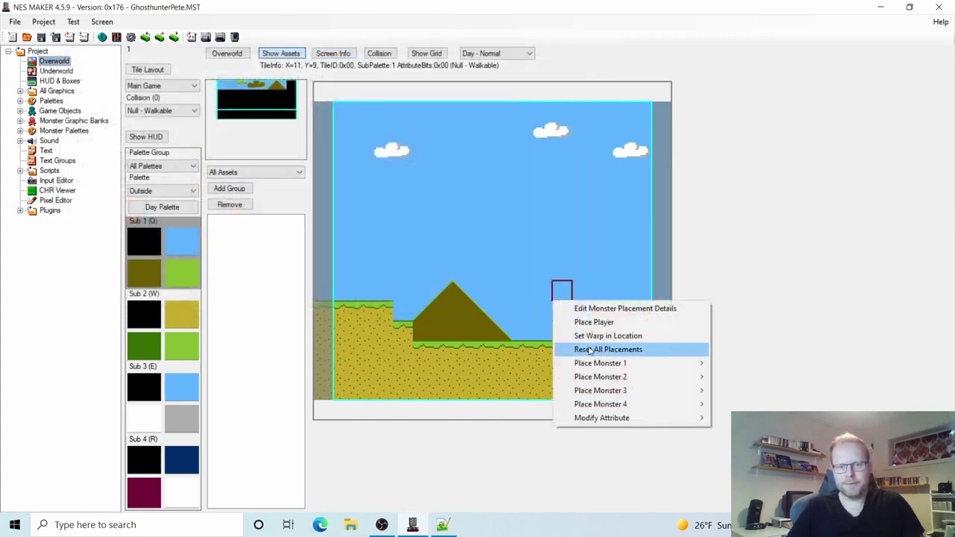
mouse_move(604, 364)
click(765, 363)
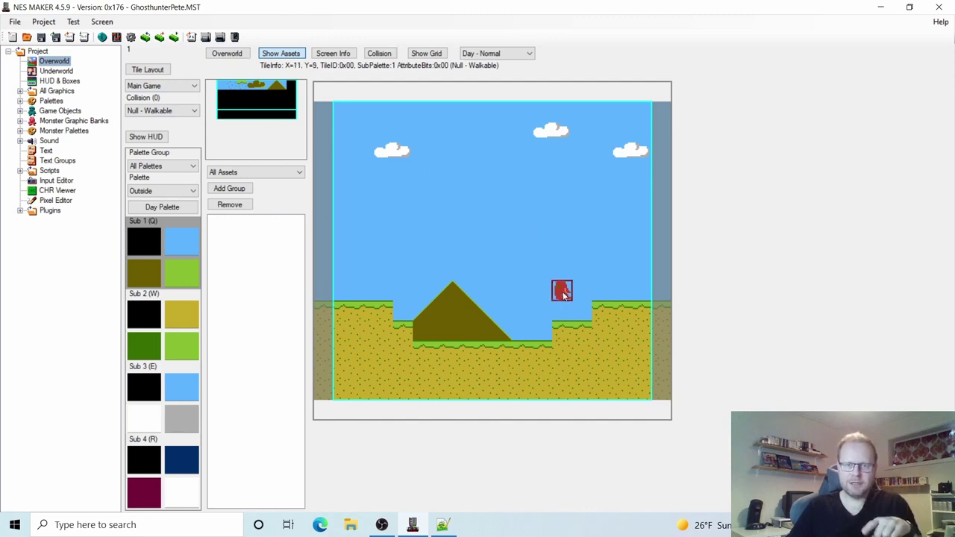
click(227, 53)
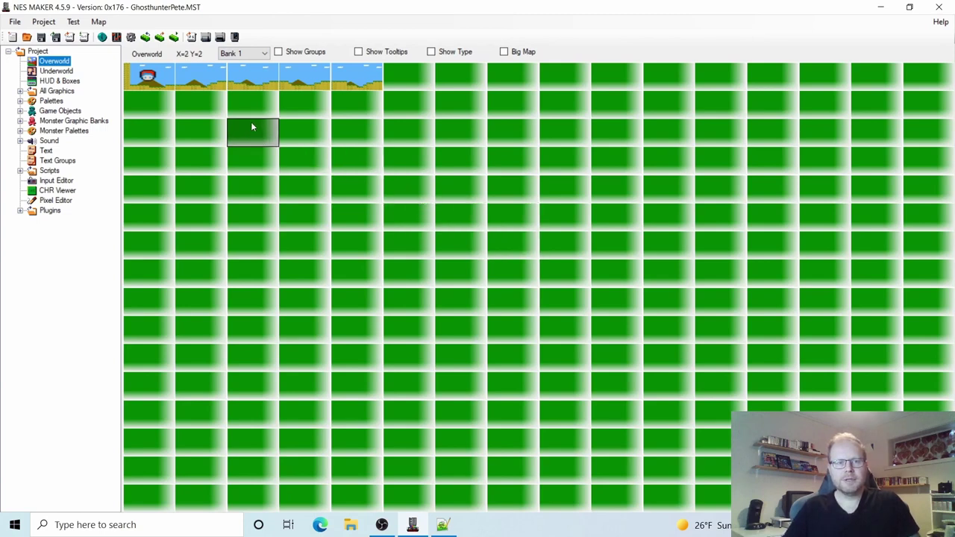
Step: Test-run the game and play past the ghosts on the first two overworld screens to the next pyramid
click(206, 38)
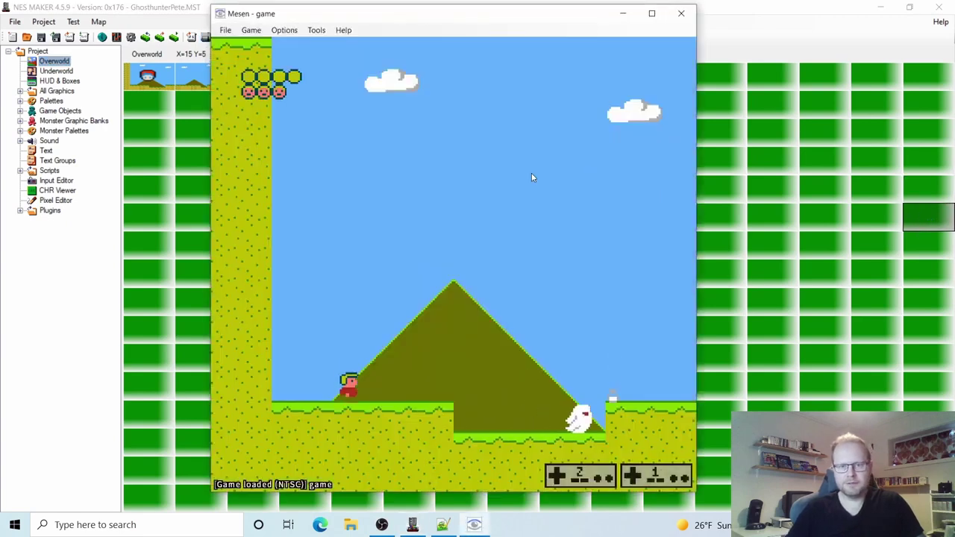
key(Right)
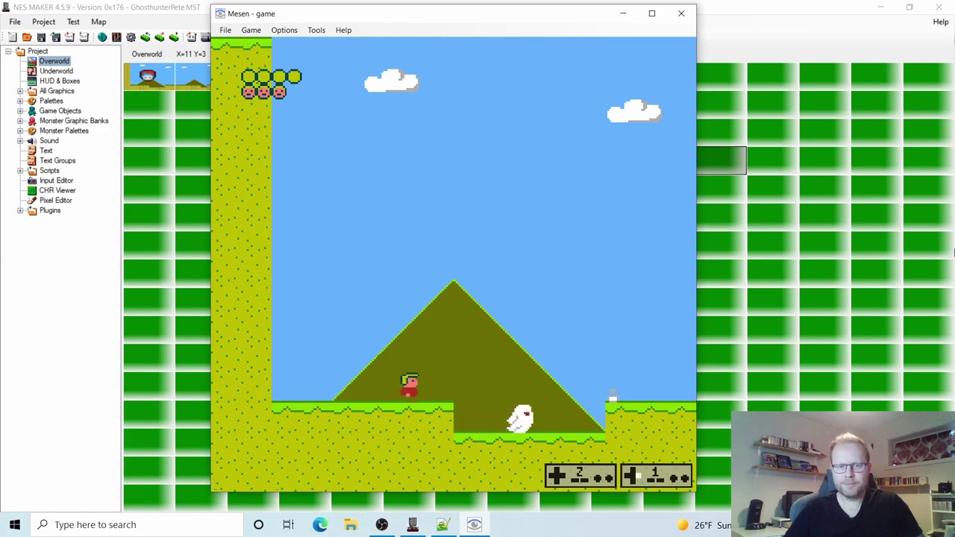
key(x)
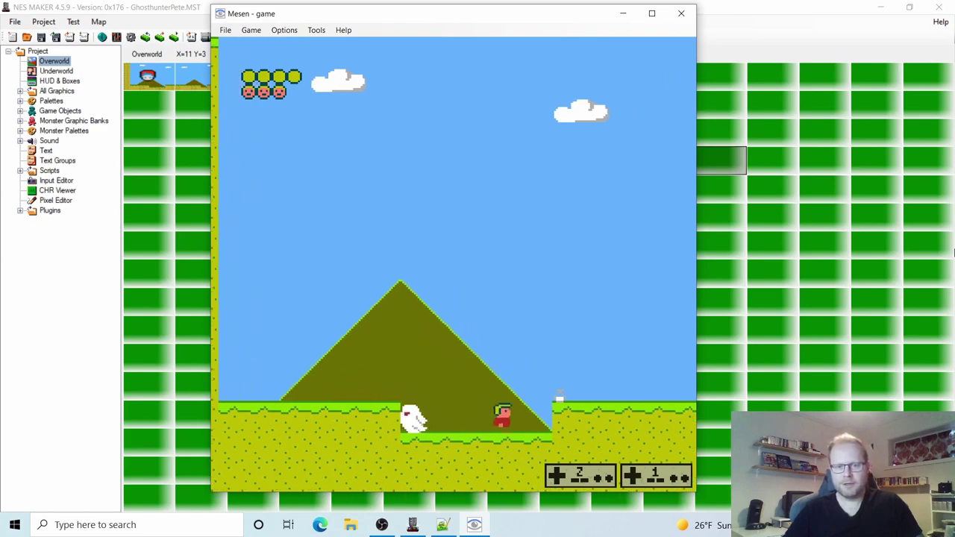
key(x)
key(z)
key(Right)
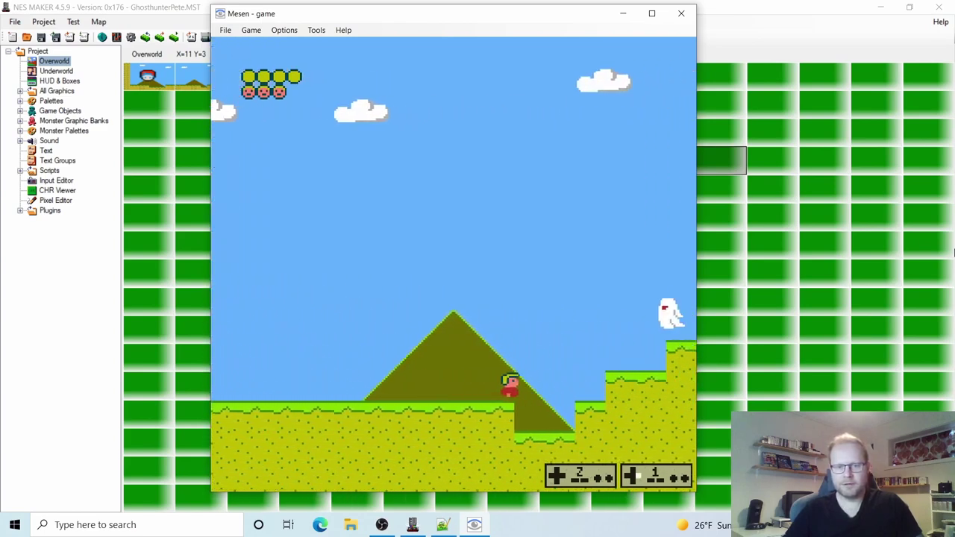
key(Left)
key(Right)
key(x)
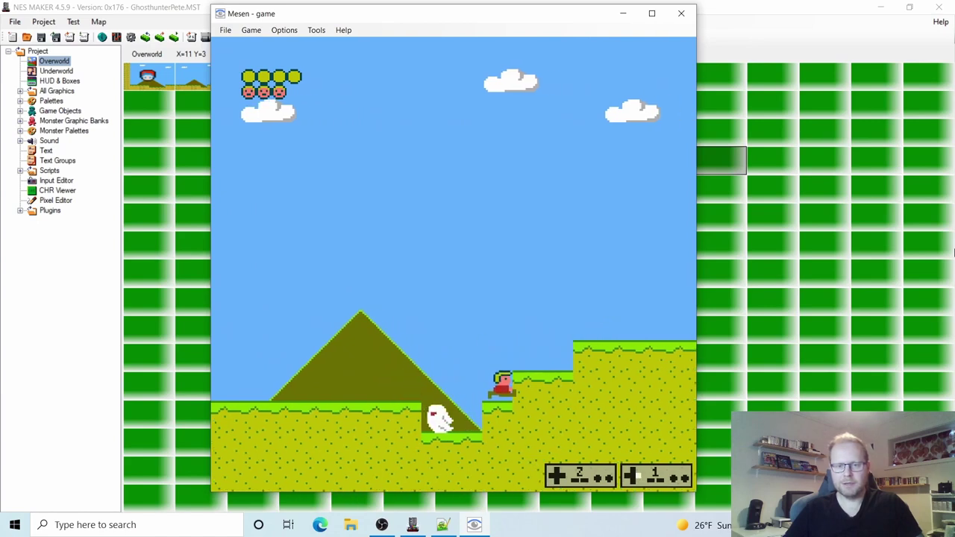
key(Right)
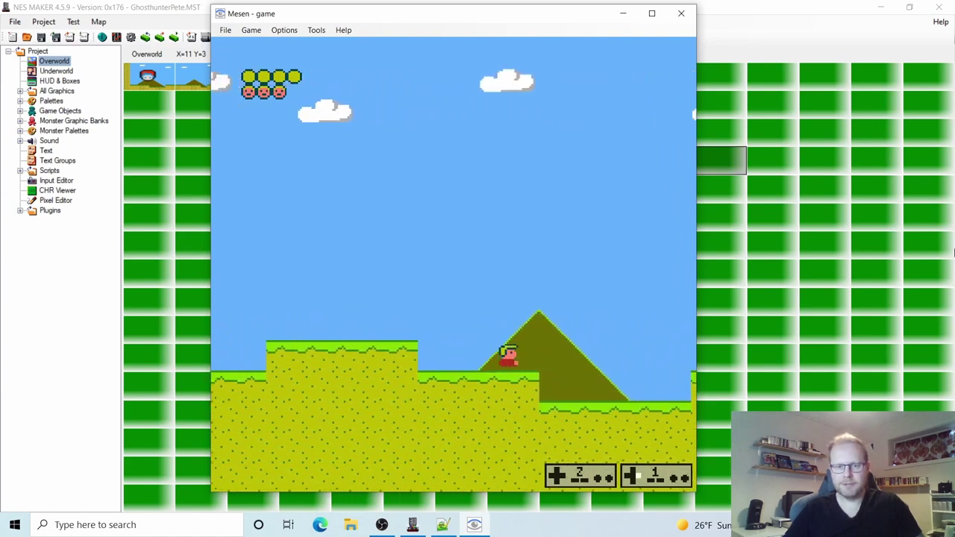
Step: Play on past the remaining ghosts, pits and steps to the end of the level, and close the emulator
key(Left)
key(x)
key(Right)
key(z)
key(Right)
key(x)
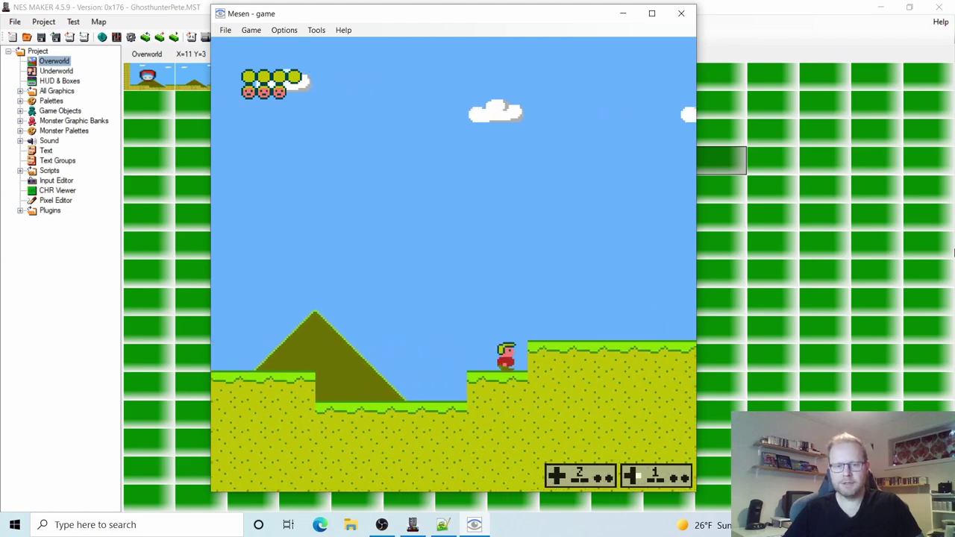
key(Right)
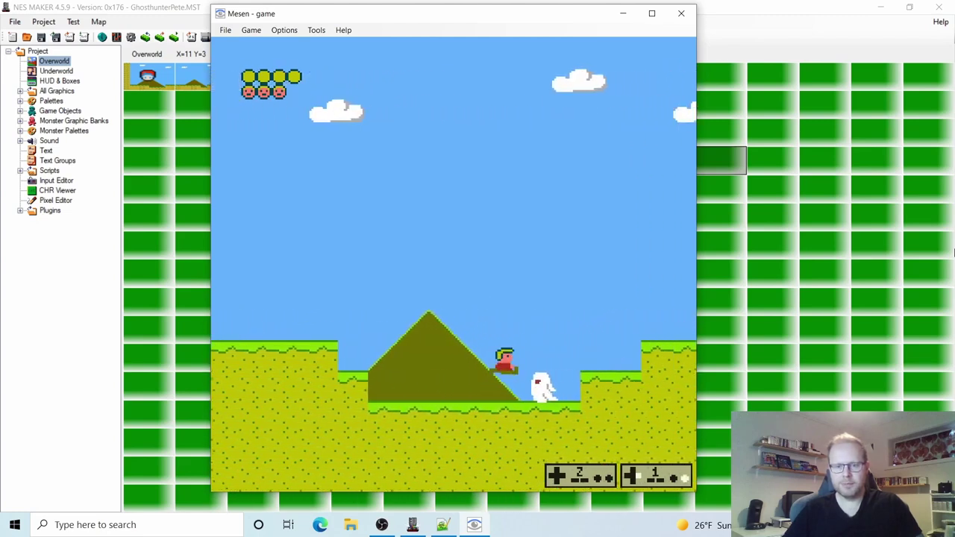
key(Left)
key(z)
key(Right)
key(x)
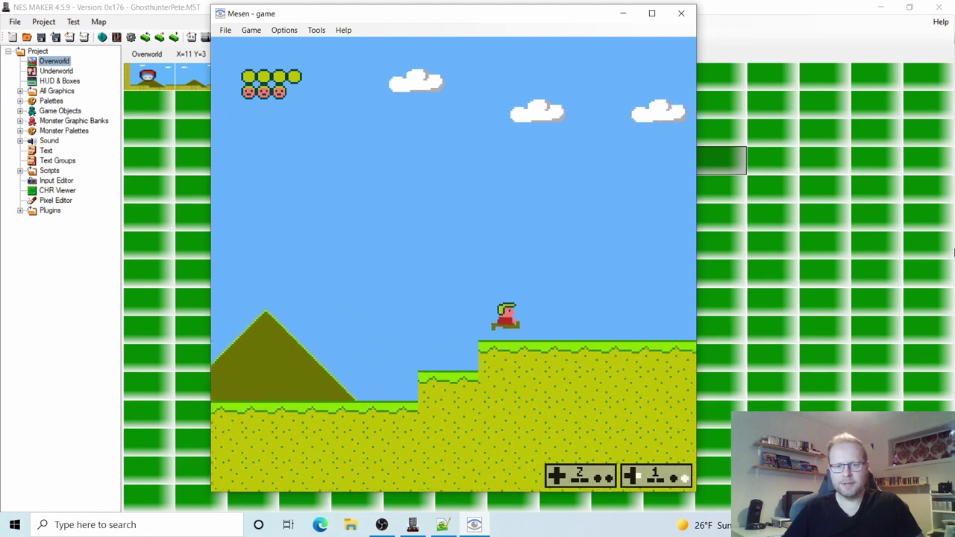
key(Right)
key(x)
key(Right)
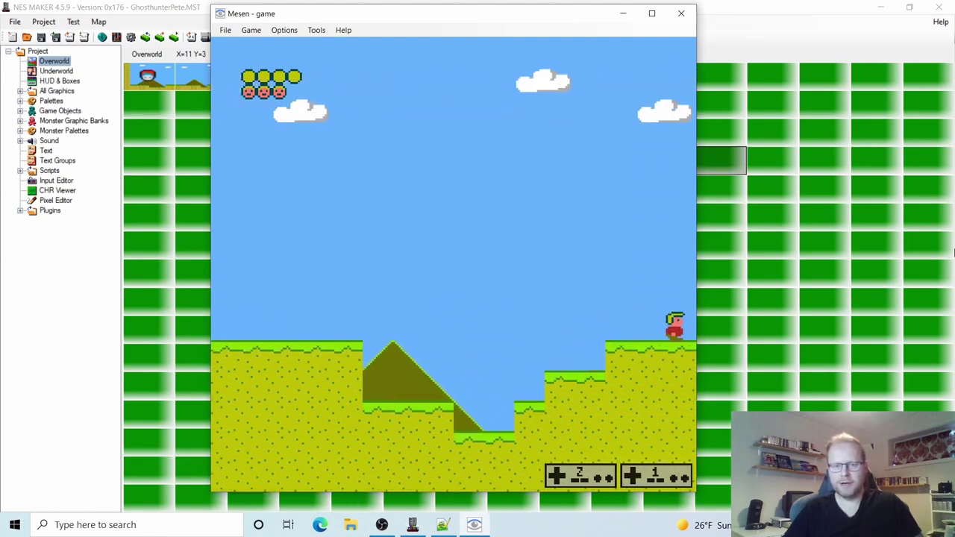
key(alt+F4)
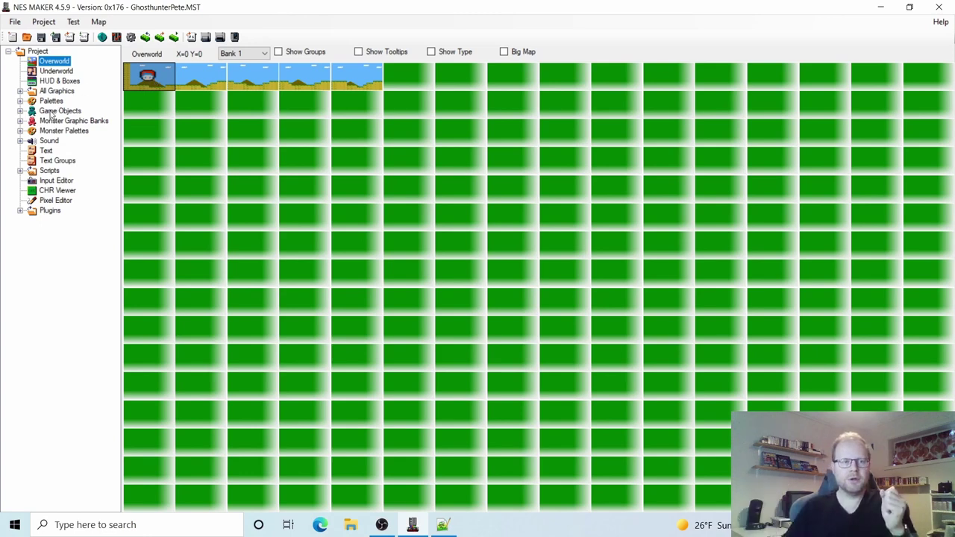
Step: Review the Player object's action steps 0 to 7 with their animation types in the object details
click(53, 112)
click(21, 111)
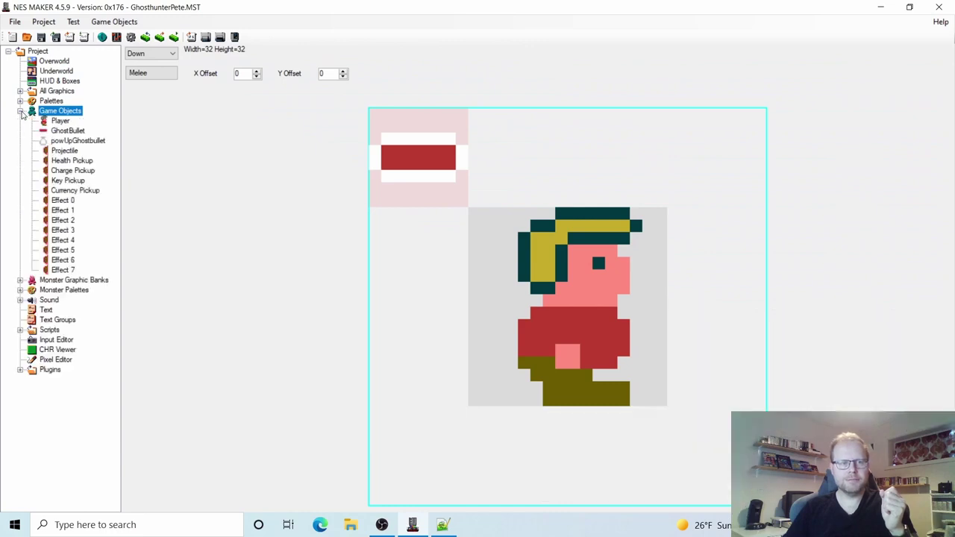
click(59, 121)
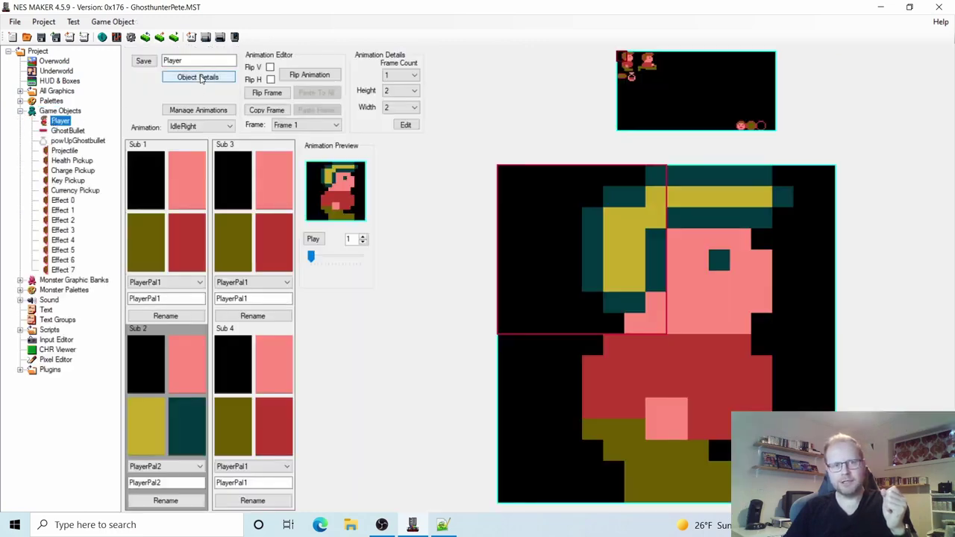
click(200, 77)
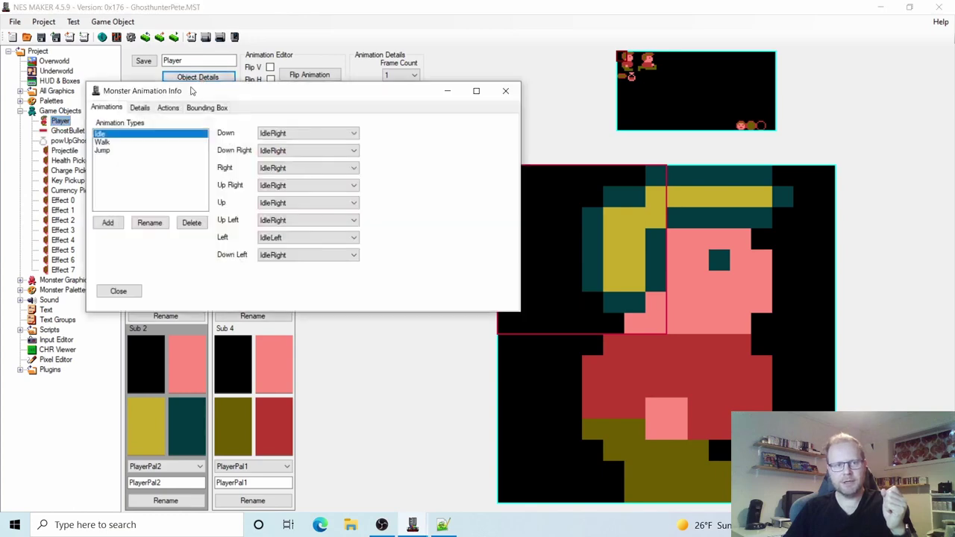
click(171, 108)
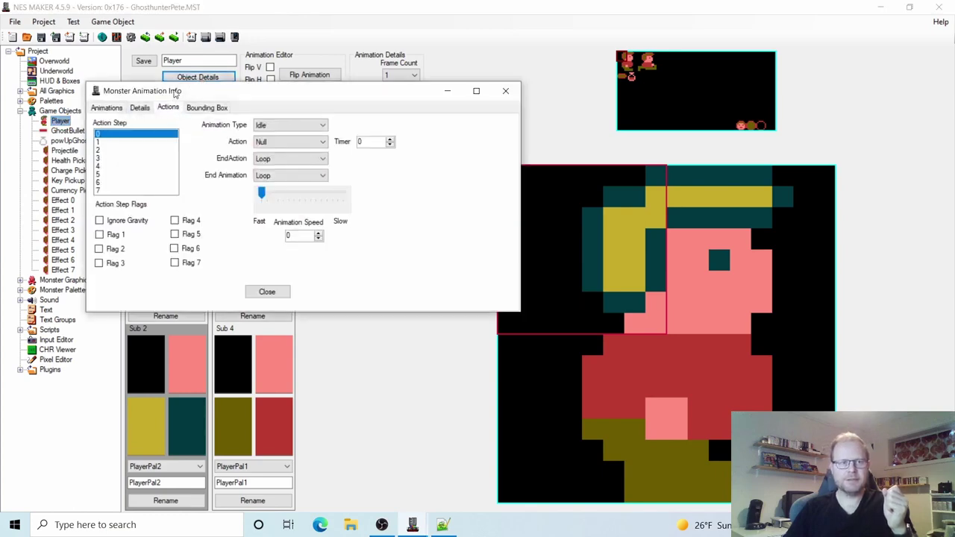
drag(175, 93, 364, 126)
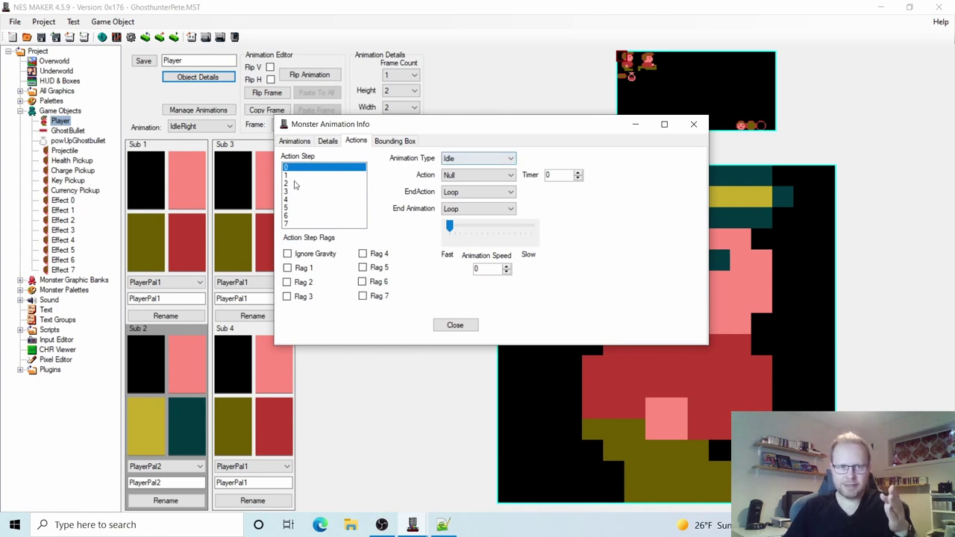
click(293, 176)
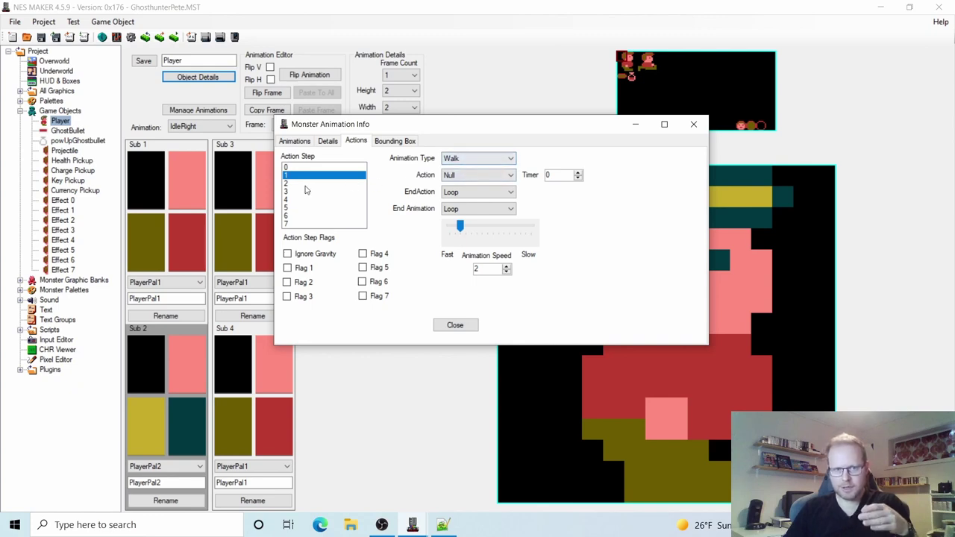
click(305, 184)
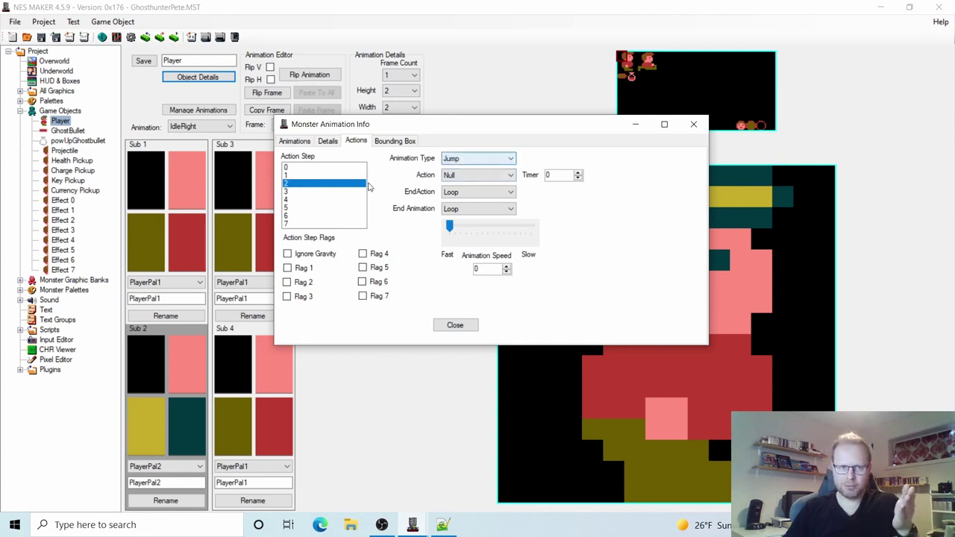
click(324, 192)
click(314, 200)
click(306, 209)
click(305, 216)
click(304, 224)
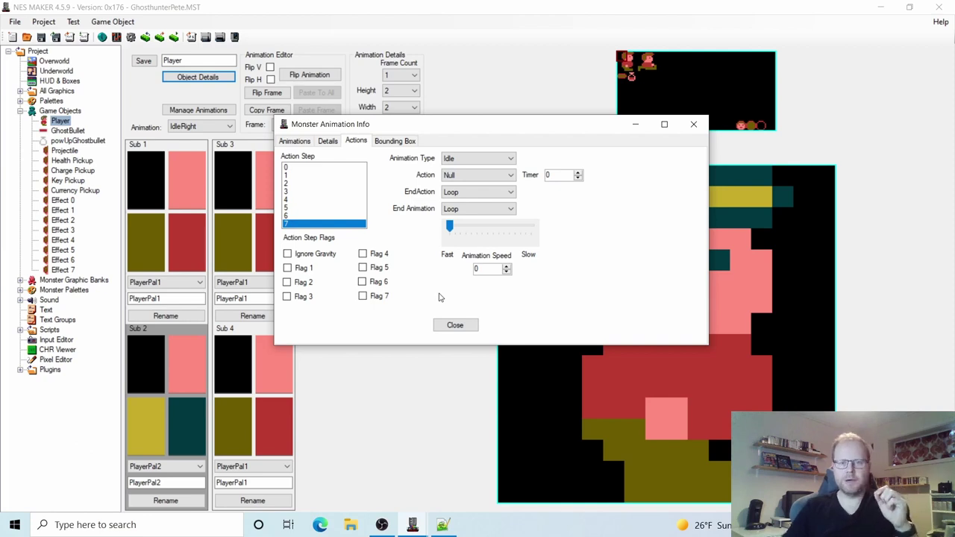
click(461, 327)
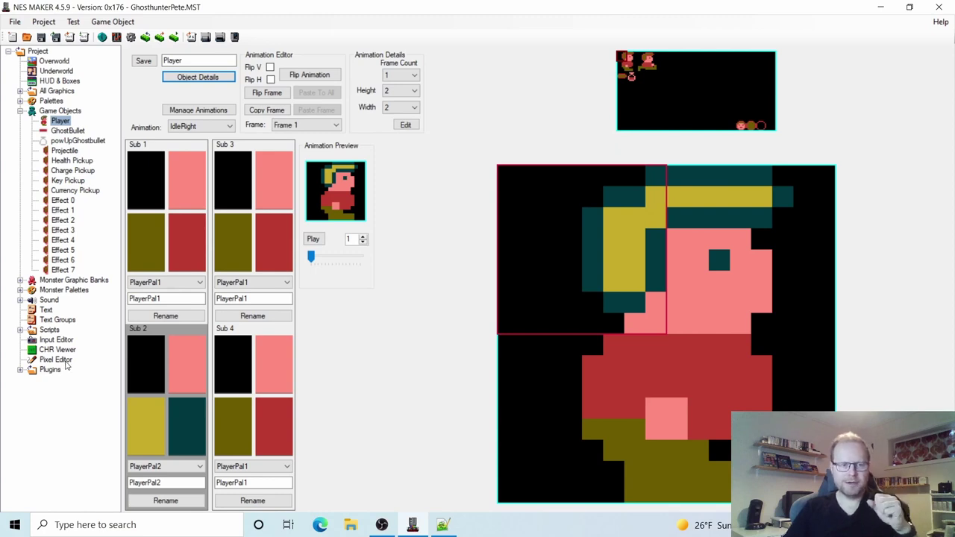
Step: Load GameObjectTiles.bmp in the Pixel Editor and display it with the Monster Palette
click(59, 360)
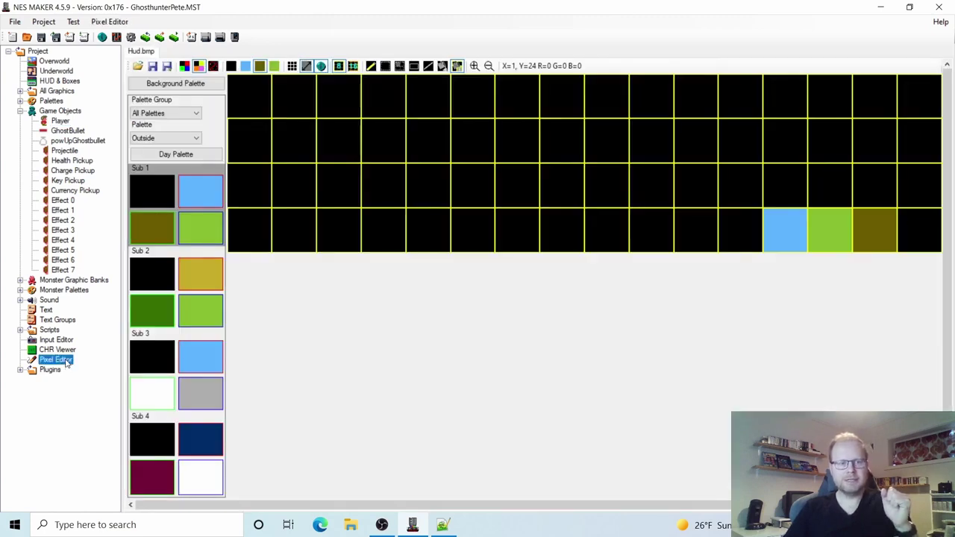
click(138, 67)
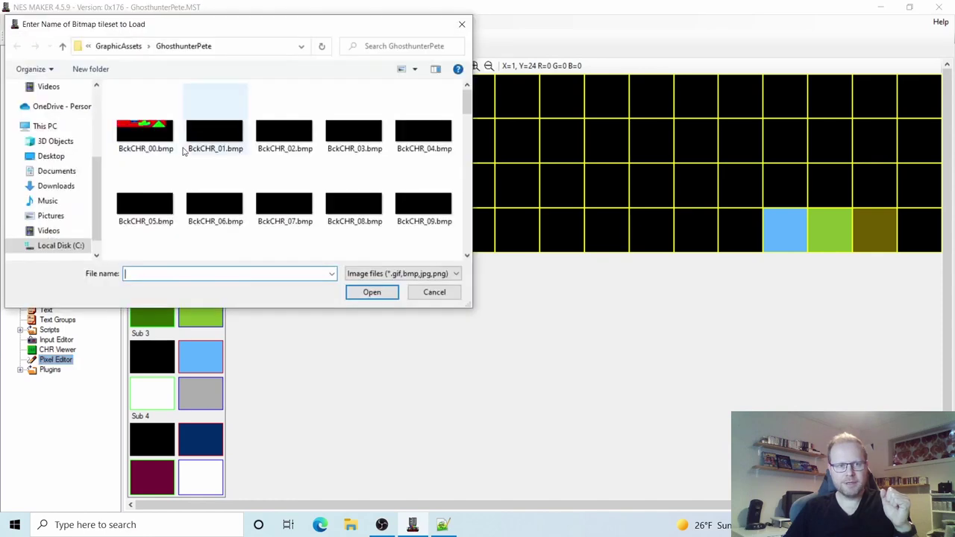
click(288, 212)
scroll(288, 212, down, 10)
click(425, 126)
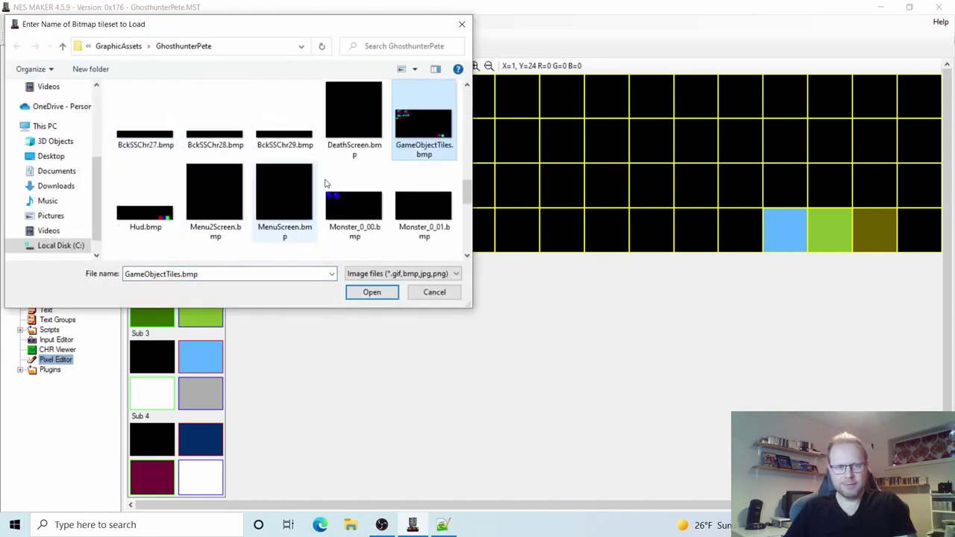
click(372, 293)
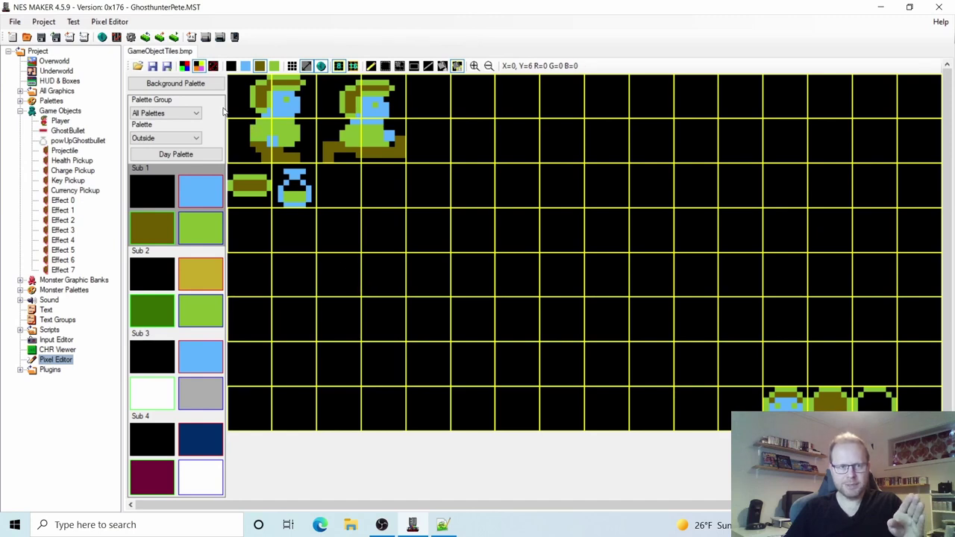
click(173, 86)
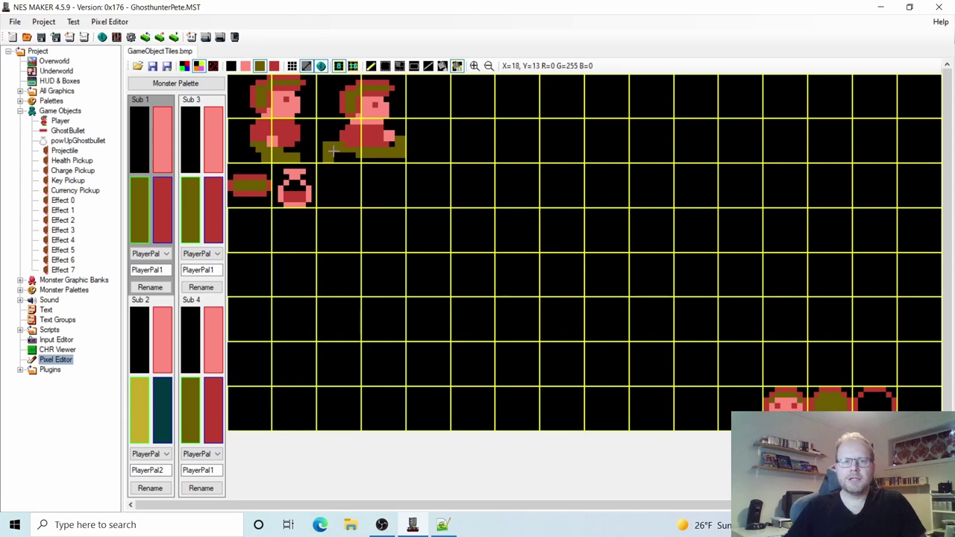
Step: Copy the standing player sprite to the empty tiles right of the jumping player sprite
click(400, 67)
drag(254, 91, 285, 136)
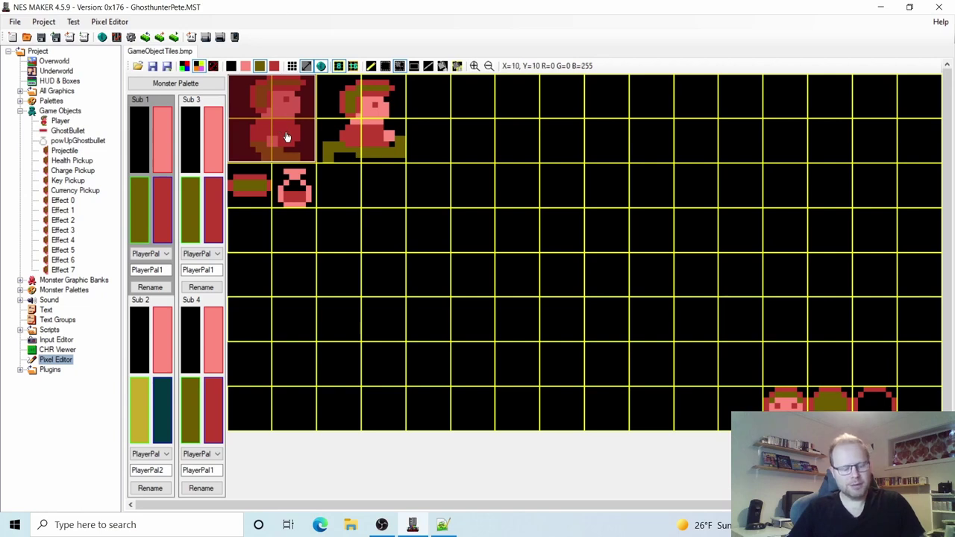
click(286, 136)
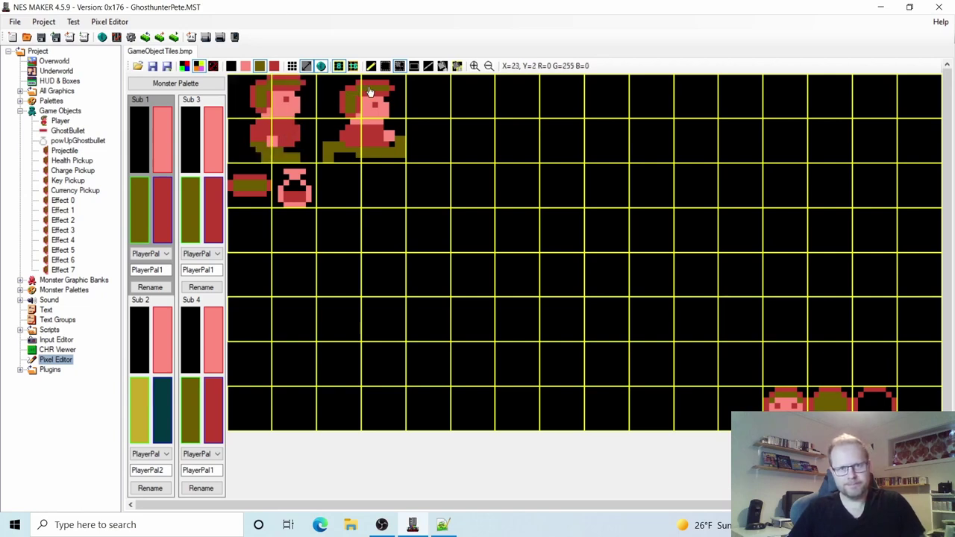
click(431, 94)
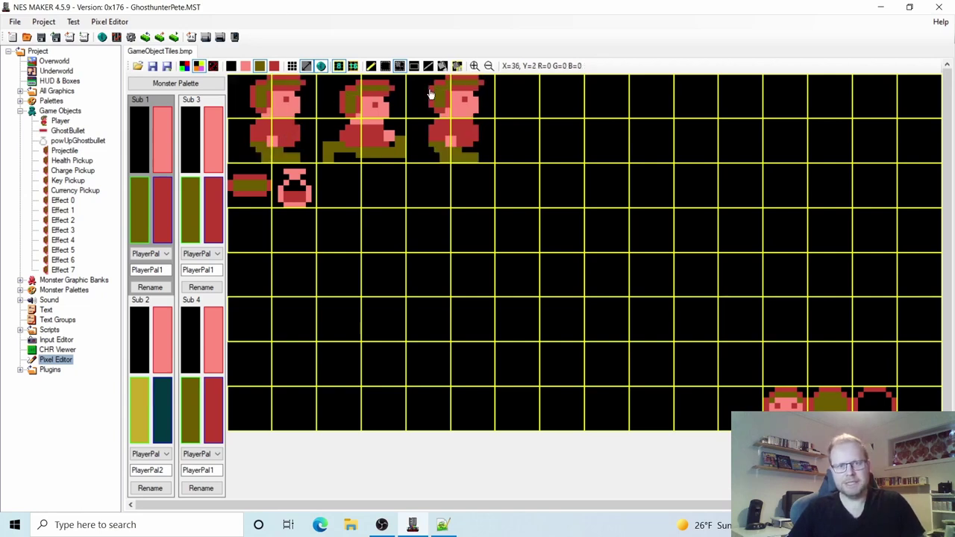
Step: Move the whole copied player sprite two pixels to the left
click(385, 66)
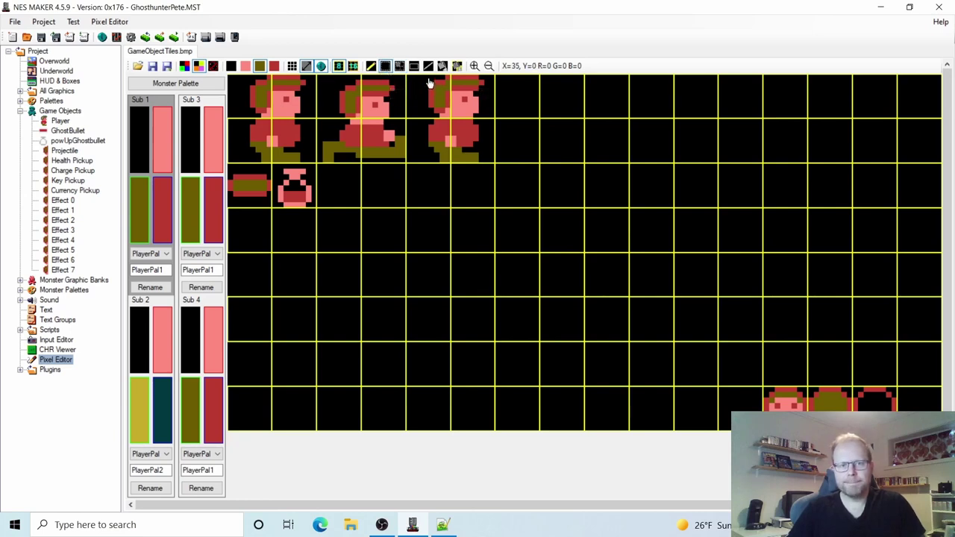
drag(430, 82, 490, 167)
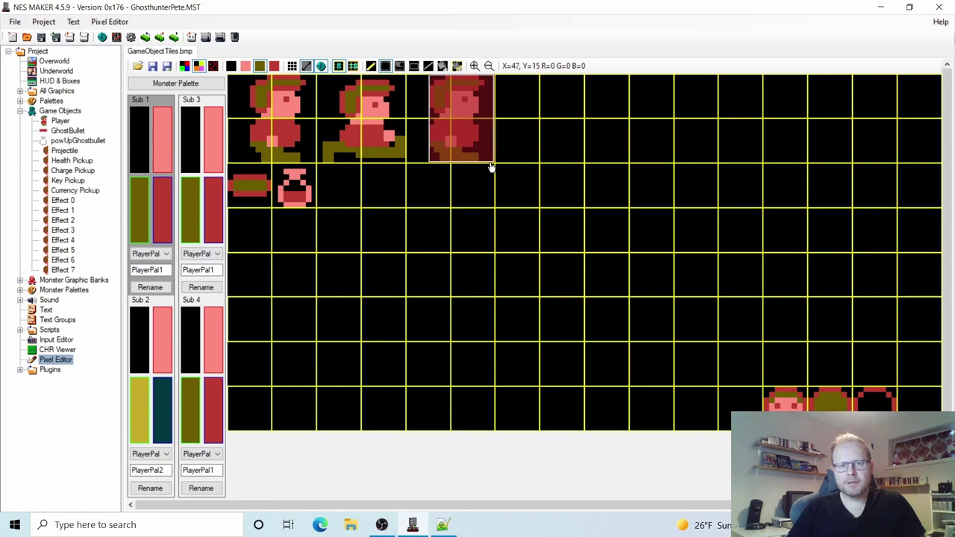
click(424, 81)
Step: Shift the copied sprite's head one pixel and its lower legs two pixels right, and switch to the pencil tool
drag(423, 80, 470, 118)
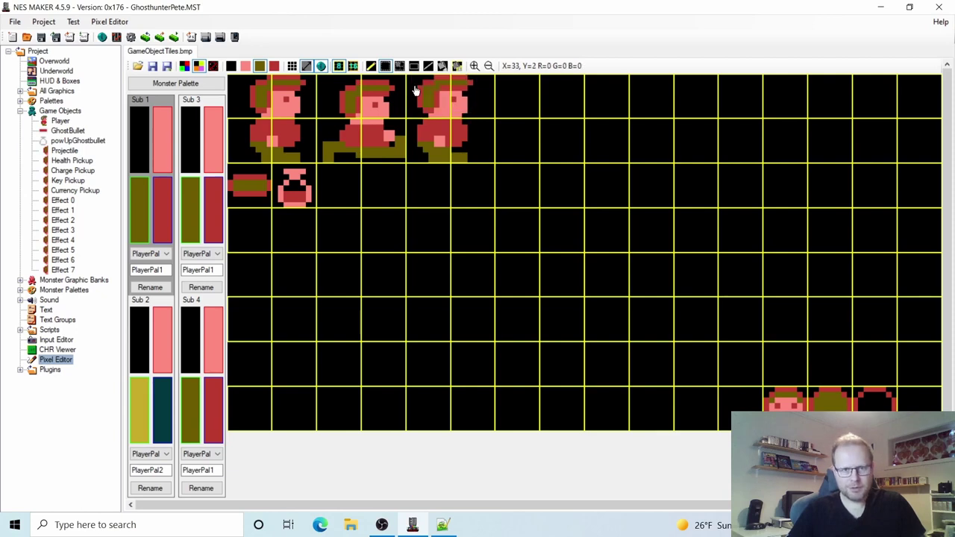
drag(418, 85, 422, 82)
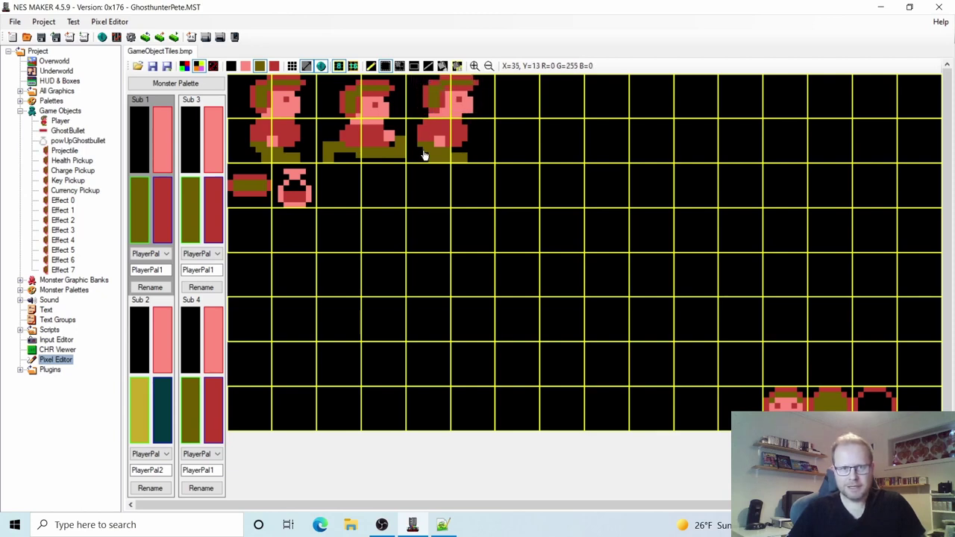
drag(430, 154, 471, 165)
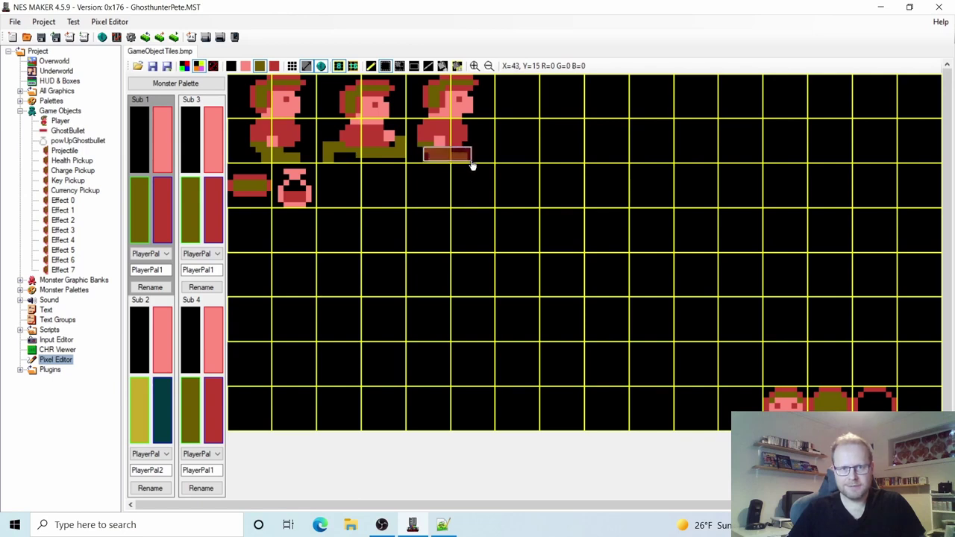
click(435, 158)
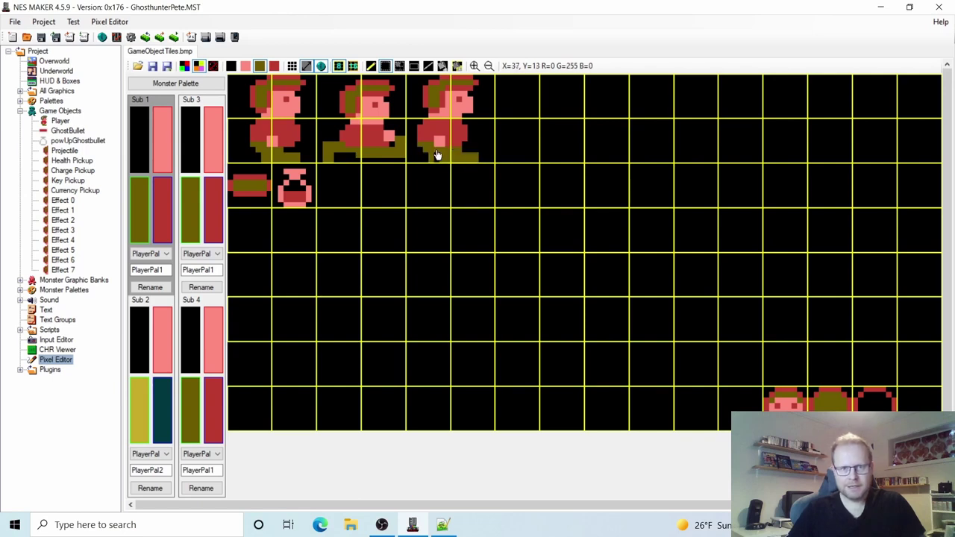
click(371, 67)
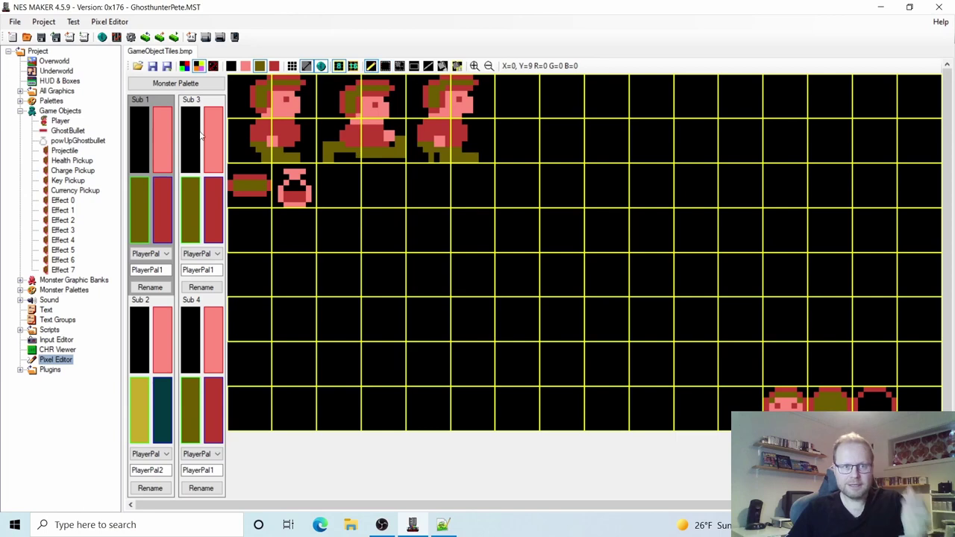
Step: Replace the new player sprite's old hand with red shirt and olive trouser pixels, and paint a pink hand in front of its body
click(134, 136)
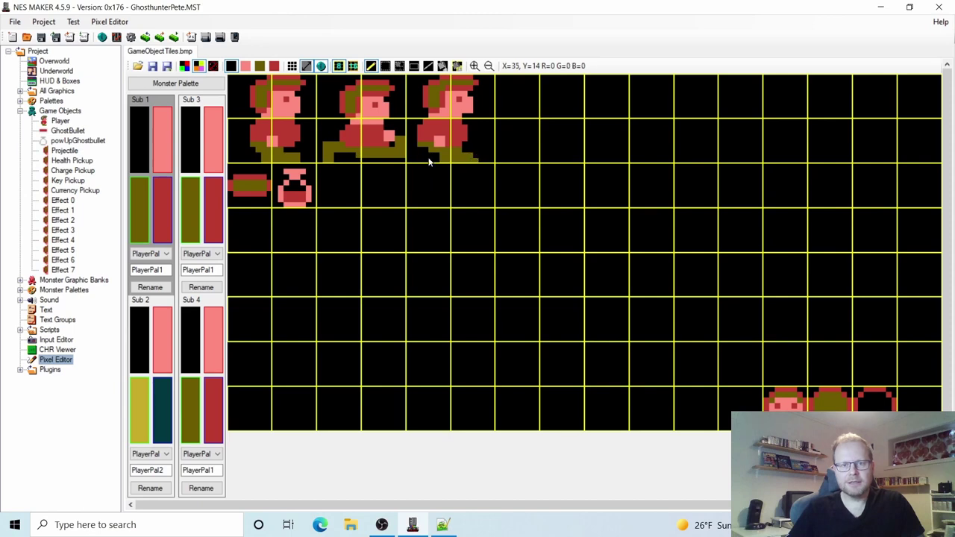
click(154, 215)
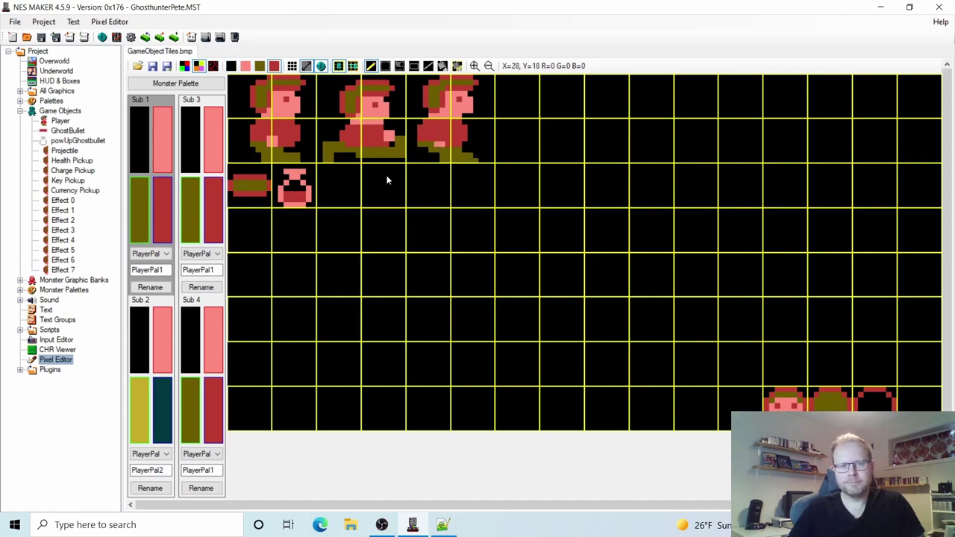
click(190, 210)
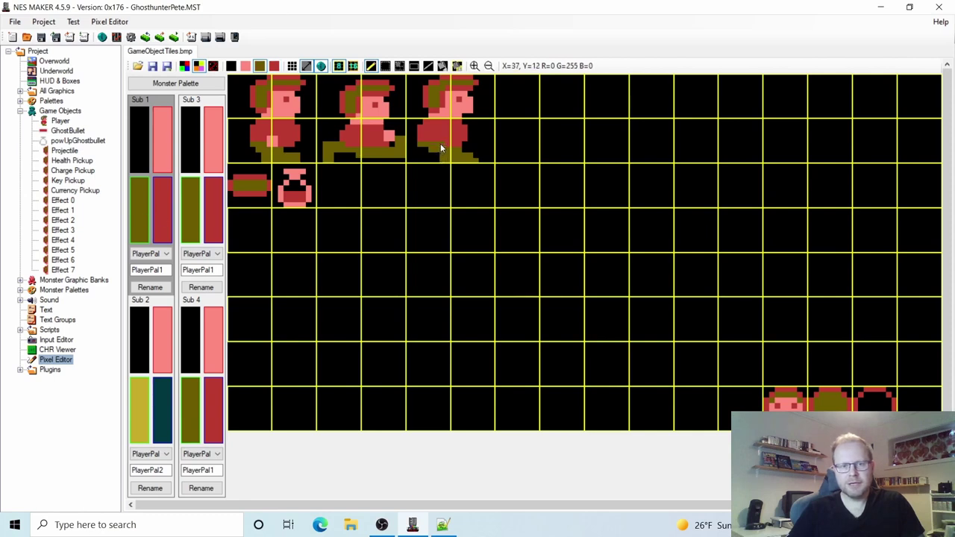
click(165, 136)
click(469, 133)
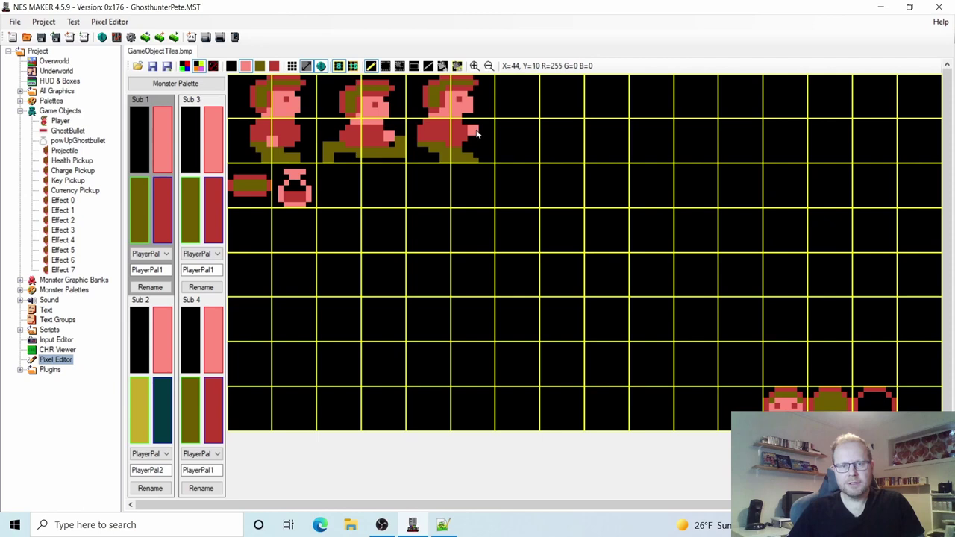
Step: Widen the new sprite's eye in red, extend its chin in pink, add a red open mouth, and save the bitmap
click(164, 208)
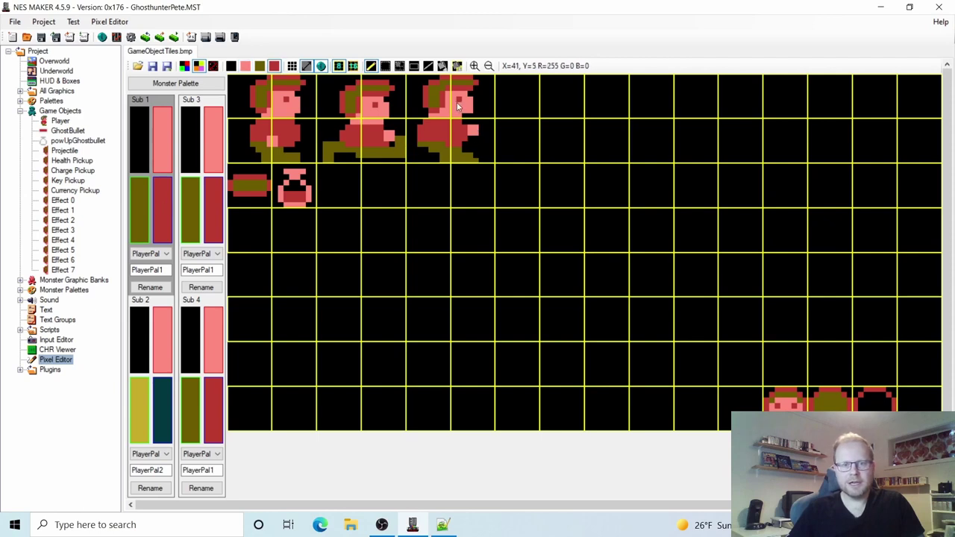
click(159, 152)
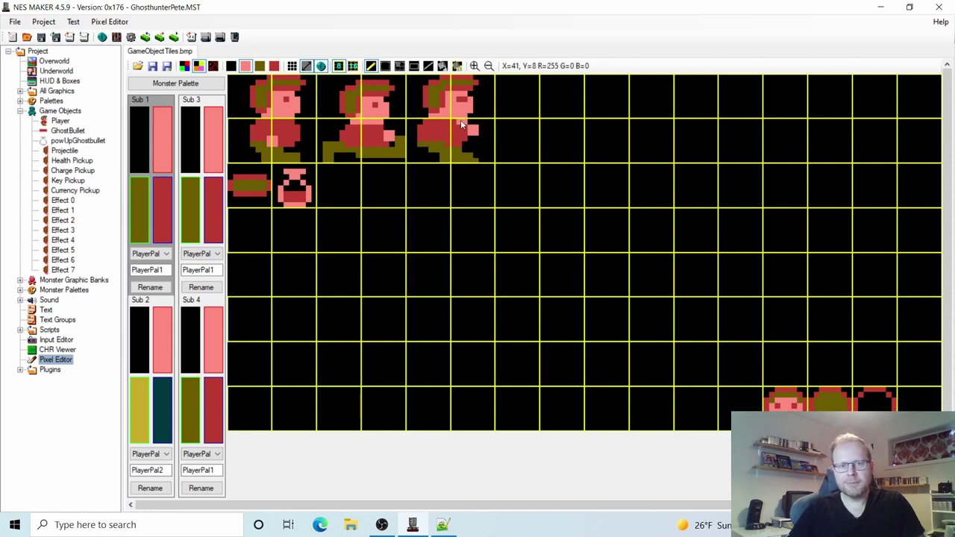
click(165, 216)
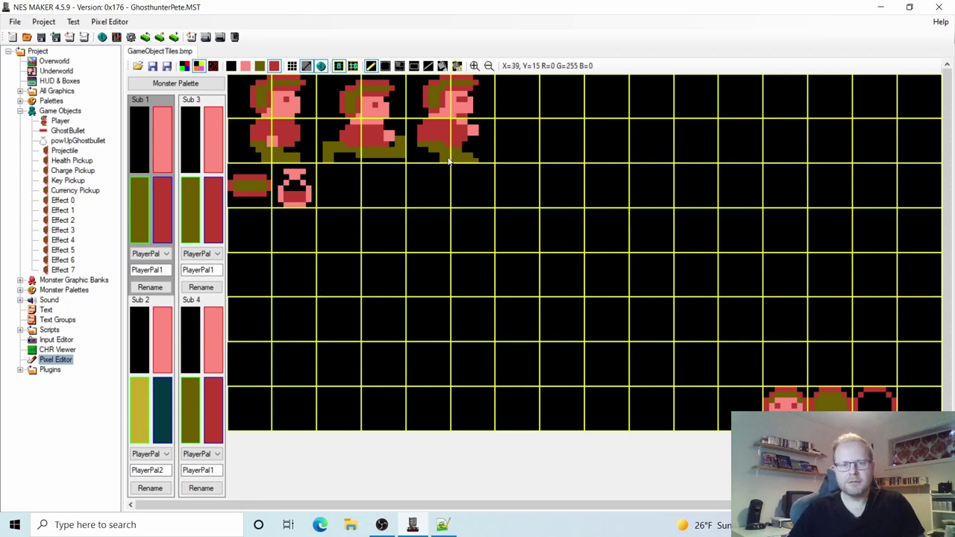
click(164, 150)
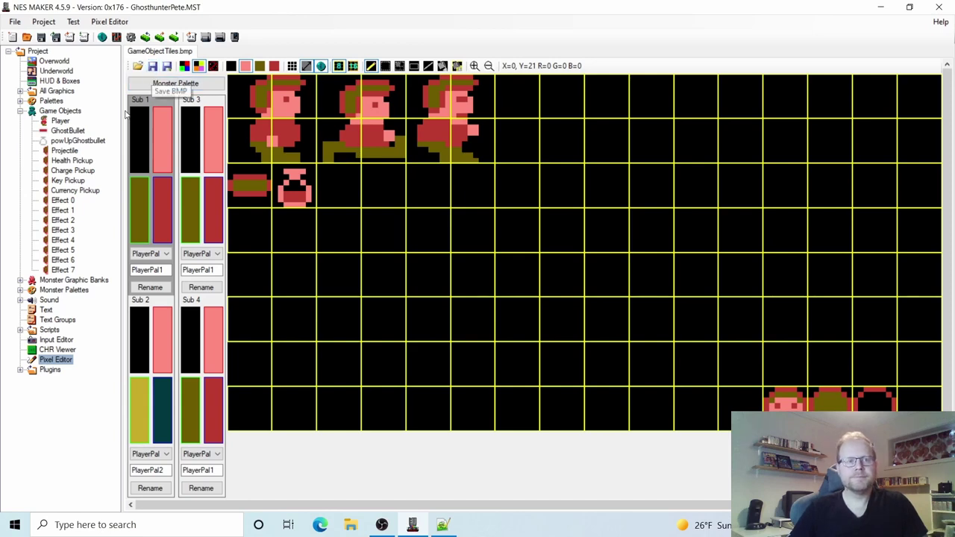
Step: Add an animation type named Hurt to the Player game object's details
click(60, 122)
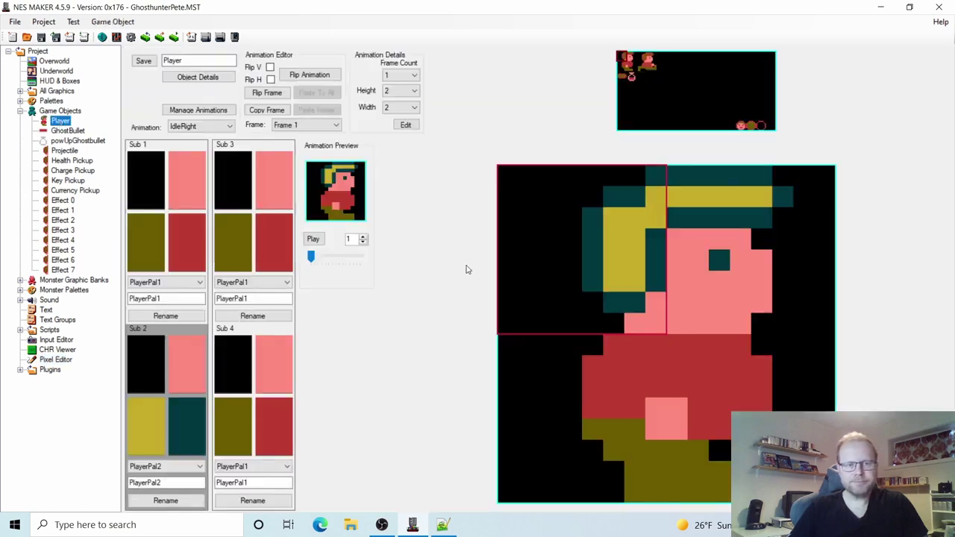
click(209, 84)
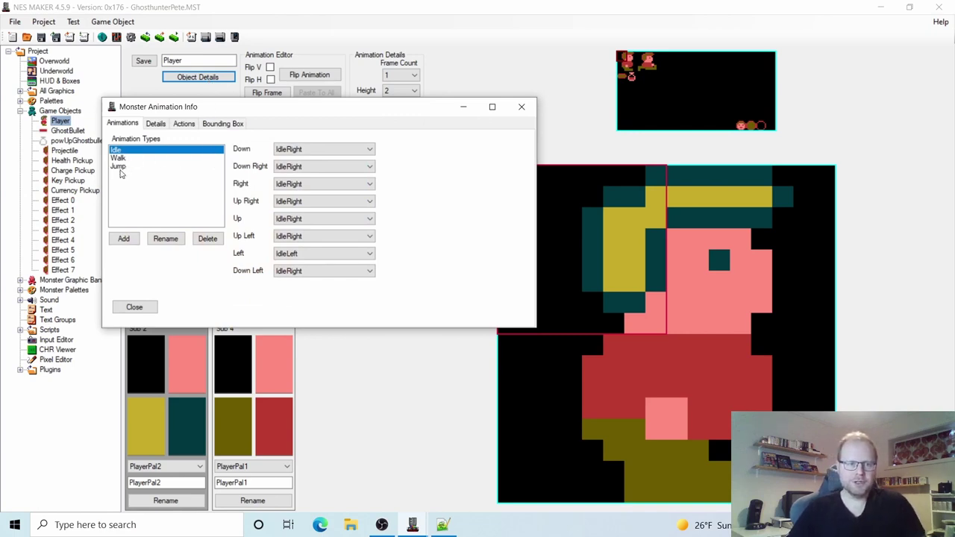
click(125, 239)
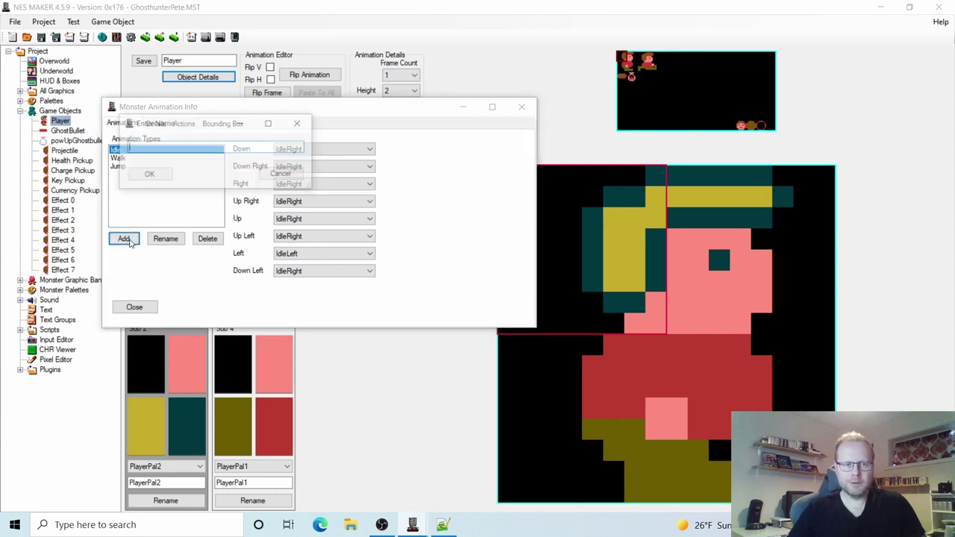
text(Hurt)
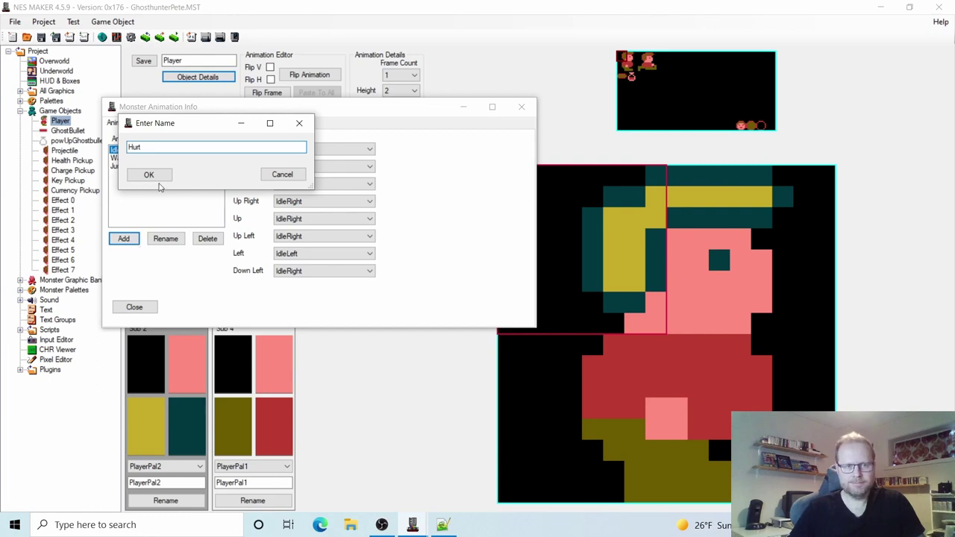
click(149, 175)
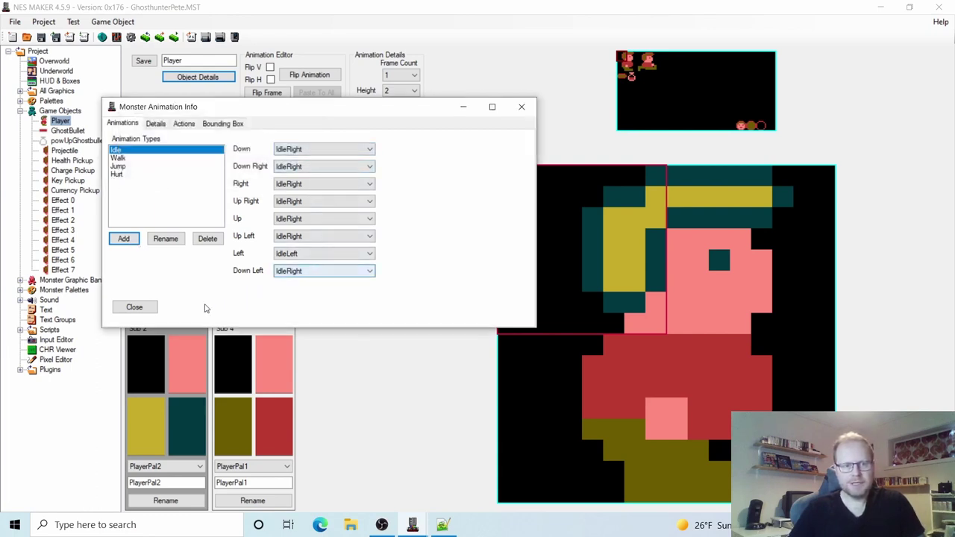
click(134, 308)
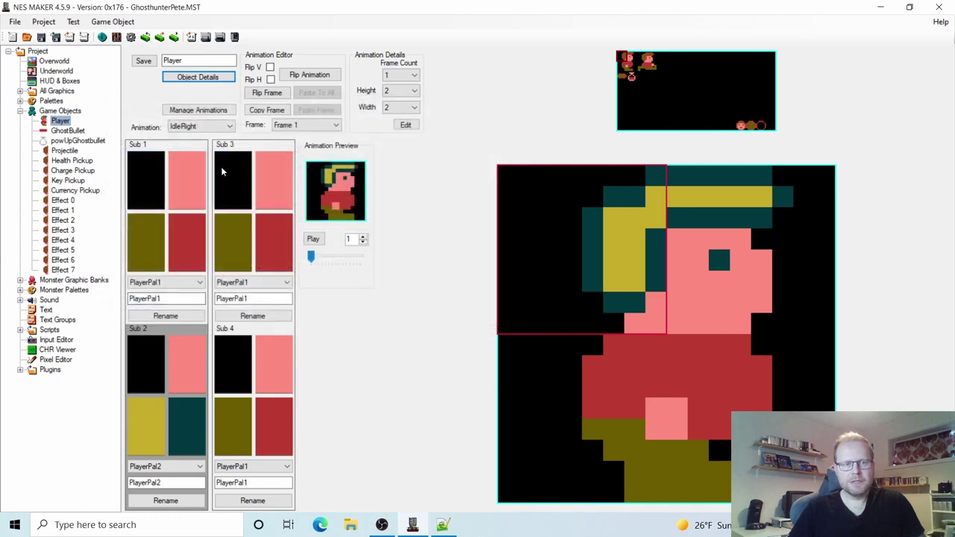
Step: Add a Player animation and rename it HurtRight
click(203, 111)
drag(105, 24, 167, 60)
click(195, 94)
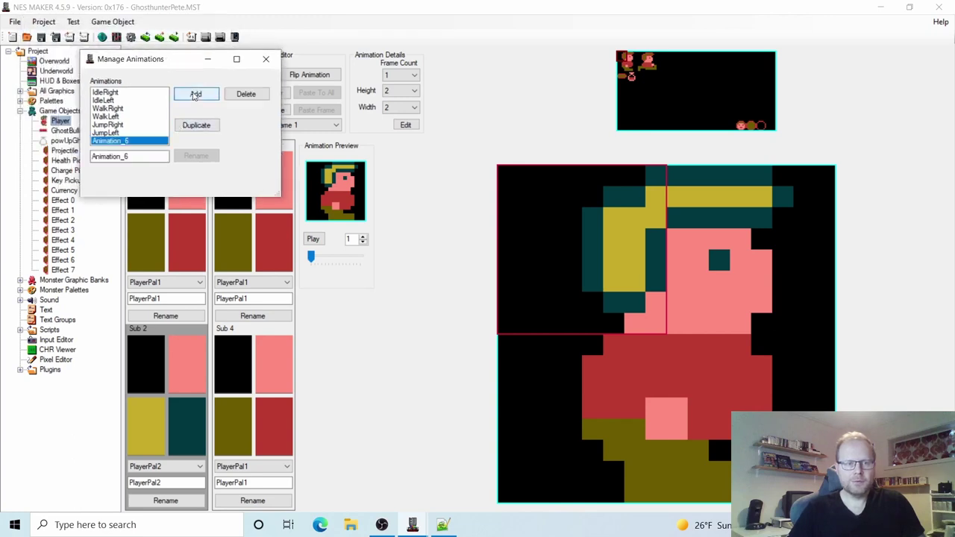
double_click(152, 159)
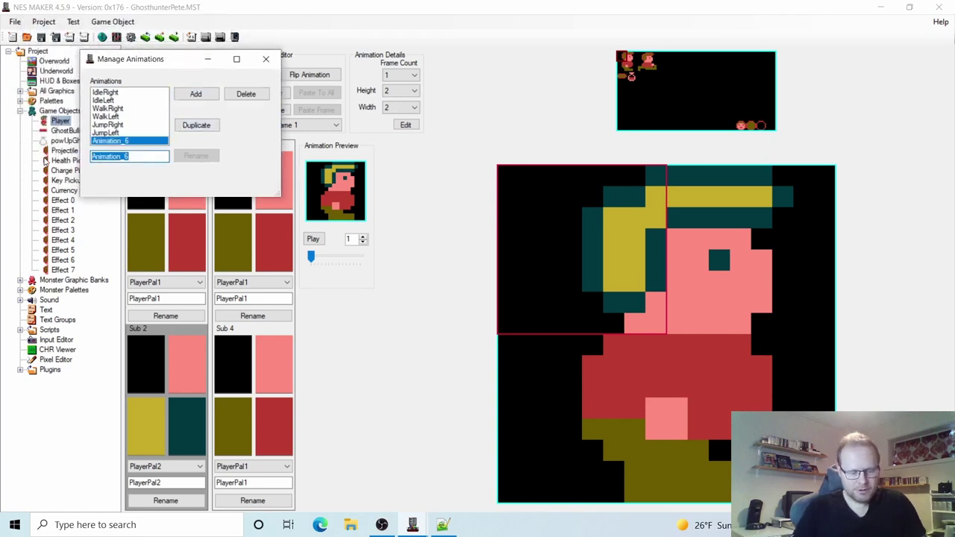
text(HurtRight)
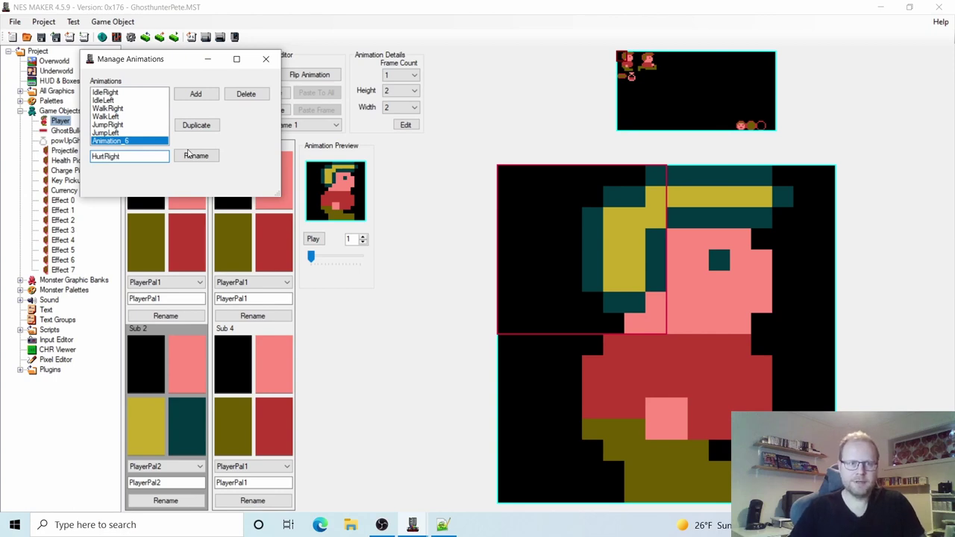
click(194, 156)
Step: Add another Player animation, rename it HurtLeft, and close the animation manager
click(193, 94)
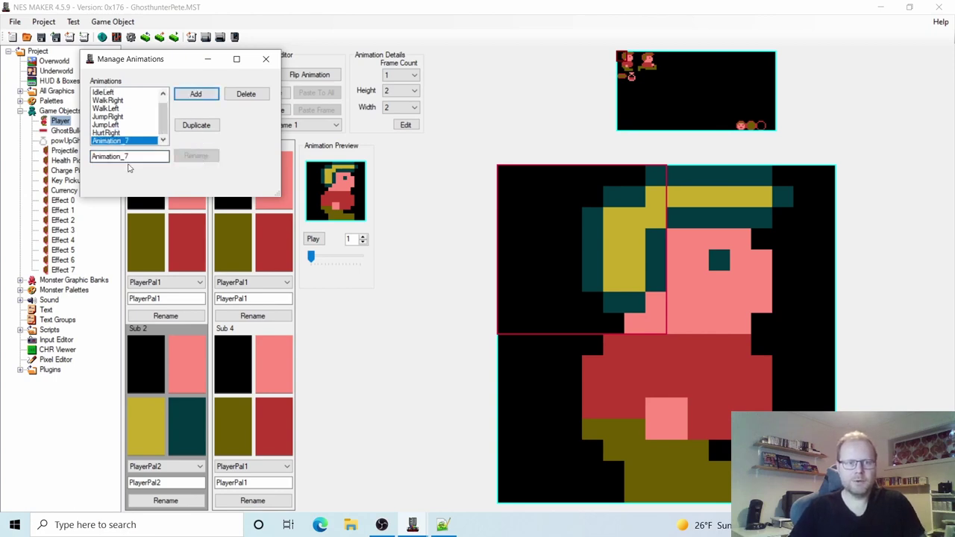
double_click(119, 157)
text(HurtLeft)
click(195, 156)
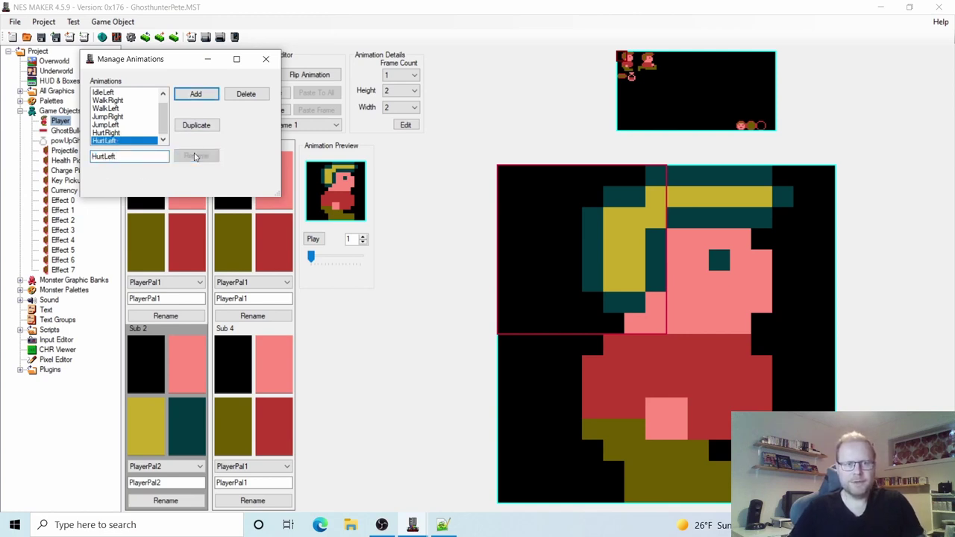
click(266, 59)
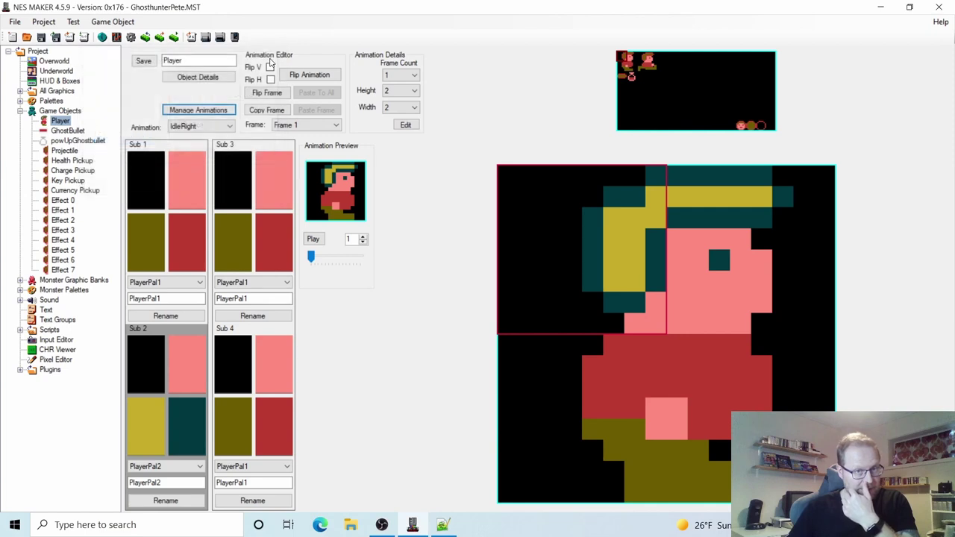
Step: Build the HurtRight frame from the four new hurt-pose tiles and apply sub-palette 2 to its two head tiles
click(227, 127)
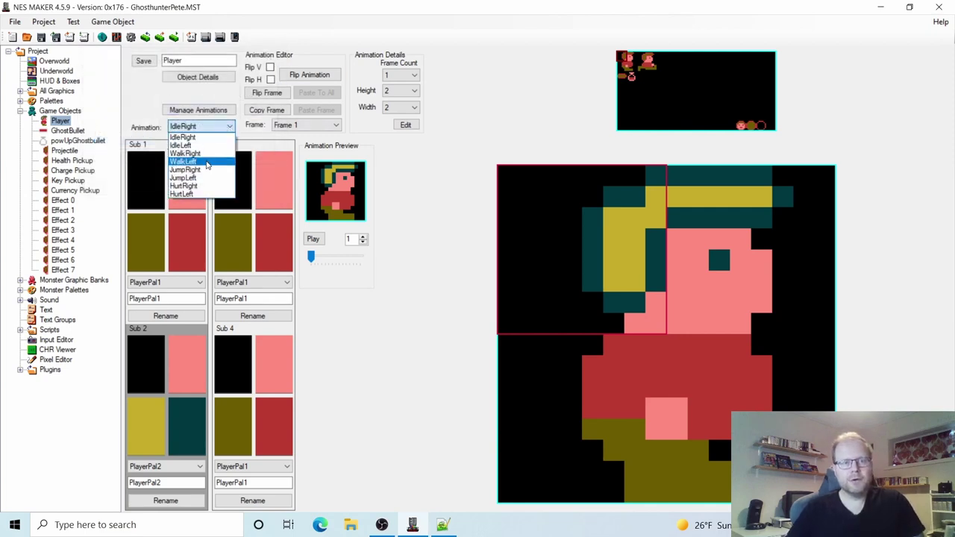
click(186, 186)
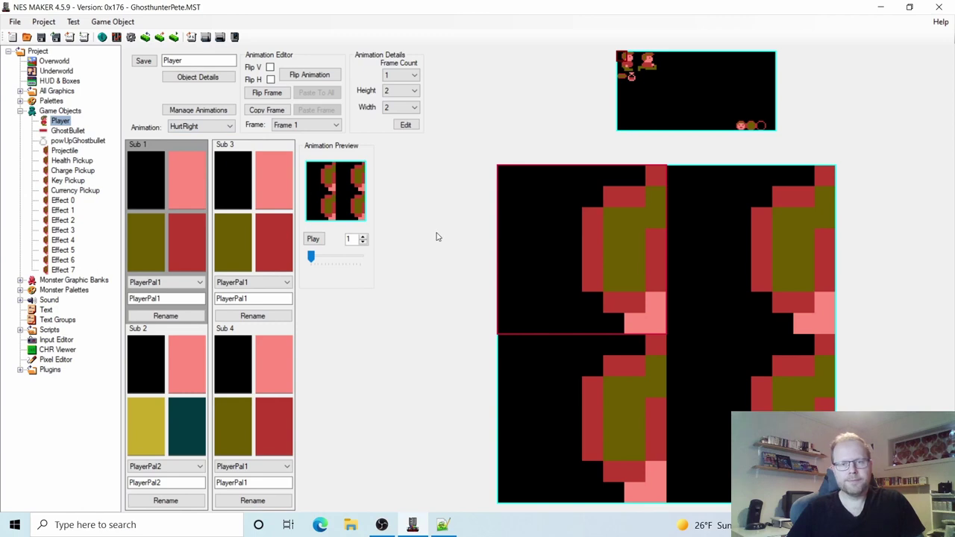
click(683, 58)
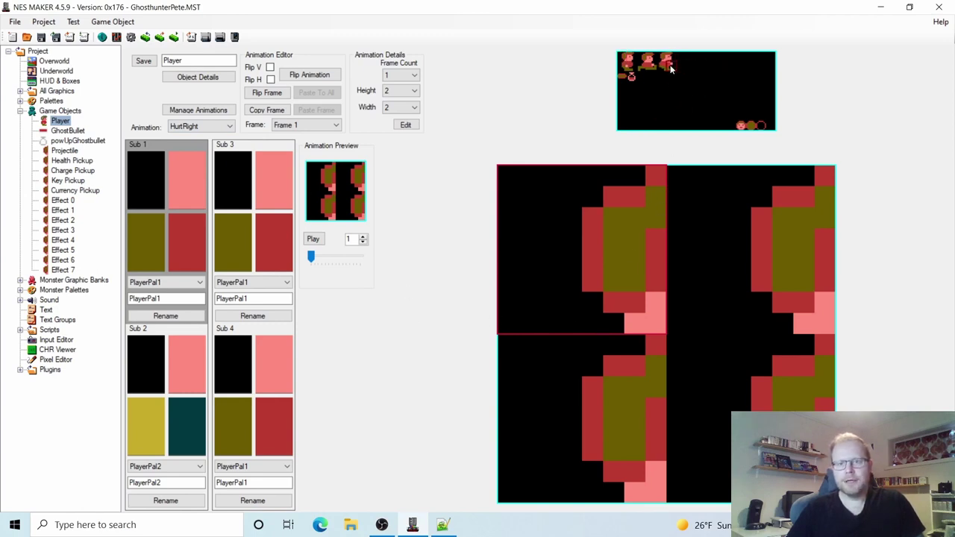
click(668, 67)
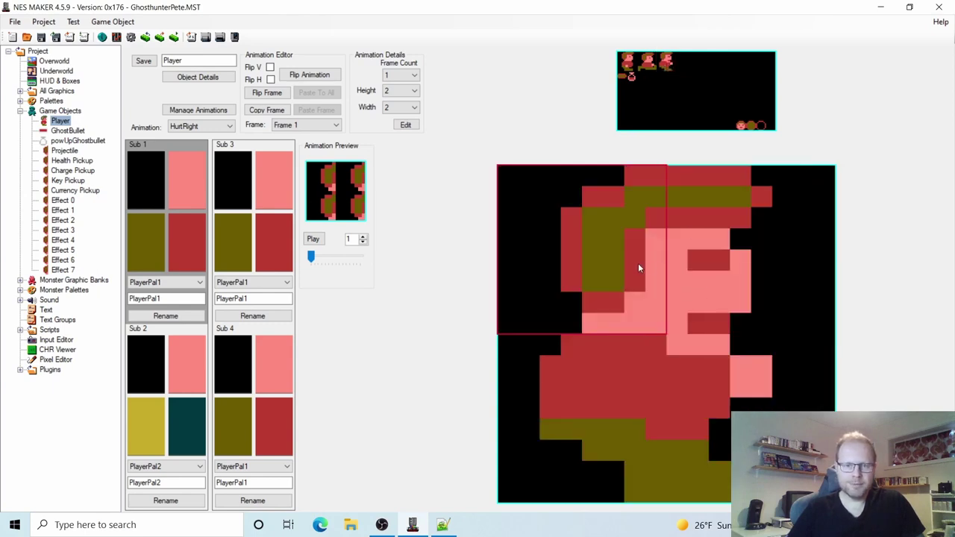
click(139, 426)
click(713, 236)
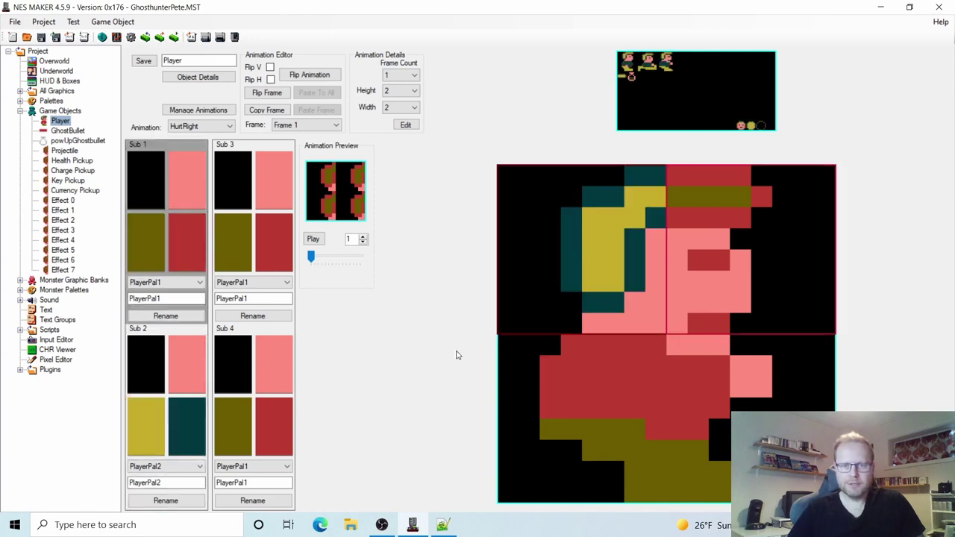
click(141, 431)
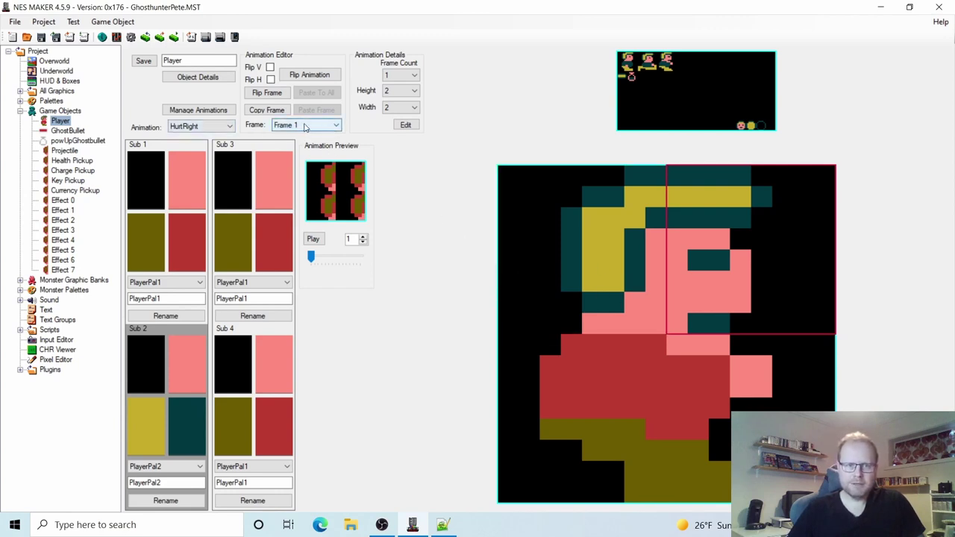
Step: Fill the HurtLeft frame with the four hurt-pose tiles
click(231, 128)
click(205, 194)
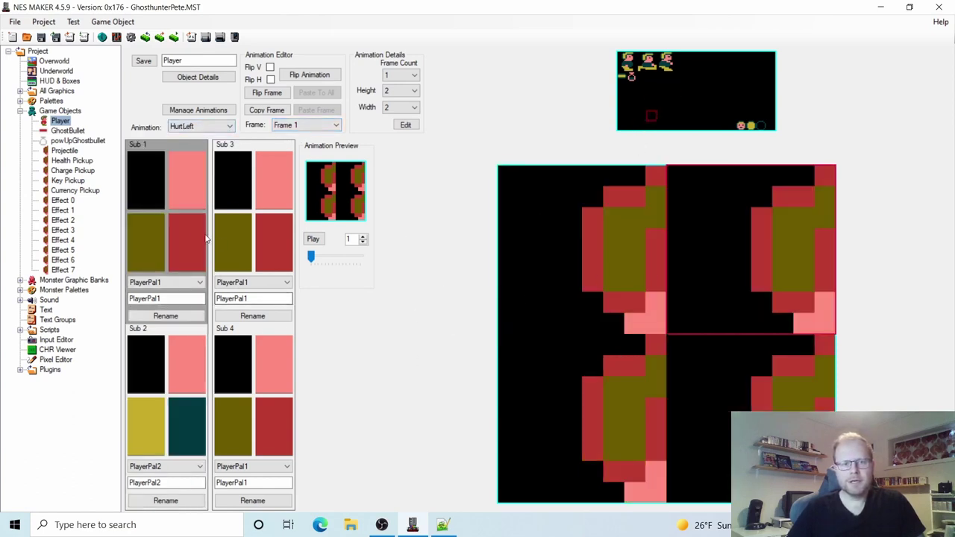
click(571, 253)
click(667, 62)
click(669, 65)
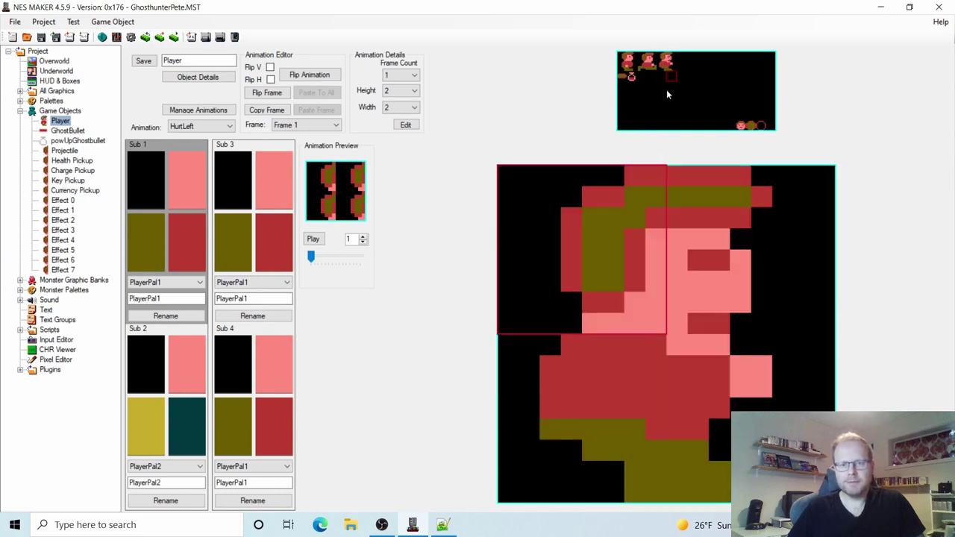
Step: Apply sub-palette 2 to the HurtLeft frame's two head tiles and flip the frame horizontally
click(195, 380)
click(766, 191)
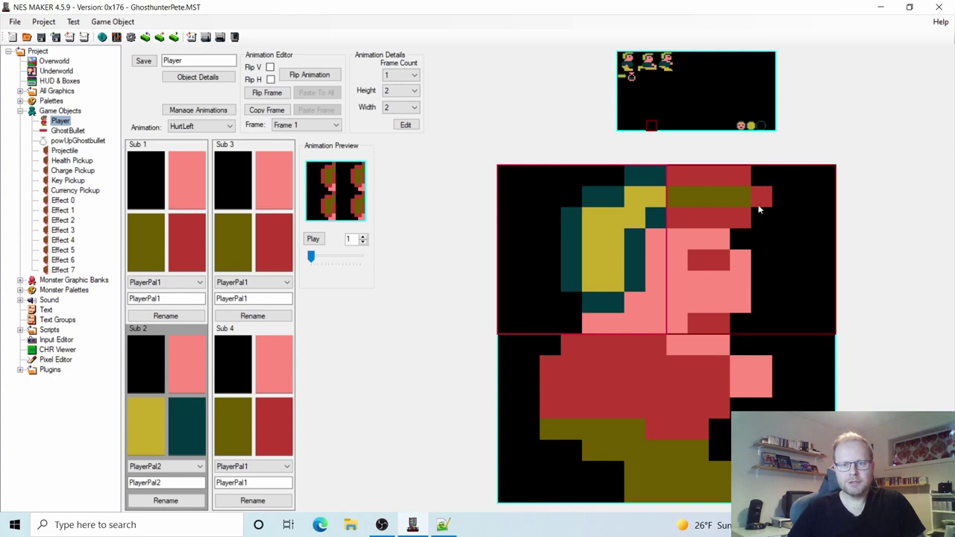
click(138, 422)
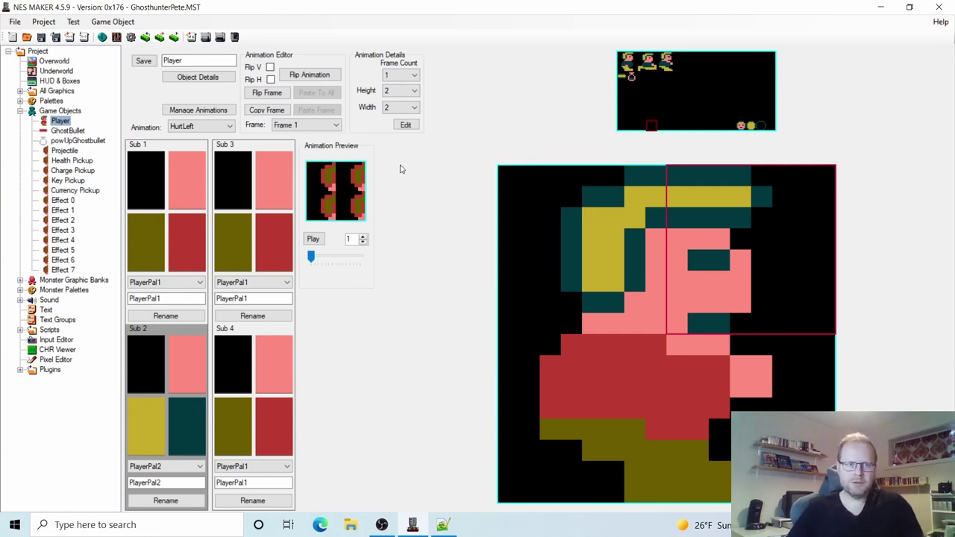
click(281, 98)
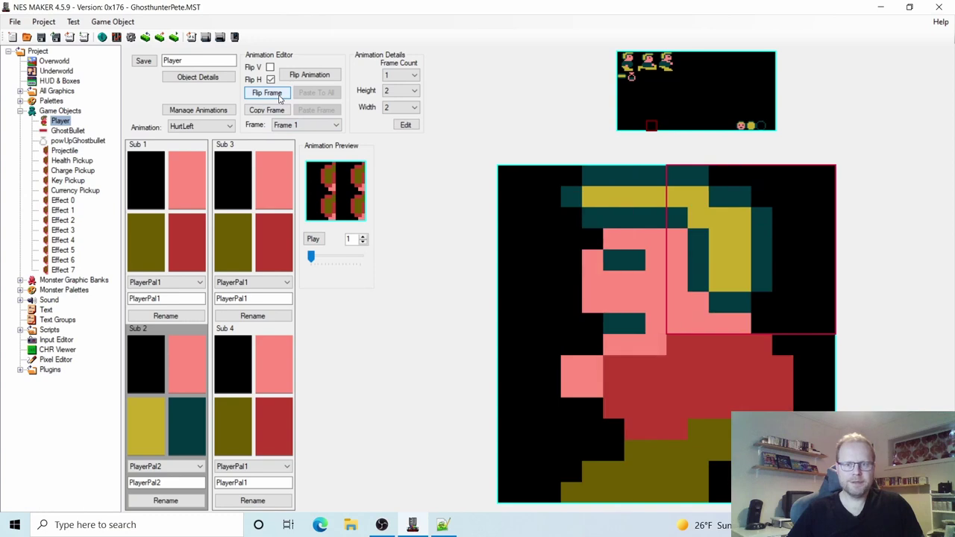
Step: Assign HurtRight to the Right direction and HurtLeft to the Left direction of the Player's Hurt animation type
click(229, 127)
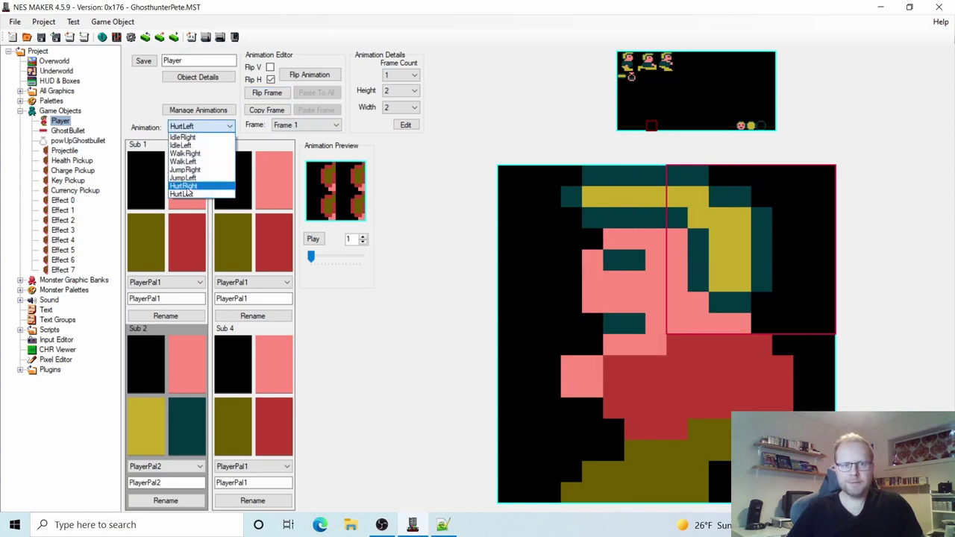
click(187, 187)
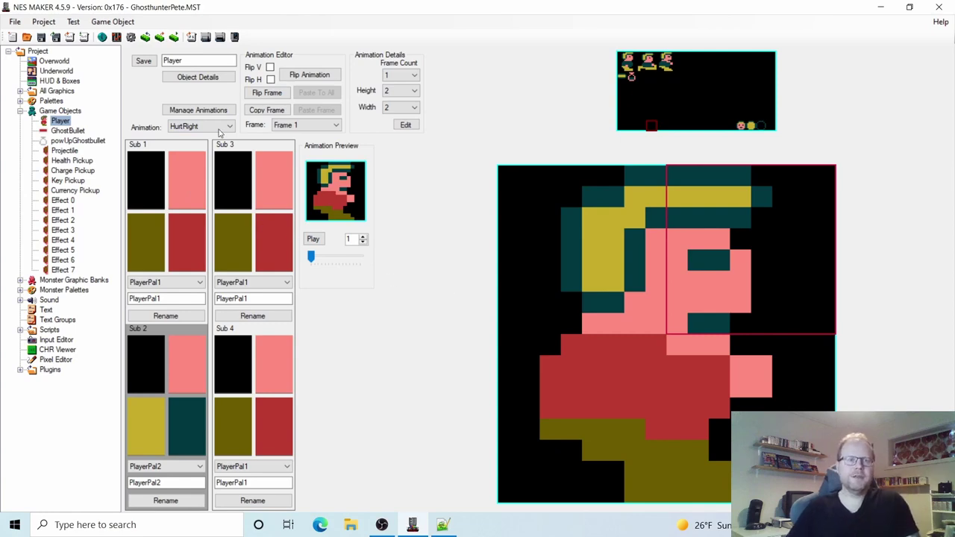
click(221, 82)
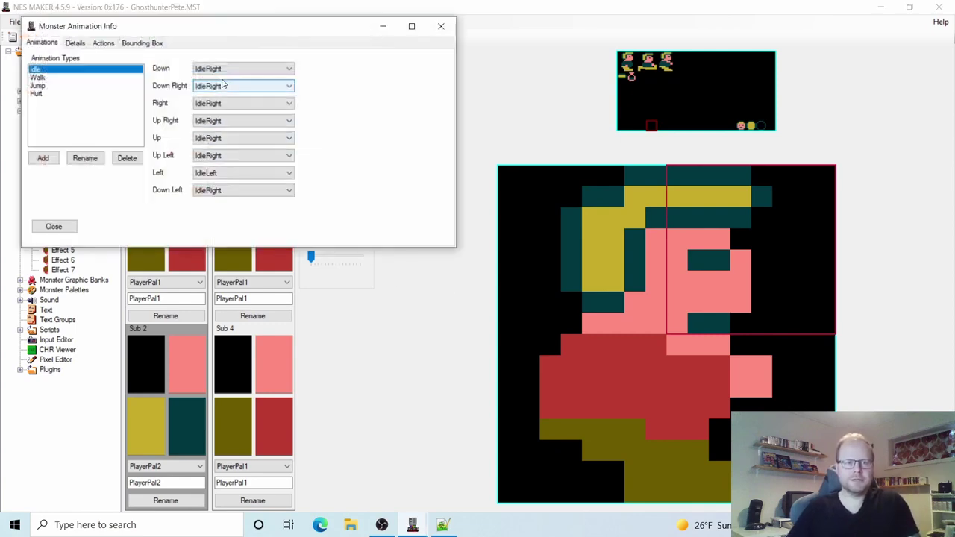
click(37, 94)
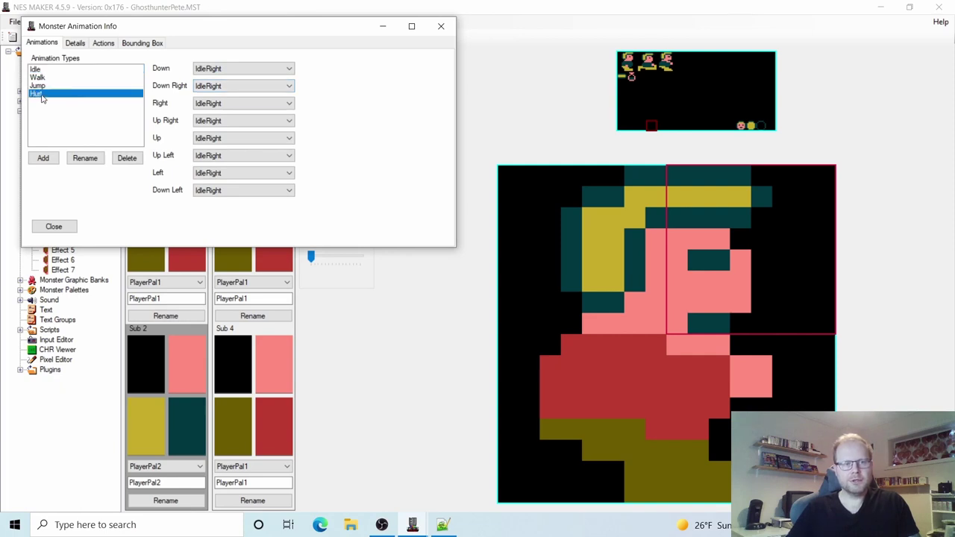
click(217, 103)
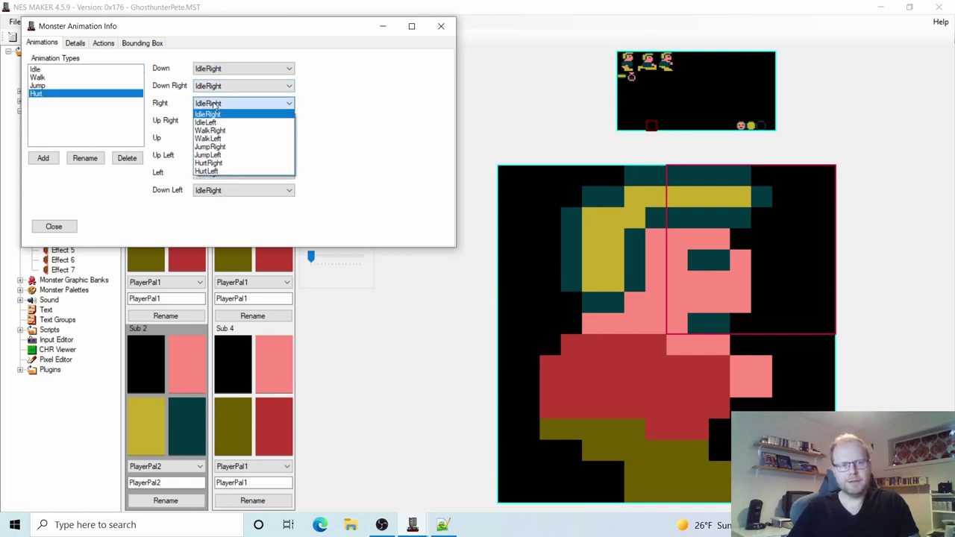
click(212, 162)
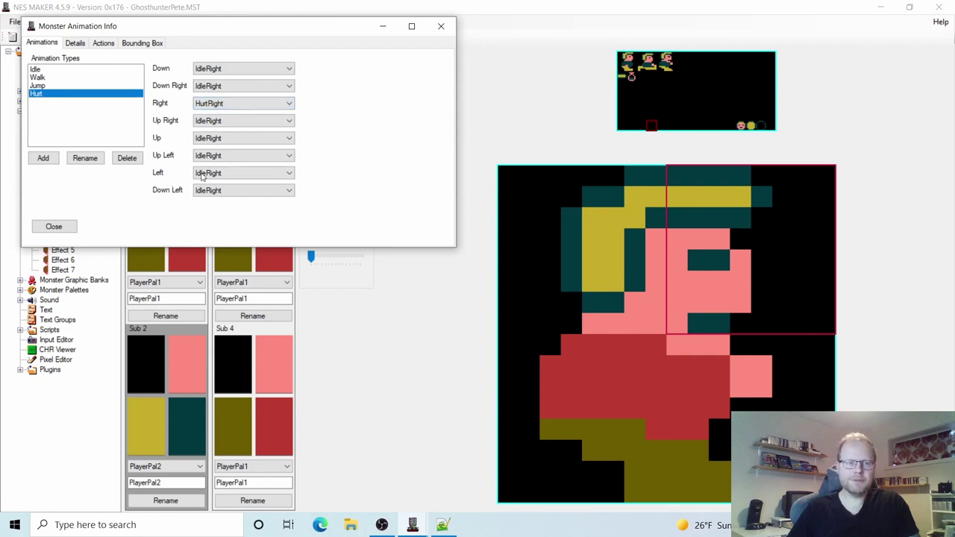
click(202, 174)
click(233, 241)
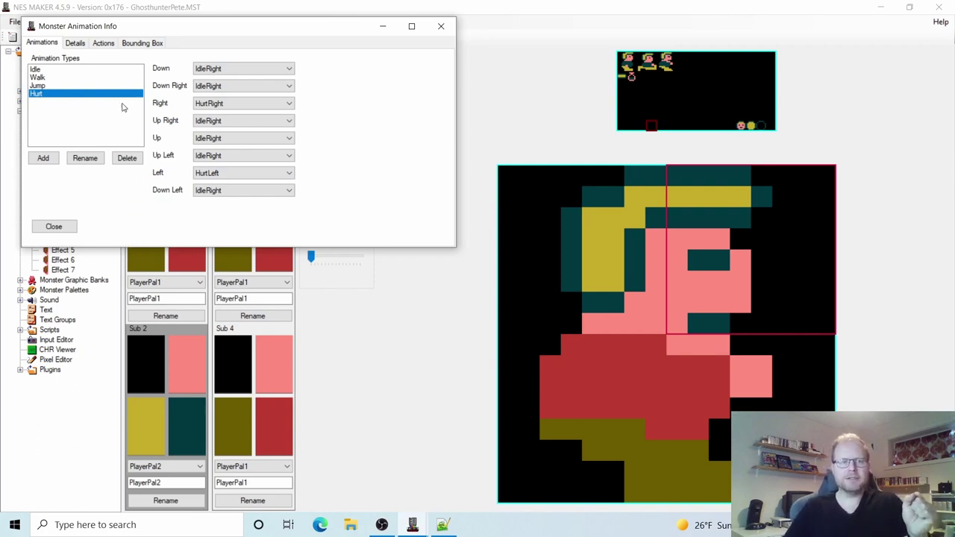
Step: Configure the Player's action step 7 with animation type Hurt, animation speed 2 and end animation GoToFirst
click(105, 45)
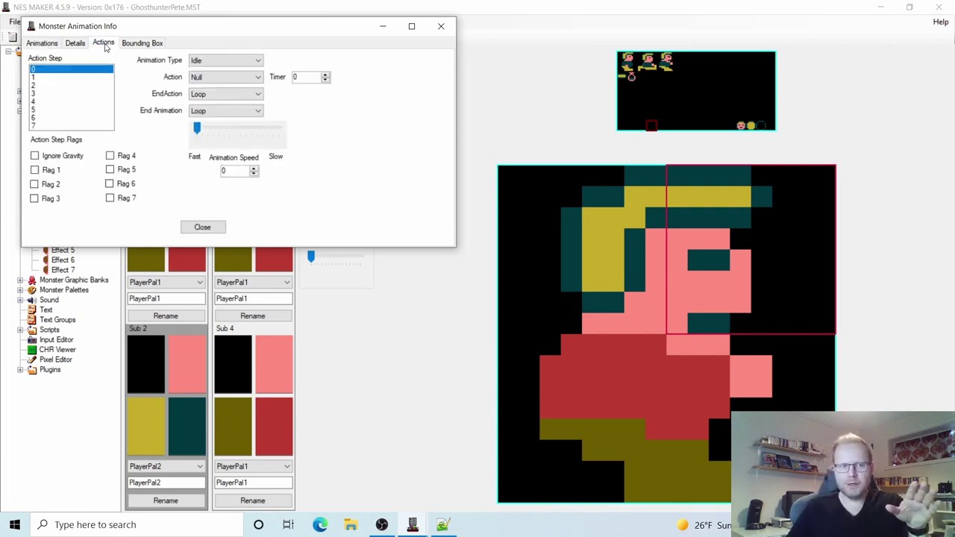
click(51, 126)
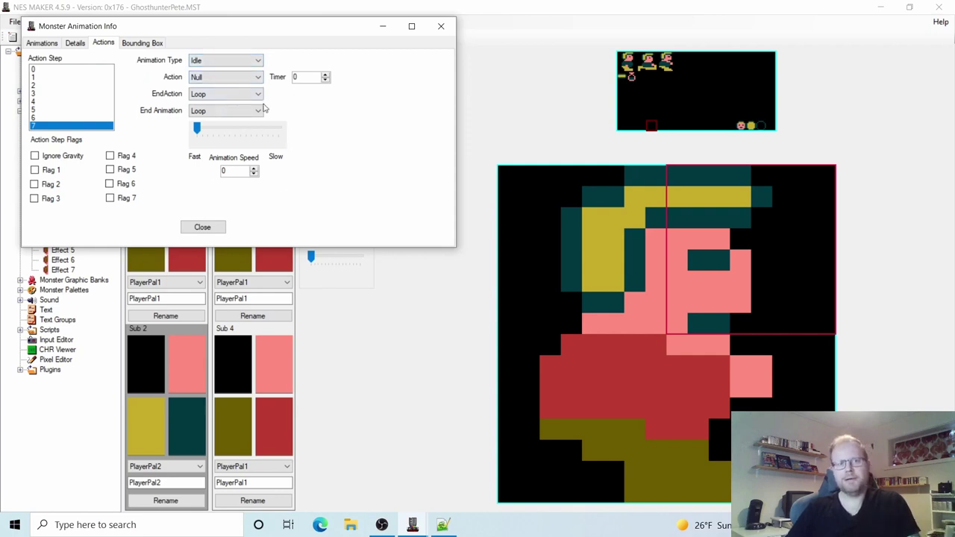
click(259, 61)
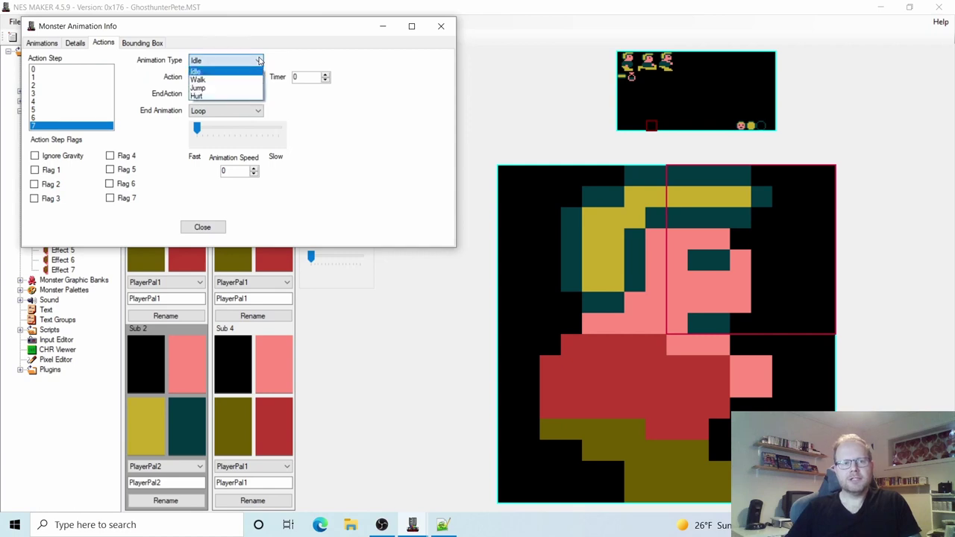
click(247, 94)
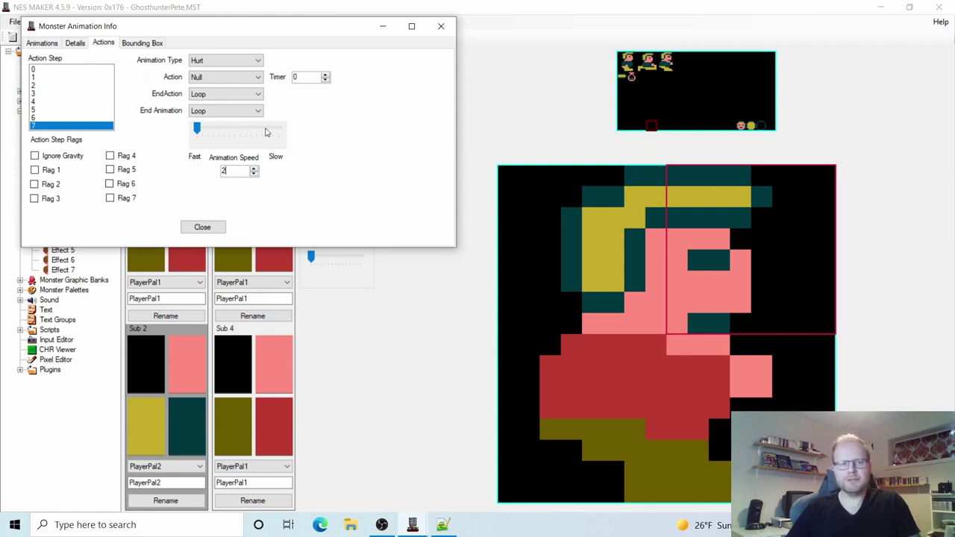
click(306, 76)
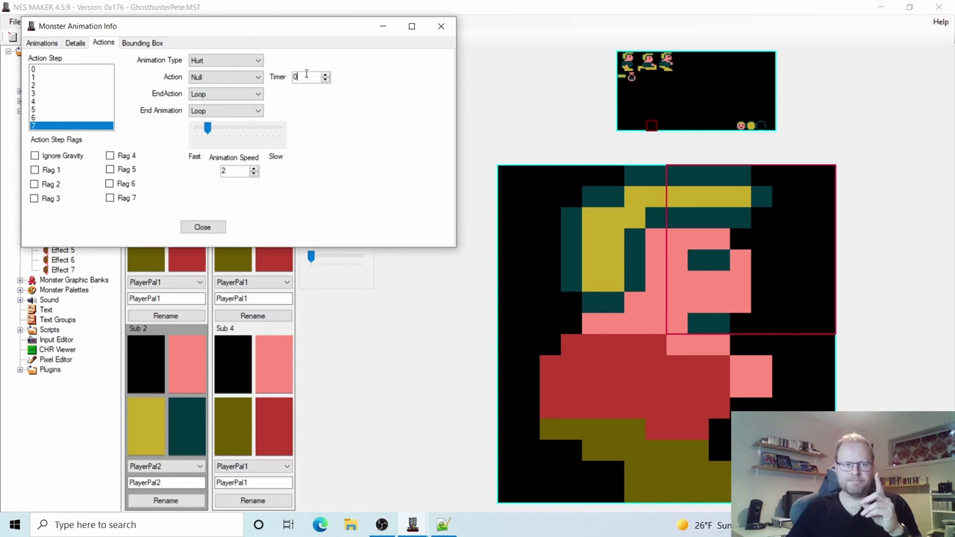
click(210, 116)
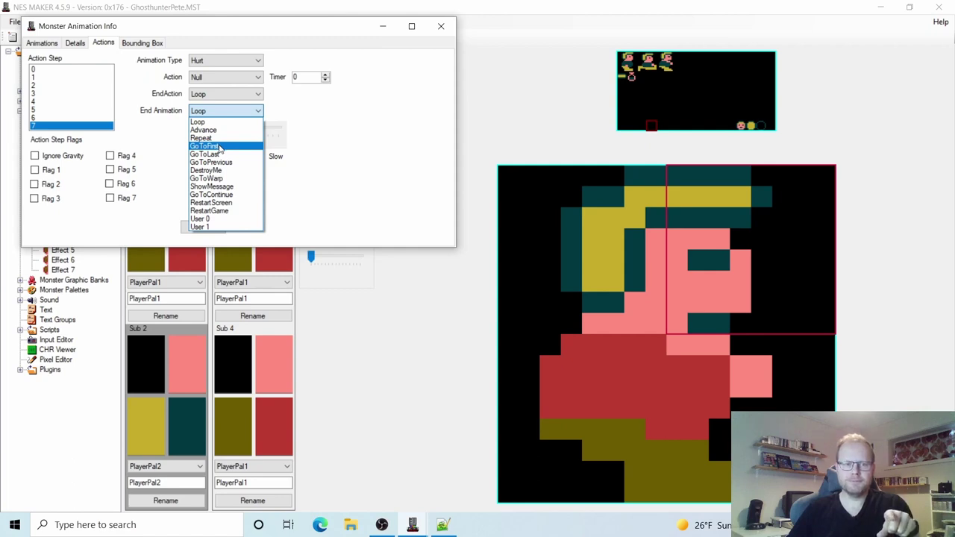
click(219, 148)
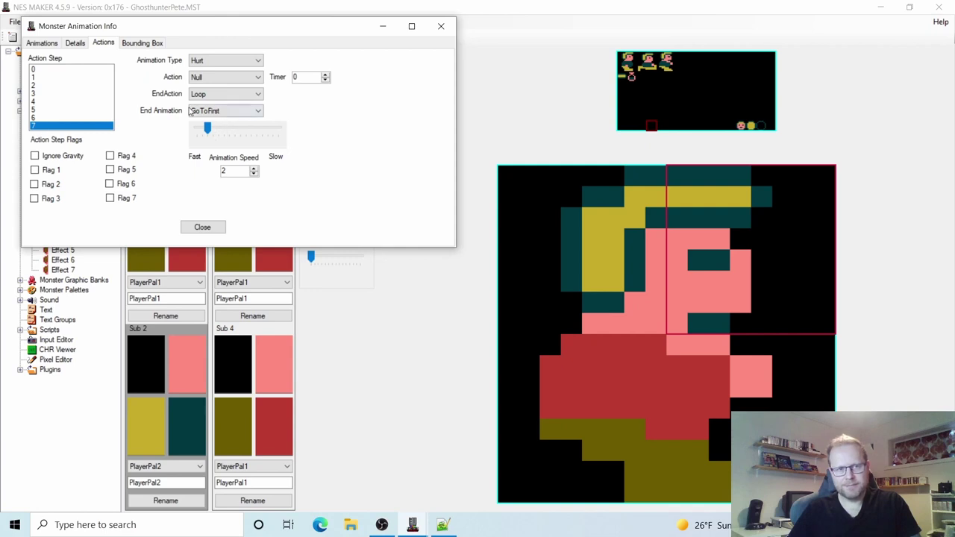
click(34, 69)
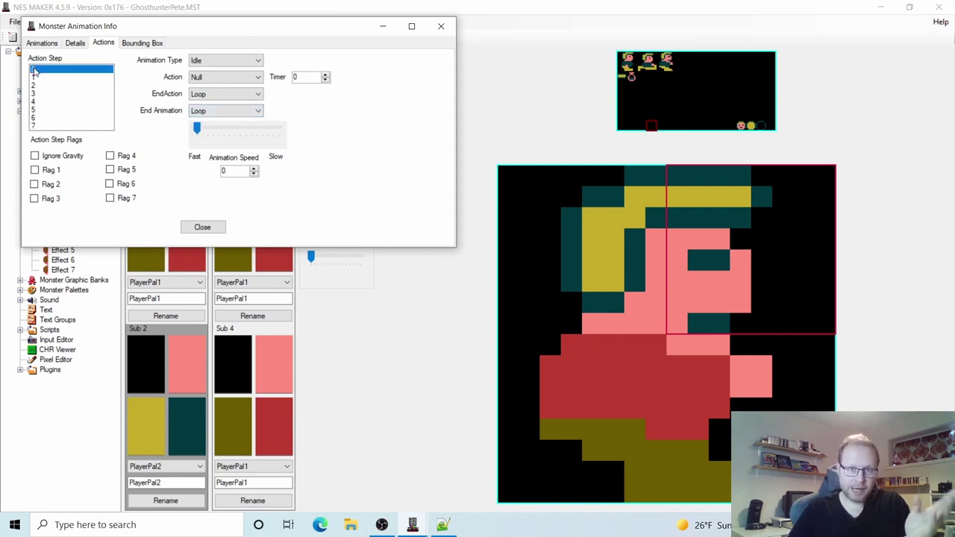
click(41, 127)
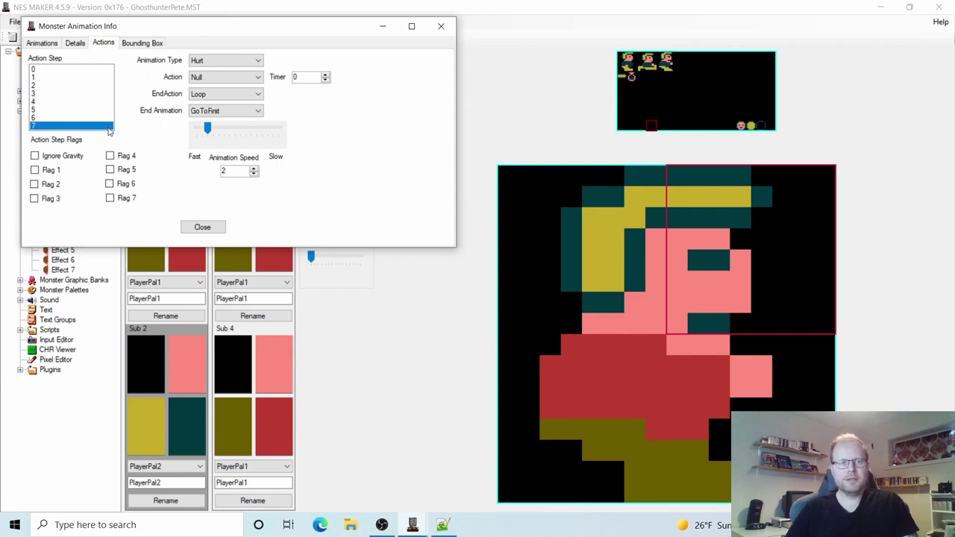
click(213, 229)
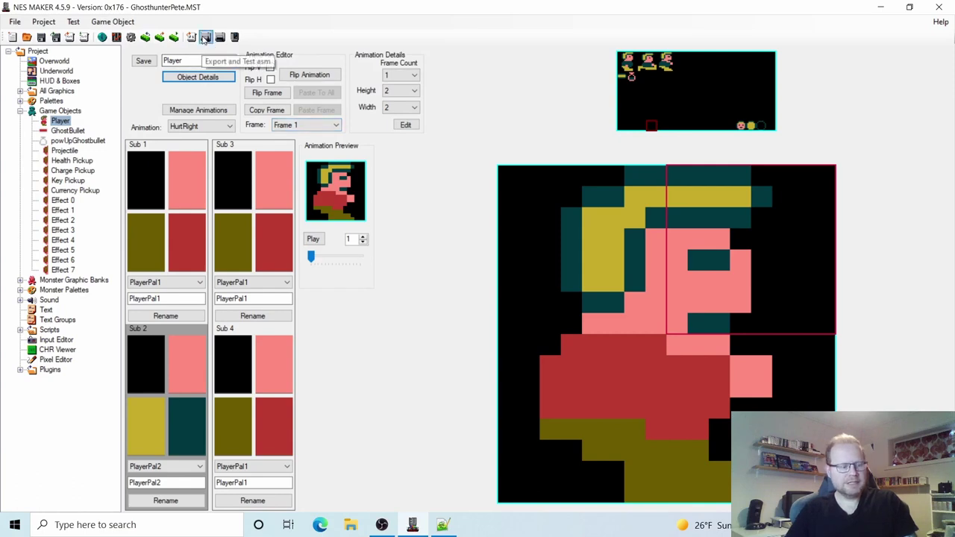
Step: Export and test the game, repeatedly running and jumping the player into the ghost to check the hurt animation, and close the emulator
click(205, 38)
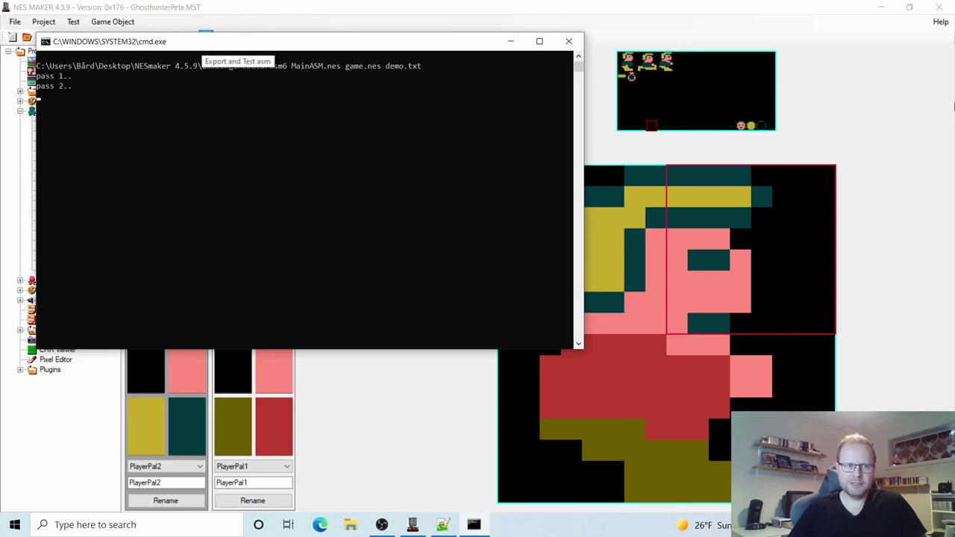
key(Return)
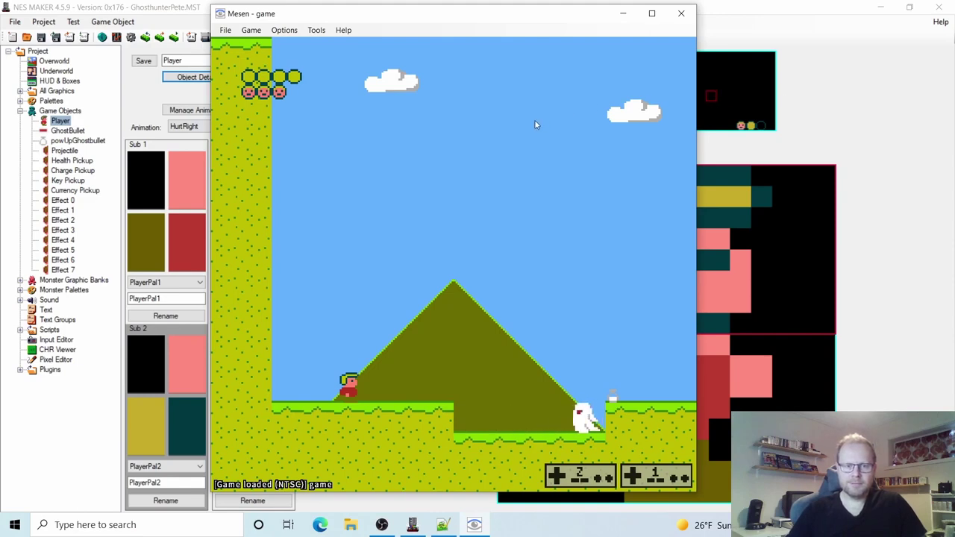
key(Right)
key(Left)
key(Right)
key(Right)
key(Right)
key(Right)
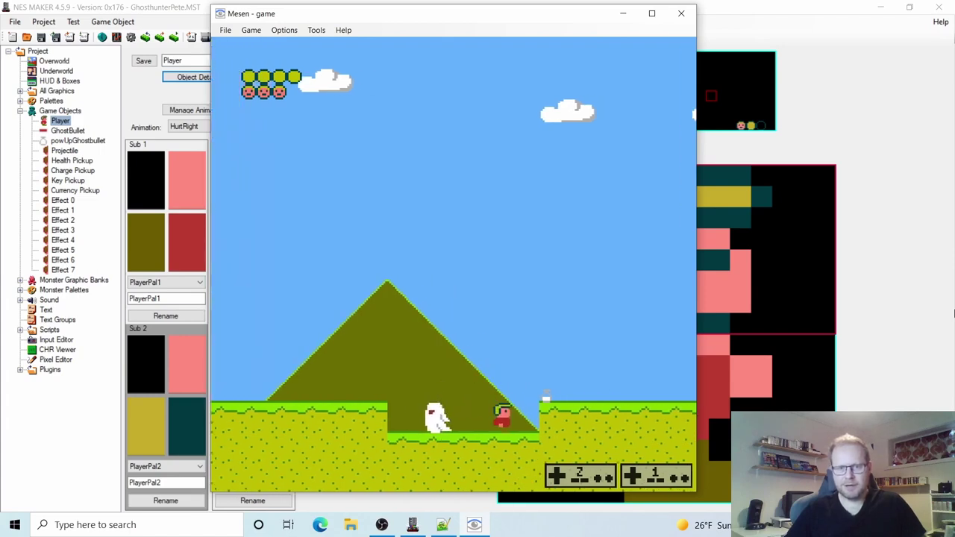
key(Right)
key(x)
key(Right)
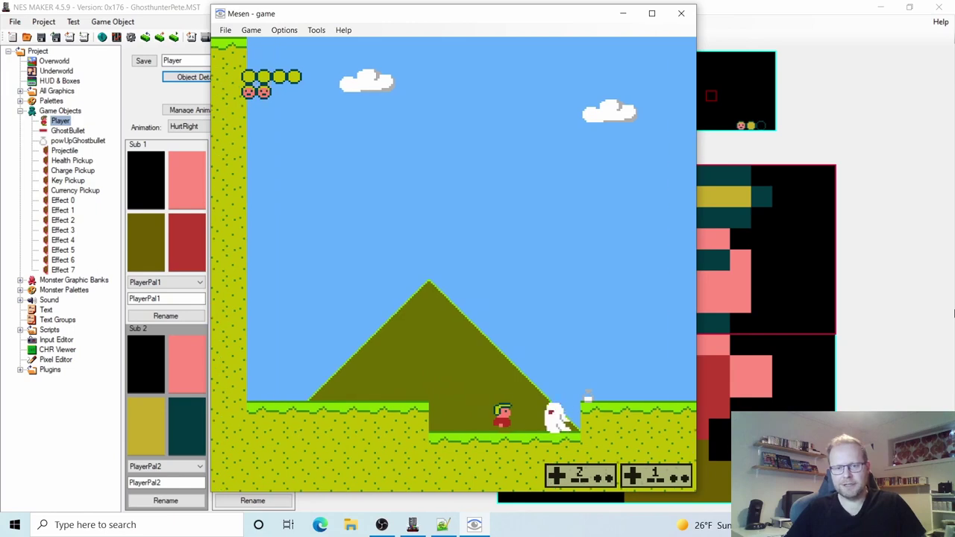
key(x)
key(Right)
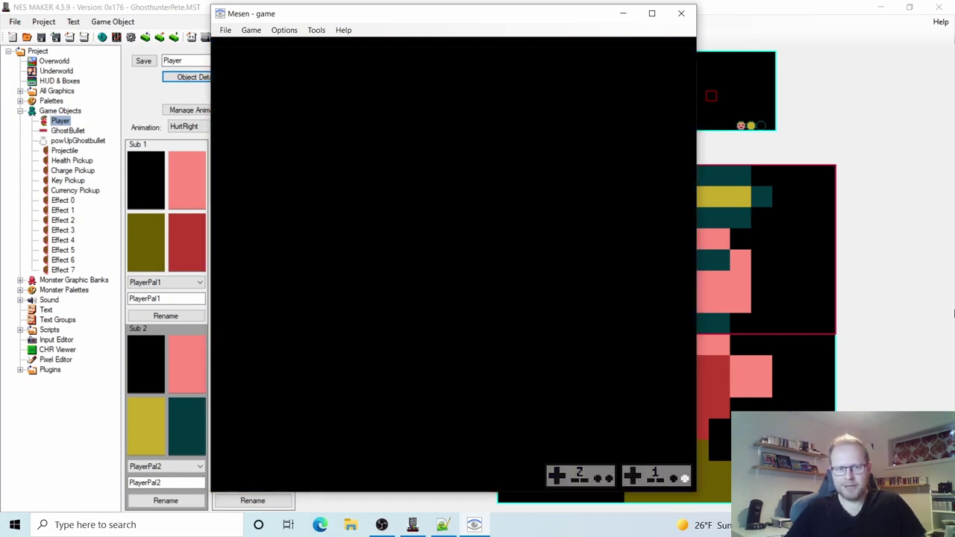
key(Right)
key(x)
key(Right)
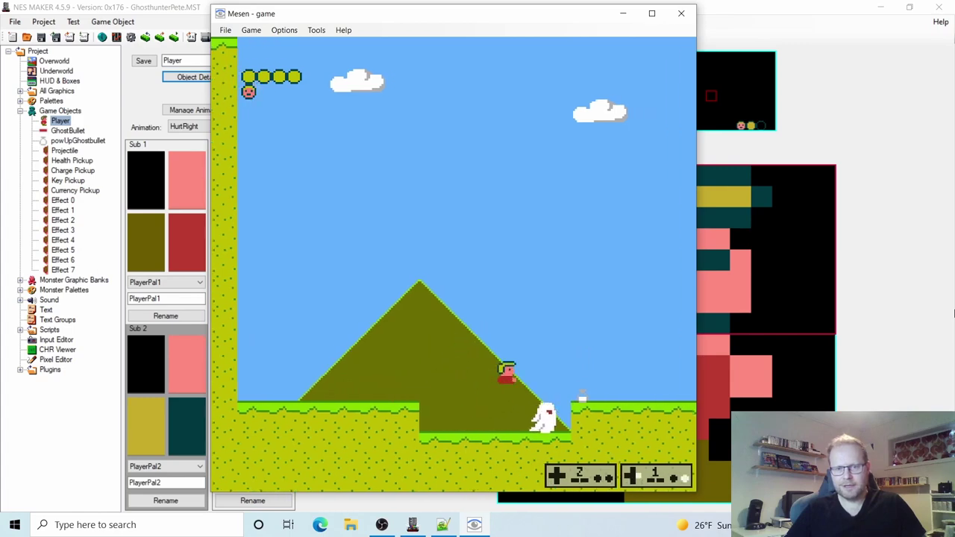
key(x)
key(Right)
key(x)
key(Right)
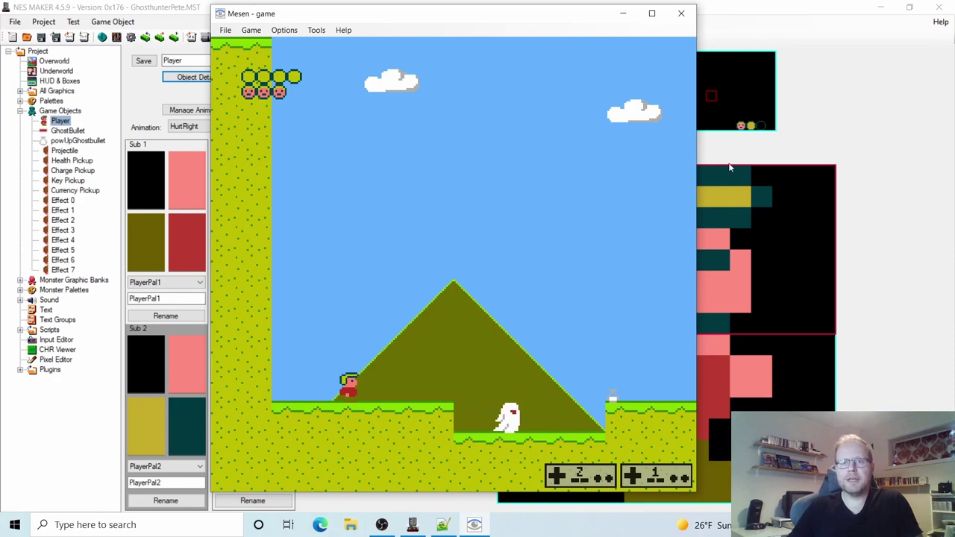
click(684, 15)
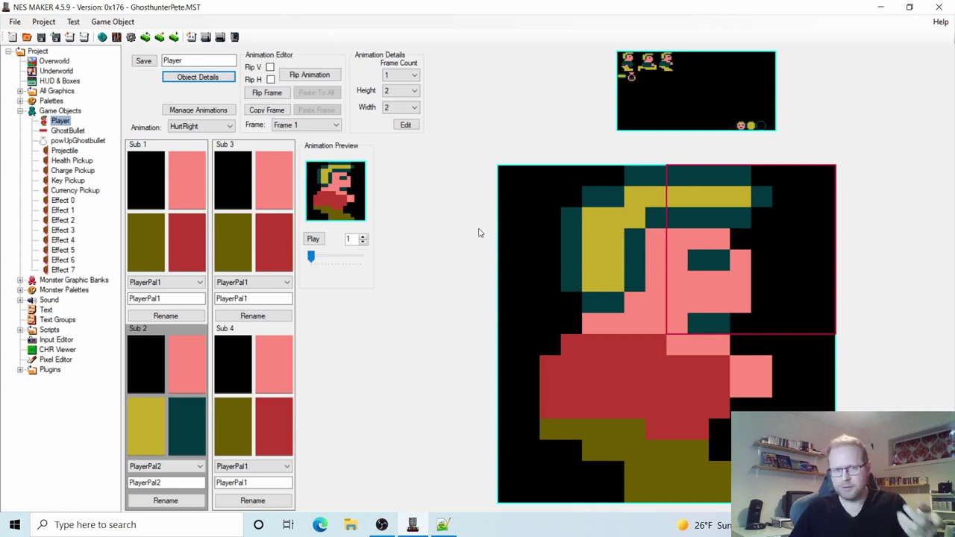
Step: Set the animation speed of the Player's action step 7 to 5
click(199, 78)
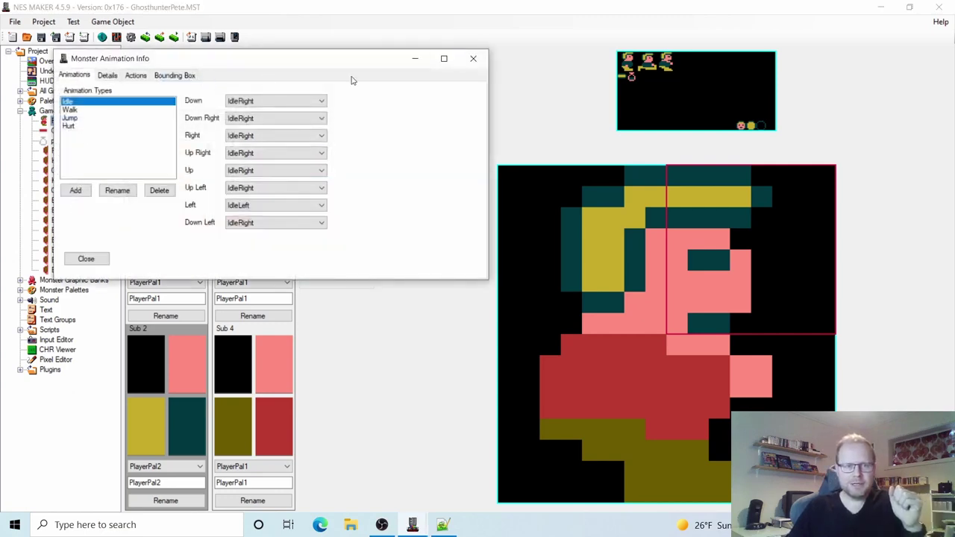
click(473, 58)
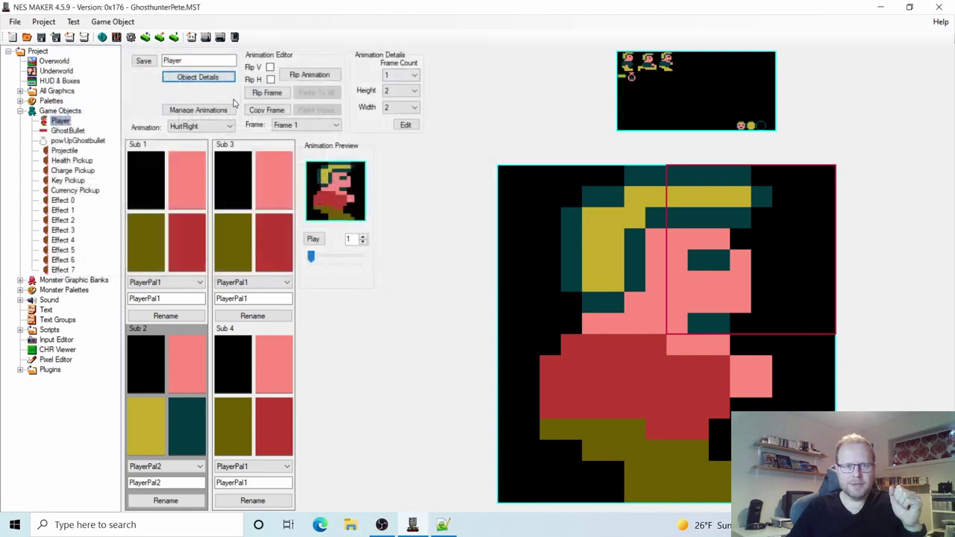
click(206, 79)
click(152, 91)
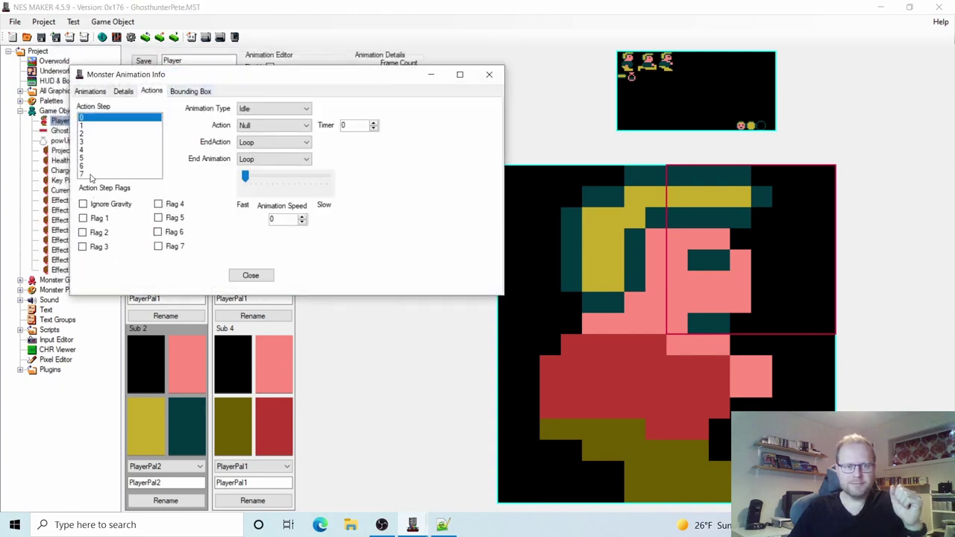
click(90, 174)
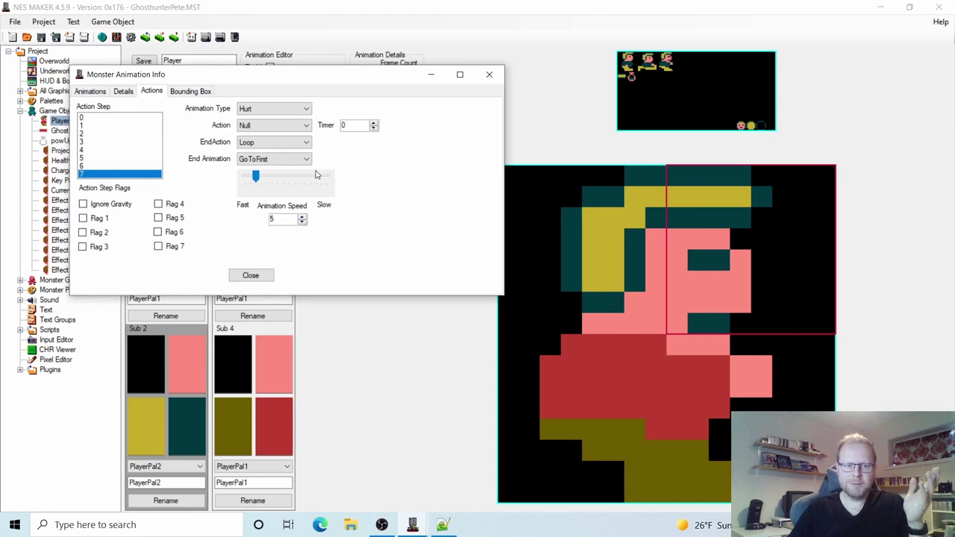
click(347, 125)
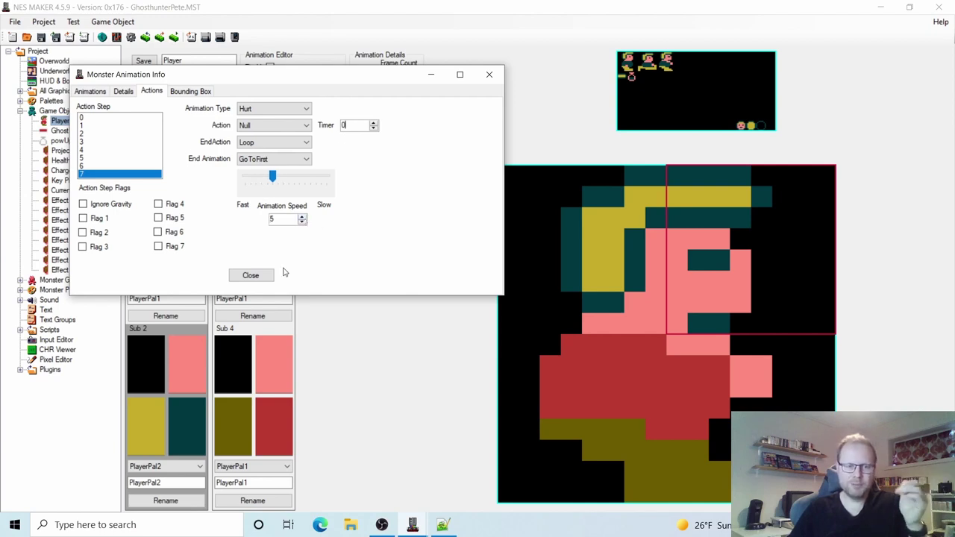
click(251, 276)
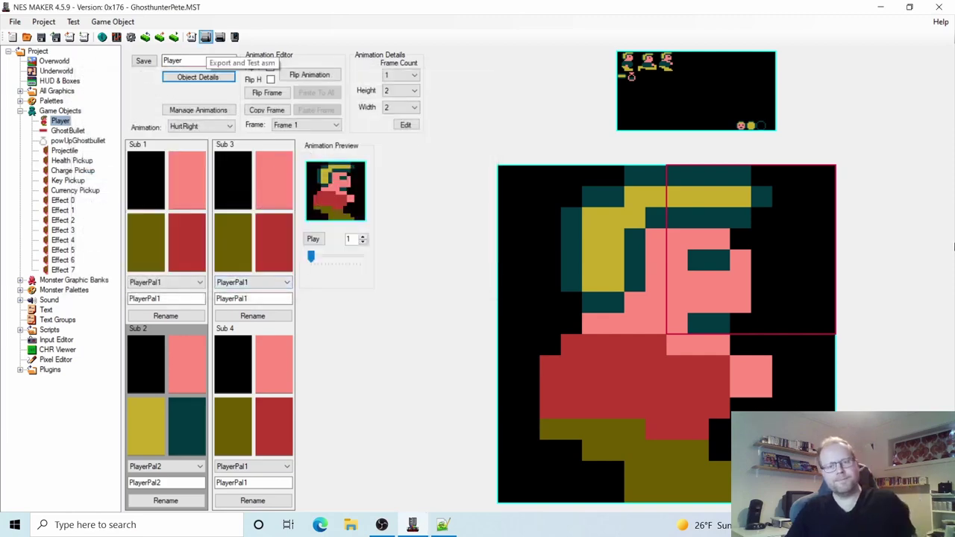
Step: Export and test the game, repeatedly running and jumping the player into the first ghost to check the slower hurt animation
click(205, 37)
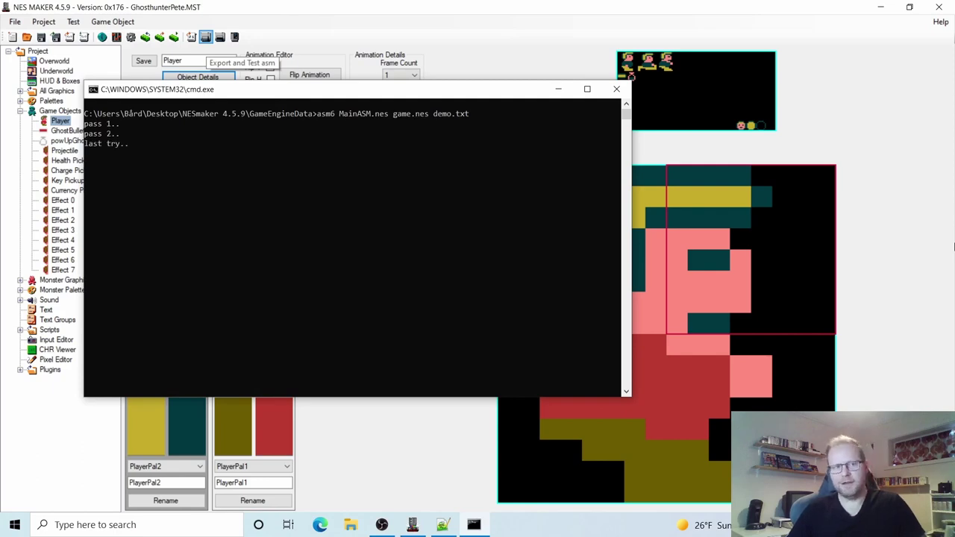
key(space)
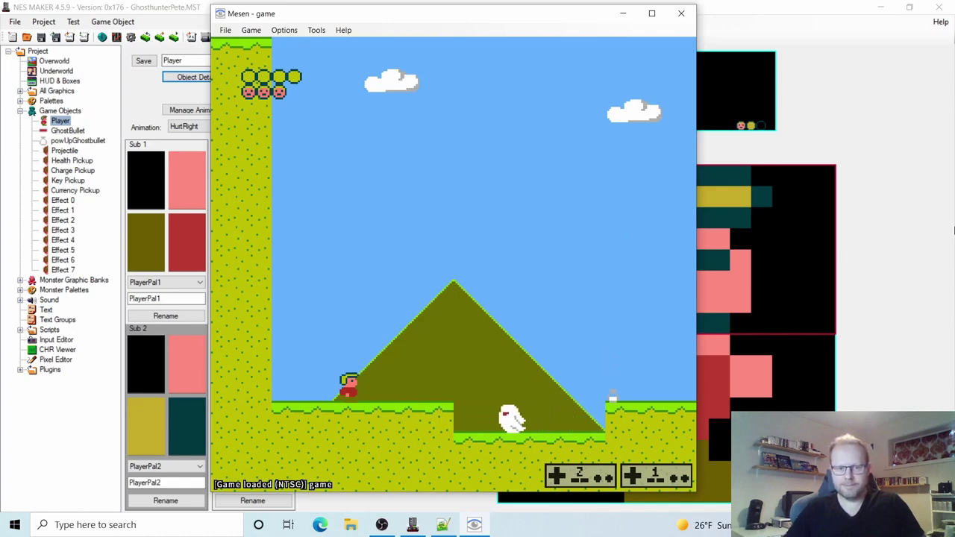
key(Right)
key(Left)
key(a)
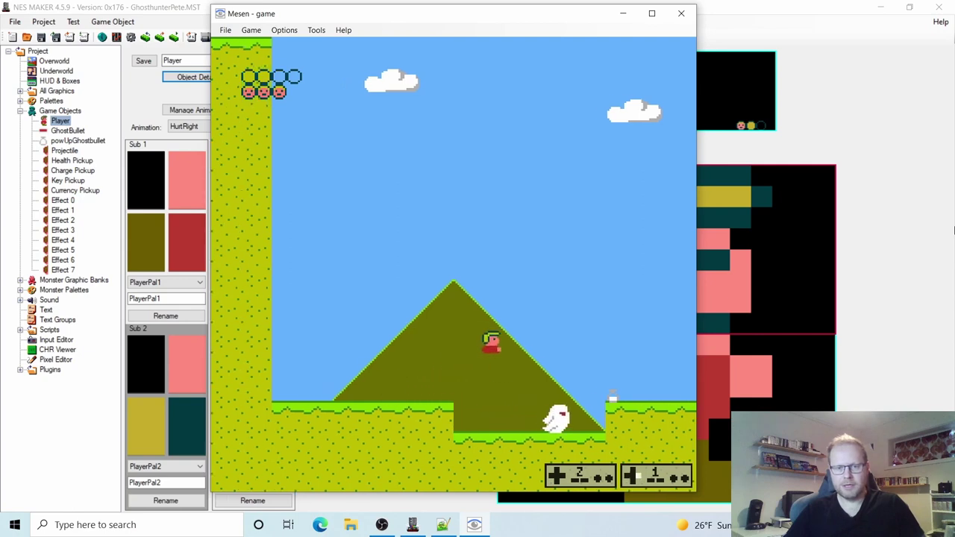
key(Right)
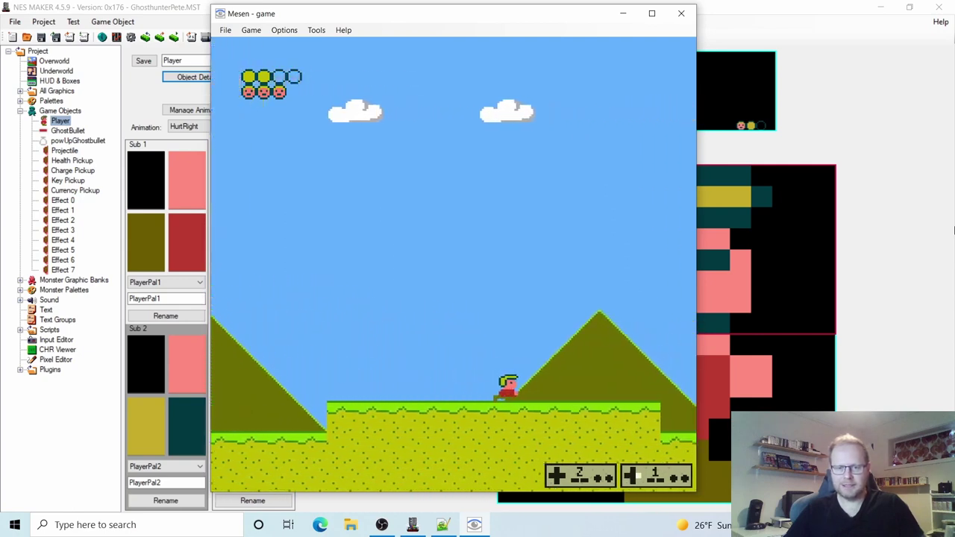
key(Left)
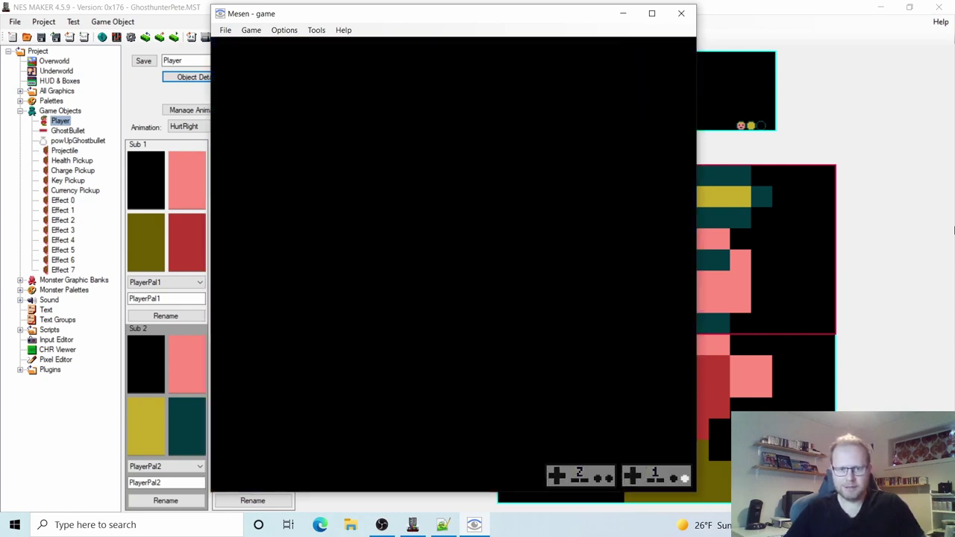
key(Right)
key(a)
key(Right)
key(a)
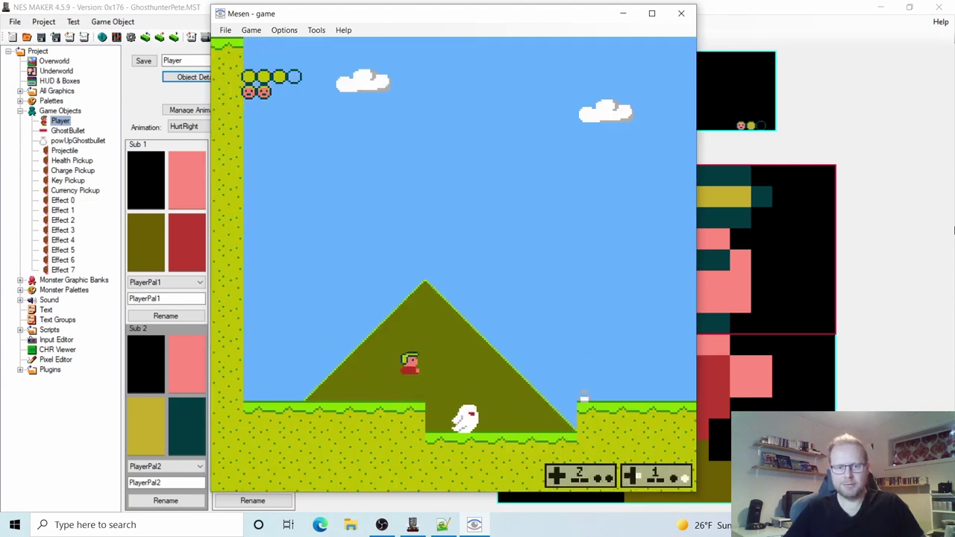
key(Right)
key(a)
key(Right)
key(a)
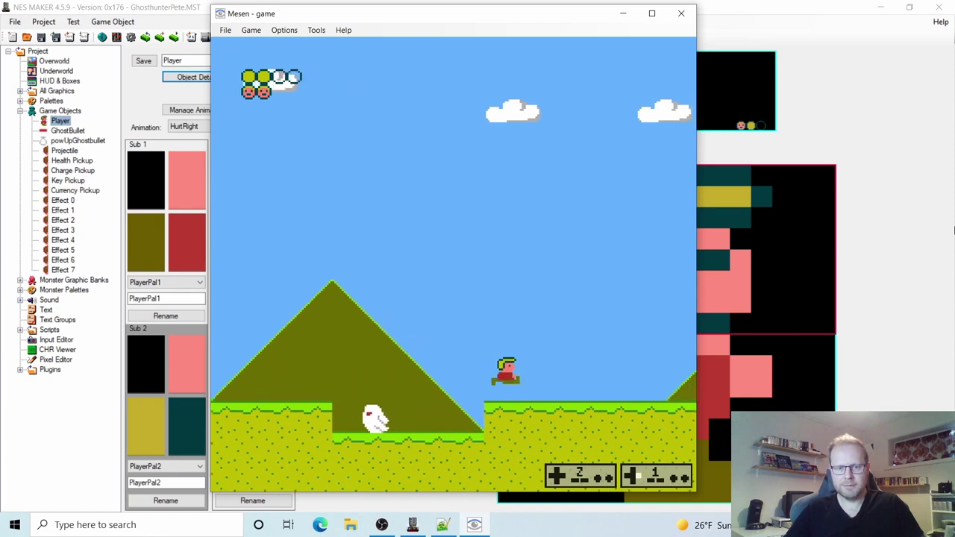
key(Right)
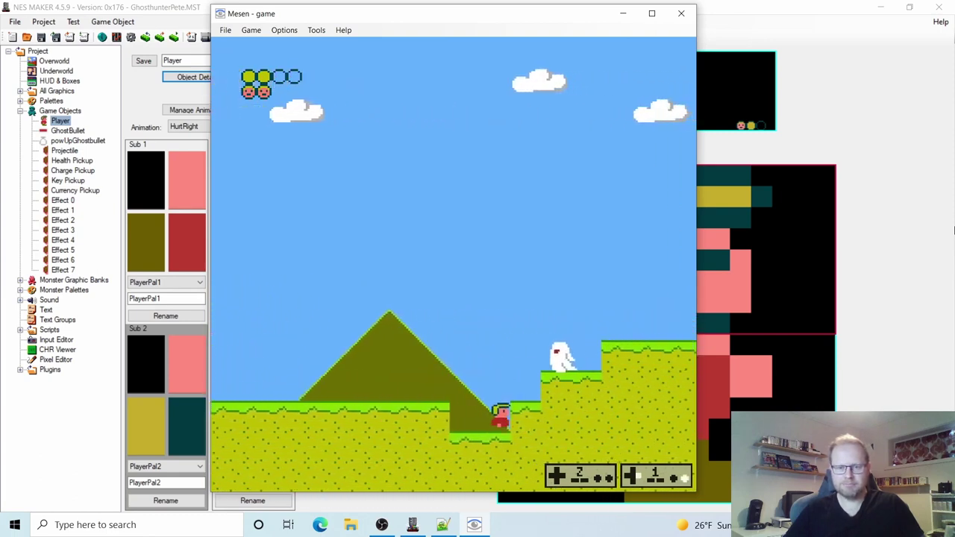
key(Right)
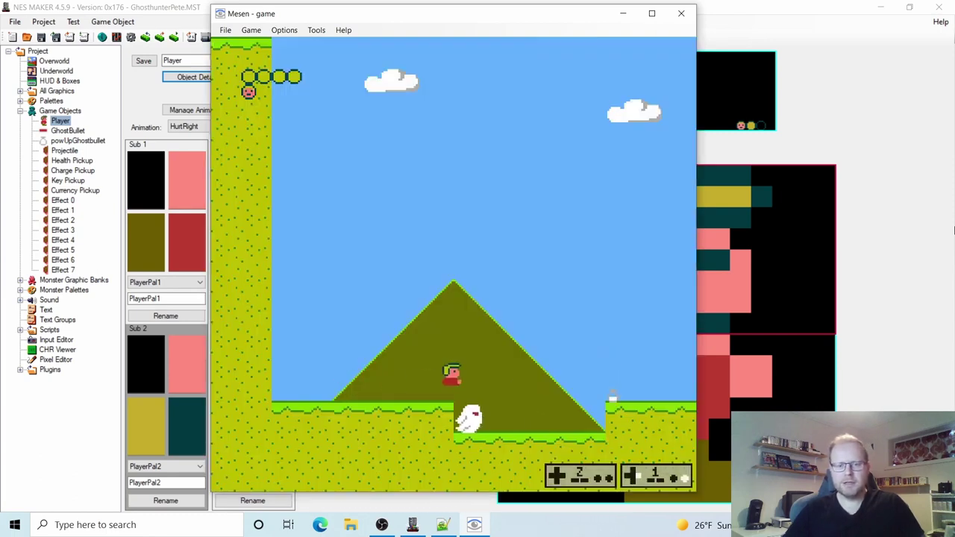
Step: Jump past the first ghost, run on through the stepped terrain into the ghost in the farther pit, and close the emulator
key(a)
key(a)
key(Right)
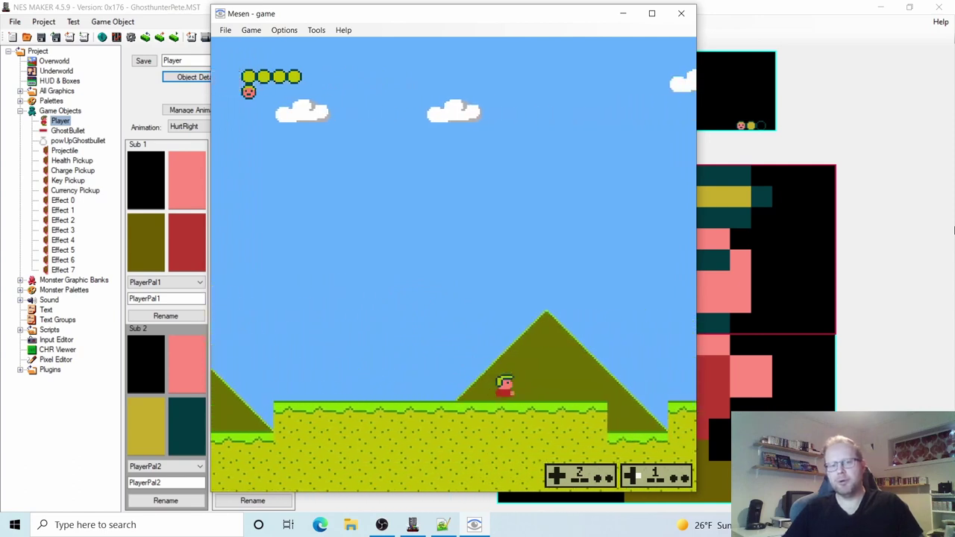
key(Right)
key(a)
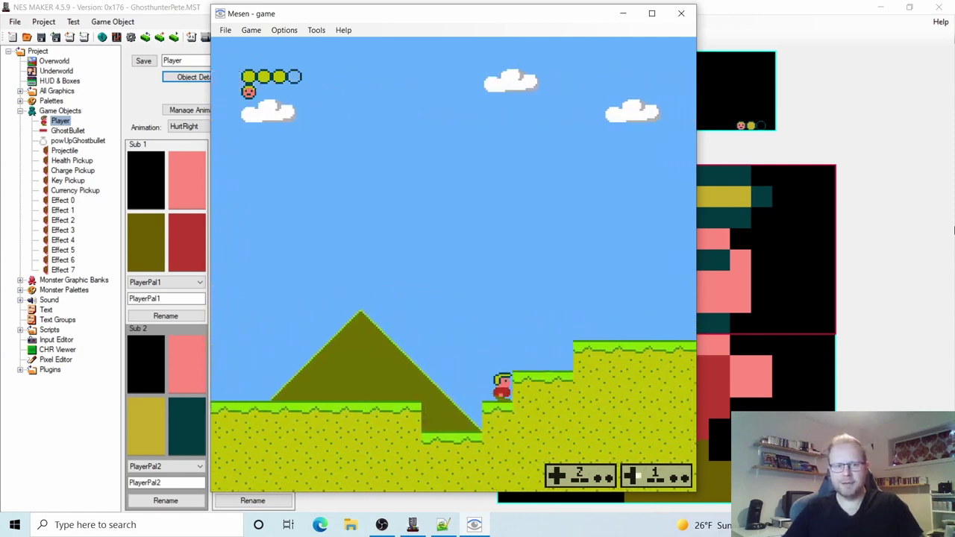
key(Right)
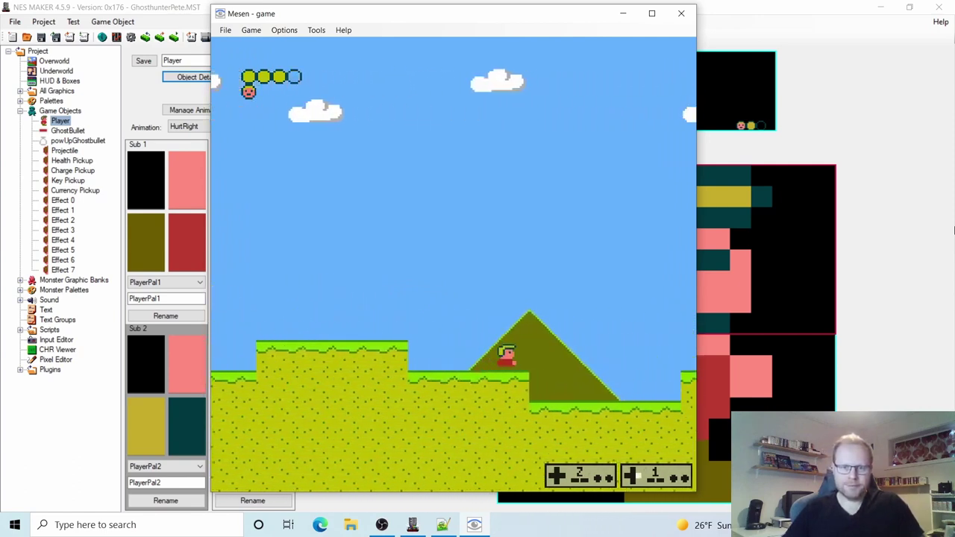
key(Right)
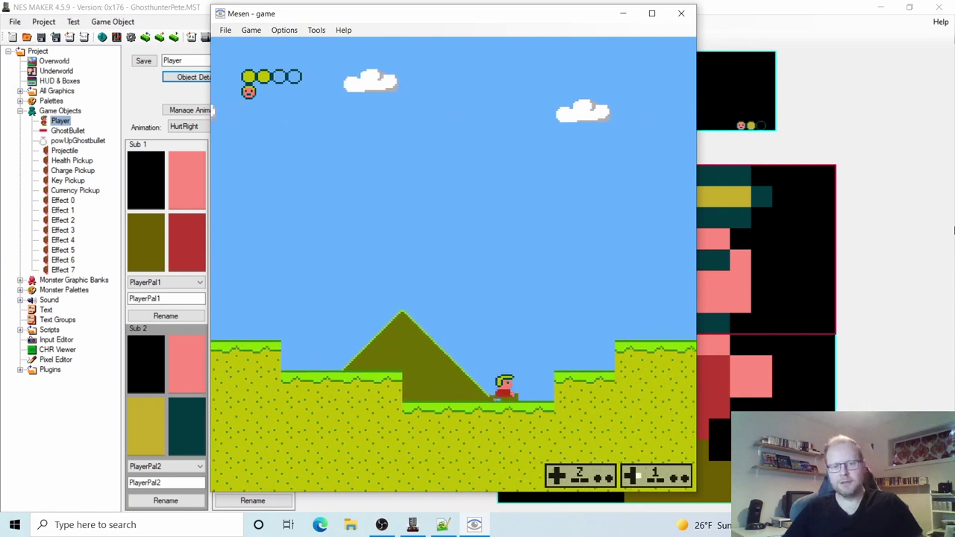
key(a)
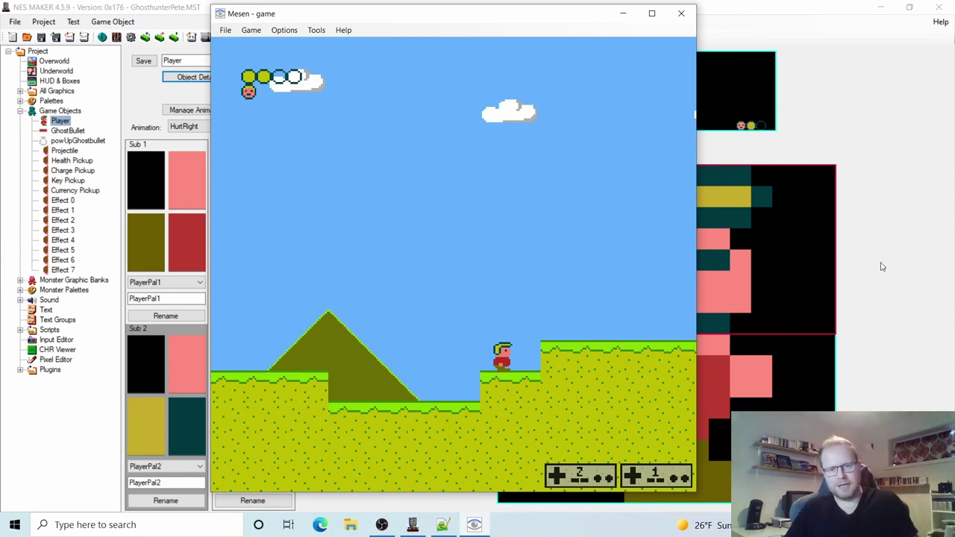
key(Right)
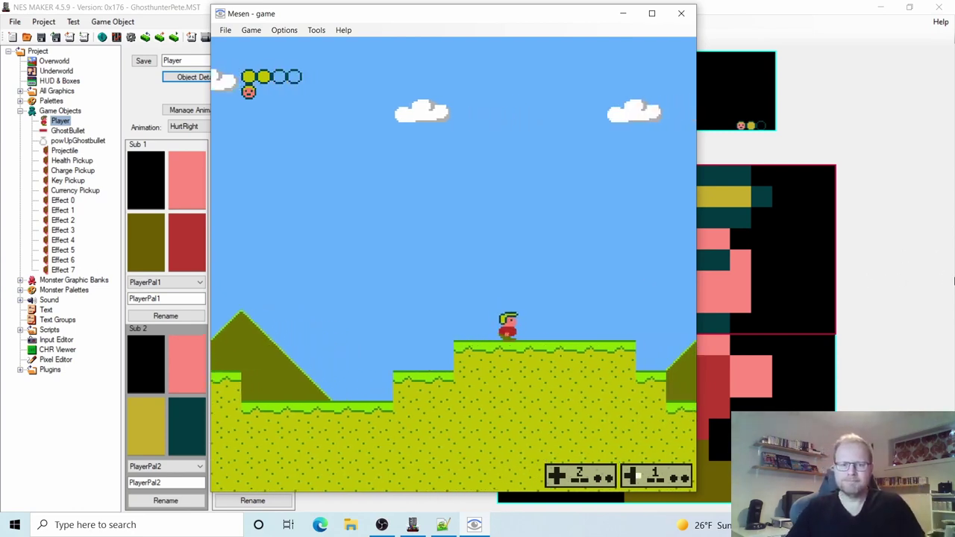
key(Left)
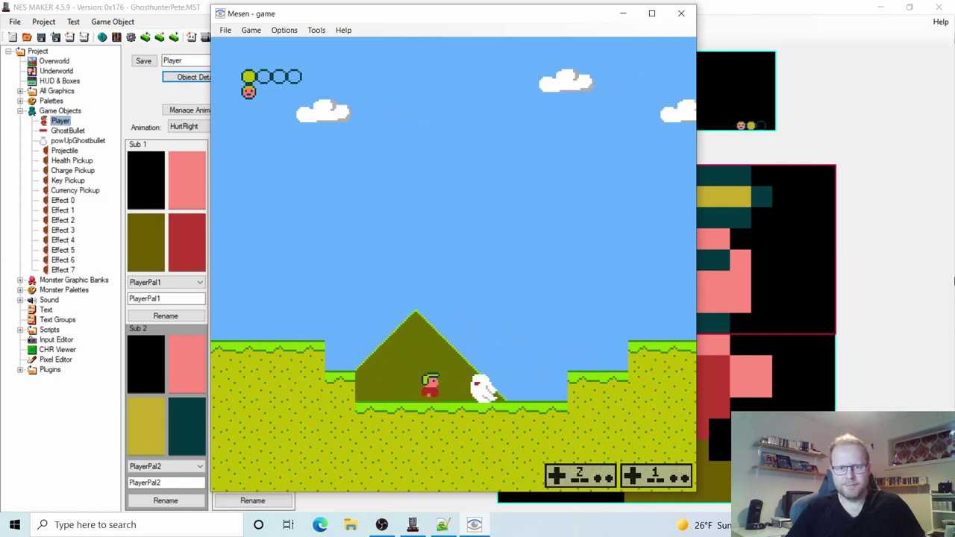
key(Right)
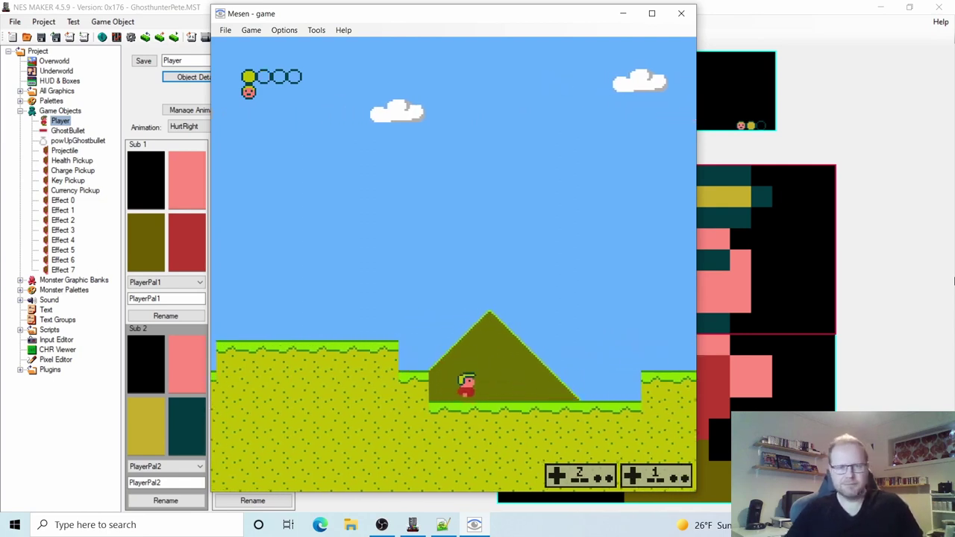
click(681, 14)
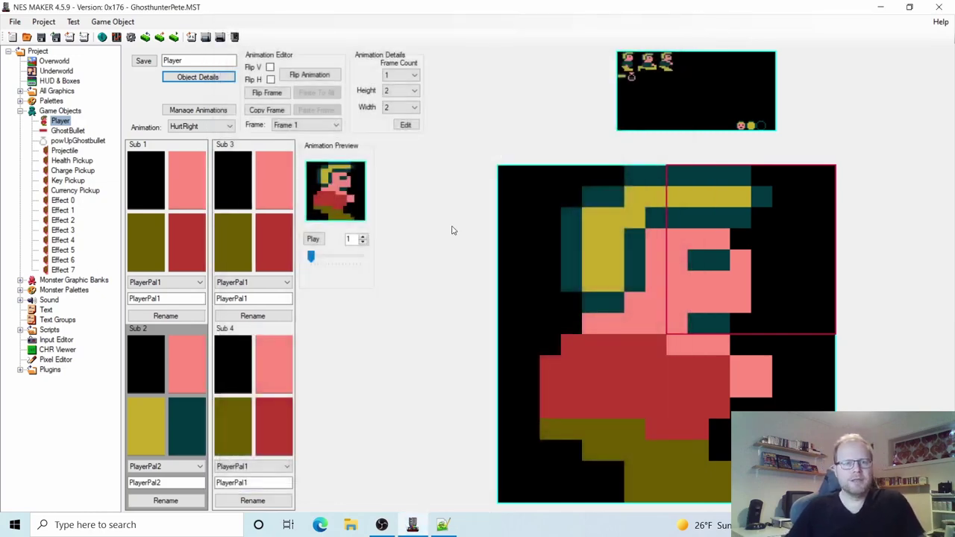
Step: Open GameObjectTiles.bmp in the Pixel Editor, set sub-palette 3 to MonPal1 and choose white as the drawing color
click(19, 111)
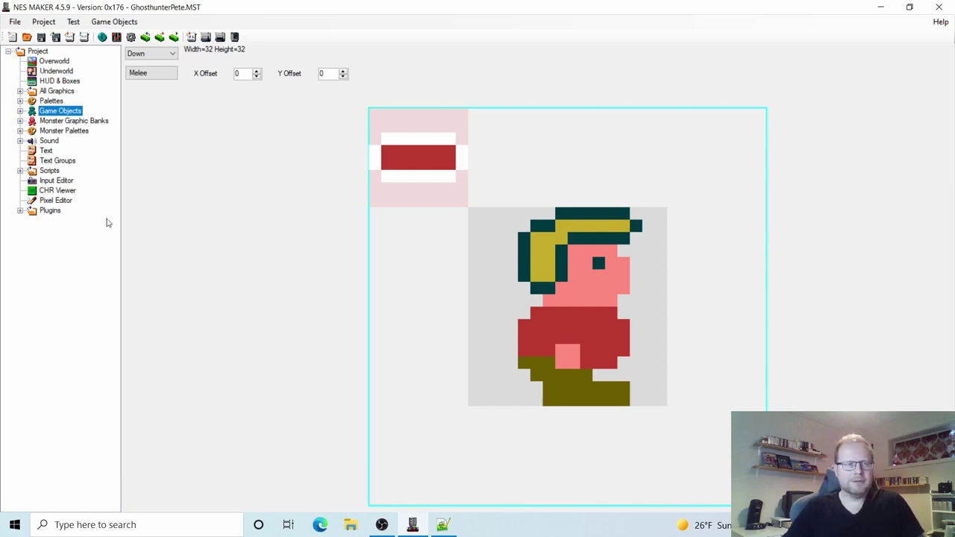
click(67, 202)
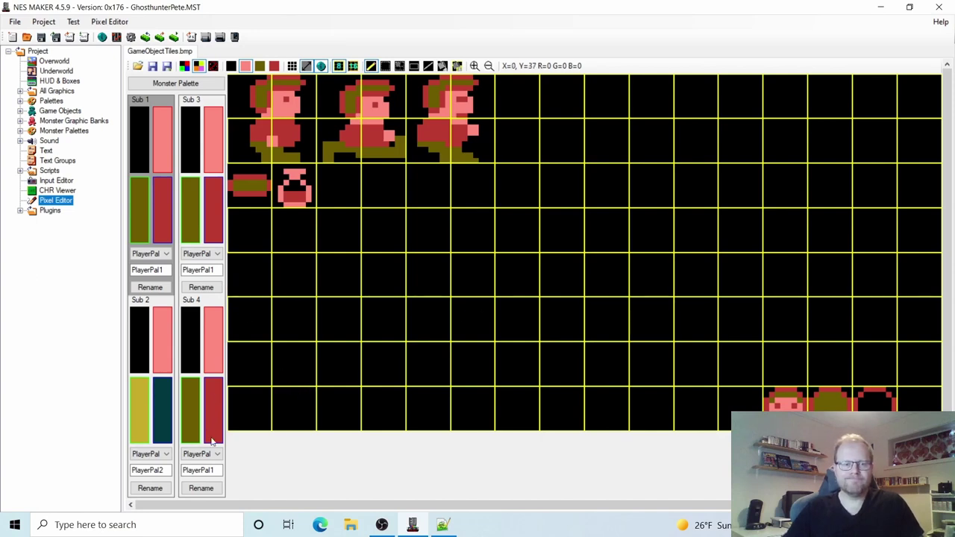
click(203, 253)
click(197, 281)
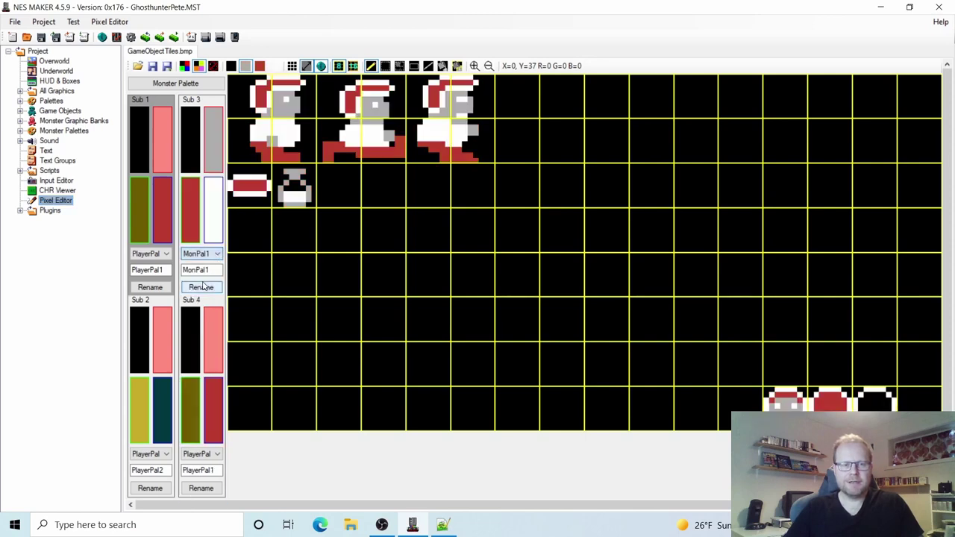
click(219, 236)
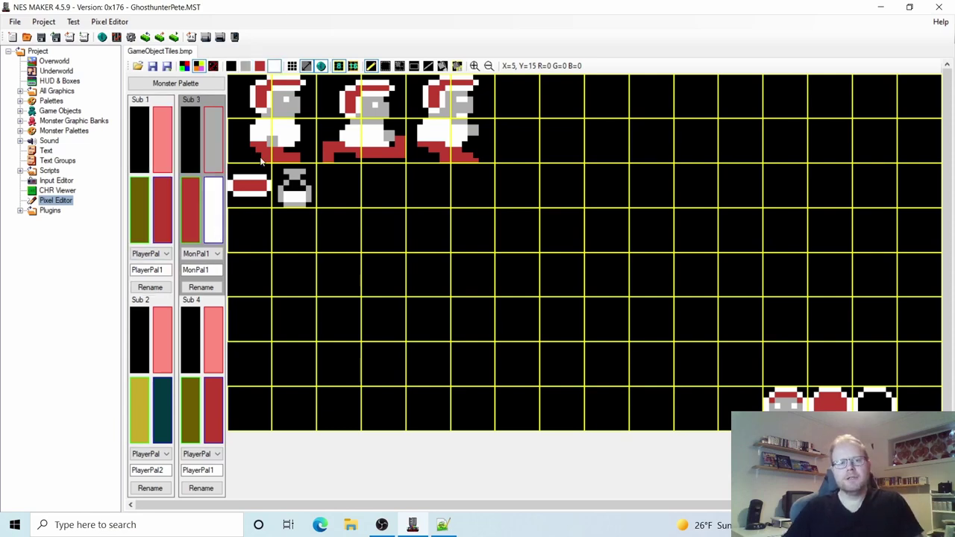
Step: Paint scattered white particle pixels in the empty third-row tiles after the bottle, spread over the third, fourth and sixth columns
click(351, 202)
drag(350, 201, 358, 198)
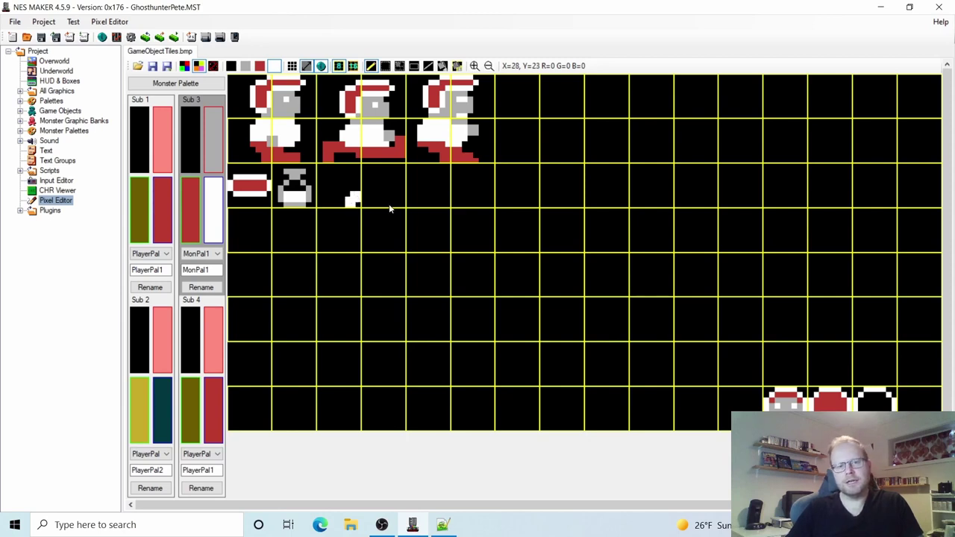
click(386, 204)
click(381, 193)
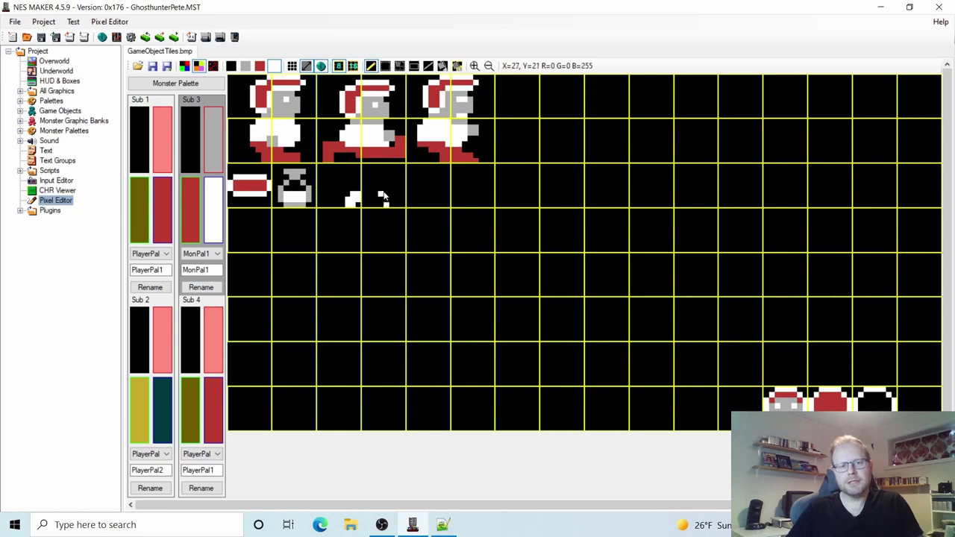
click(387, 183)
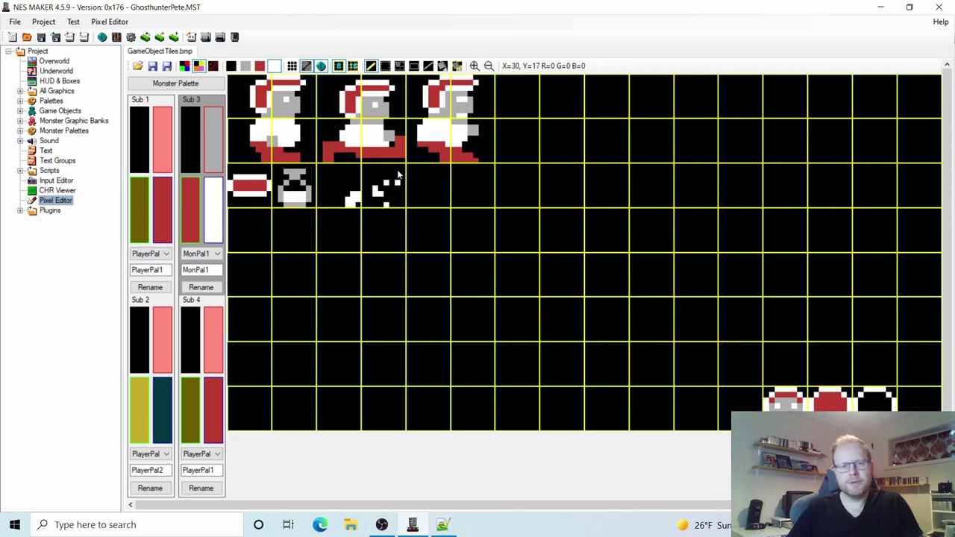
click(396, 179)
click(366, 188)
click(370, 188)
click(453, 178)
click(470, 166)
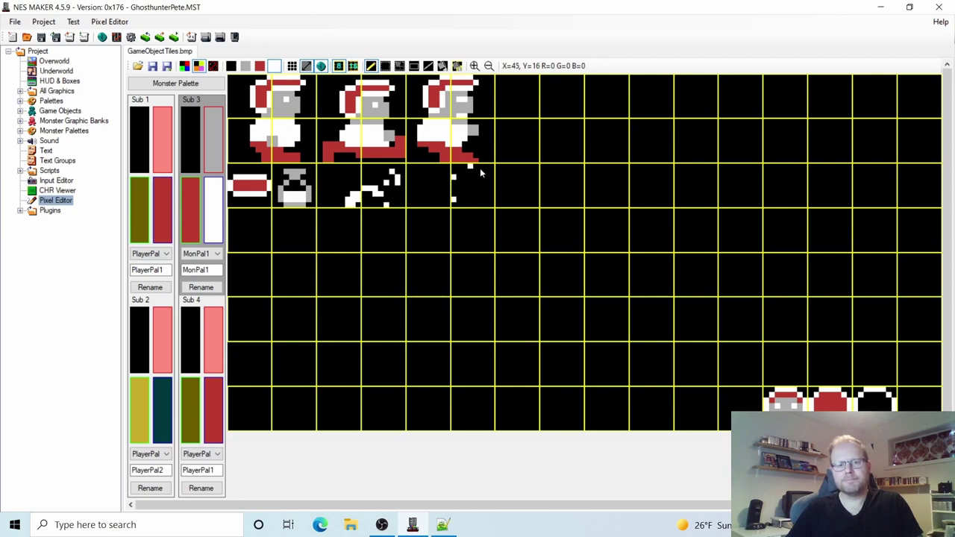
Step: Move the white pixels in the third row's sixth tile one tile to the left, into the fifth tile
click(400, 67)
drag(453, 164, 537, 208)
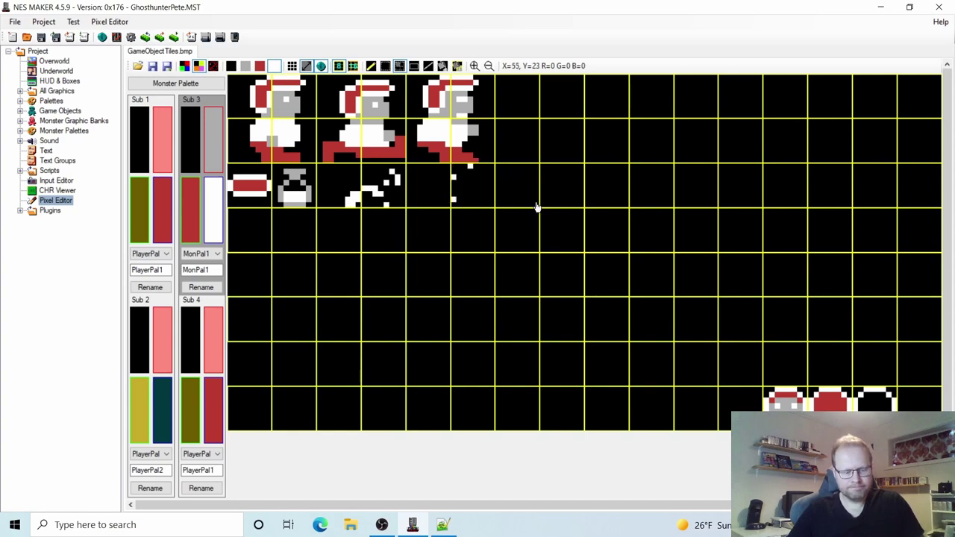
click(439, 185)
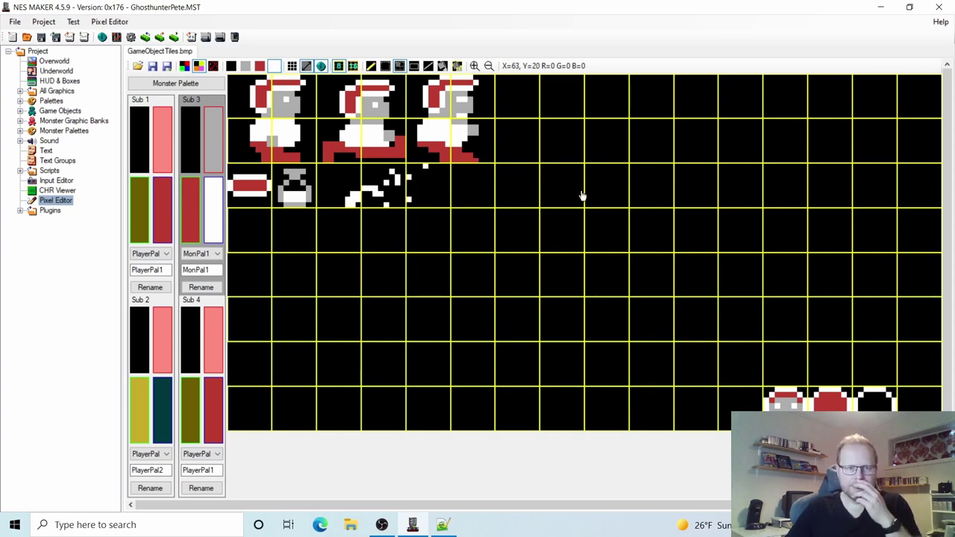
Step: Erase a few particle pixels in the third row's fourth tile with black and save the tile bitmap
click(370, 67)
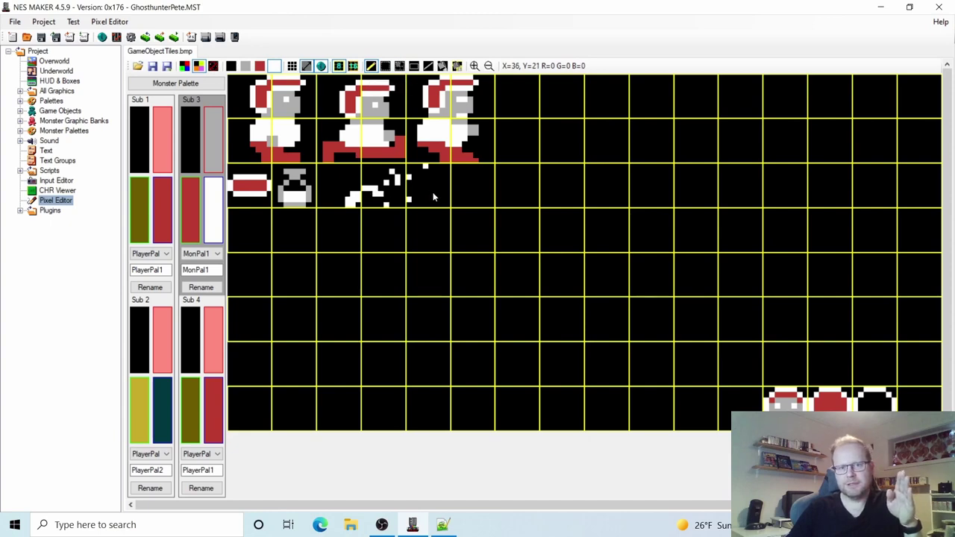
click(194, 158)
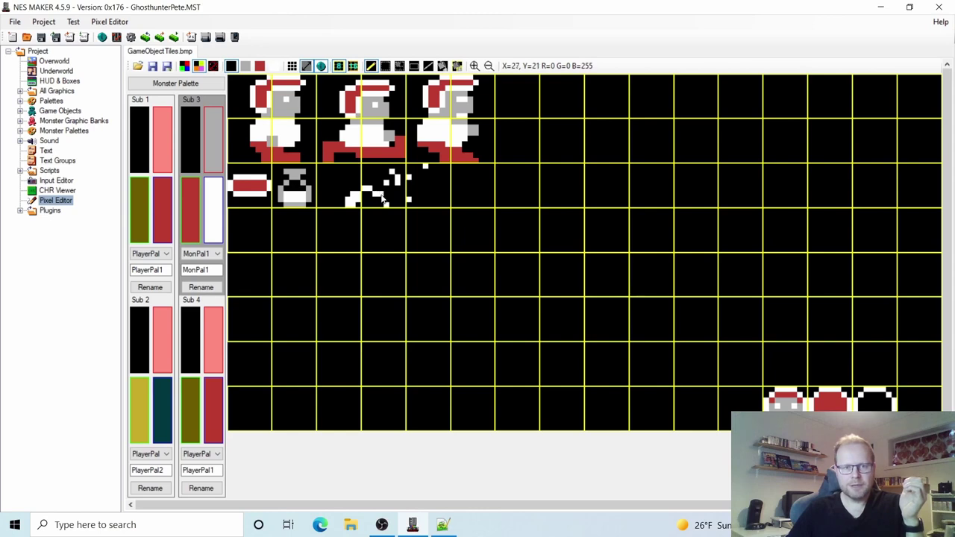
click(364, 190)
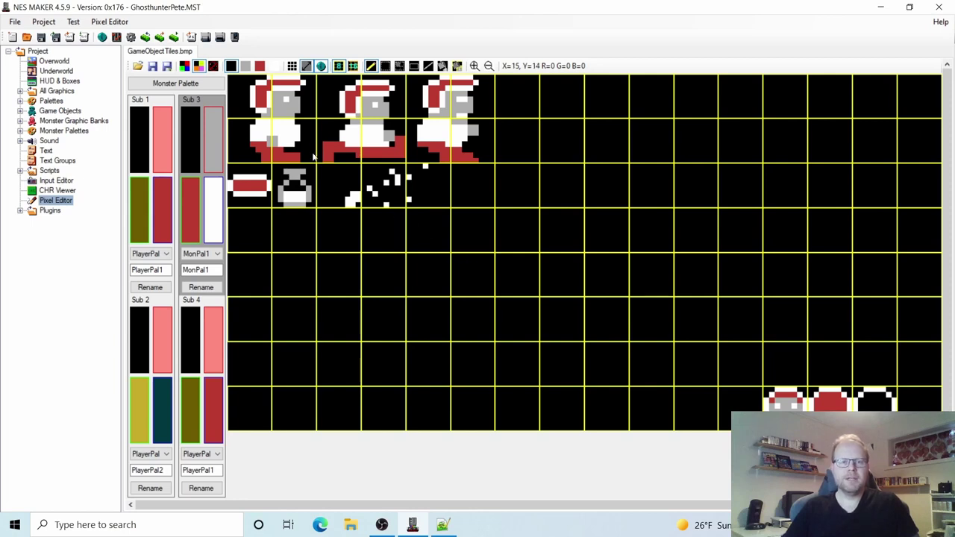
click(152, 66)
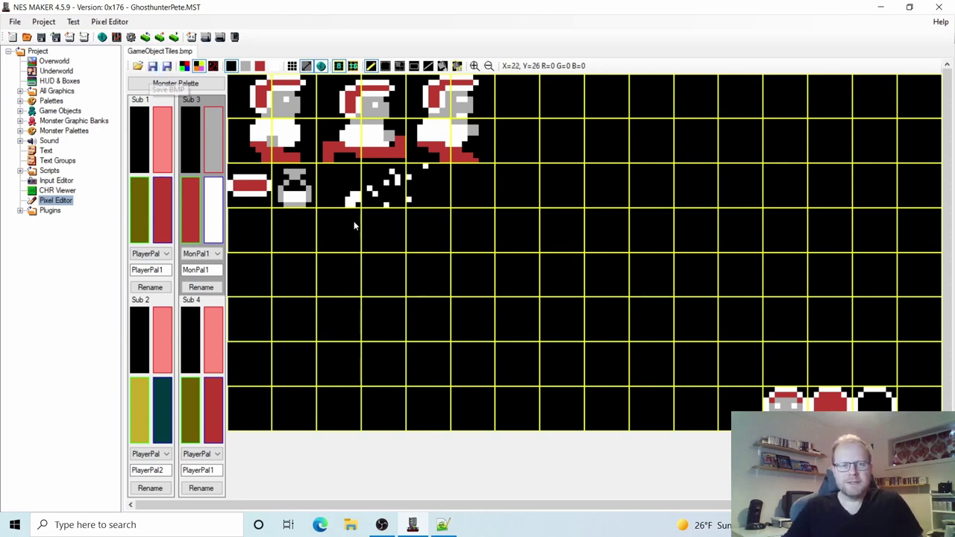
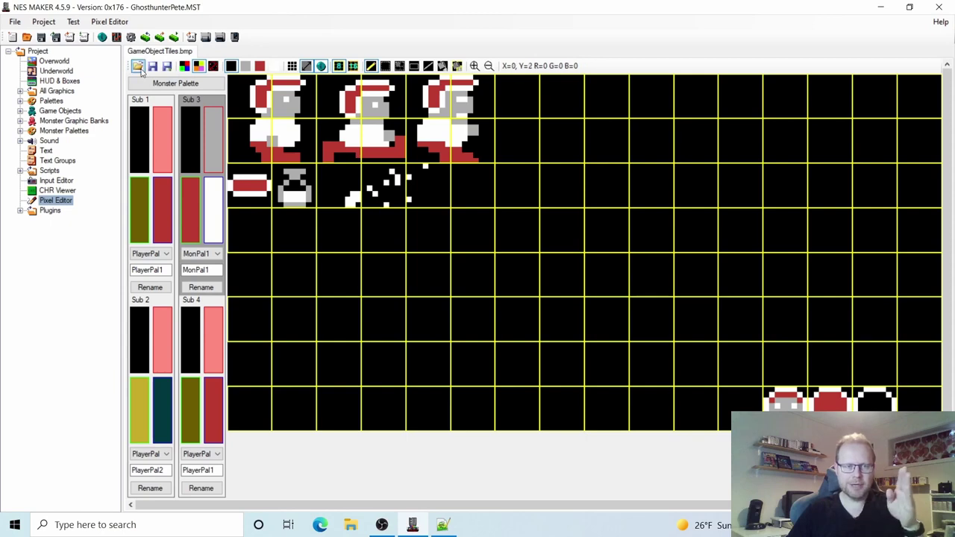
Step: Open the Projectile game object and set its sub-palette 2 to PlayerPal2 and sub-palette 3 to MonPal1
click(65, 112)
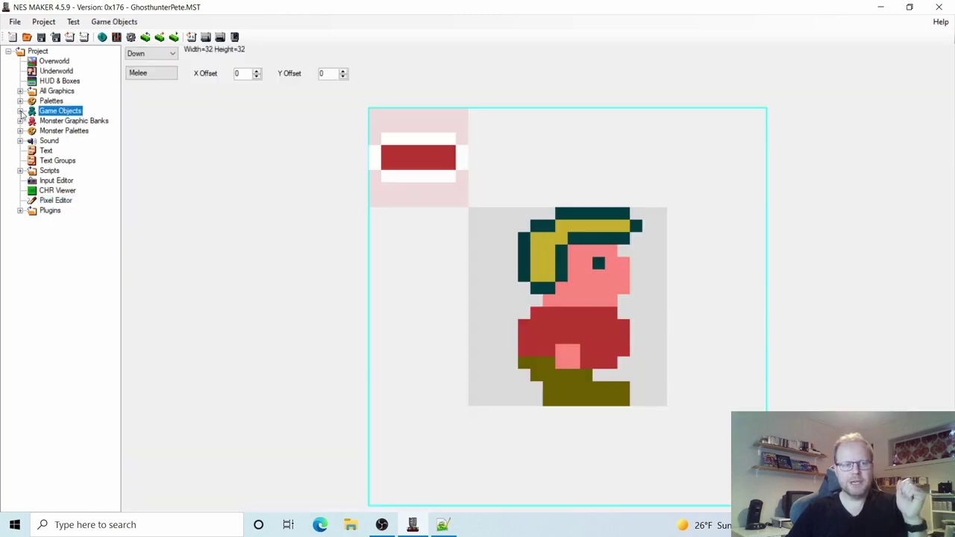
click(21, 111)
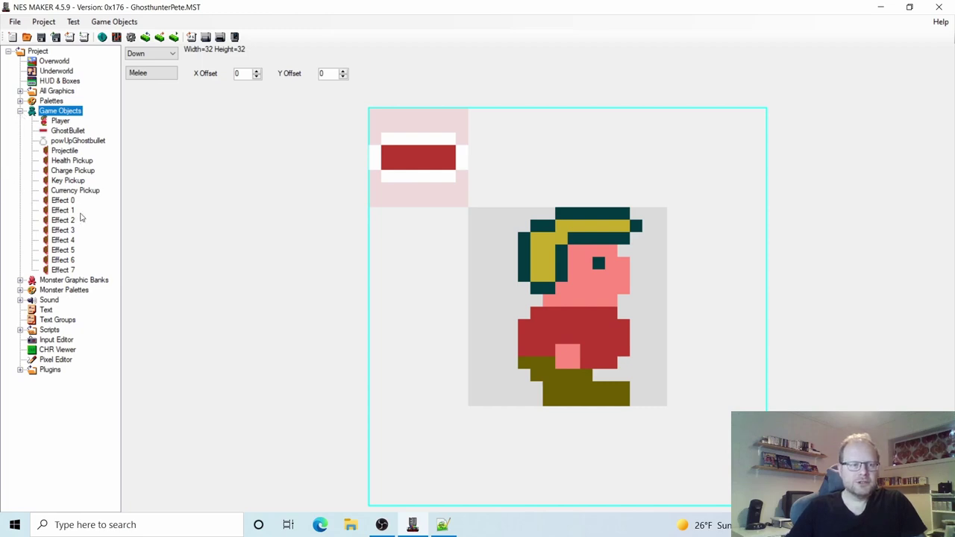
click(70, 151)
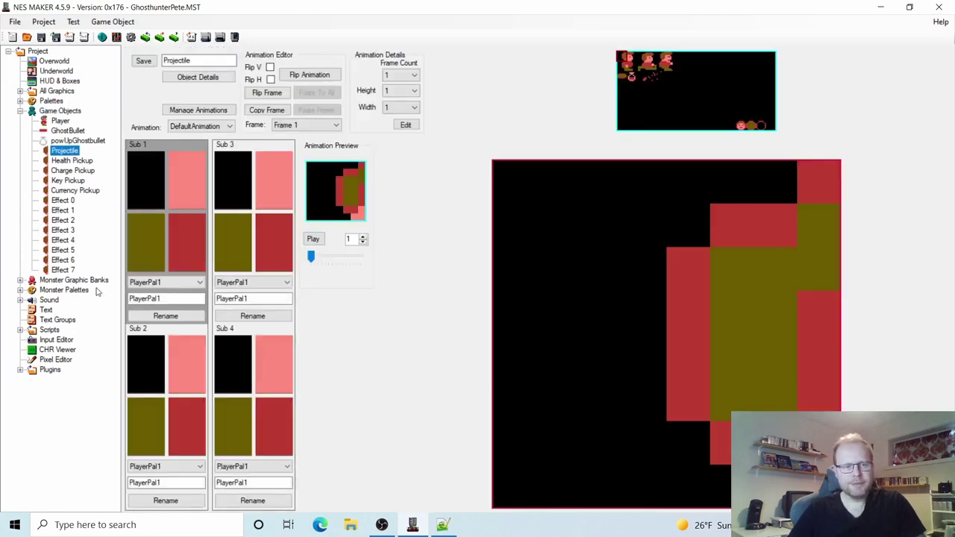
click(185, 466)
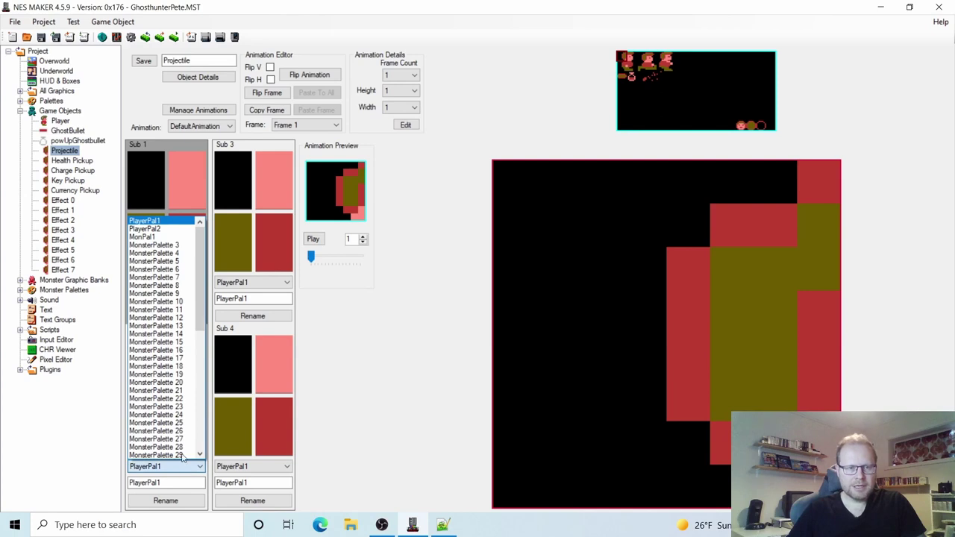
click(149, 228)
click(252, 282)
click(255, 310)
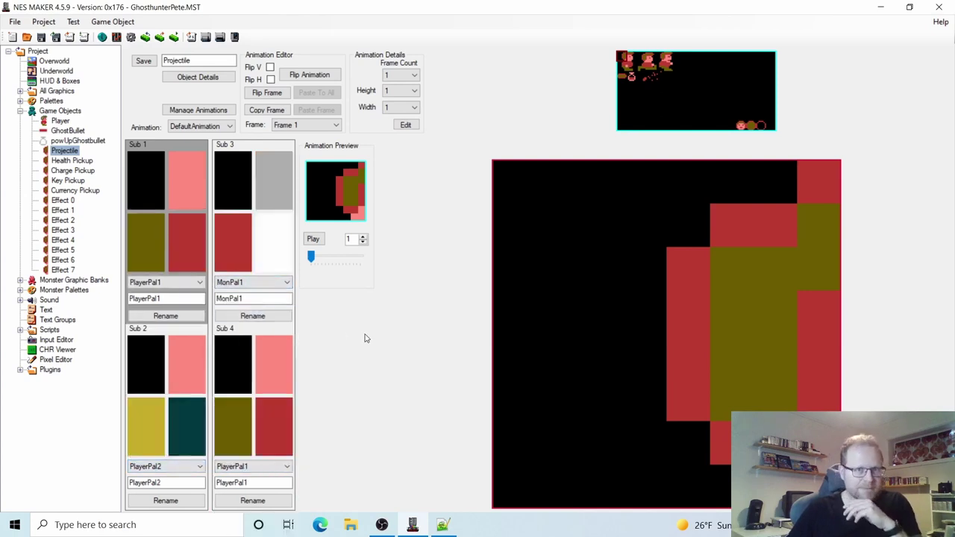
Step: Apply sub-palette 3 to the Projectile's first tile and set its animation size to height 2 and width 2
click(266, 256)
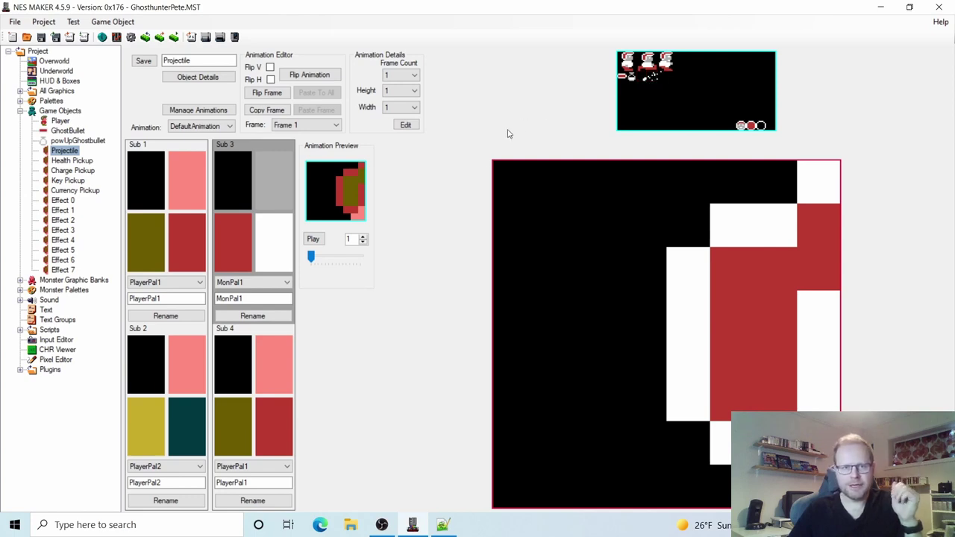
click(408, 91)
click(407, 110)
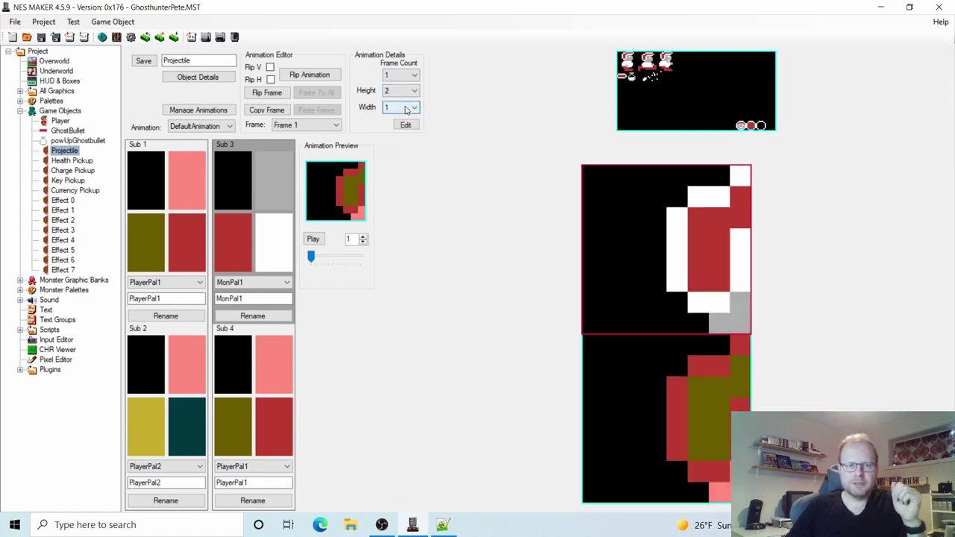
click(403, 110)
click(401, 127)
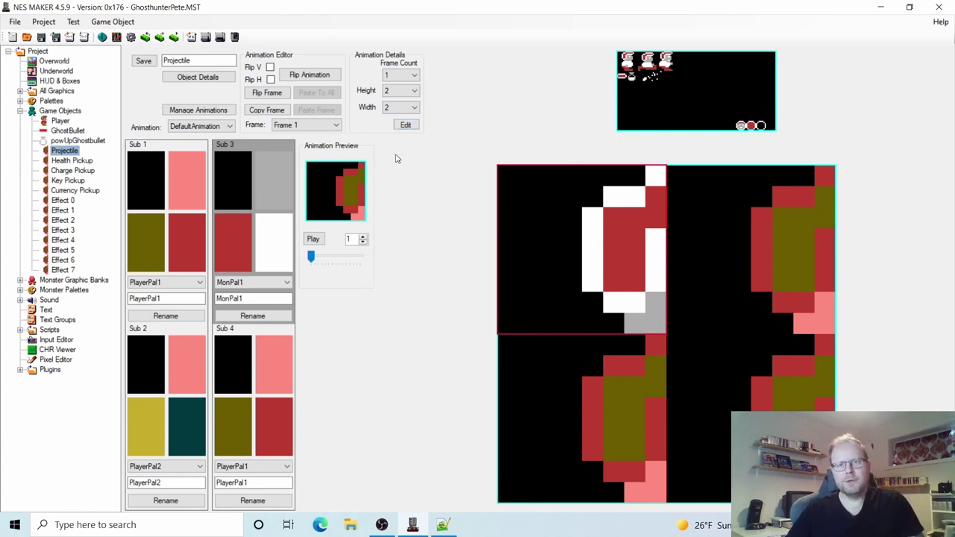
Step: Fill all four tiles of frame 1 with the third-row, third-column particle tile in sub-palette 3
click(646, 82)
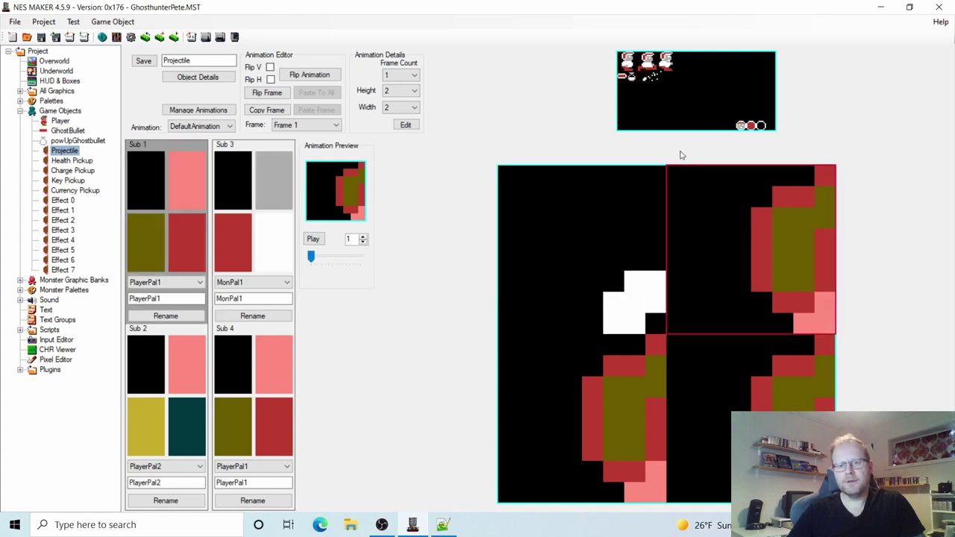
click(273, 239)
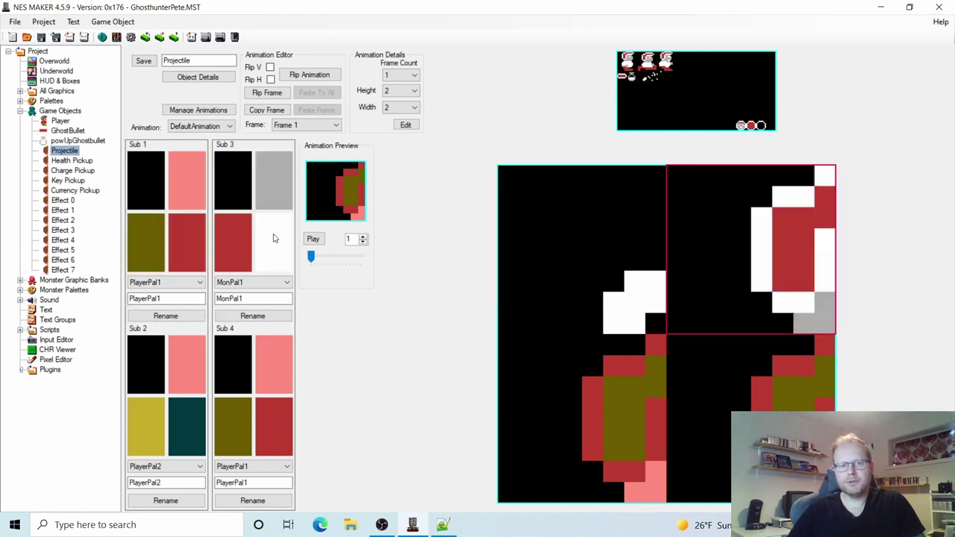
click(646, 79)
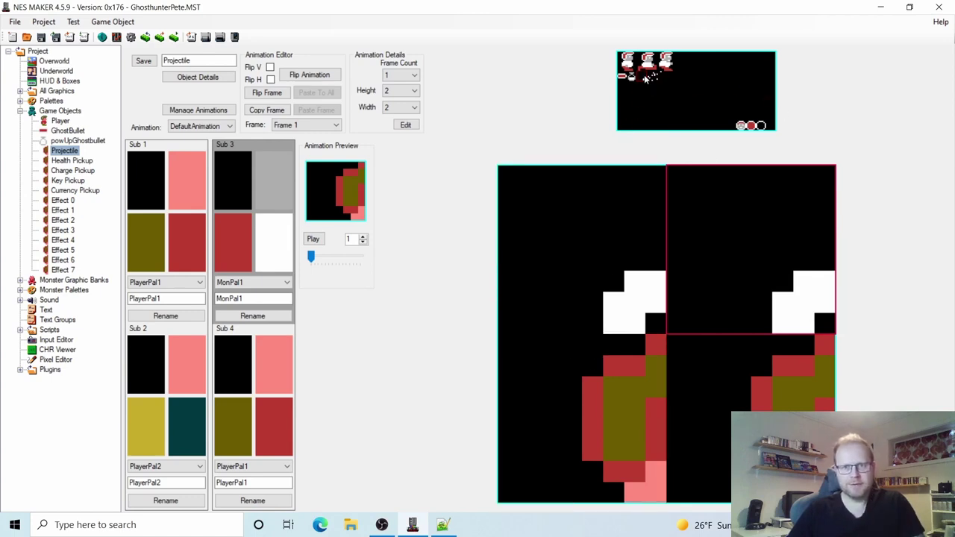
click(602, 357)
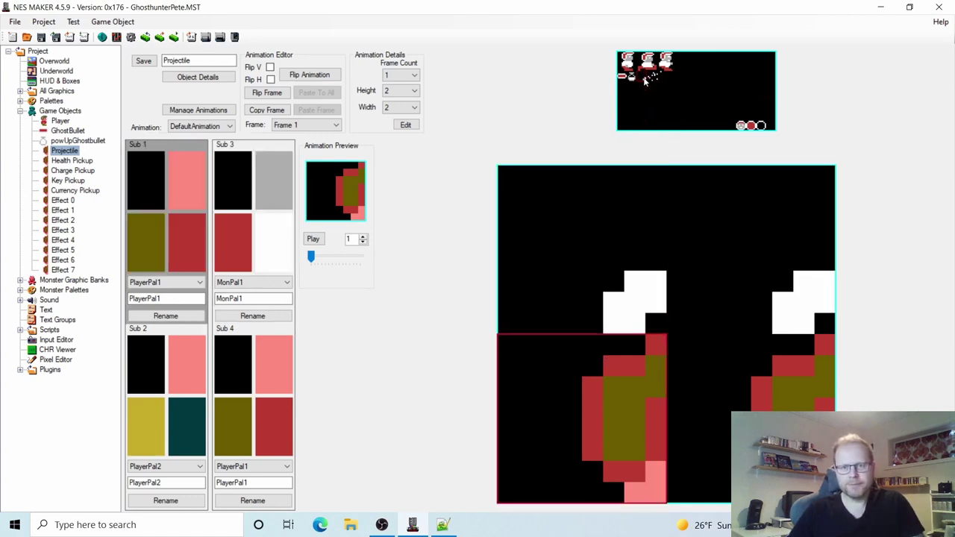
click(645, 80)
click(757, 374)
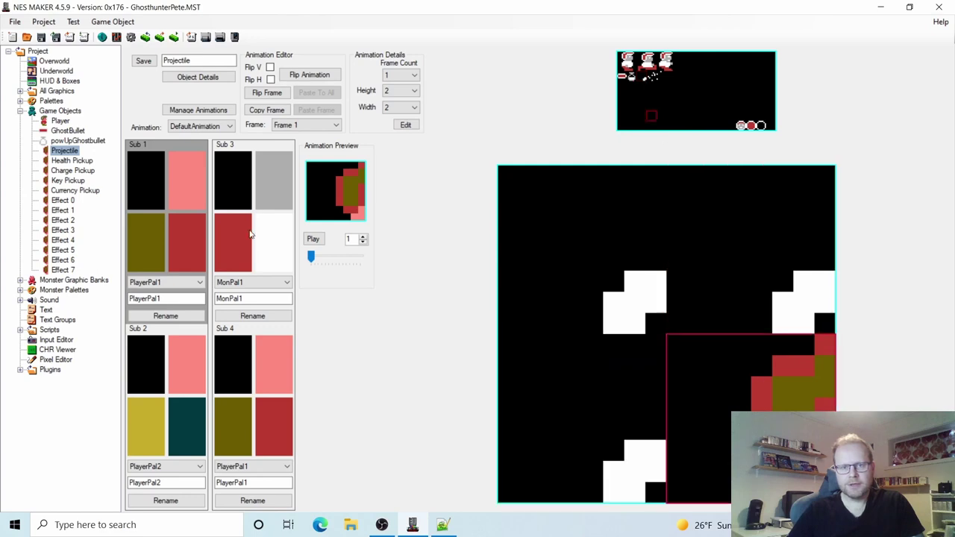
click(267, 243)
click(661, 125)
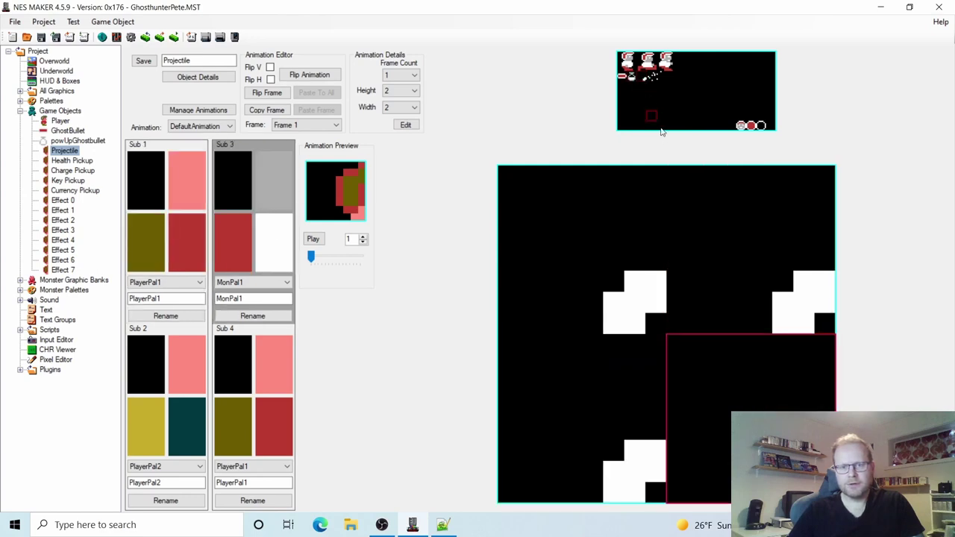
Step: Form a ring in frame 1 by flipping the upper-right tile horizontally, the lower-left vertically and the lower-right both ways
click(733, 303)
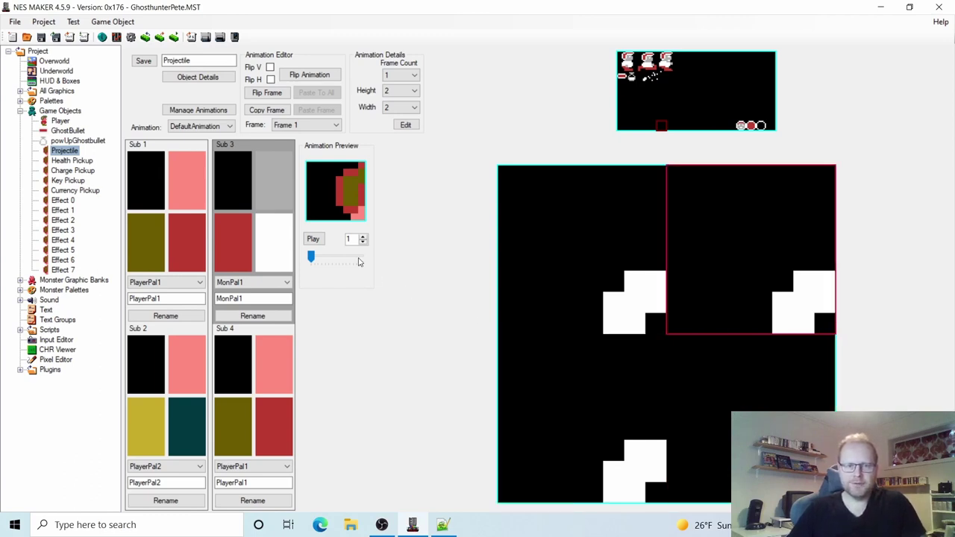
click(270, 80)
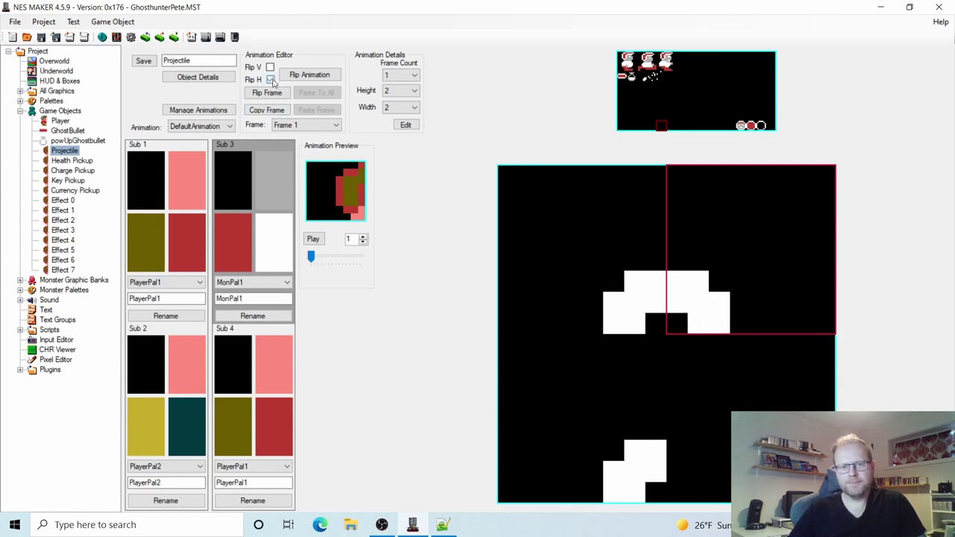
click(586, 372)
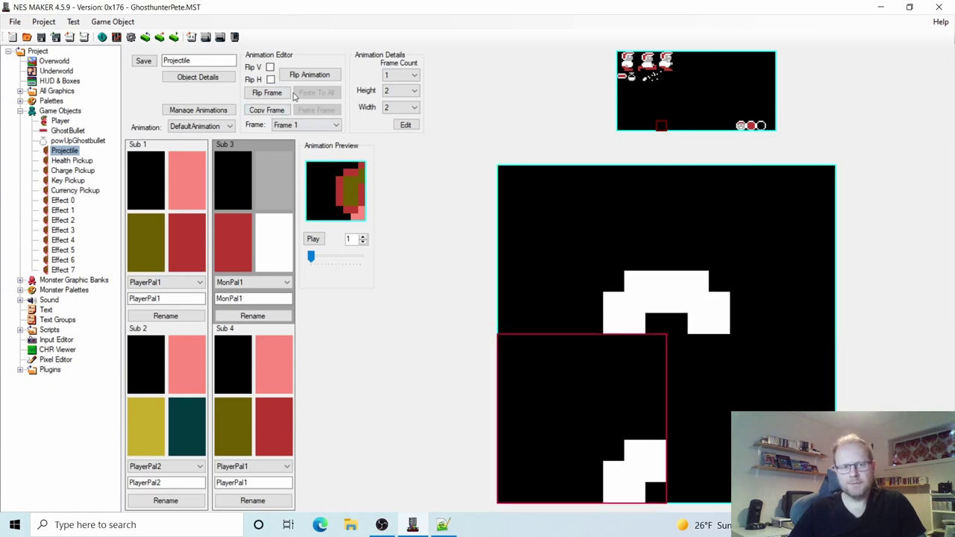
click(270, 67)
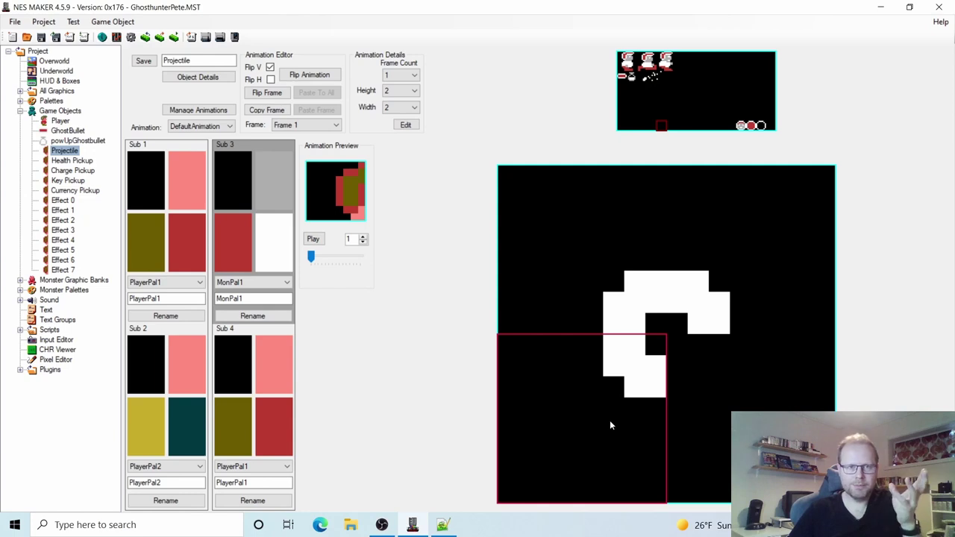
click(716, 396)
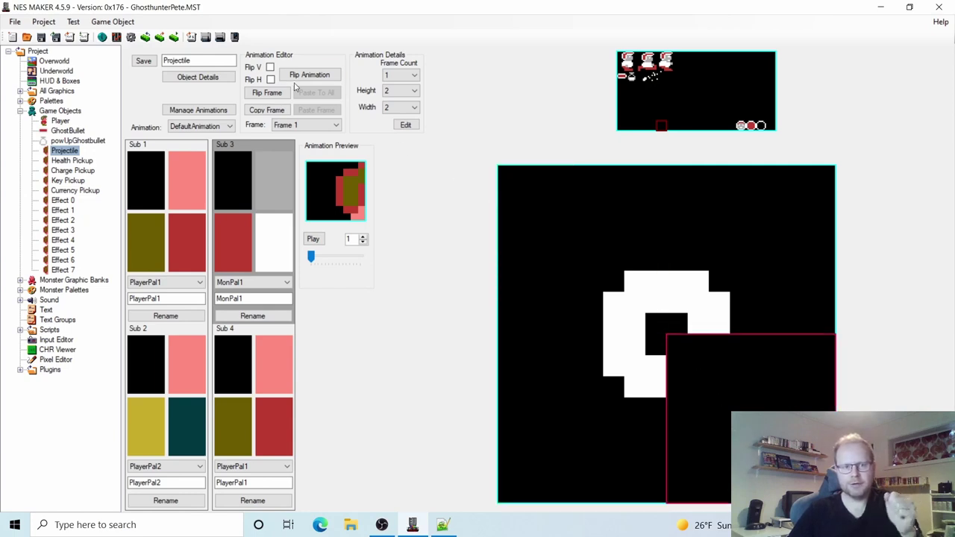
click(270, 69)
click(270, 80)
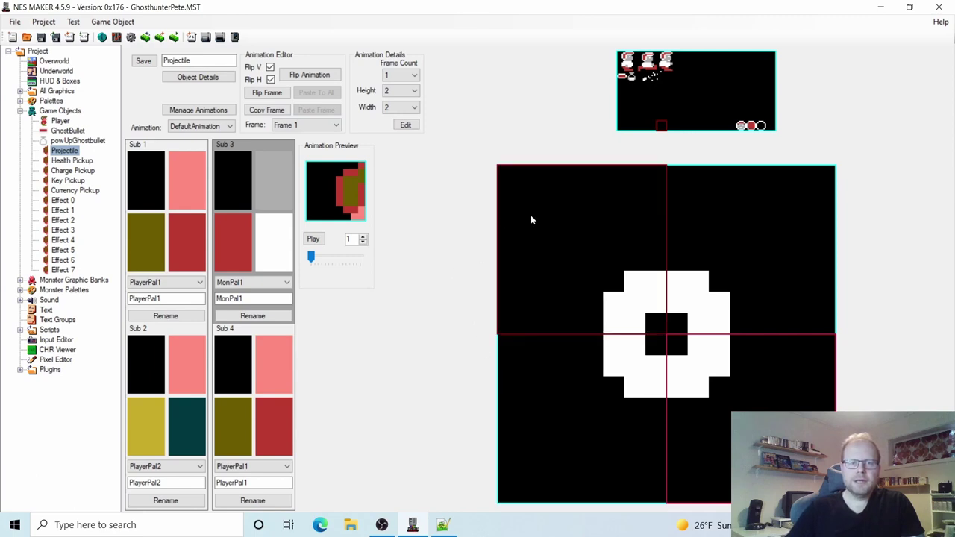
Step: Set the Projectile animation's frame count to 3 and switch to frame 2 for editing
click(409, 77)
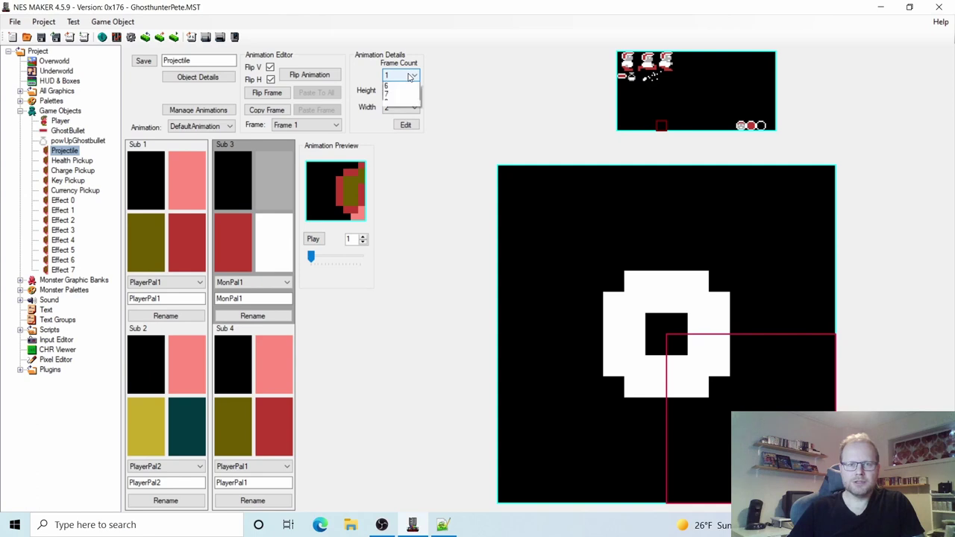
click(400, 104)
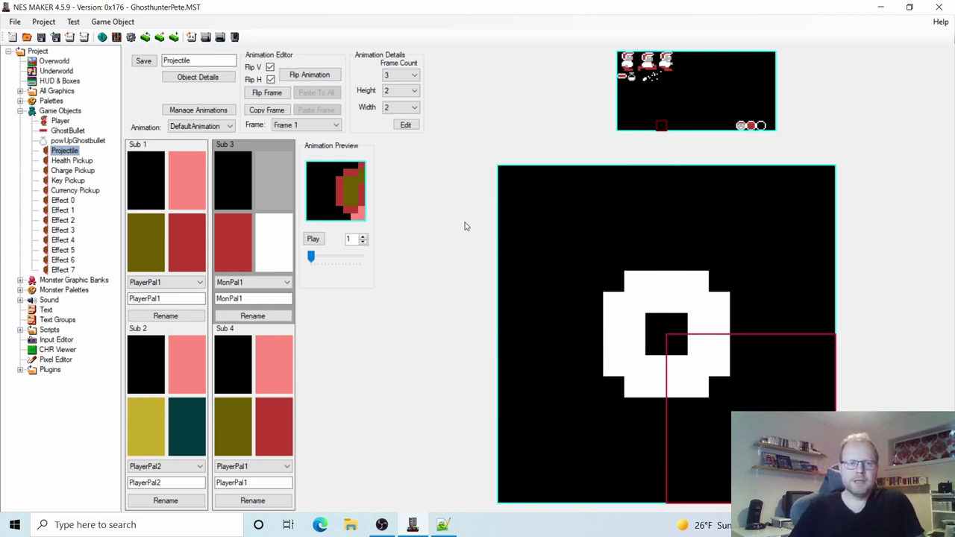
click(317, 127)
click(311, 146)
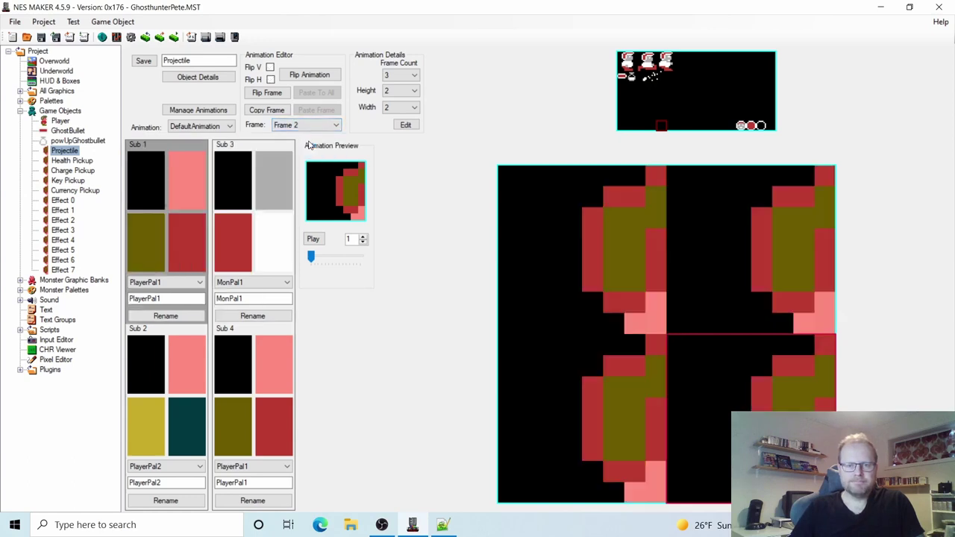
Step: Fill all four tiles of frame 2 with the third-row, fourth-column scattered particle tile in sub-palette 3
click(274, 237)
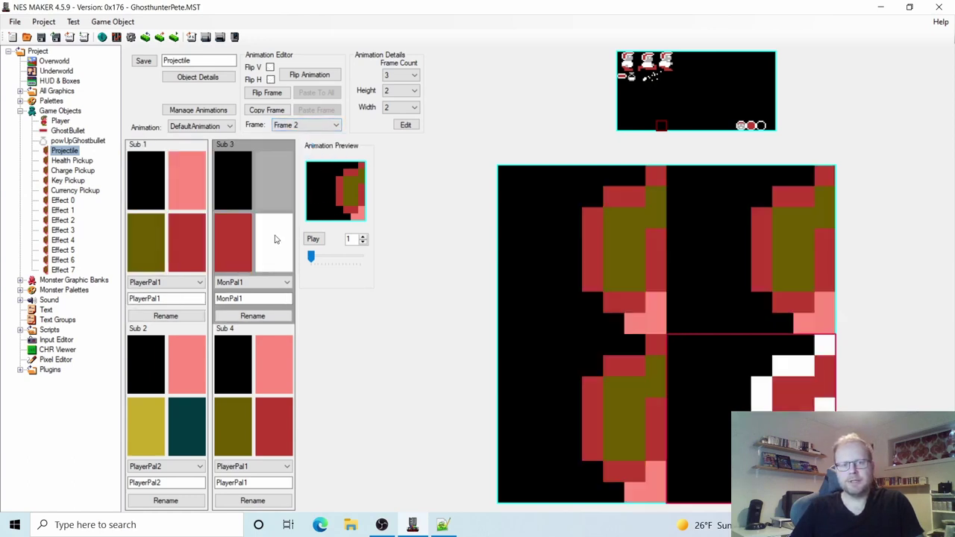
click(609, 229)
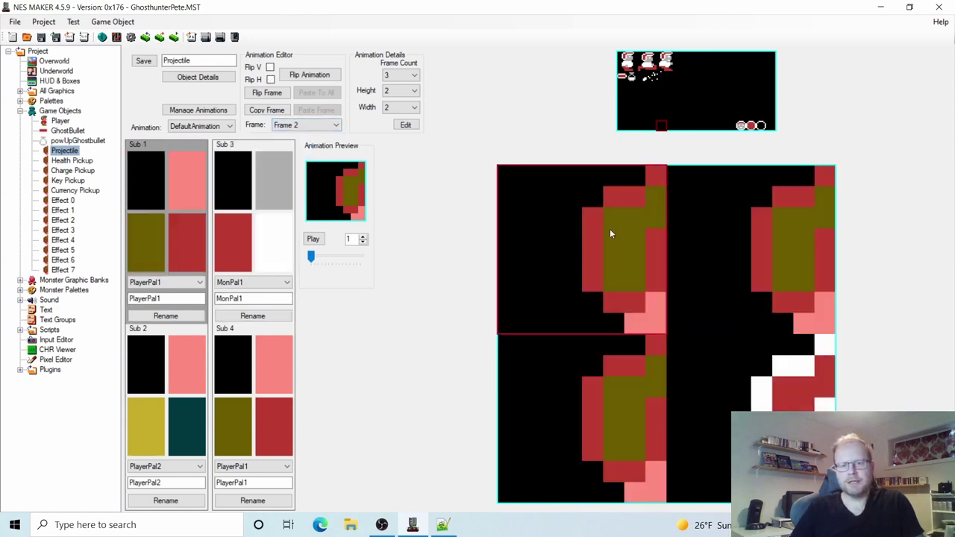
click(652, 80)
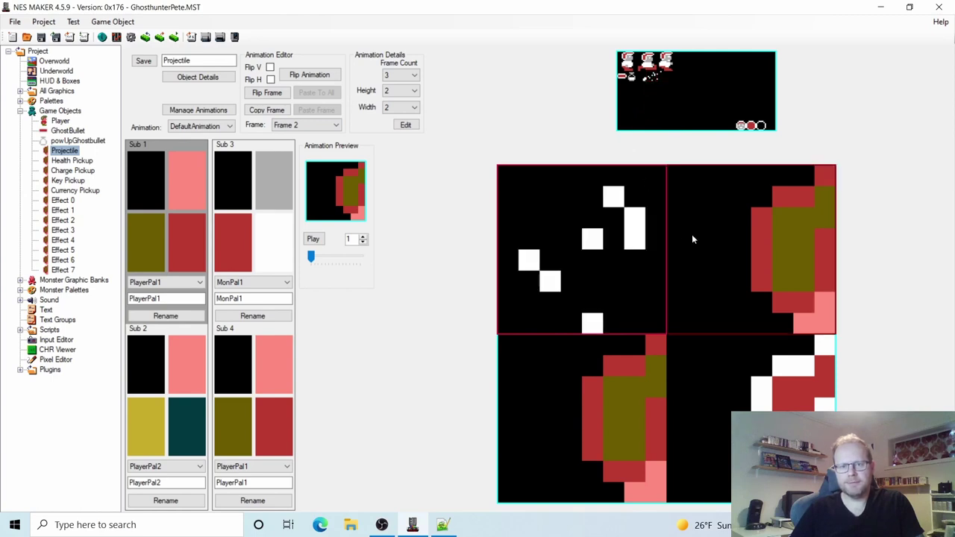
click(264, 227)
click(720, 226)
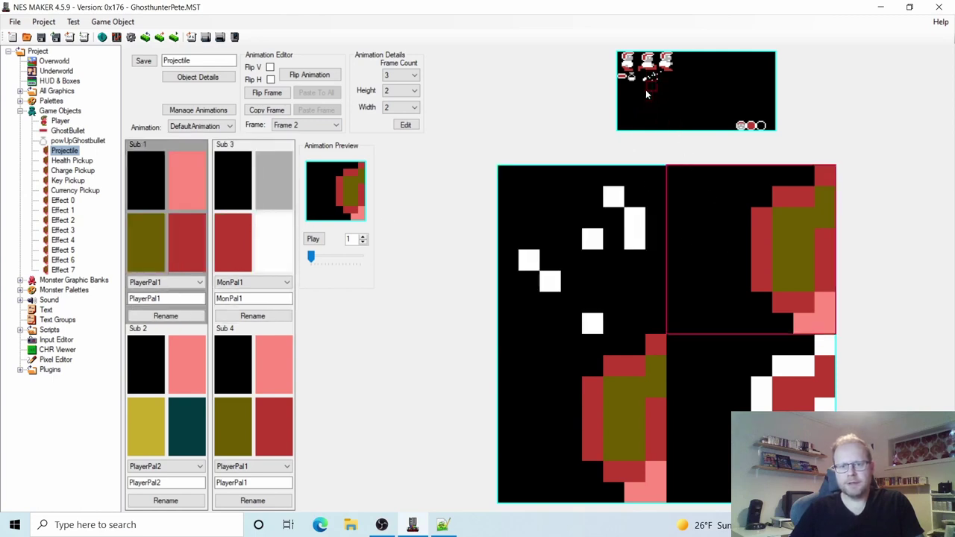
click(270, 246)
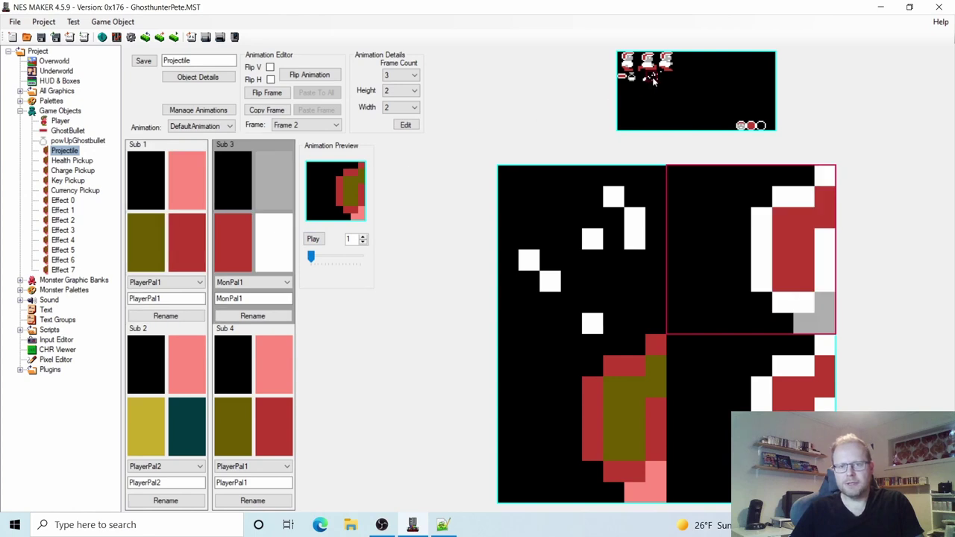
click(652, 80)
click(609, 373)
click(265, 231)
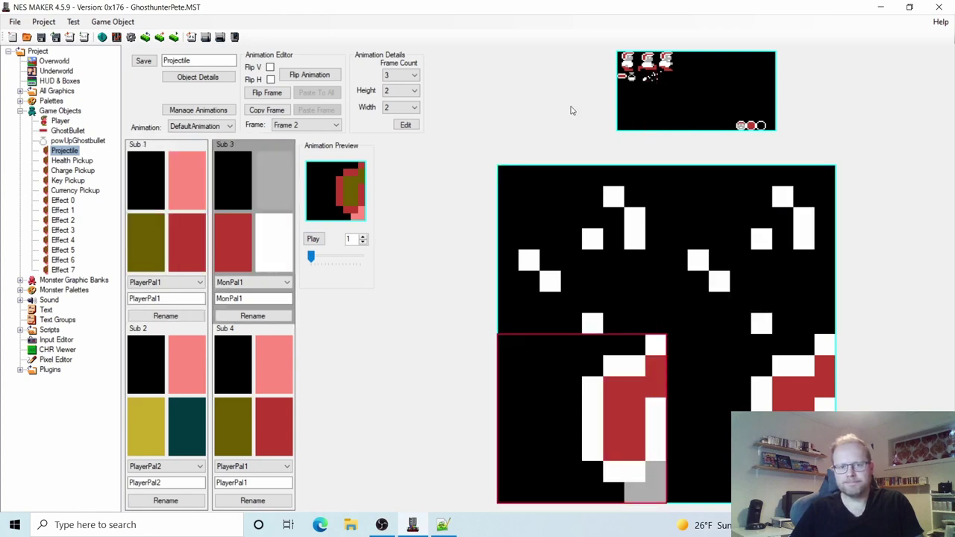
click(656, 81)
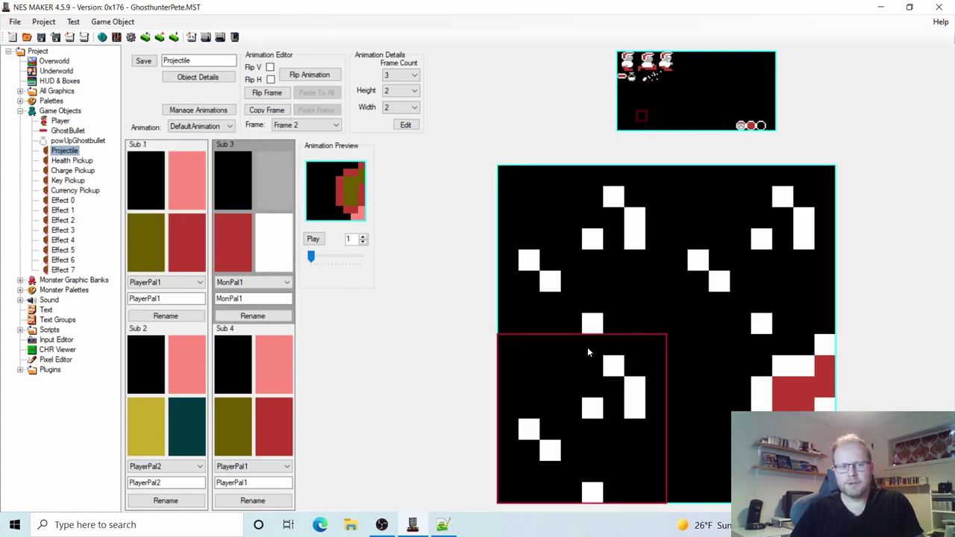
click(748, 409)
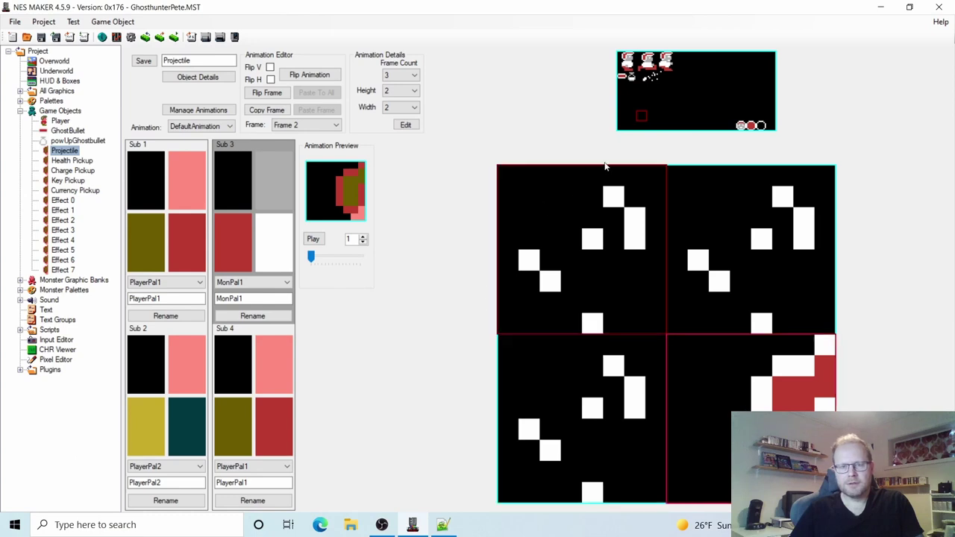
click(655, 77)
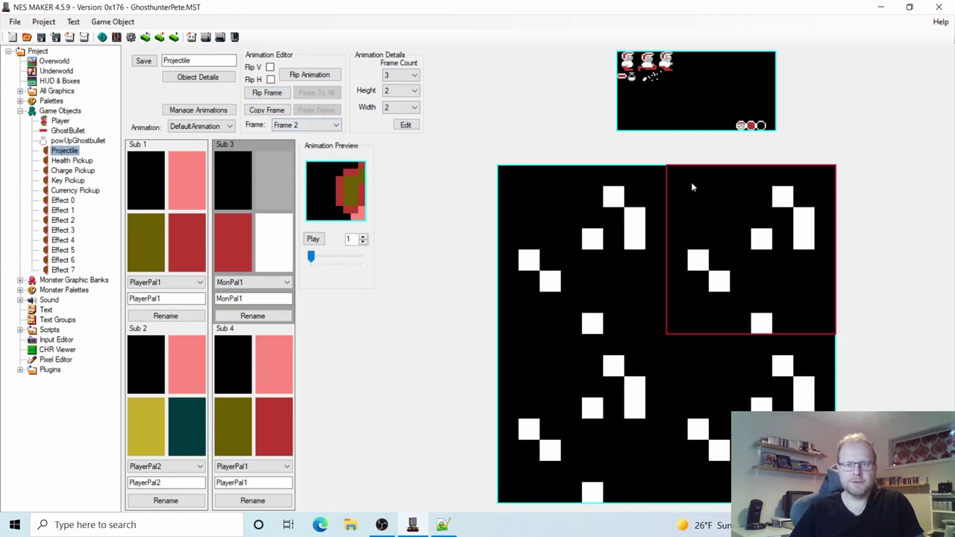
Step: Form a ring in frame 2 by flipping the upper-right tile horizontally, the lower-left vertically and the lower-right both ways
click(270, 79)
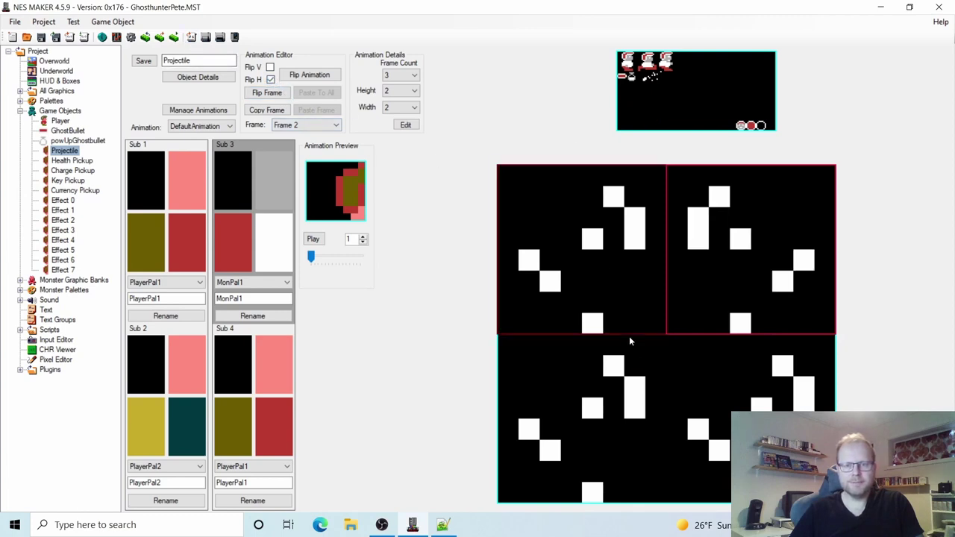
click(610, 400)
click(270, 67)
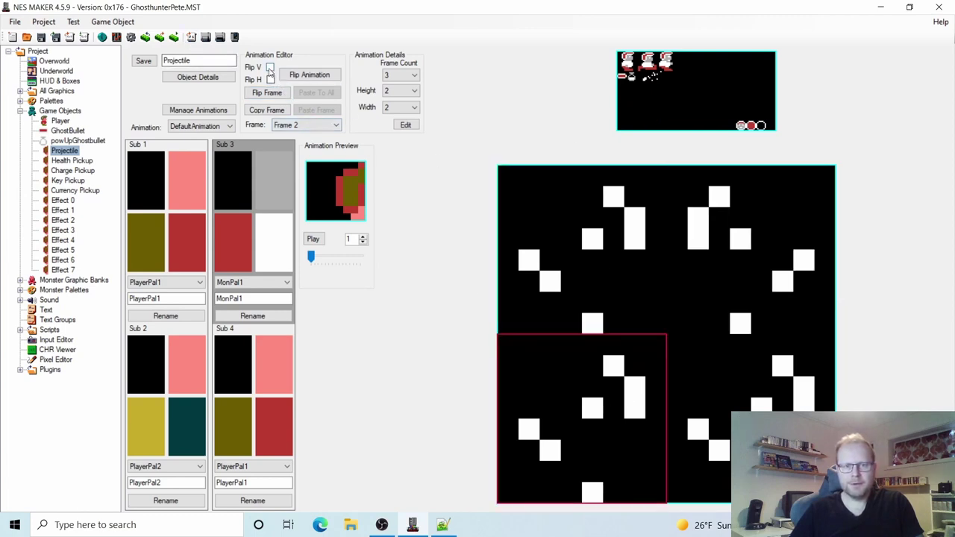
click(709, 375)
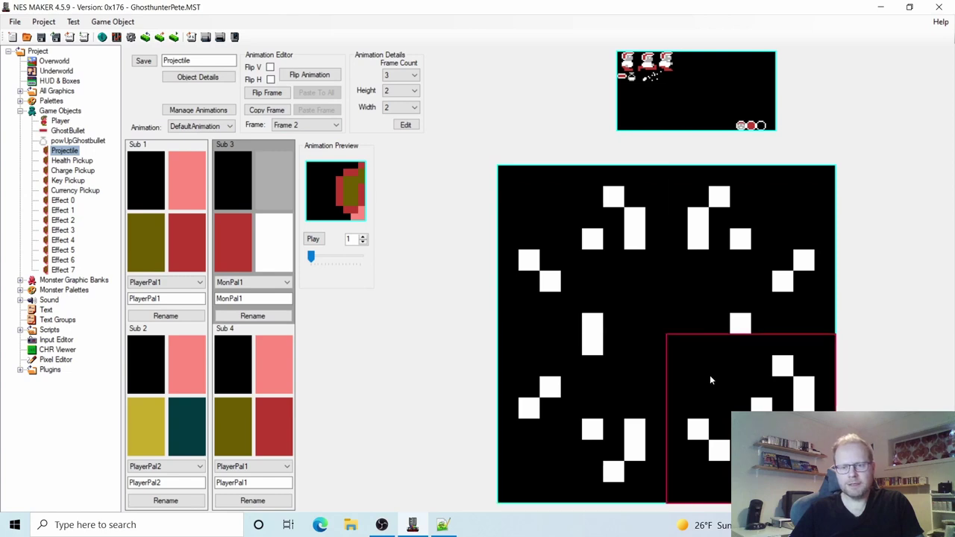
click(270, 68)
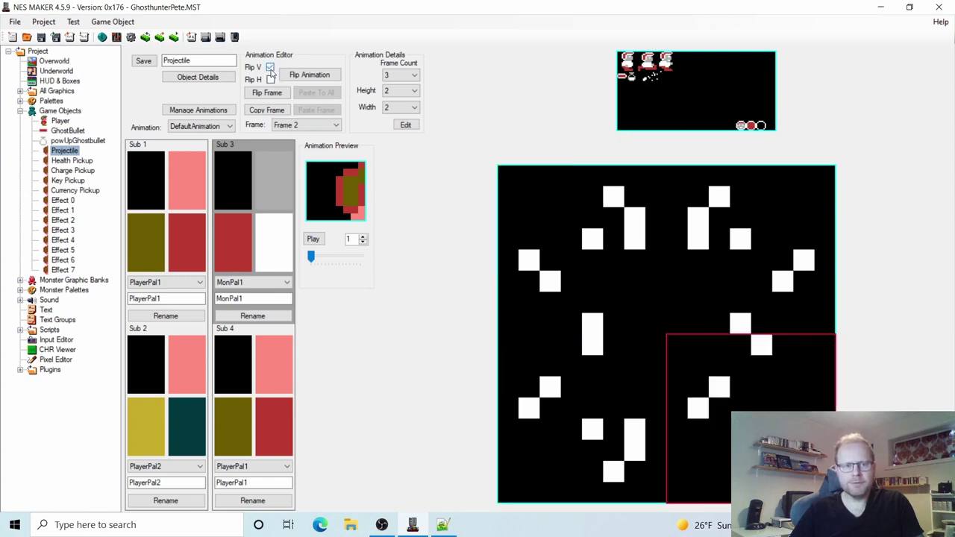
click(270, 80)
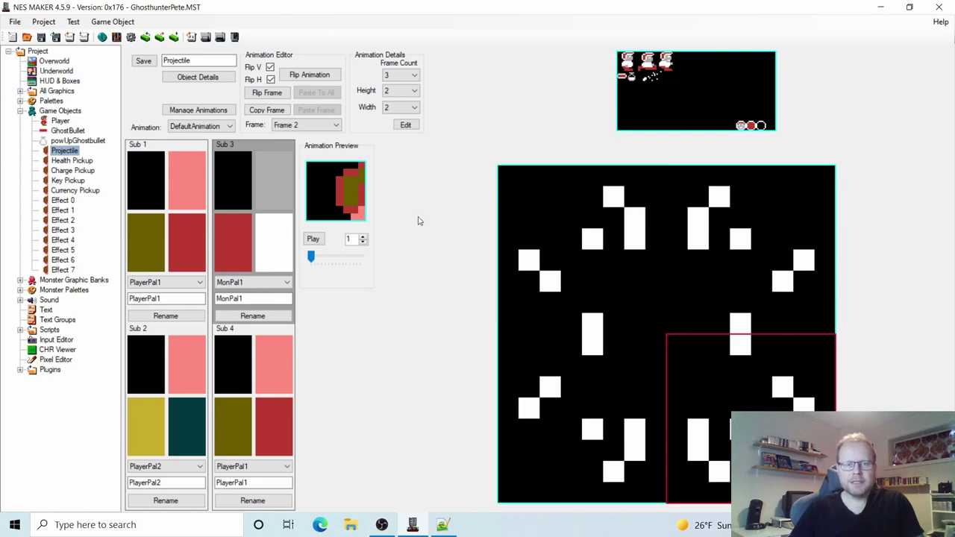
Step: Copy frame 2 of the Projectile animation and paste it into frame 3
click(280, 115)
click(331, 125)
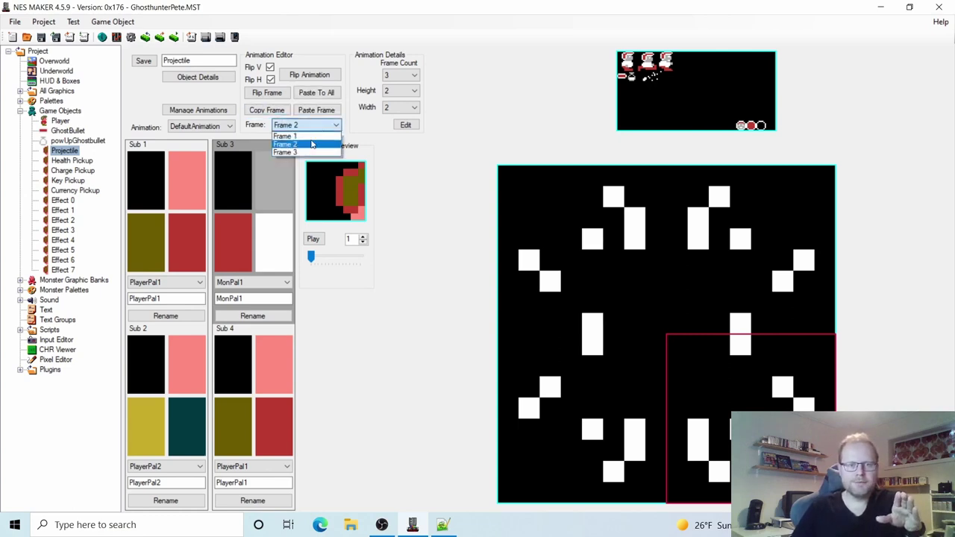
click(305, 152)
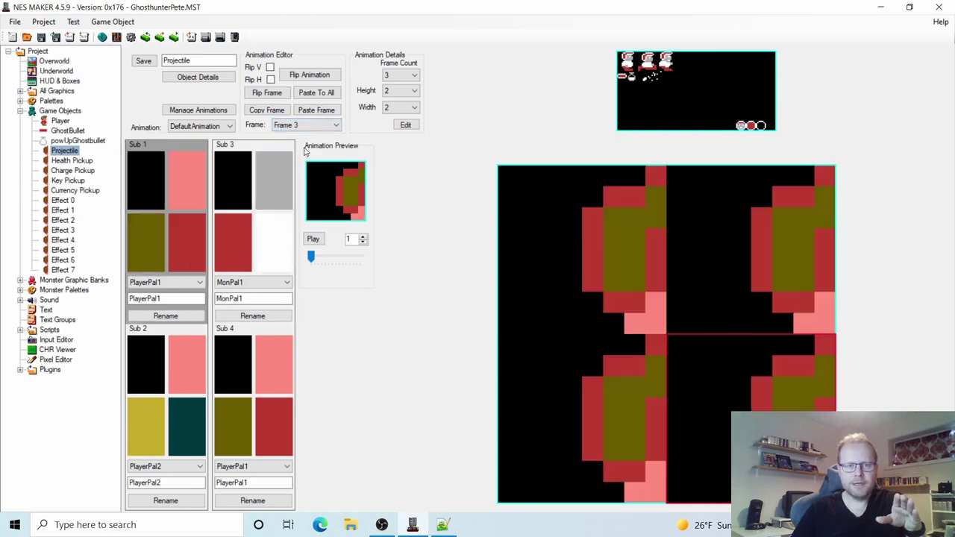
click(313, 110)
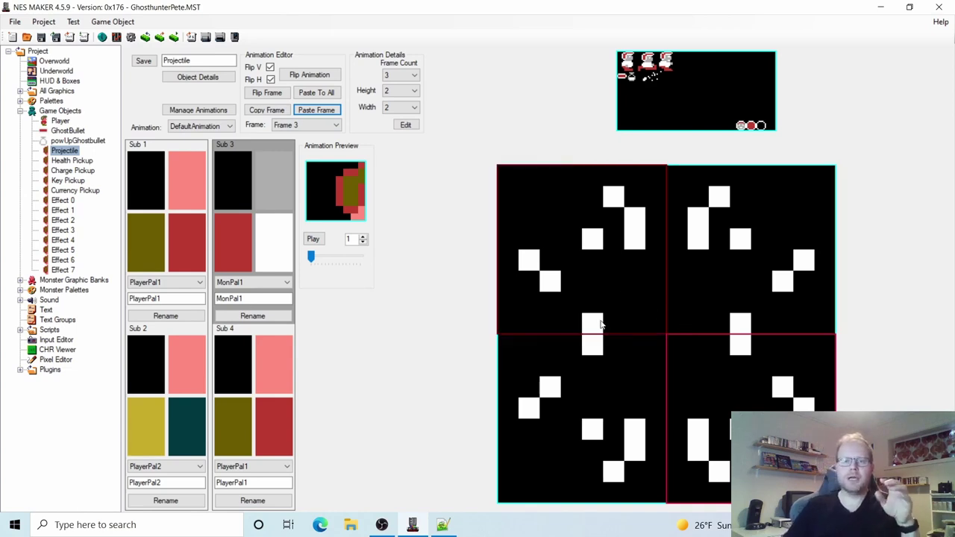
Step: Replace all four tiles of frame 3 with the third-row, fifth-column sparse particle tile, keeping the mirrored orientations
click(271, 68)
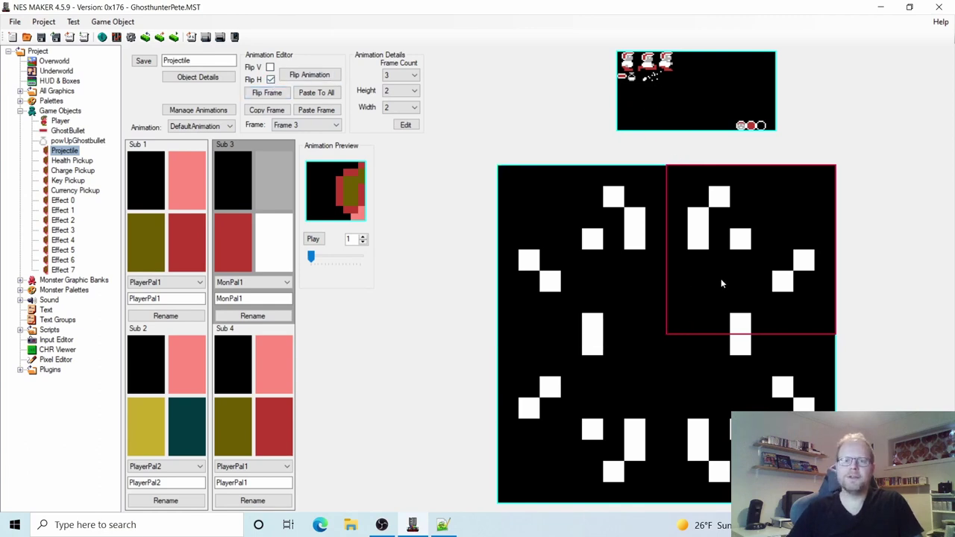
click(592, 237)
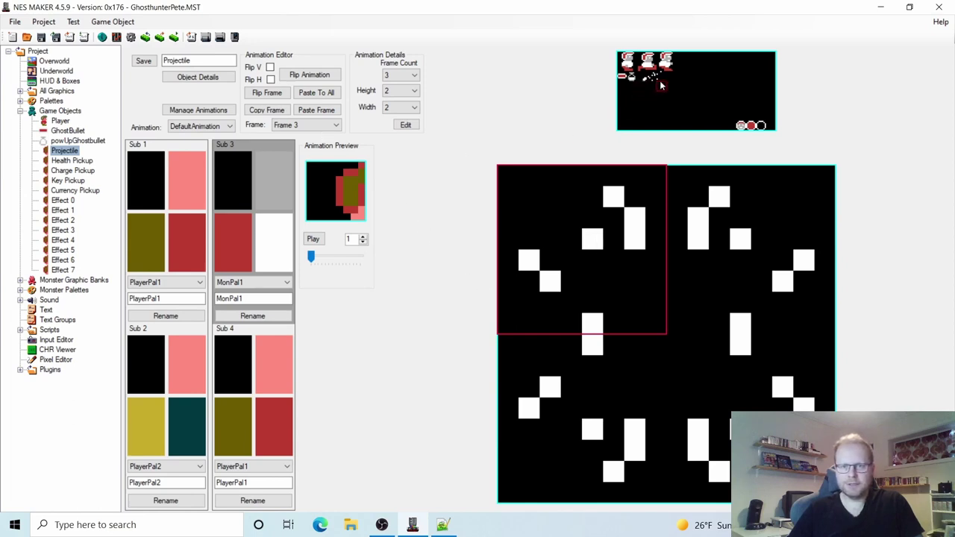
click(660, 125)
click(722, 234)
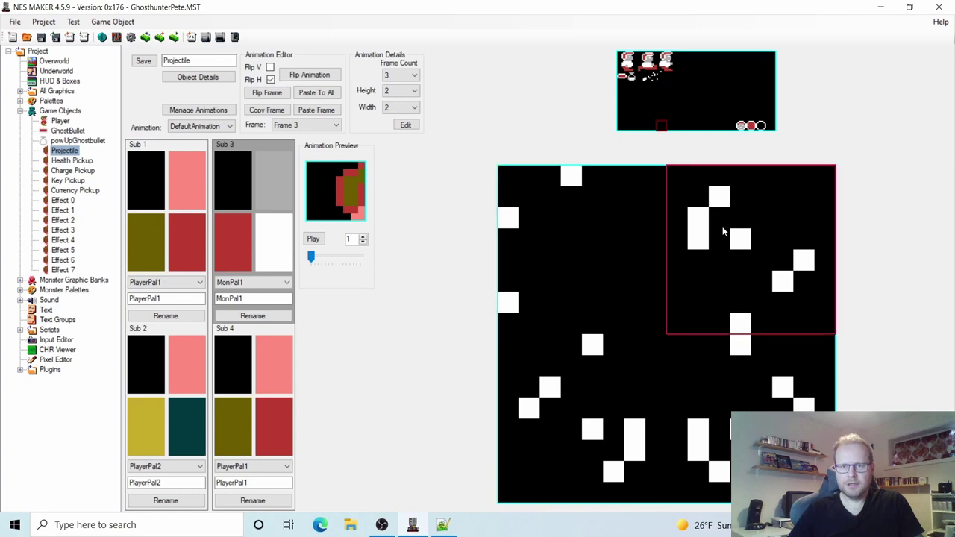
click(671, 124)
click(617, 346)
click(660, 80)
click(706, 350)
click(661, 80)
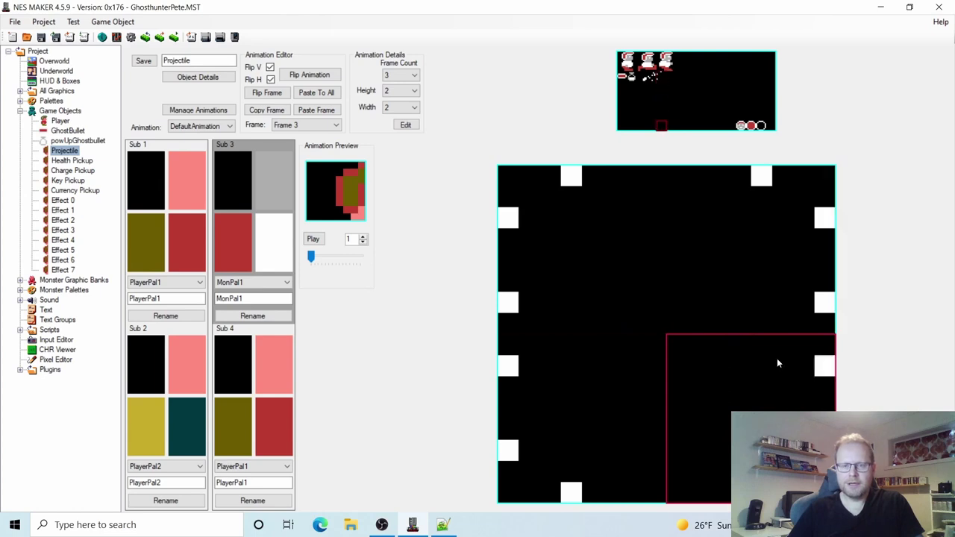
Step: Play the three-frame animation preview at speed 2
click(313, 239)
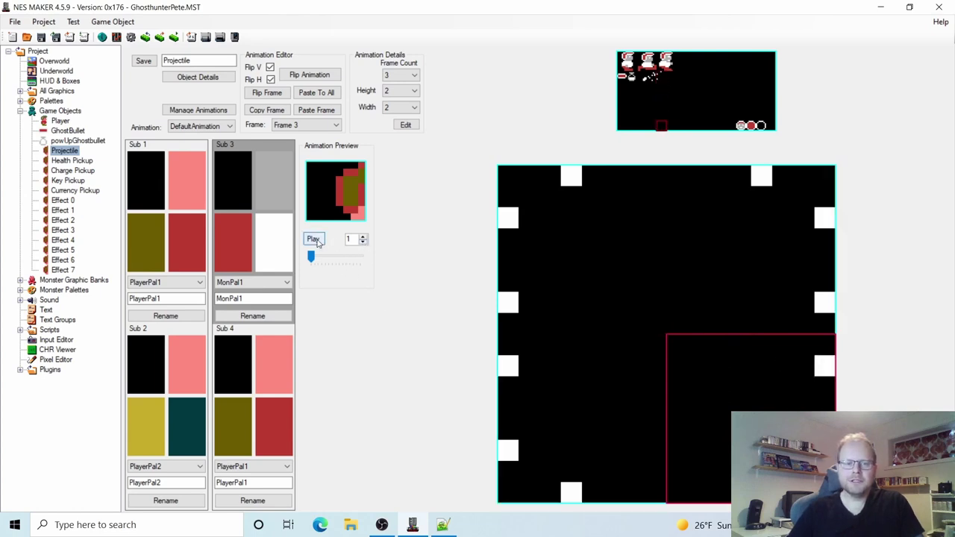
click(363, 237)
click(313, 239)
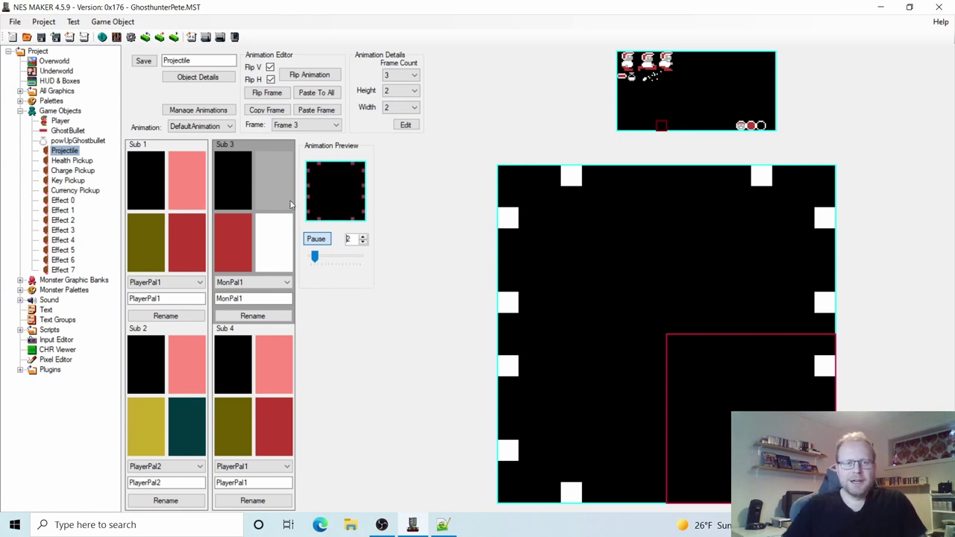
Step: Rename the Projectile game object to MonsterDeath
drag(192, 61, 154, 56)
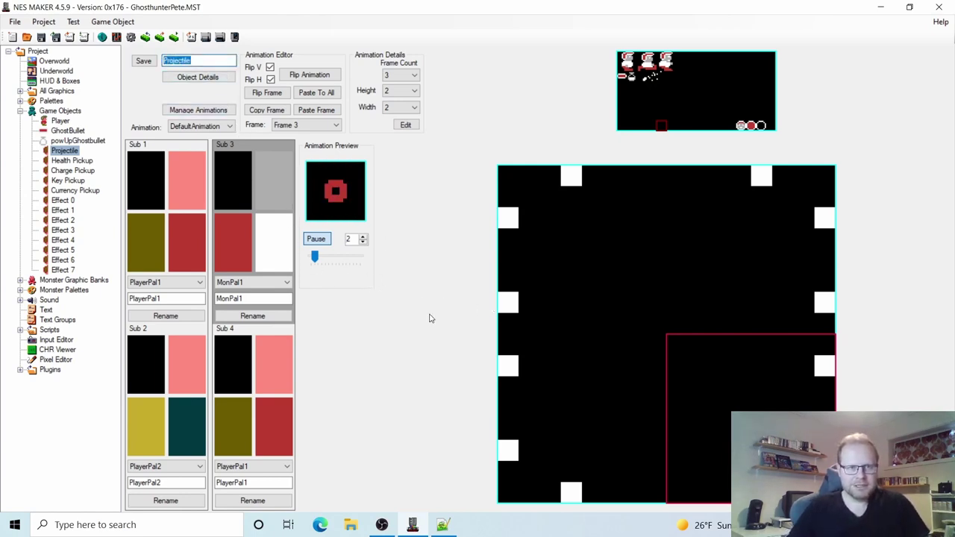
text(Mo)
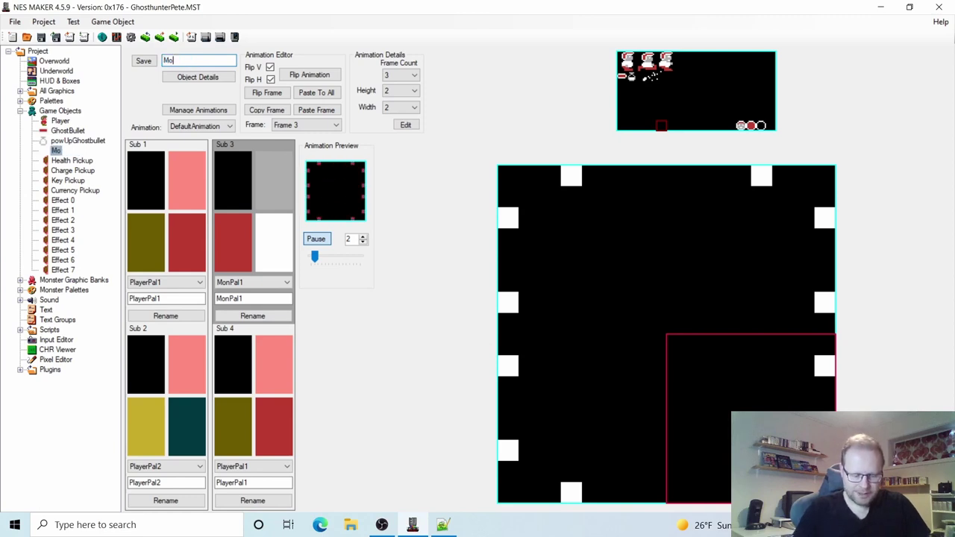
text(nsterDeath)
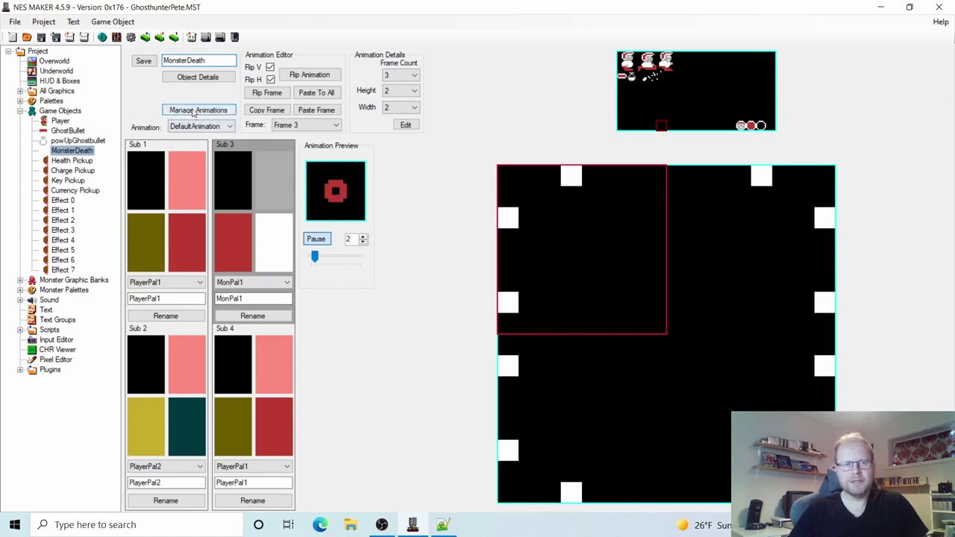
Step: In MonsterDeath's object details, enable Ignore Gravity for action step 0 and check the settings of action steps 1 to 4
click(198, 79)
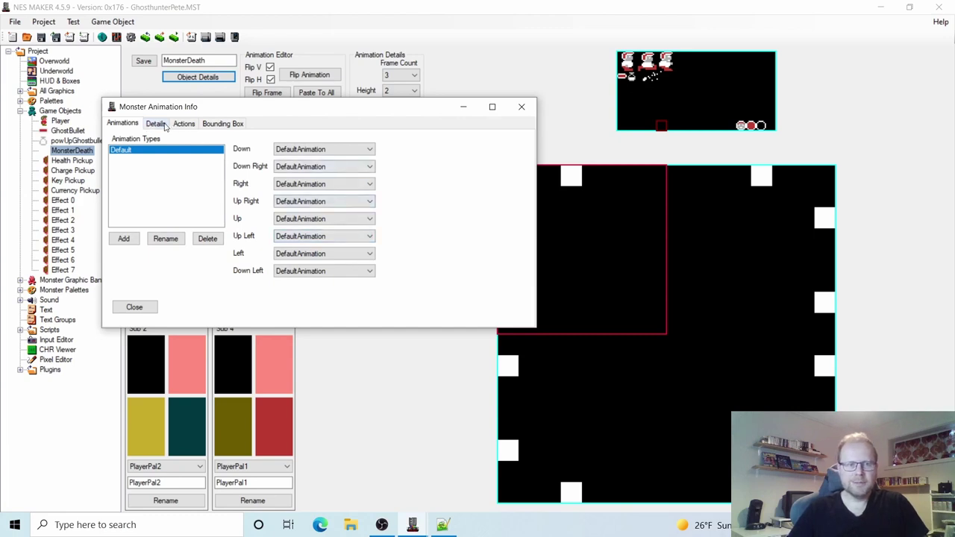
click(168, 125)
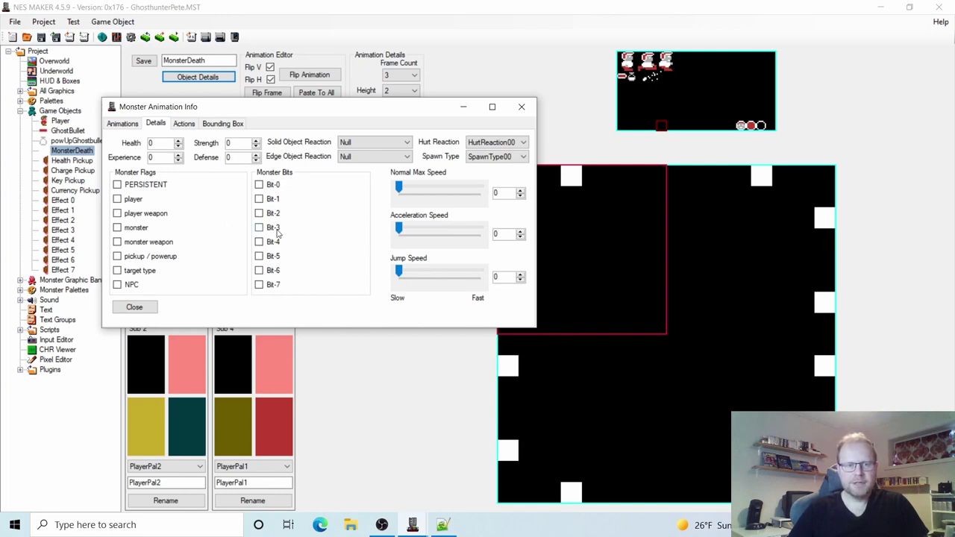
click(185, 124)
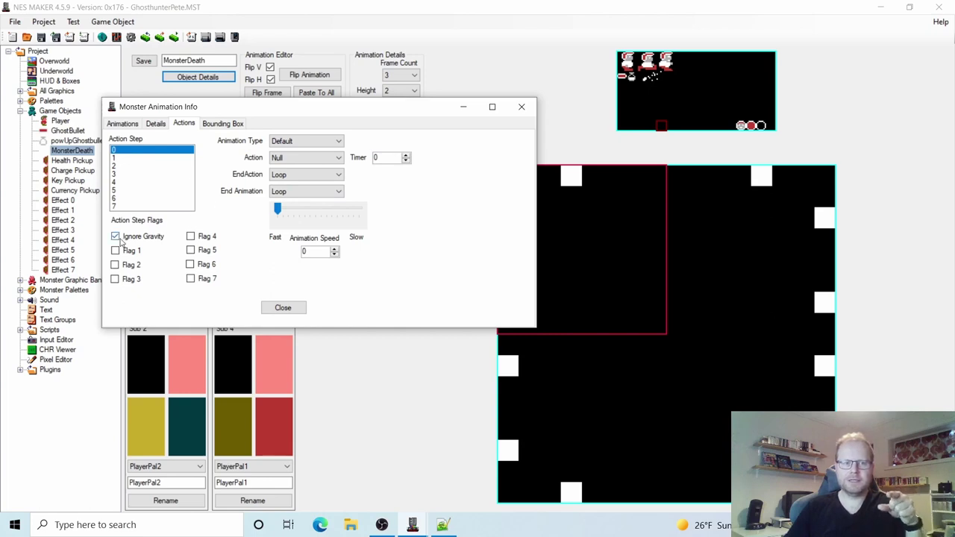
click(119, 159)
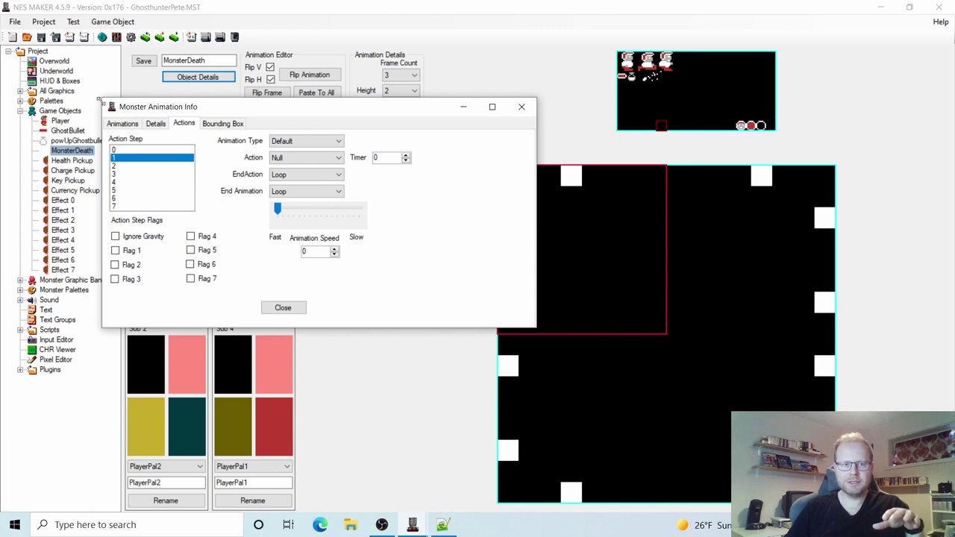
click(138, 165)
click(120, 174)
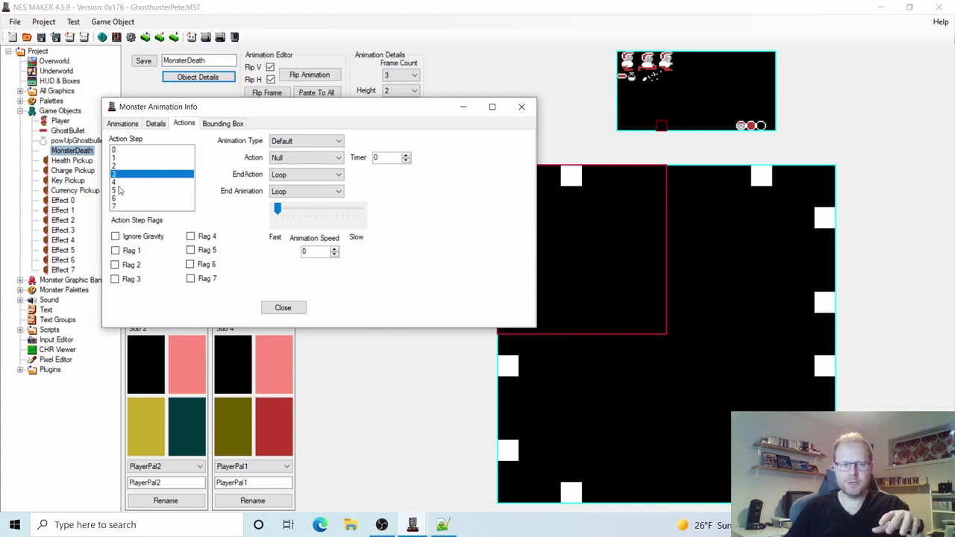
click(118, 183)
click(118, 151)
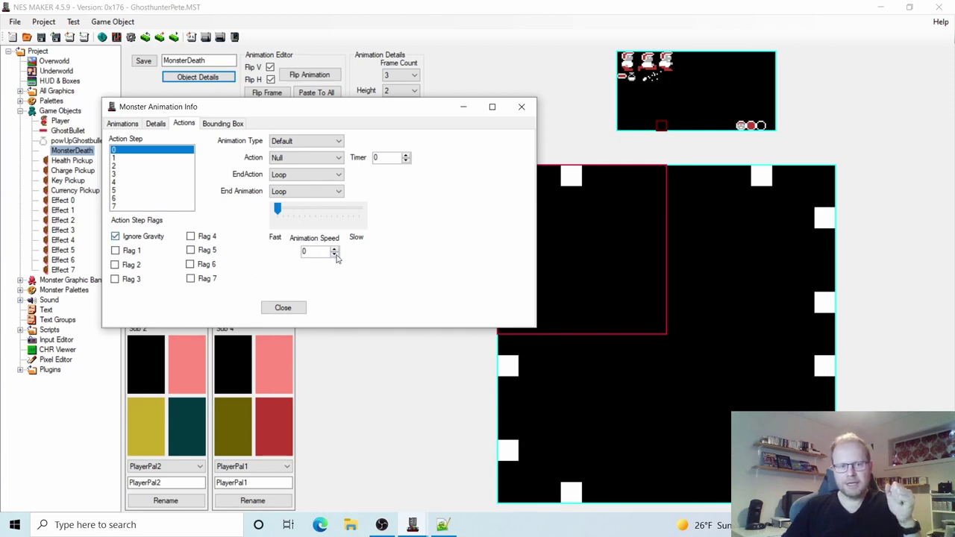
Step: Set action step 0's animation speed to 1 and its End Animation to DestroyMe
click(389, 157)
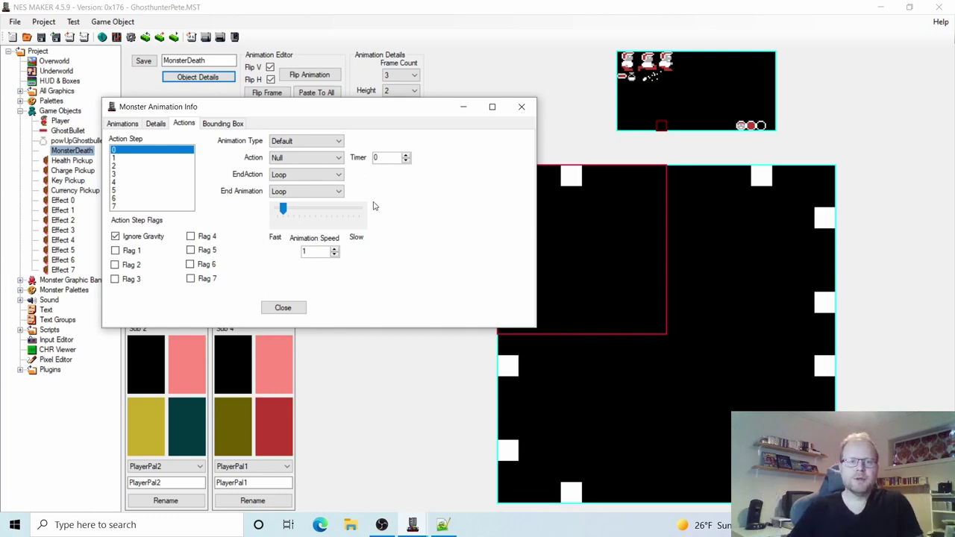
click(328, 192)
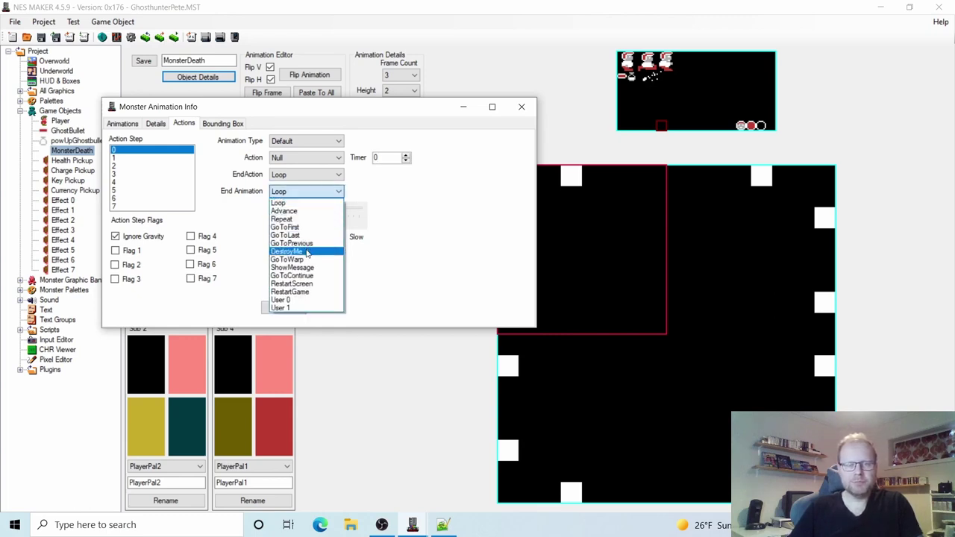
click(308, 253)
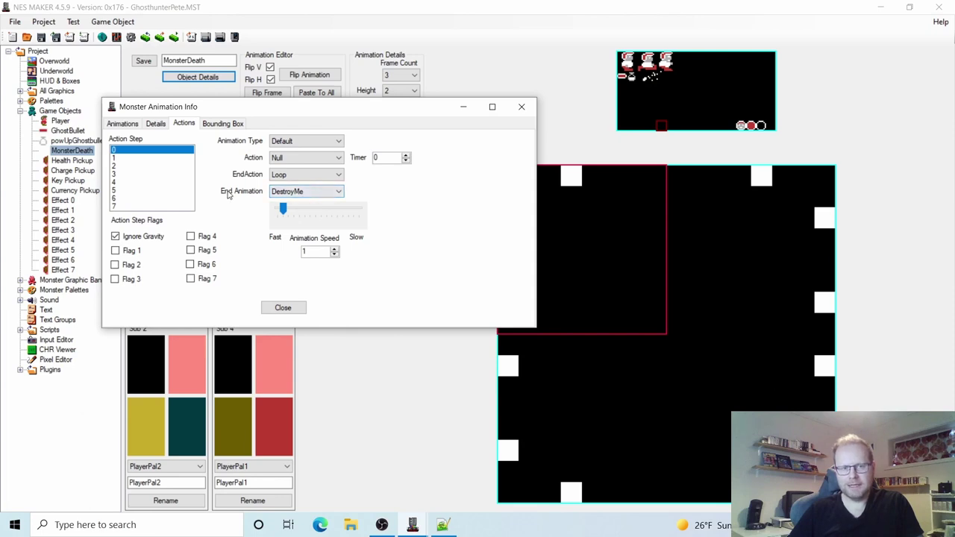
Step: Draw MonsterDeath's bounding box around the central ring at left 5, top 5, width 6 and height 6, and close the object details
click(223, 124)
drag(338, 204, 398, 269)
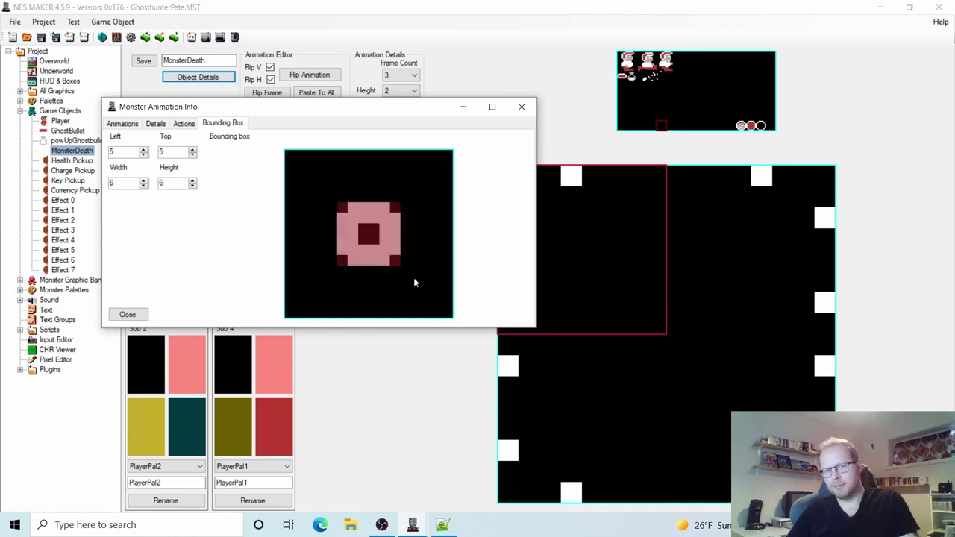
click(136, 319)
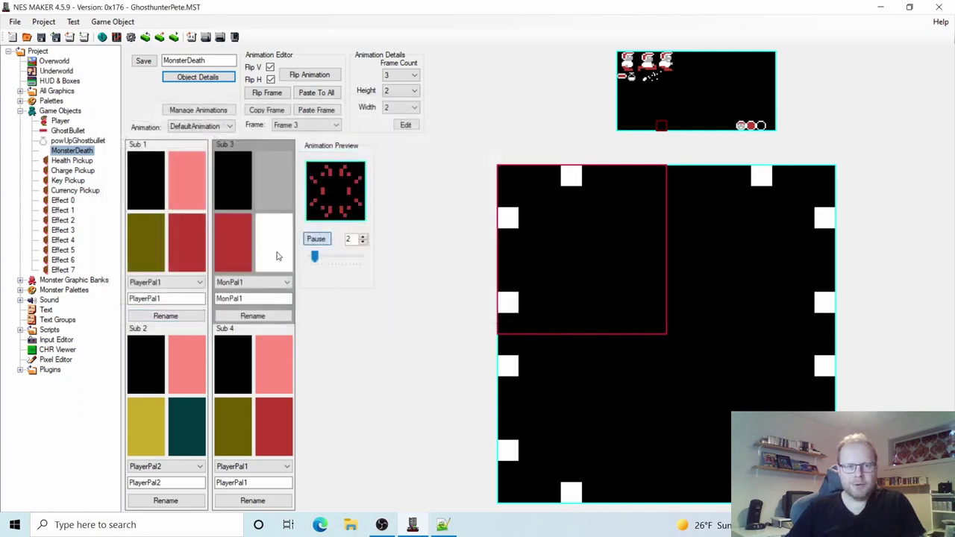
click(80, 141)
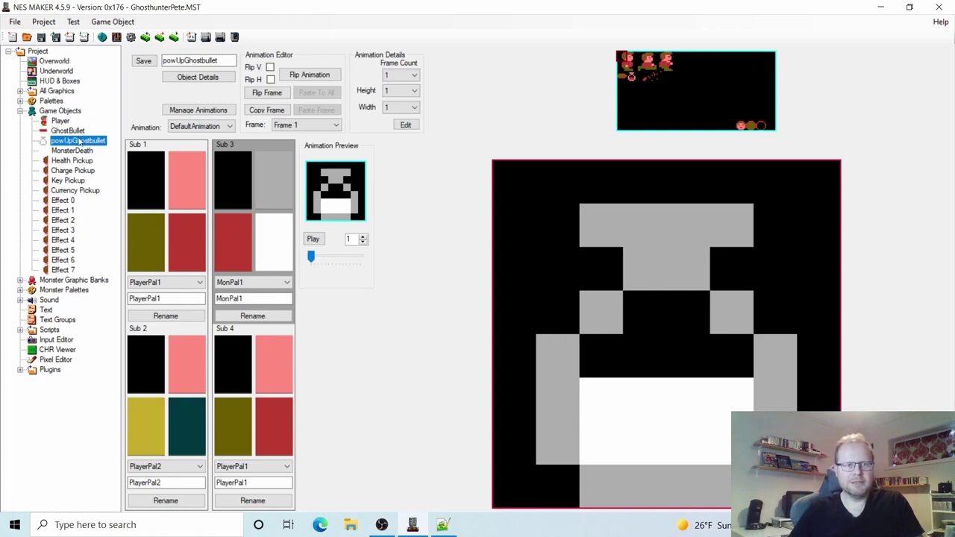
click(67, 130)
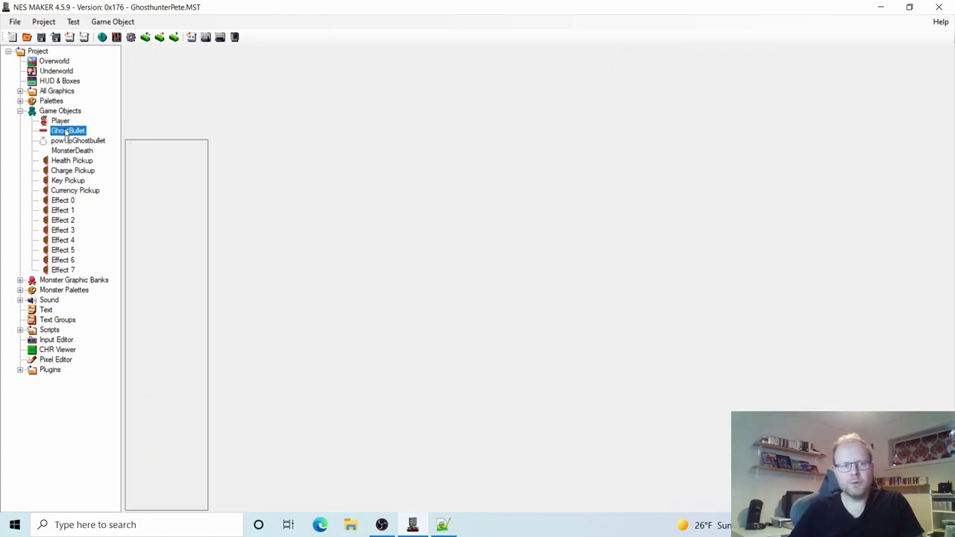
click(67, 141)
click(69, 150)
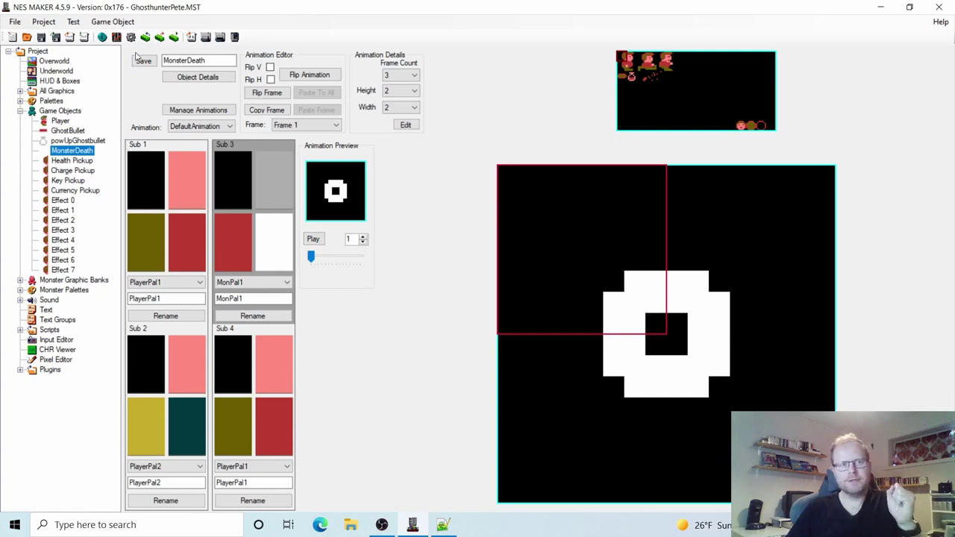
Step: In the project's script settings, find the Handle Monster Hurt script under Common and open hurtMonster_PlatformBase.asm for editing
click(134, 39)
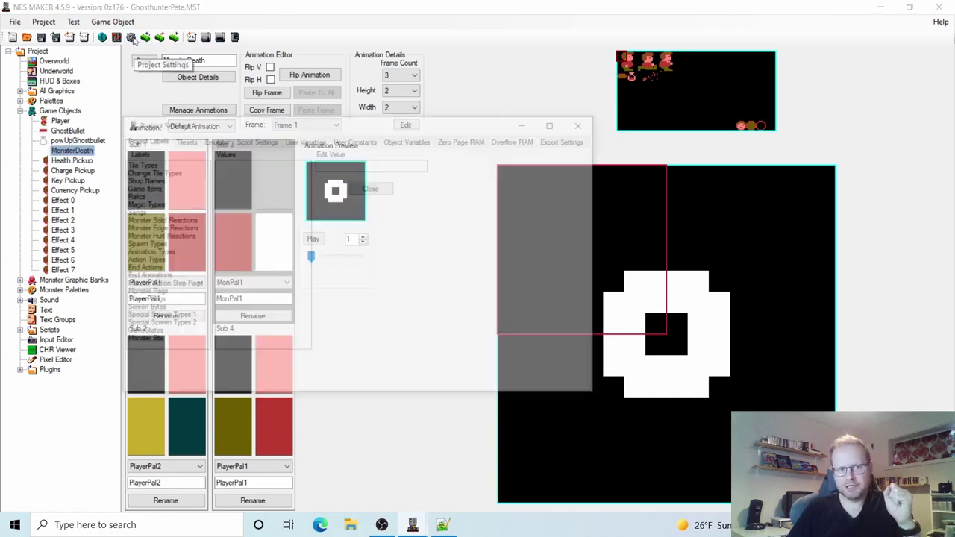
click(252, 141)
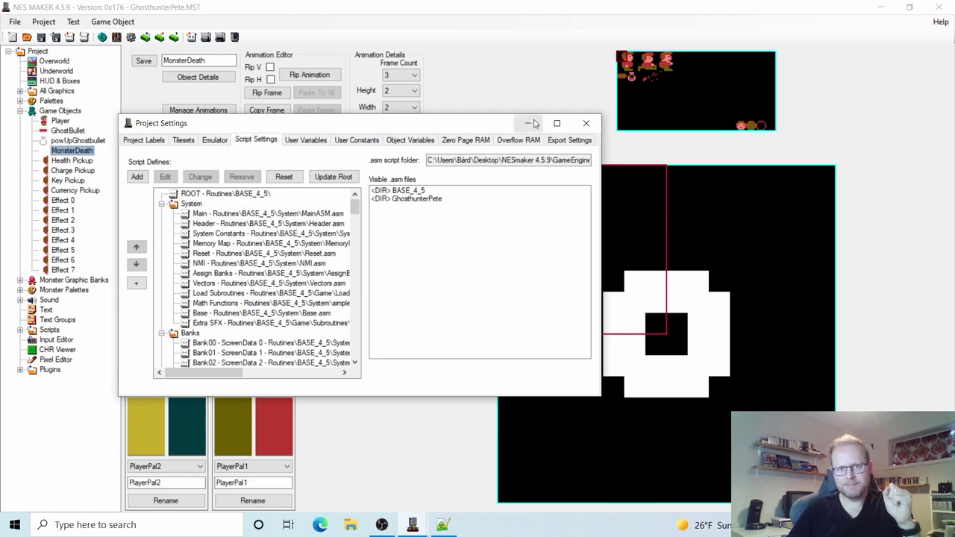
click(556, 123)
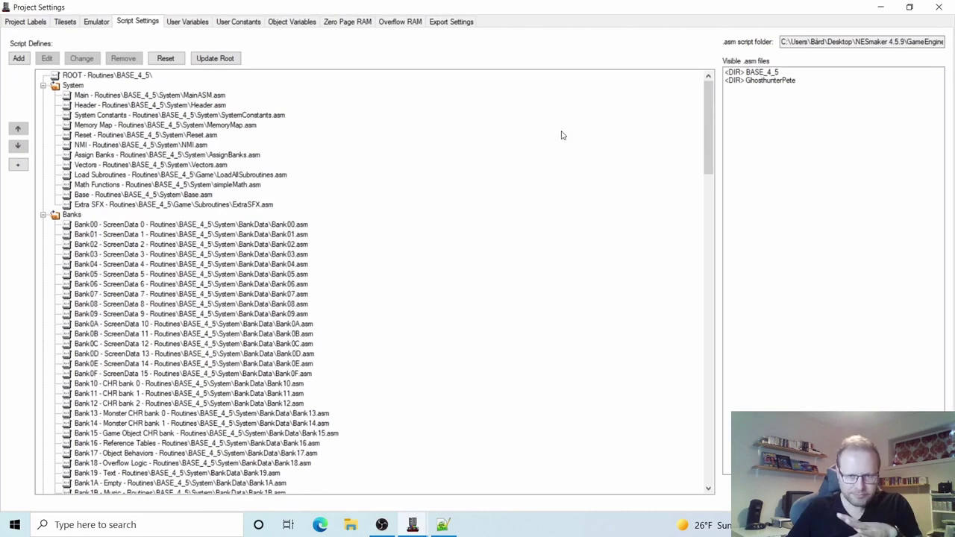
drag(710, 123, 735, 308)
scroll(373, 343, down, 1)
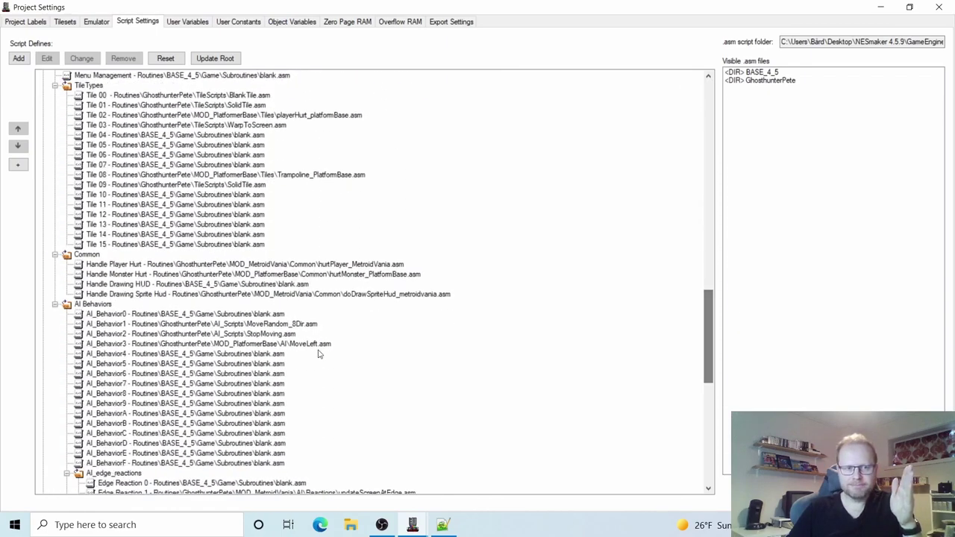
click(180, 265)
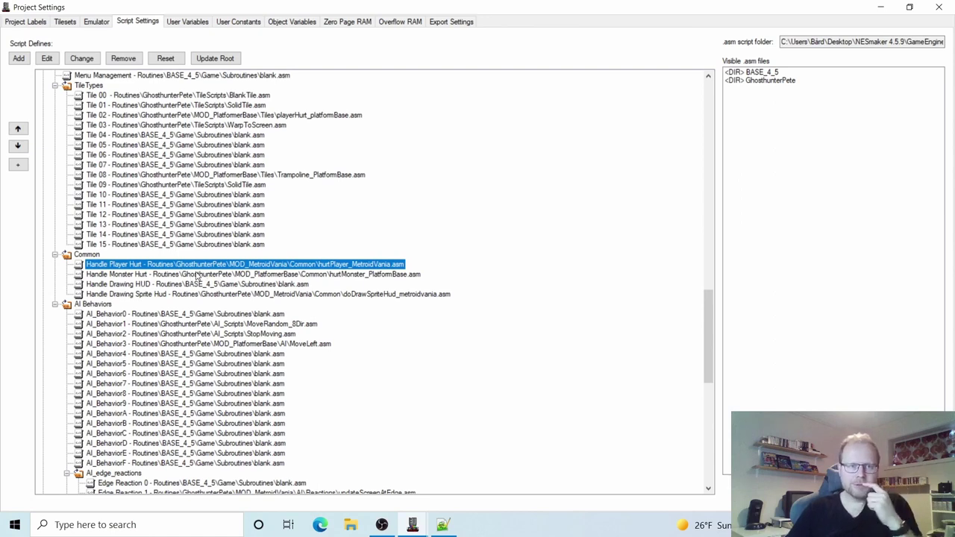
click(143, 275)
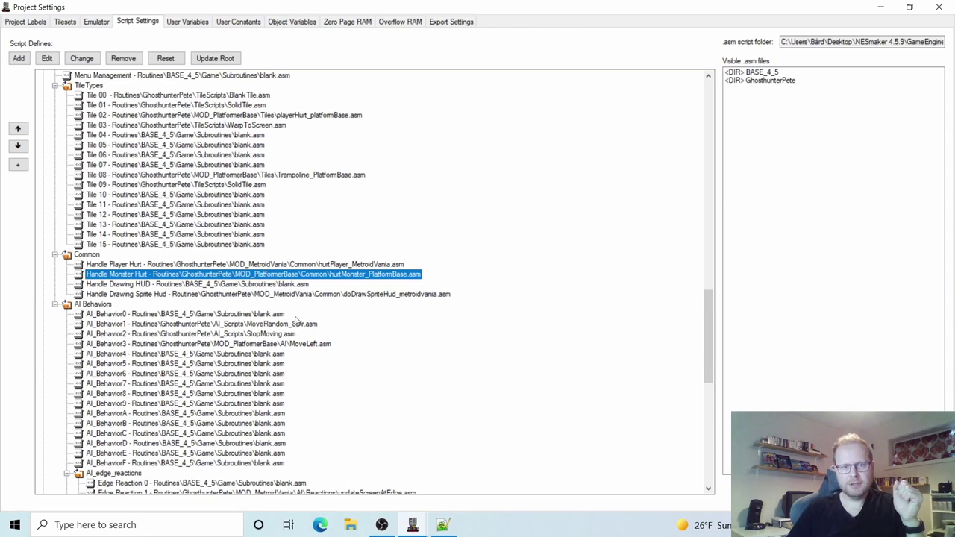
click(47, 58)
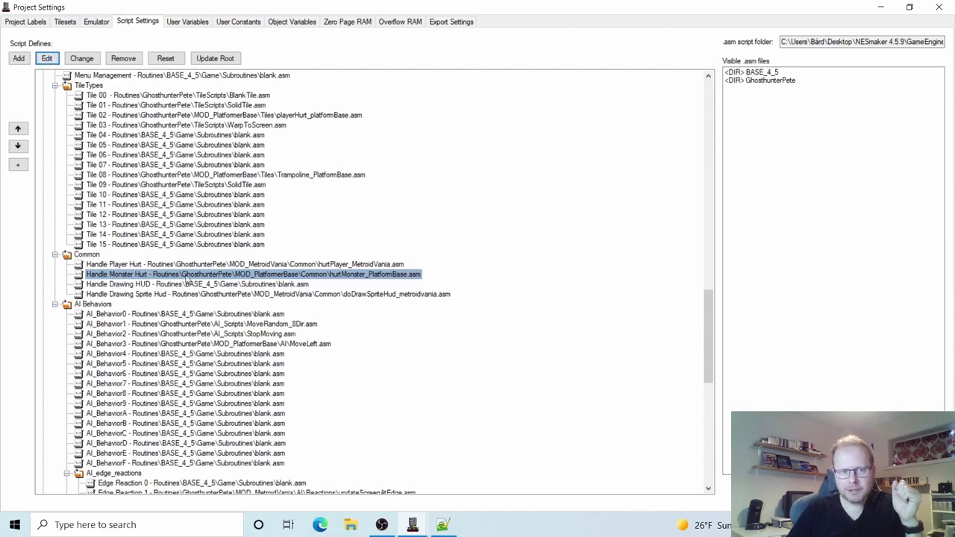
click(47, 58)
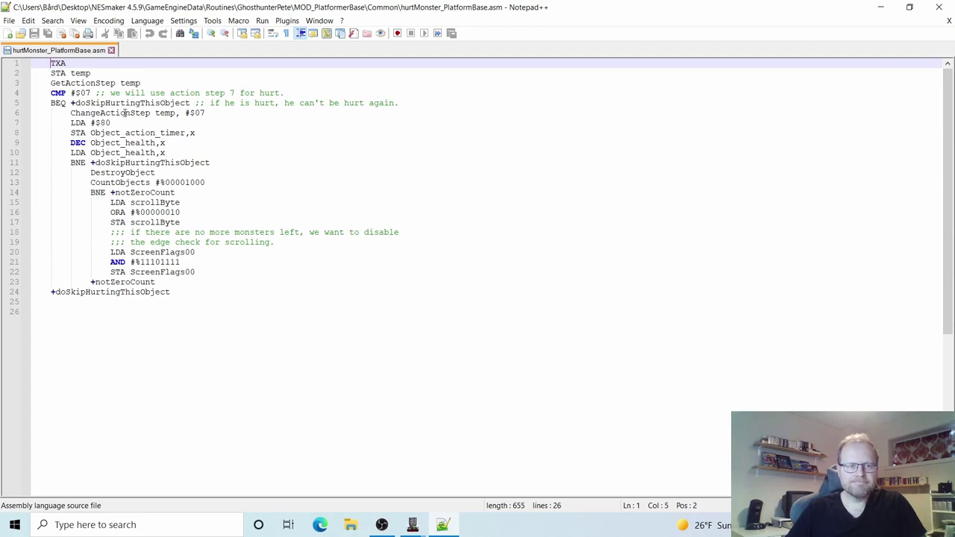
Step: Examine how the monster hurt script changes the action step, decrements Object_health and reaches DestroyObject
click(216, 112)
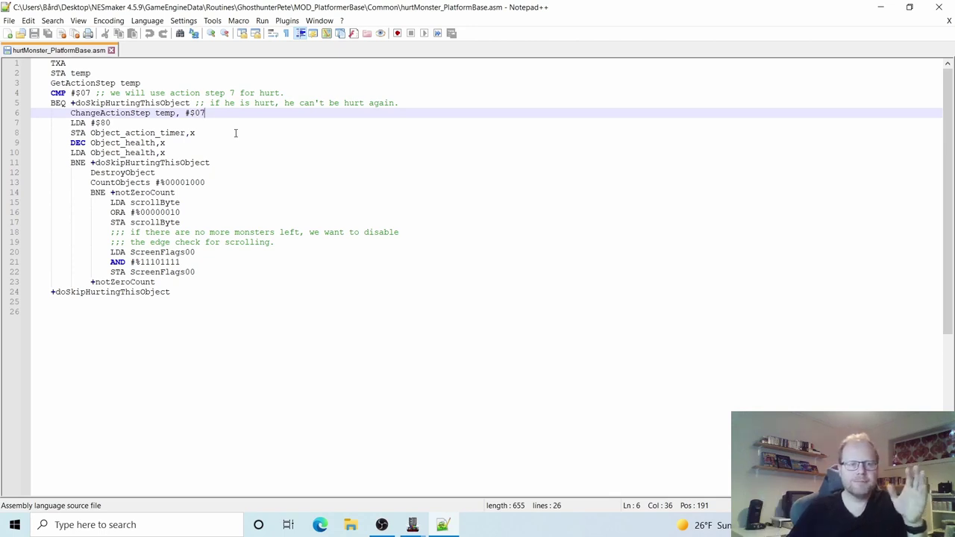
click(184, 144)
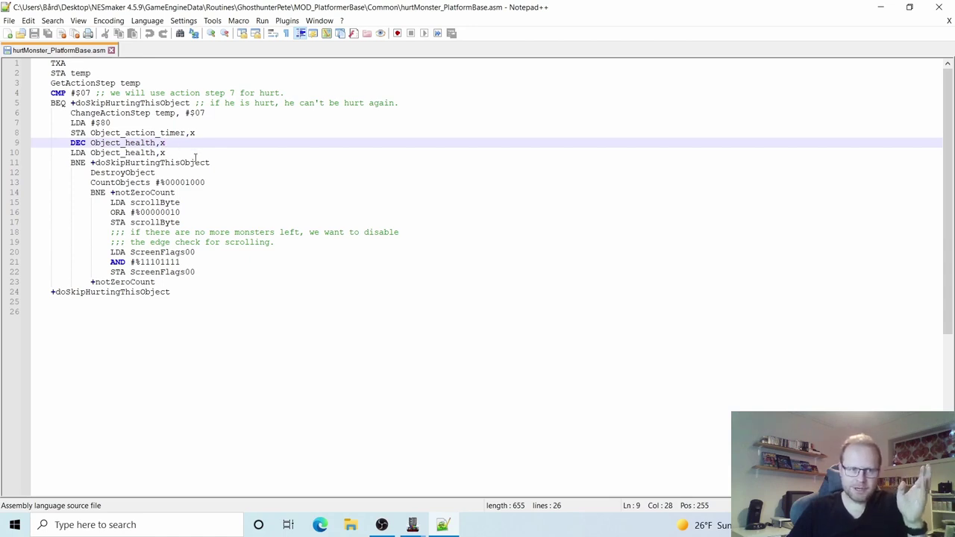
click(217, 162)
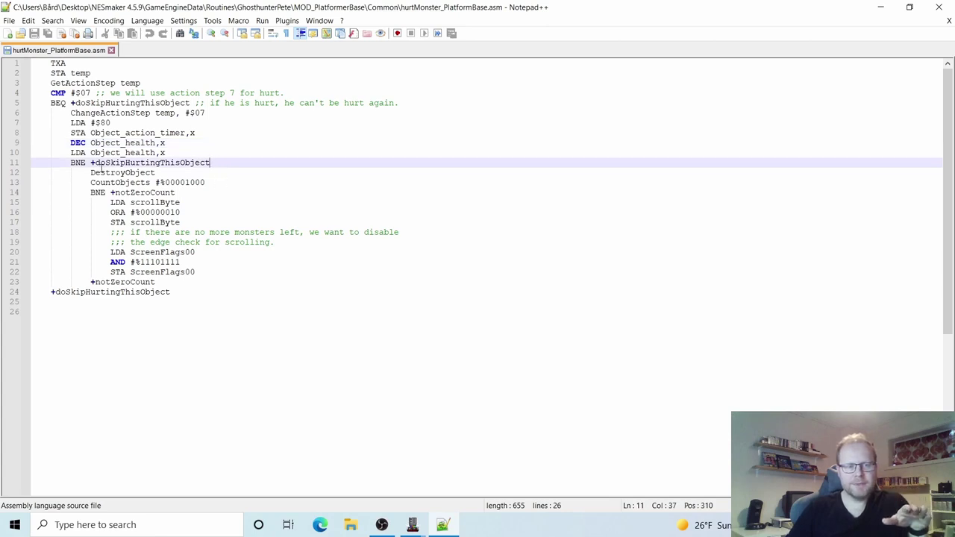
click(112, 152)
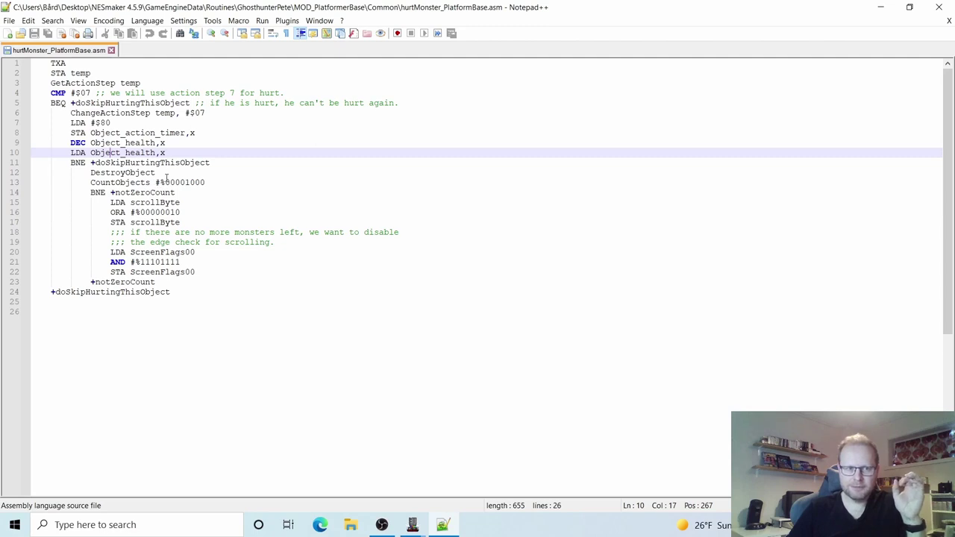
click(86, 163)
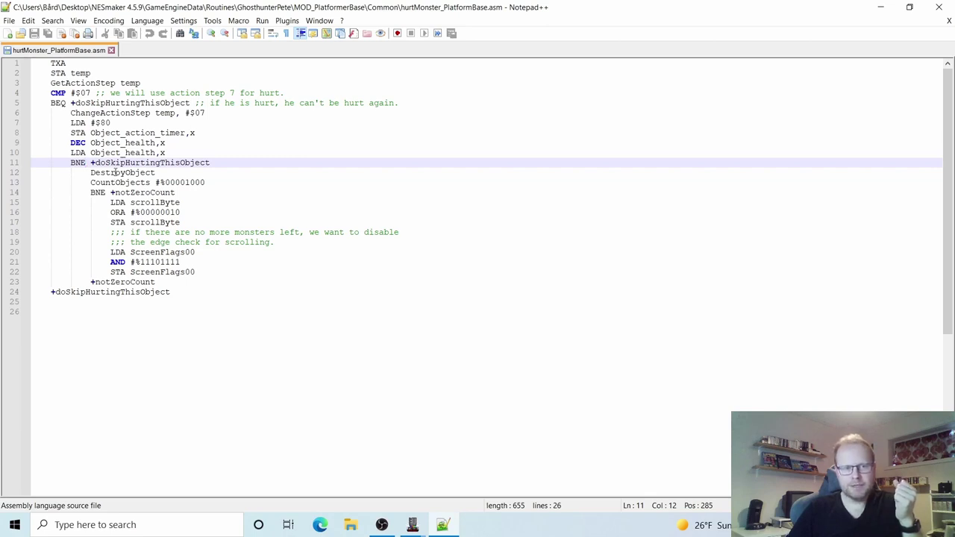
click(69, 319)
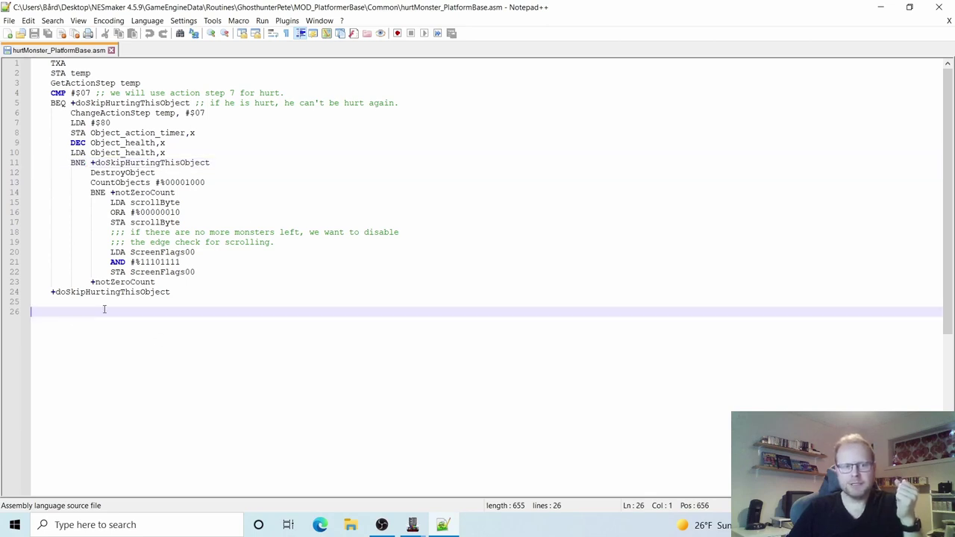
click(165, 173)
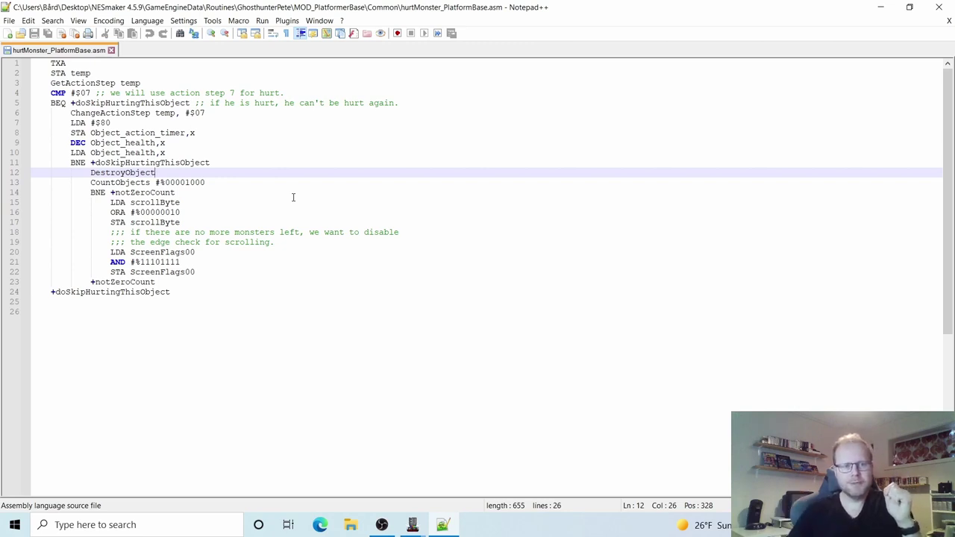
Step: Insert blank lines between BNE +doSkipHurtingThisObject and DestroyObject, with an indented line ready for new code
click(263, 162)
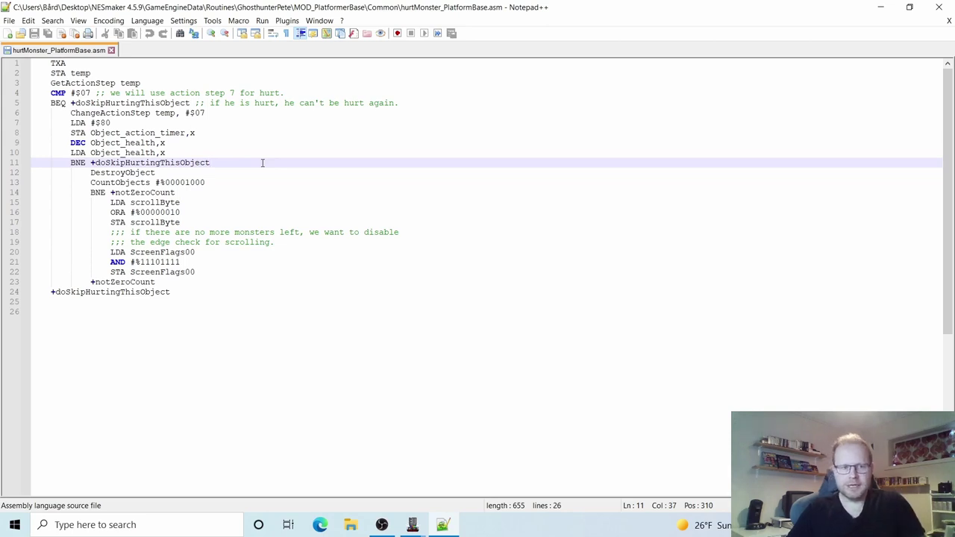
key(Return)
key(Return)
key(Up)
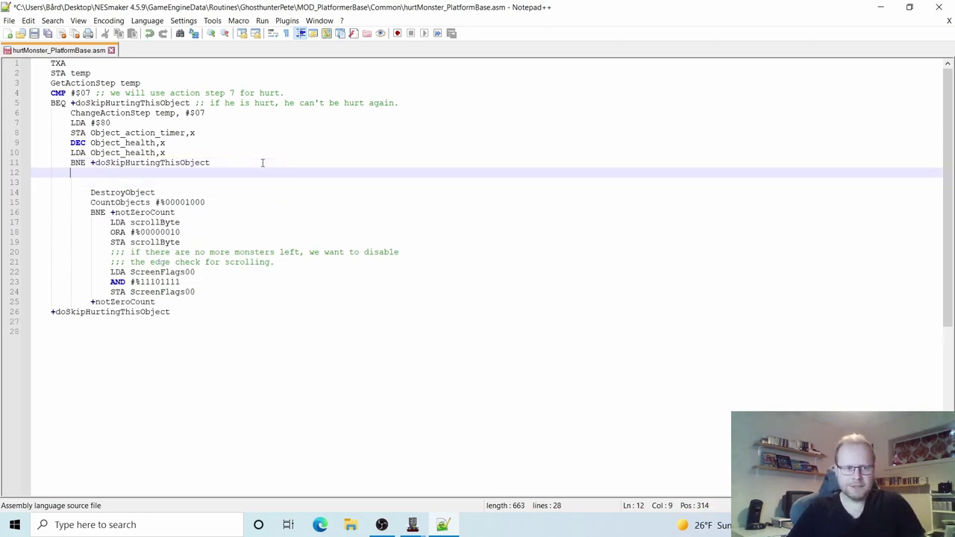
key(Return)
key(Tab)
text(l)
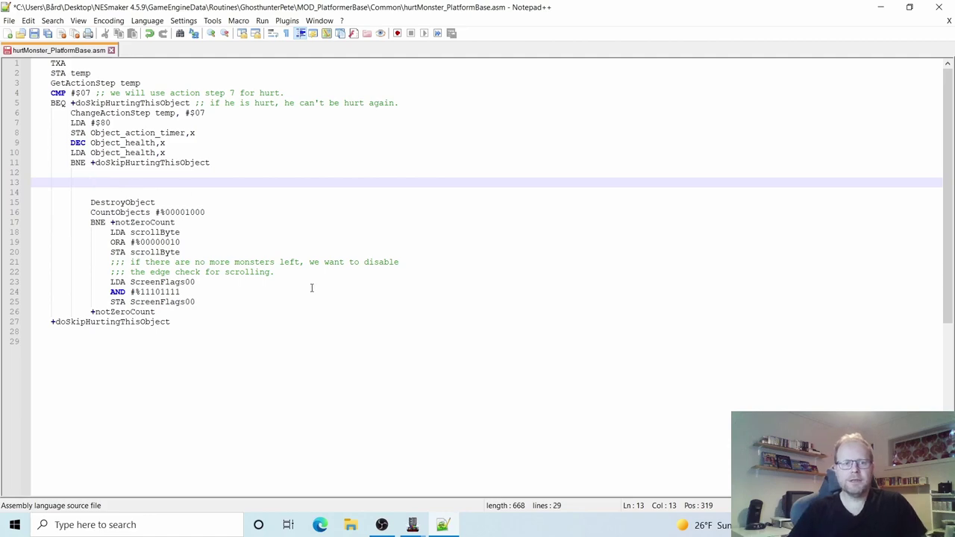
Step: Switch to NESmaker, open the stopMoving.asm input script and look up the arguments of the CreateObjectOnScreen macro
click(412, 525)
click(535, 433)
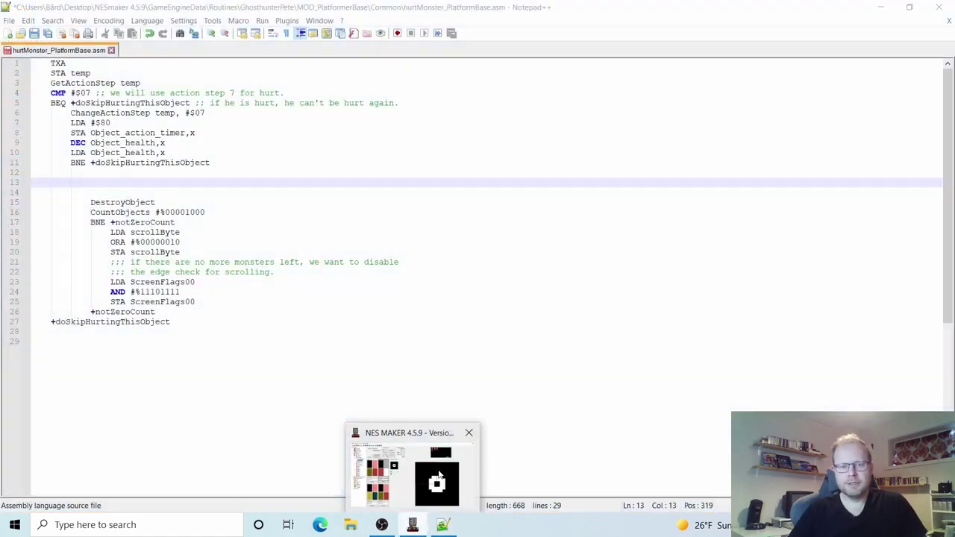
click(403, 477)
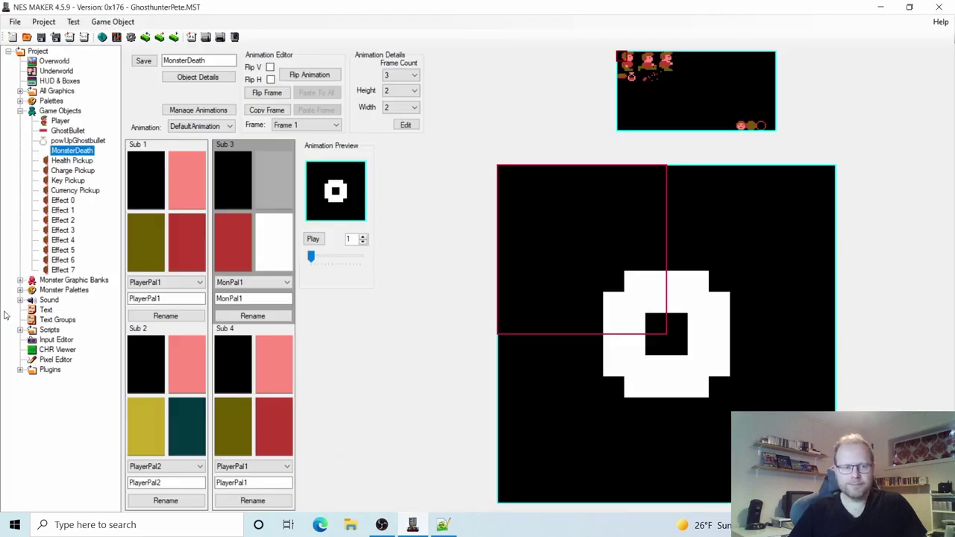
click(21, 330)
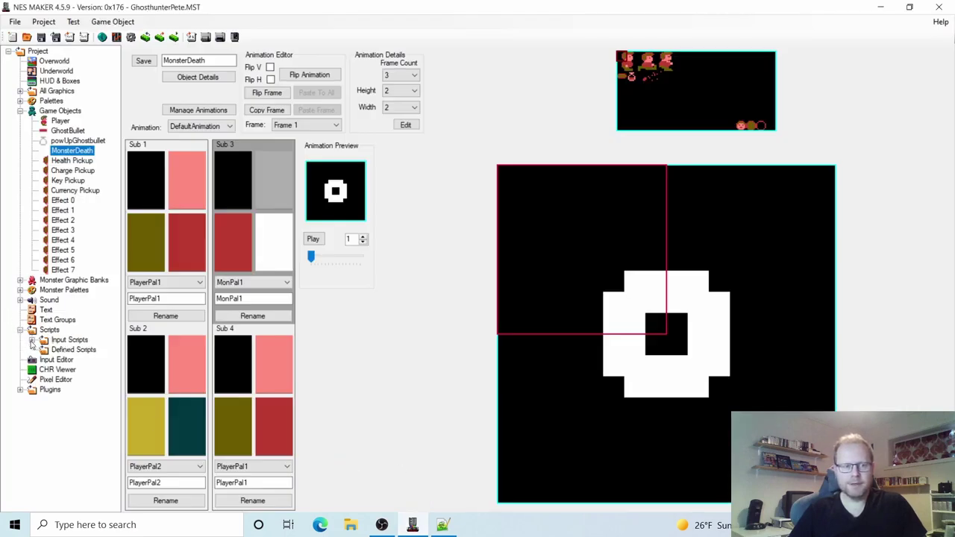
click(33, 340)
click(85, 369)
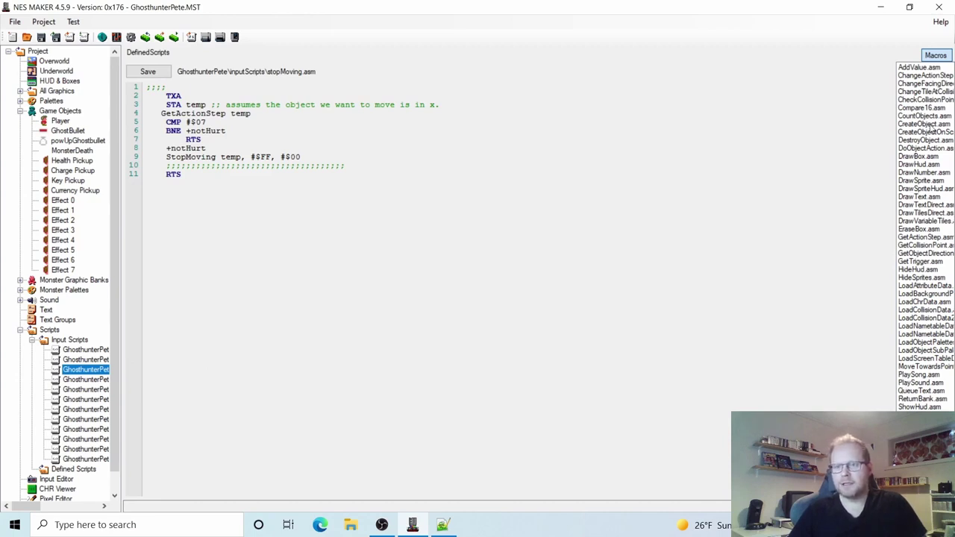
click(925, 132)
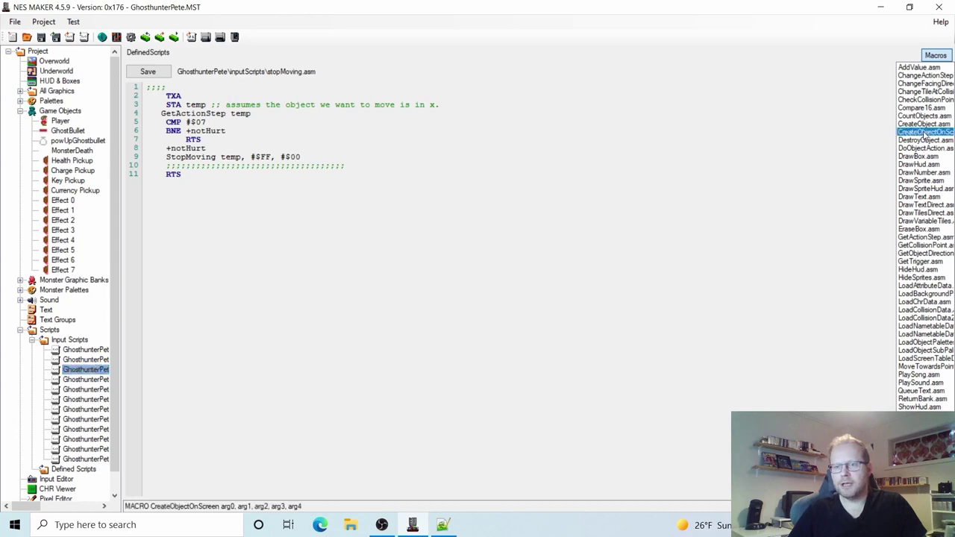
drag(454, 500, 424, 277)
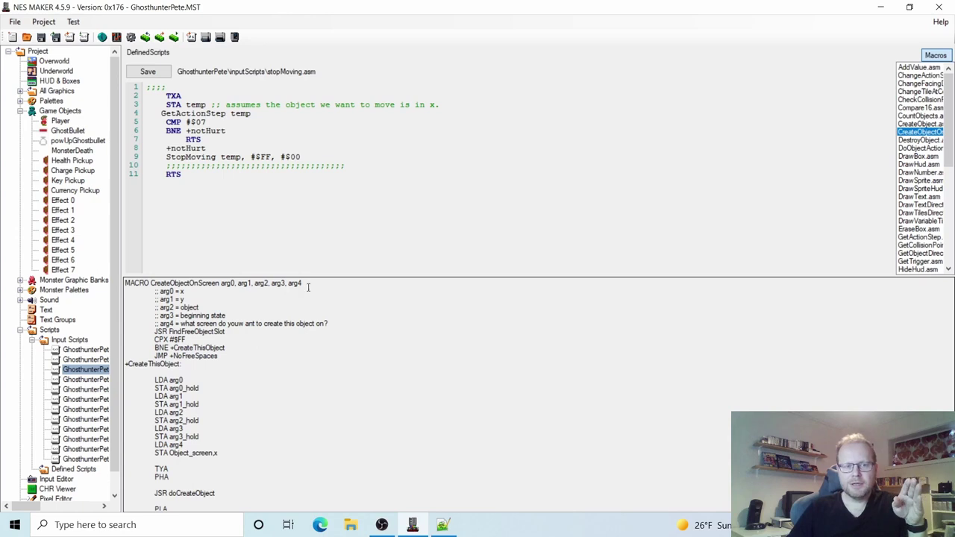
drag(316, 274, 306, 481)
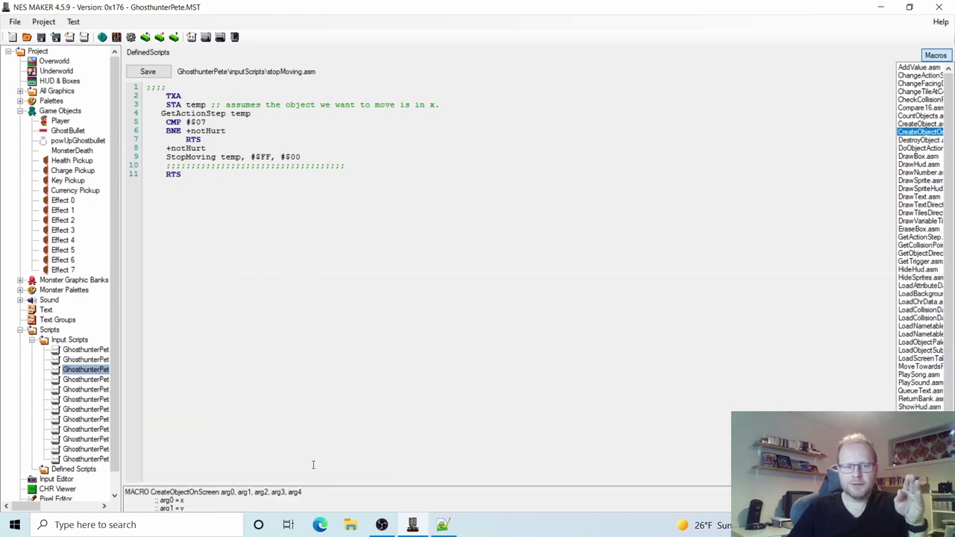
Step: Open the shootProjectile_scrolling_SuperAmmo.asm input script and examine its CreateObjectOnScreen call and the code that prepares the call's arguments
click(93, 410)
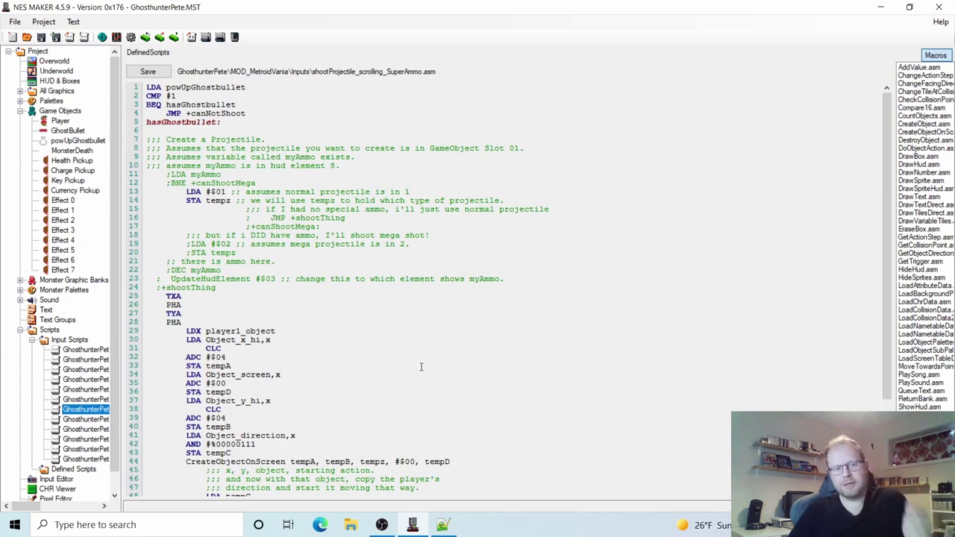
scroll(366, 371, down, 3)
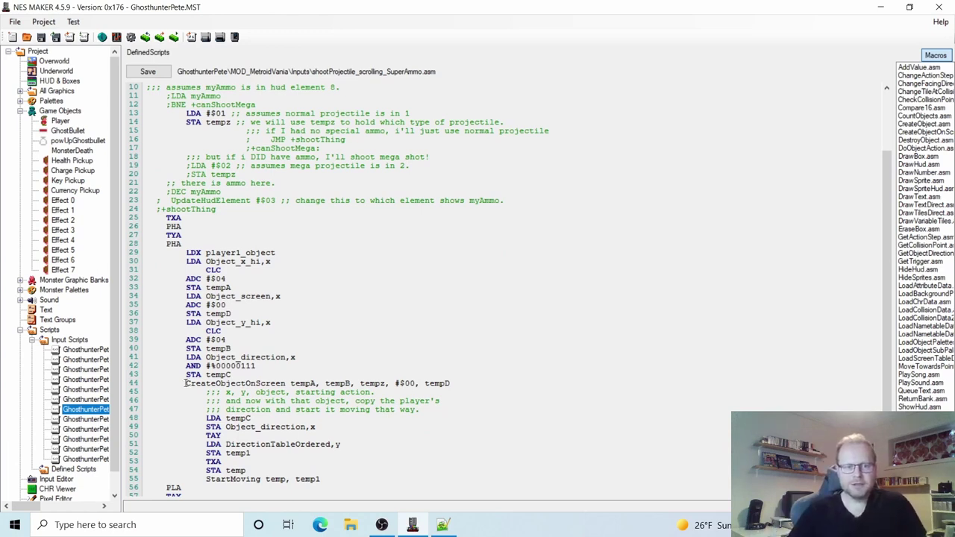
drag(185, 382, 463, 382)
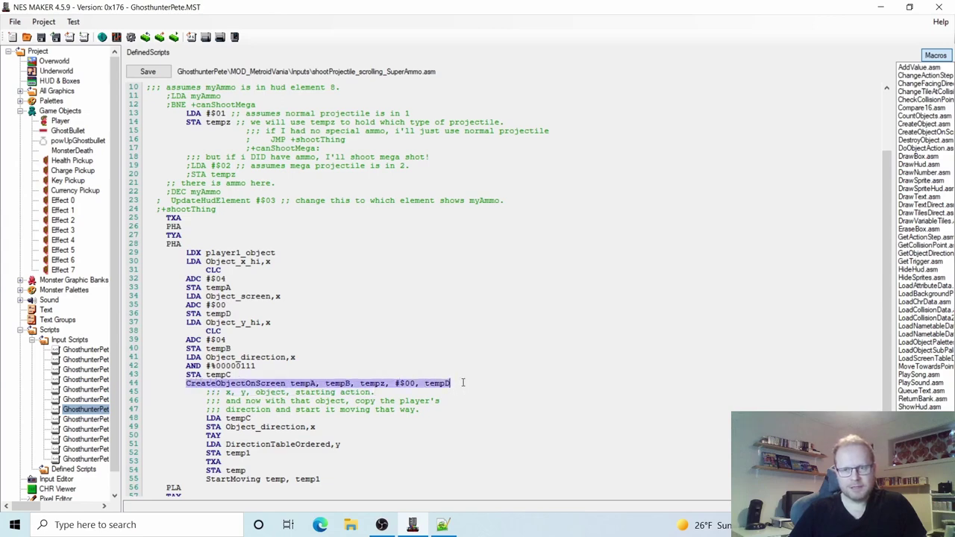
scroll(499, 340, up, 3)
scroll(501, 358, down, 5)
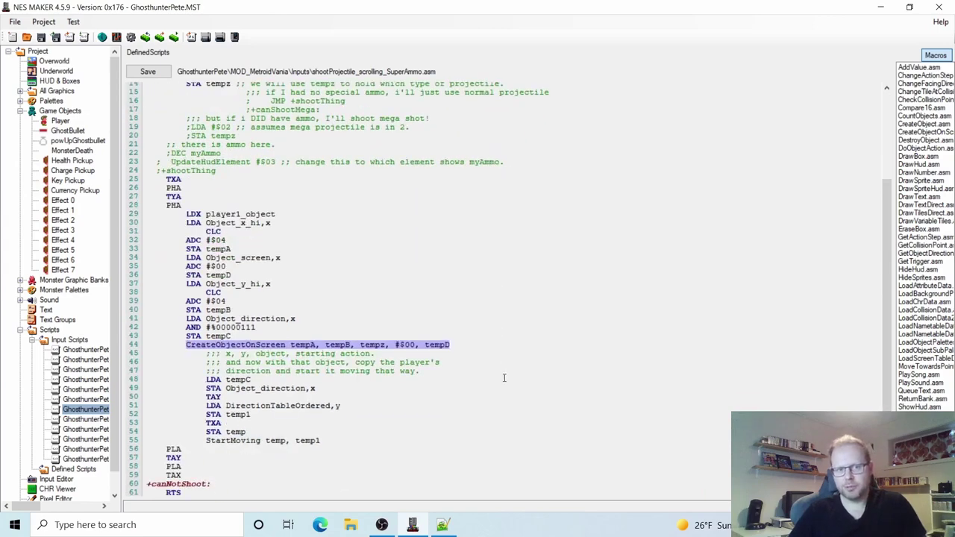
scroll(504, 379, up, 4)
scroll(506, 382, down, 4)
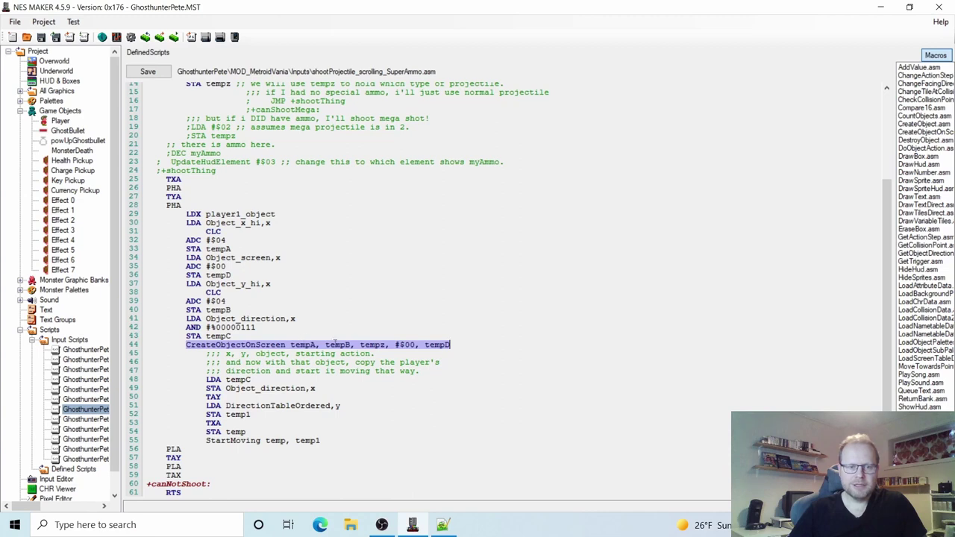
click(470, 348)
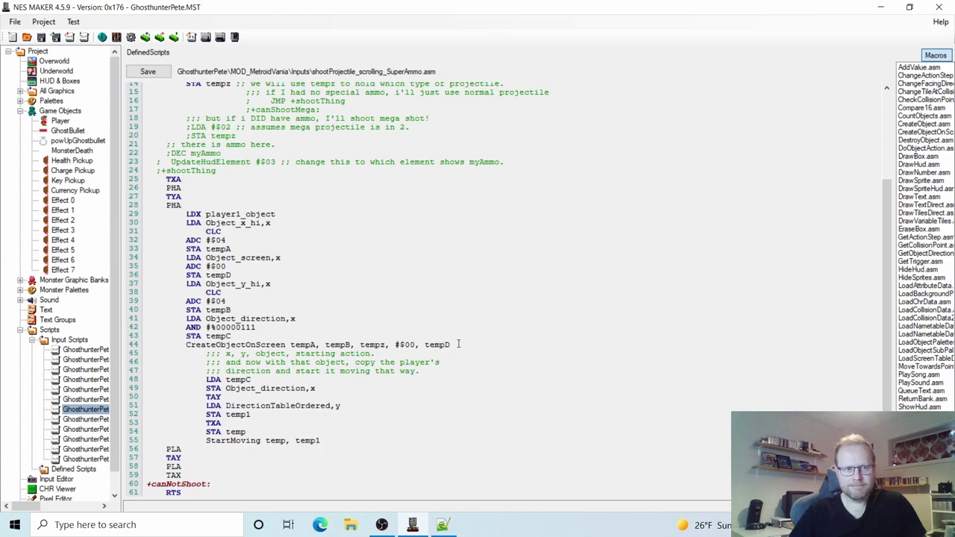
Step: Copy the code from LDA Object_x_hi,x through CreateObjectOnScreen in NESmaker's projectile script into the blank line above DestroyObject in hurtMonster_PlatformBase.asm in Notepad++
click(443, 525)
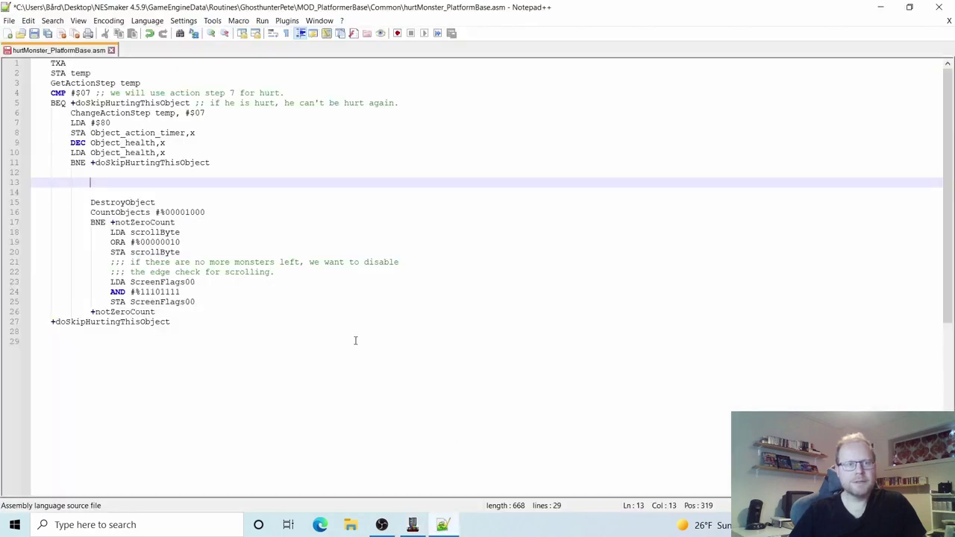
click(413, 525)
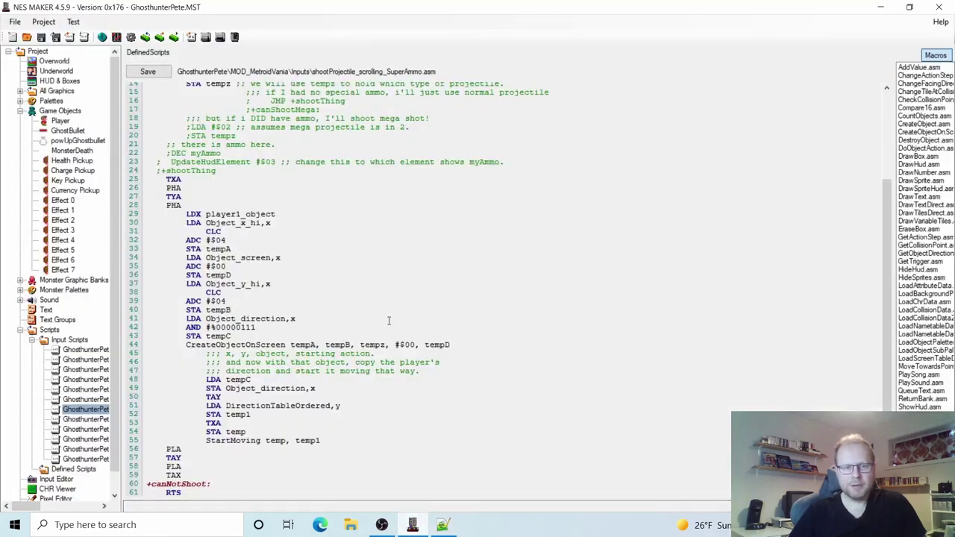
drag(298, 333, 125, 229)
key(ctrl+c)
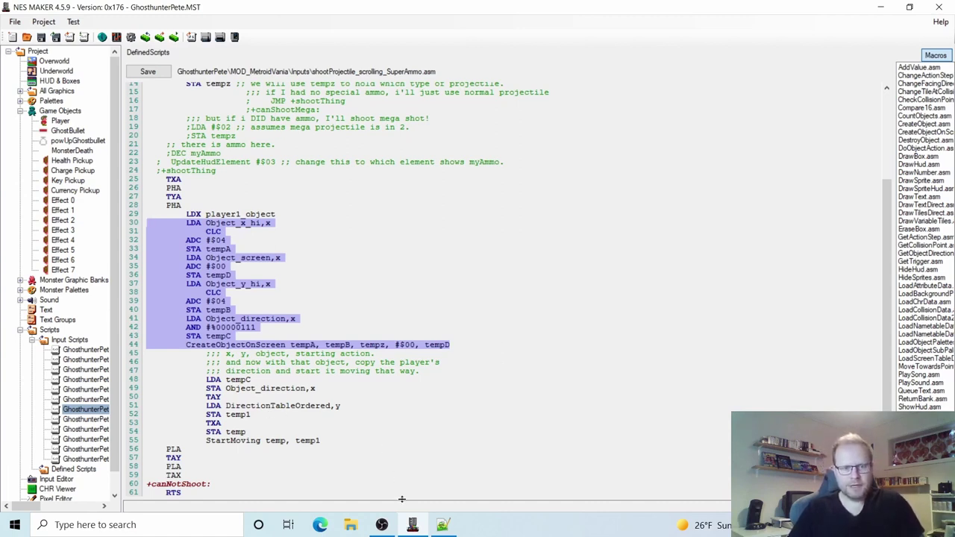
click(441, 525)
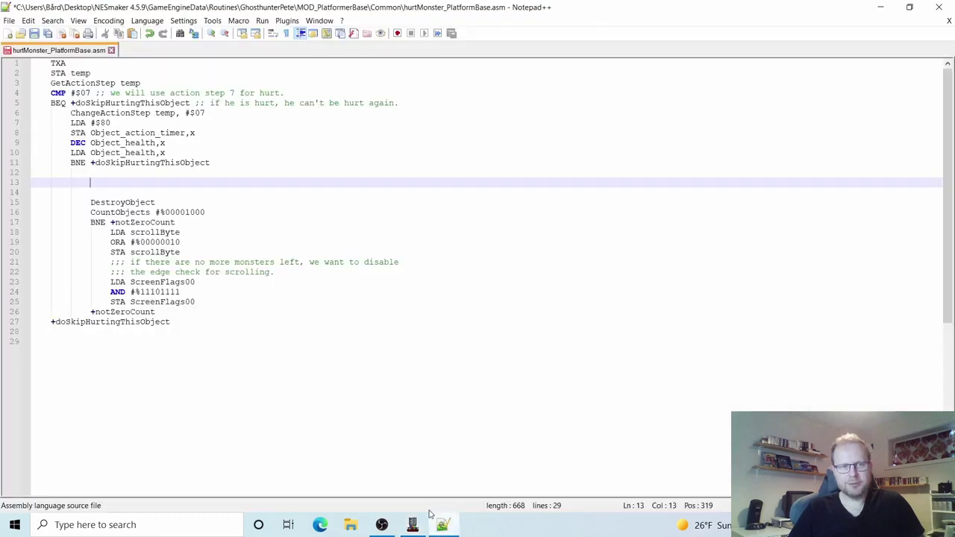
key(ctrl+v)
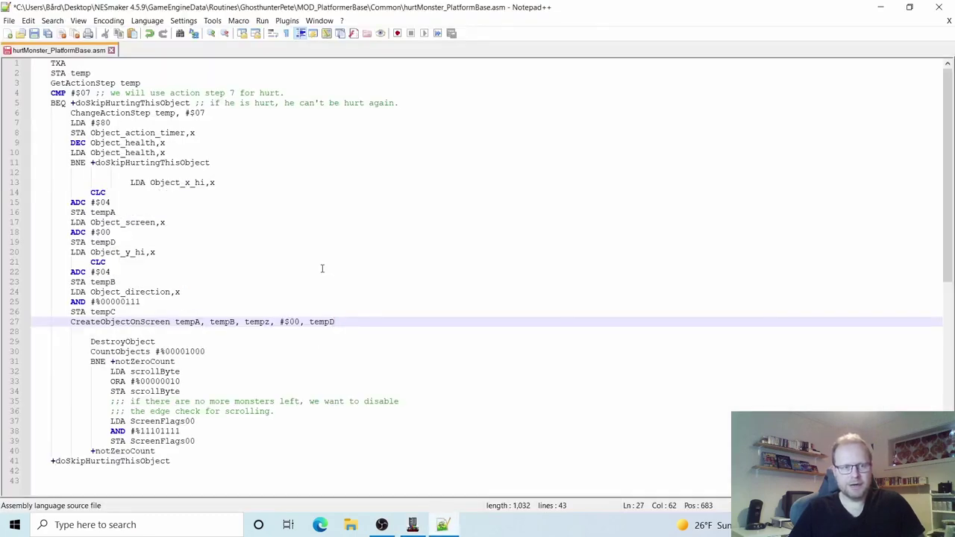
Step: Correct the indentation of the pasted block so its first line and the lines from ADC #$04 onward align with DestroyObject
shift+click(65, 202)
key(Tab)
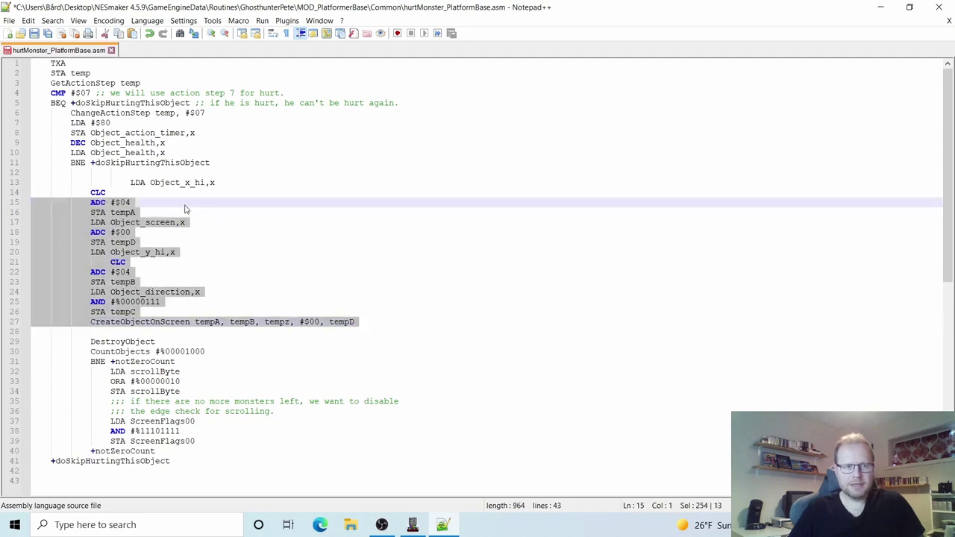
click(131, 182)
key(BackSpace)
key(BackSpace)
key(BackSpace)
key(BackSpace)
key(BackSpace)
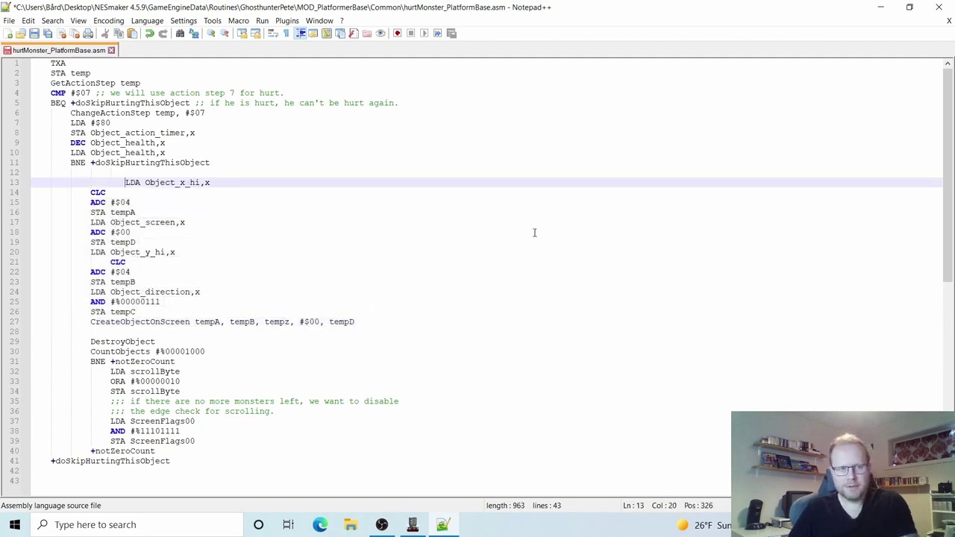
key(BackSpace)
key(BackSpace)
key(BackSpace)
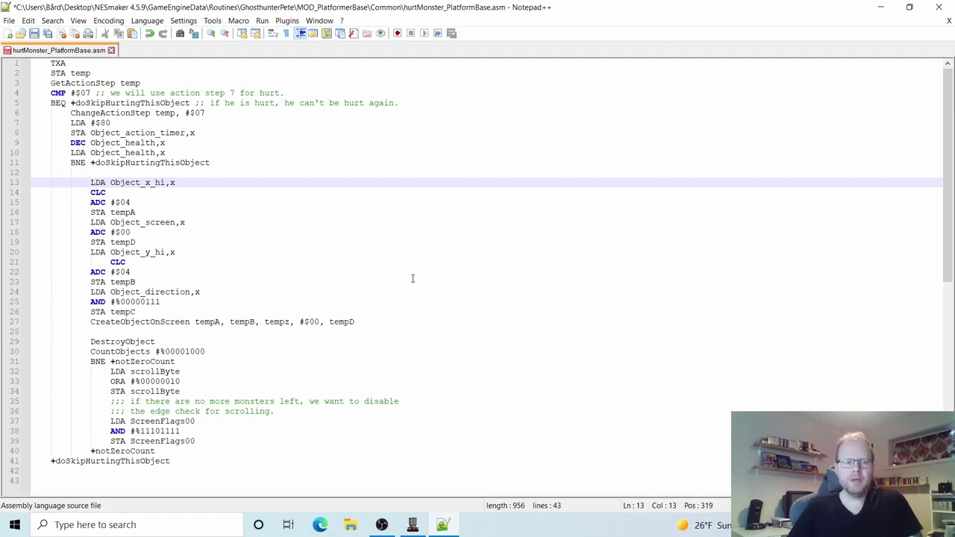
Step: Switch to NESmaker and examine the original CreateObjectOnScreen call and the LDX player1_object line in the projectile script
click(421, 528)
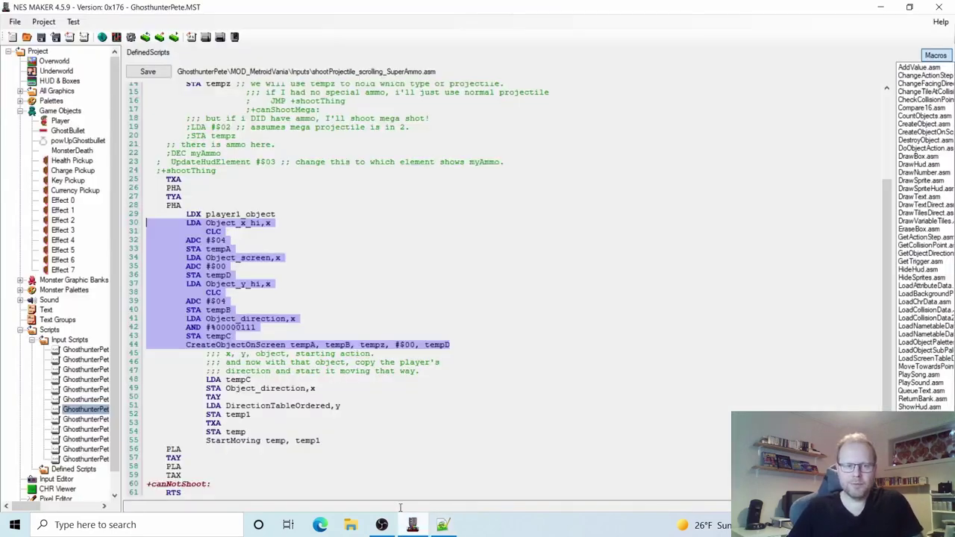
click(477, 343)
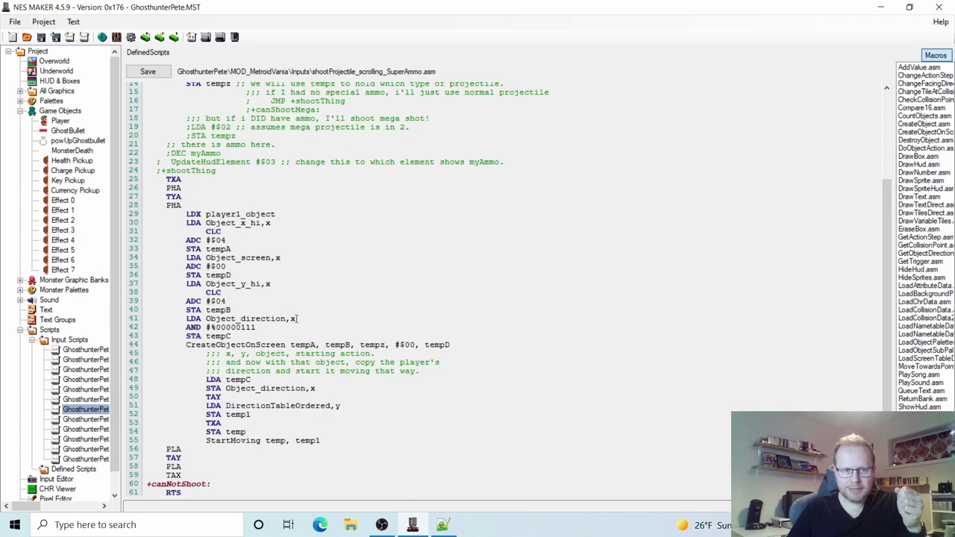
click(340, 347)
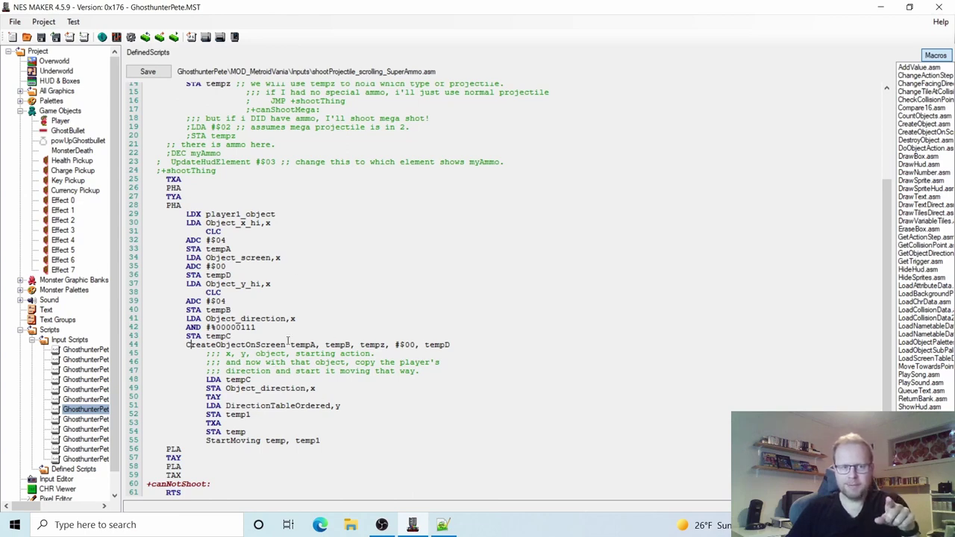
click(278, 214)
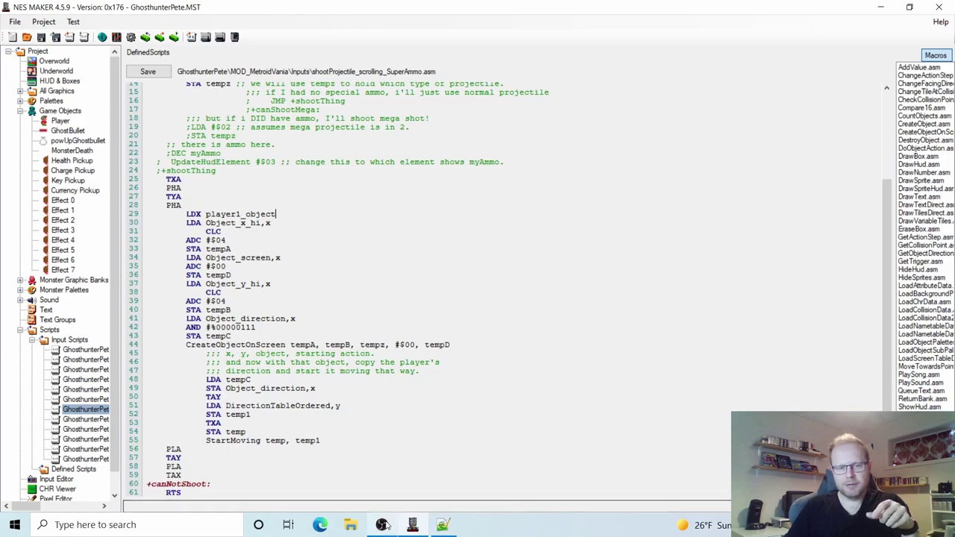
Step: Switch to Notepad++ and remove the tempz object argument from the pasted CreateObjectOnScreen call
click(442, 525)
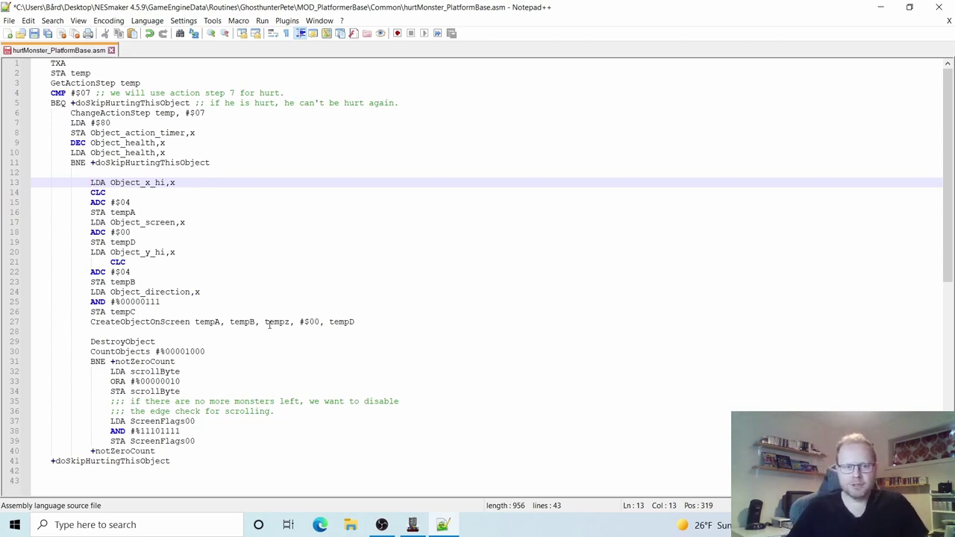
click(206, 321)
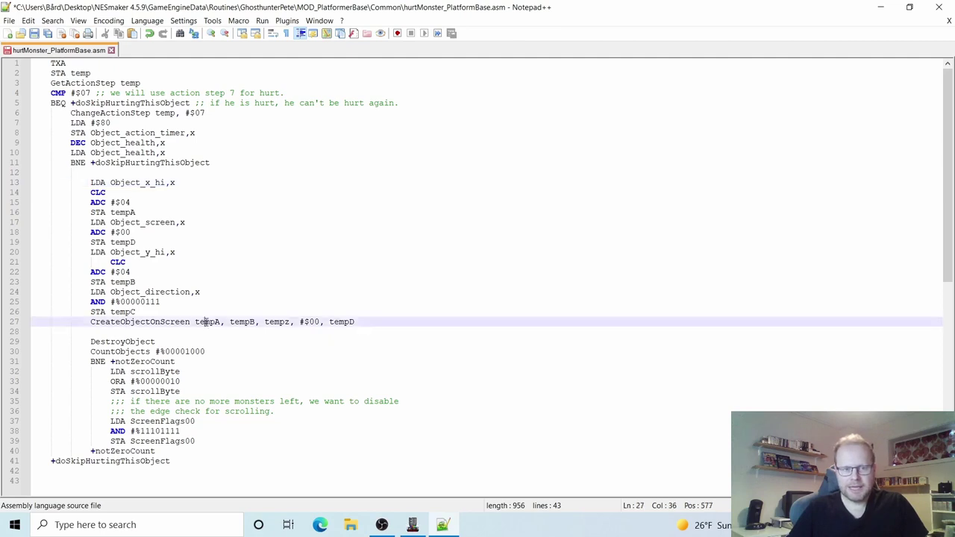
click(250, 322)
click(267, 321)
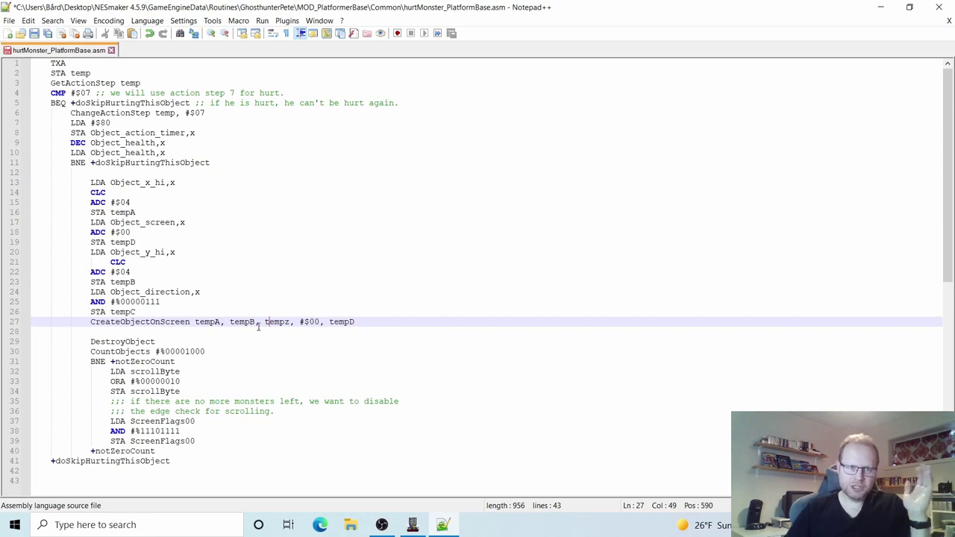
drag(265, 321, 290, 322)
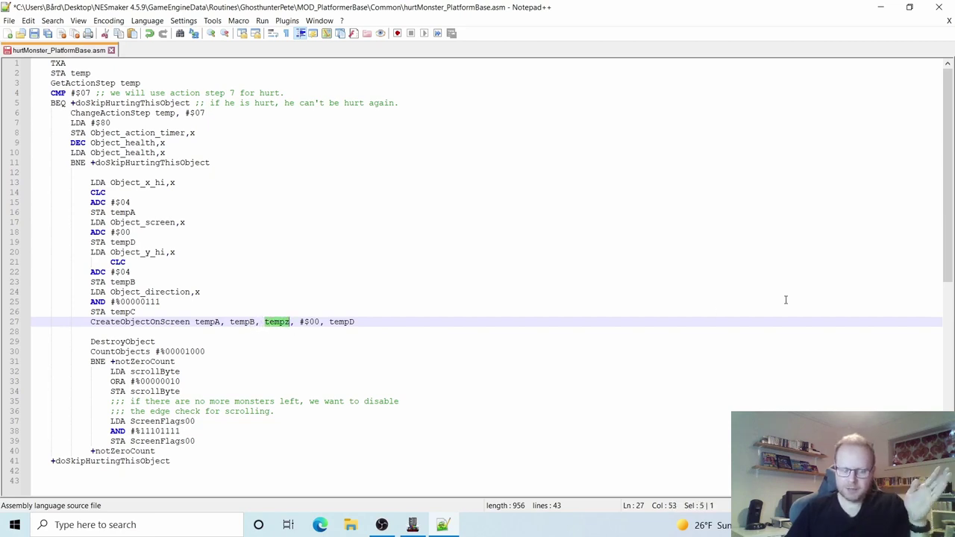
key(Delete)
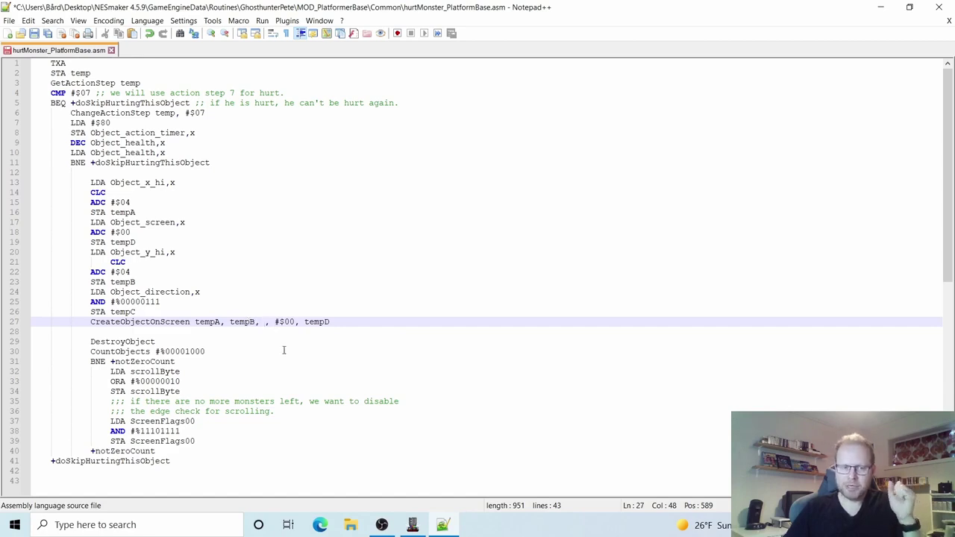
Step: Check MonsterDeath's position among the game objects in NESmaker and enter #$03 as the object argument of CreateObjectOnScreen in Notepad++
mouse_move(413, 524)
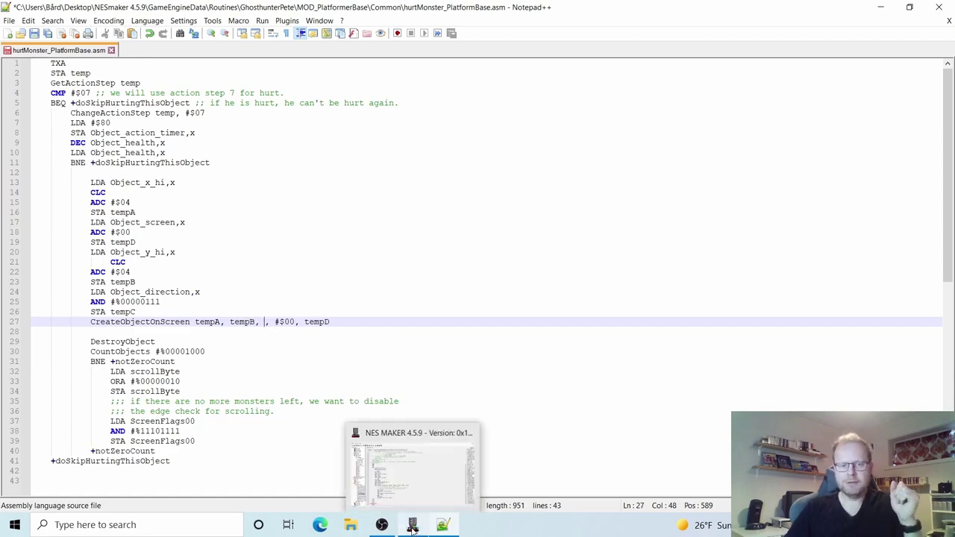
click(438, 490)
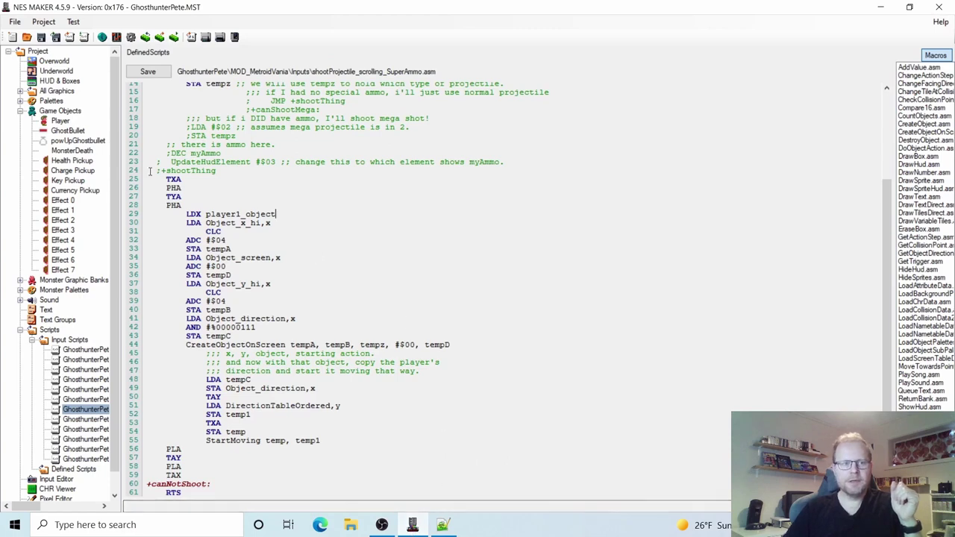
click(62, 123)
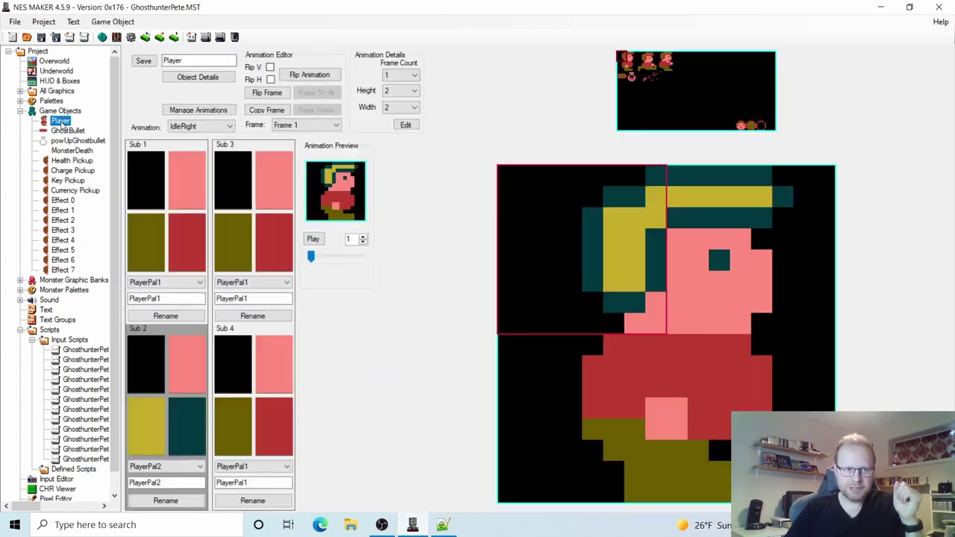
click(73, 141)
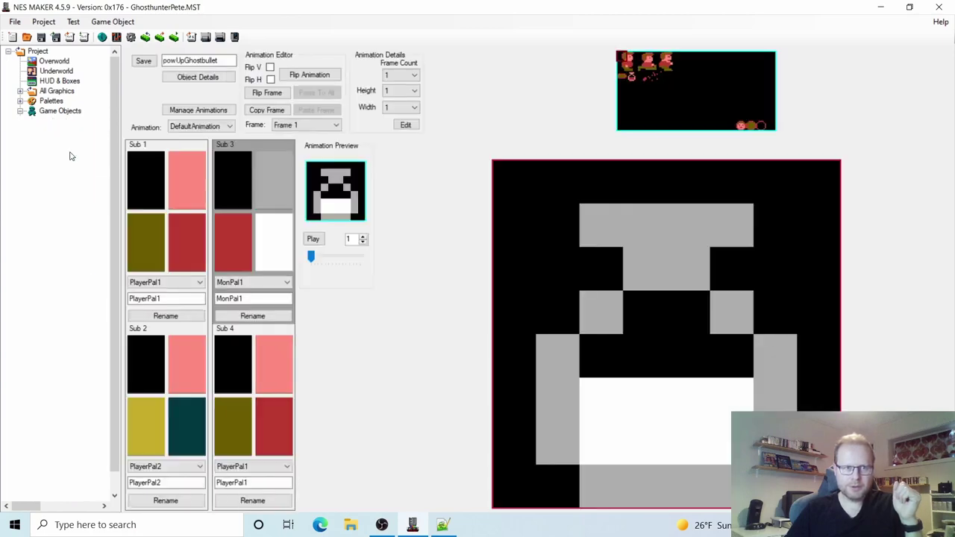
click(71, 153)
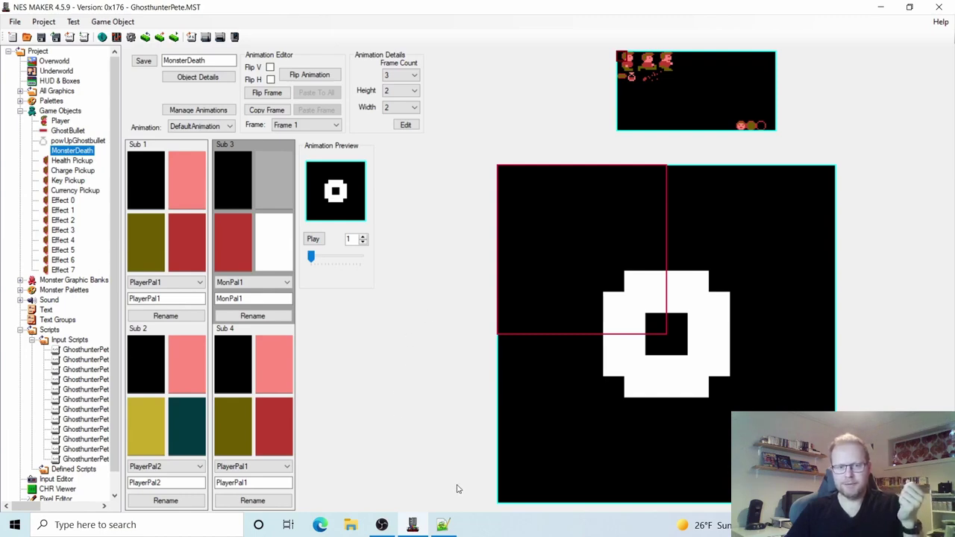
click(444, 525)
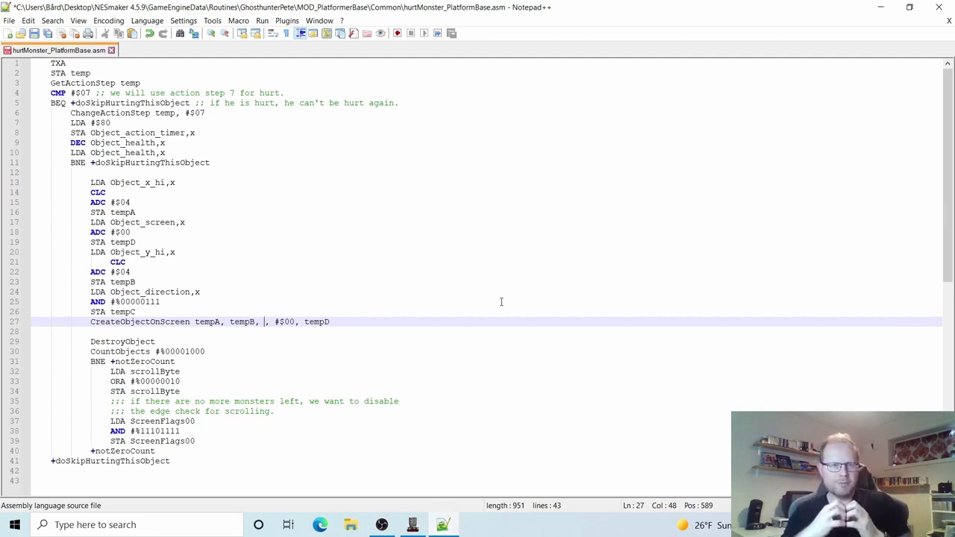
text(#)
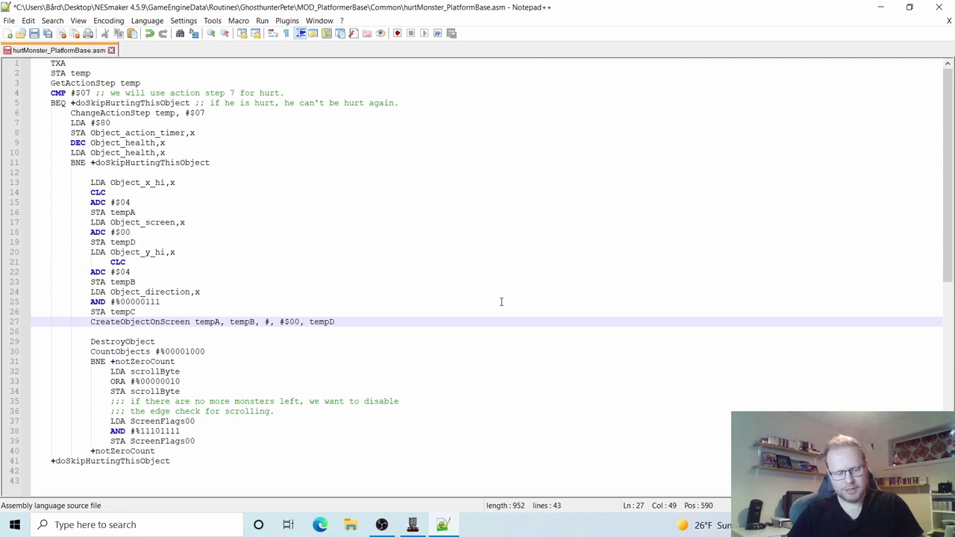
text($)
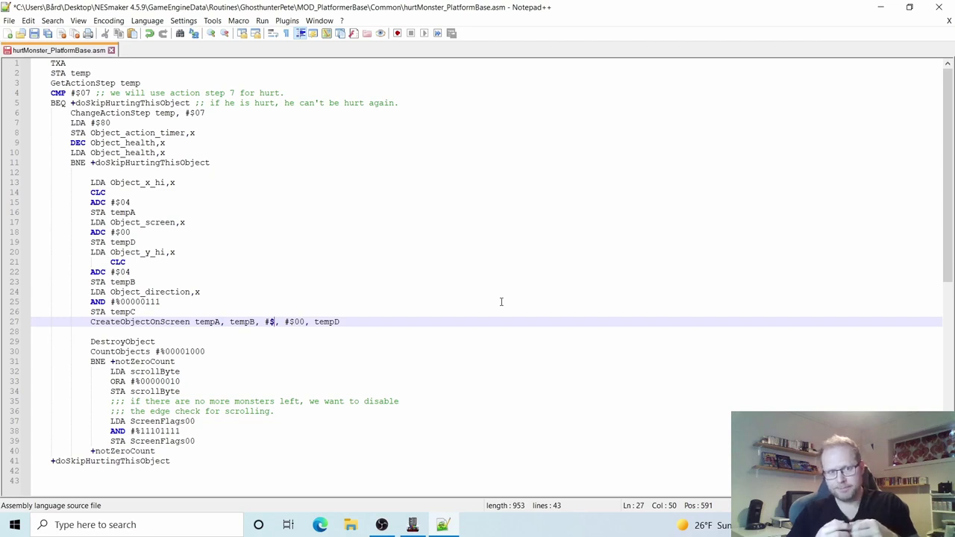
text(03)
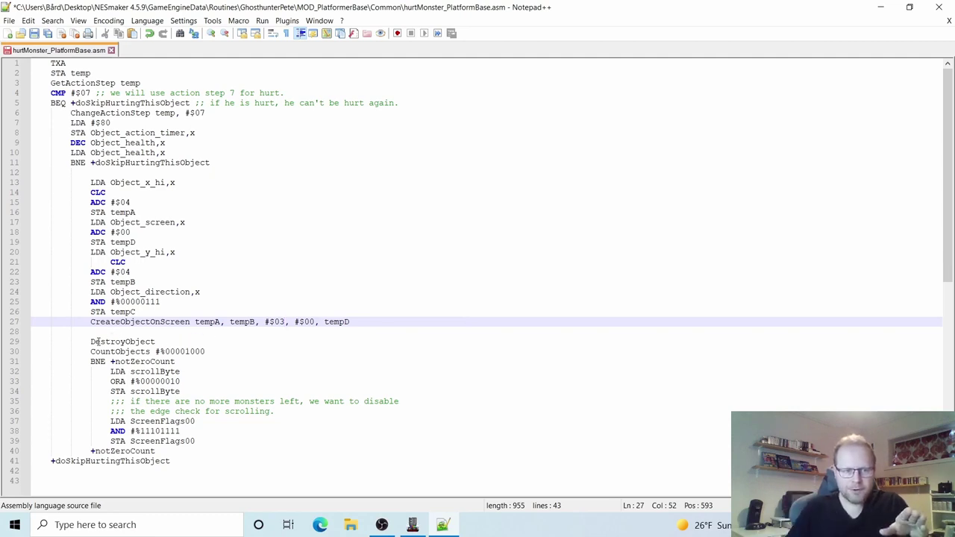
Step: Review the inserted object-creation block above DestroyObject and save hurtMonster_PlatformBase.asm
click(165, 341)
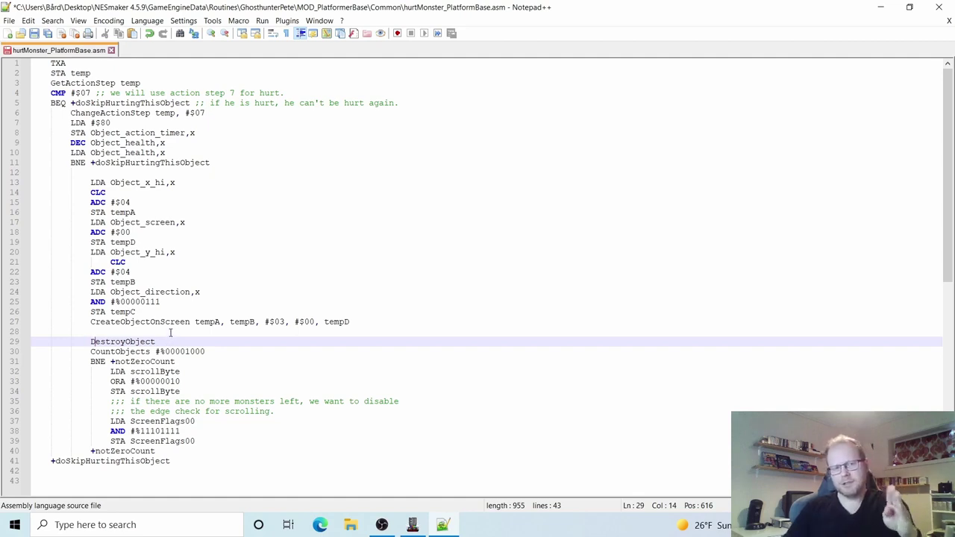
click(160, 331)
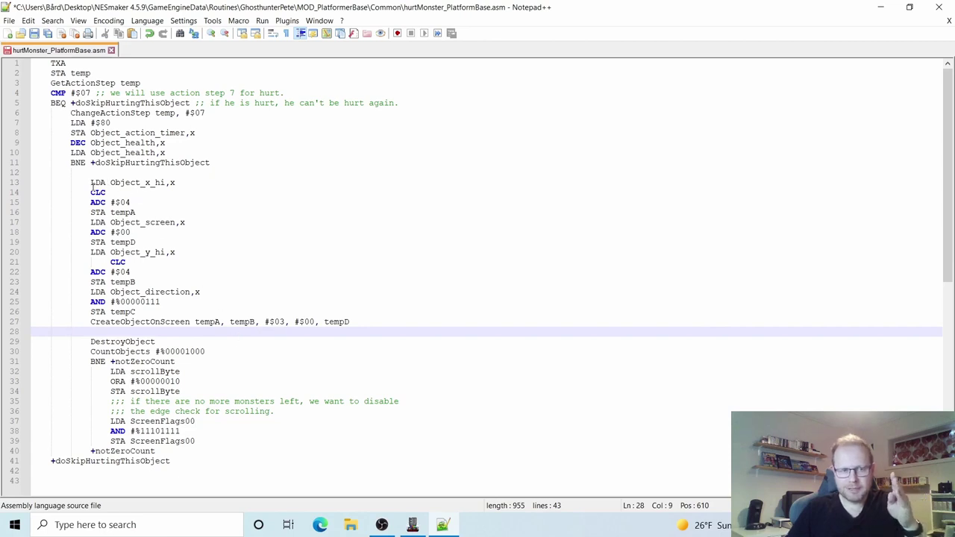
drag(91, 183, 363, 323)
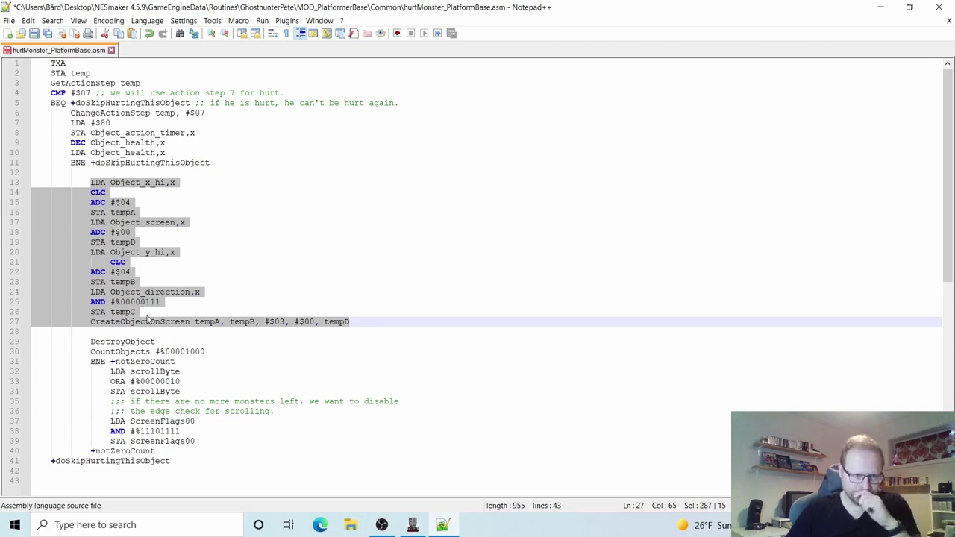
click(284, 322)
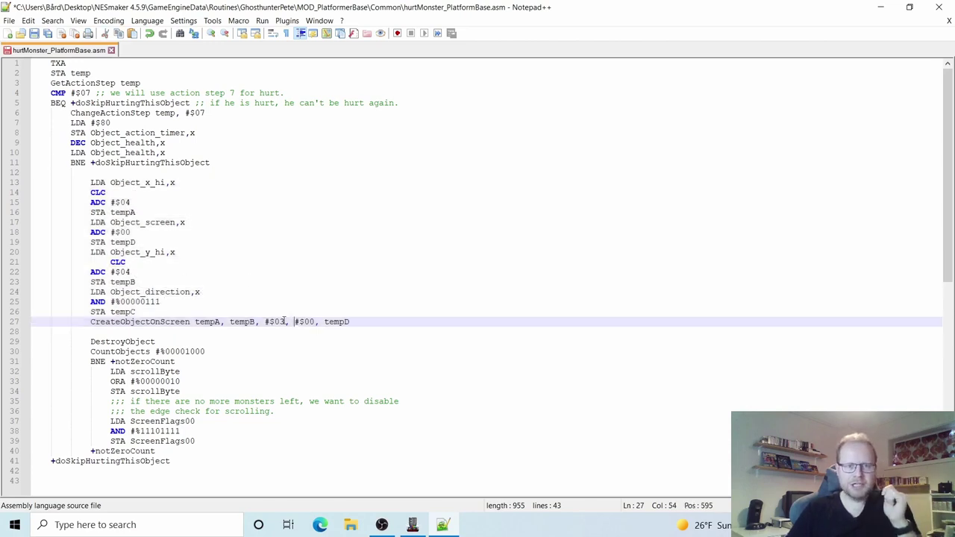
click(278, 321)
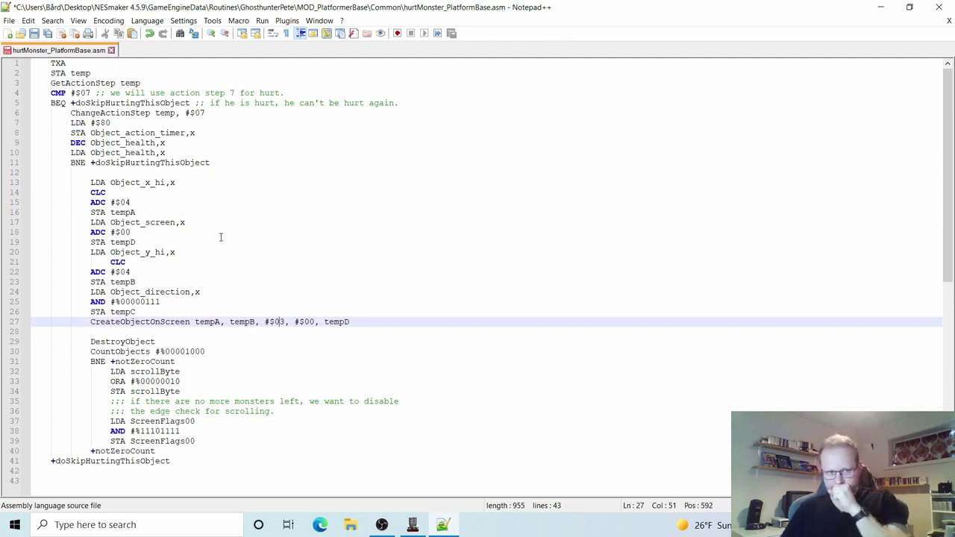
click(34, 35)
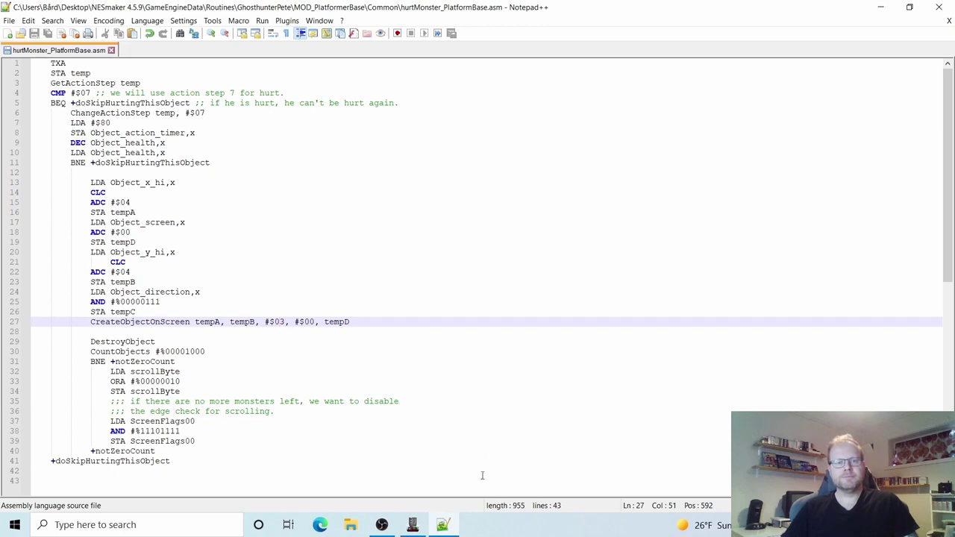
Step: Switch to NESmaker, export and test the game, read the compiler output and close it
click(412, 526)
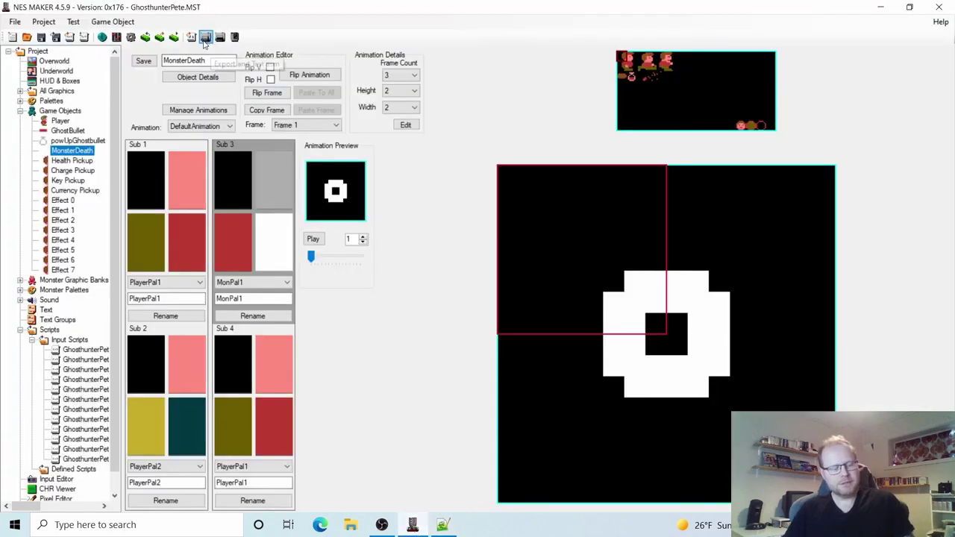
click(205, 37)
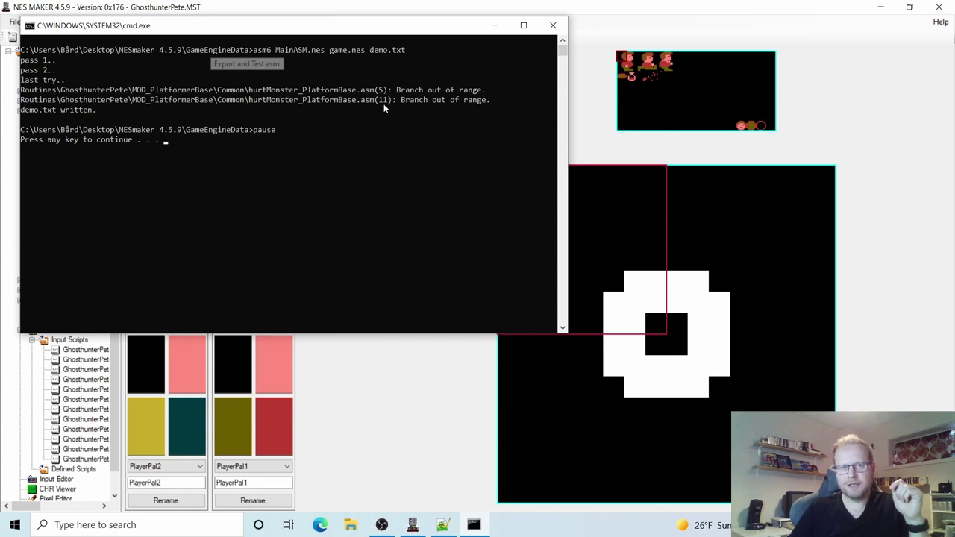
key(Return)
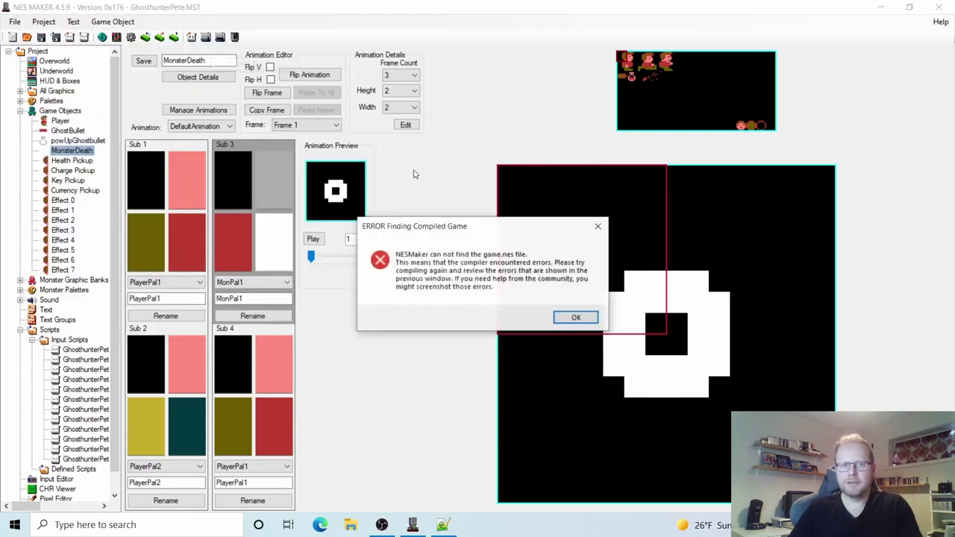
Step: Dismiss the compile error, switch to Notepad++ and trace the BEQ and BNE branches to the +doSkipHurtingThisObject label
click(576, 318)
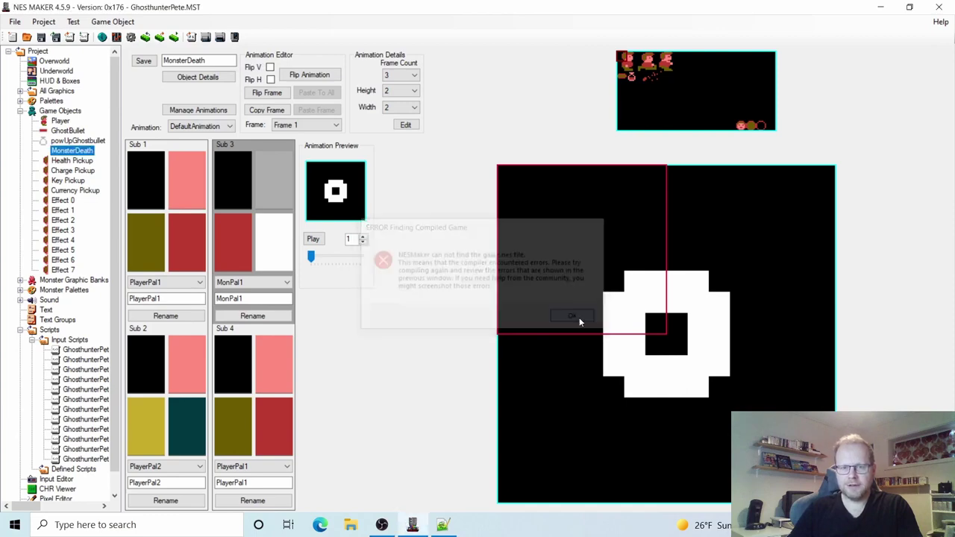
click(444, 525)
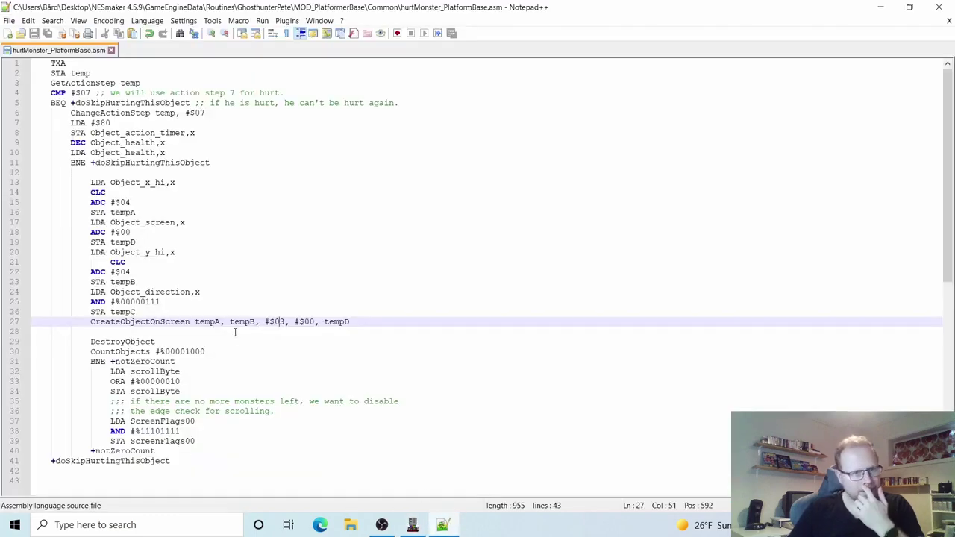
click(64, 103)
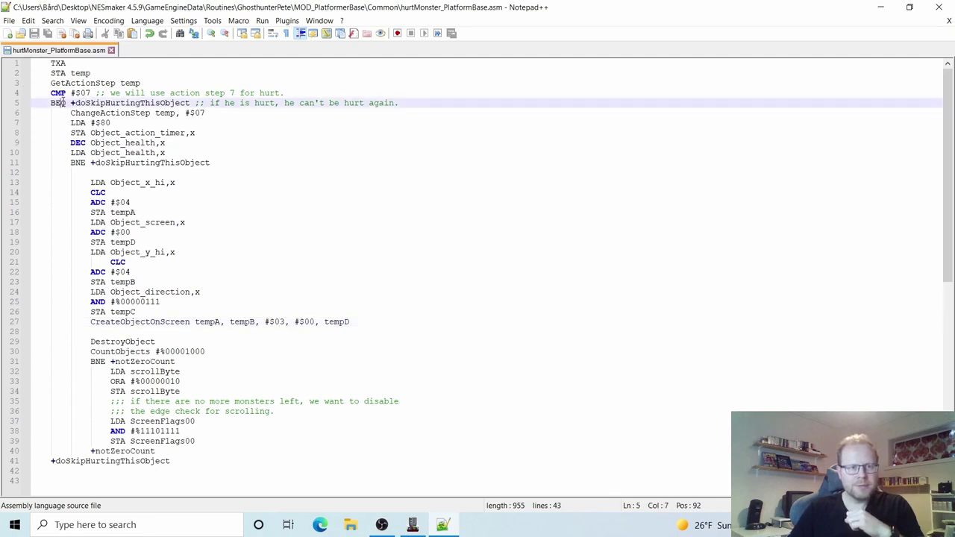
click(99, 162)
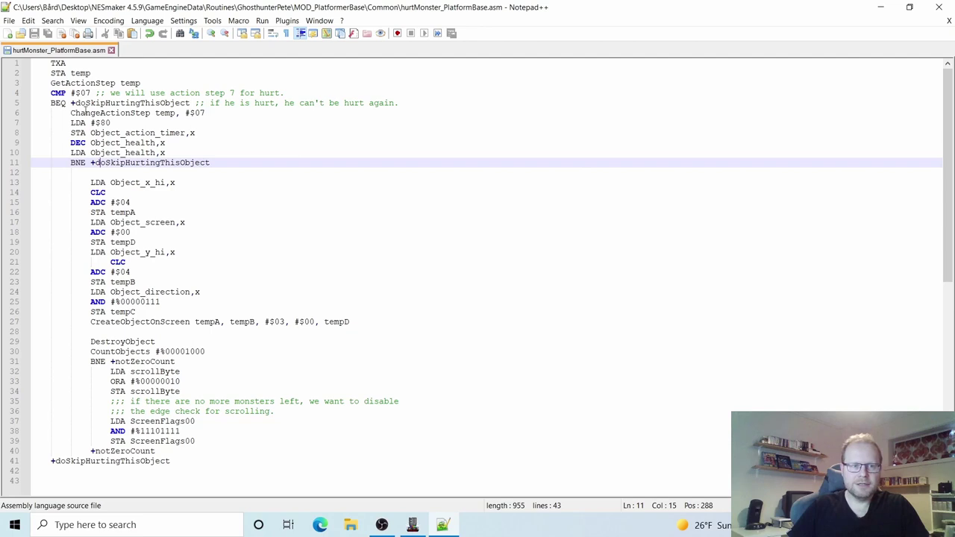
click(74, 103)
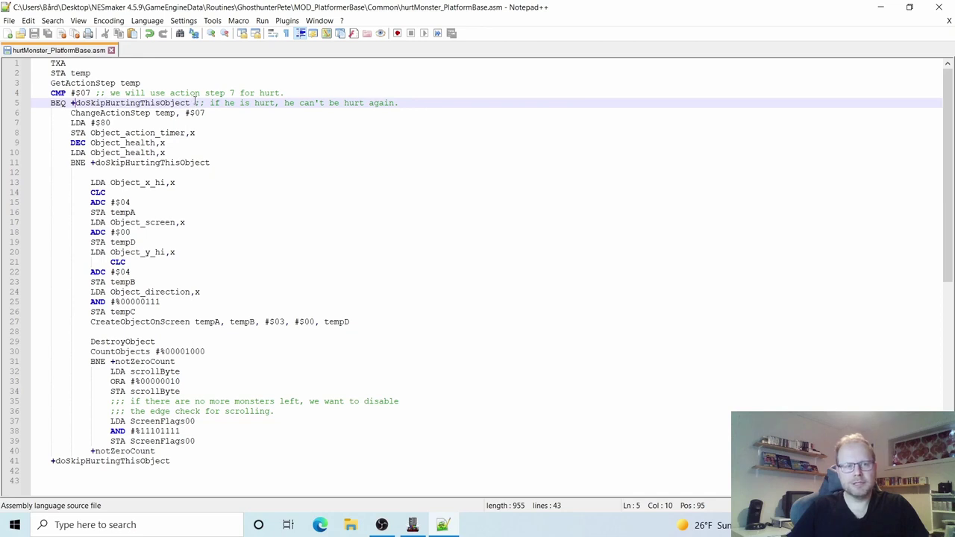
click(179, 462)
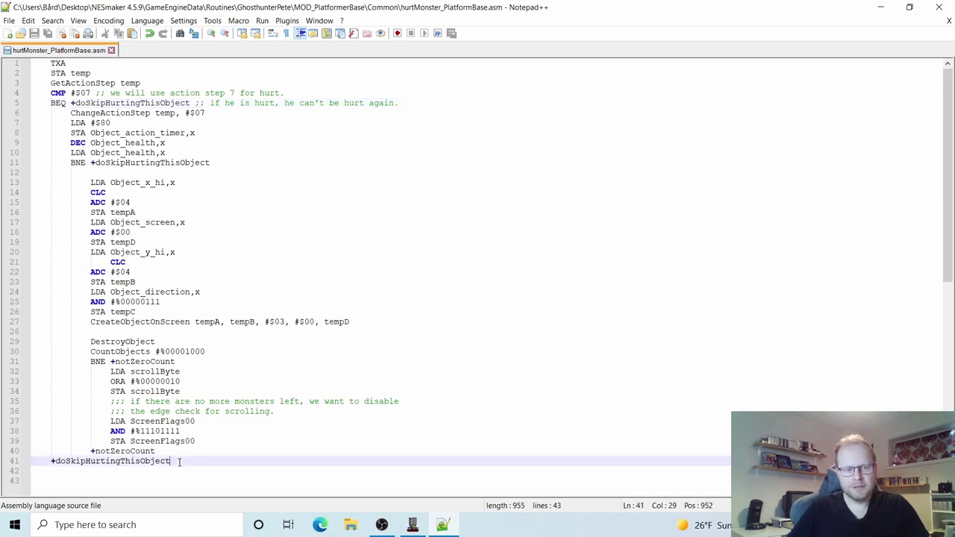
Step: Insert the label +doNotSkipHurtingThisObject: on its own line directly above ChangeActionStep, leaving a blank line after the BEQ branch
click(417, 103)
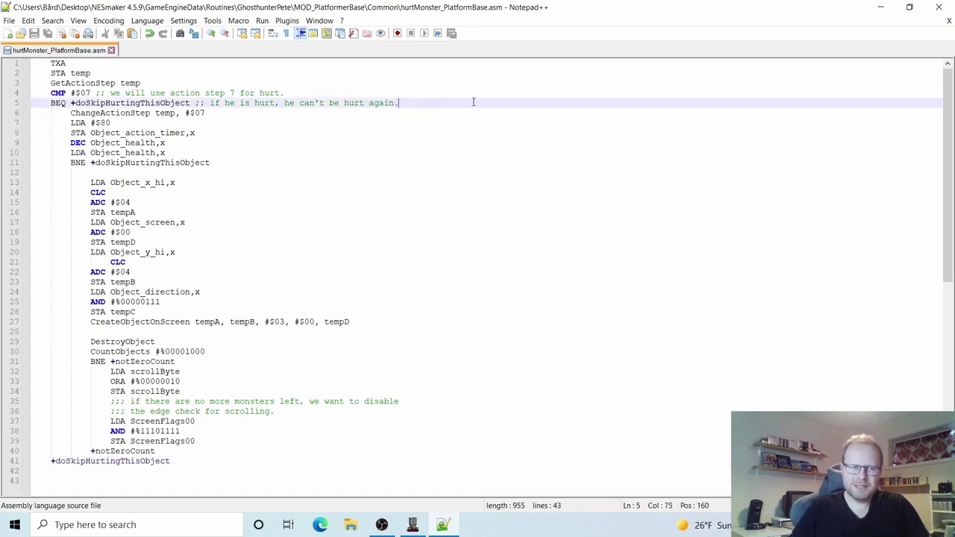
key(Return)
key(Return)
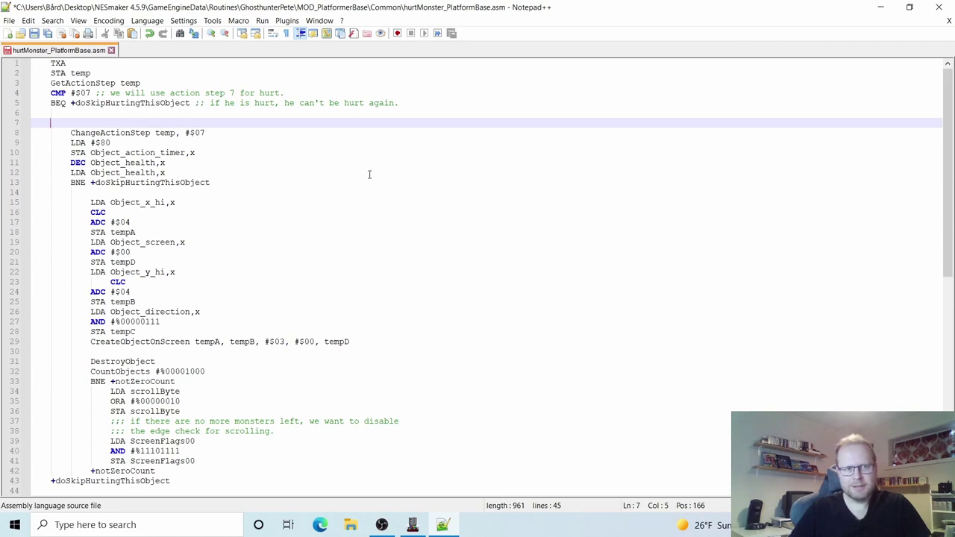
key(BackSpace)
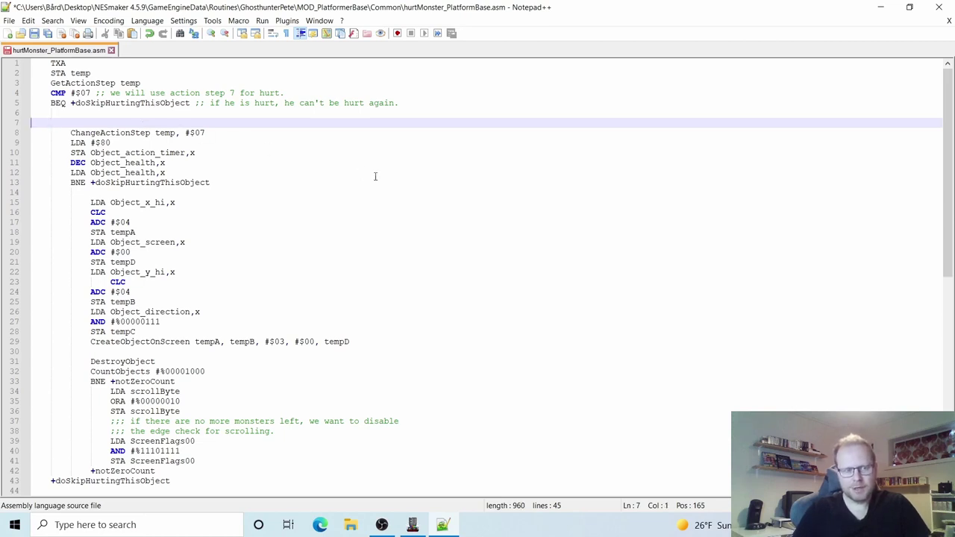
text(doN)
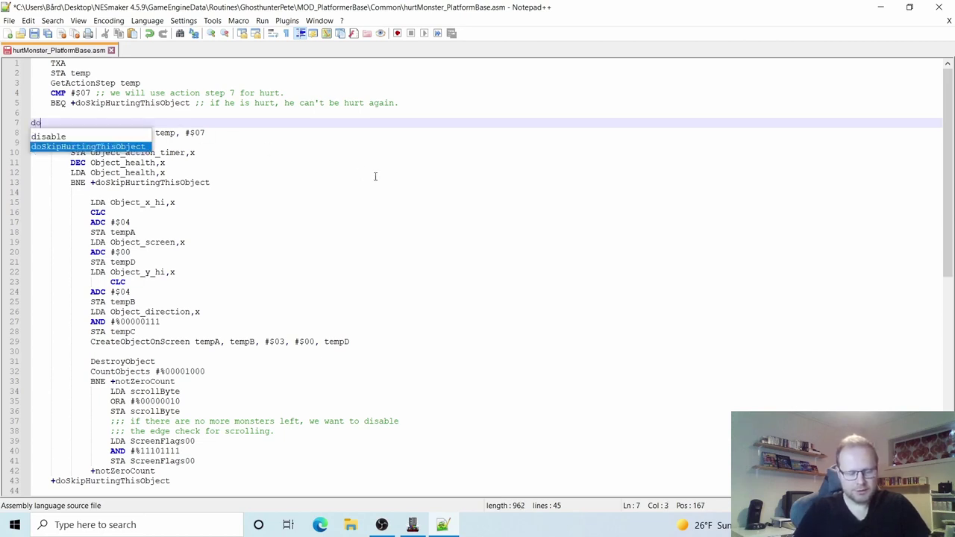
key(BackSpace)
key(BackSpace)
key(BackSpace)
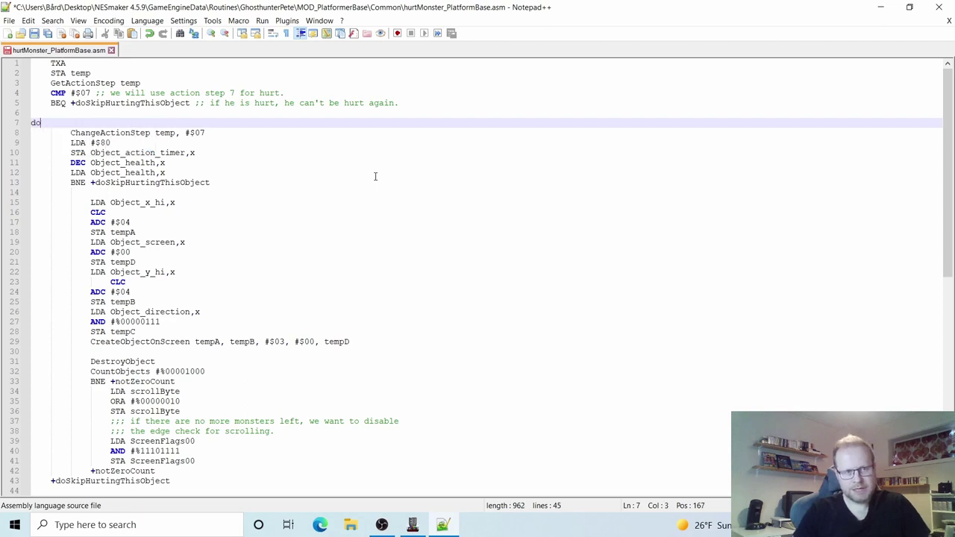
text(+)
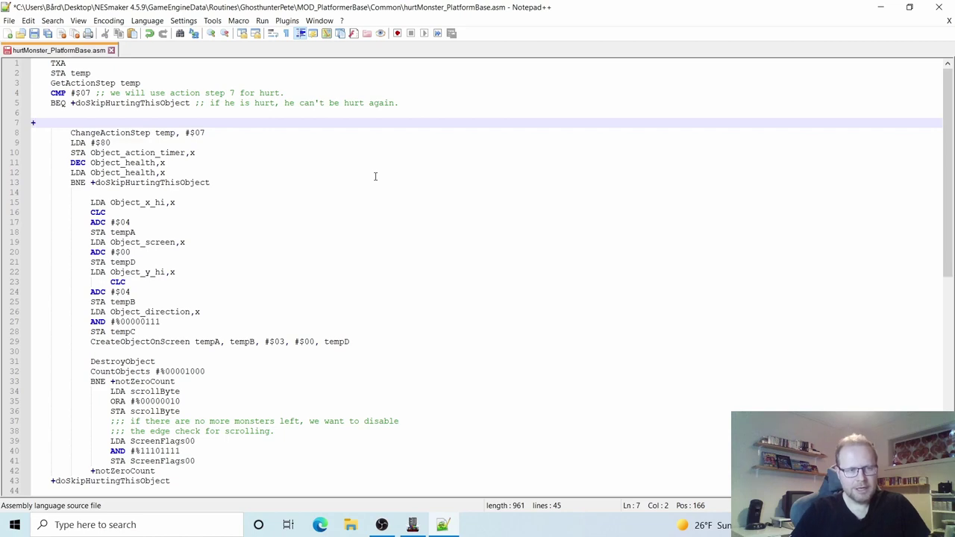
text(do)
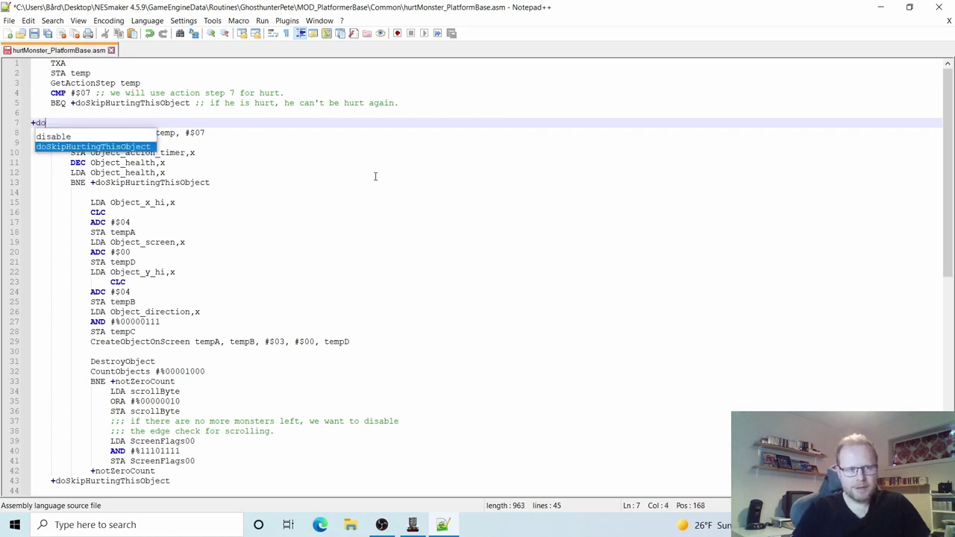
text(Not)
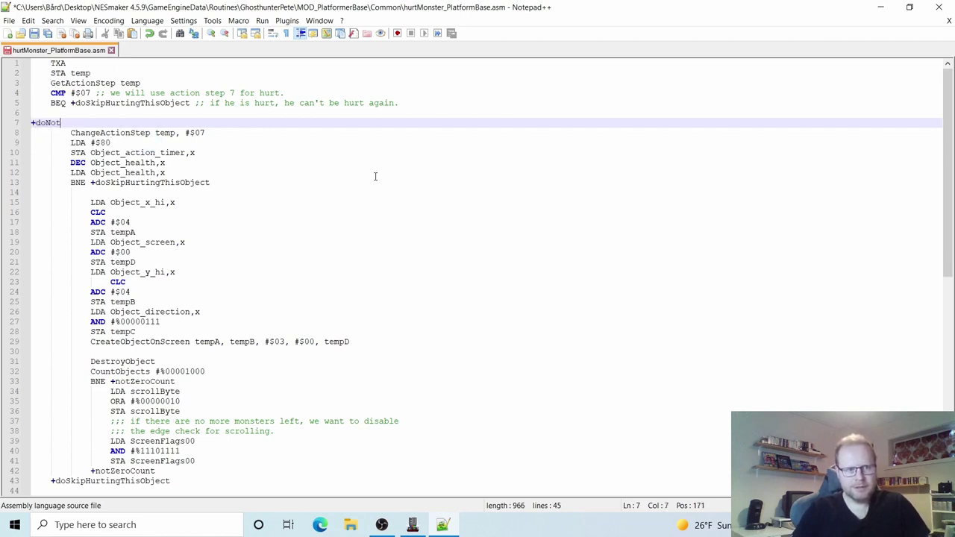
text(Skip)
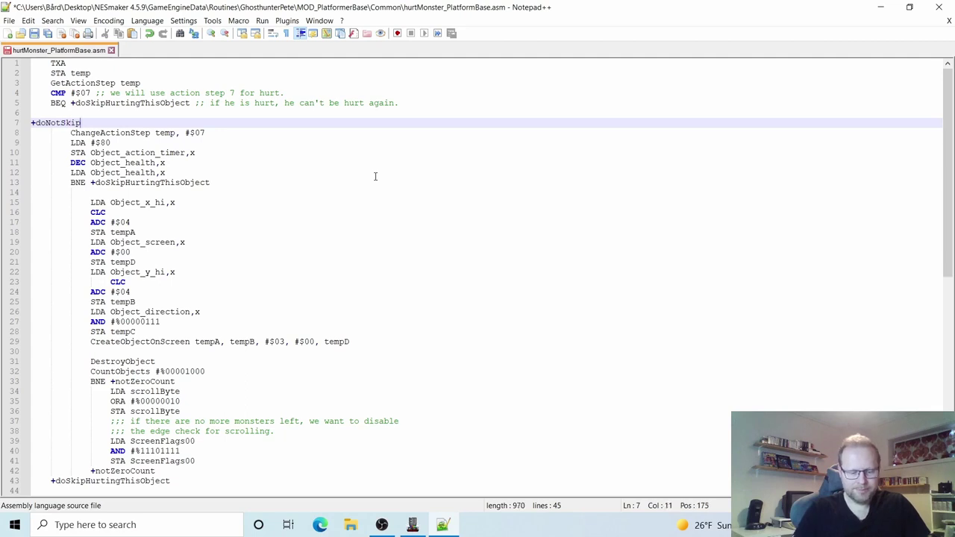
text(HurtingThisObject:)
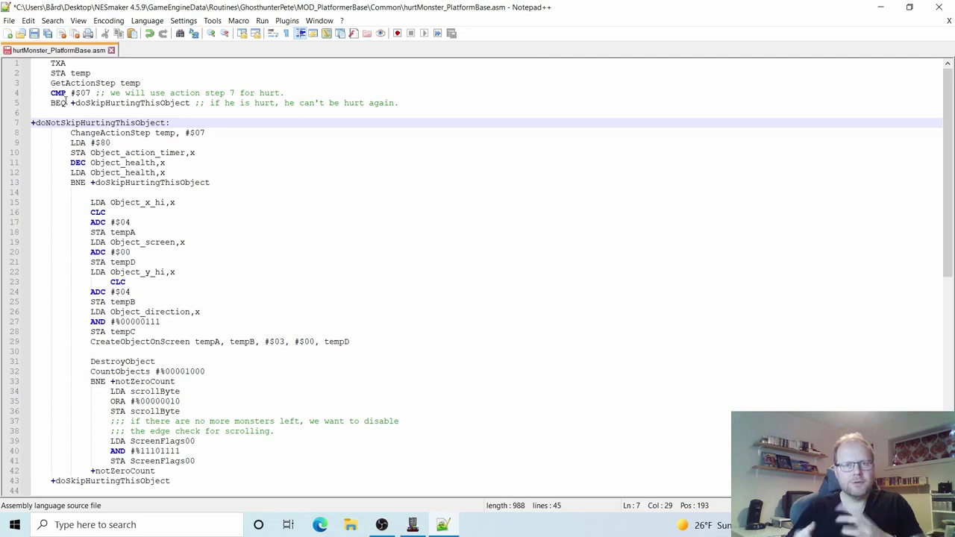
Step: Change the BEQ instruction after CMP #$07 to BNE
click(66, 102)
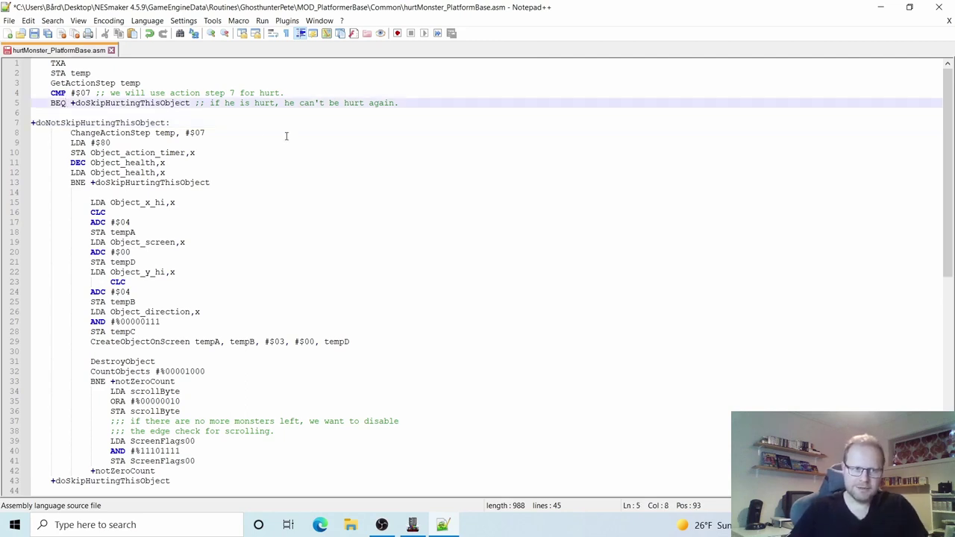
key(shift+Left)
key(shift+Left)
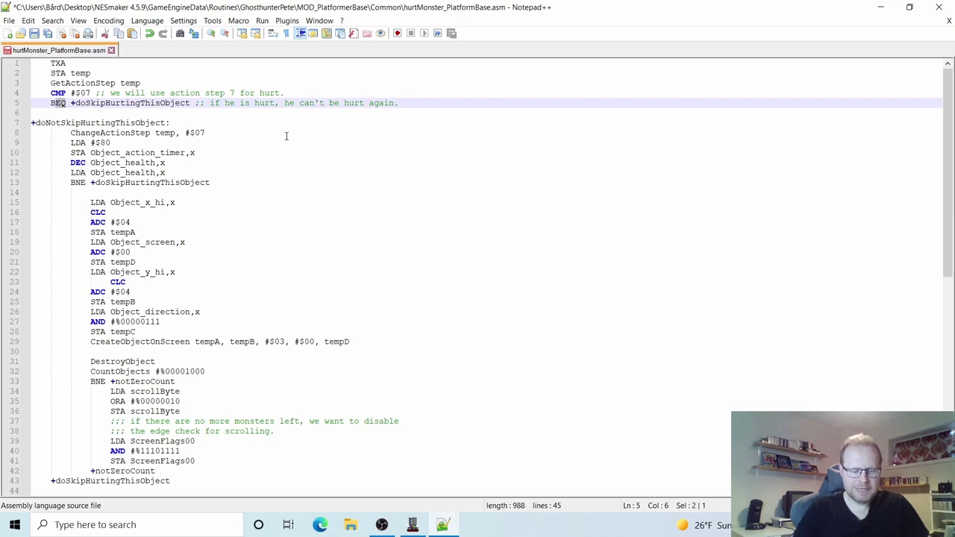
text(NE)
click(285, 135)
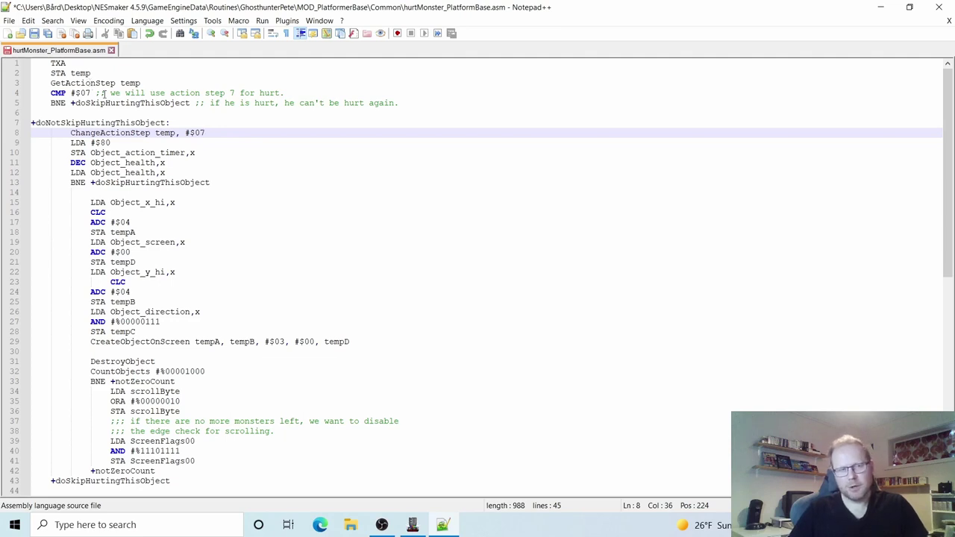
Step: Retarget the BNE branch after CMP #$07 to +doNotSkipHurtingThisObject
click(165, 80)
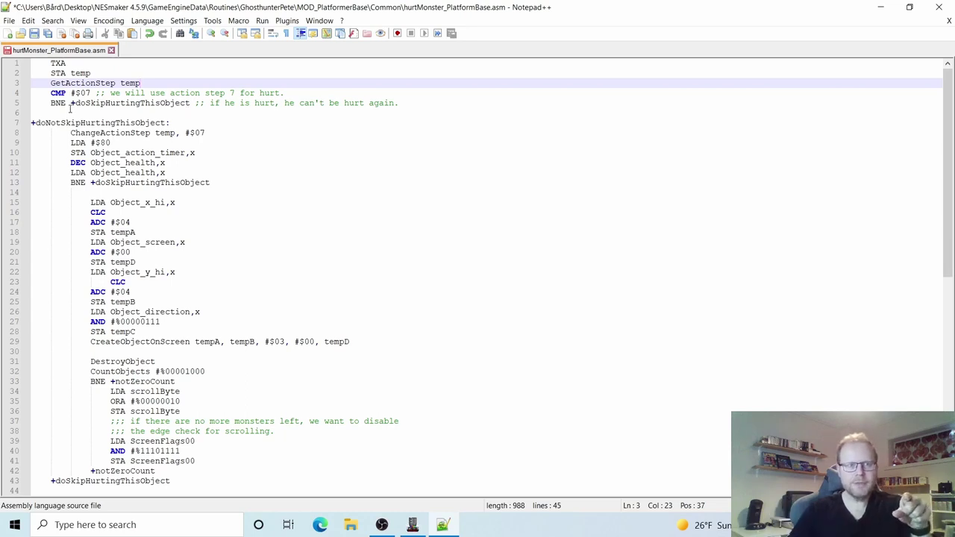
click(90, 93)
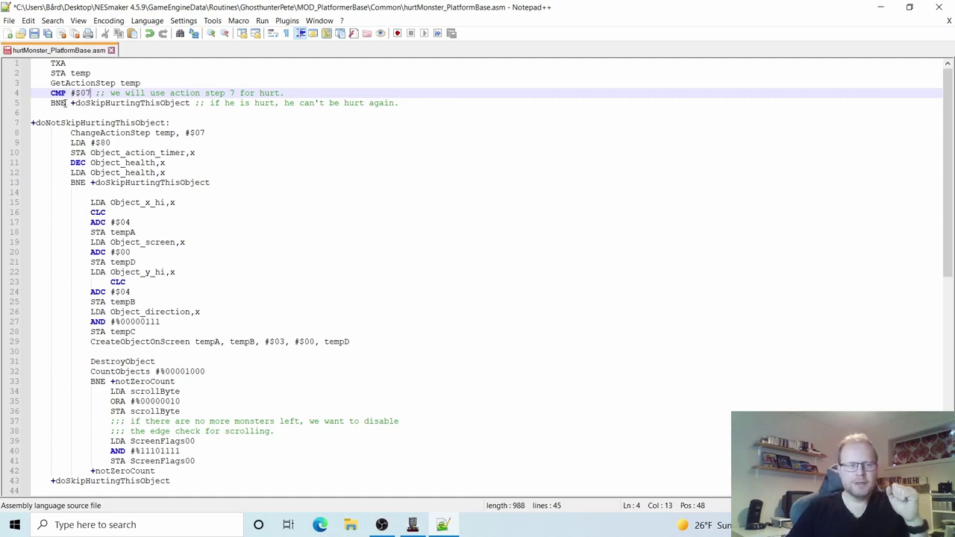
click(67, 102)
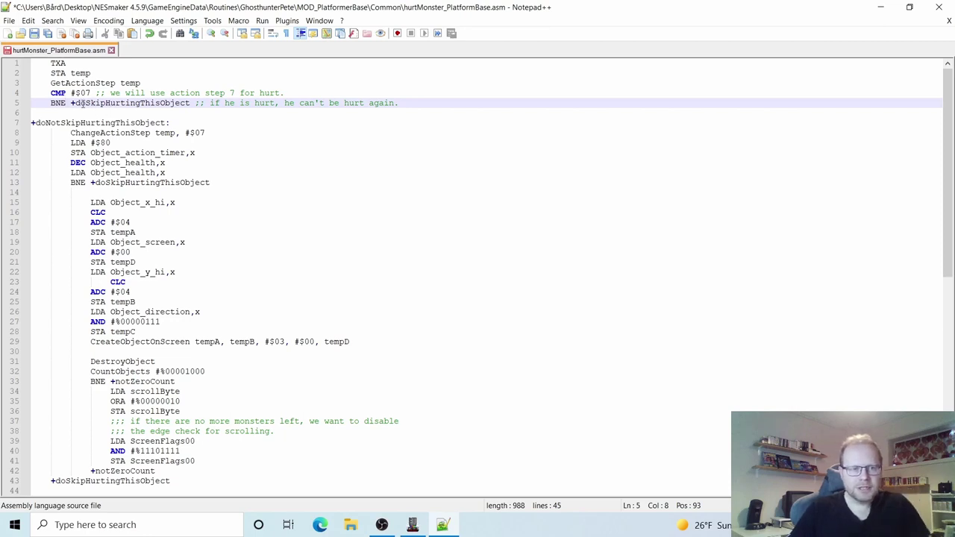
click(84, 102)
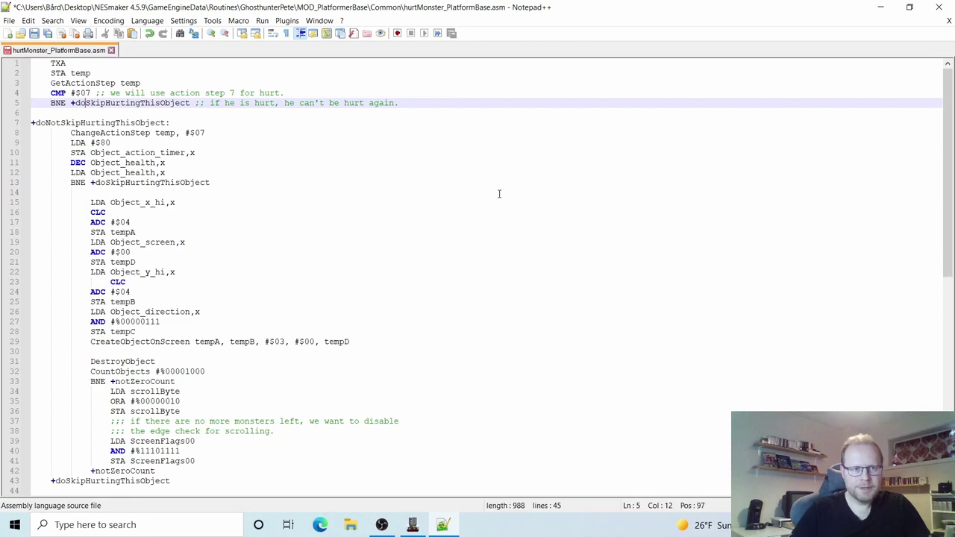
text(Not)
click(303, 128)
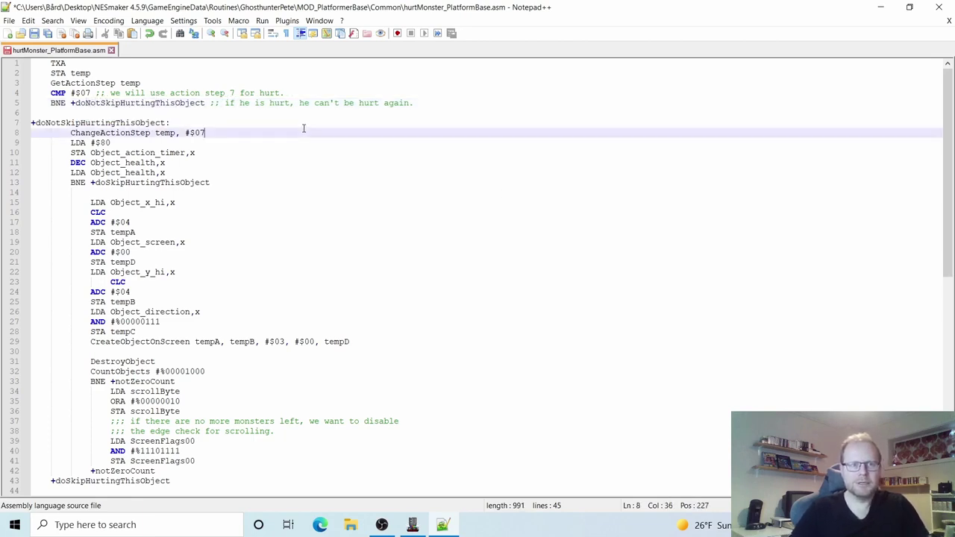
Step: Check the CMP #$07 comparison and match the BNE branch target with the +doNotSkipHurtingThisObject label
click(91, 93)
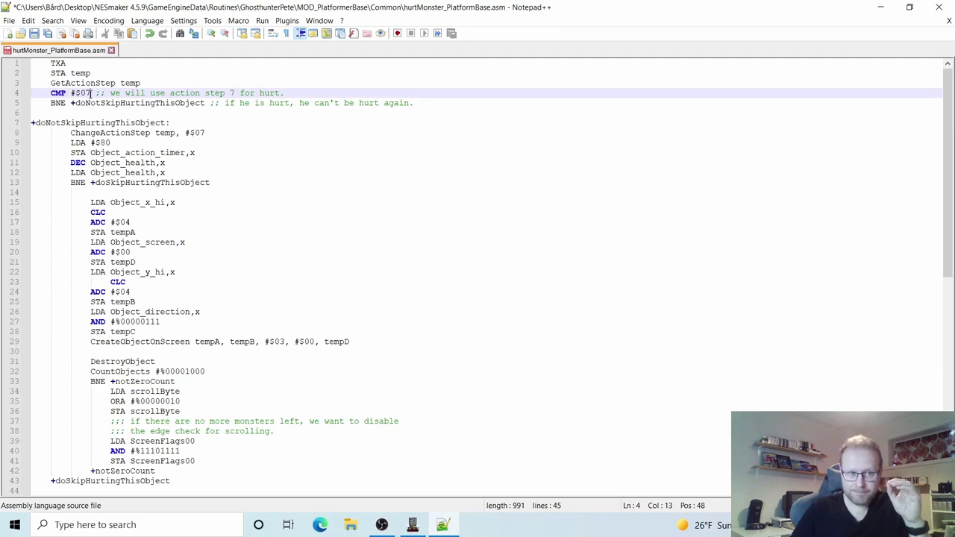
click(67, 103)
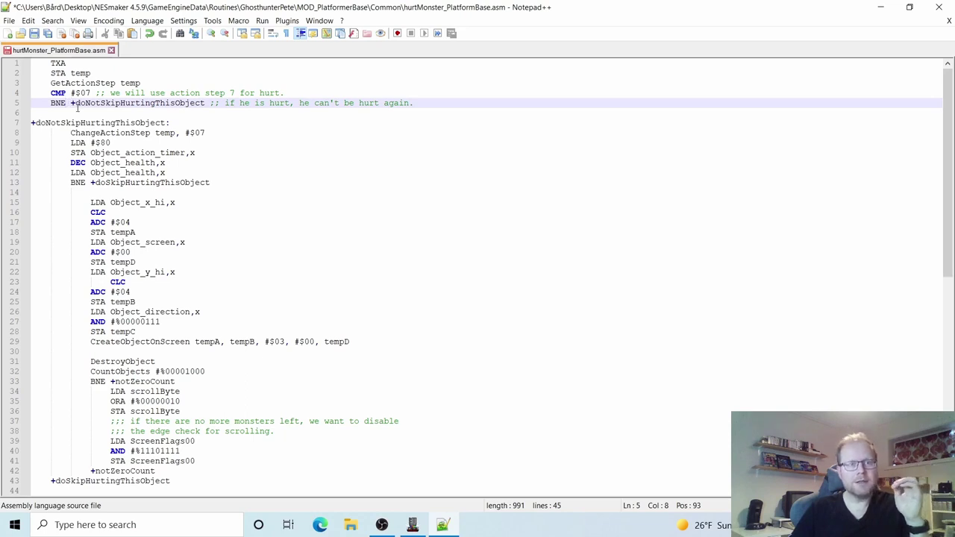
click(57, 122)
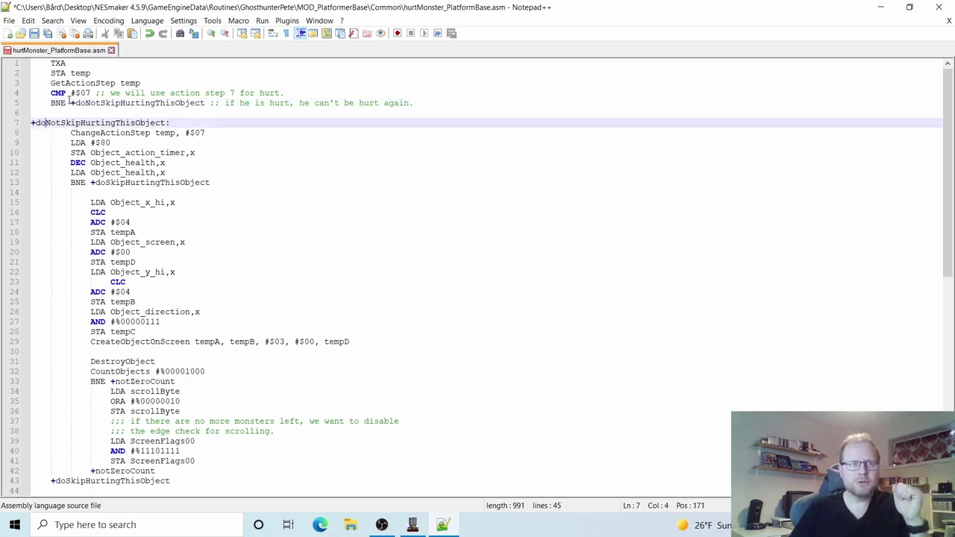
click(68, 103)
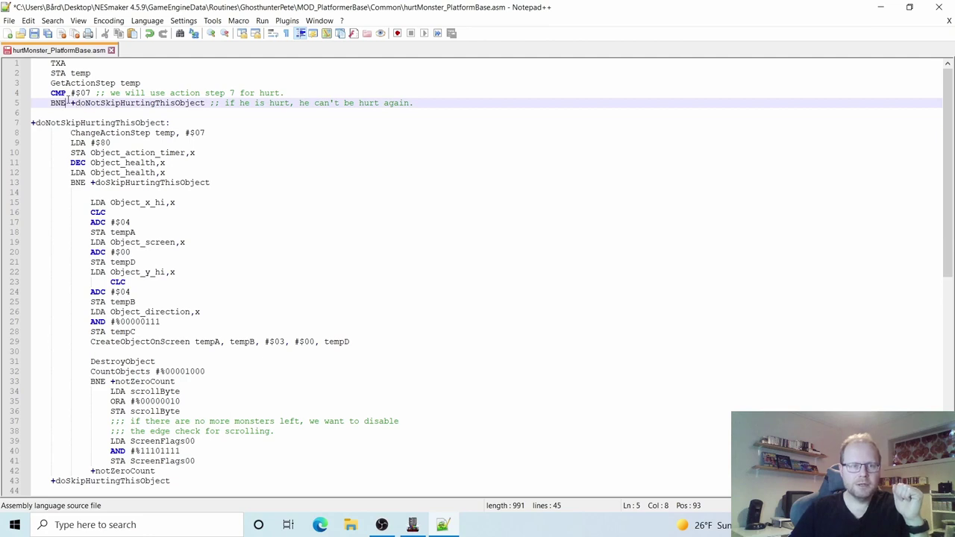
drag(75, 103, 195, 104)
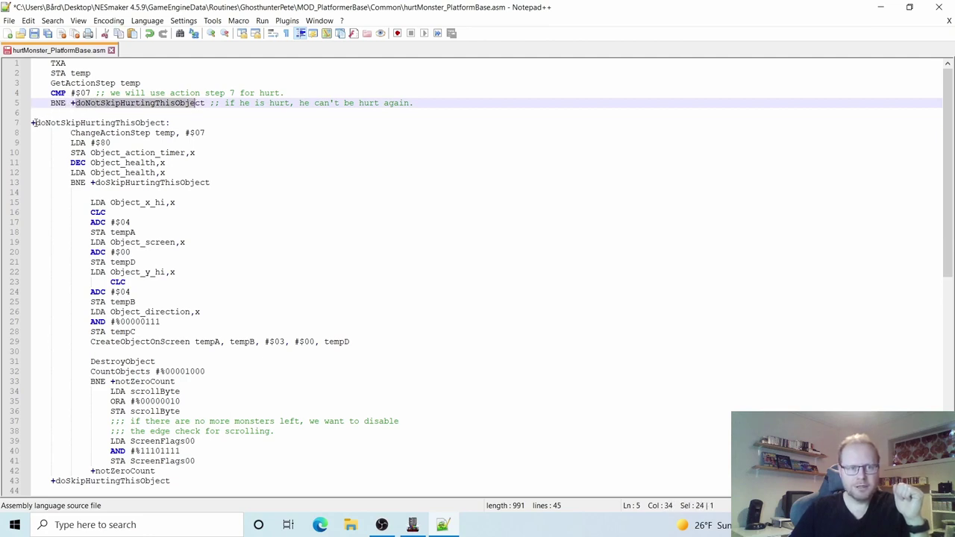
drag(35, 123, 170, 122)
Step: Add an indented JMP +doSkipHurtingThisObject on the blank line beneath the BNE branch, copying the label from the script's end
click(172, 112)
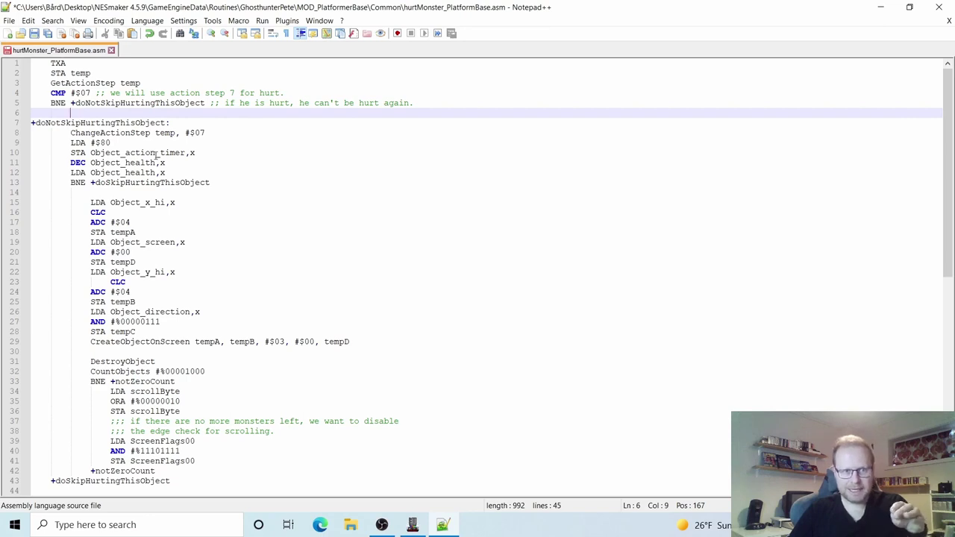
scroll(188, 172, down, 2)
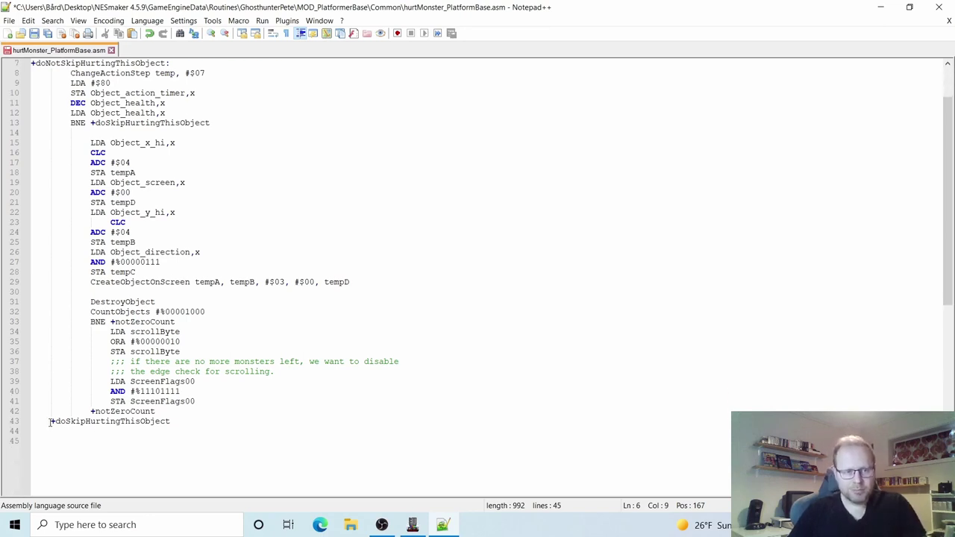
drag(51, 422, 284, 424)
key(ctrl+c)
scroll(286, 418, up, 2)
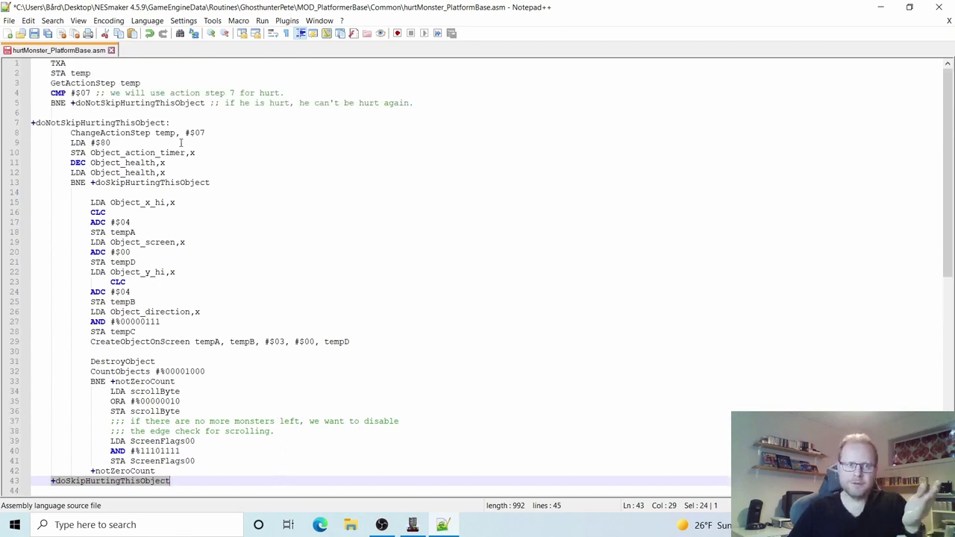
click(159, 111)
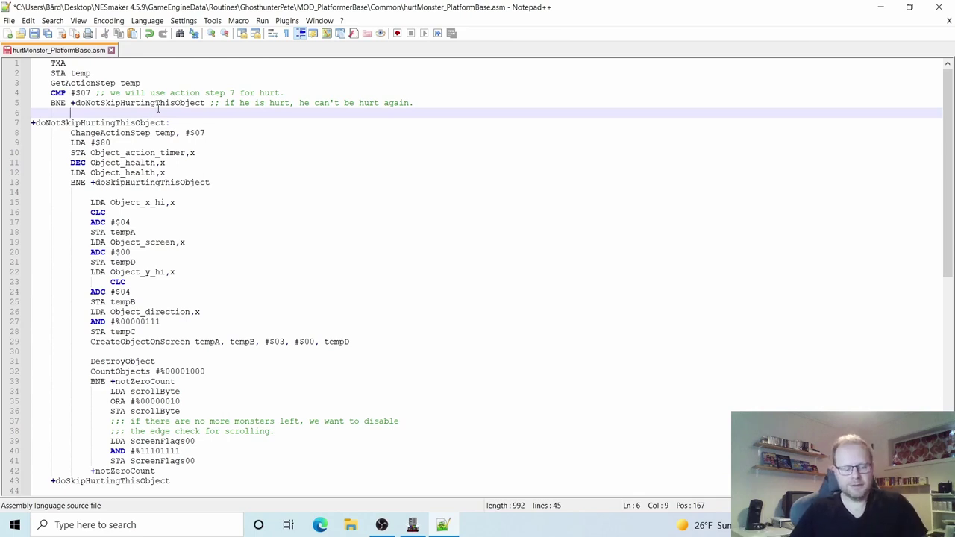
text(MP)
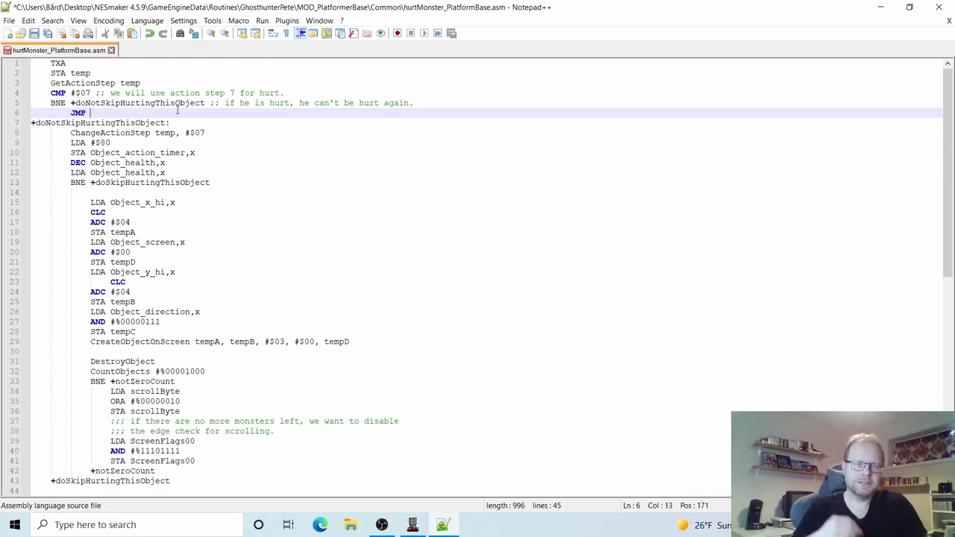
key(ctrl+v)
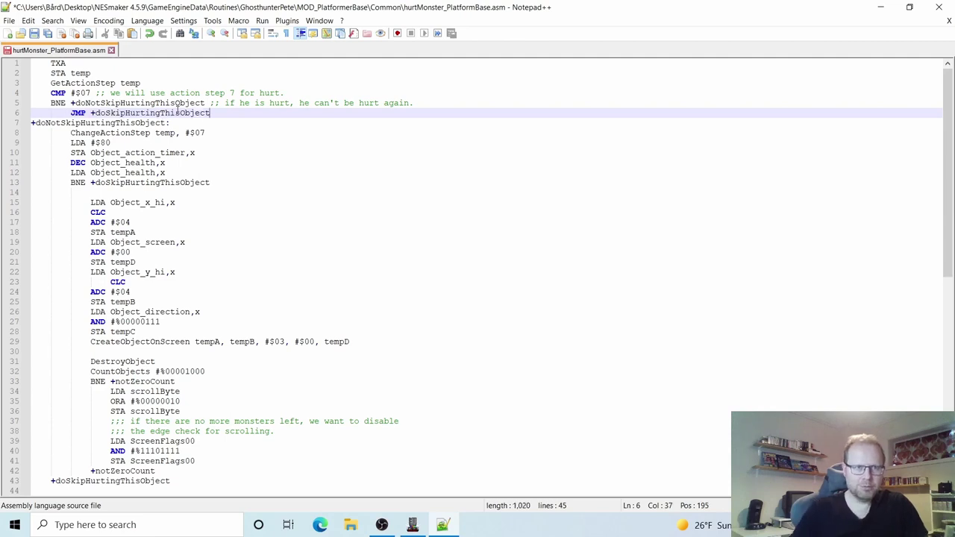
Step: Trace the BNE branch after CMP #$07 to its +doNotSkipHurtingThisObject label, comparing it with the +doSkipHurtingThisObject label at the script's end
scroll(170, 349, down, 3)
drag(53, 361, 177, 360)
scroll(178, 361, up, 4)
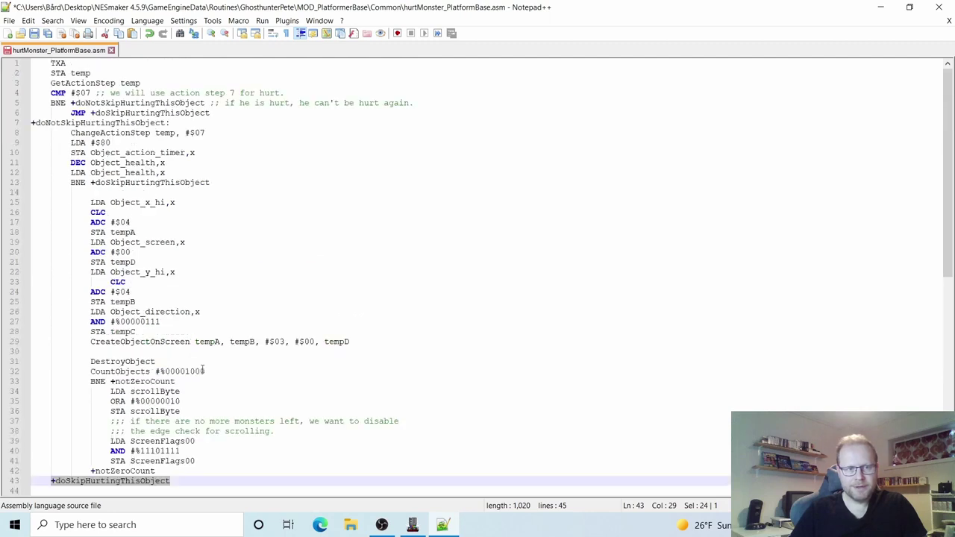
click(226, 103)
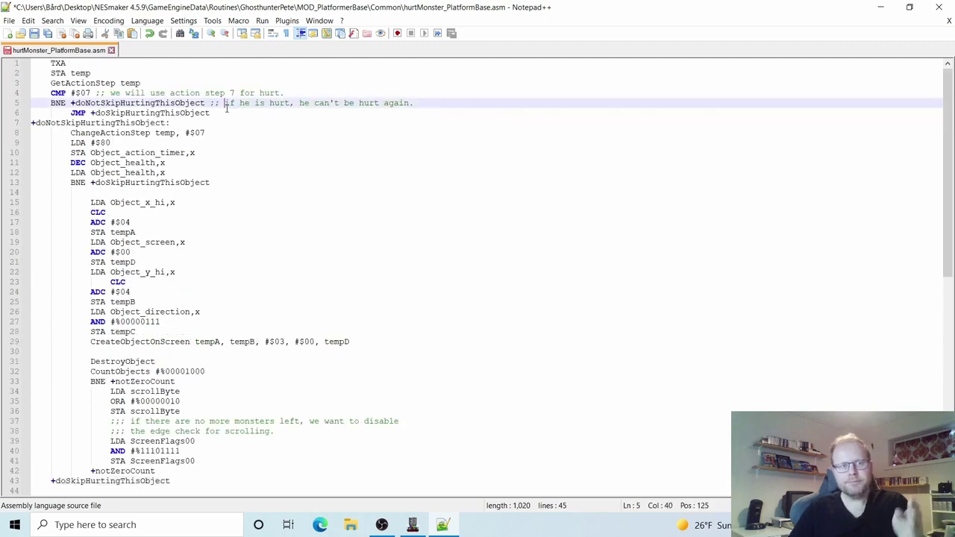
click(91, 93)
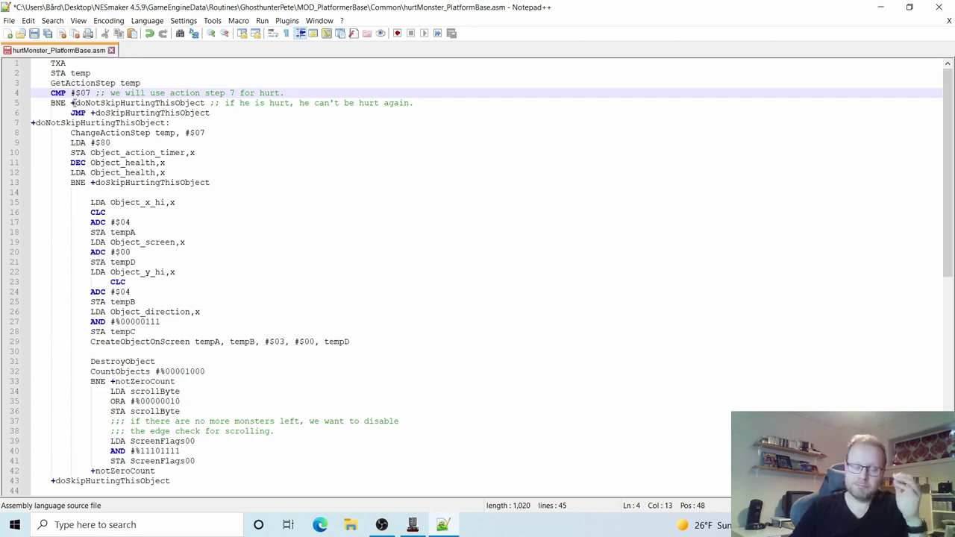
click(72, 103)
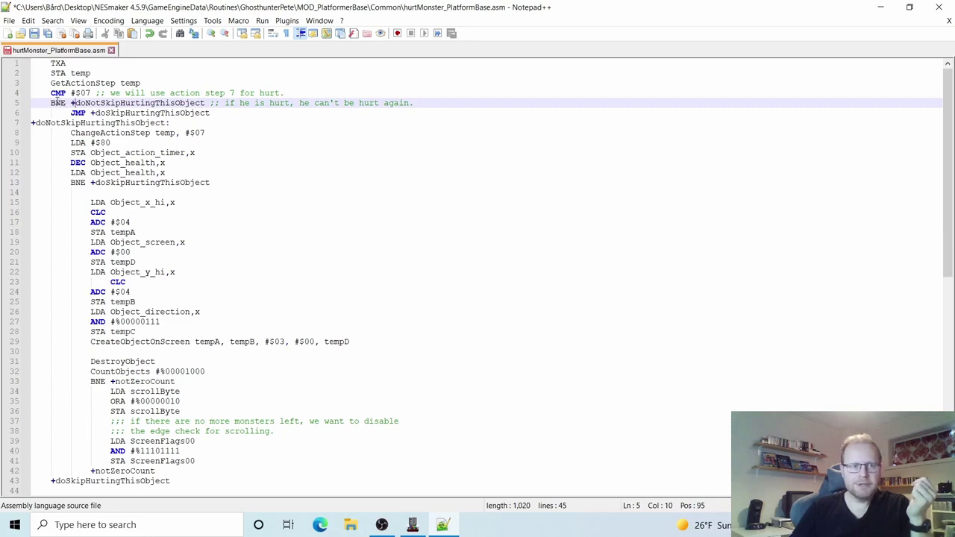
drag(52, 101, 202, 104)
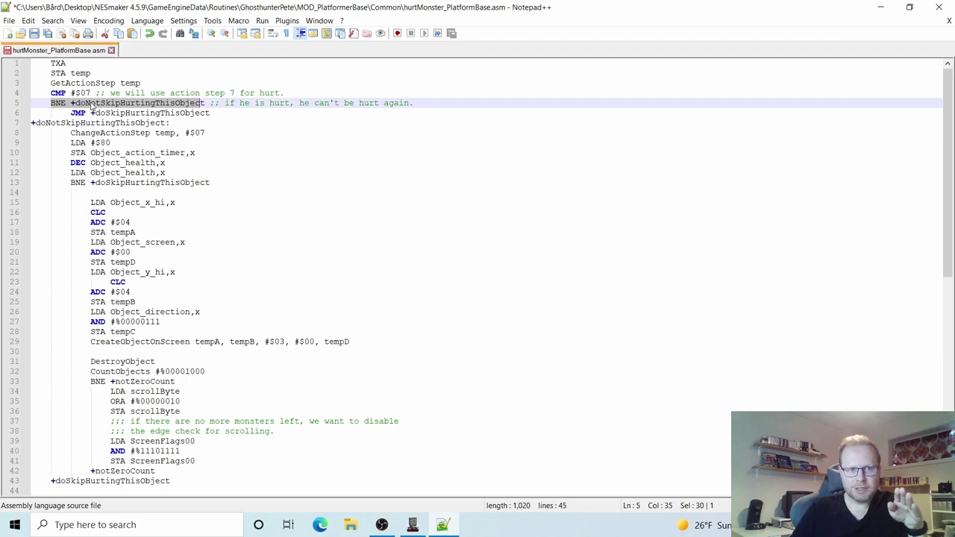
drag(30, 123, 175, 123)
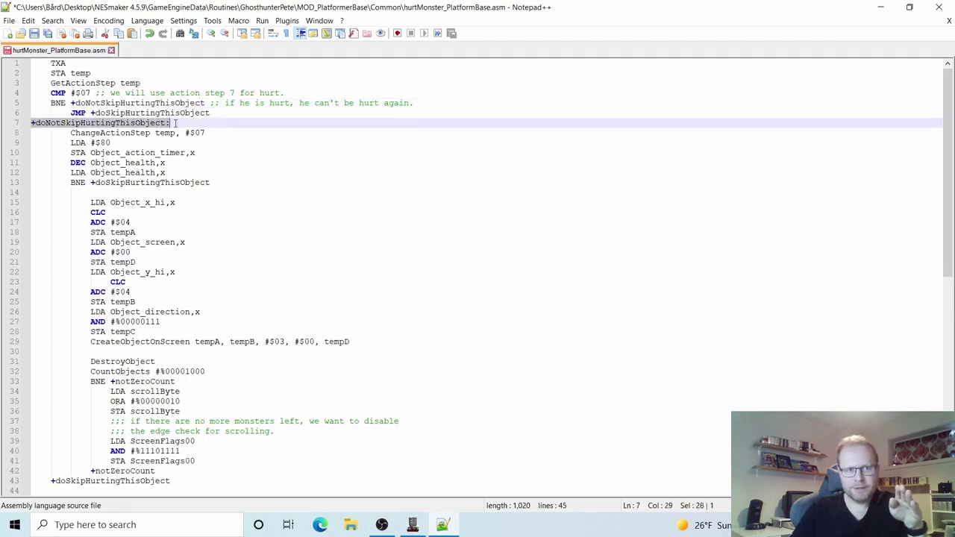
click(72, 97)
click(71, 113)
click(66, 123)
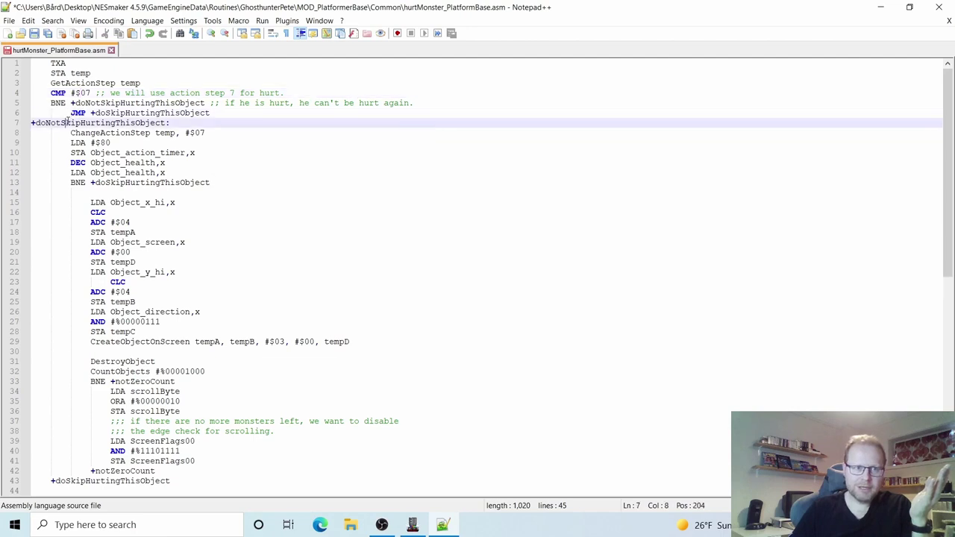
drag(48, 125, 156, 123)
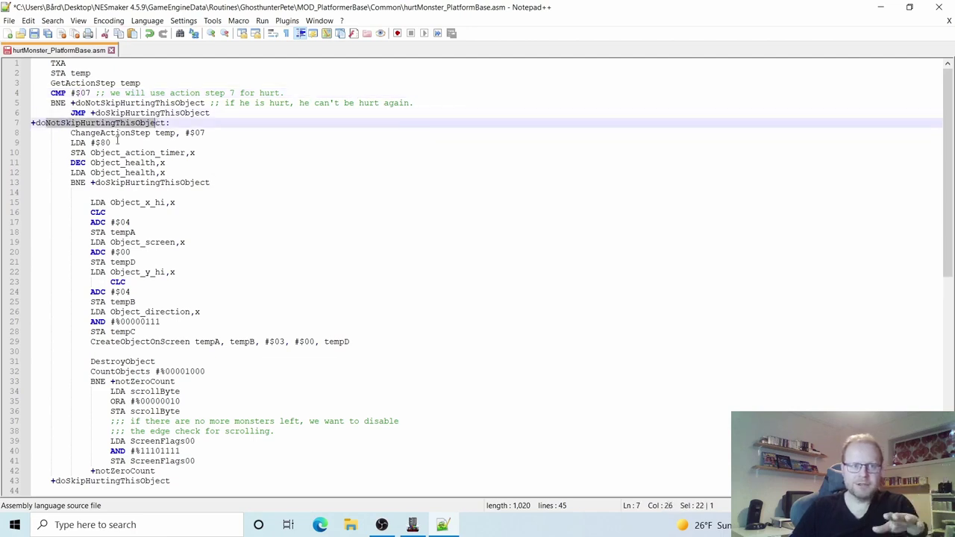
scroll(117, 140, down, 3)
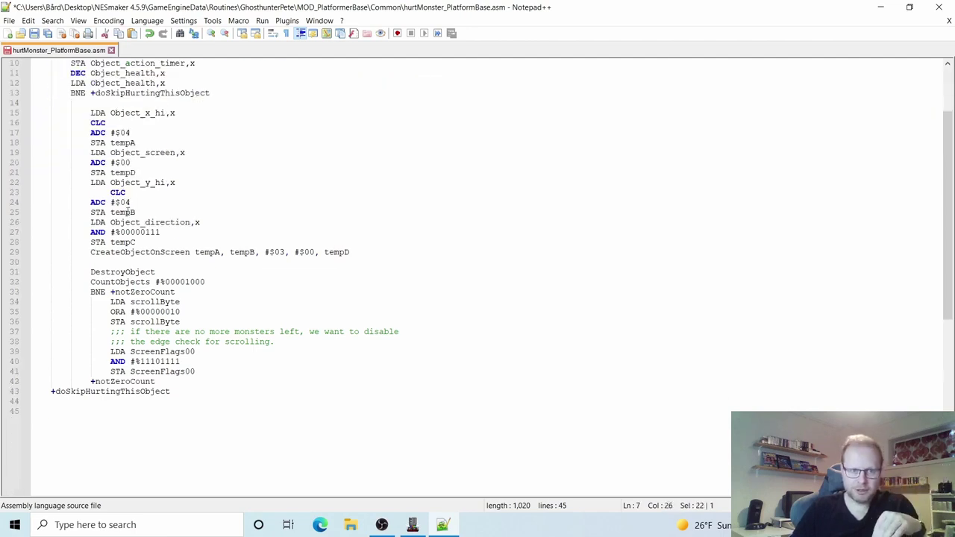
scroll(108, 360, up, 3)
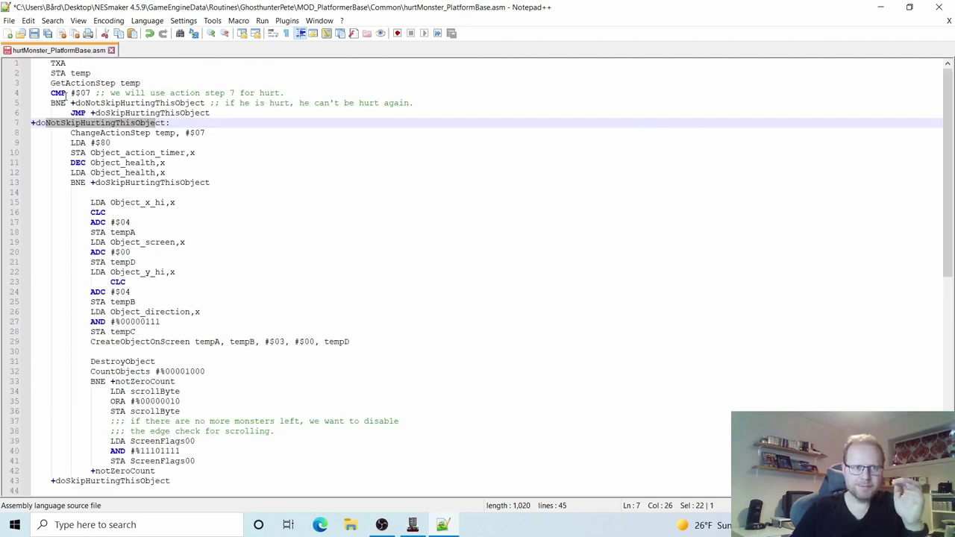
Step: Follow the JMP +doSkipHurtingThisObject instruction from the CMP #$07 check to its label at the end of the script
click(66, 93)
click(63, 103)
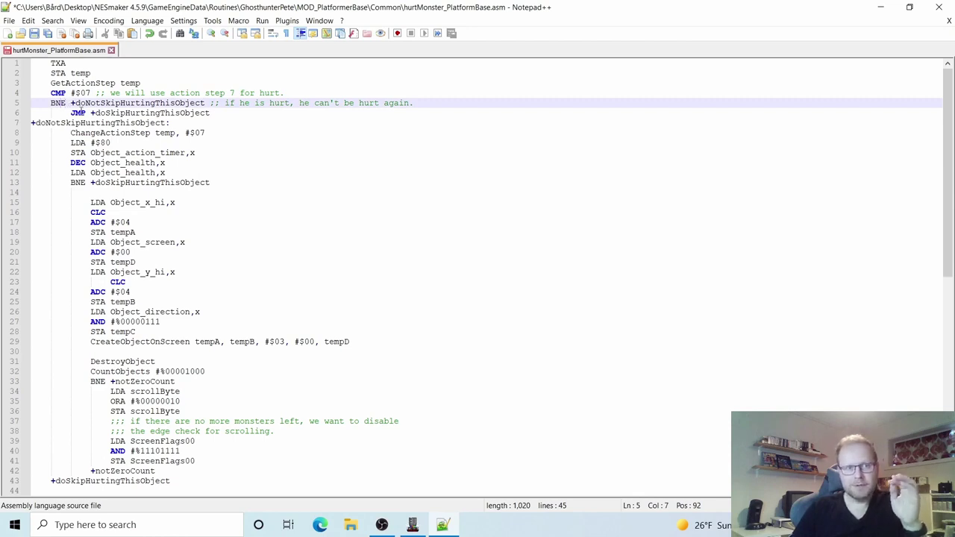
click(91, 112)
drag(71, 112, 212, 113)
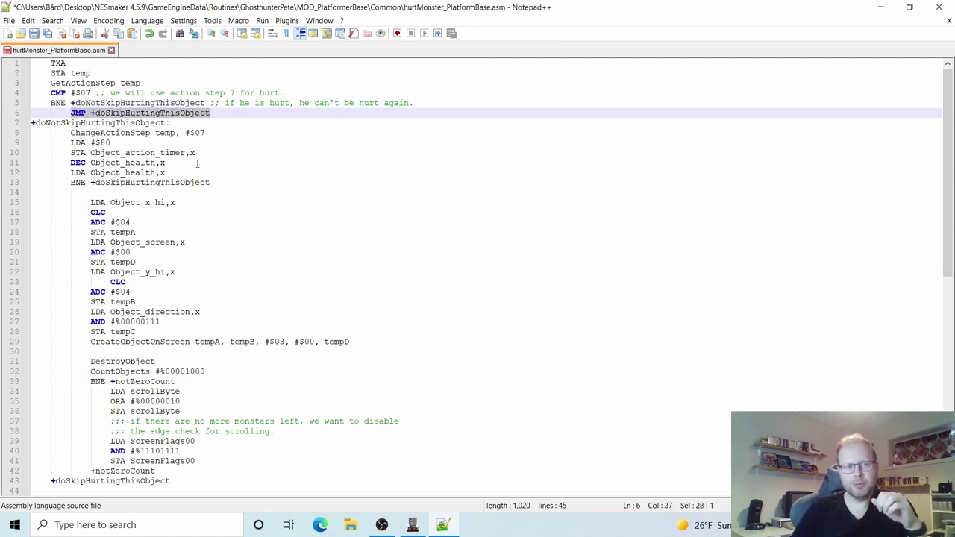
scroll(160, 133, down, 3)
scroll(158, 132, down, 2)
scroll(58, 314, up, 3)
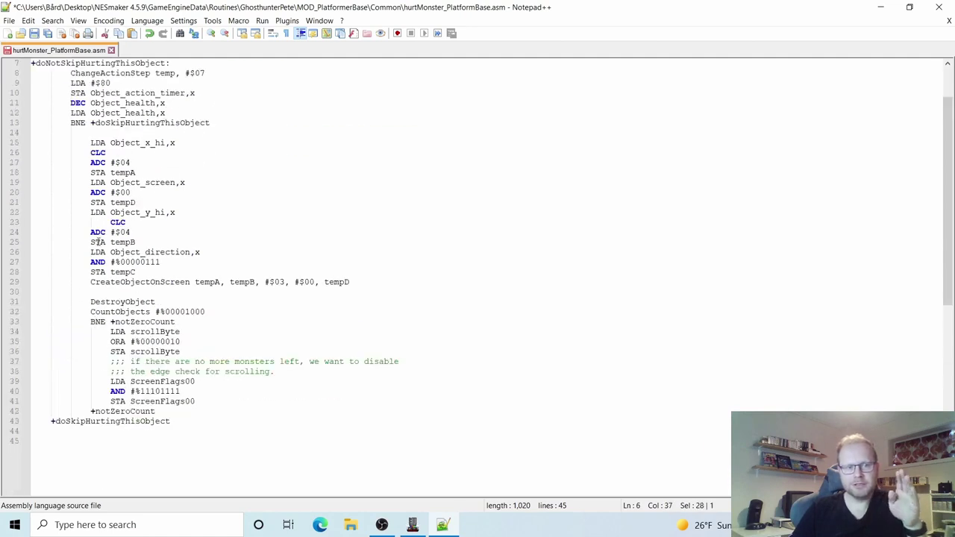
drag(47, 423, 177, 429)
scroll(348, 373, up, 2)
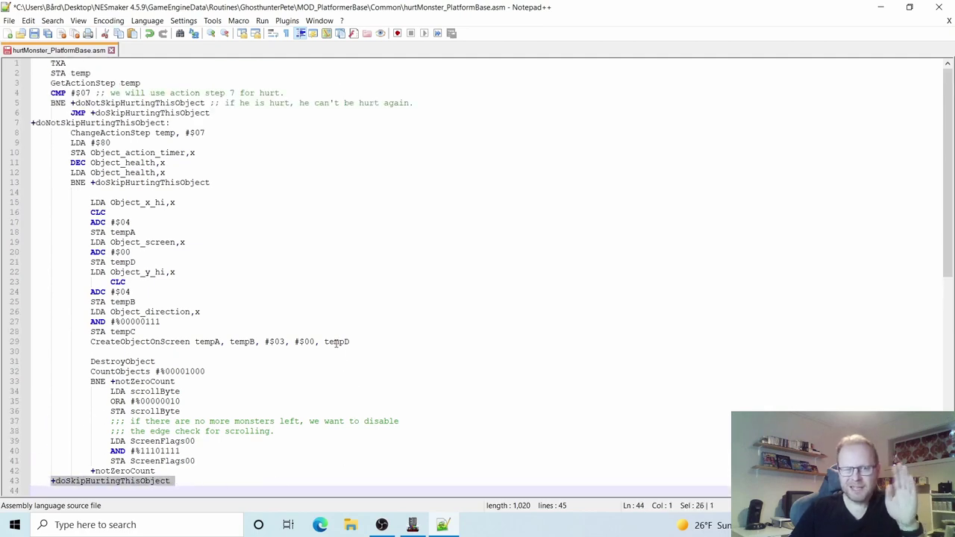
click(240, 102)
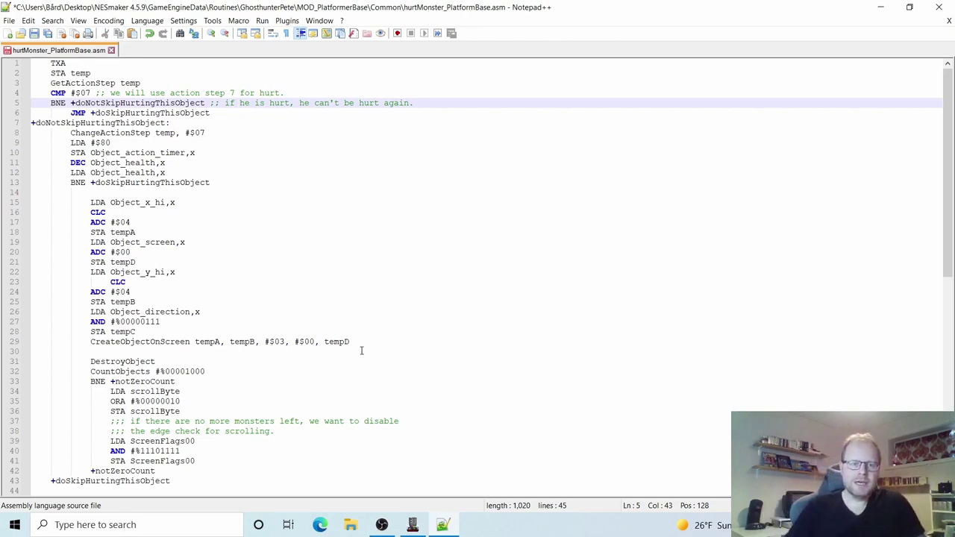
Step: Save the monster hurt script, and look at the export-and-test command in NES MAKER before returning to Notepad++
drag(369, 341, 3, 206)
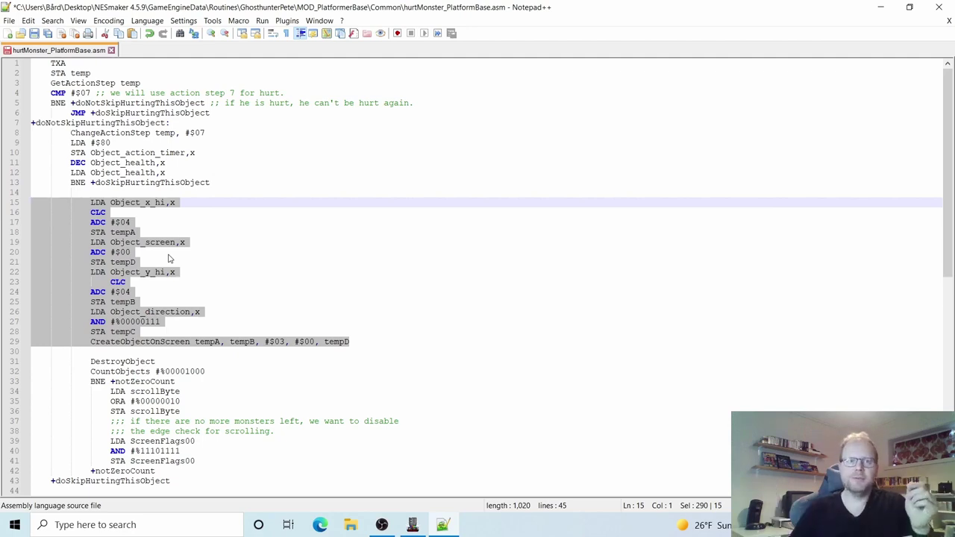
click(34, 35)
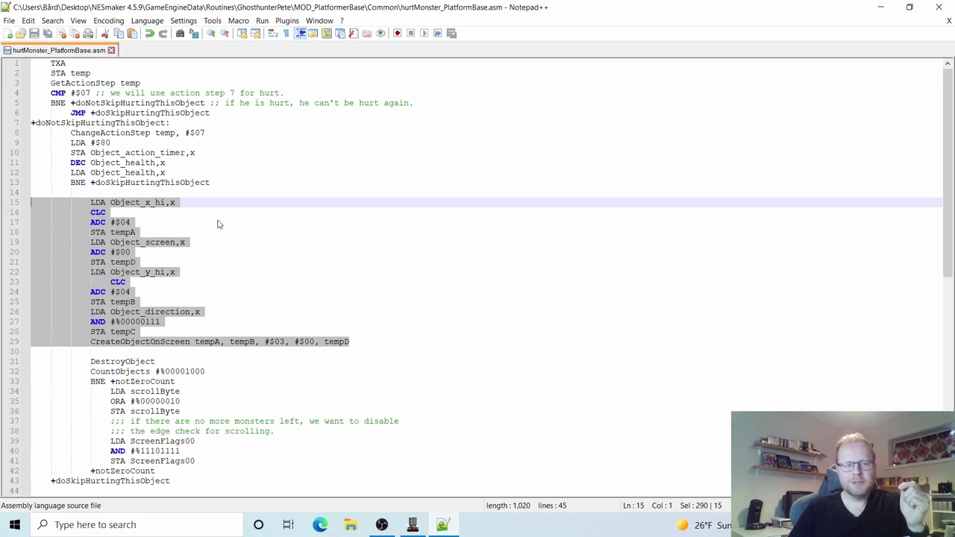
click(218, 221)
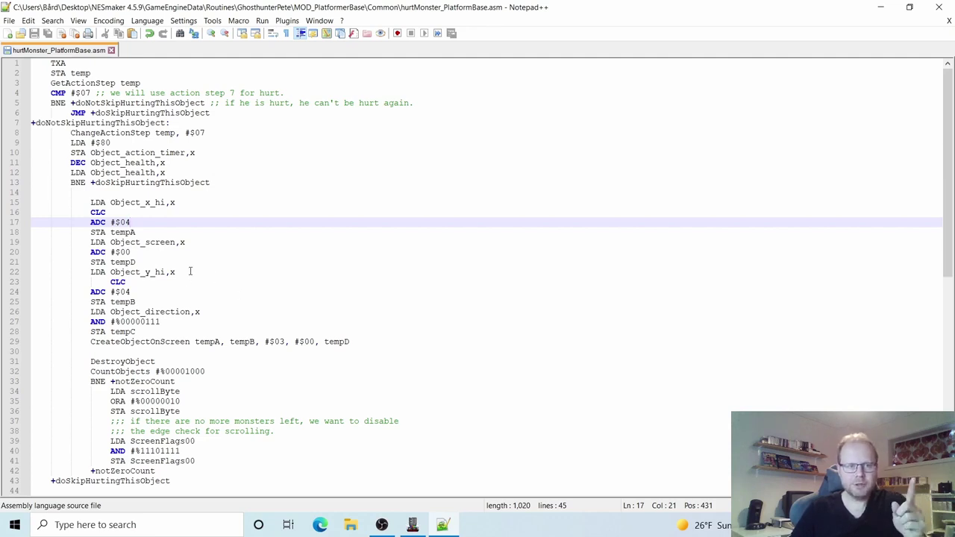
click(413, 524)
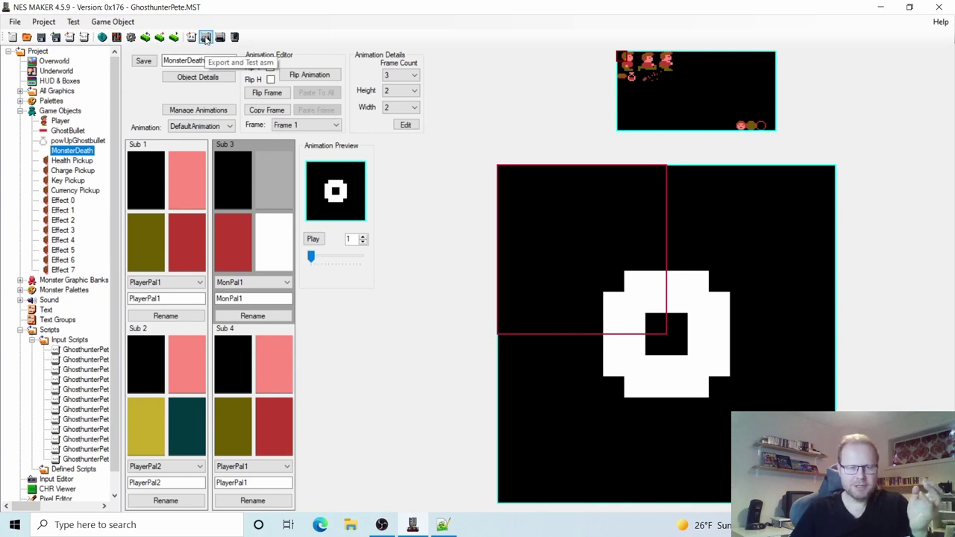
click(443, 525)
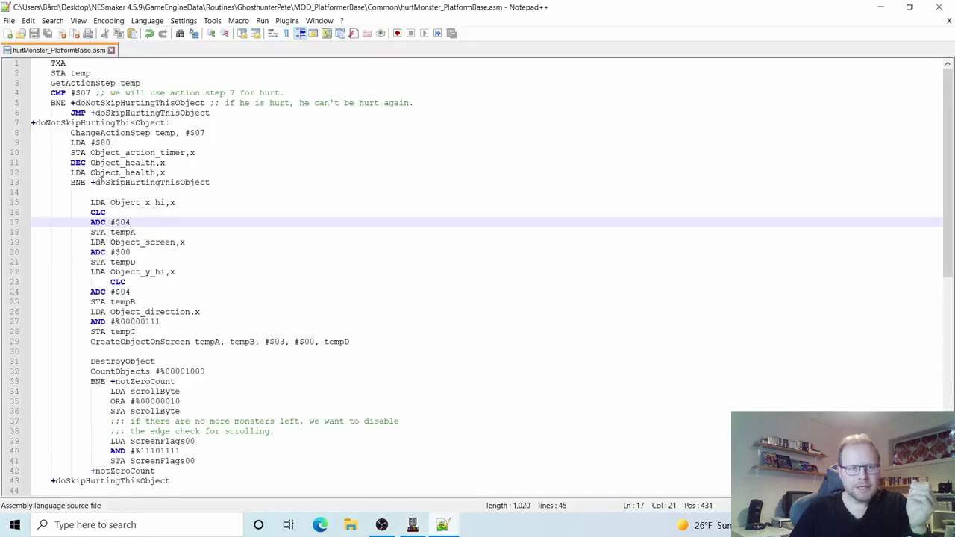
Step: Replace the BNE line after LDA Object_health,x with BEQ +doNotSkipHurtingThisObject, reusing the branch line under CMP #$07
click(70, 182)
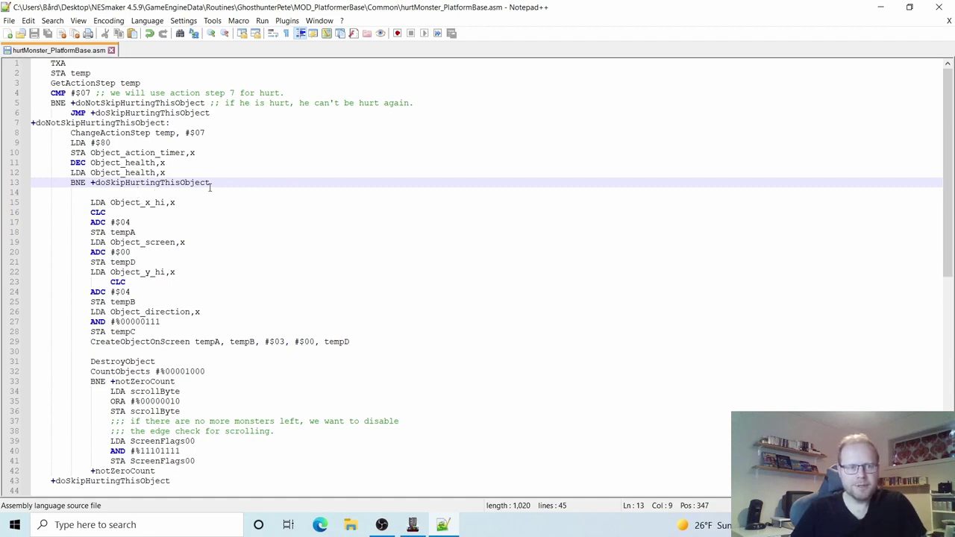
click(217, 182)
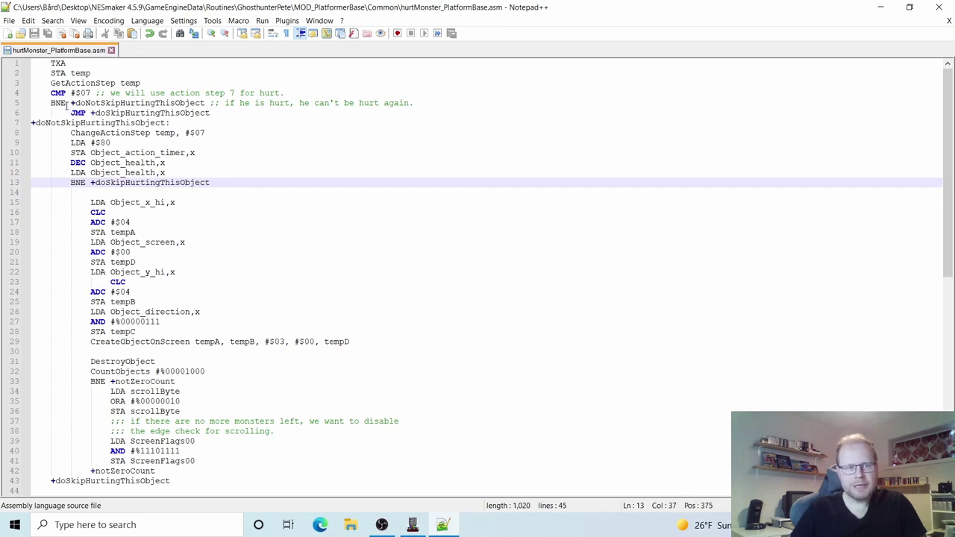
drag(50, 103, 207, 103)
key(ctrl+c)
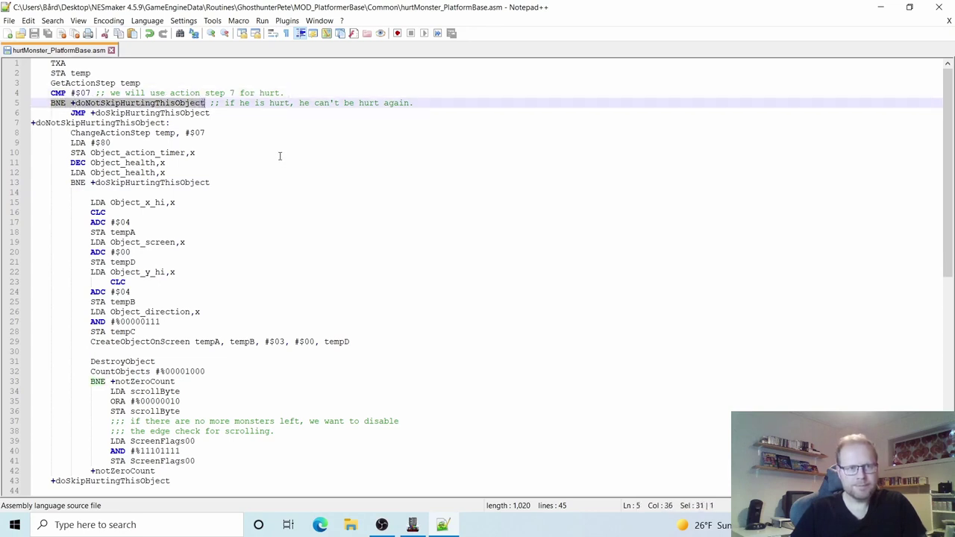
click(77, 182)
drag(74, 183, 245, 185)
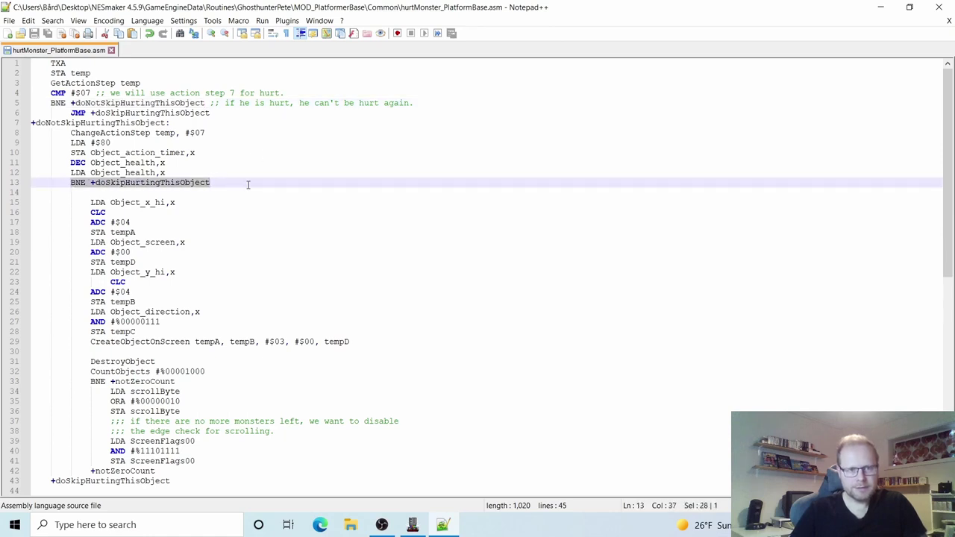
key(ctrl+v)
click(85, 183)
key(shift+Left)
key(shift+Left)
text(EQ)
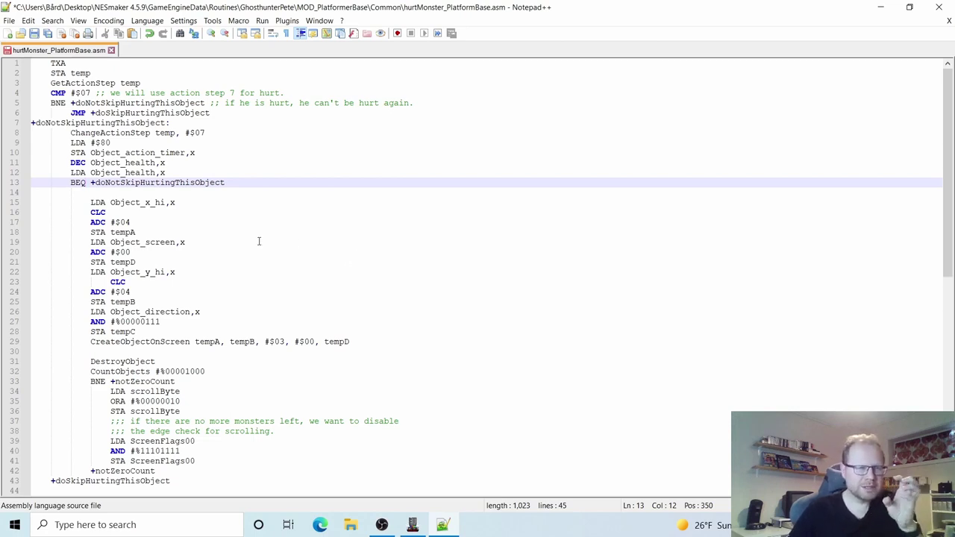
Step: Insert blank lines beneath the BEQ branch and add a copy of the +doNotSkipHurtingThisObject: label at the line start
click(175, 171)
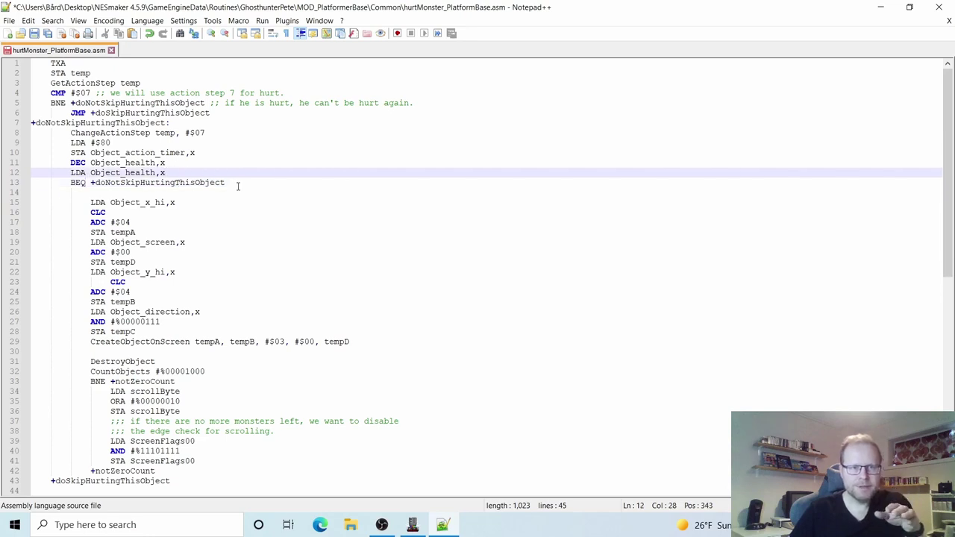
click(334, 185)
key(Return)
key(Return)
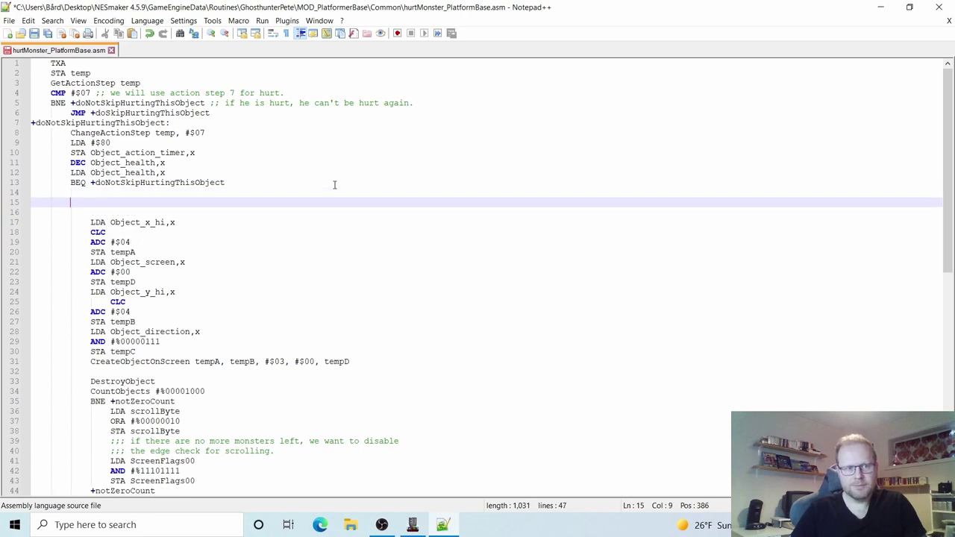
key(BackSpace)
key(BackSpace)
drag(195, 122, 16, 128)
key(ctrl+c)
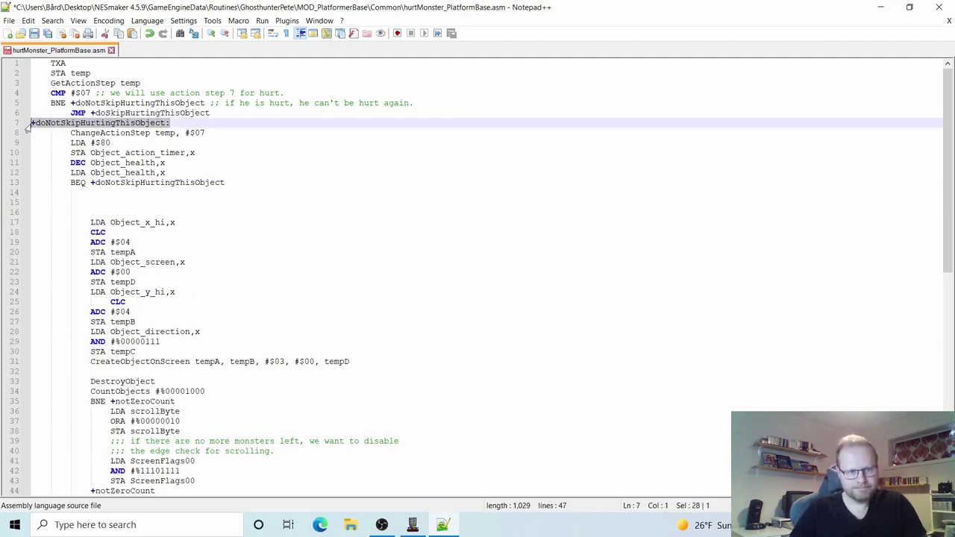
click(62, 202)
key(ctrl+v)
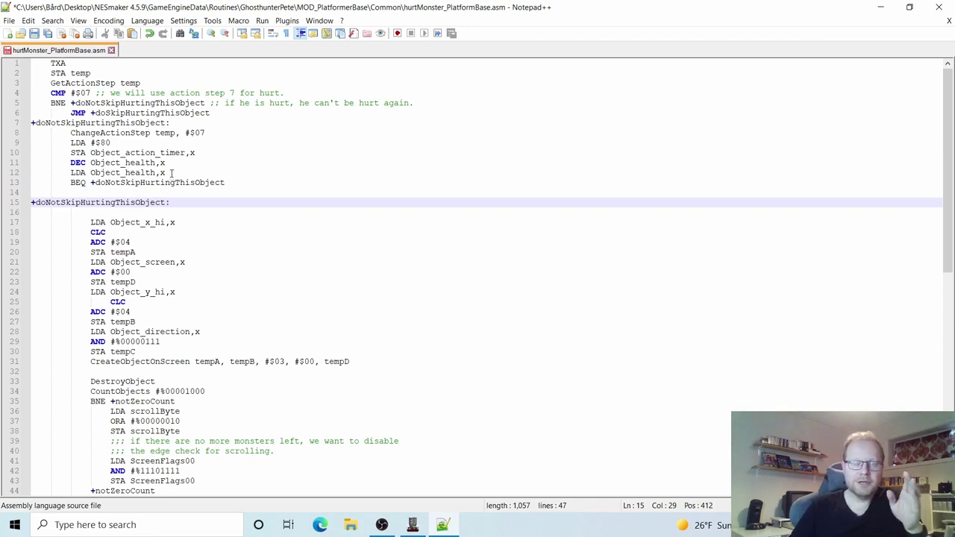
Step: Check the BEQ branch target against the copied +doNotSkipHurtingThisObject label beneath it
click(159, 182)
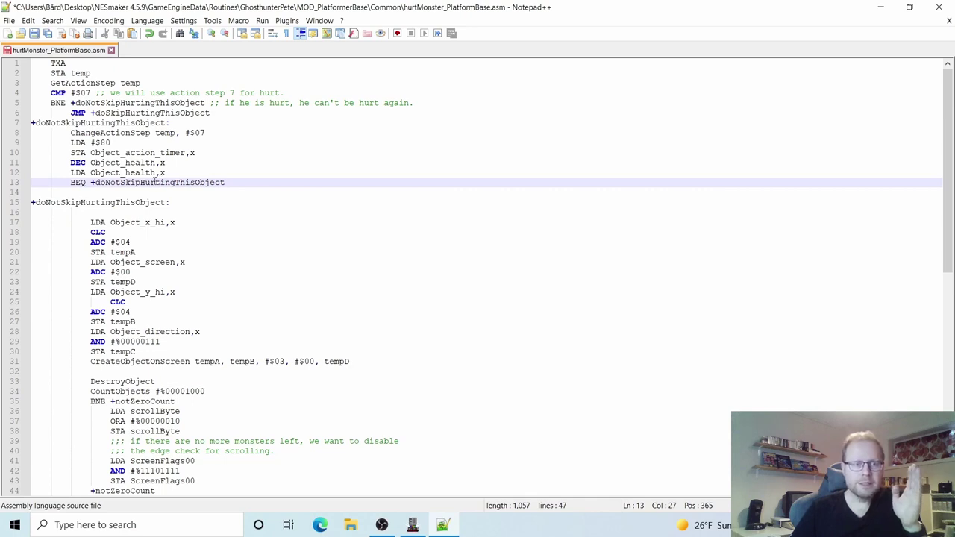
click(101, 202)
key(Left)
key(Left)
key(Left)
key(Left)
key(Left)
key(Left)
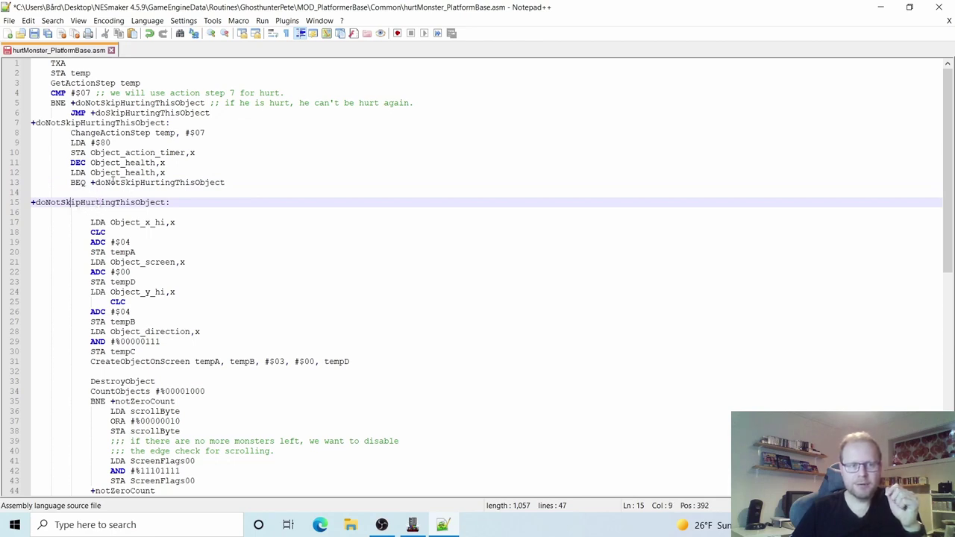
click(112, 182)
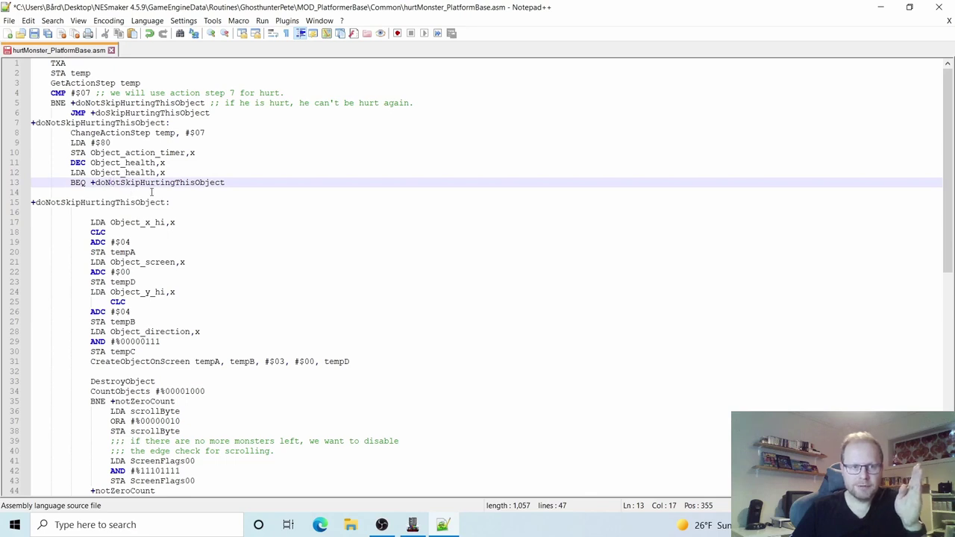
Step: Add an indented copy of JMP +doSkipHurtingThisObject on the line beneath BEQ +doNotSkipHurtingThisObject
click(148, 192)
key(Tab)
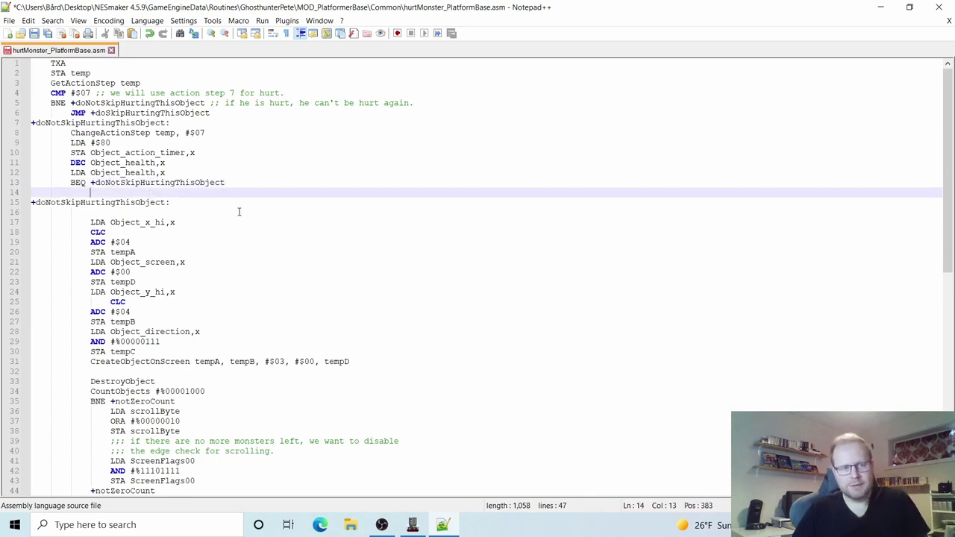
drag(71, 113, 217, 113)
key(ctrl+c)
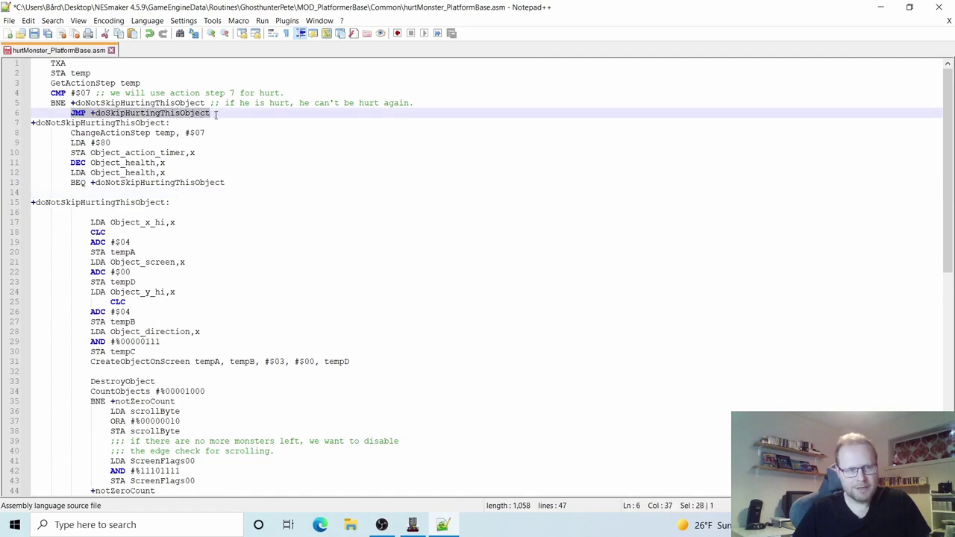
click(117, 193)
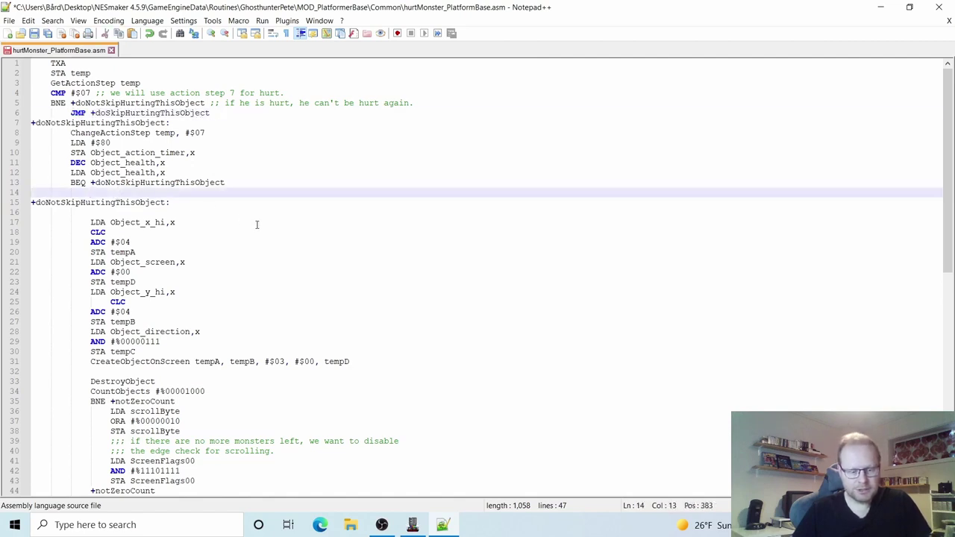
key(ctrl+v)
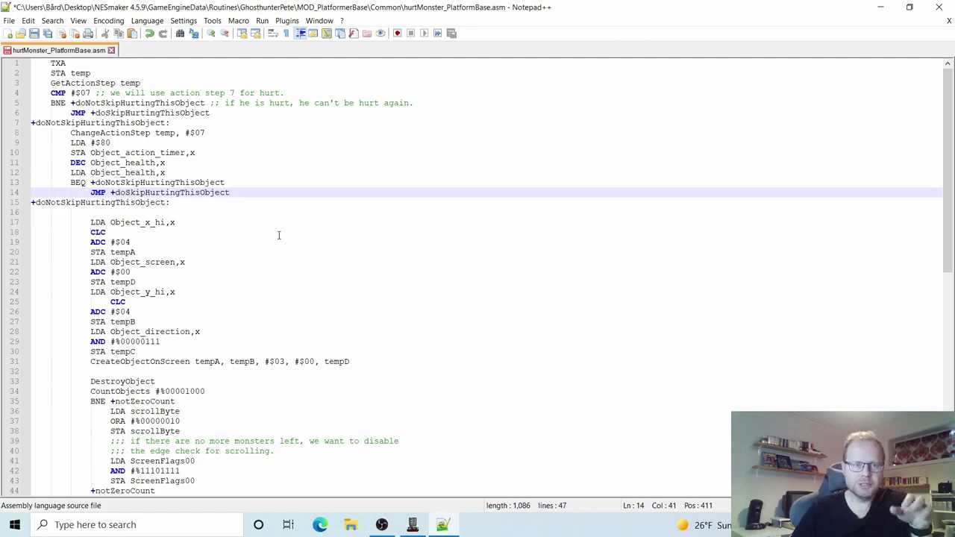
Step: Review the health check's BEQ and JMP lines against the +doSkipHurtingThisObject label at the end of the script
scroll(208, 360, down, 5)
click(188, 352)
scroll(190, 354, up, 5)
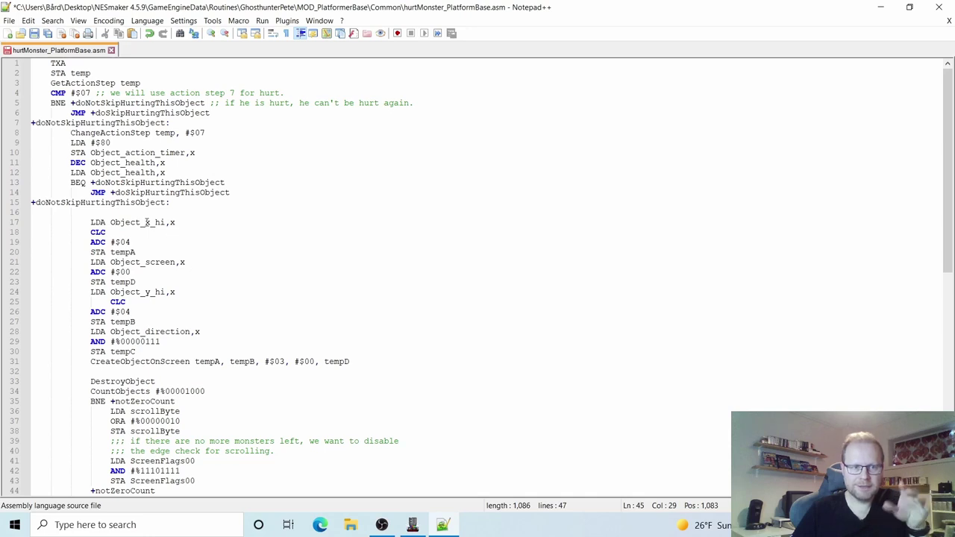
scroll(146, 222, down, 4)
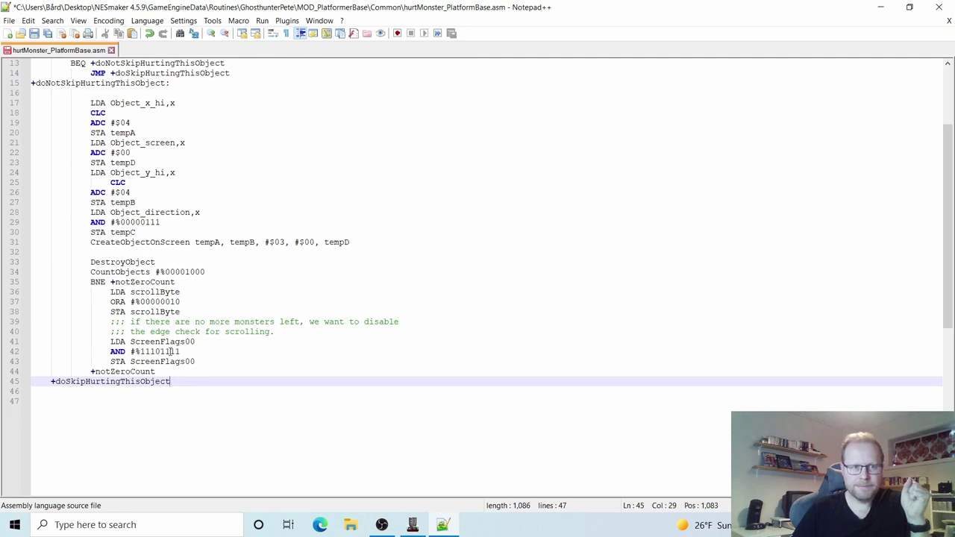
scroll(170, 350, up, 4)
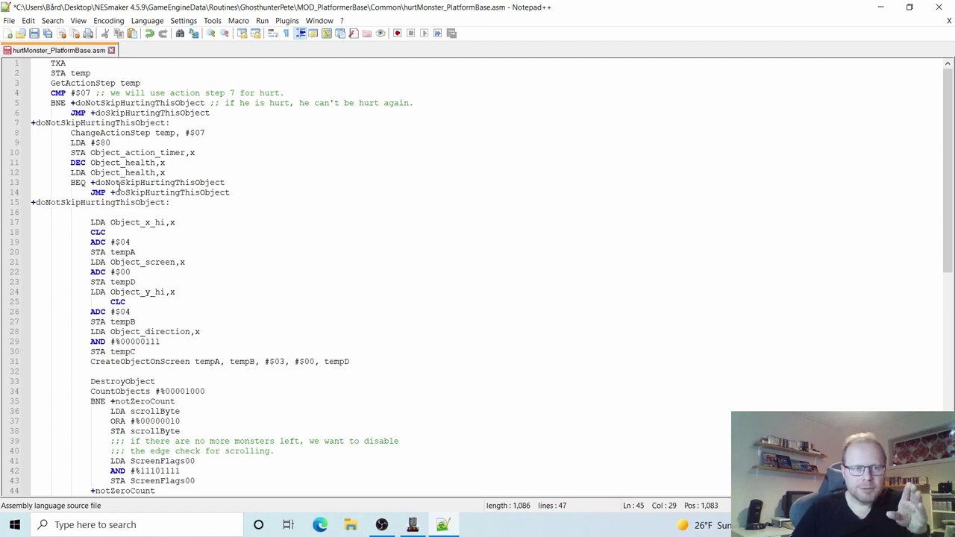
click(169, 164)
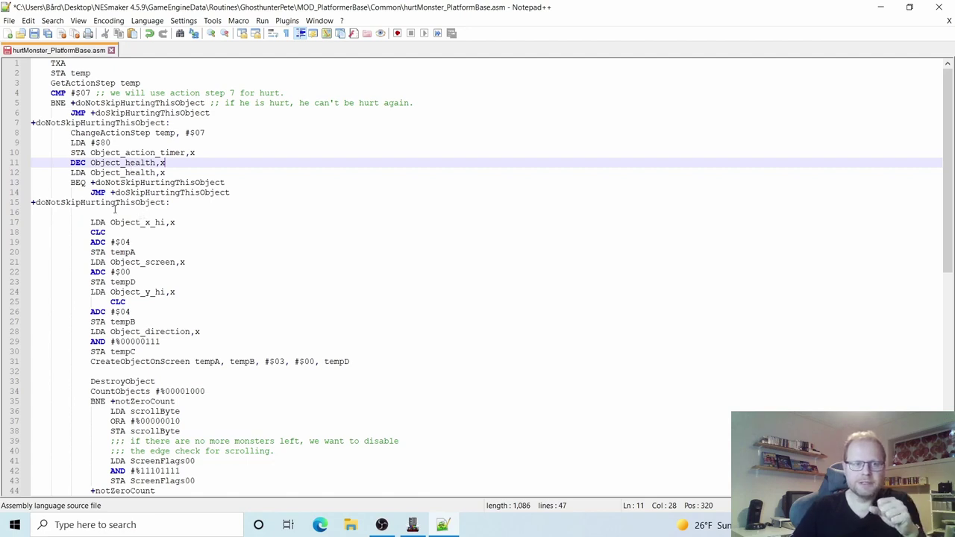
scroll(133, 372, down, 3)
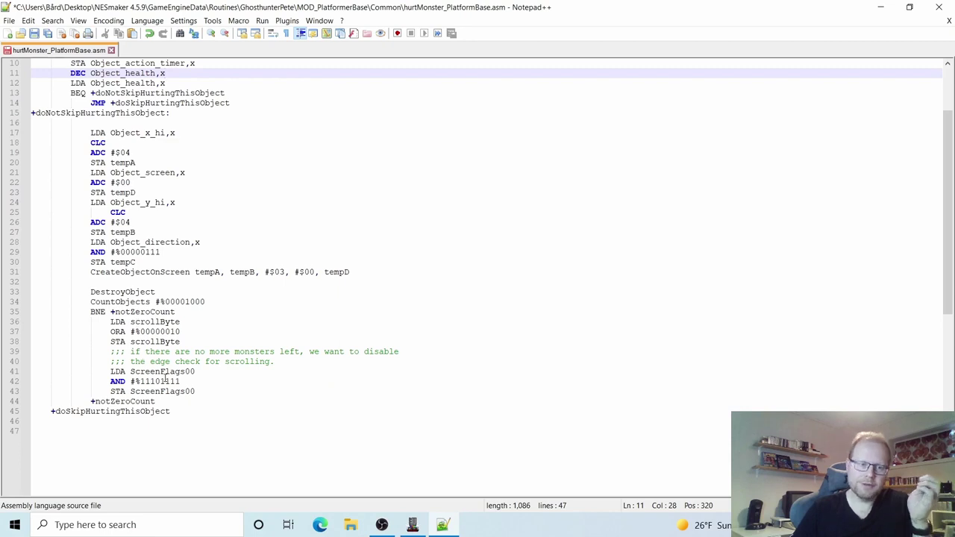
scroll(164, 376, up, 3)
Step: Save the monster hurt script, then switch to NES MAKER and export and test the game
click(34, 33)
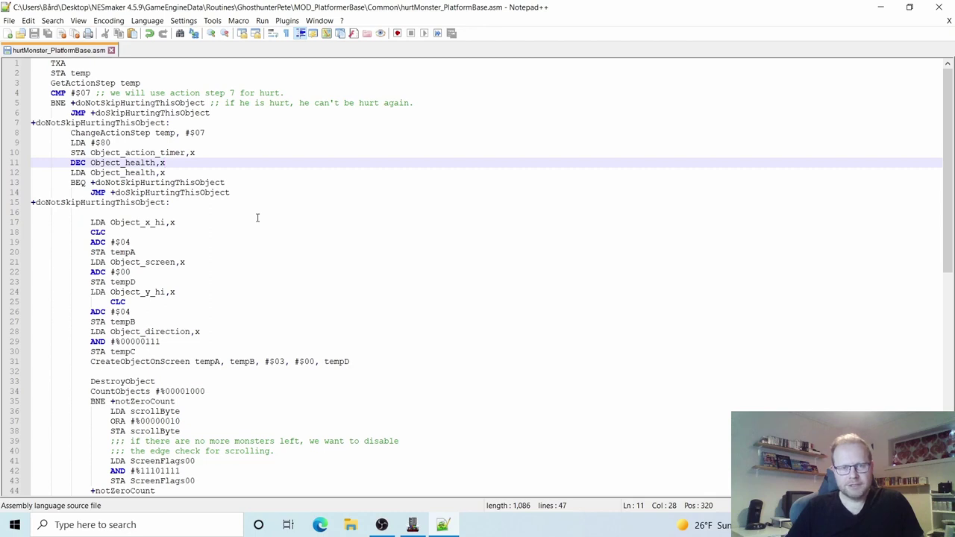
click(412, 525)
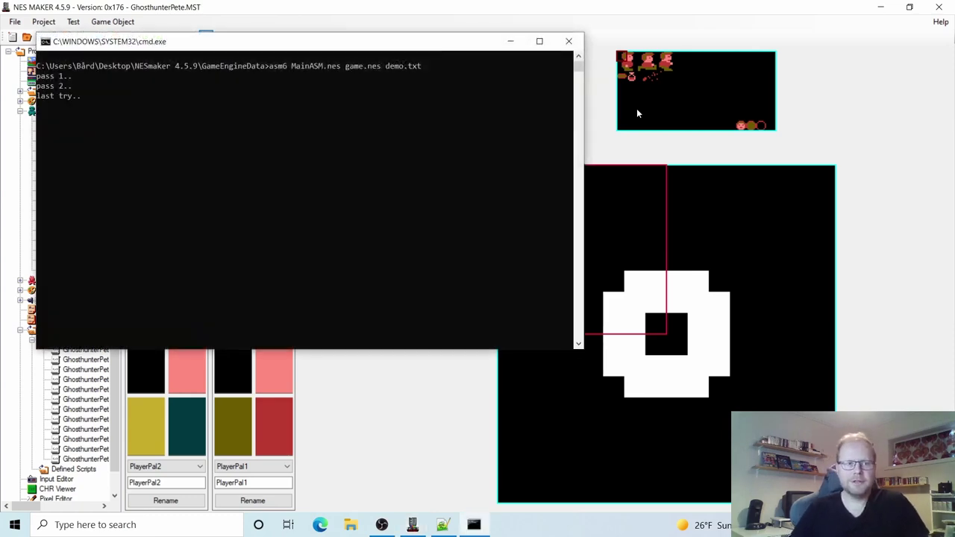
key(Return)
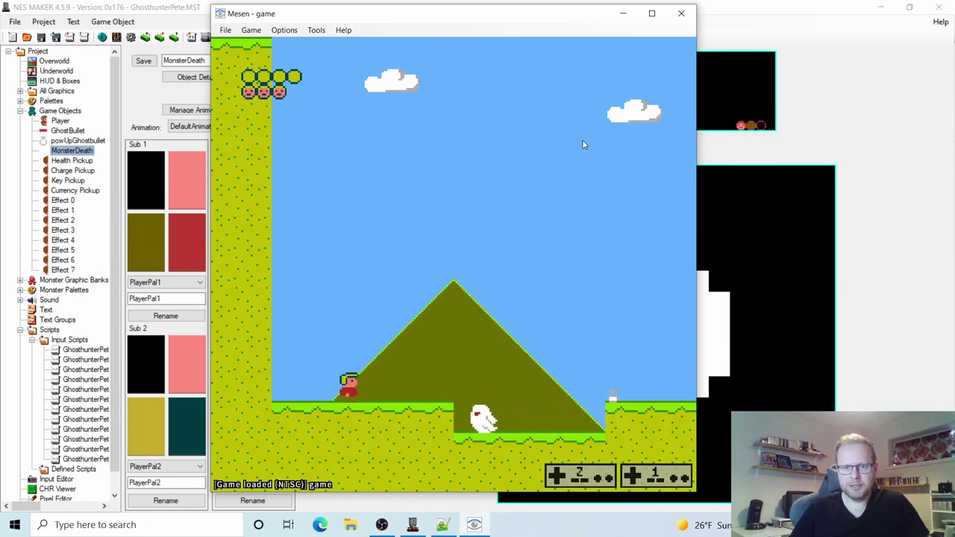
Step: Playtest the first ghost encounter by jumping into the ghost's pit, shooting at it and jumping back out
key(Right)
key(Right)
key(s)
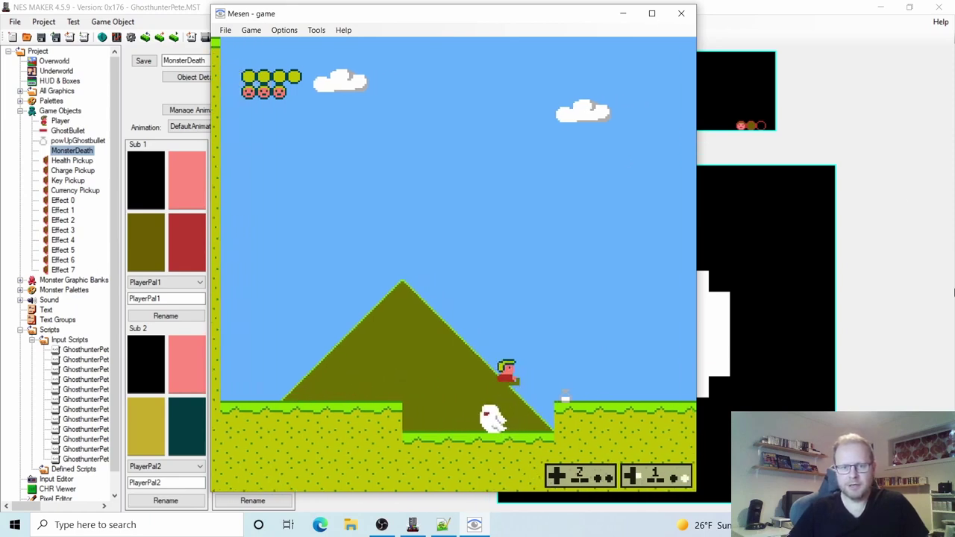
key(Left)
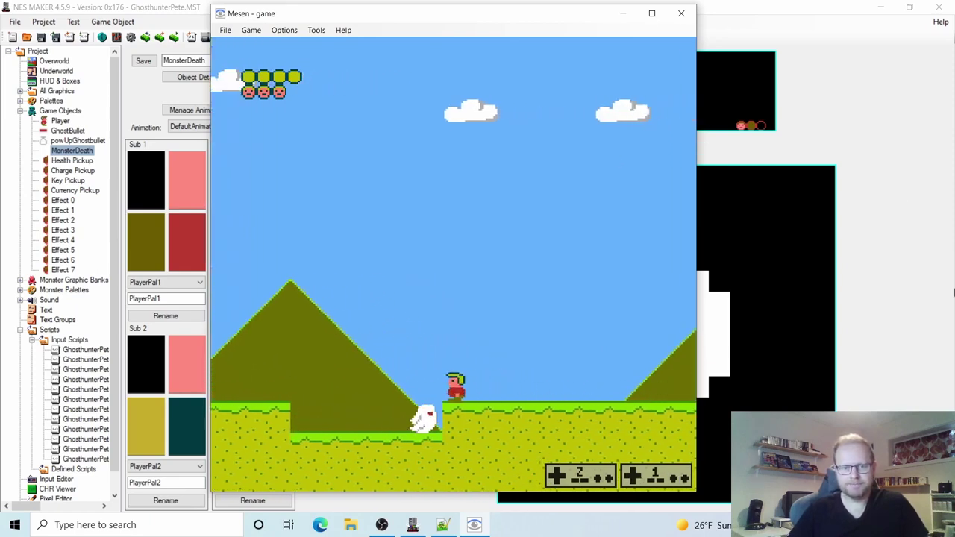
key(a)
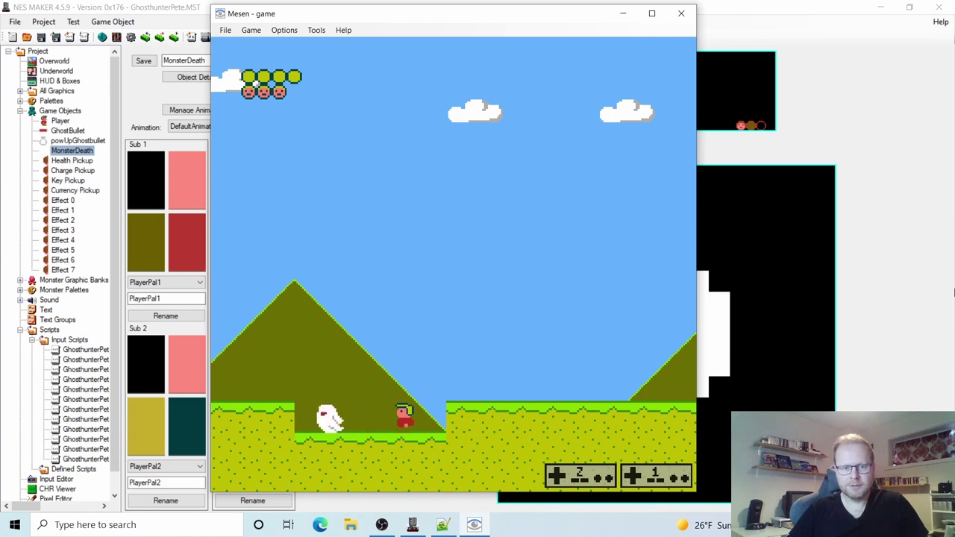
key(Right)
key(s)
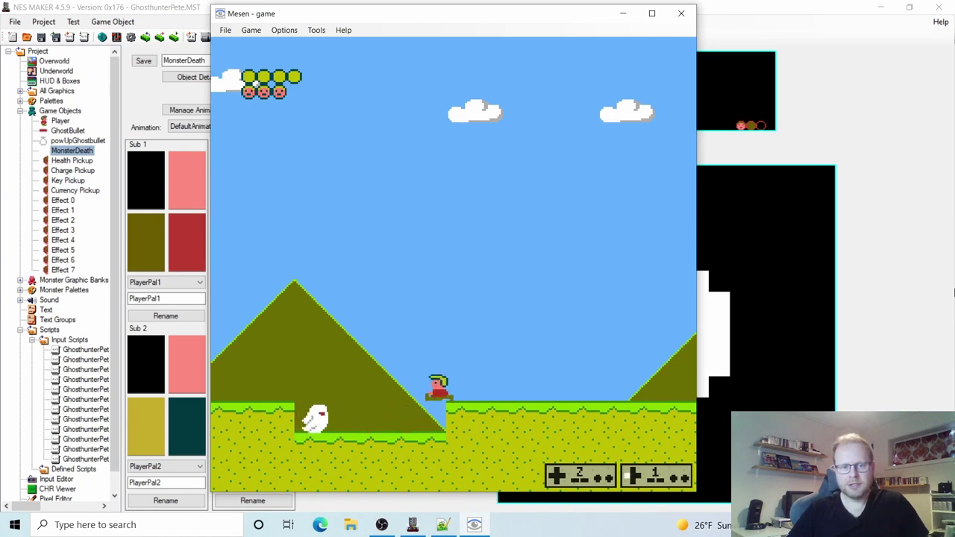
key(Left)
key(a)
key(Right)
key(s)
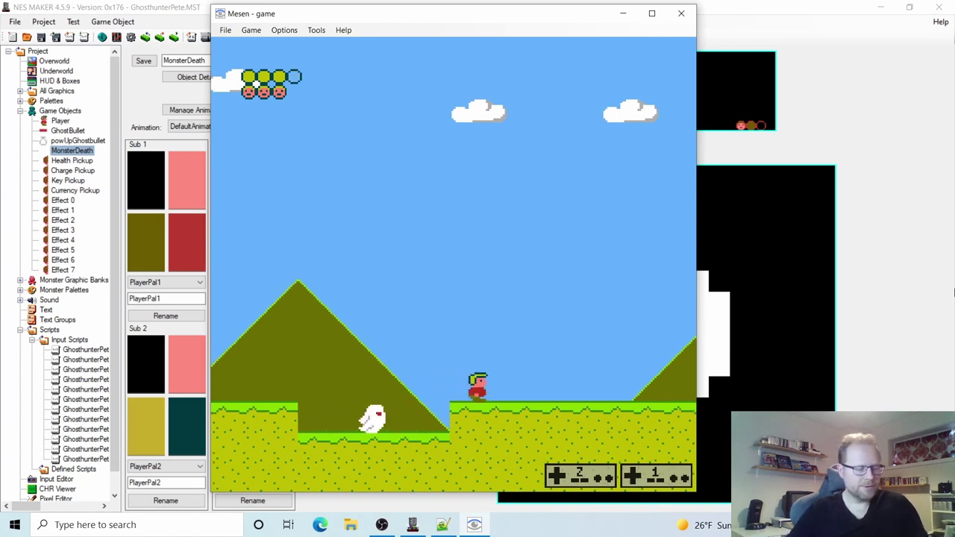
Step: Close the Mesen emulator, return to Notepad++ and highlight the CreateObjectOnScreen line in the monster hurt script
click(676, 7)
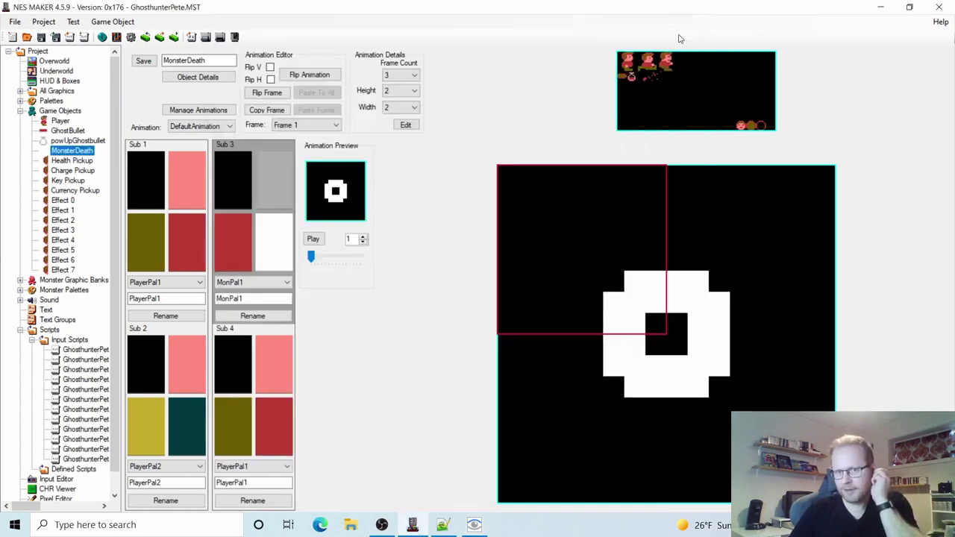
click(470, 526)
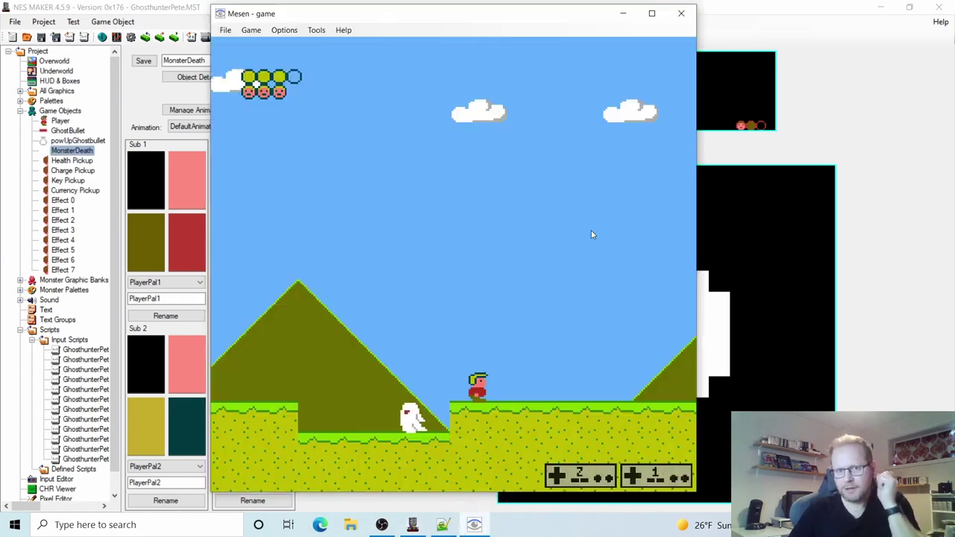
click(681, 13)
click(443, 524)
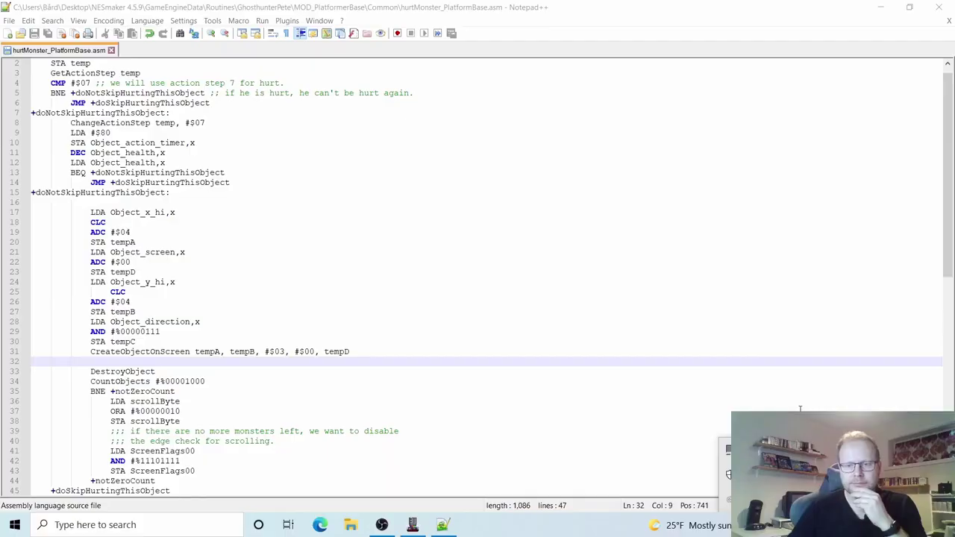
click(800, 411)
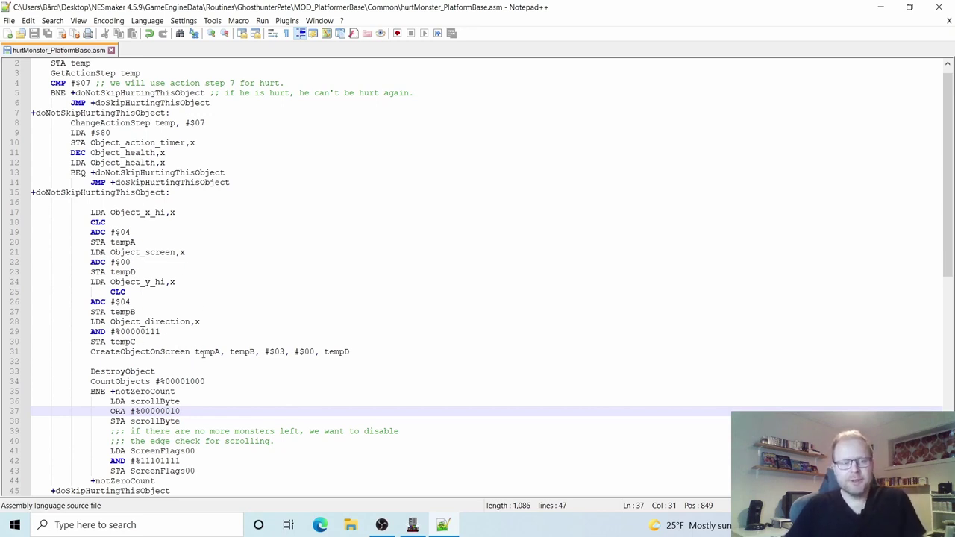
drag(349, 352, 92, 355)
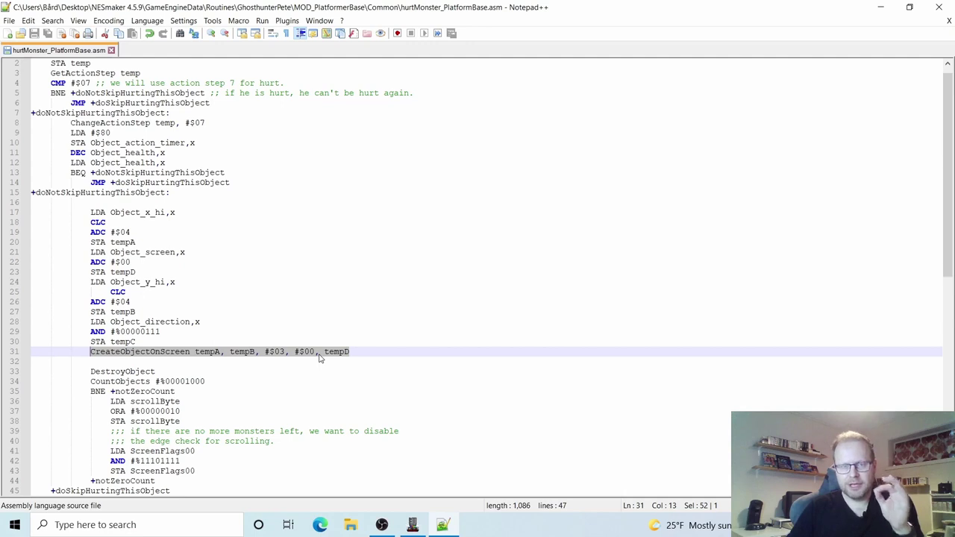
Step: Move DestroyObject from below CreateObjectOnScreen to its own line between STA tempC and CreateObjectOnScreen, with blank lines around it
click(171, 371)
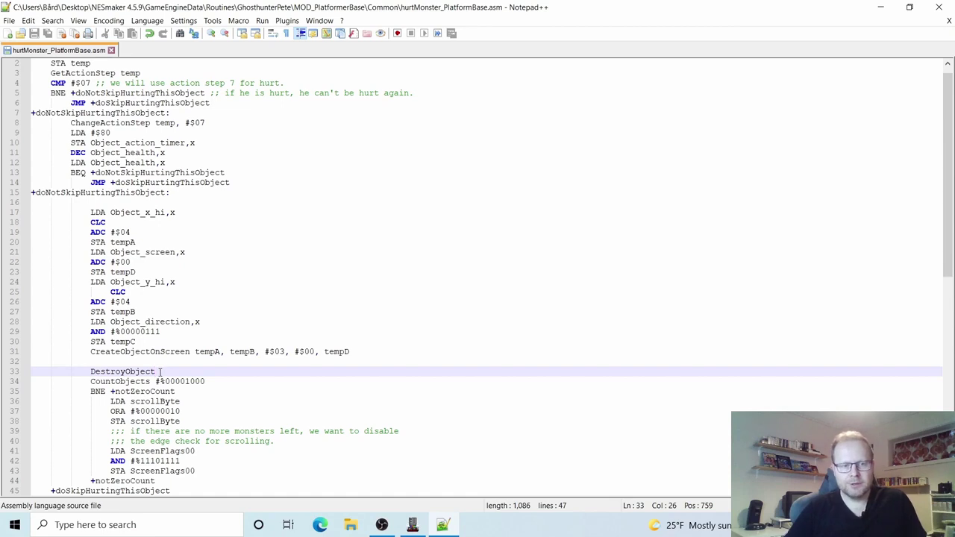
drag(156, 371, 92, 377)
key(ctrl+c)
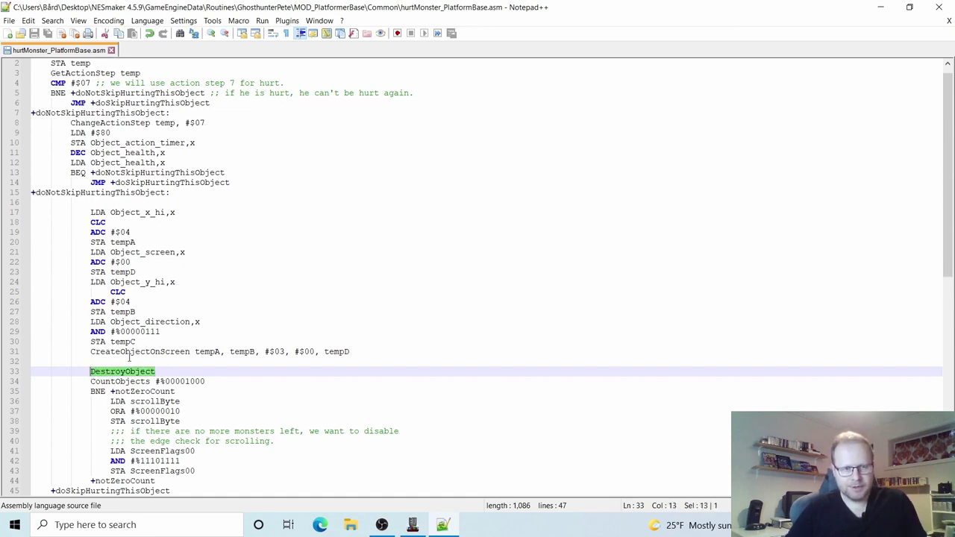
key(Delete)
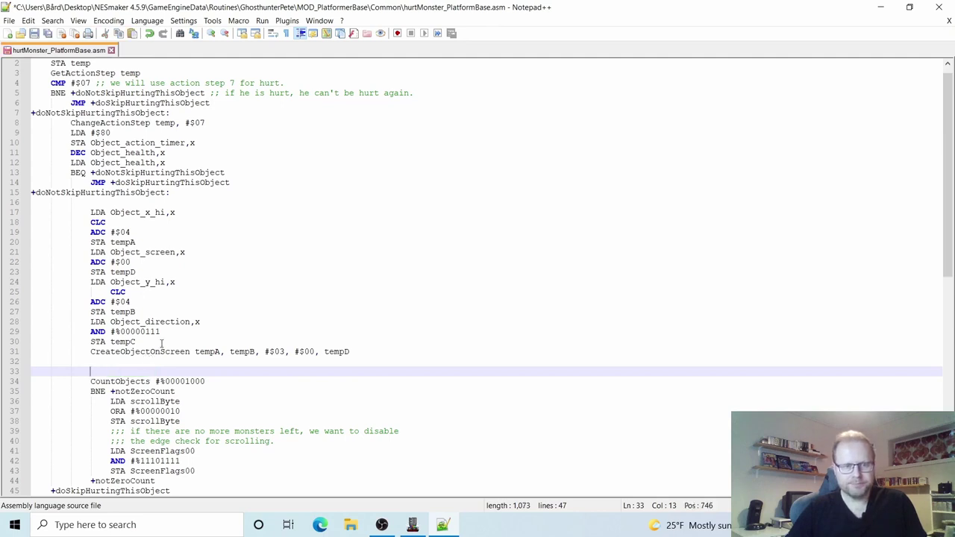
click(160, 343)
key(Return)
key(Return)
key(Return)
key(Up)
key(ctrl+v)
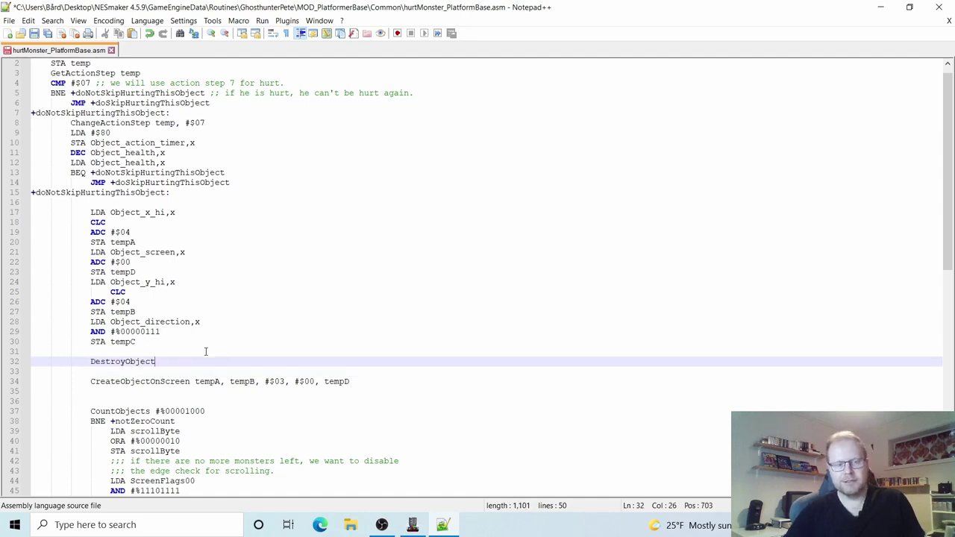
Step: Remove the extra blank line between CreateObjectOnScreen and CountObjects
click(162, 393)
key(BackSpace)
key(BackSpace)
key(BackSpace)
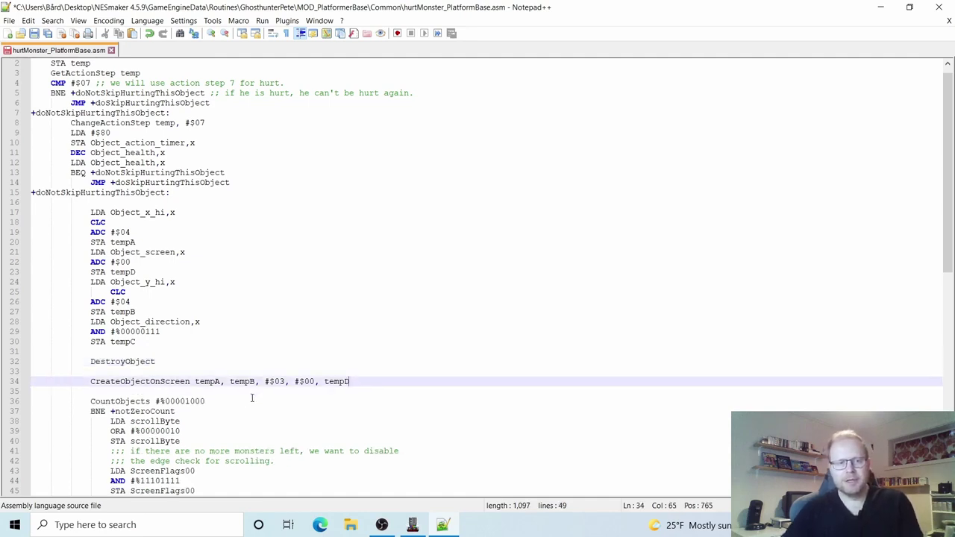
Step: Save the reordered monster hurt script, then switch to NES MAKER and export and test the game
click(171, 359)
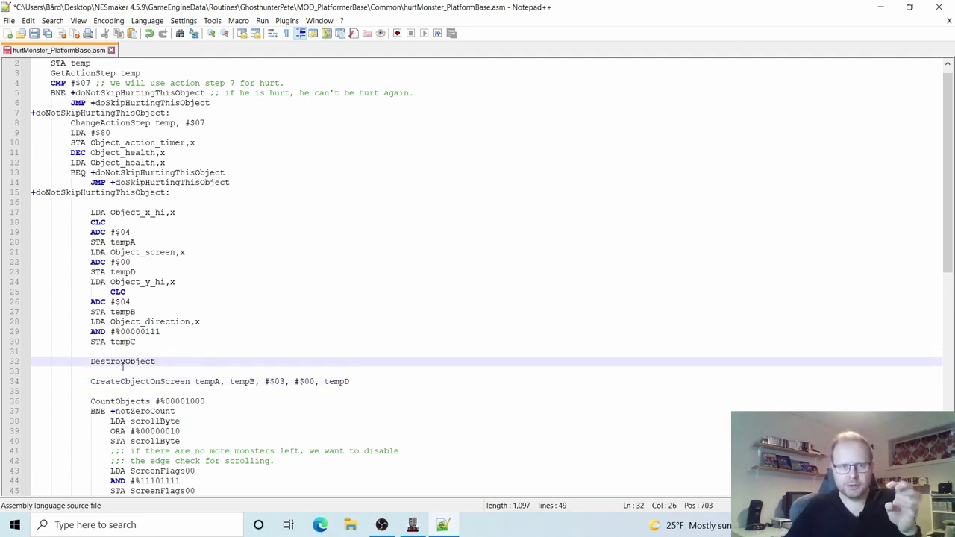
click(164, 382)
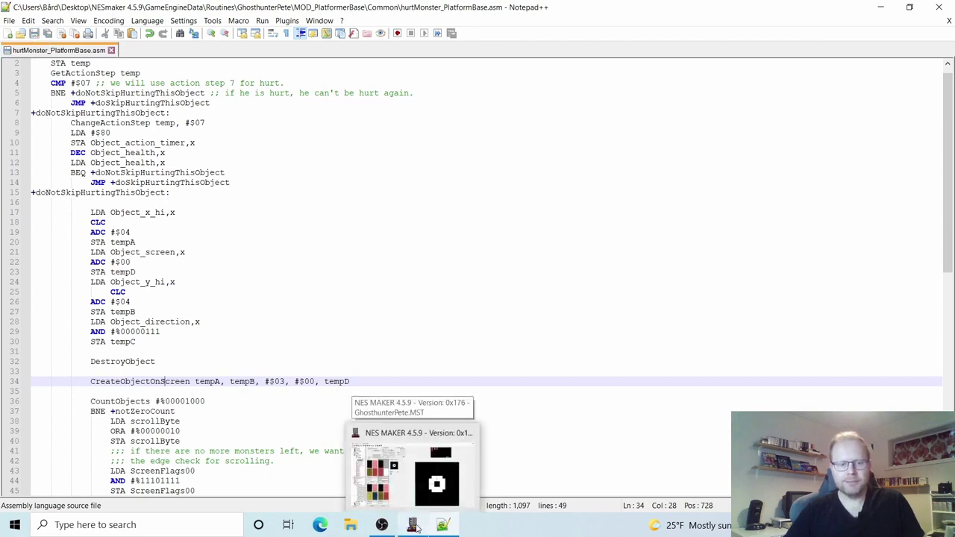
click(416, 527)
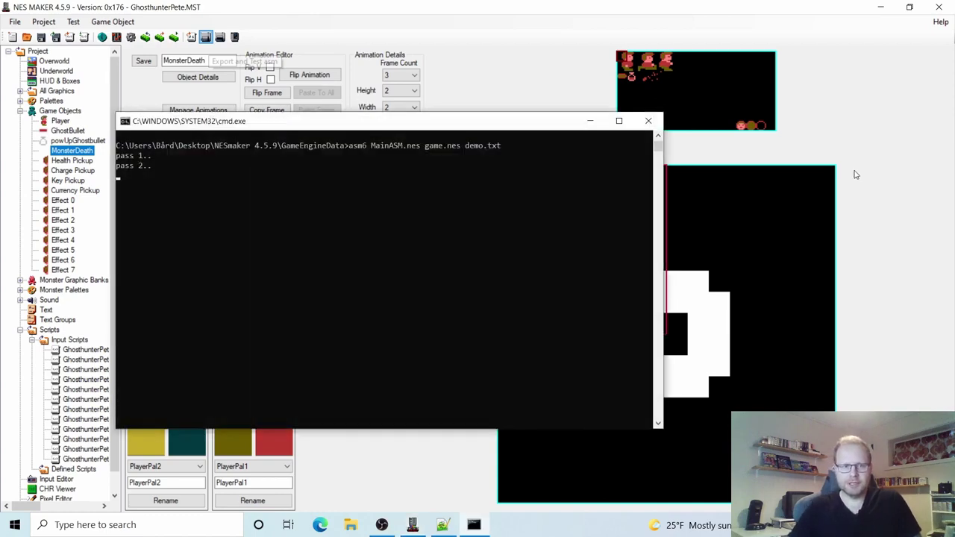
key(Return)
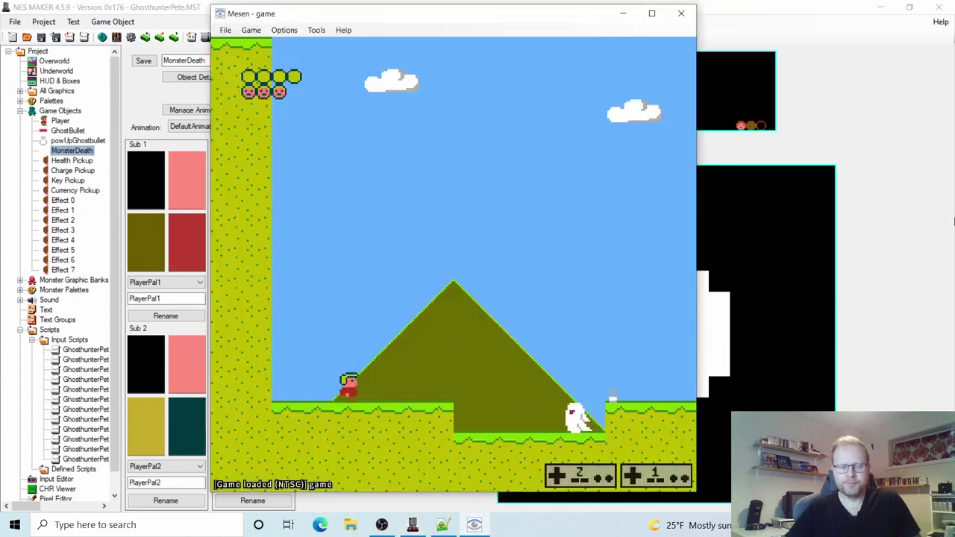
Step: Playtest the monster death by shooting the ghost in the first pit, then continue right to the next ghost
key(Right)
key(Right)
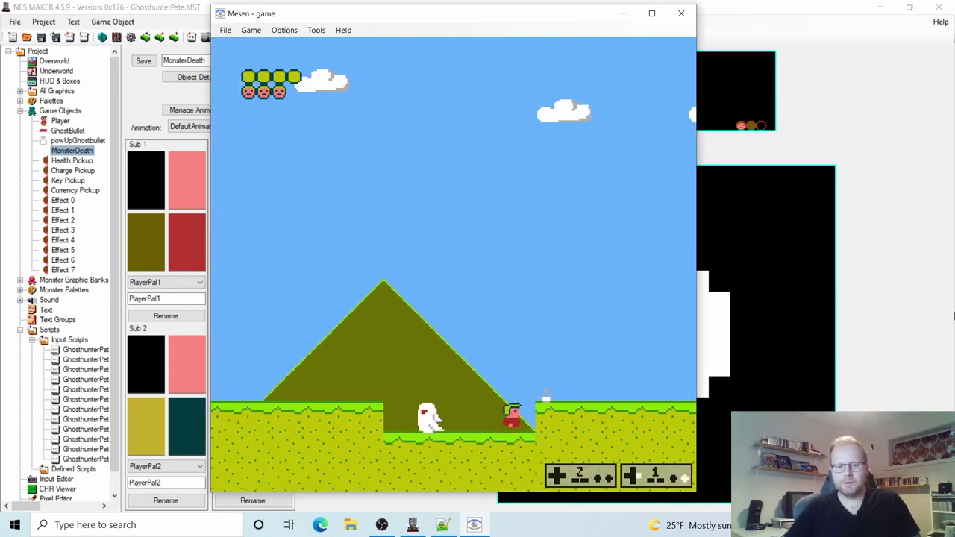
key(Right)
key(x)
key(Left)
key(Left)
key(z)
key(Right)
key(x)
key(Left)
key(x)
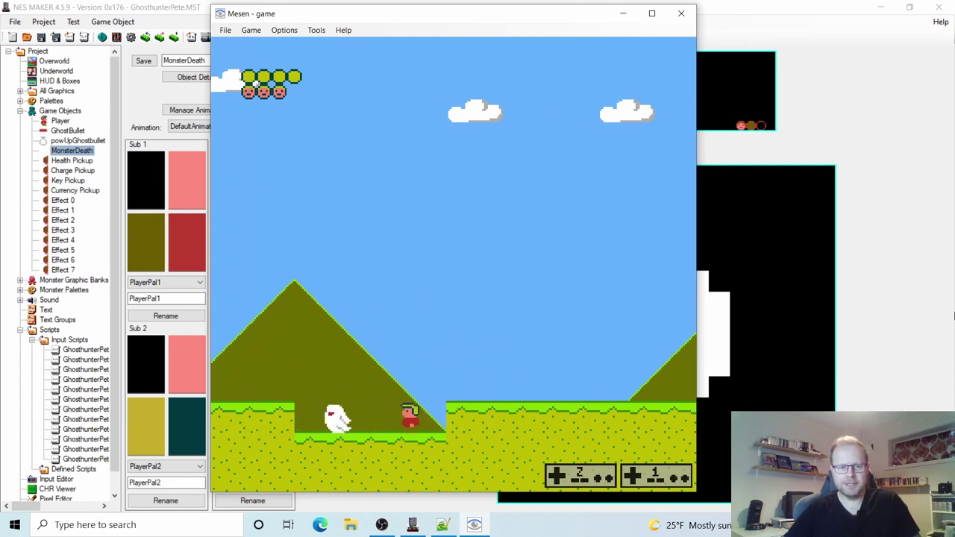
key(z)
key(Right)
key(x)
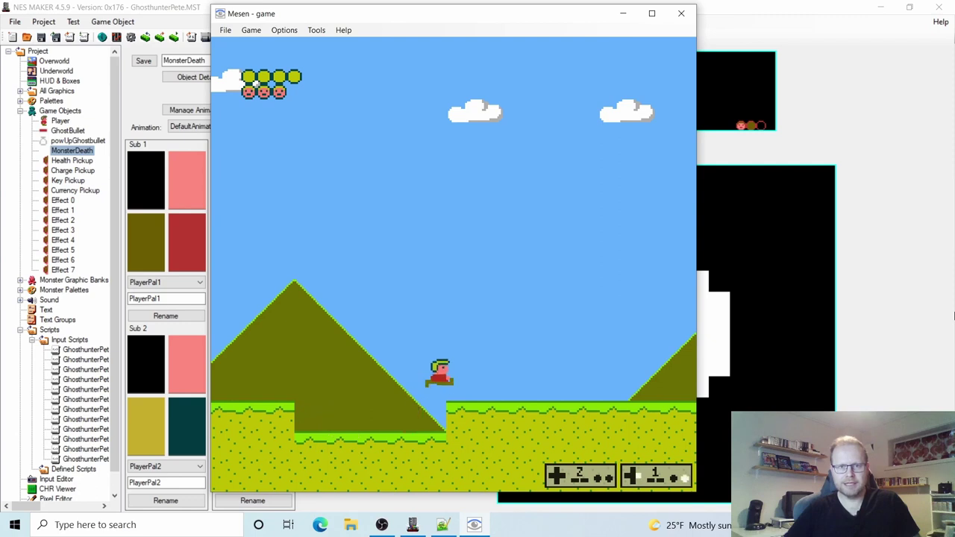
key(Right)
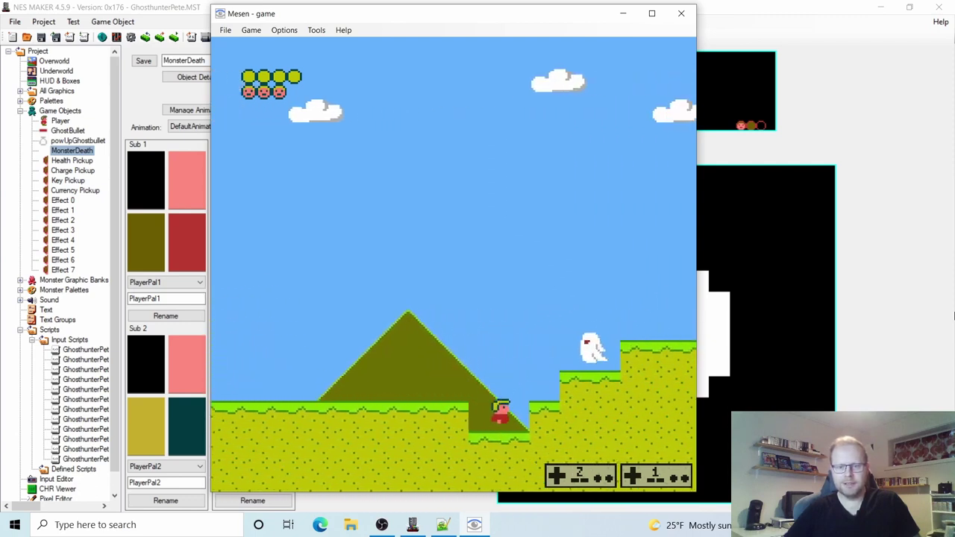
Step: Continue the playtest out of the first pit, over the stepped hill and down to the ghost in the next pit
key(Right)
key(x)
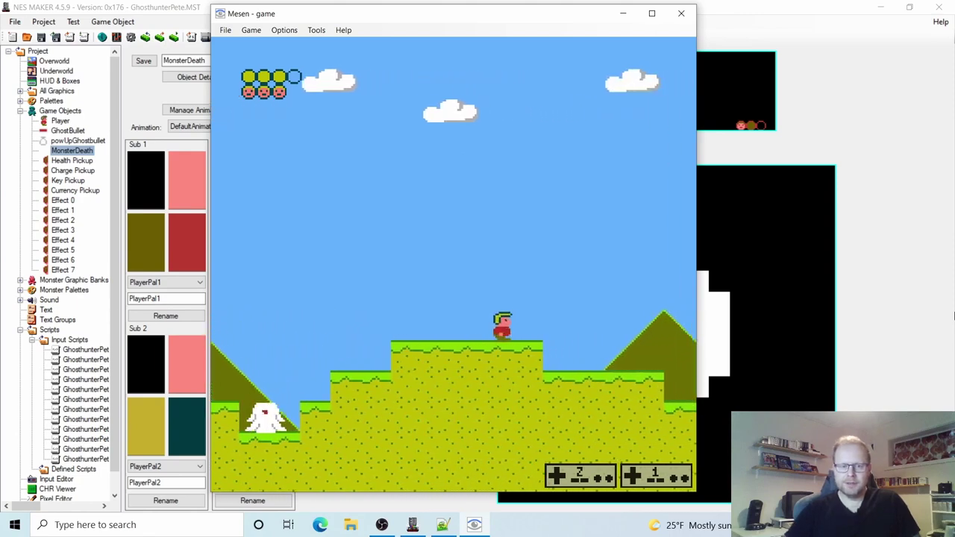
key(Right)
key(Right)
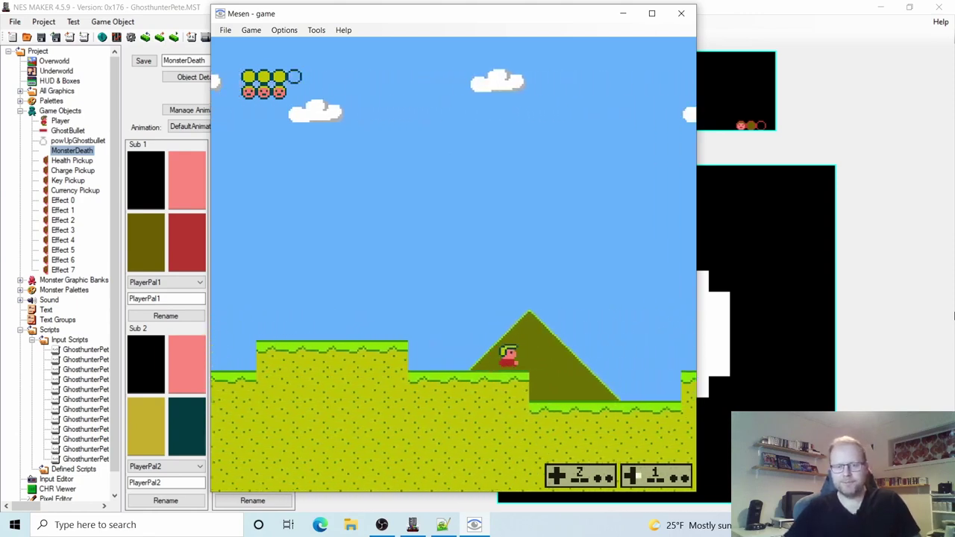
key(Left)
key(Right)
key(x)
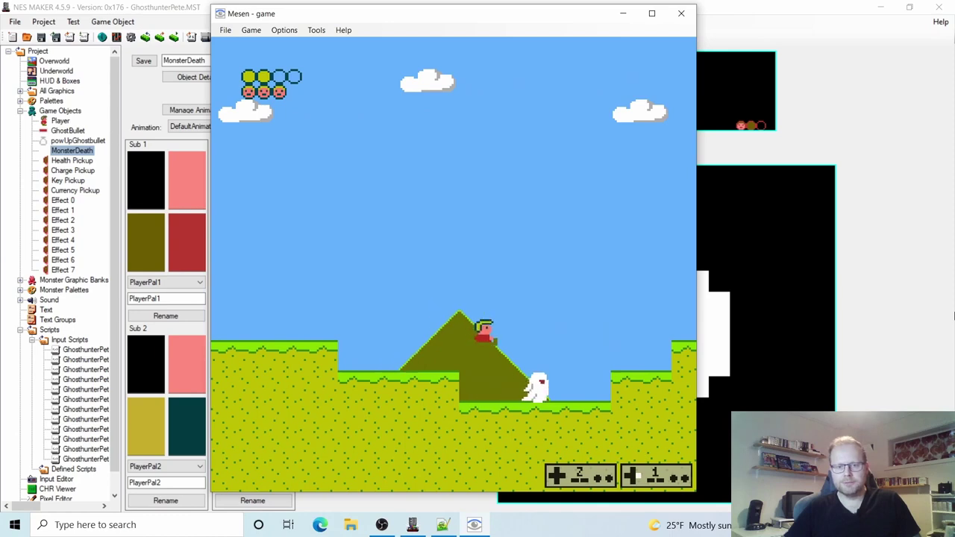
Step: Jump past the ghost in the wide pit, run right over the following hills and pits, and close the game test
key(x)
key(Right)
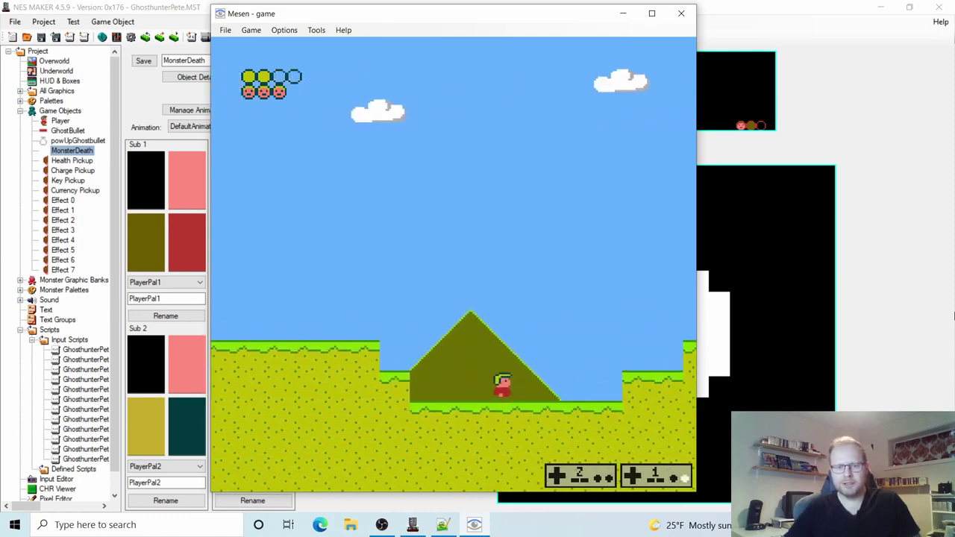
key(Right)
key(x)
key(Right)
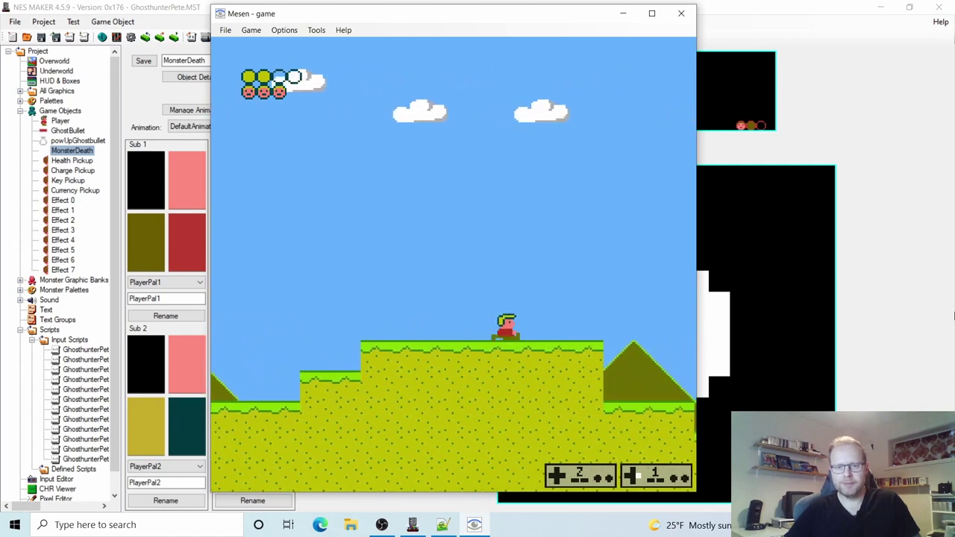
key(Right)
key(x)
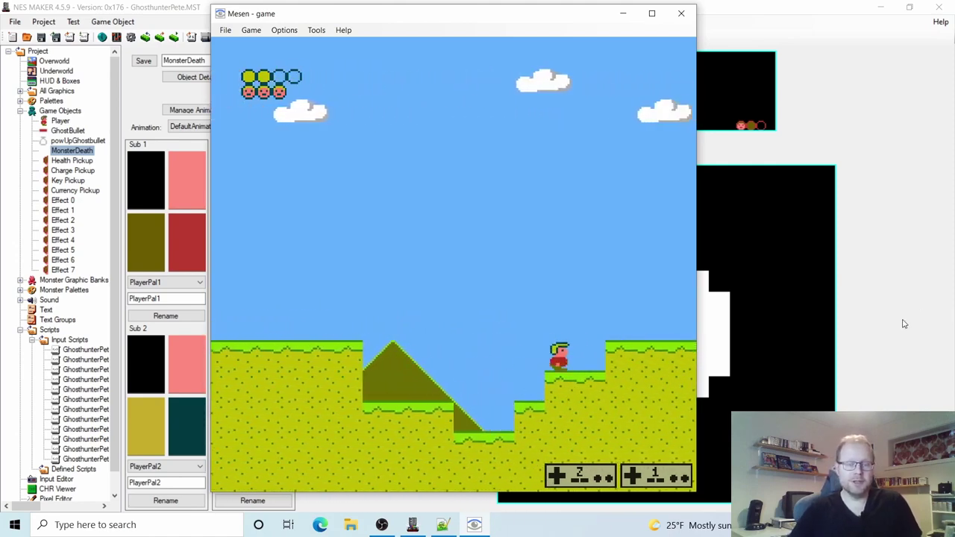
click(679, 15)
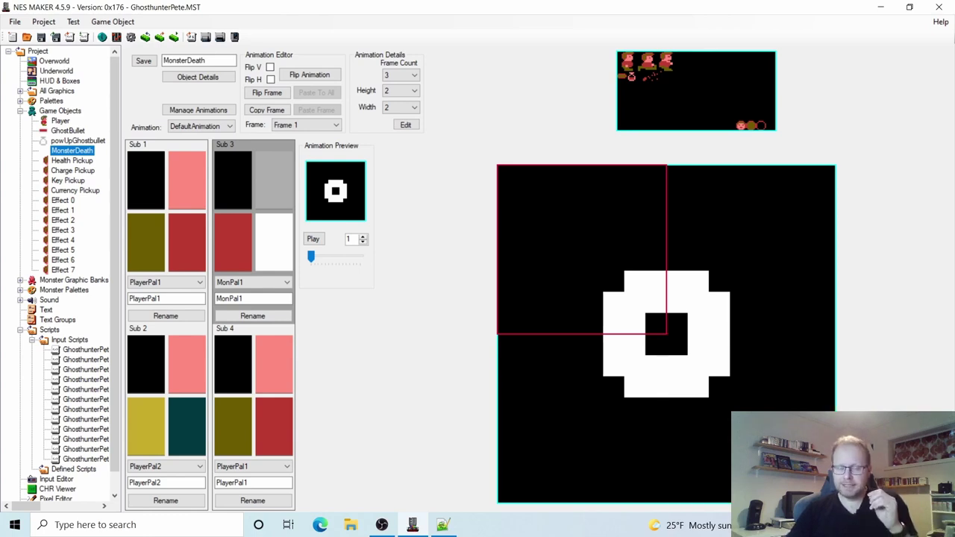
click(756, 525)
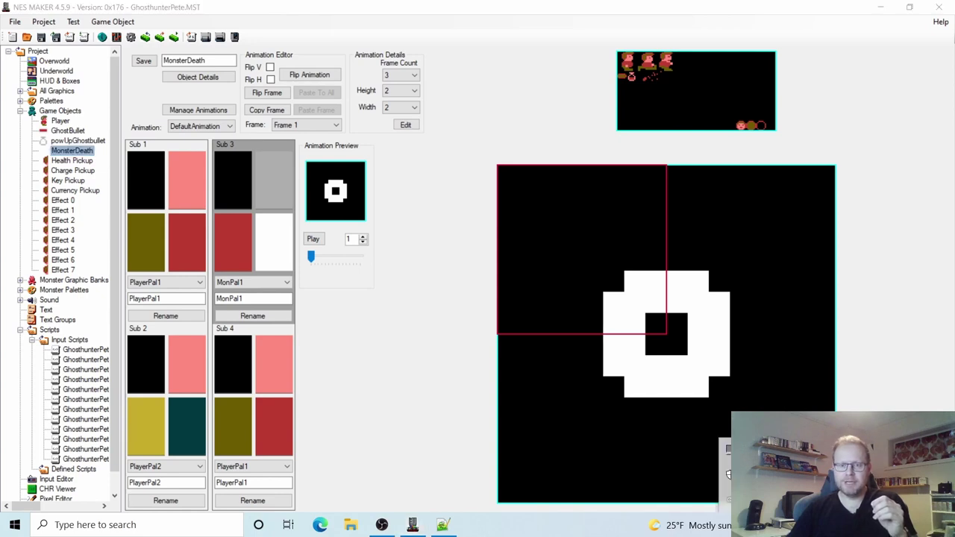